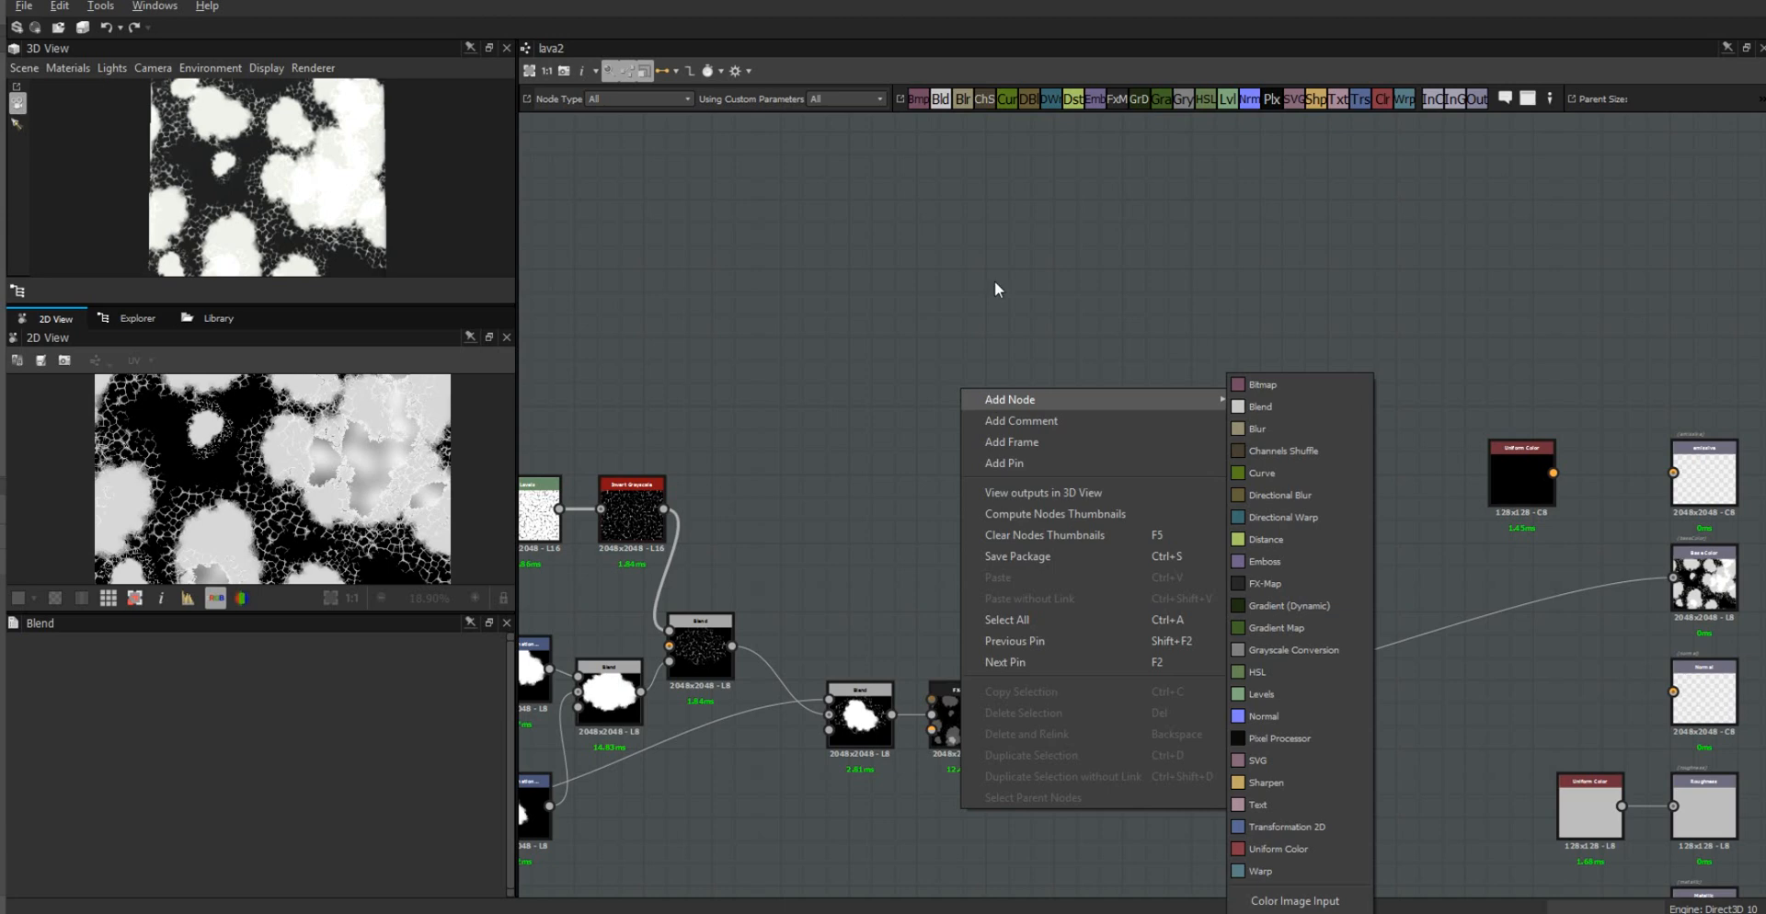
# Step: Add an FX-Map node in the empty area above the existing node chain and set its color mode to Grayscale
pyautogui.click(995, 280)
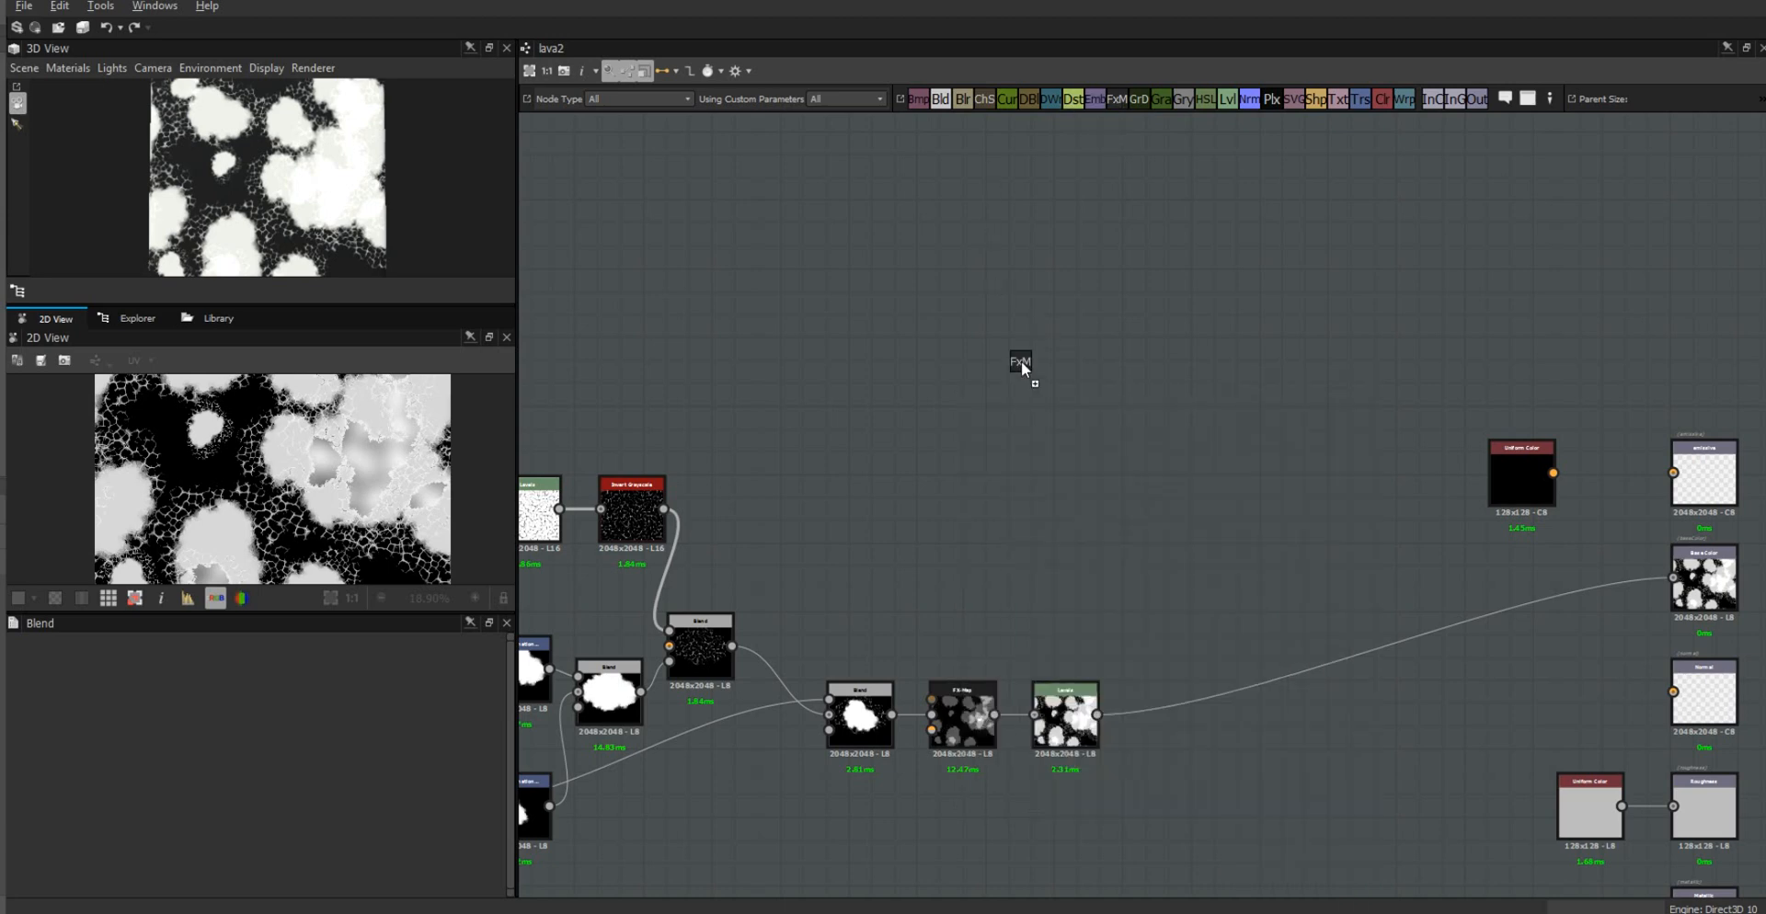
pyautogui.moveTo(1021, 360); pyautogui.dragTo(1150, 432)
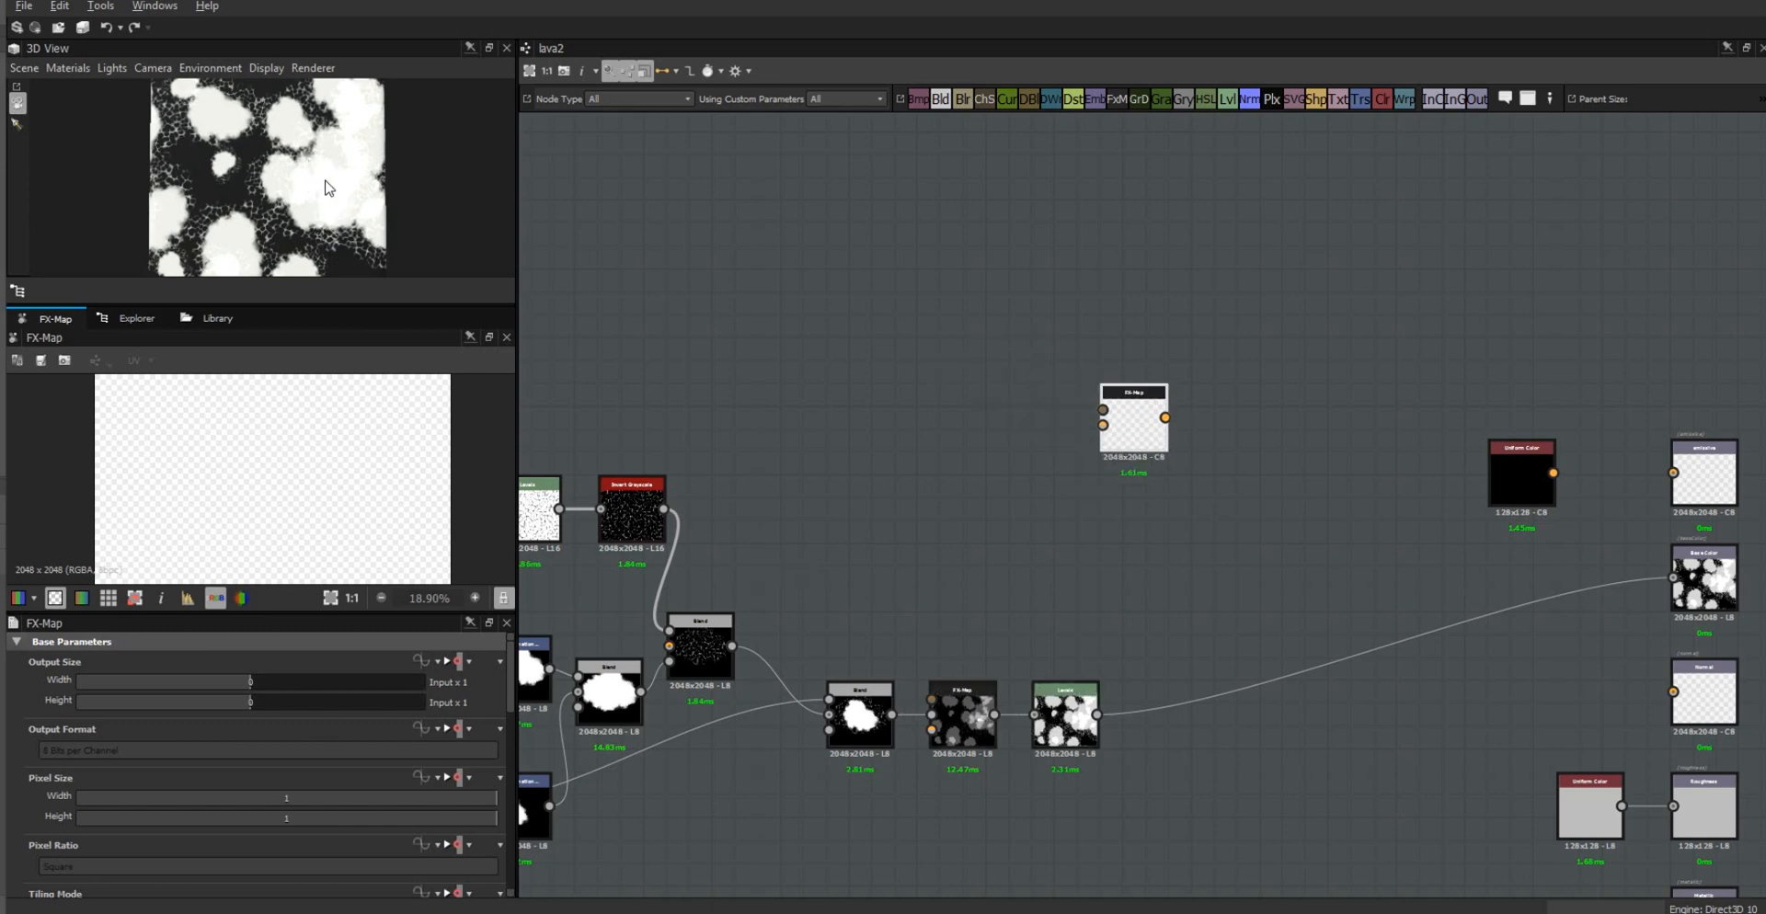
pyautogui.scroll(1, 329, 188)
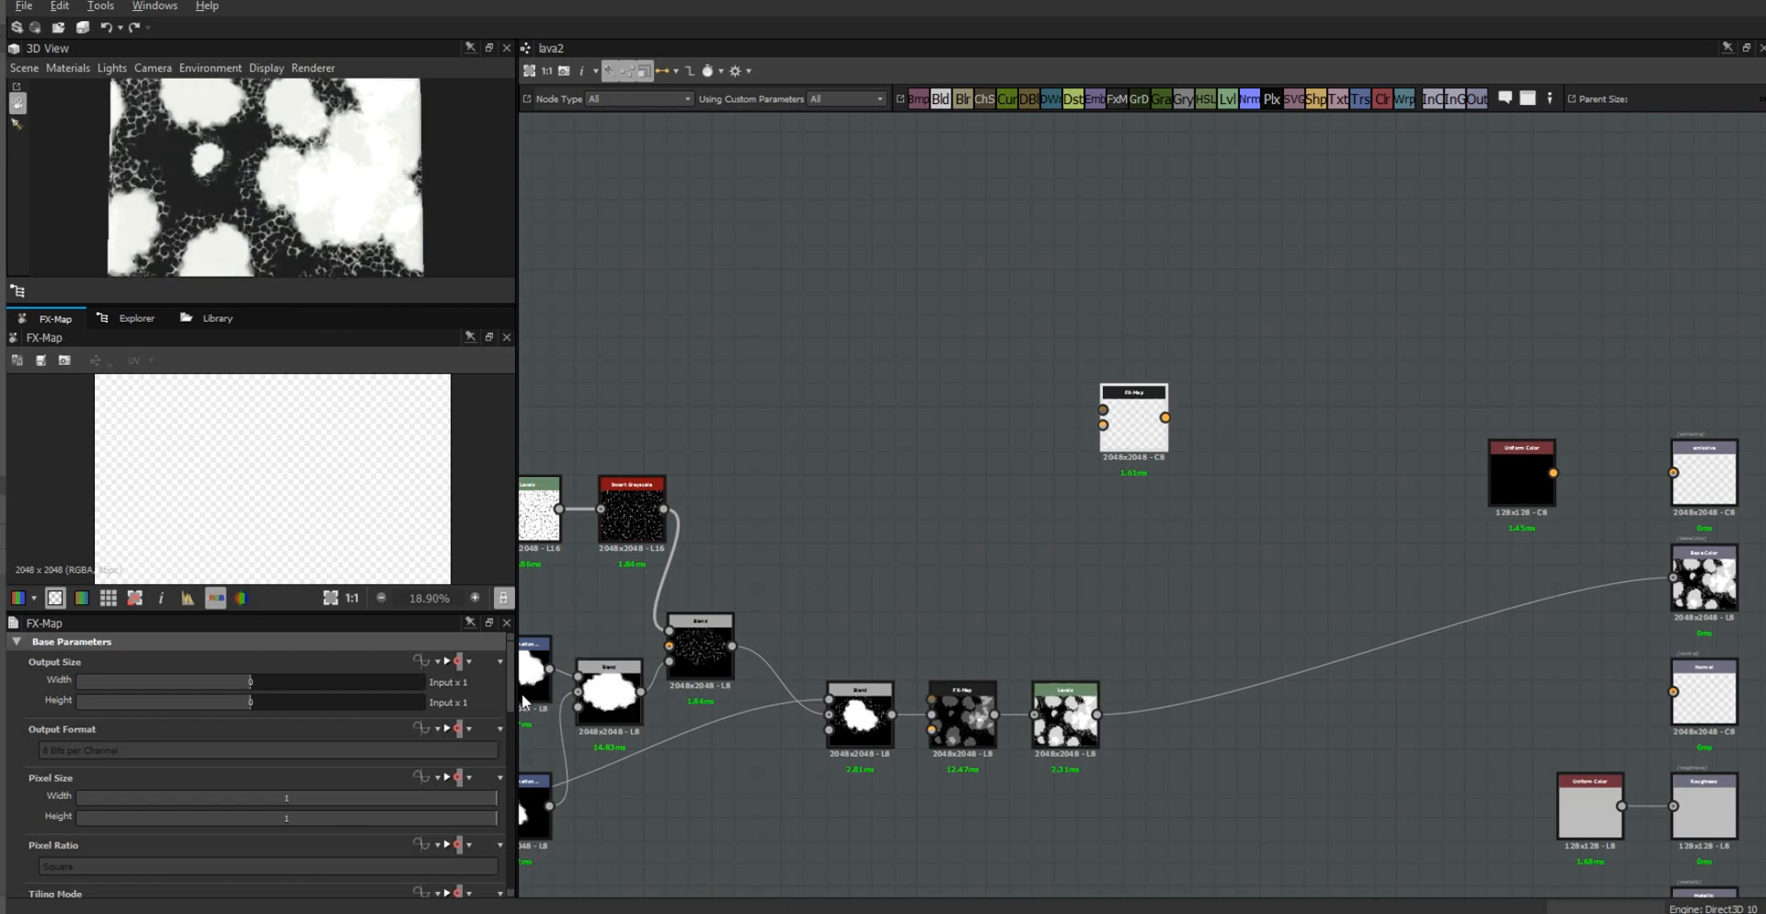
pyautogui.moveTo(508, 698); pyautogui.dragTo(502, 796)
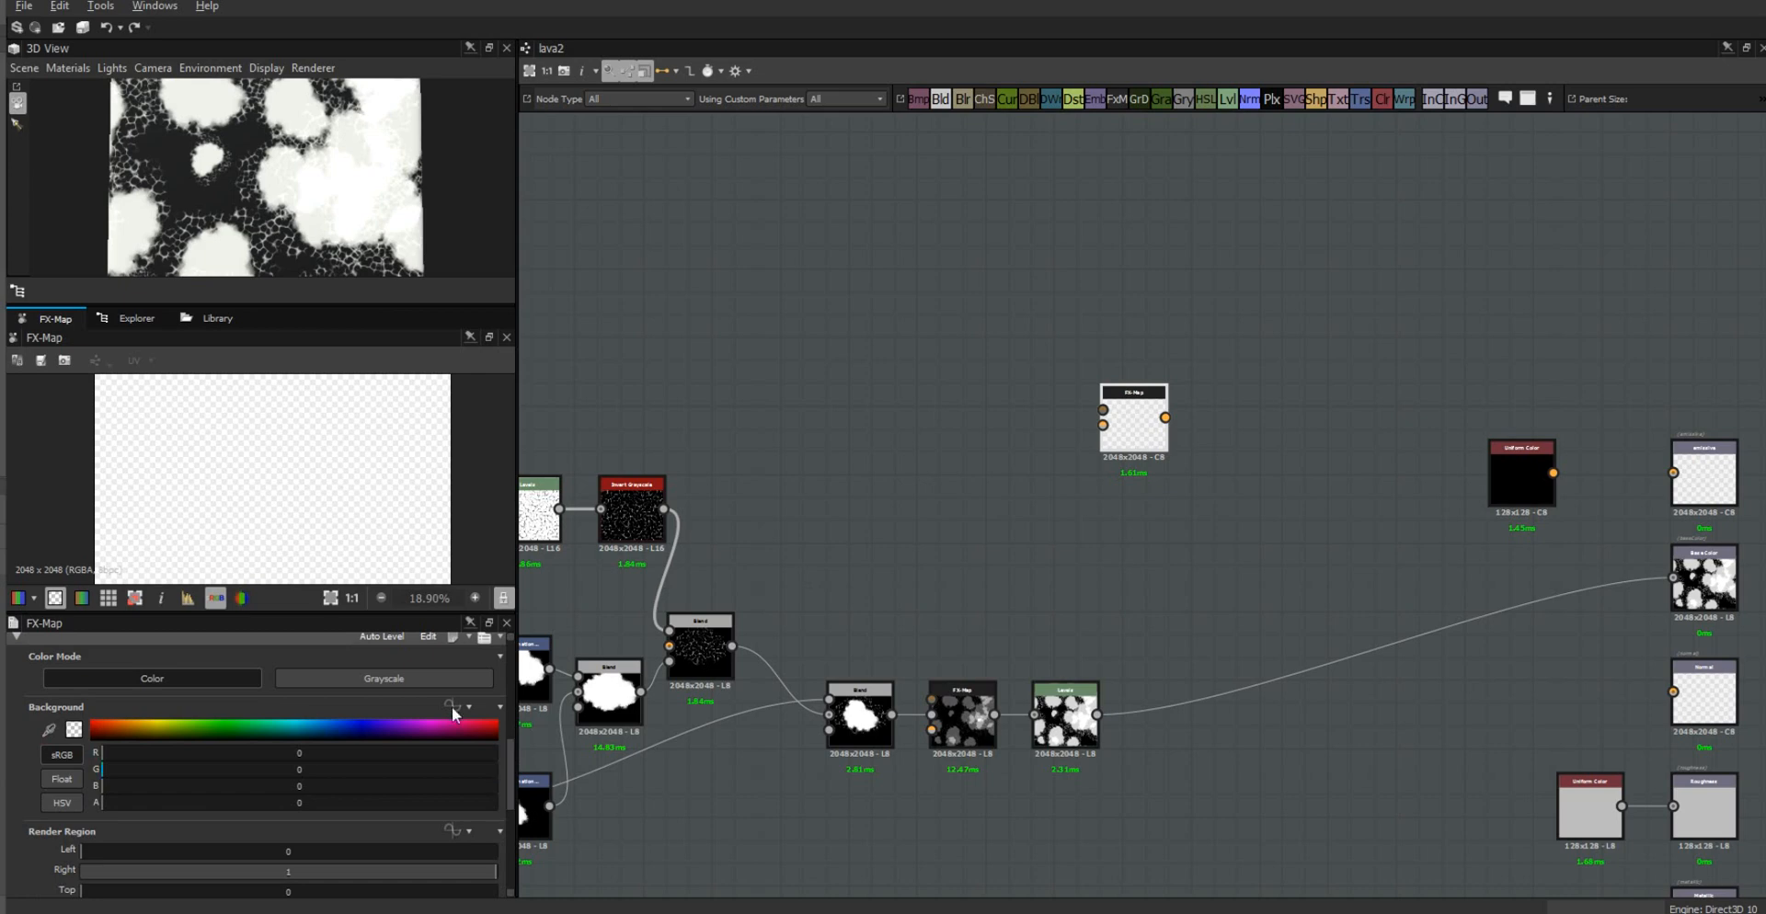
pyautogui.click(434, 678)
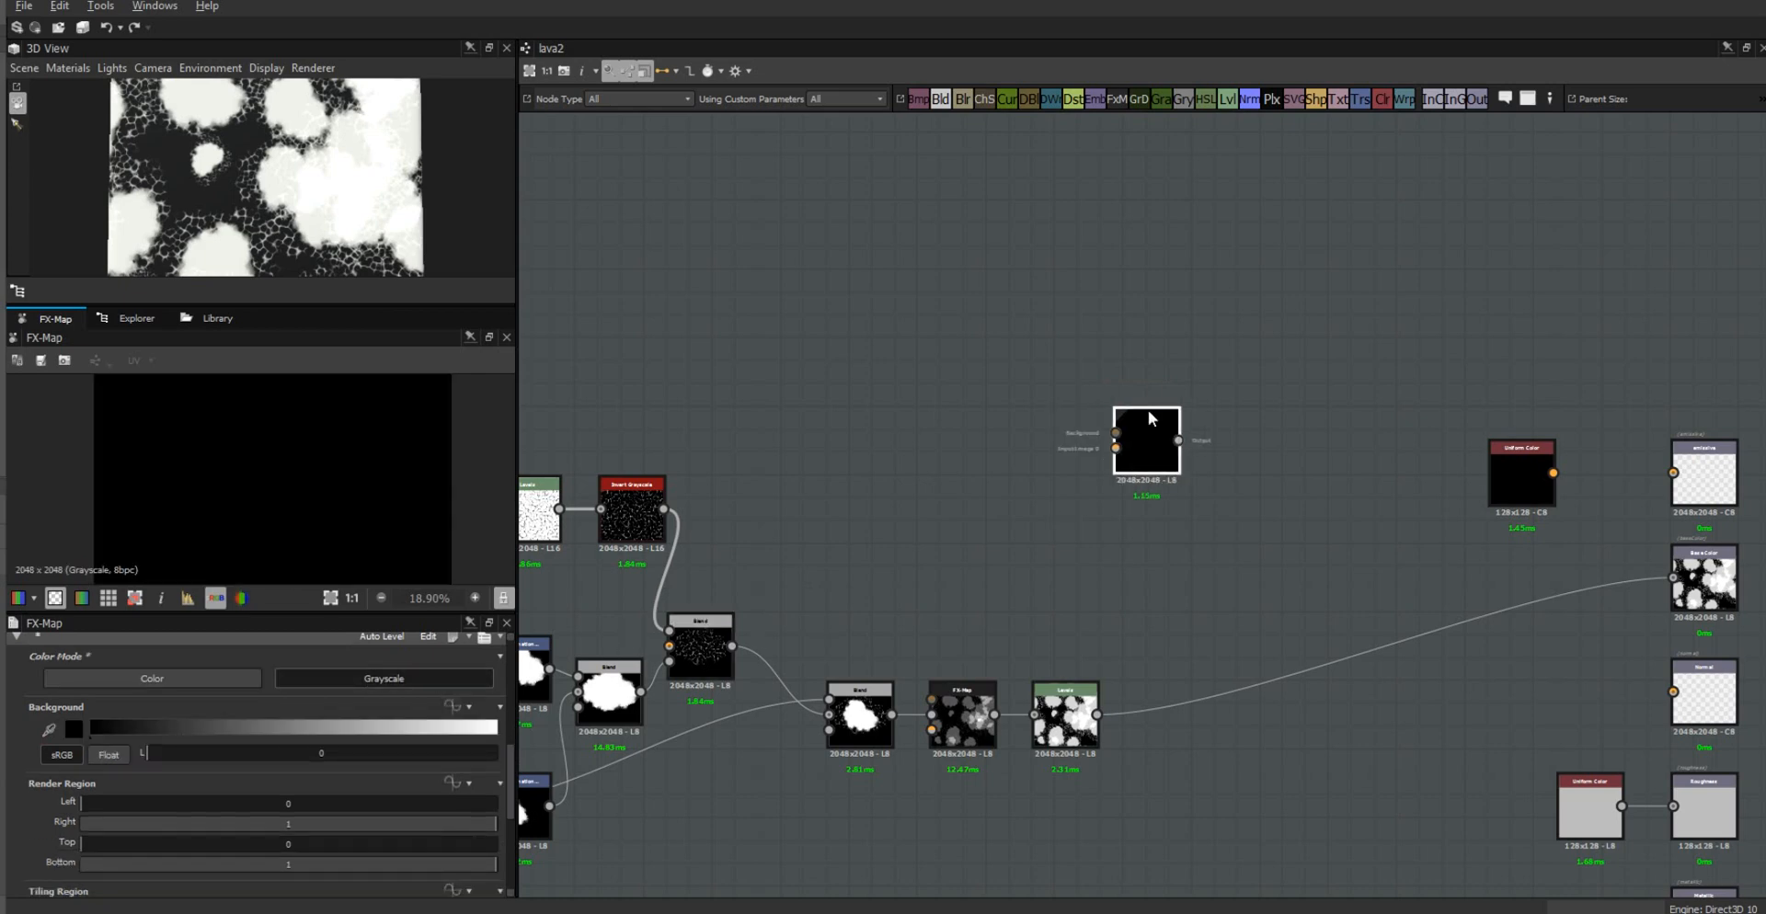
pyautogui.moveTo(1149, 415); pyautogui.dragTo(1130, 401)
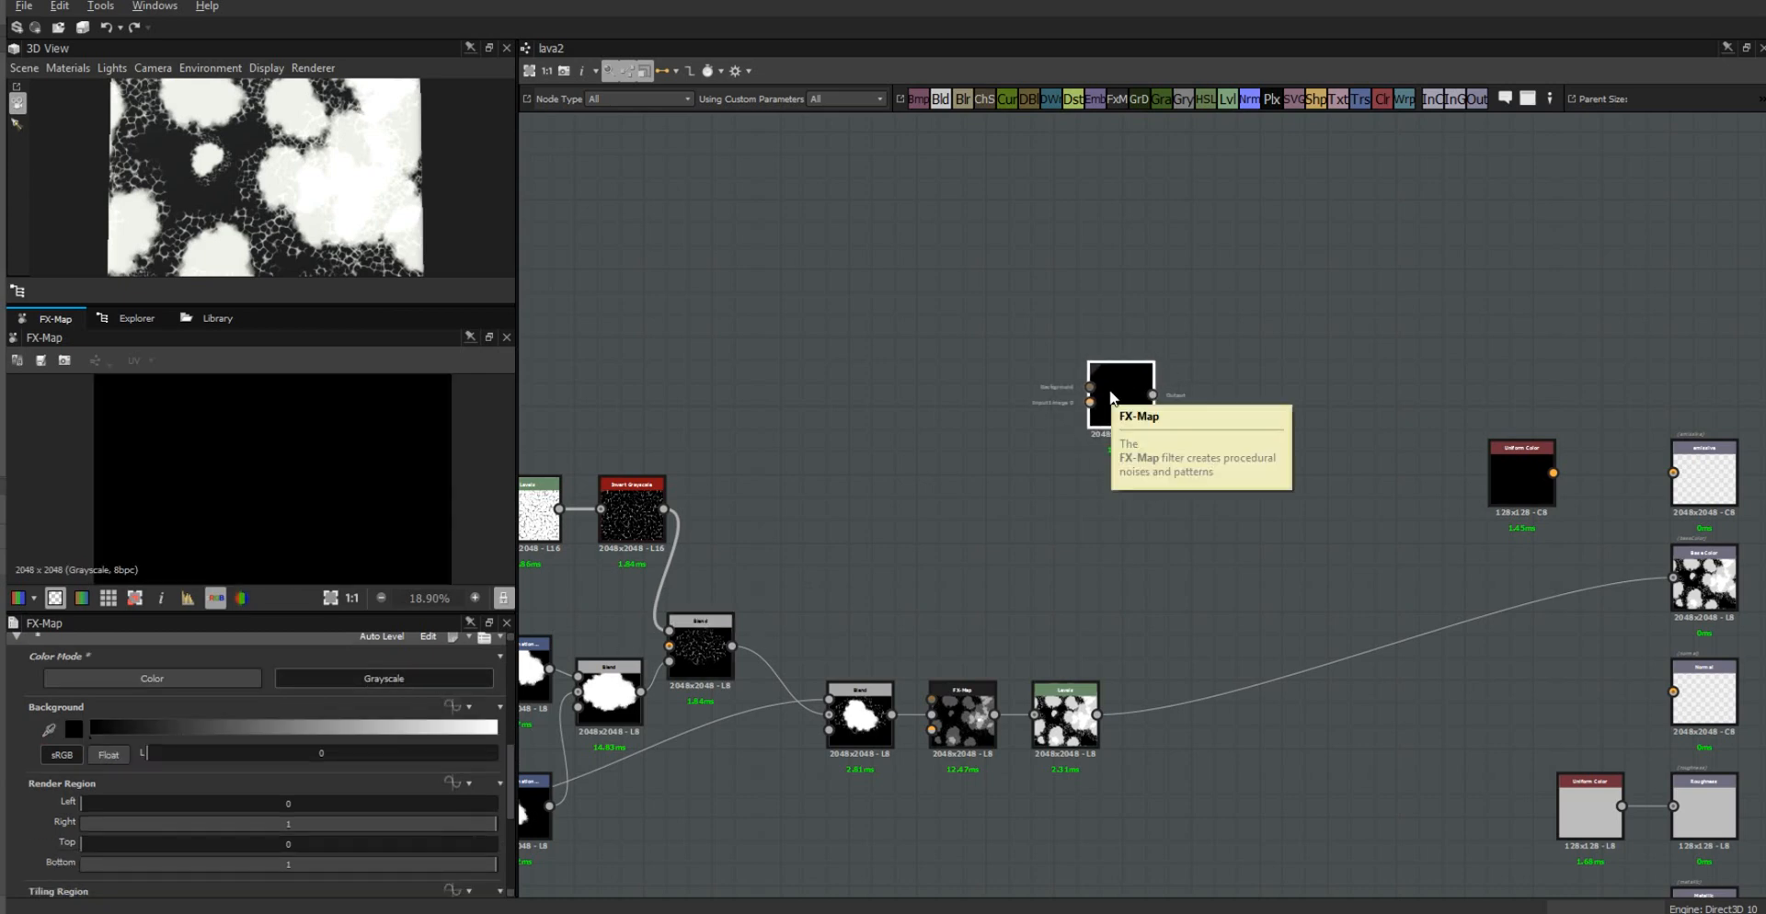
# Step: Open the new FX-Map's internal graph and chain two more Quadrant nodes below the first one
pyautogui.rightClick(1110, 391)
pyautogui.click(1202, 607)
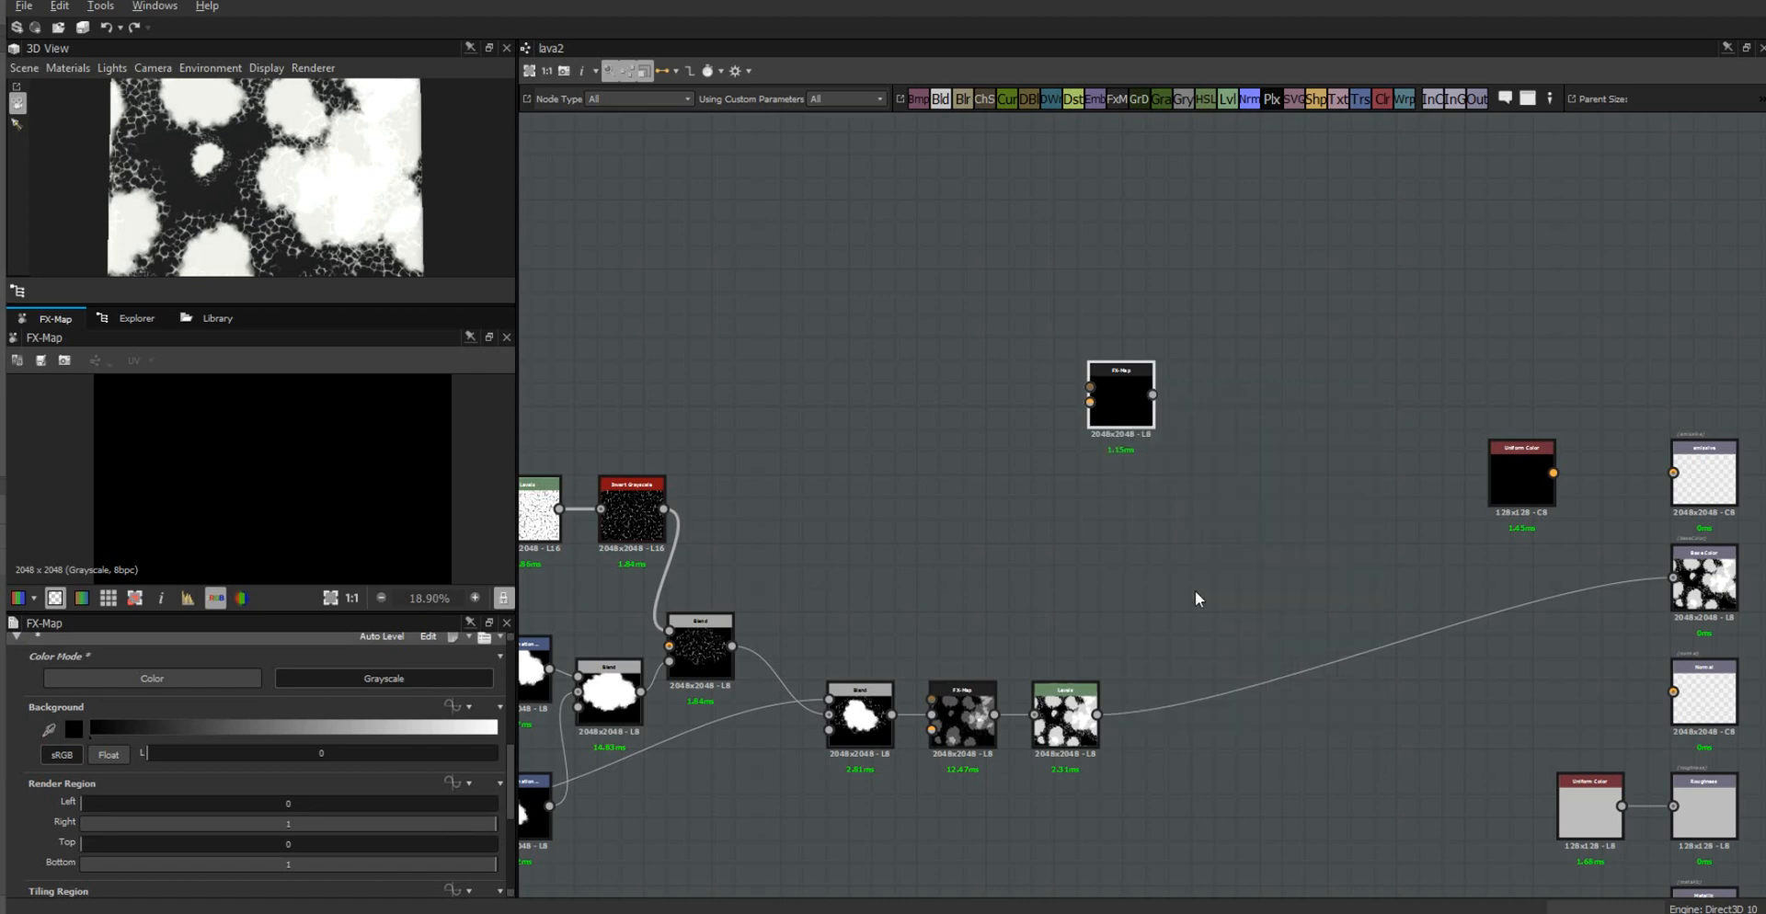
pyautogui.scroll(-5, 1186, 445)
pyautogui.scroll(-3, 1193, 445)
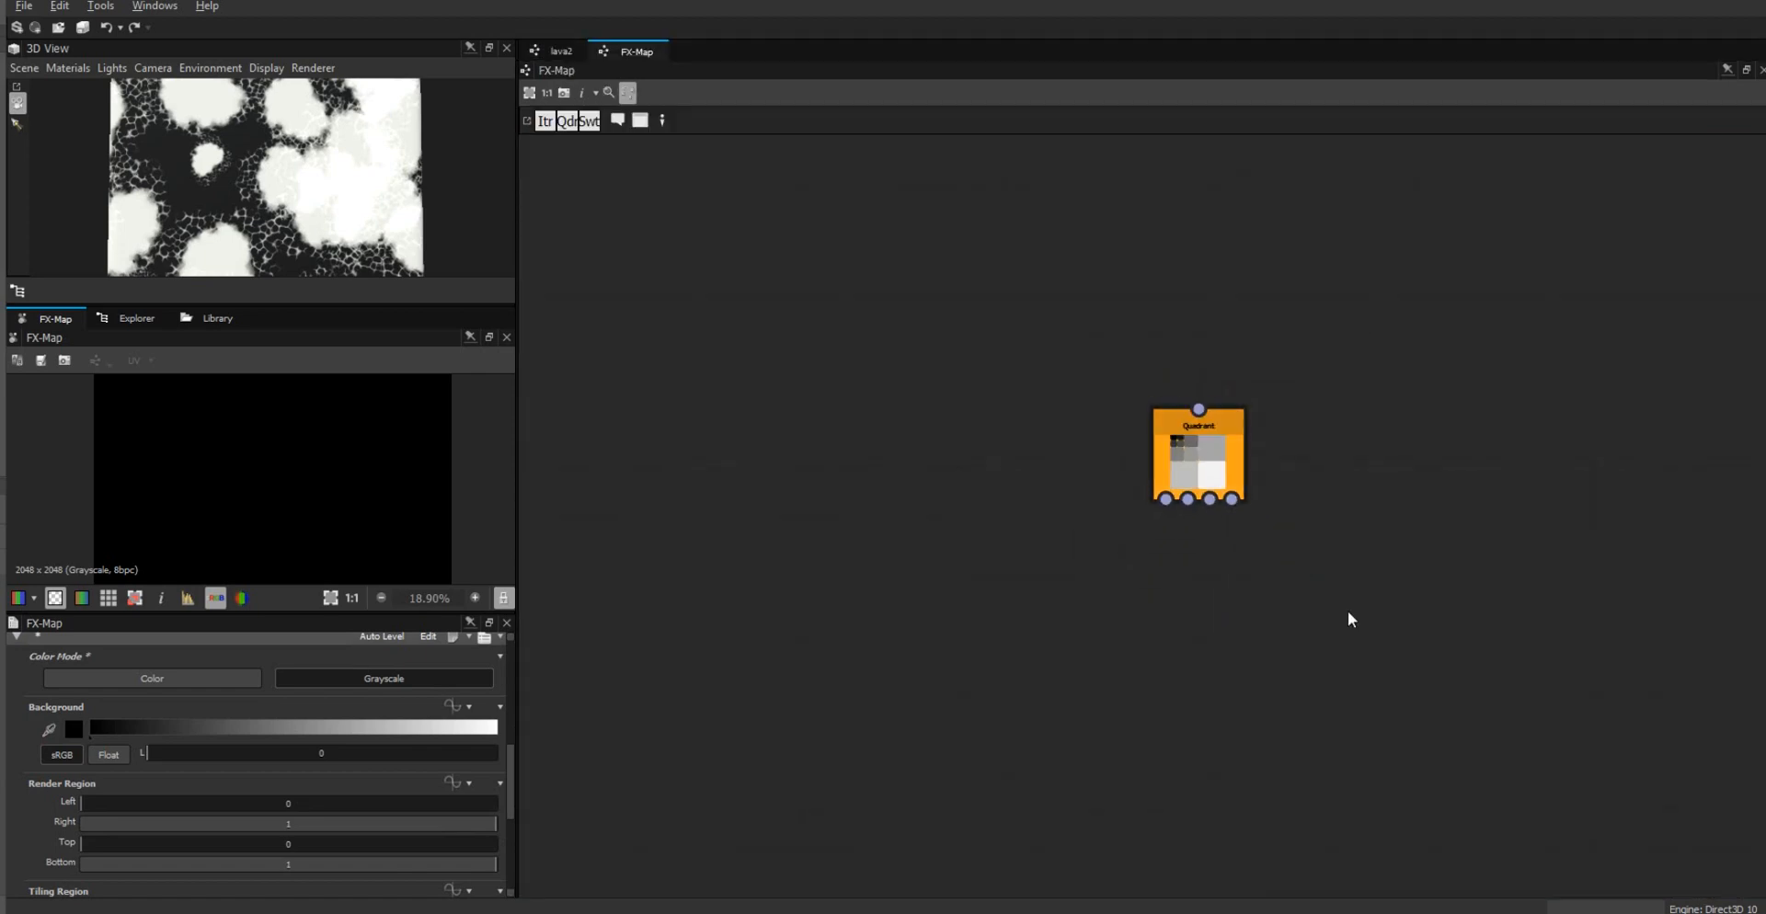
pyautogui.scroll(2, 1261, 505)
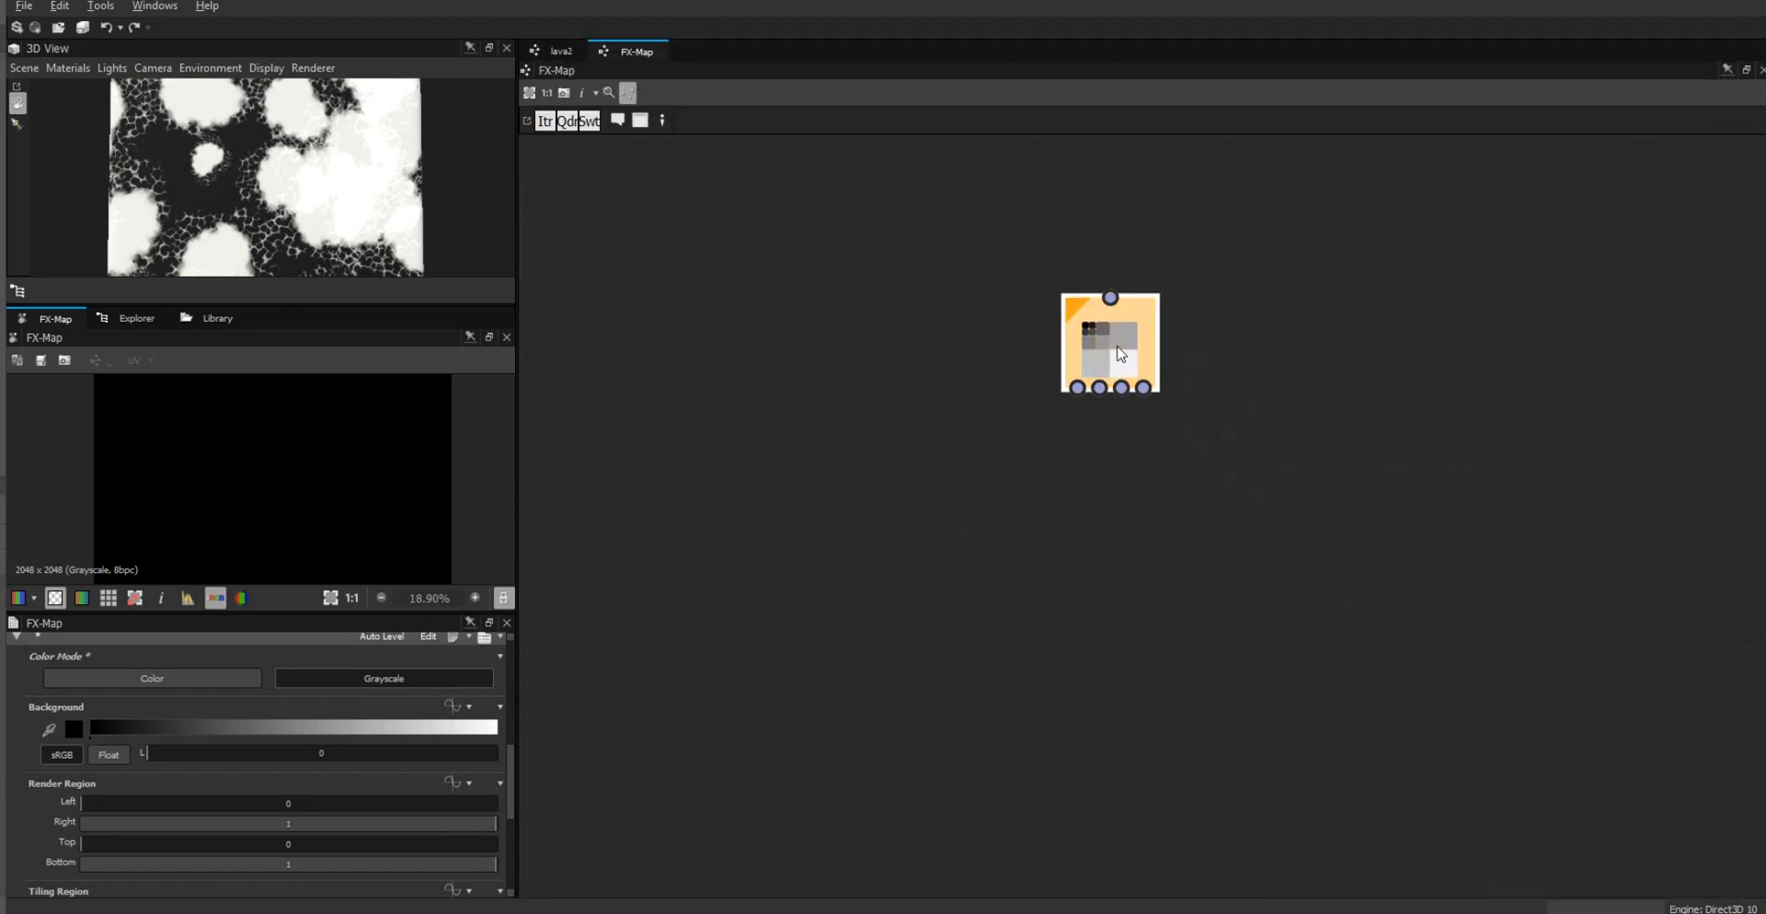
pyautogui.click(1122, 355)
pyautogui.rightClick(1366, 303)
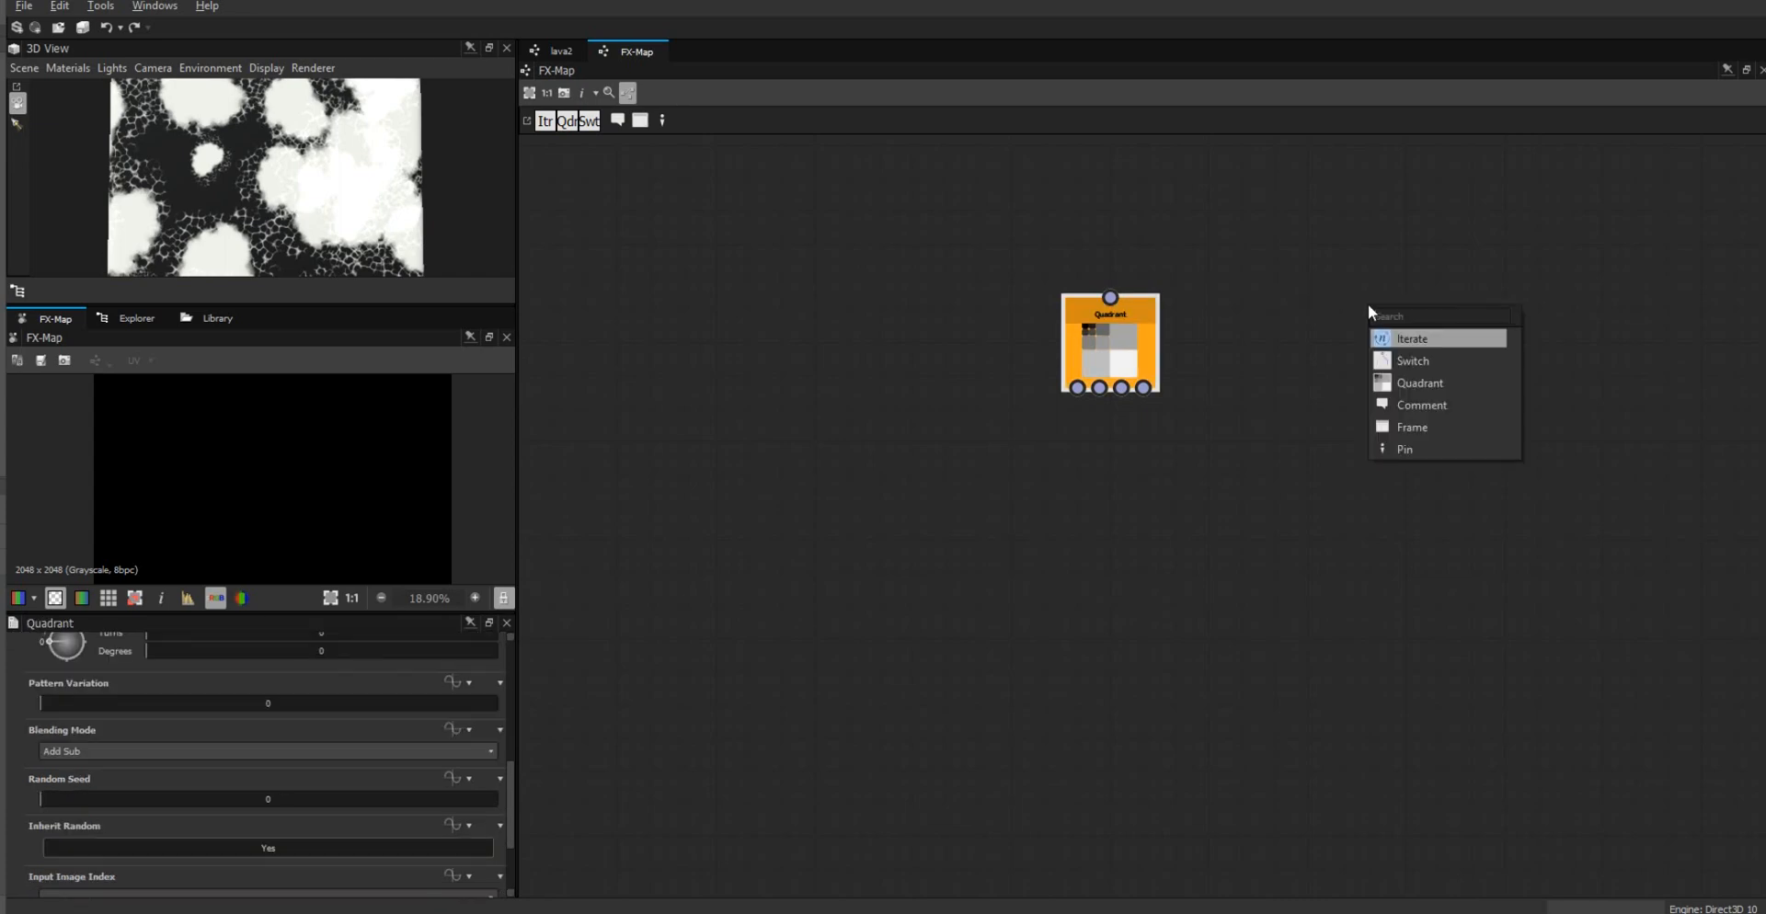
pyautogui.click(1431, 377)
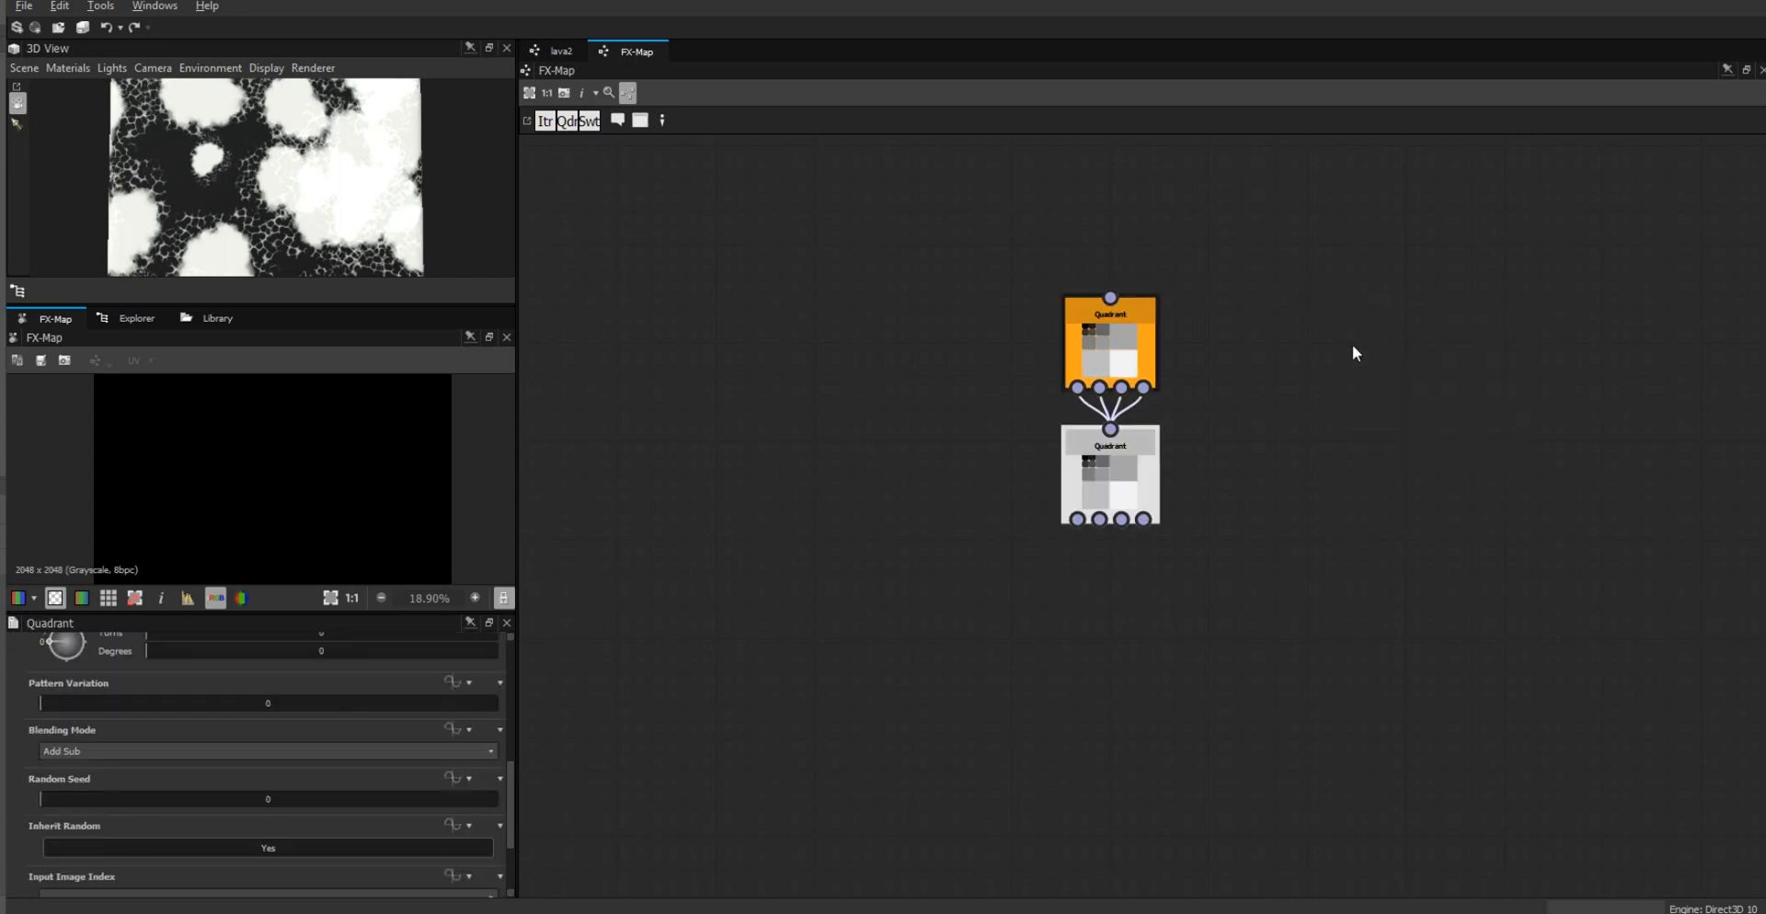
pyautogui.rightClick(1352, 344)
pyautogui.click(1421, 418)
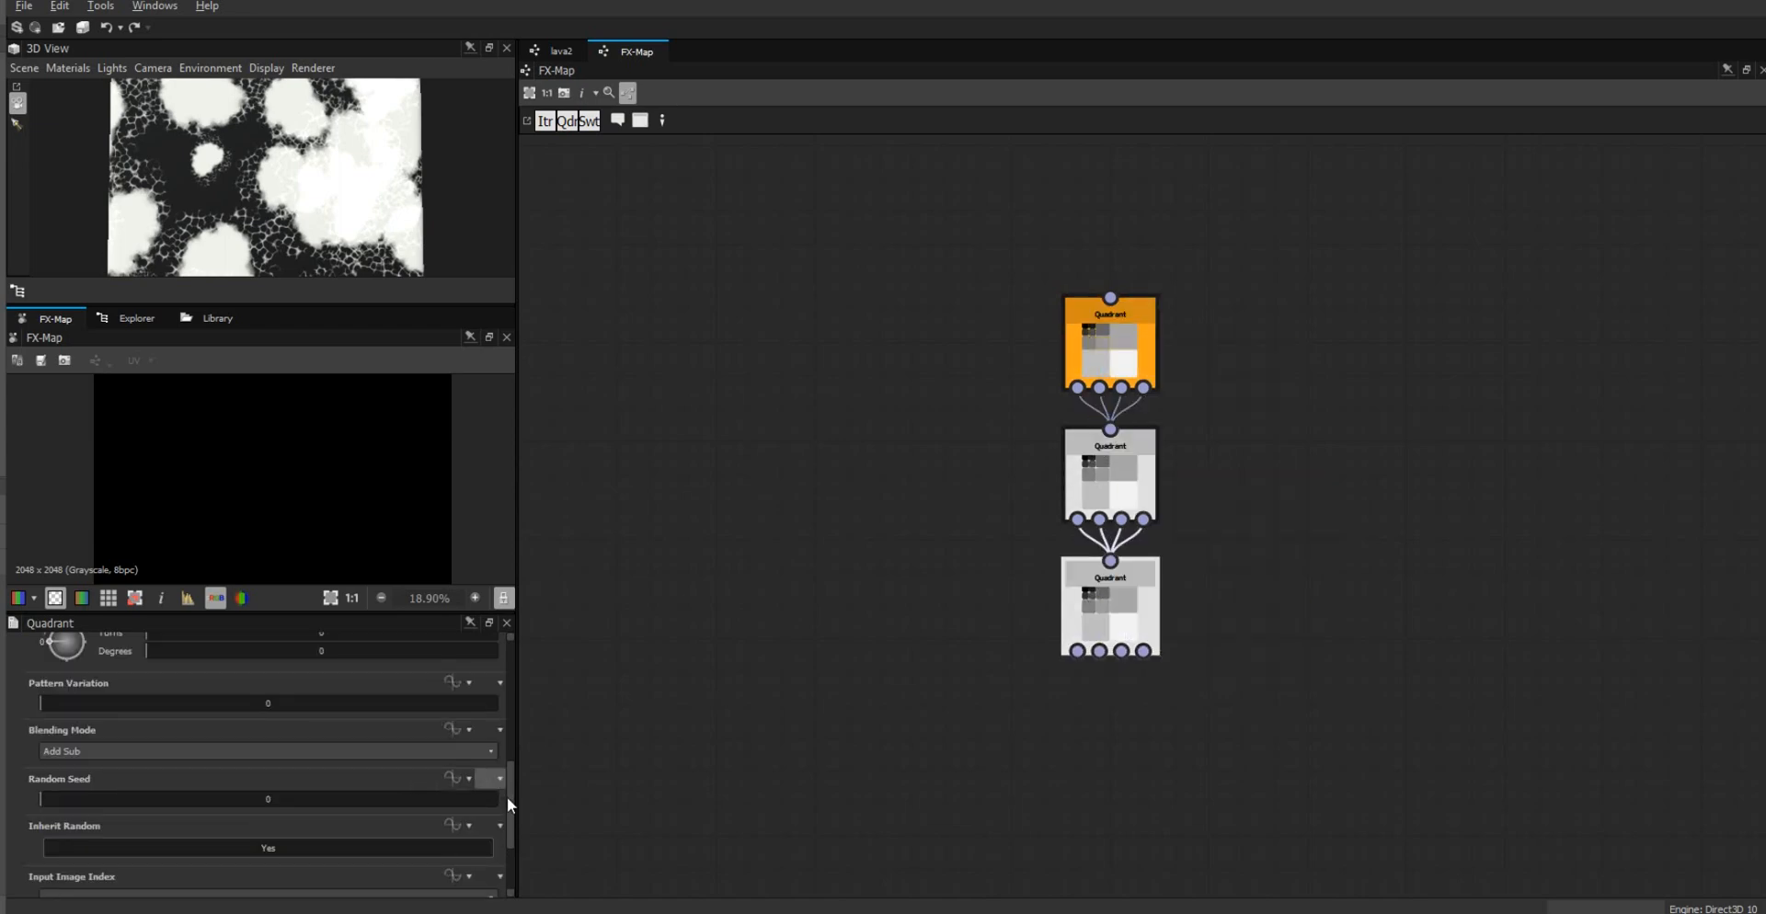
# Step: Set the pattern of the lowest Quadrant to Gaussian
pyautogui.moveTo(510, 808); pyautogui.dragTo(519, 708)
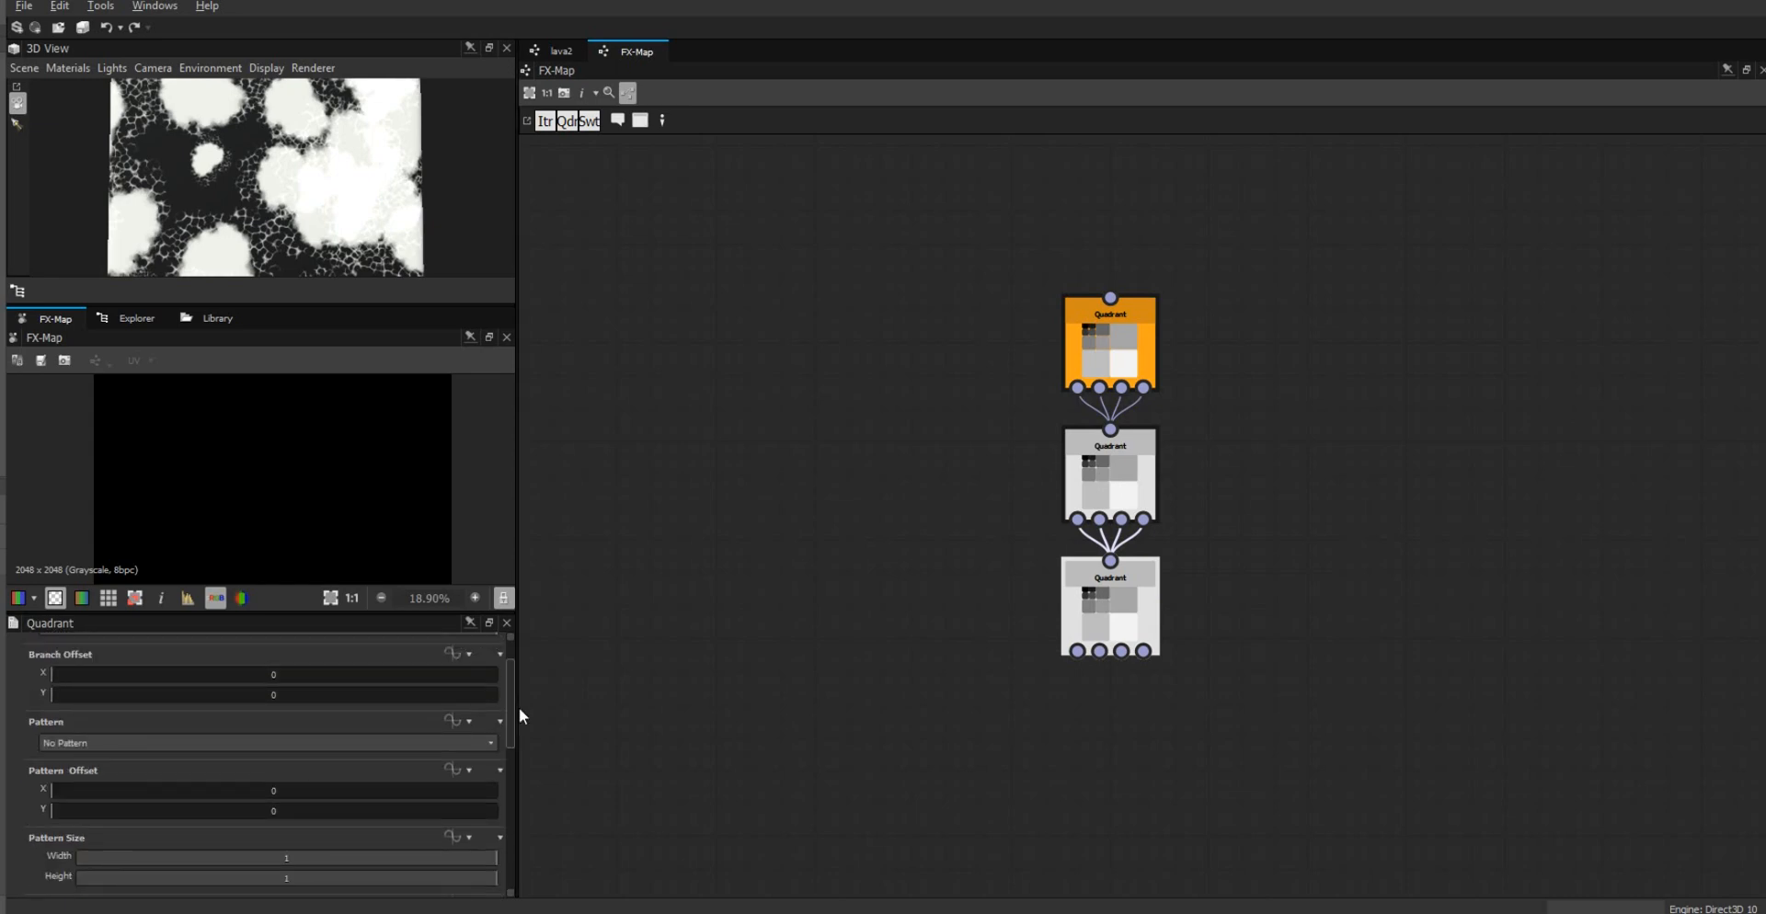
pyautogui.click(480, 743)
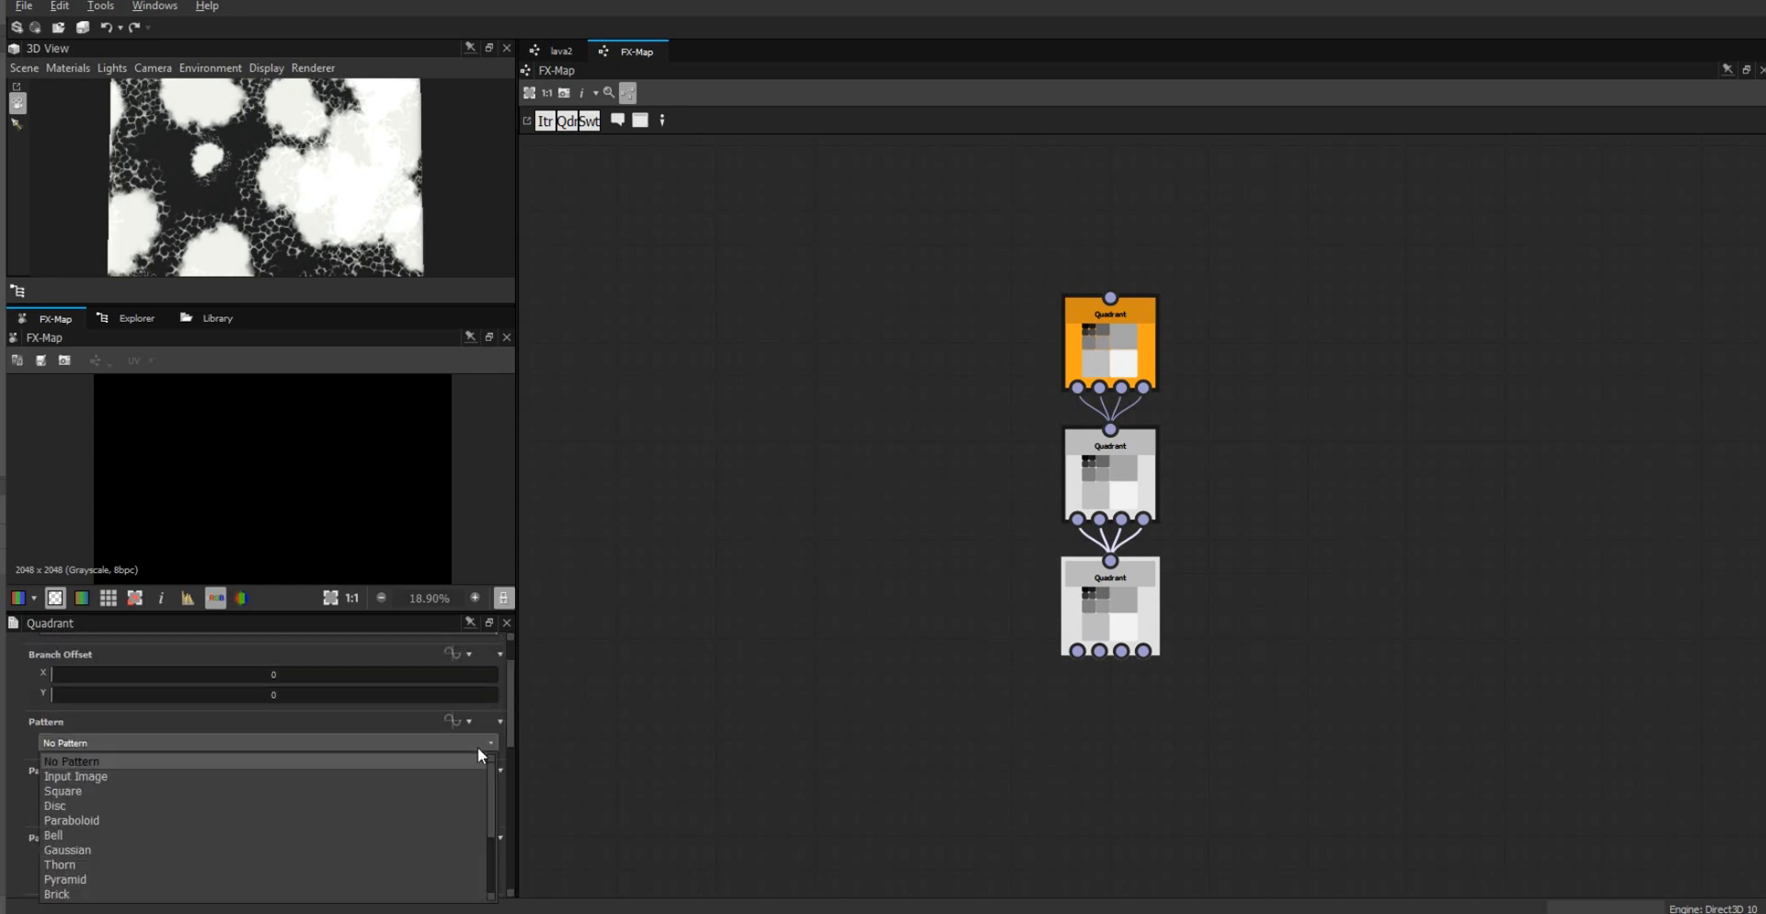
pyautogui.click(371, 849)
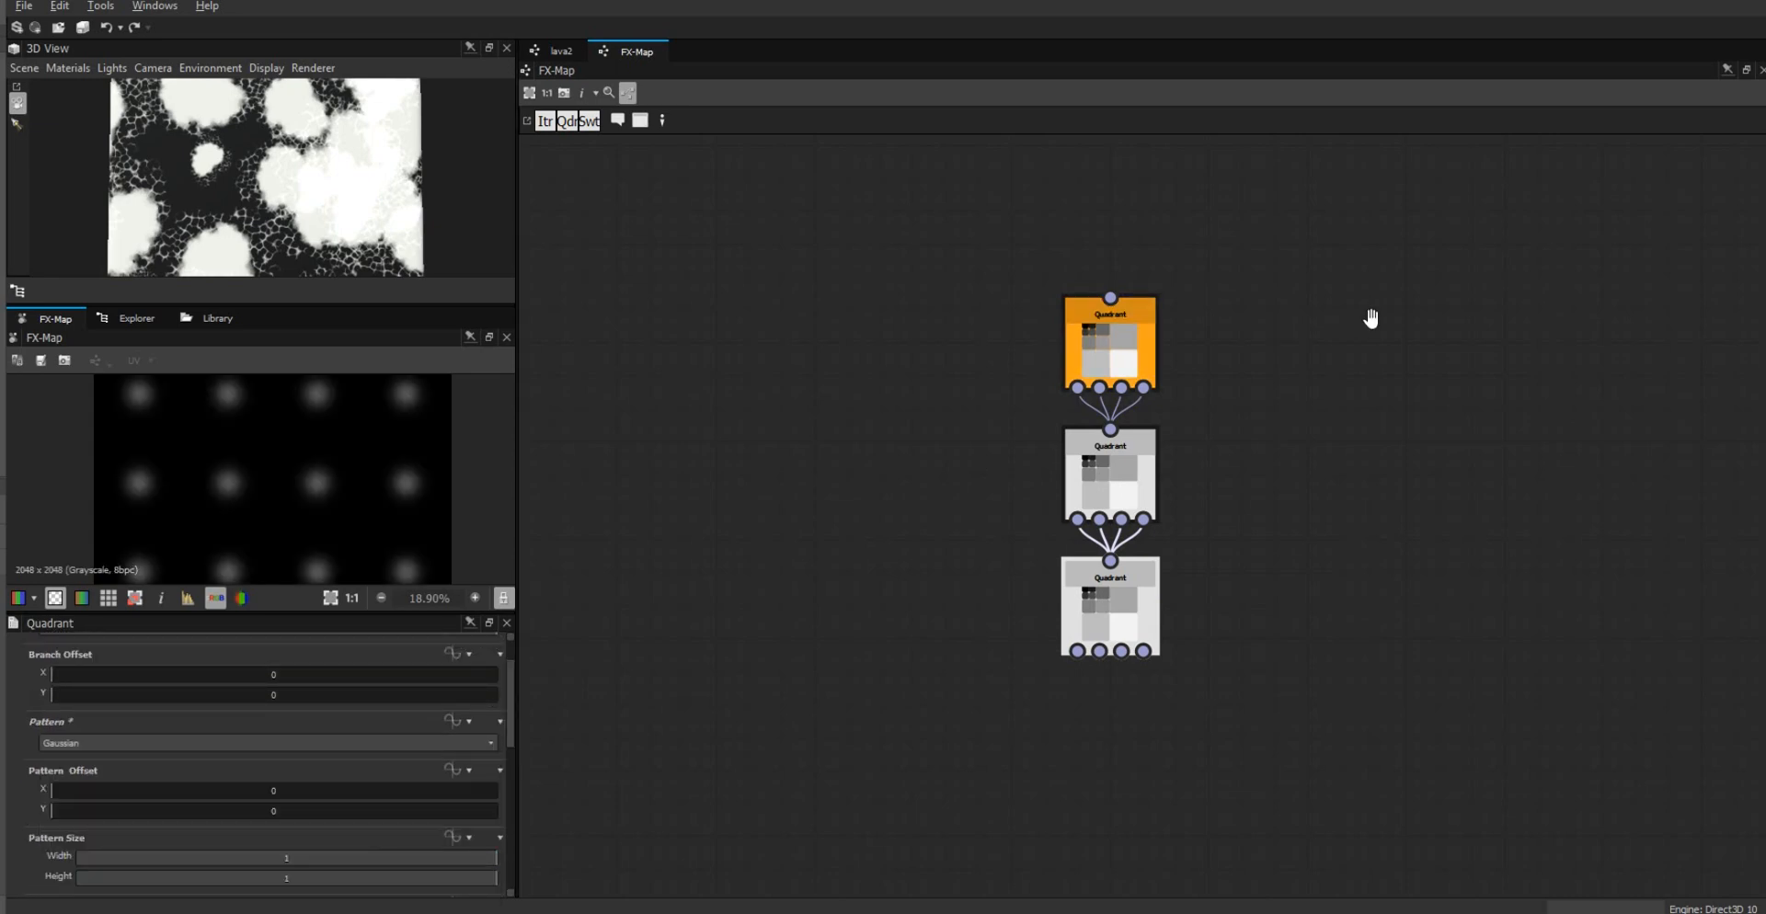
# Step: Add an Iterate node above the Quadrant chain, link its second output to the first Quadrant and make it the root
pyautogui.moveTo(1371, 318); pyautogui.dragTo(1353, 473, button='middle')
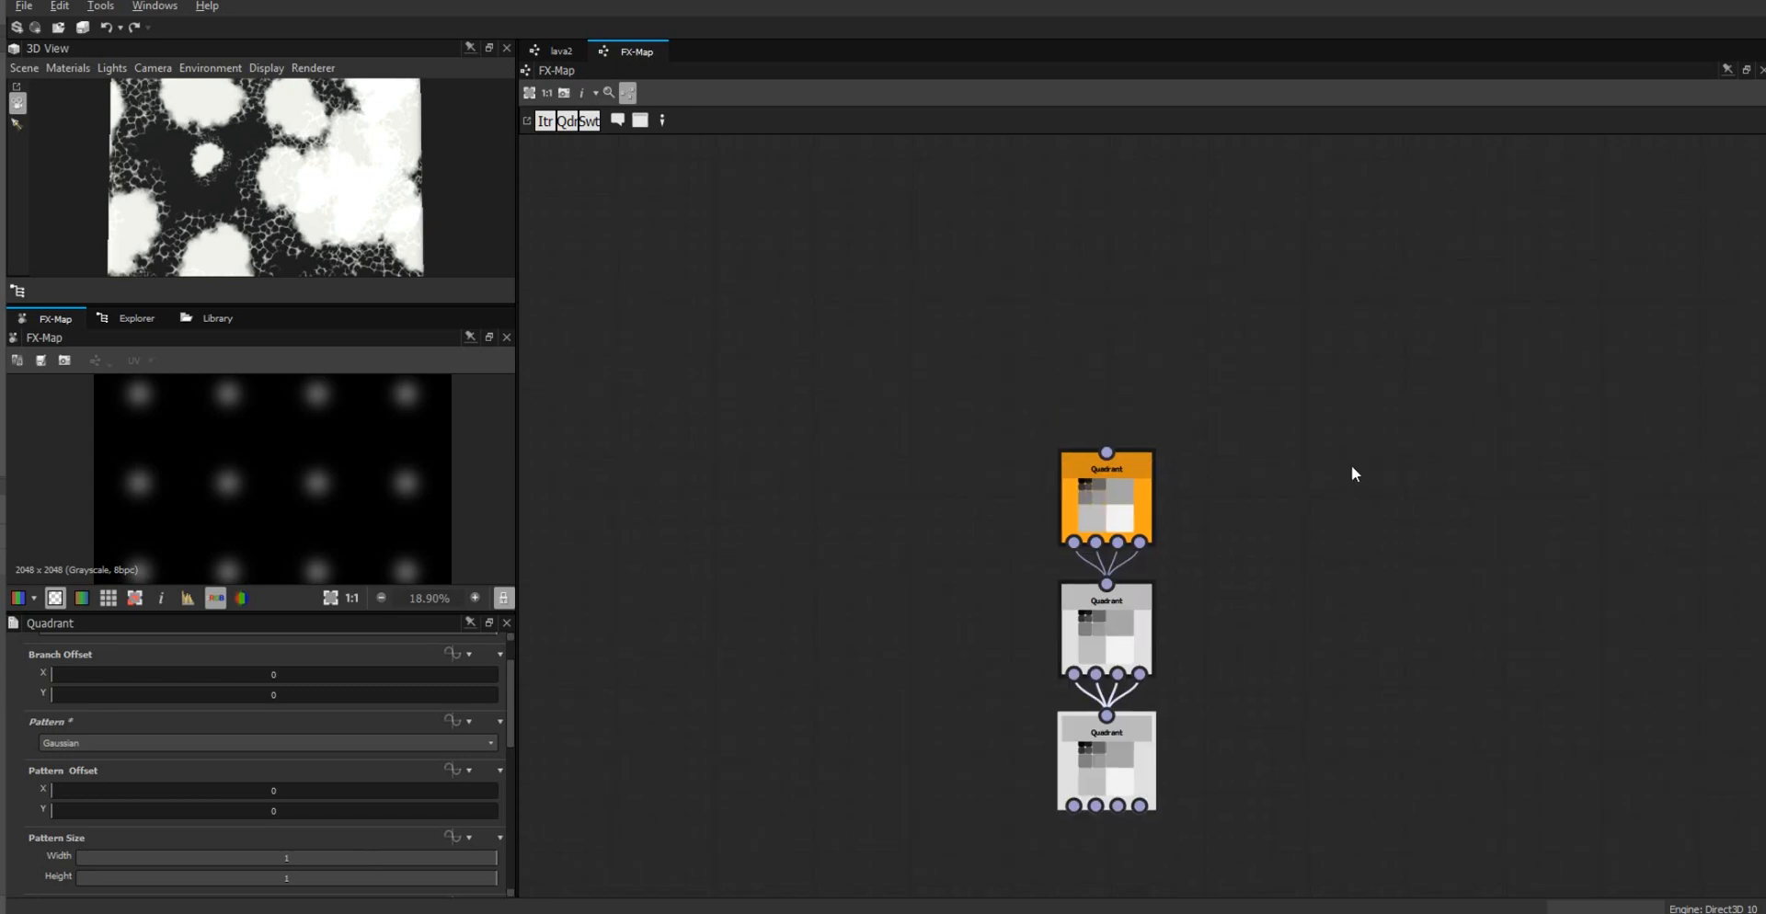
pyautogui.rightClick(1249, 332)
pyautogui.moveTo(1414, 338)
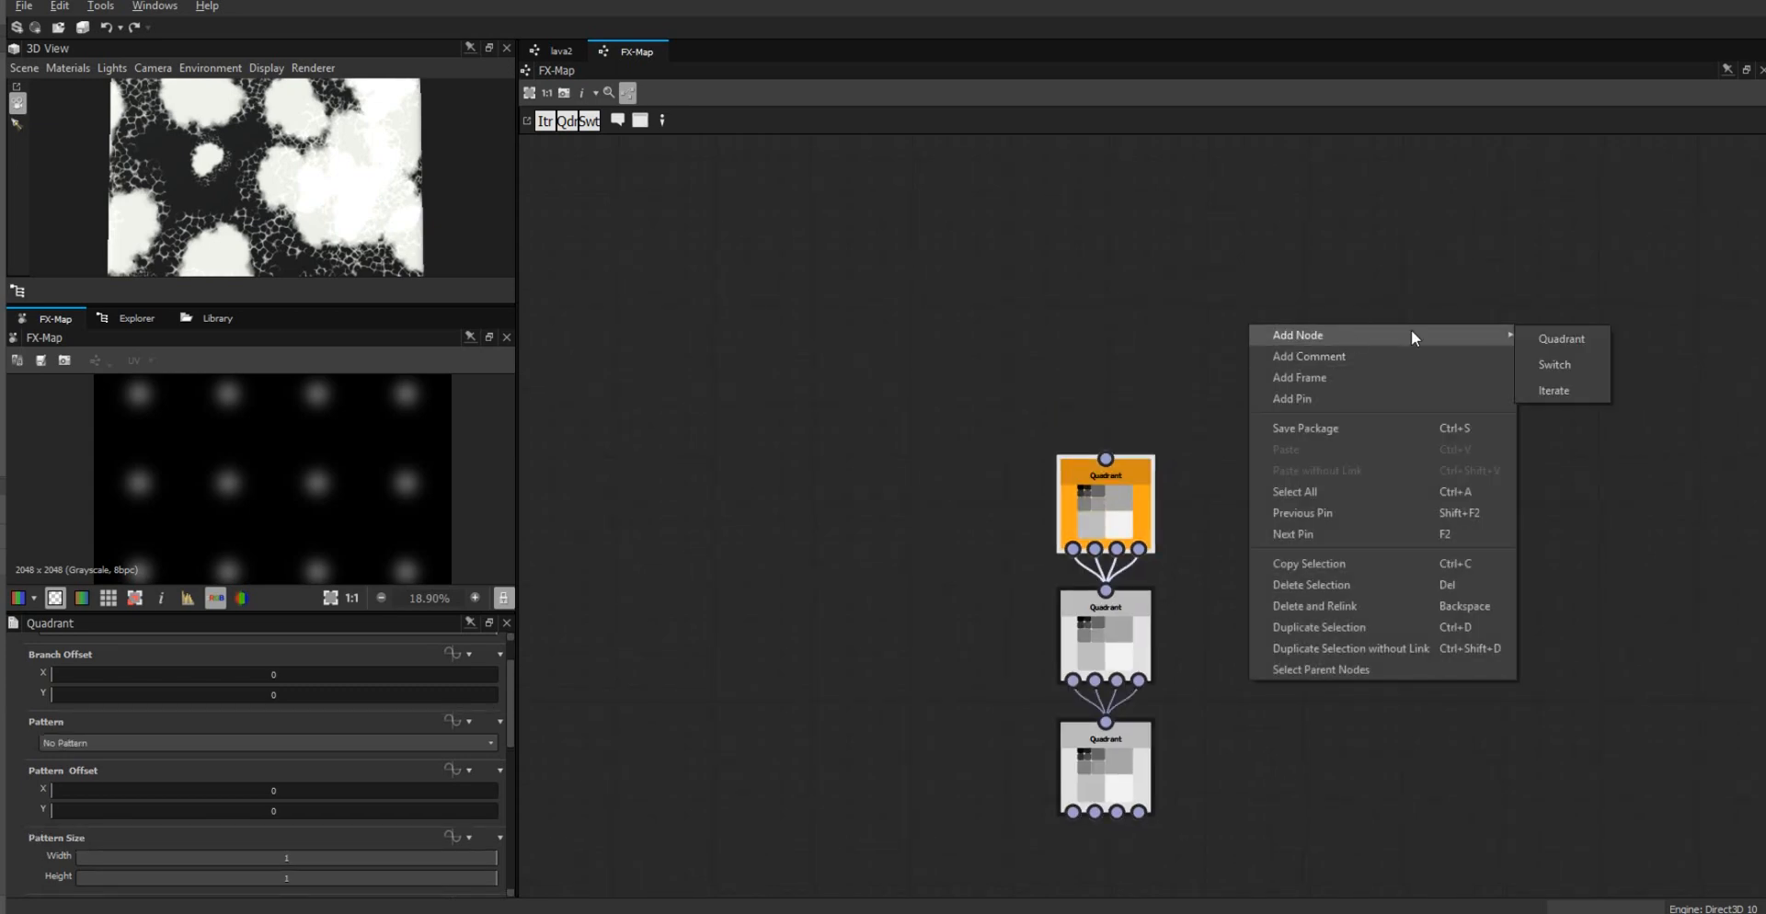
pyautogui.click(1567, 391)
pyautogui.moveTo(1195, 315); pyautogui.dragTo(1109, 313)
pyautogui.click(1073, 364)
pyautogui.rightClick(1095, 311)
pyautogui.click(1178, 405)
# Step: Set the Iterate node's iterations to 8 and move the node closer to the Quadrant chain
pyautogui.click(1095, 313)
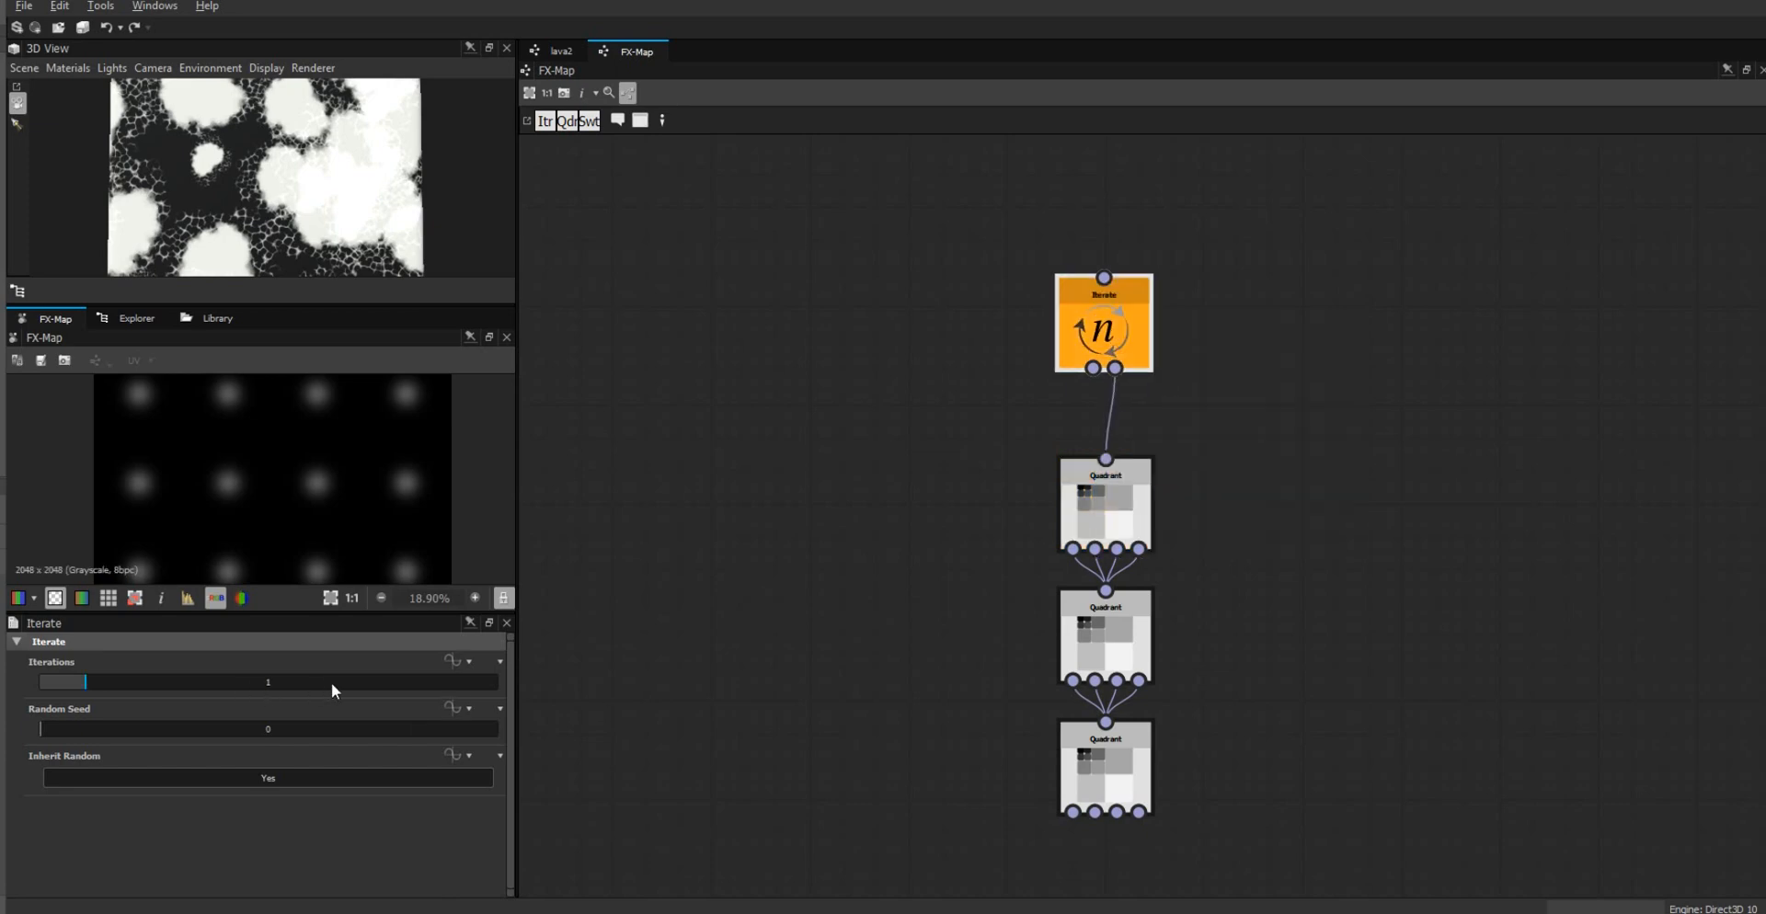
pyautogui.moveTo(363, 681); pyautogui.dragTo(385, 681)
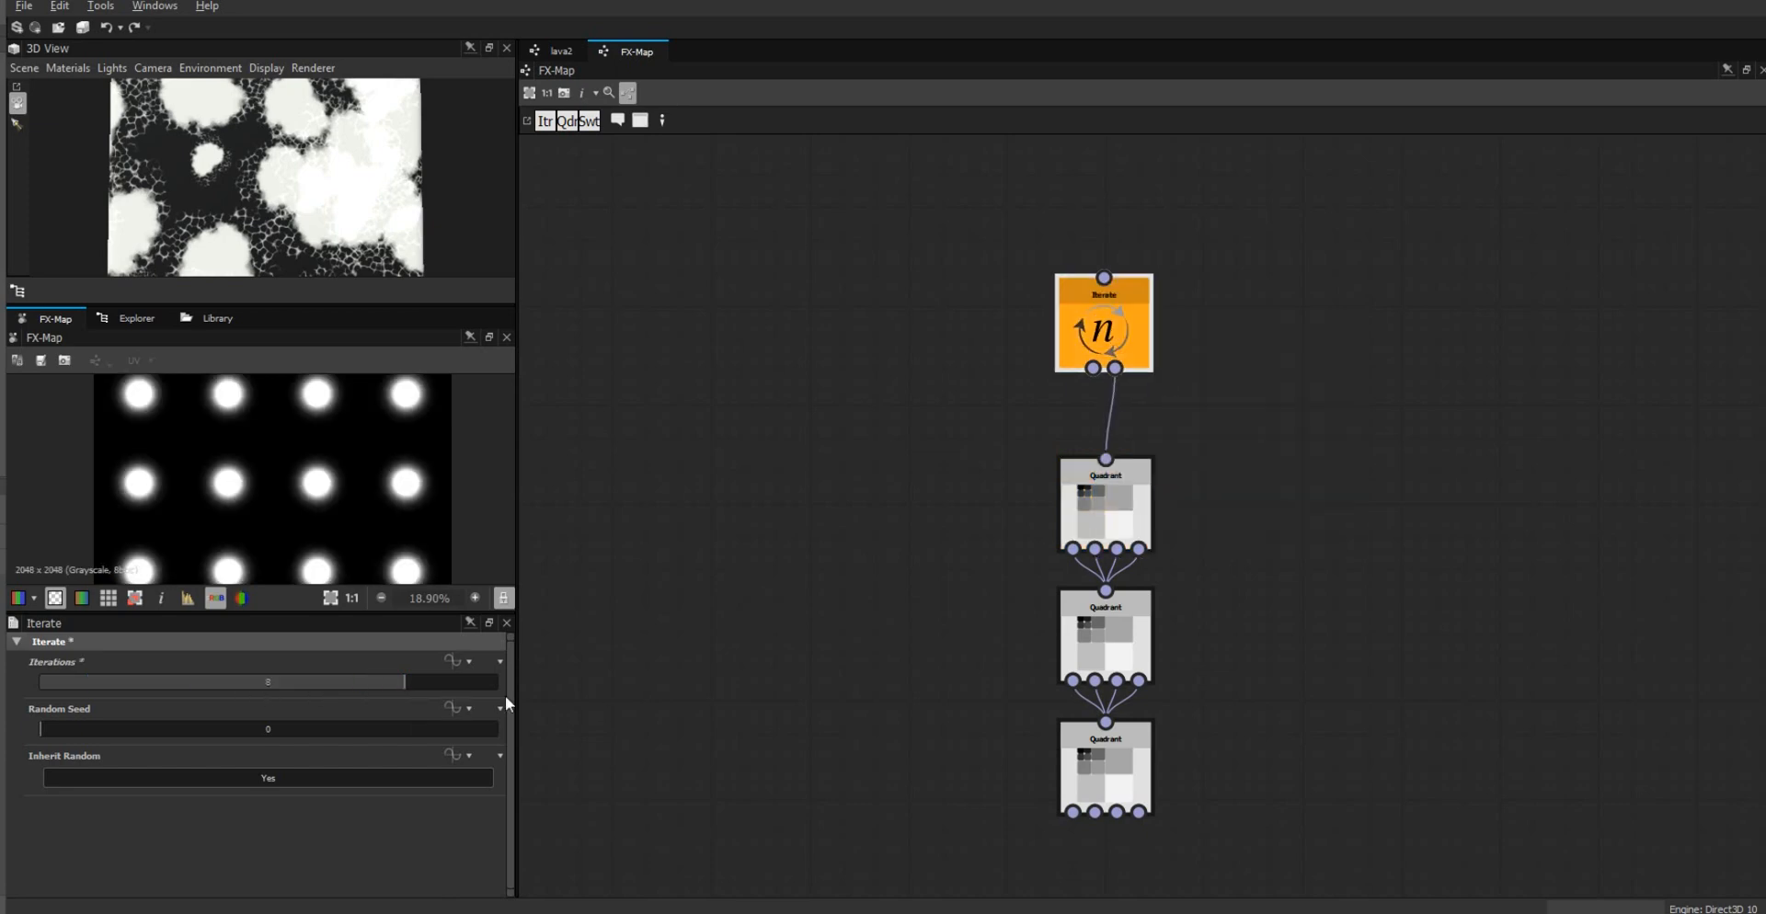
pyautogui.moveTo(1332, 483); pyautogui.dragTo(1364, 345, button='middle')
pyautogui.moveTo(1157, 181); pyautogui.dragTo(1157, 219)
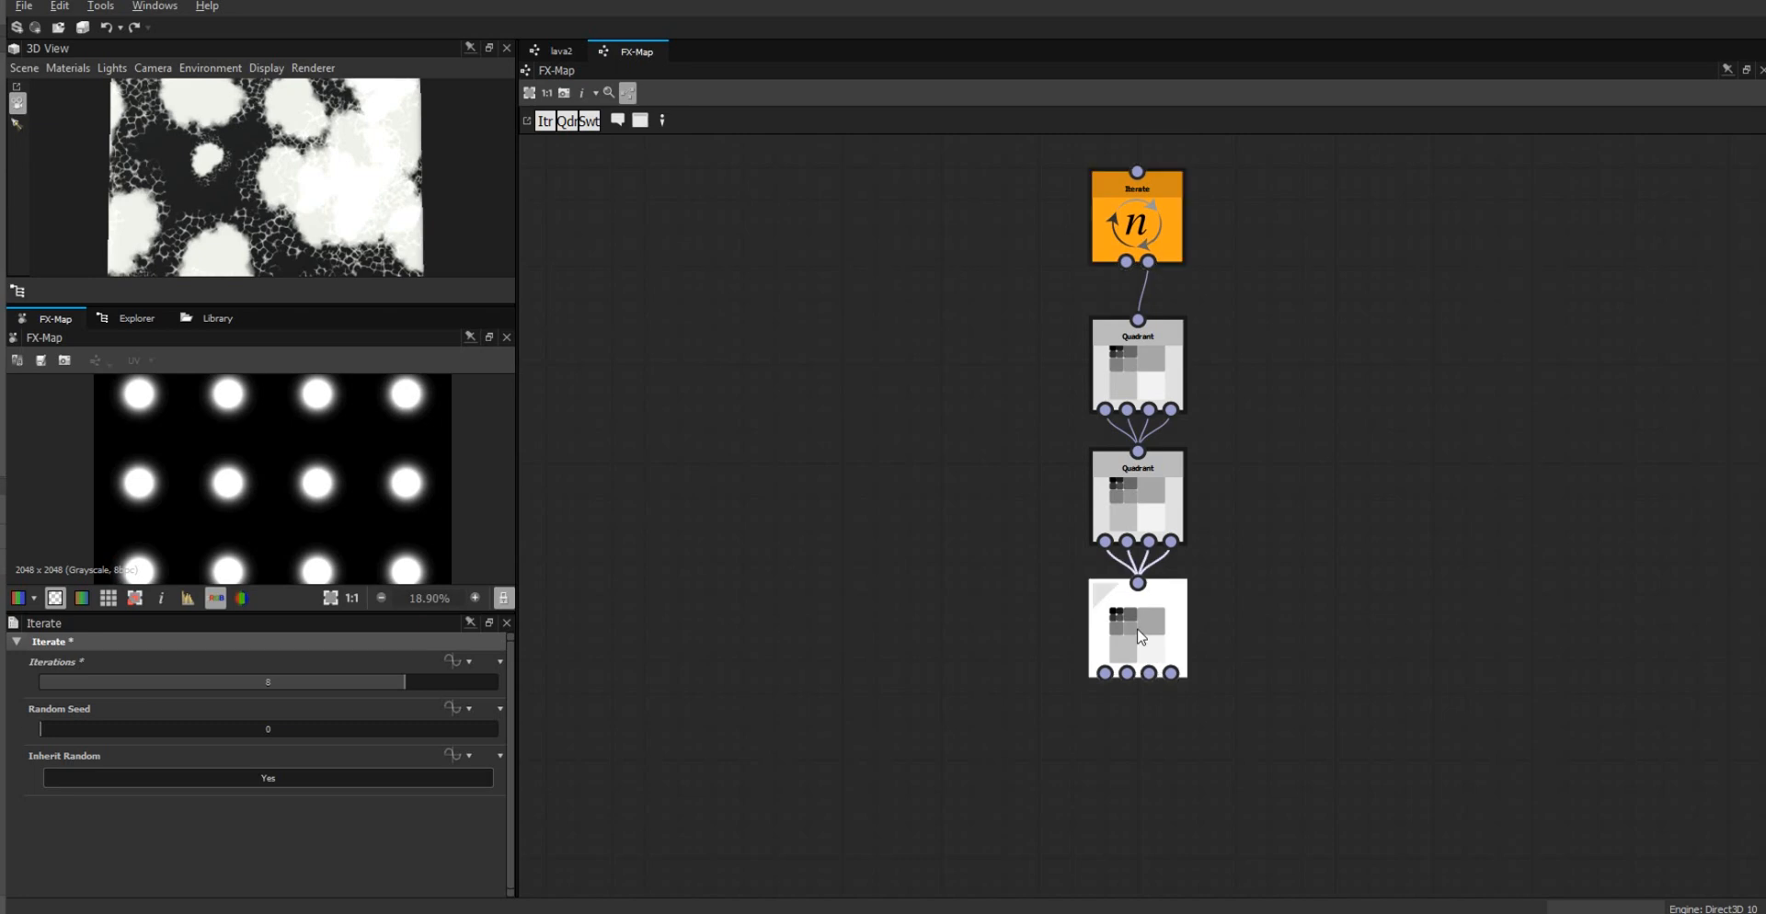
# Step: Select the lowest Quadrant and examine its pattern size and offset parameters
pyautogui.click(1141, 637)
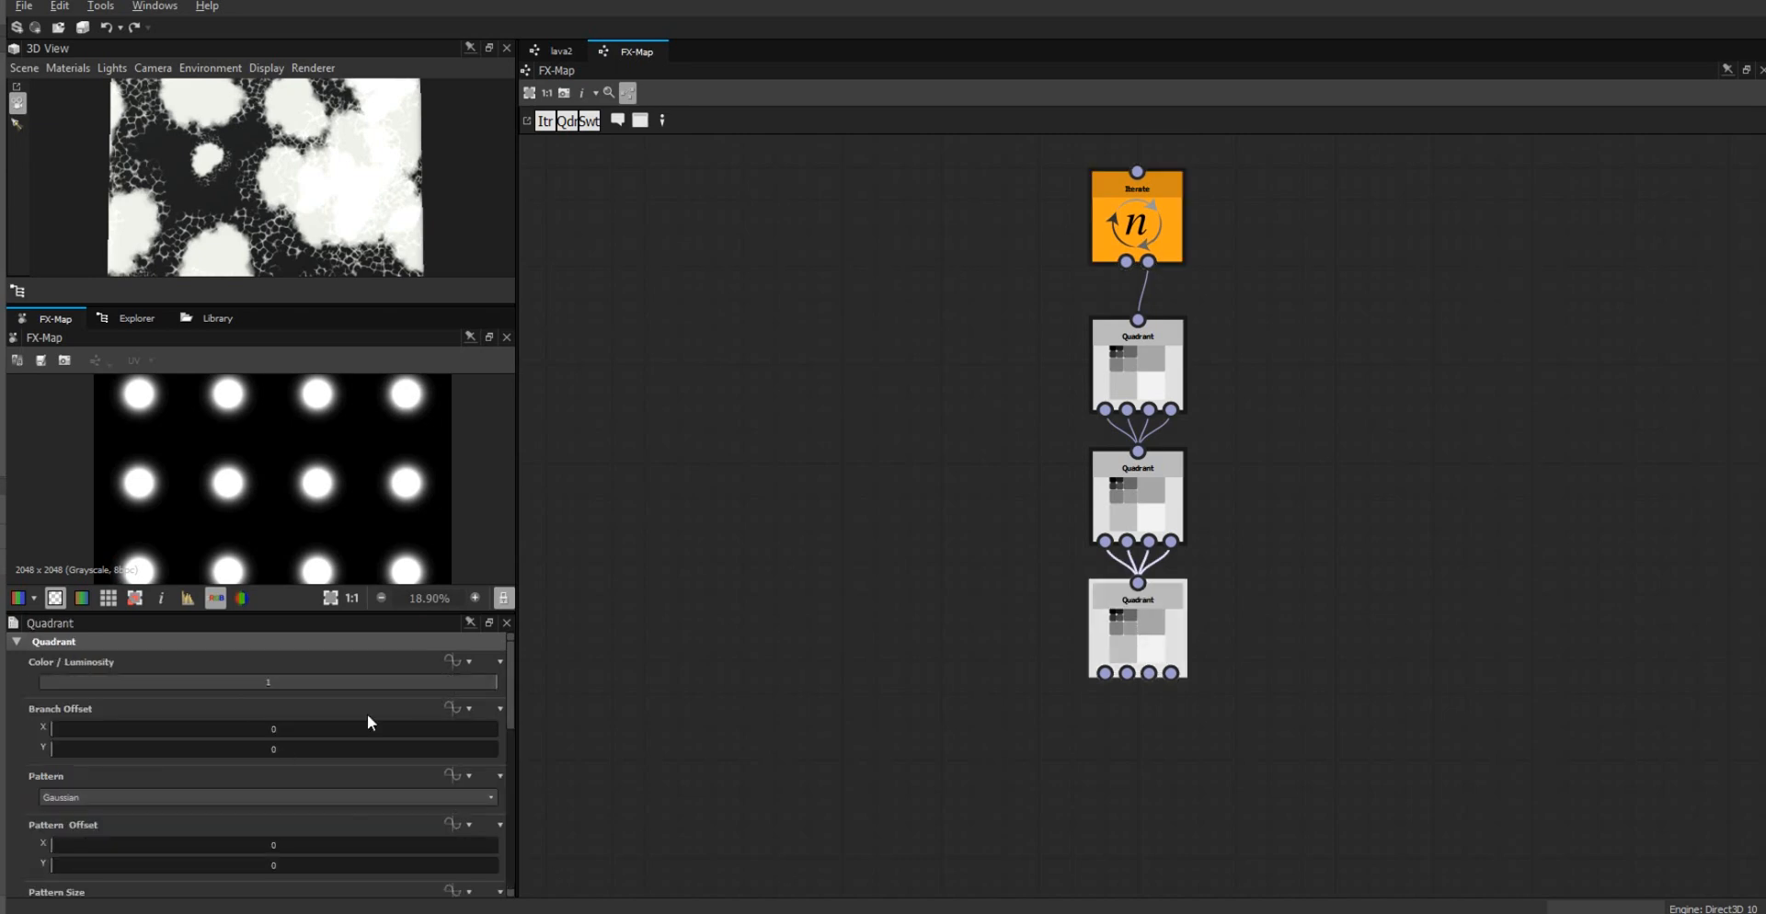
pyautogui.moveTo(510, 705); pyautogui.dragTo(502, 762)
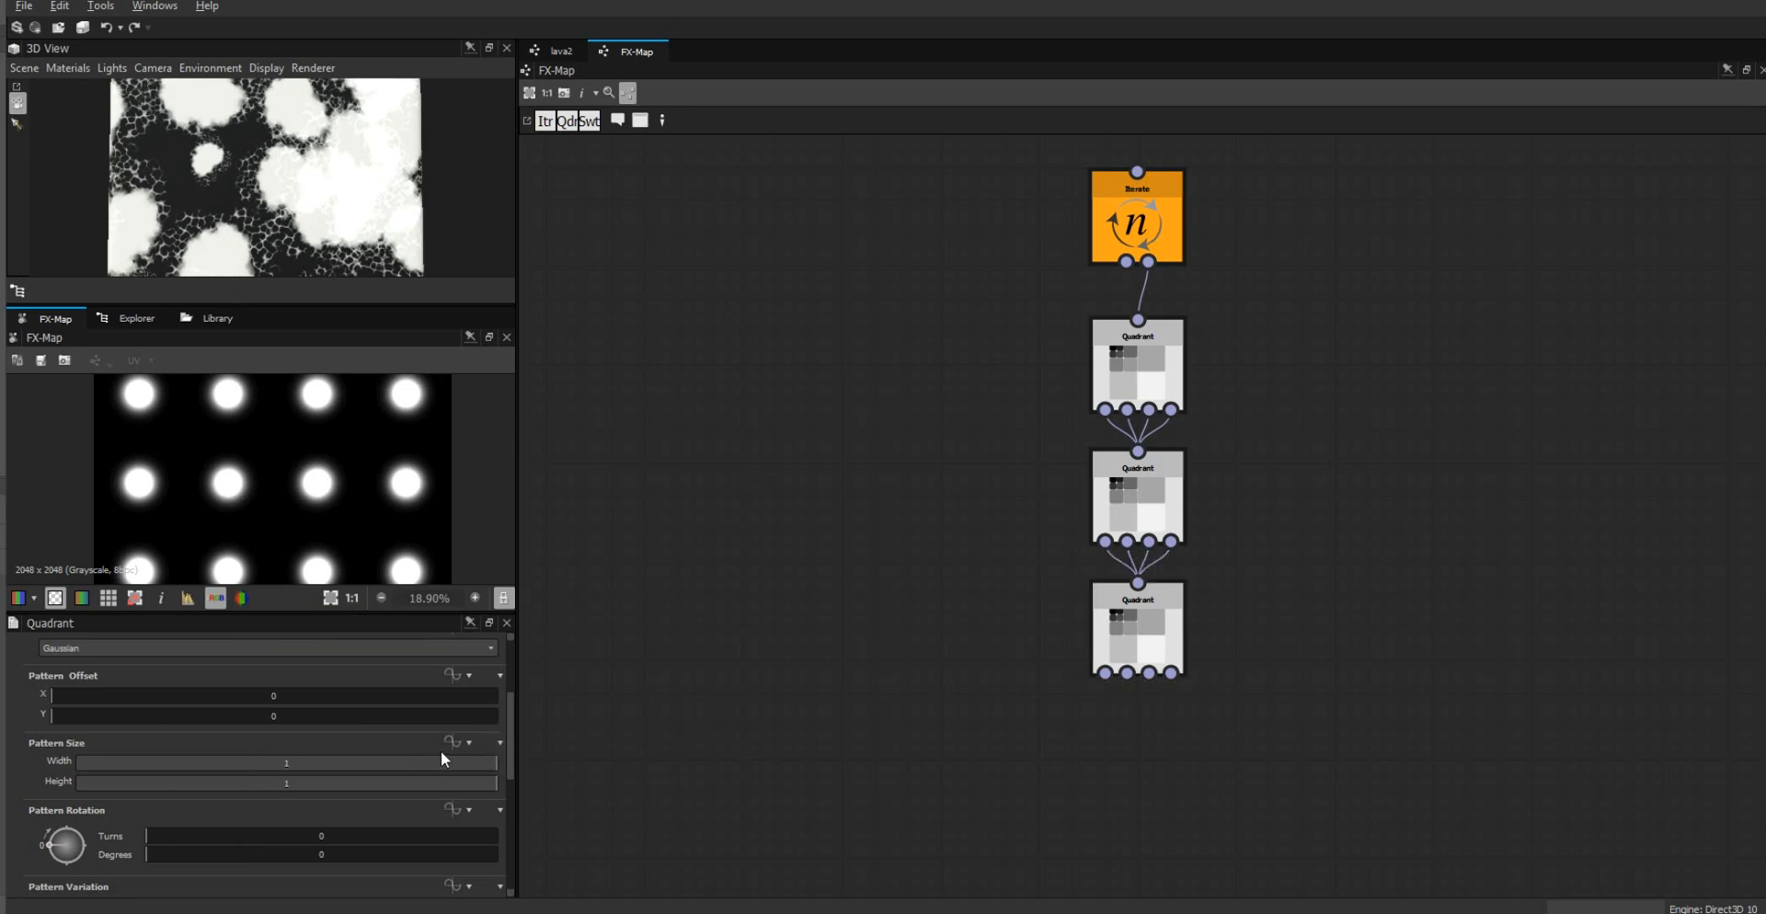
# Step: Open the Pattern Size function of the lowest Quadrant in lava2's older FX-Map and copy all of its nodes
pyautogui.click(556, 51)
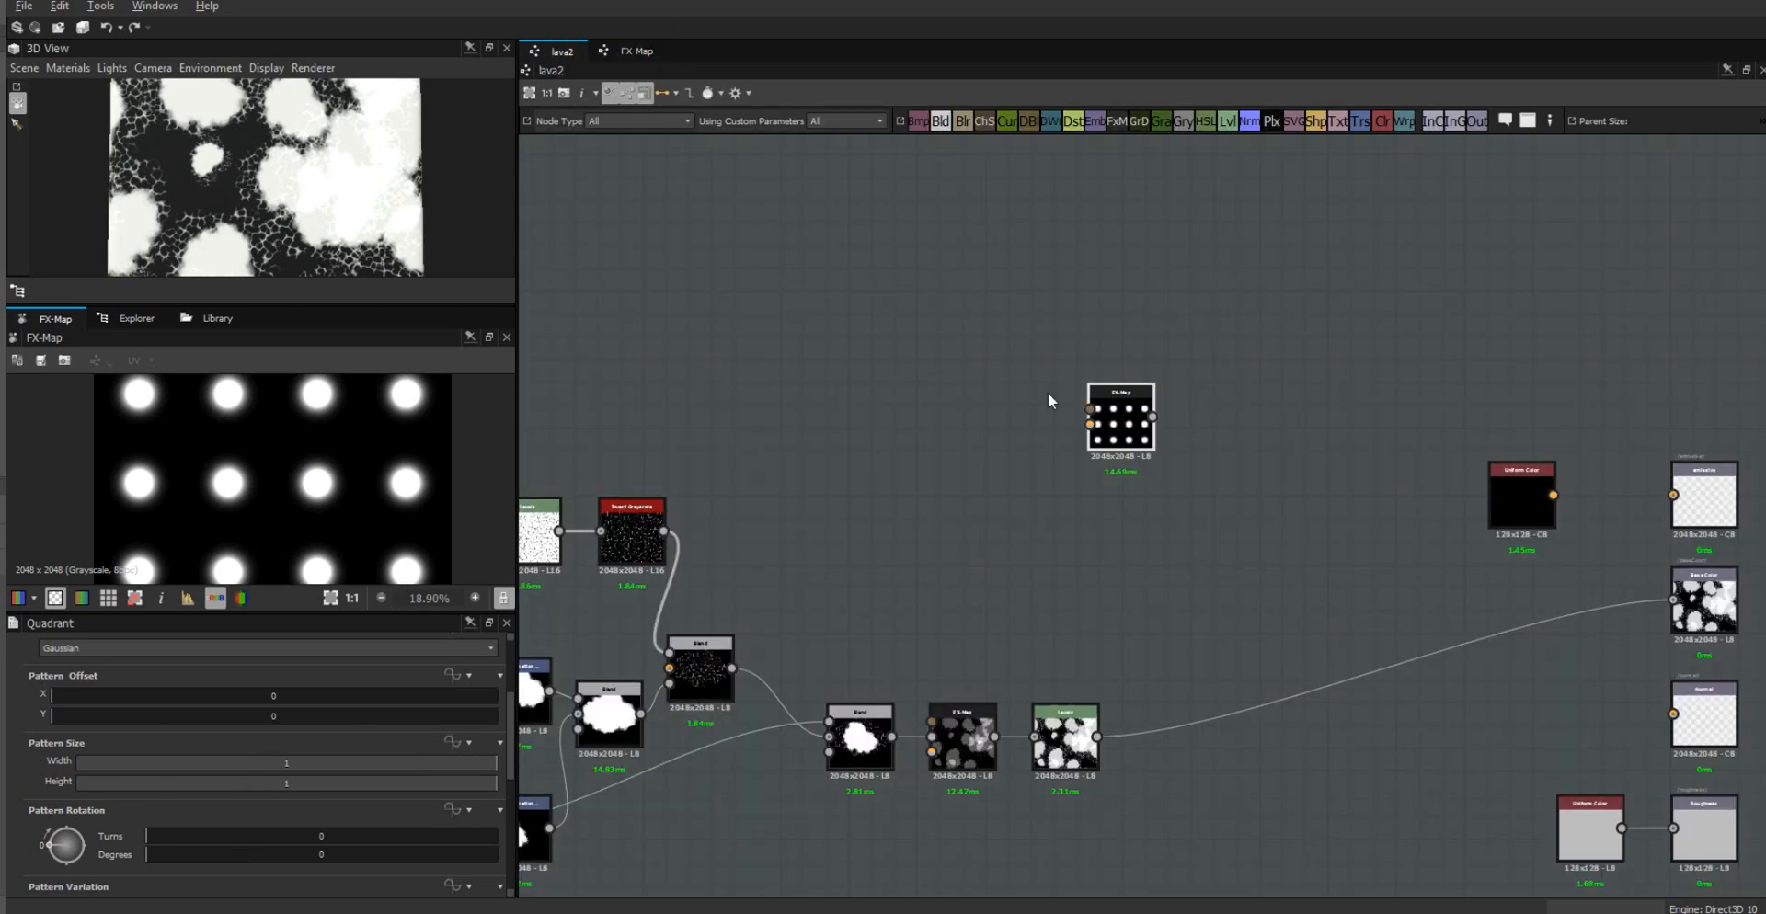
pyautogui.click(967, 749)
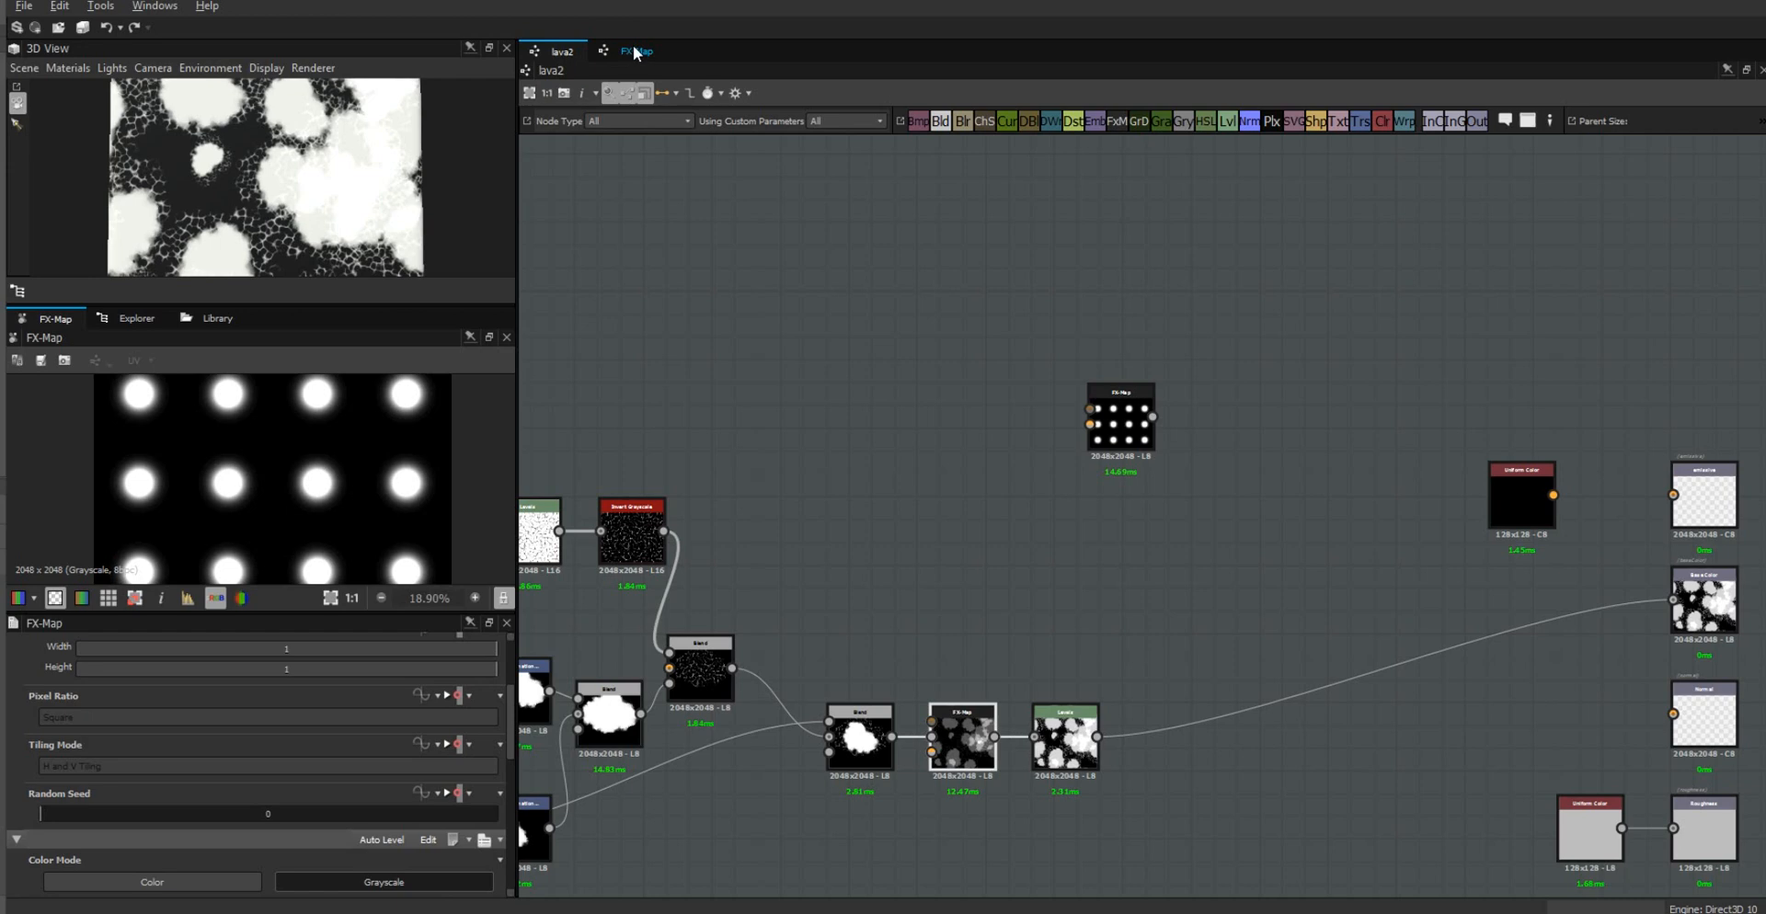
pyautogui.rightClick(975, 741)
pyautogui.click(1056, 564)
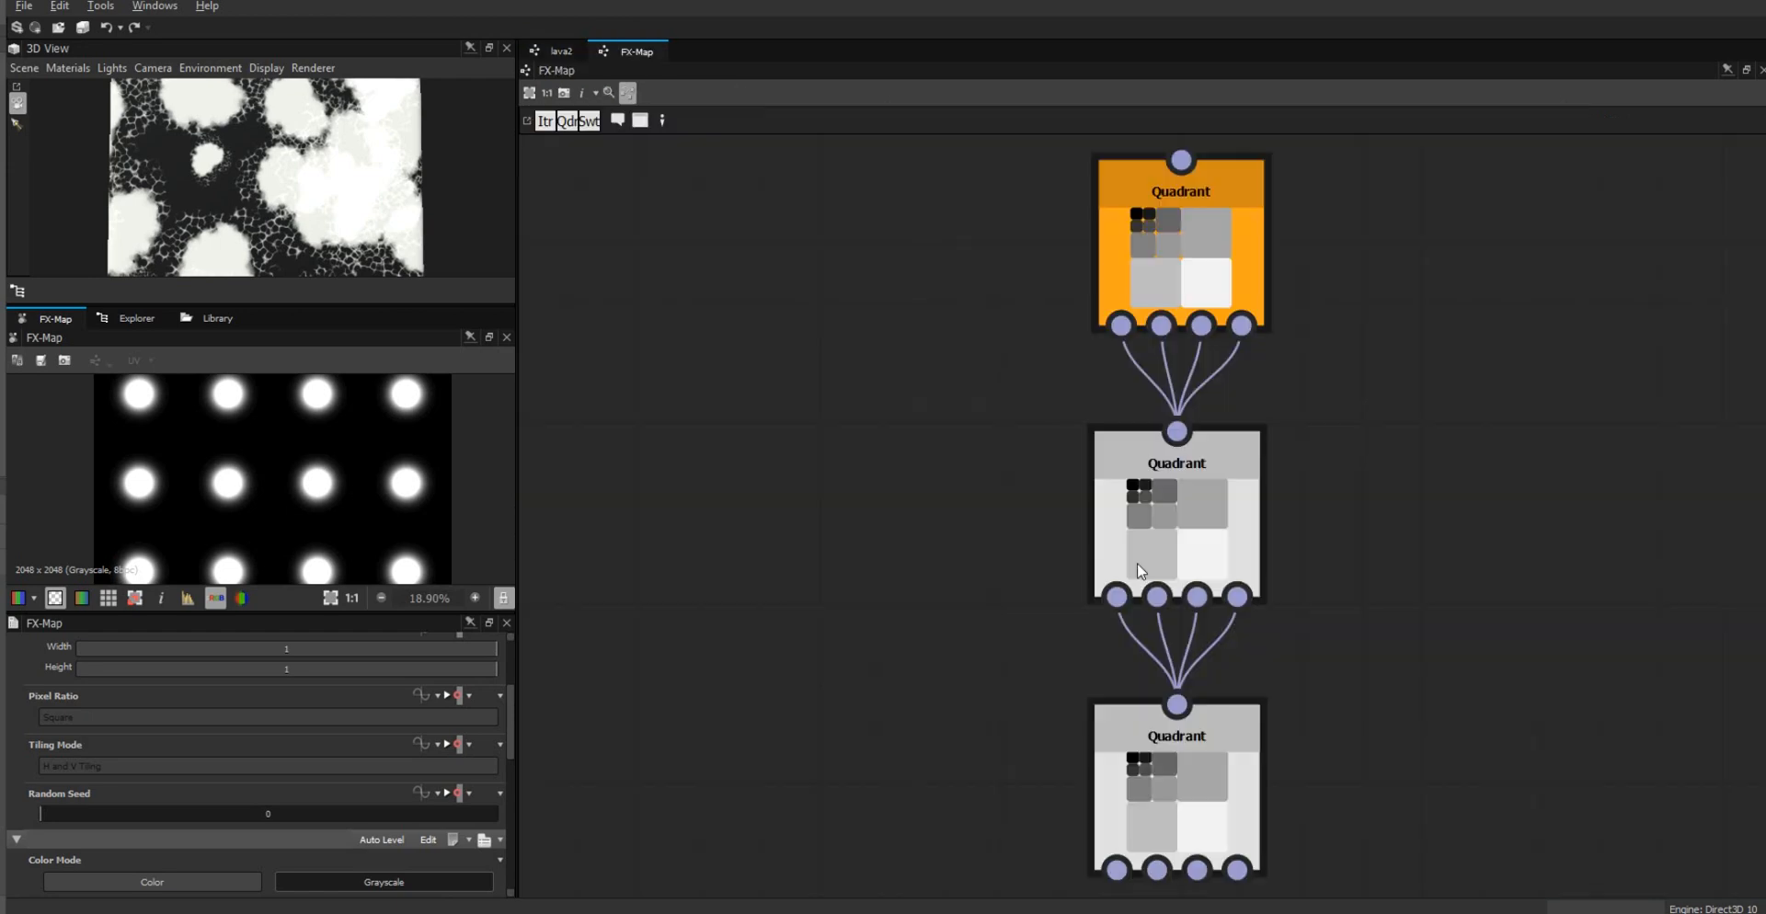
pyautogui.click(1193, 778)
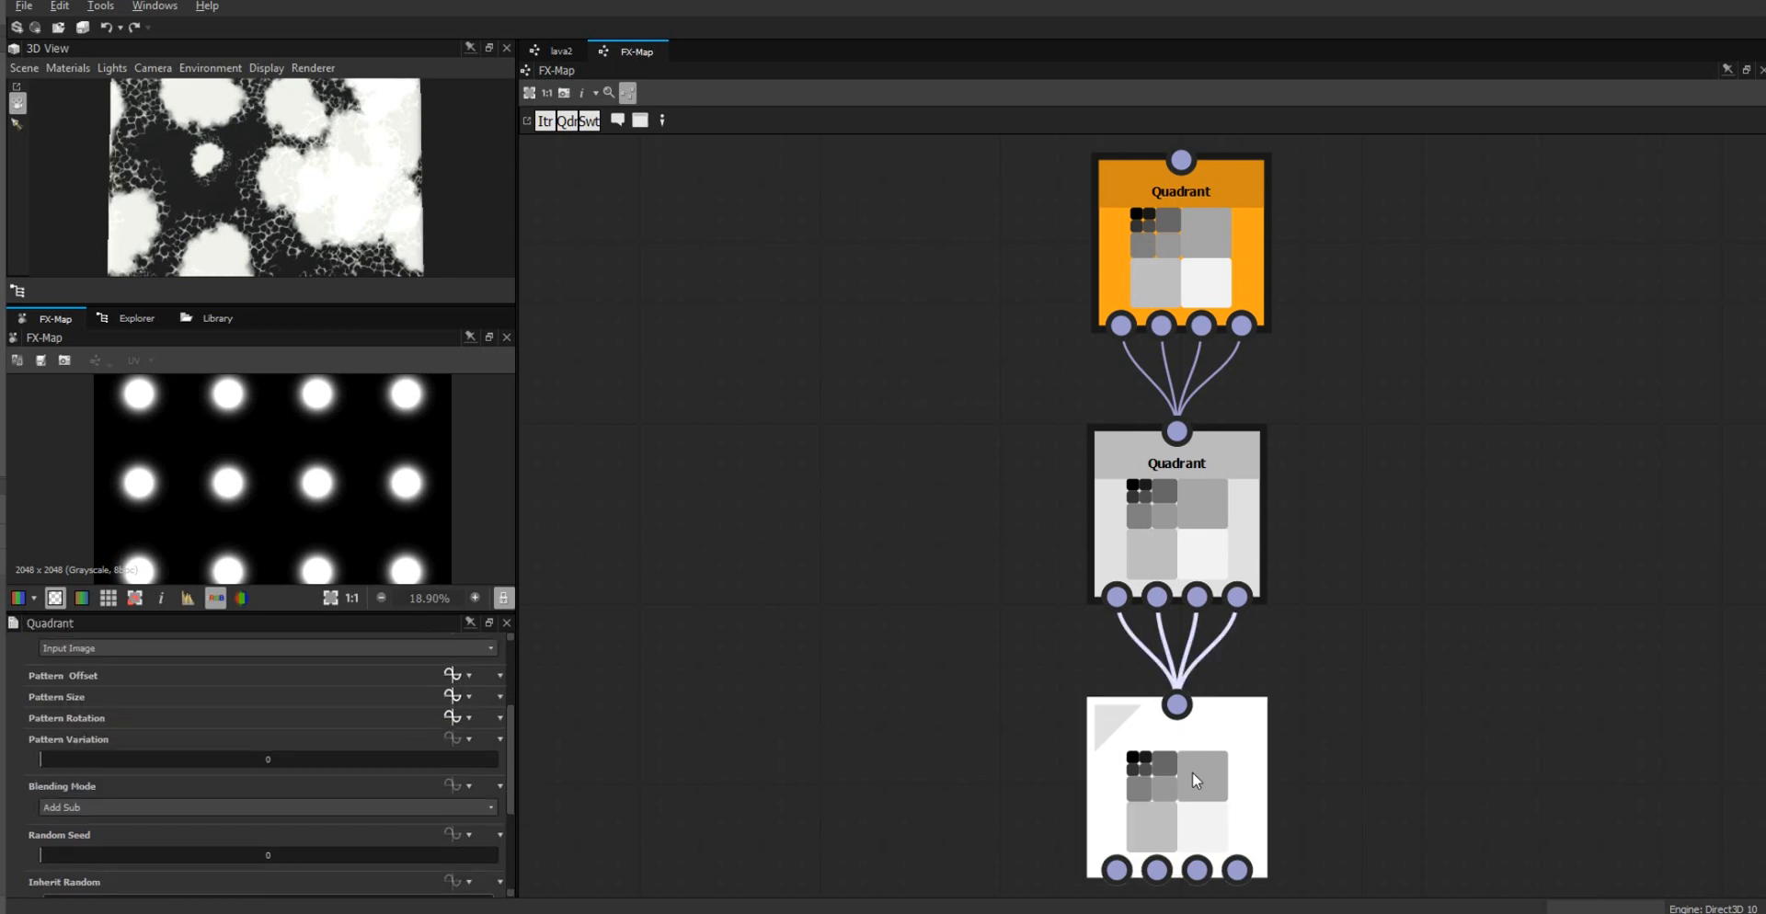
pyautogui.click(448, 695)
pyautogui.scroll(-2, 1143, 635)
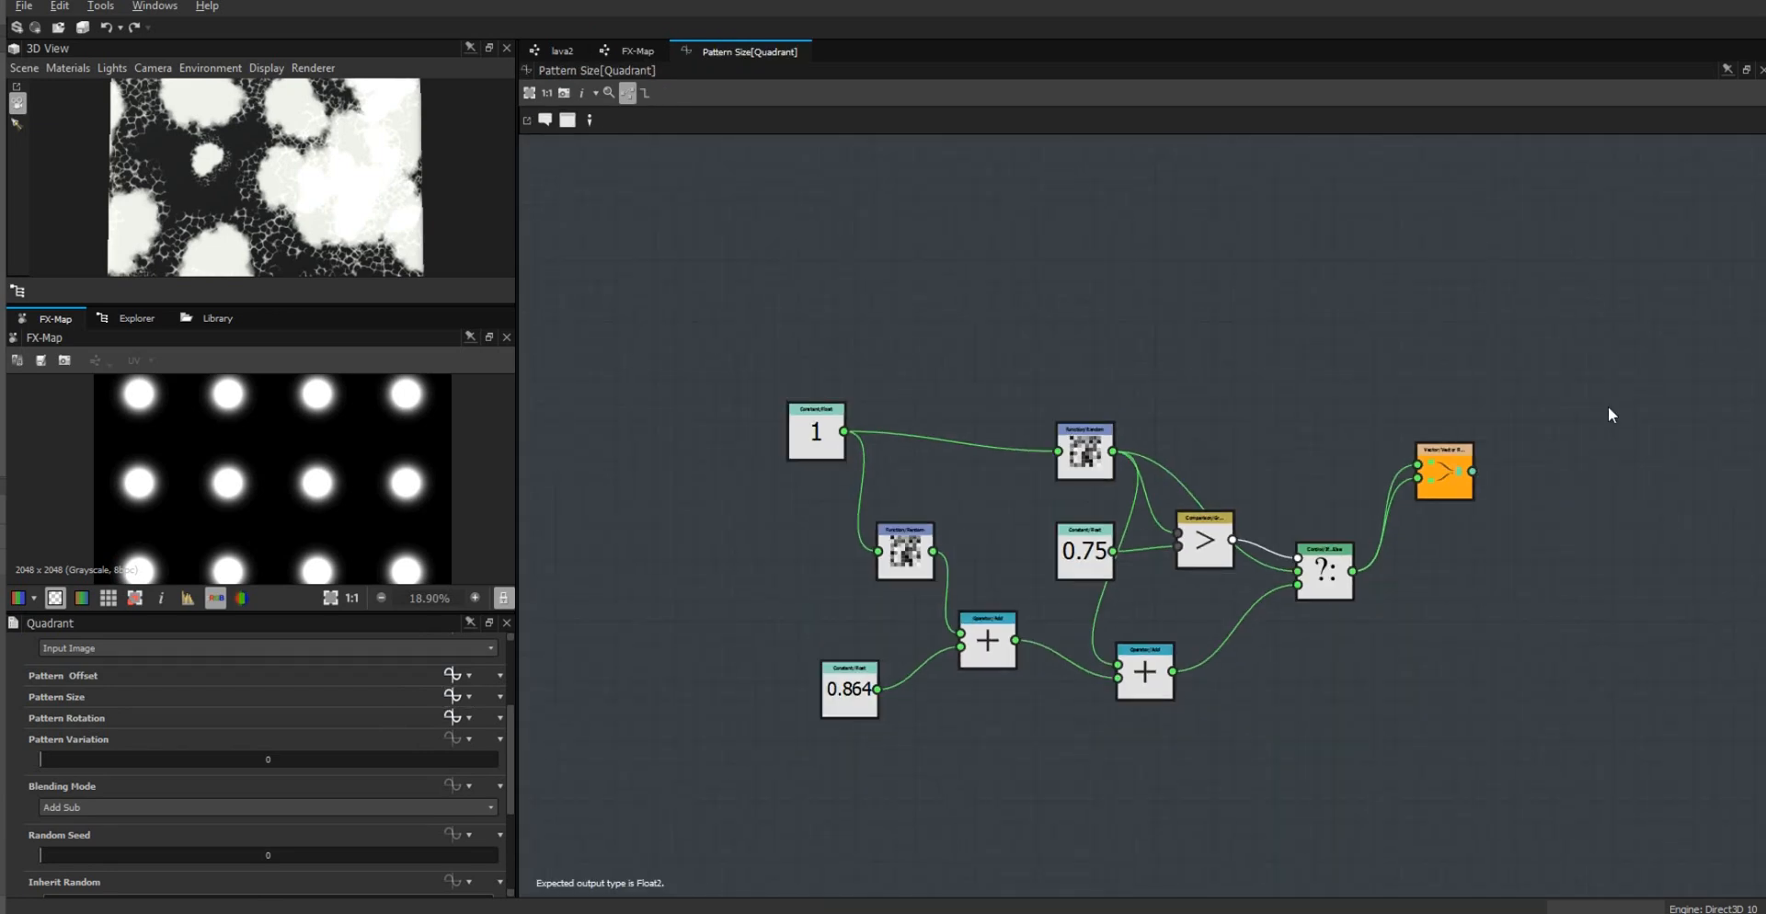
pyautogui.moveTo(1609, 302); pyautogui.dragTo(610, 817)
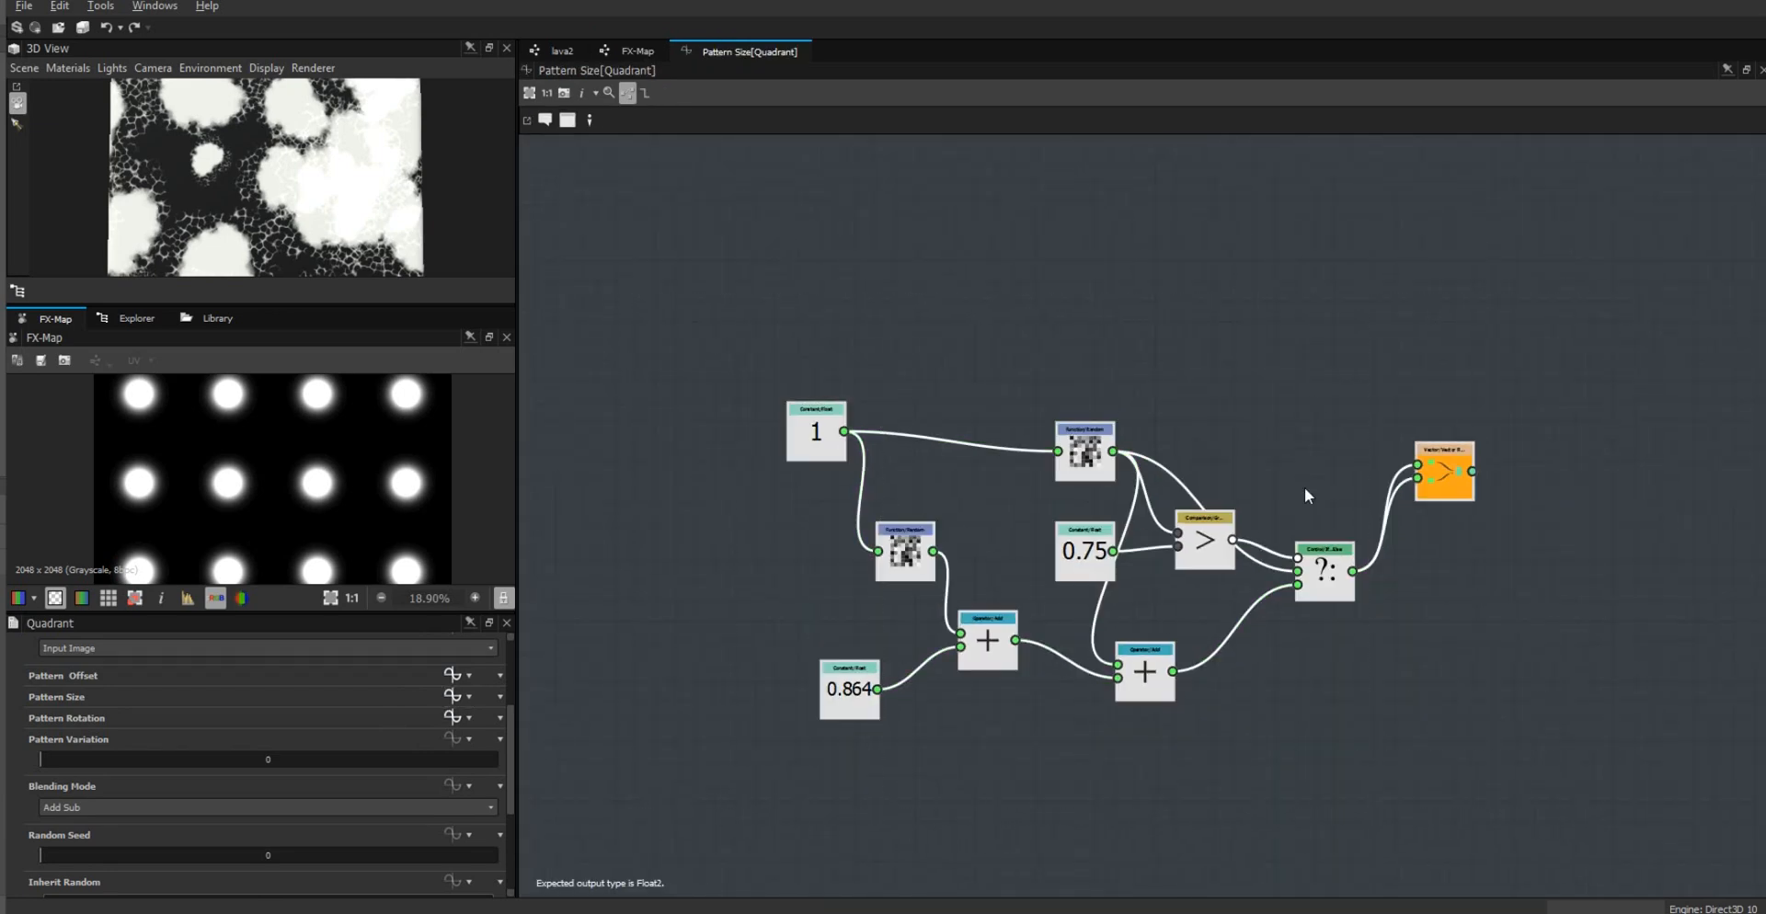
# Step: Return to the new FX-Map's graph and open an empty function on the lowest Quadrant's Pattern Size
pyautogui.click(567, 53)
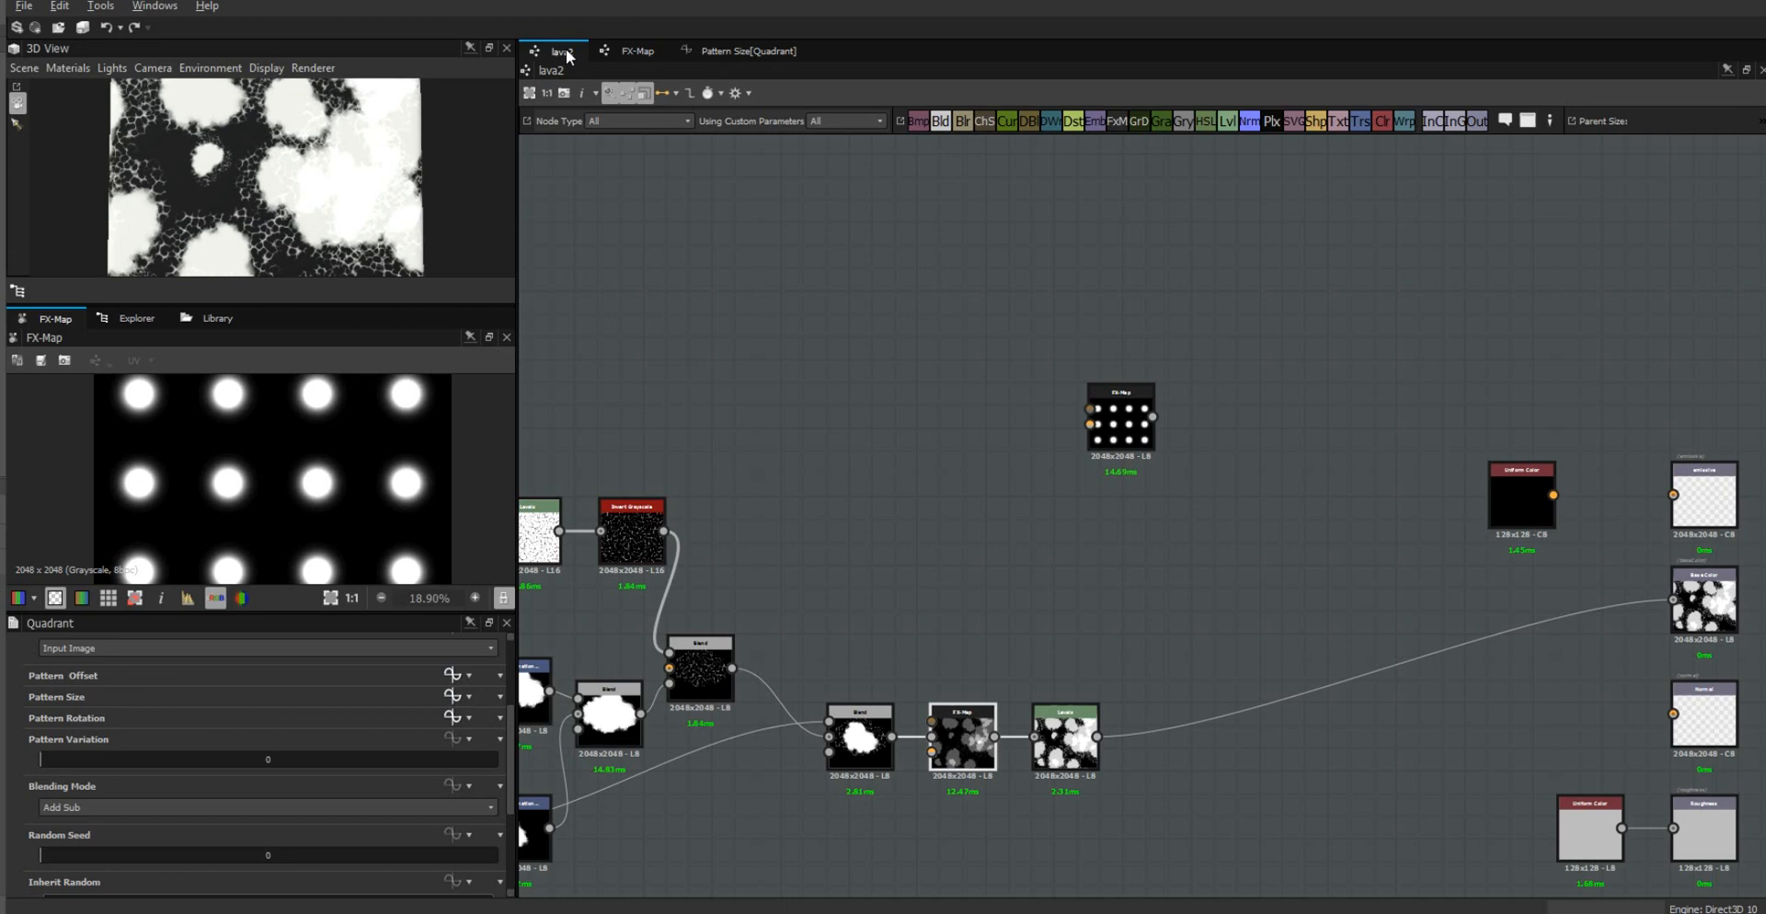
pyautogui.click(1118, 429)
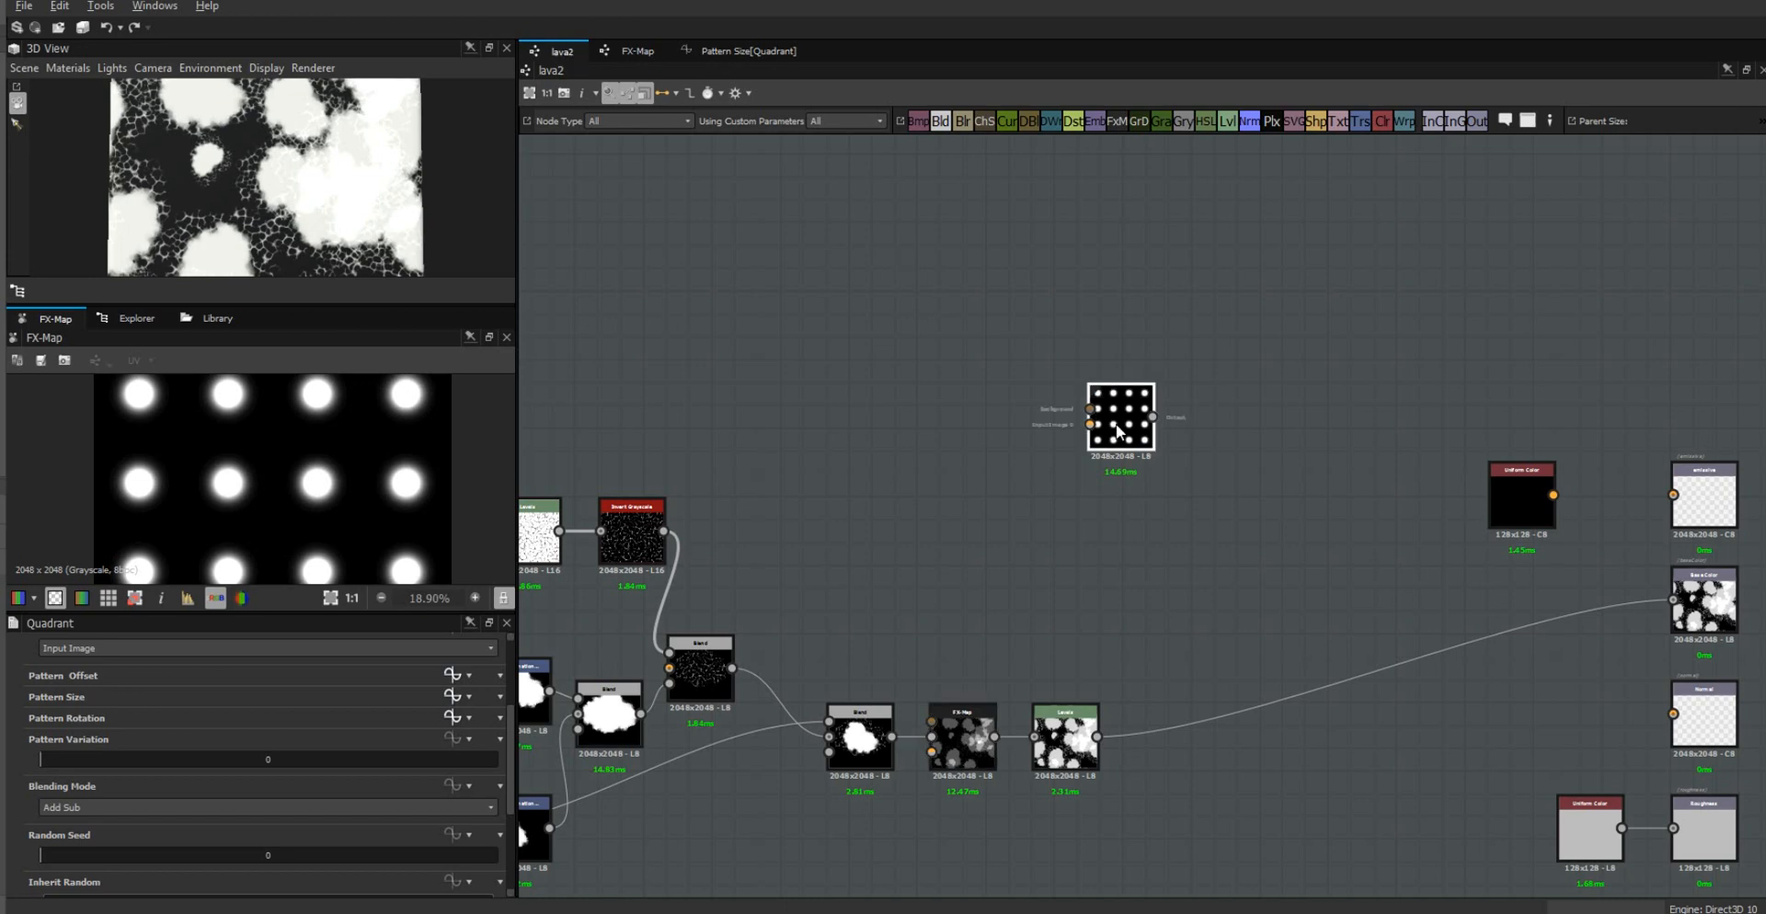
pyautogui.rightClick(1118, 429)
pyautogui.click(1196, 642)
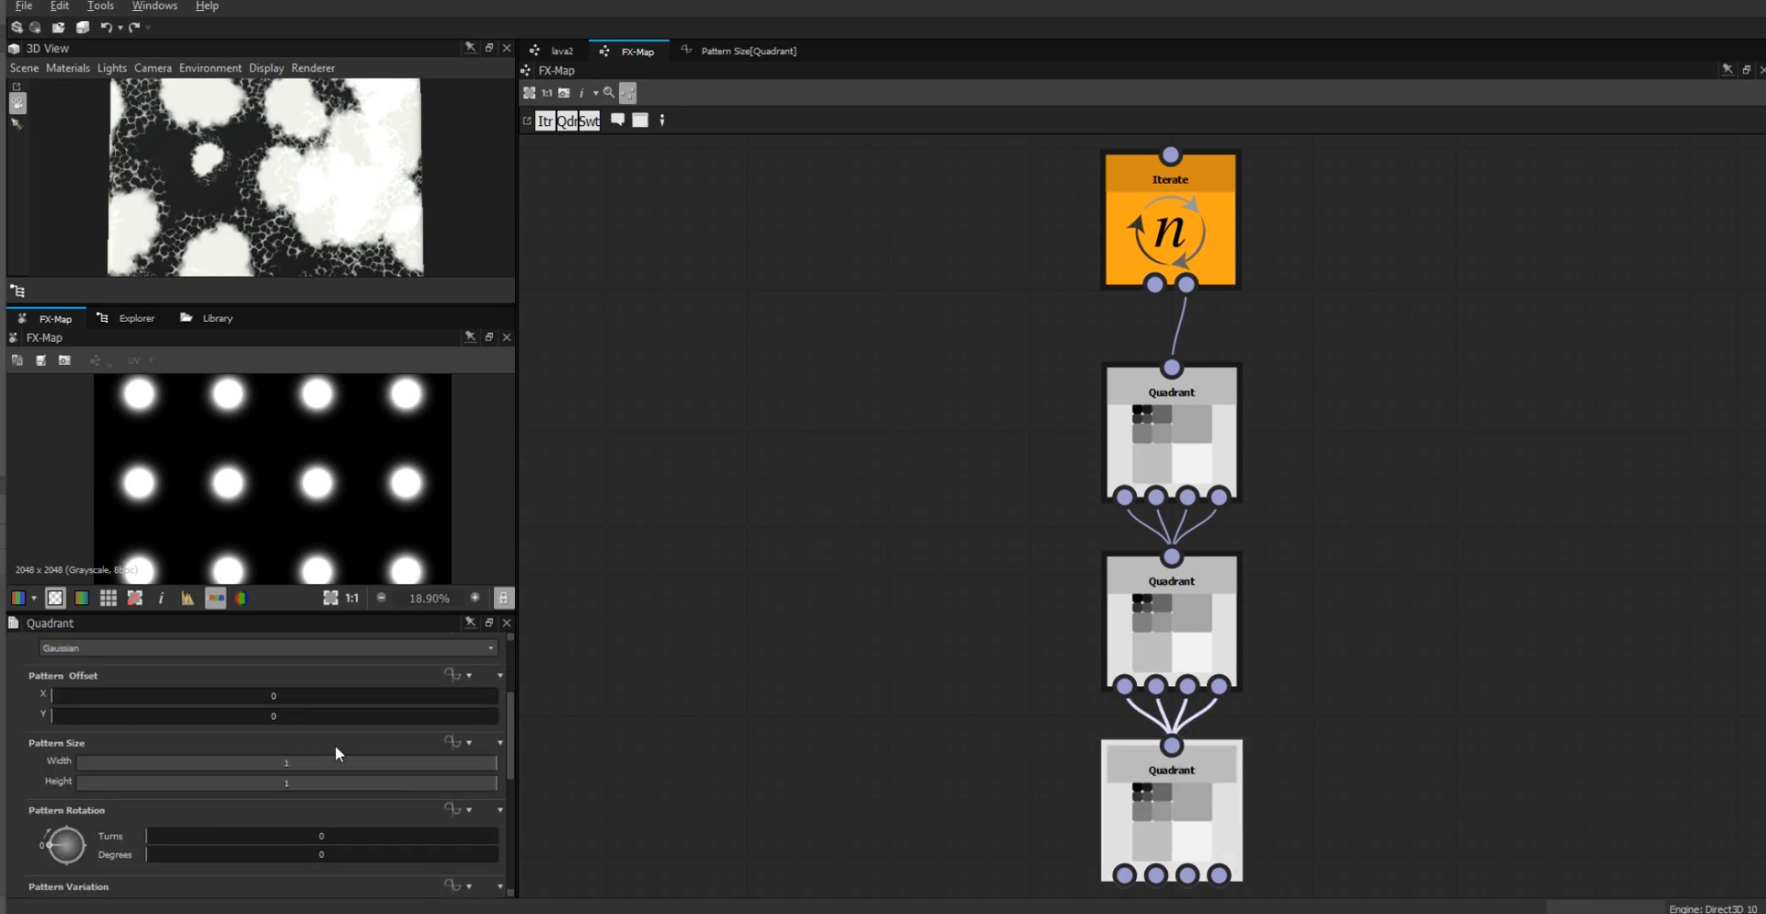
pyautogui.click(447, 743)
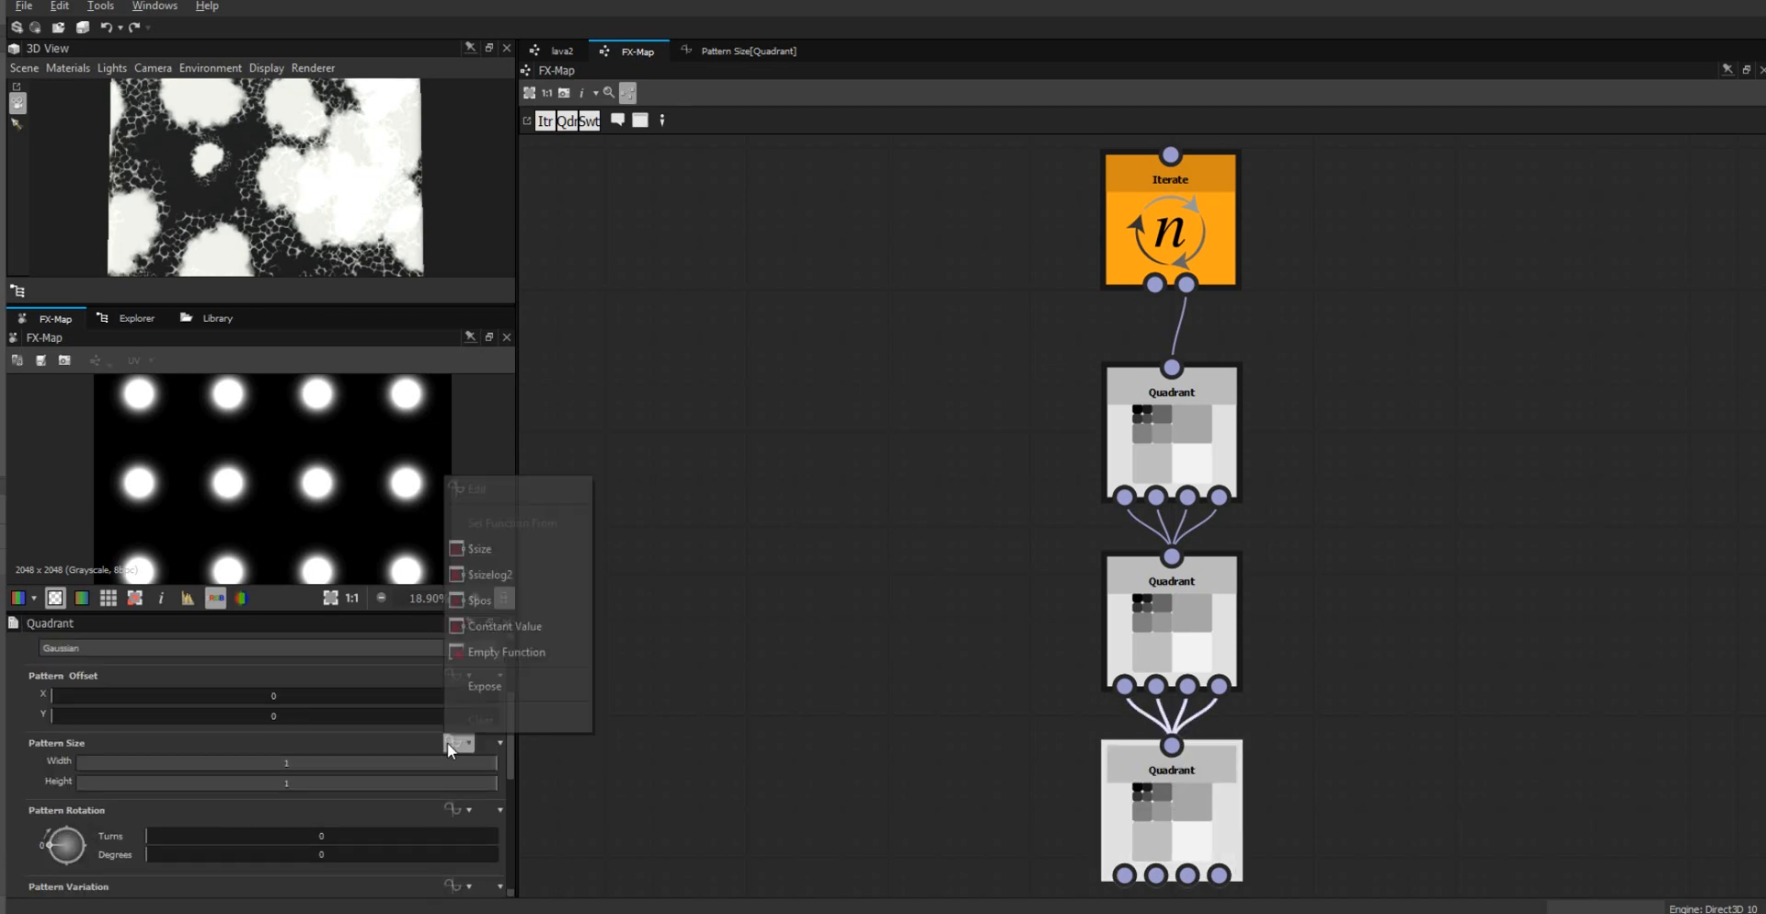
pyautogui.click(505, 653)
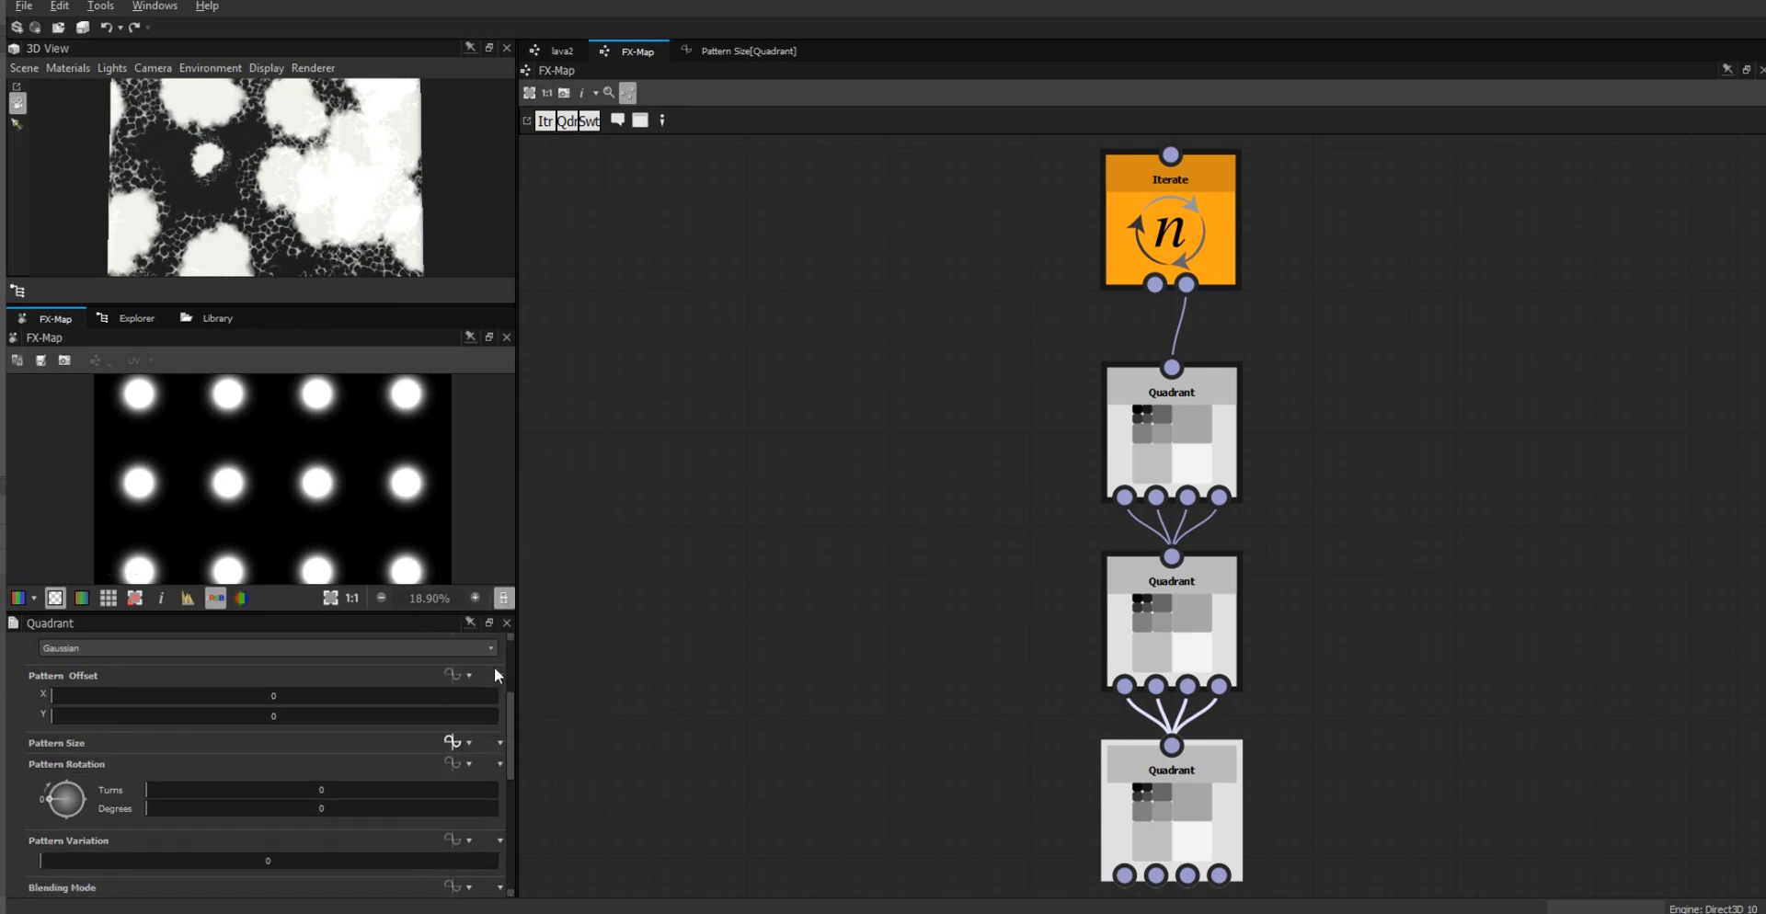
pyautogui.click(451, 740)
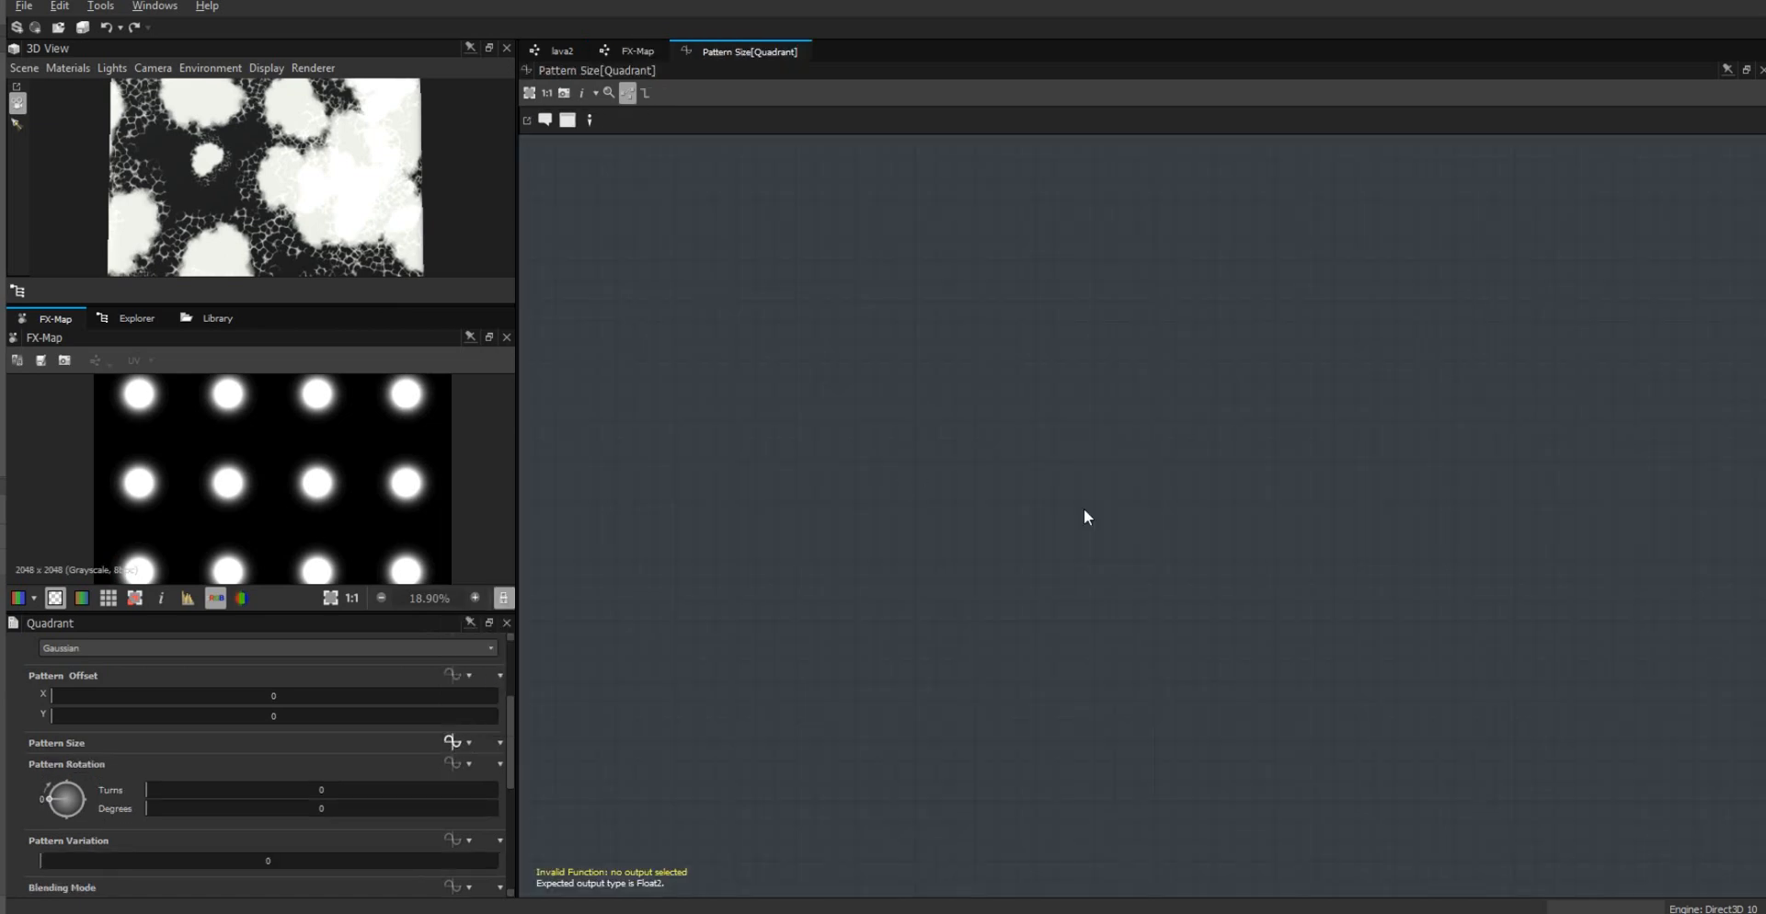
# Step: Paste the copied nodes into the lowest Quadrant's Pattern Size function and set the Vector Float2 node as its output
pyautogui.hotkey('ctrl', 'v')
pyautogui.click(1642, 480)
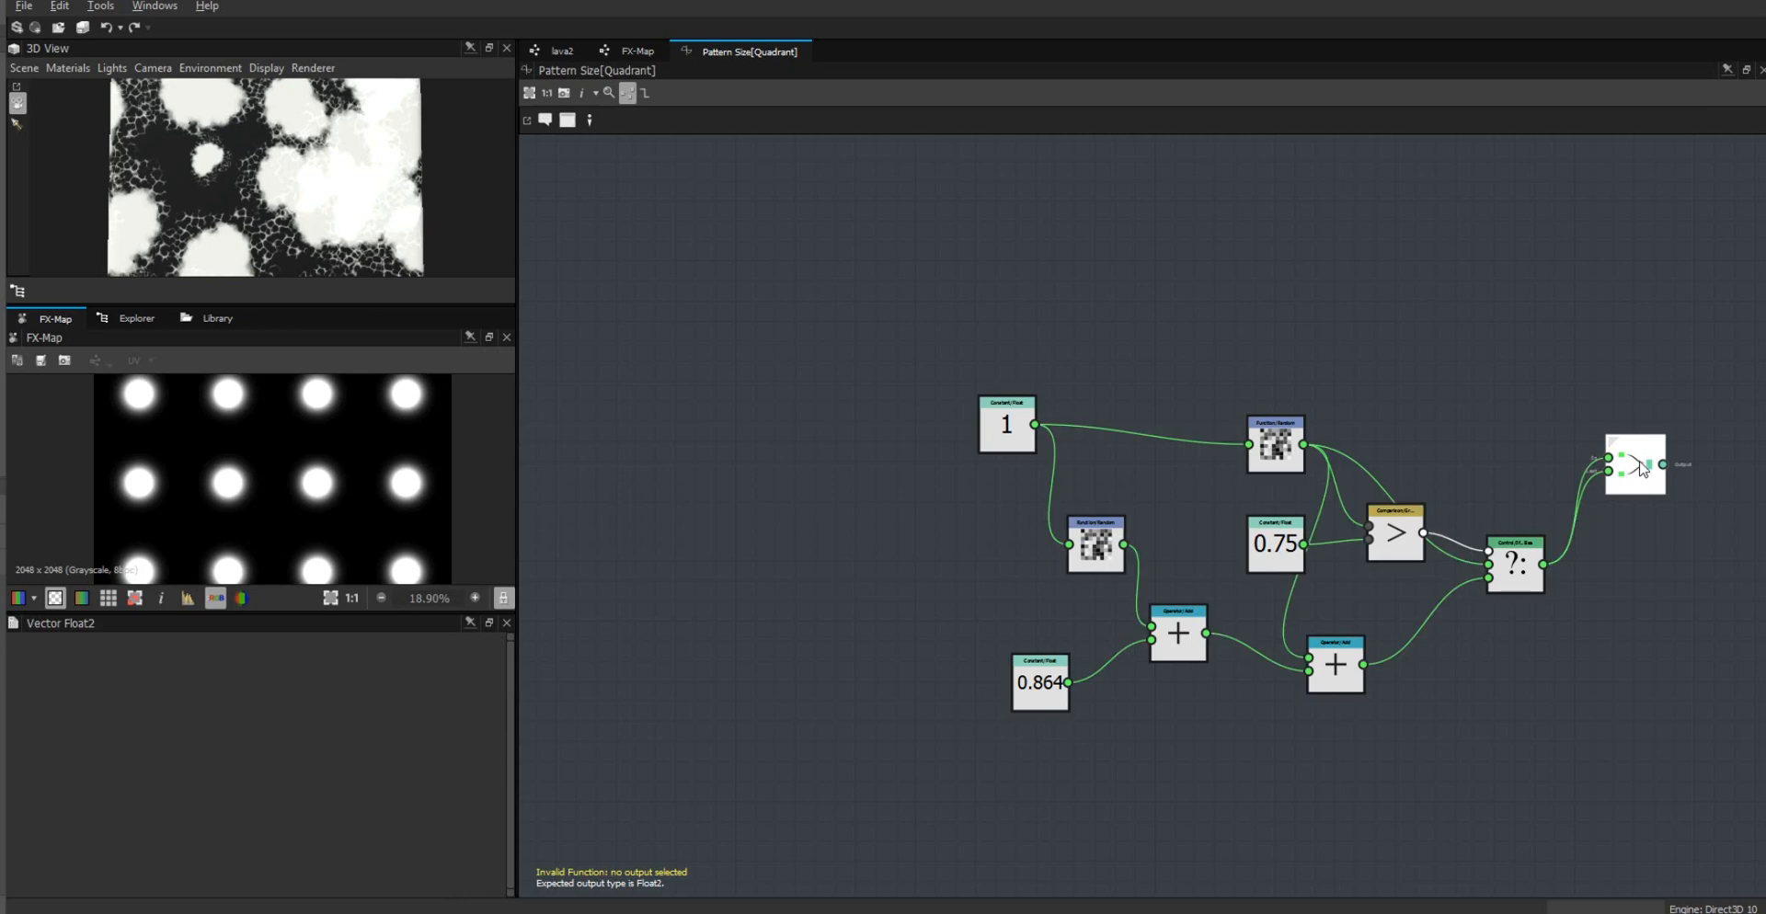
pyautogui.rightClick(1630, 462)
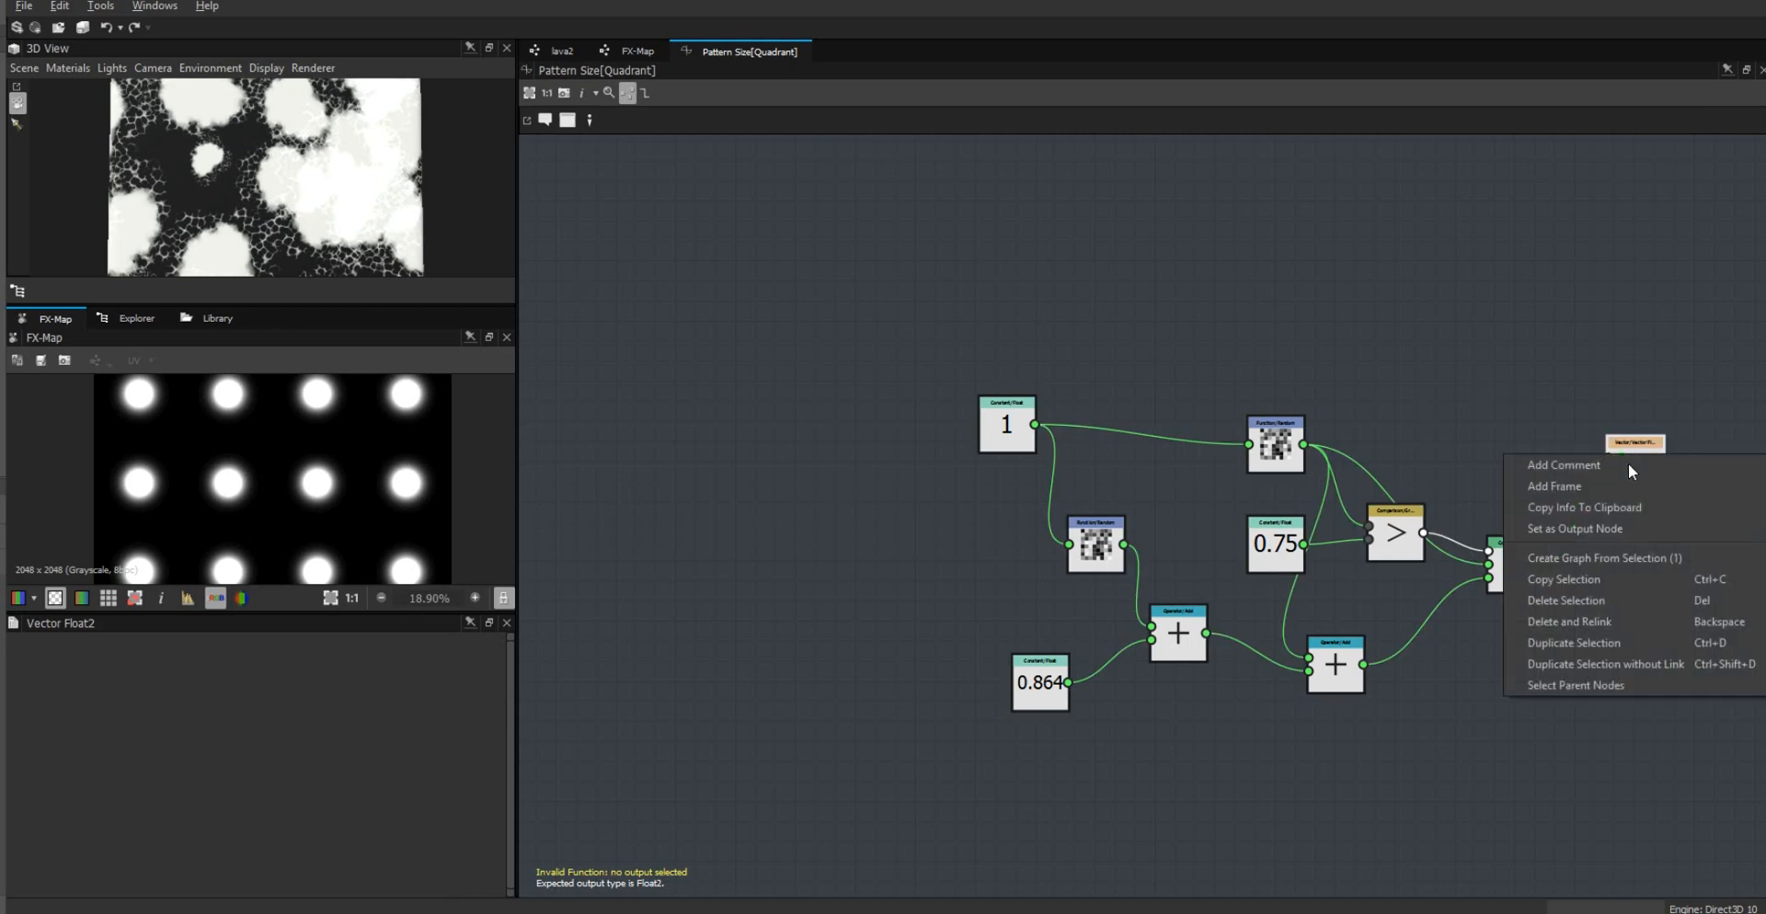
pyautogui.click(1607, 532)
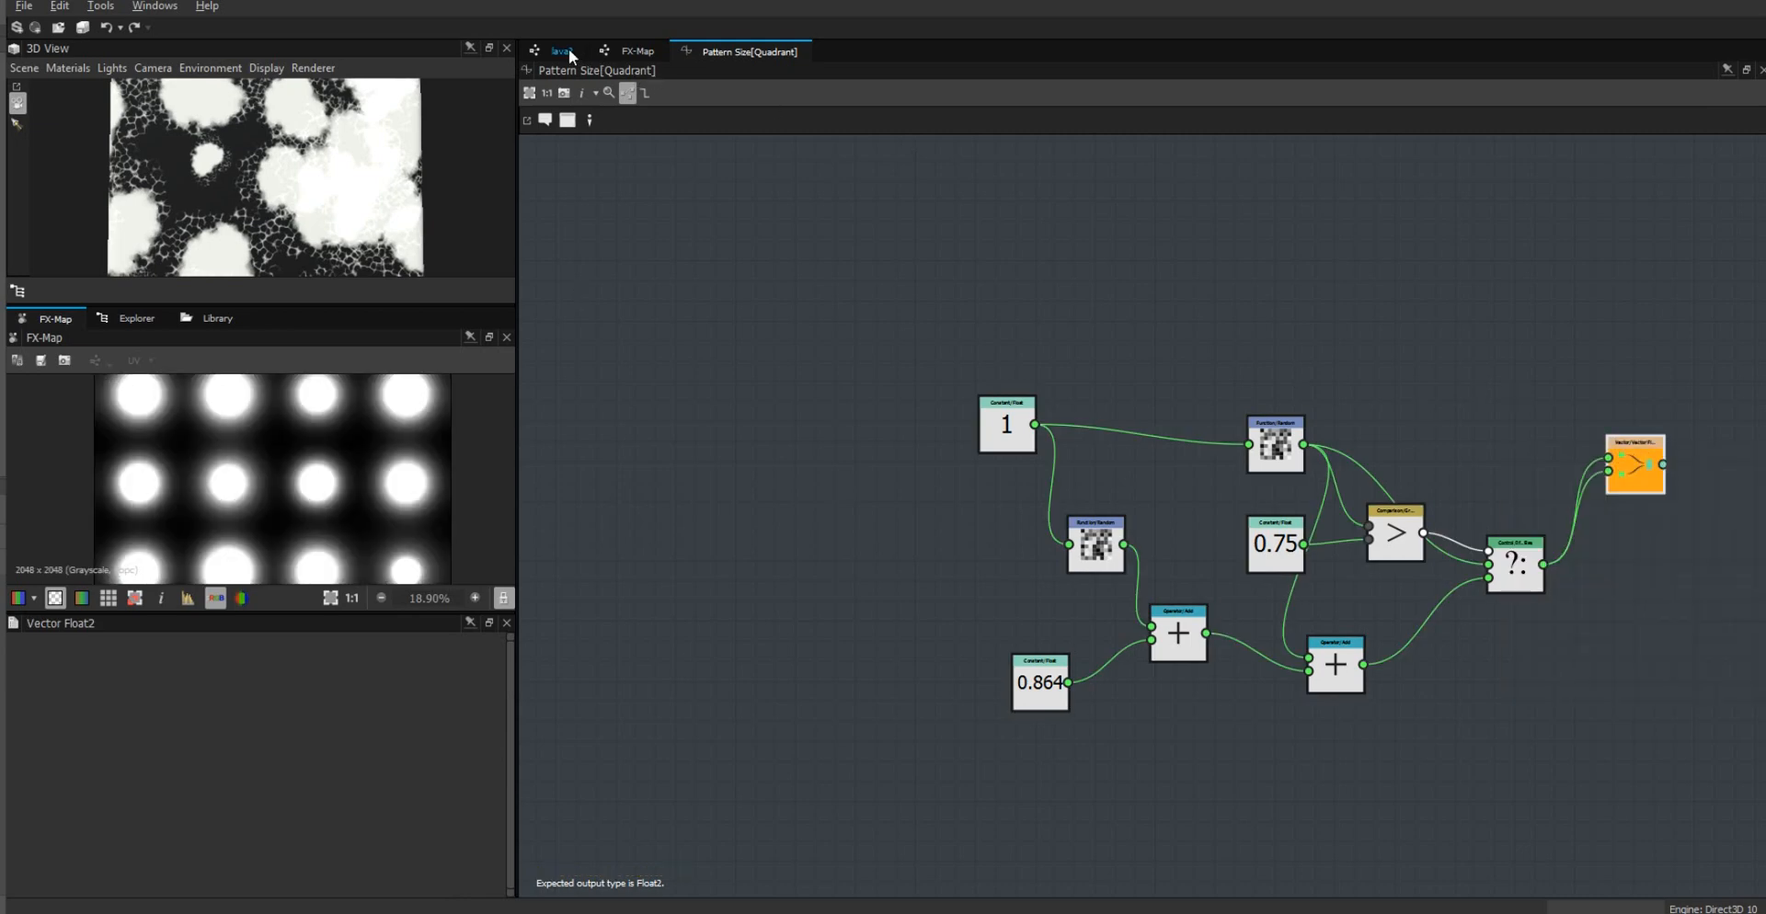
# Step: Return to the FX-Map graph and open an empty function on the lowest Quadrant's Pattern Offset
pyautogui.click(628, 55)
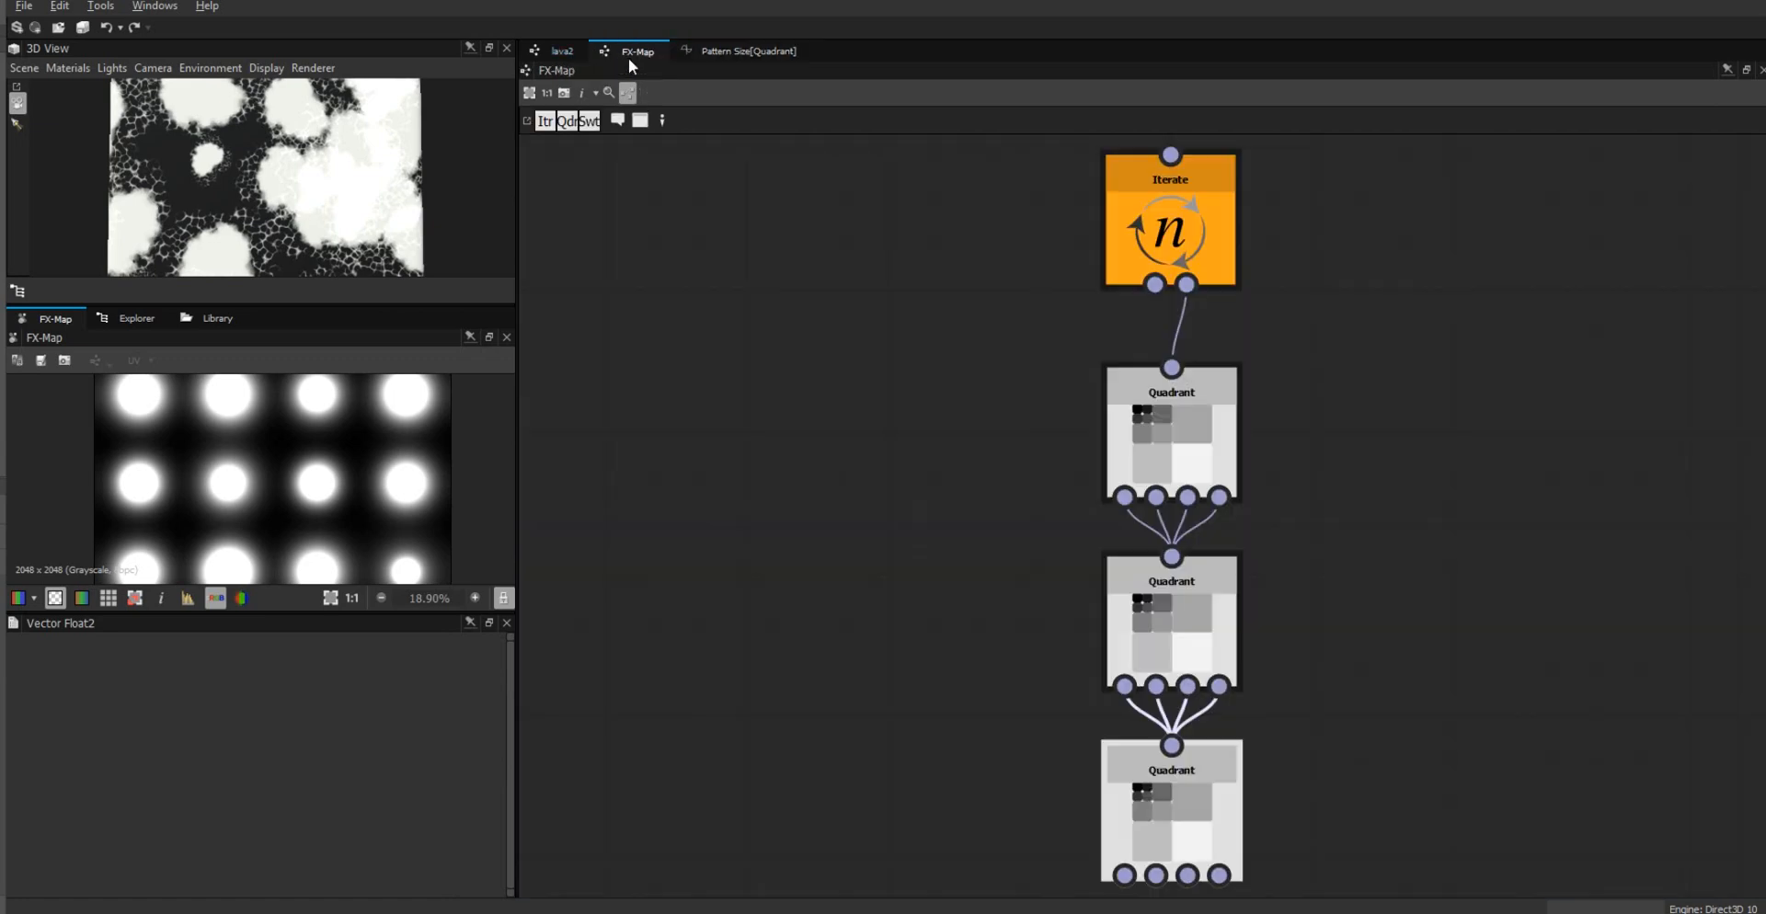
pyautogui.click(1155, 803)
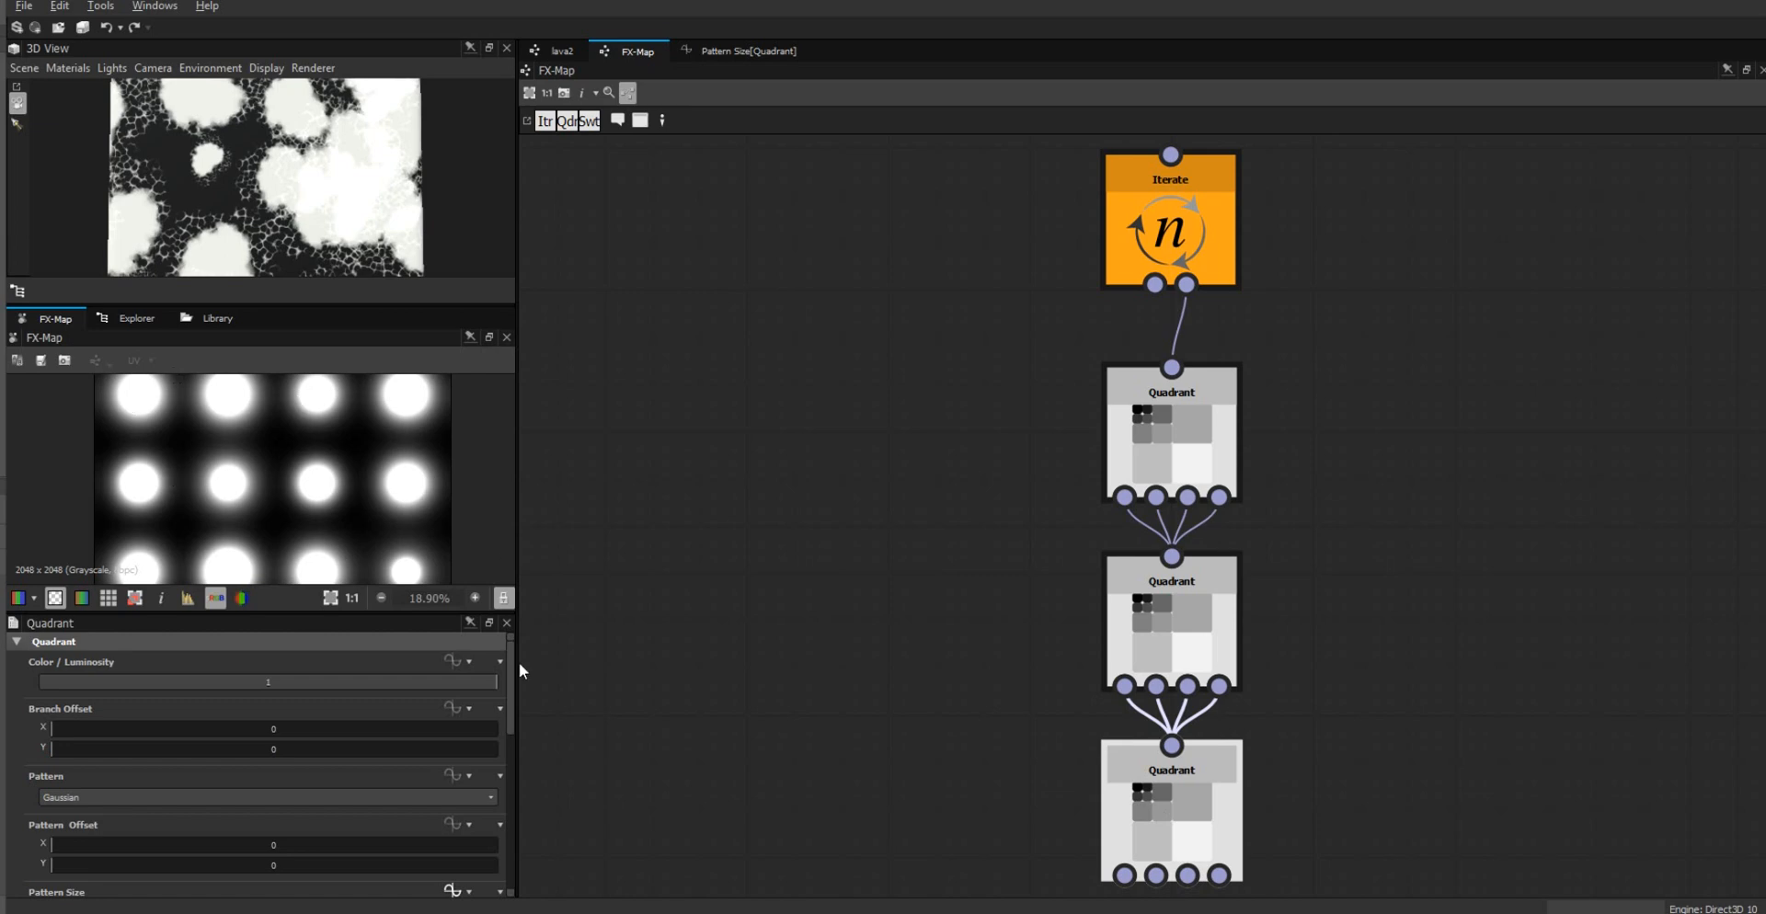
pyautogui.moveTo(512, 688); pyautogui.dragTo(514, 706)
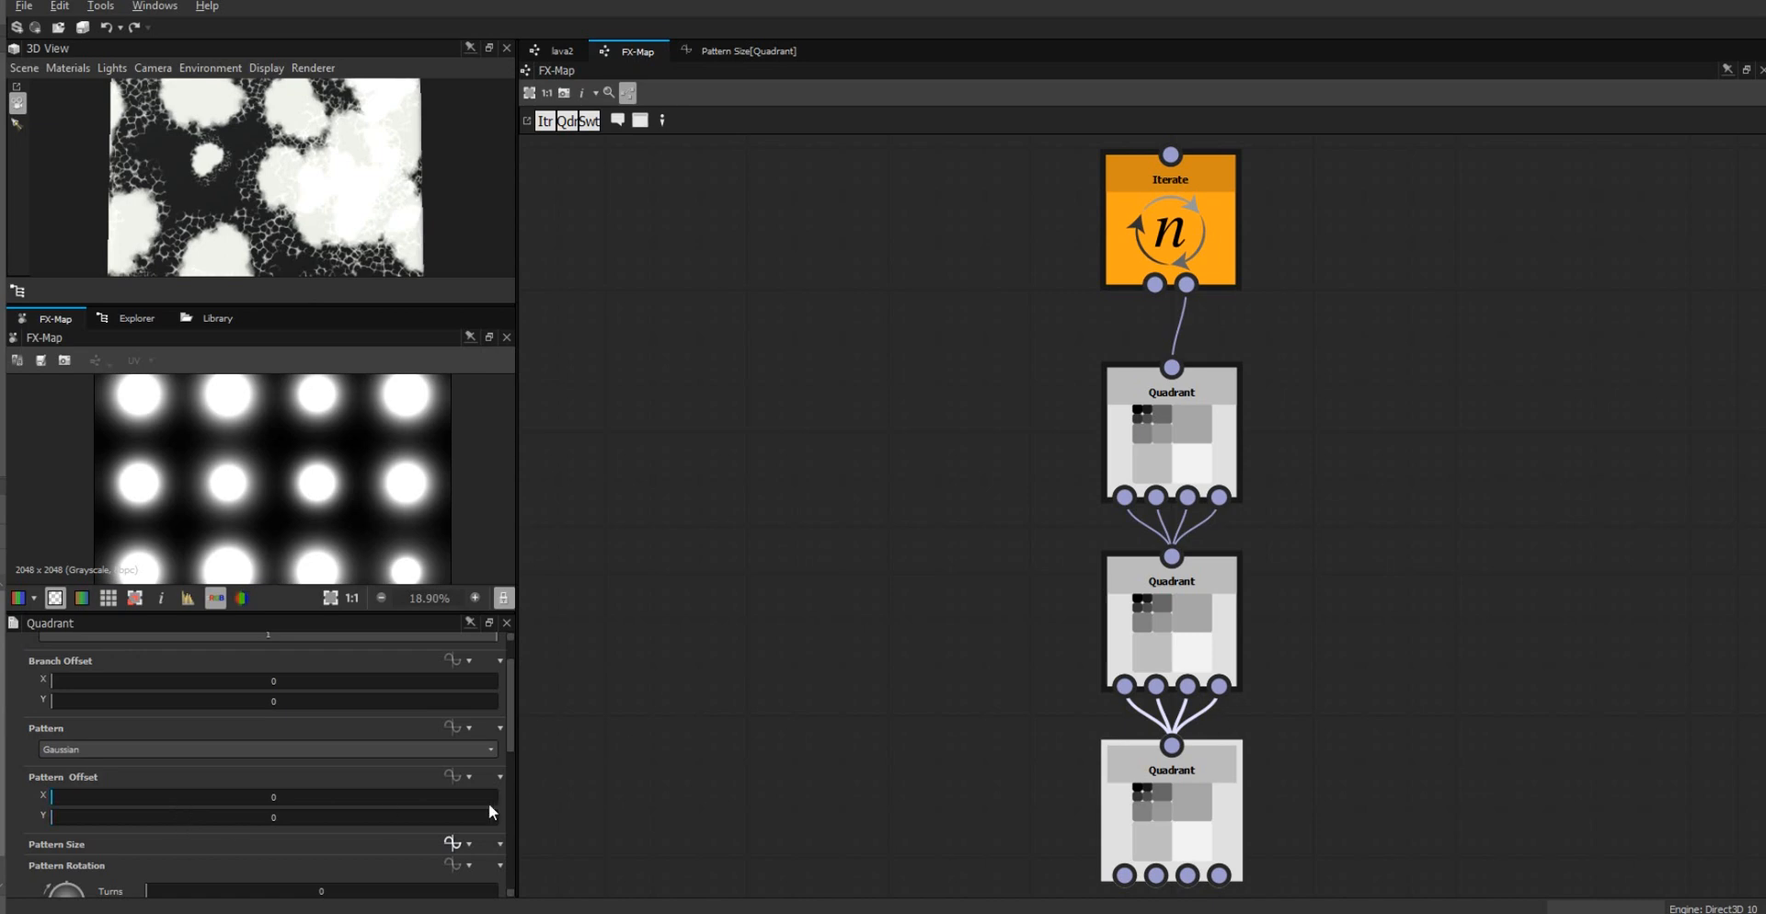
pyautogui.click(450, 774)
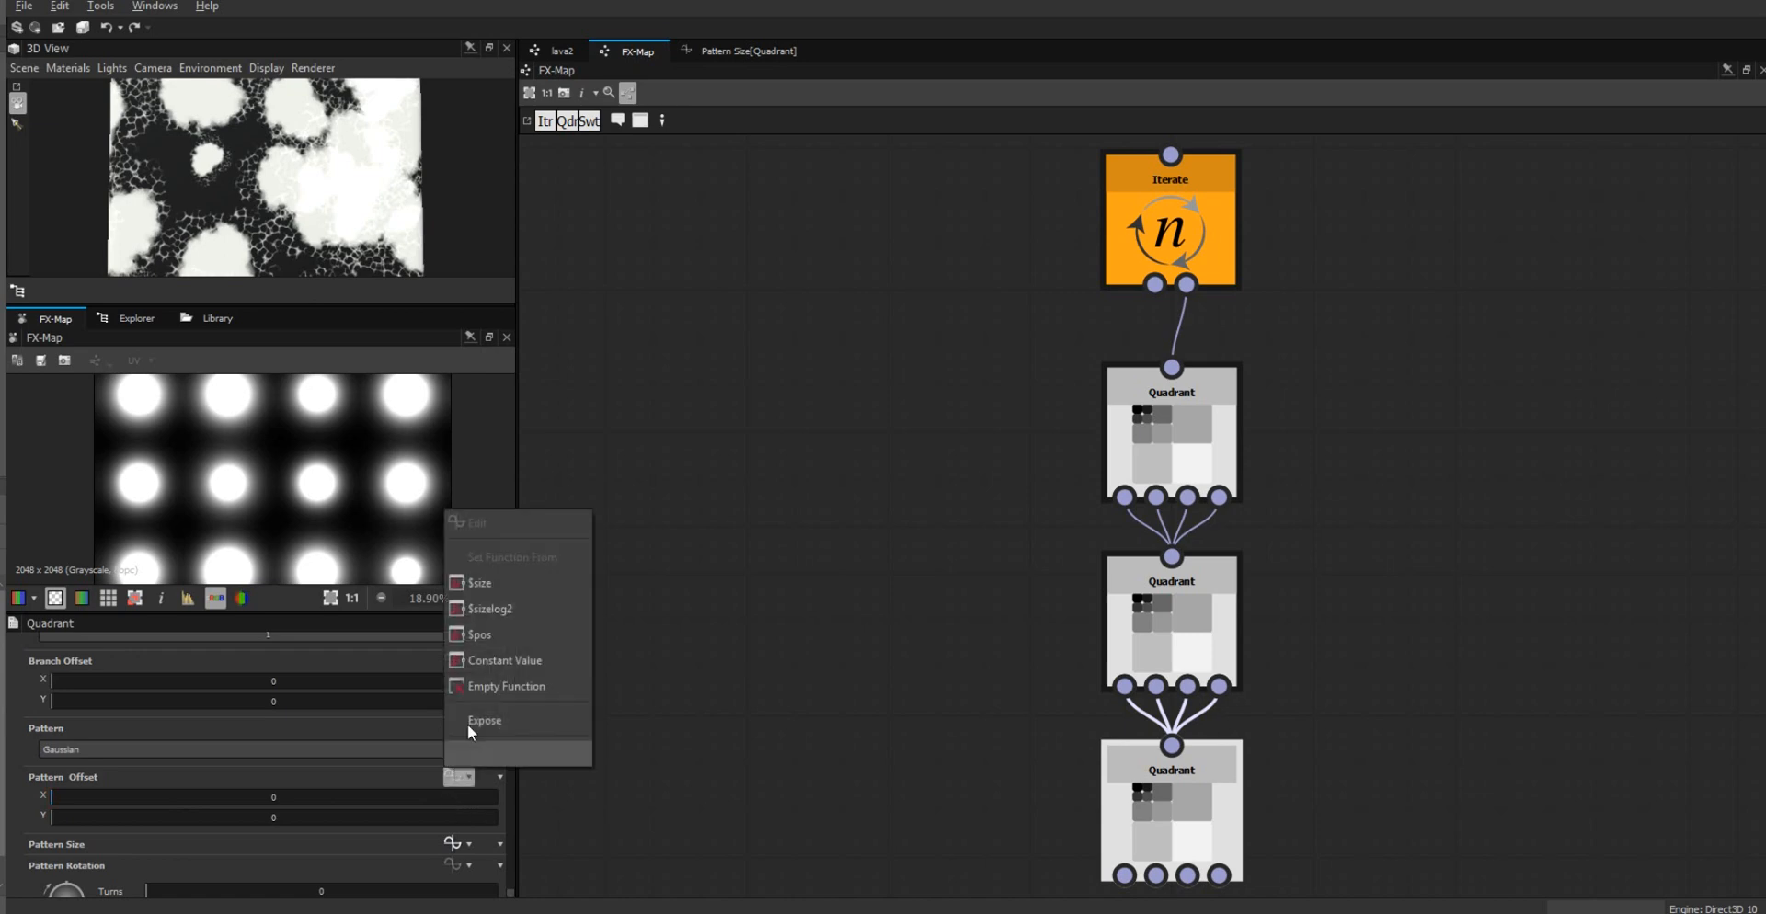
pyautogui.click(490, 683)
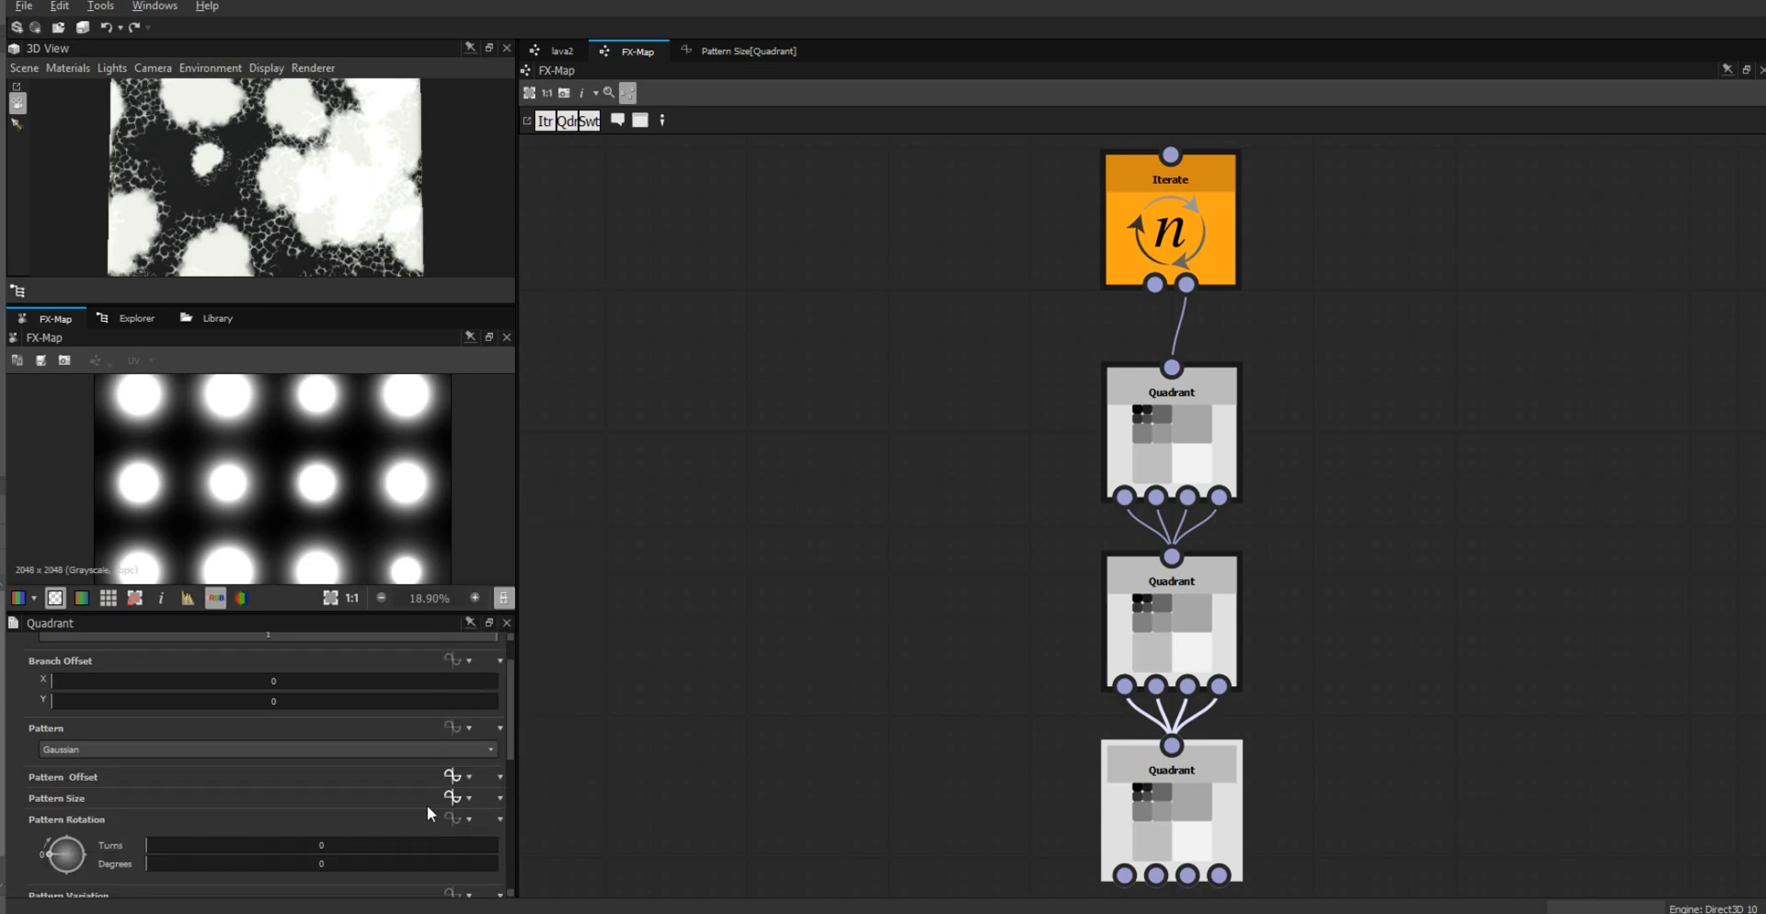
pyautogui.click(449, 775)
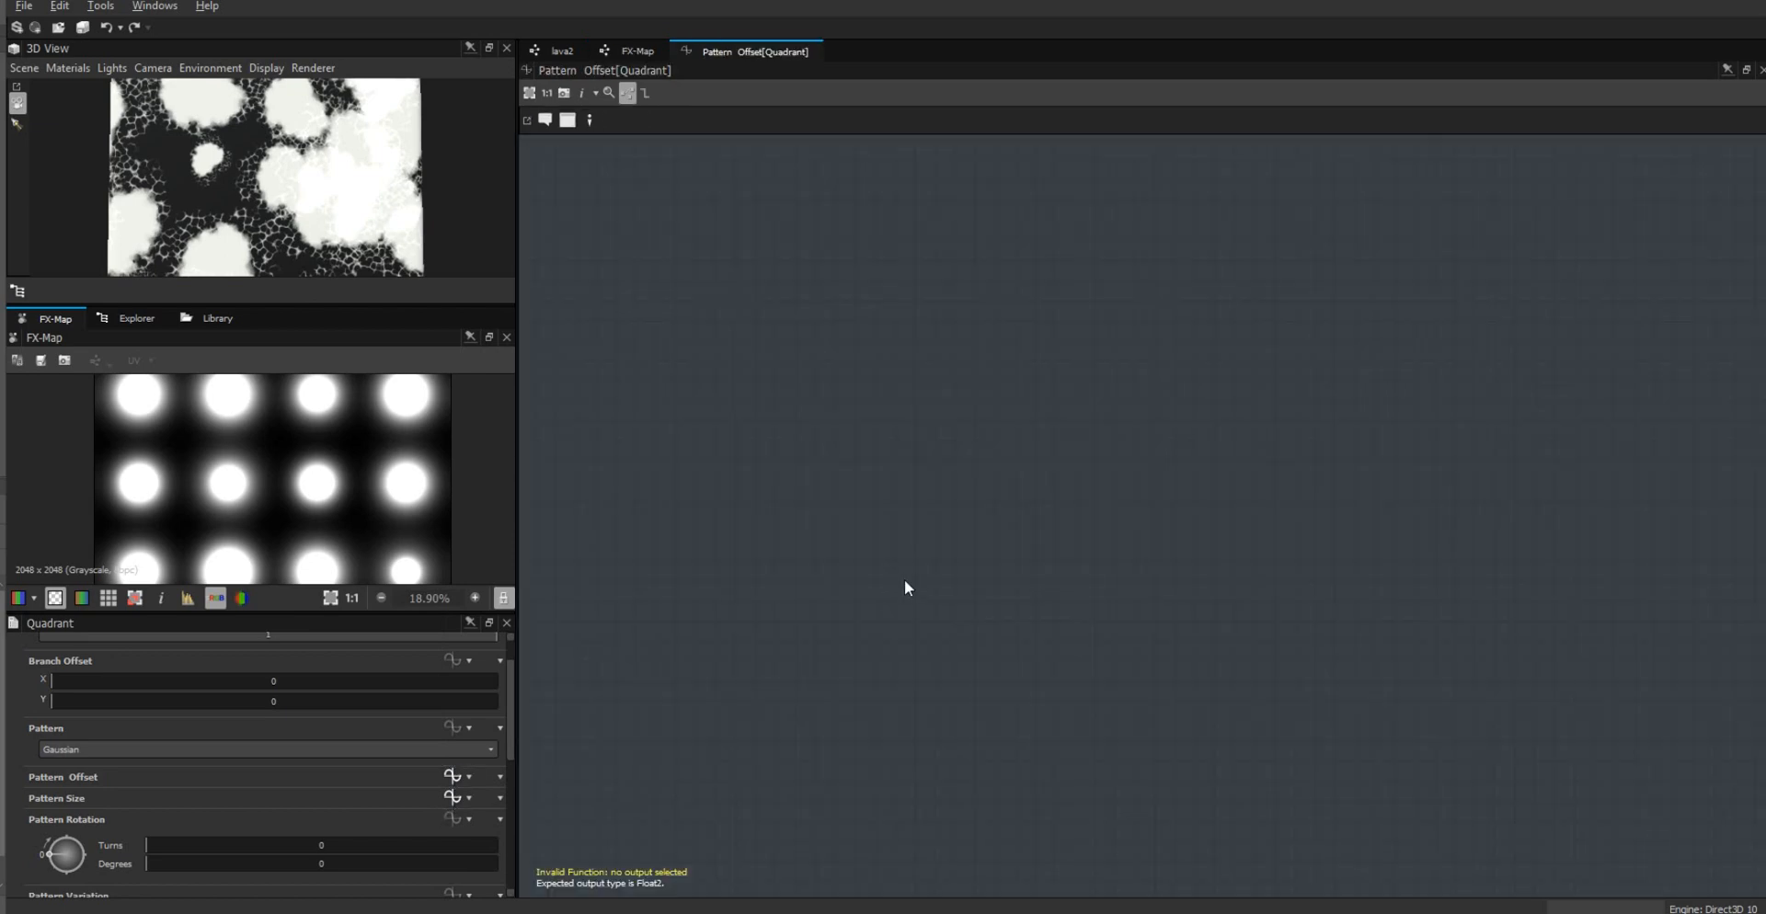
# Step: Add a Constant Float node to the Pattern Offset function and set its value to 1
pyautogui.rightClick(883, 341)
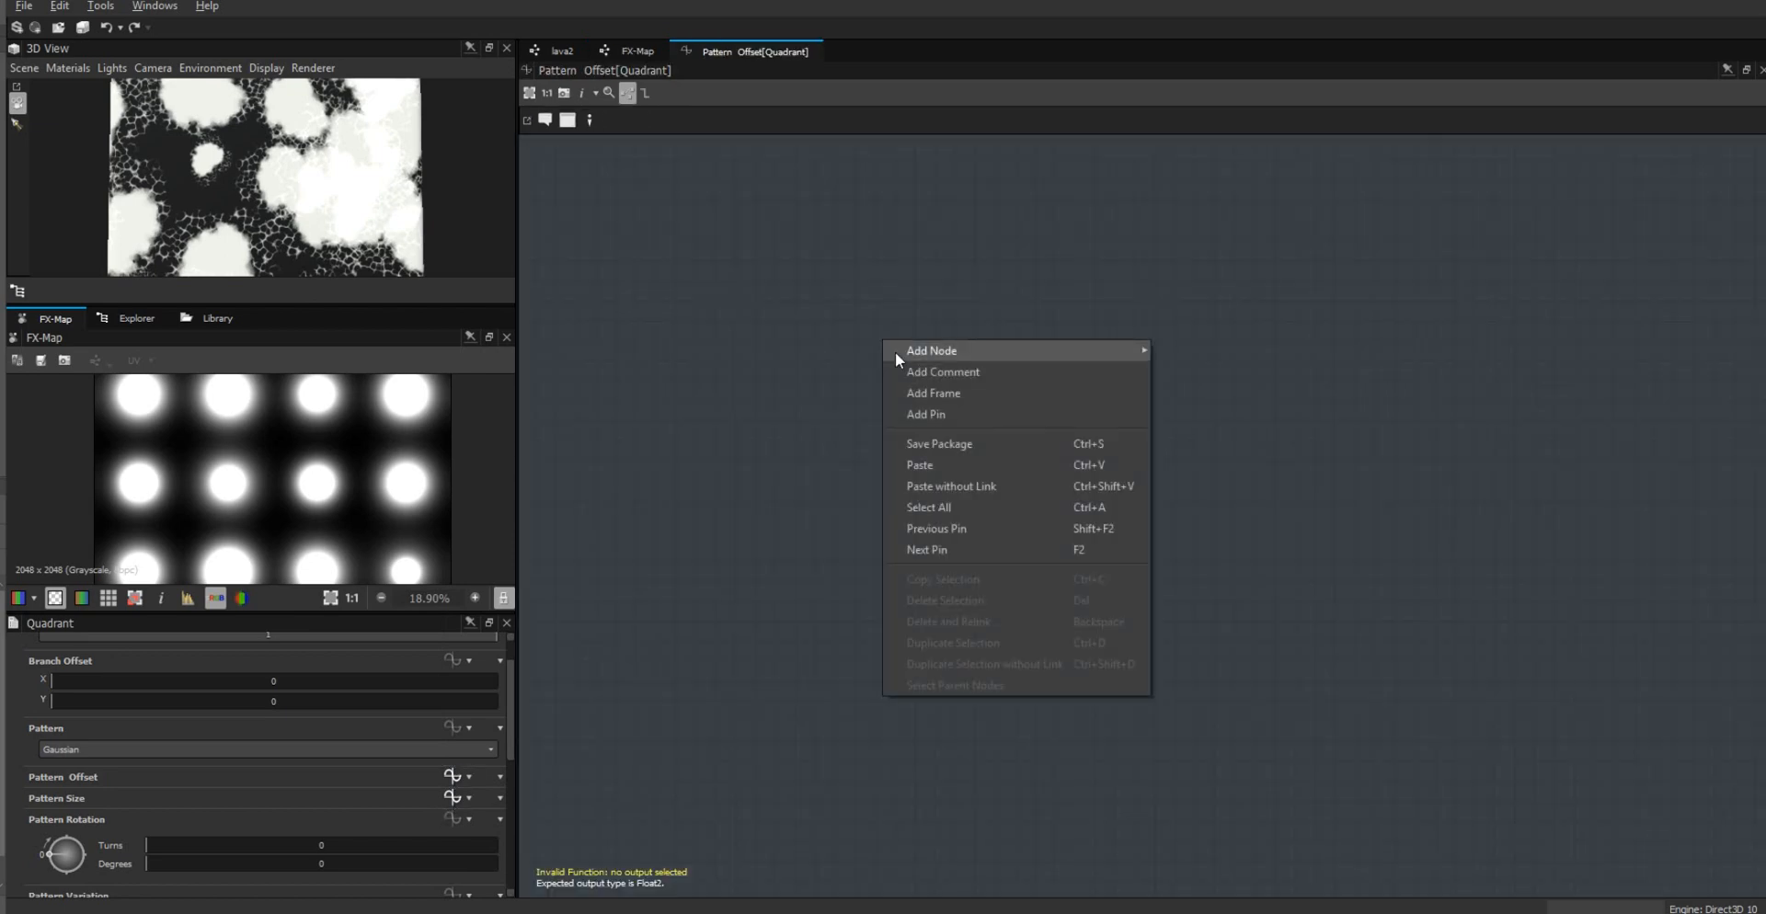
pyautogui.moveTo(955, 350)
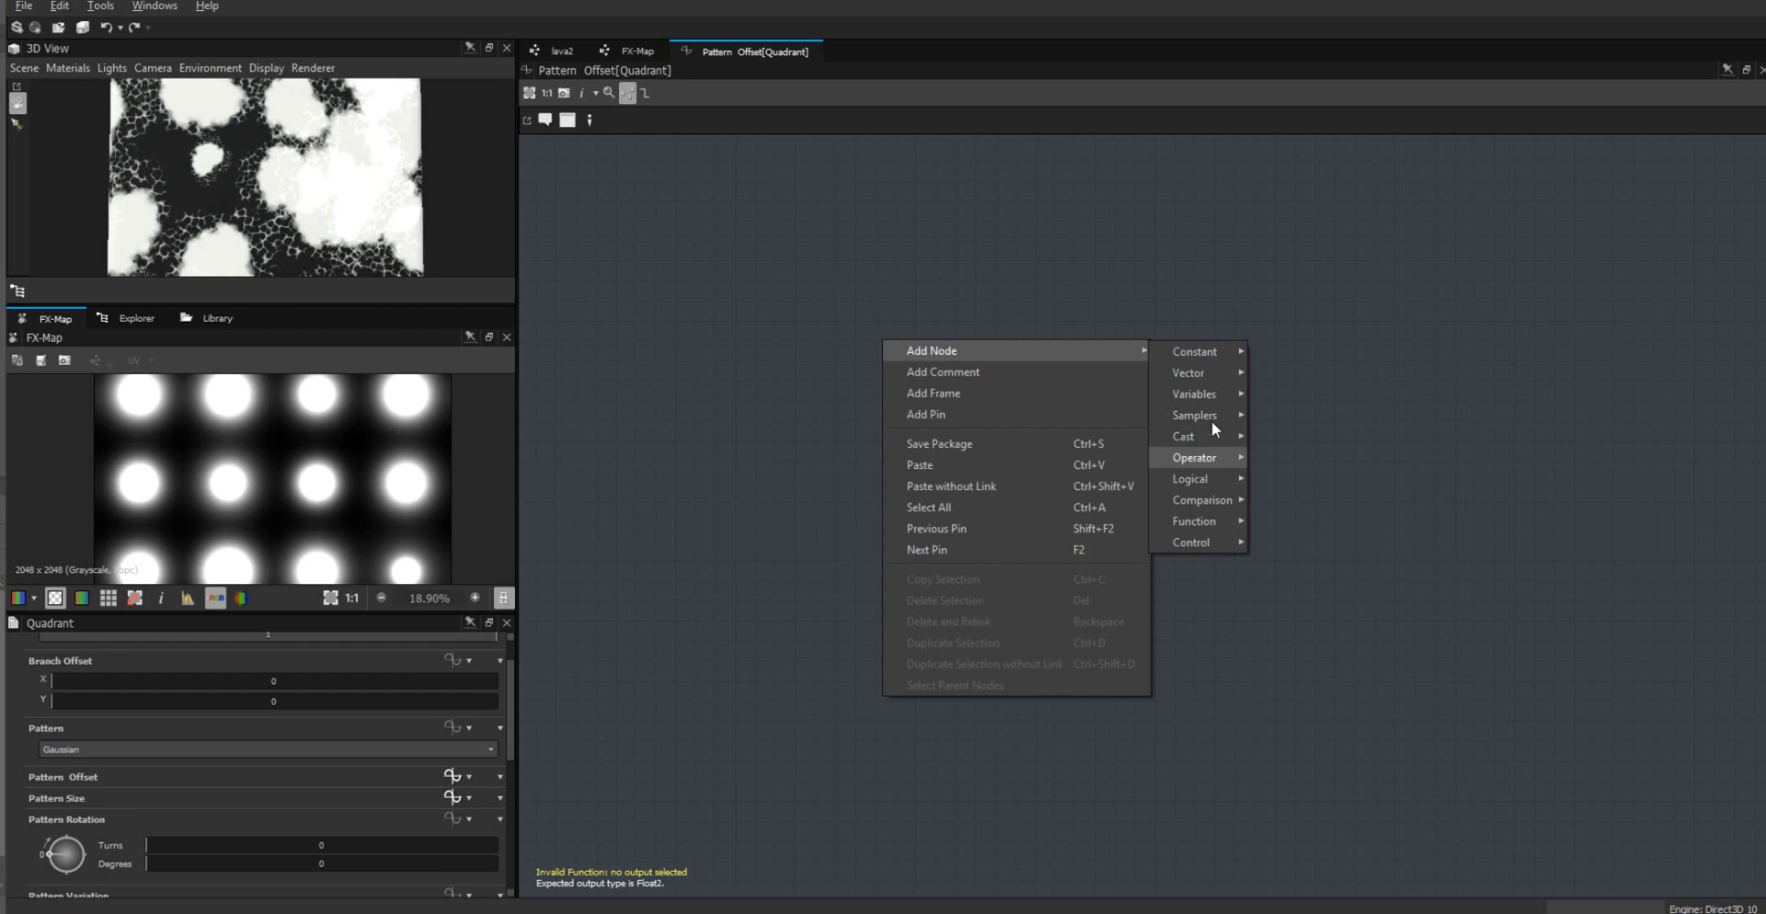
pyautogui.moveTo(1212, 350)
pyautogui.click(1273, 357)
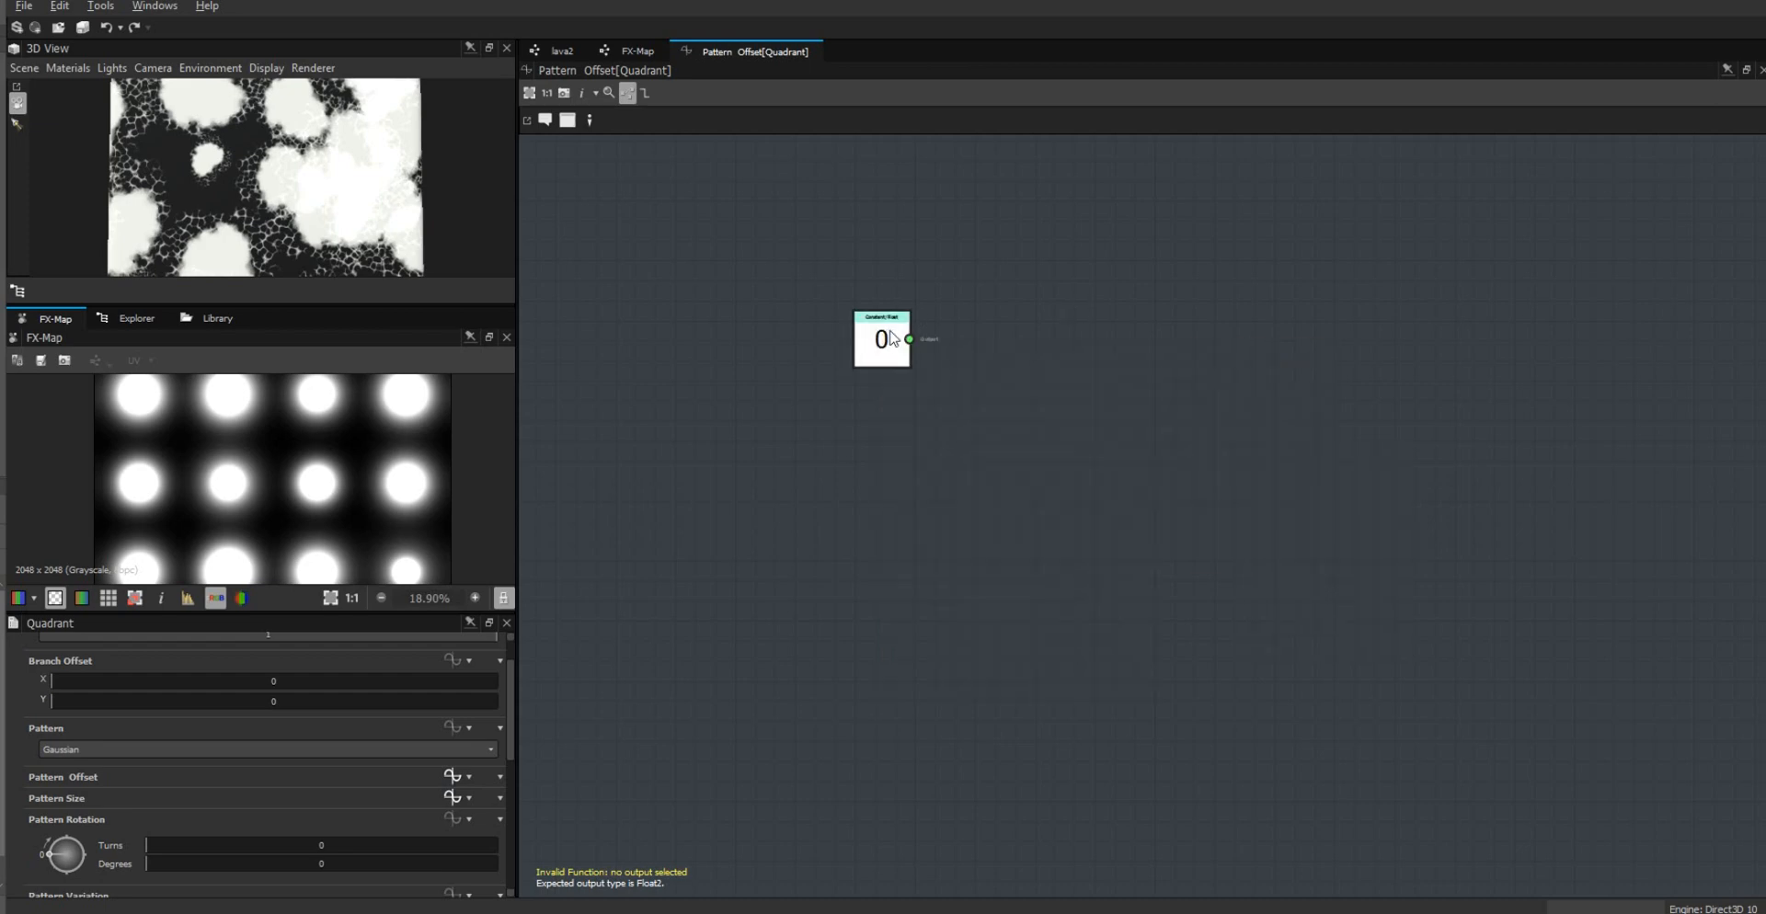
pyautogui.moveTo(892, 345); pyautogui.dragTo(872, 278)
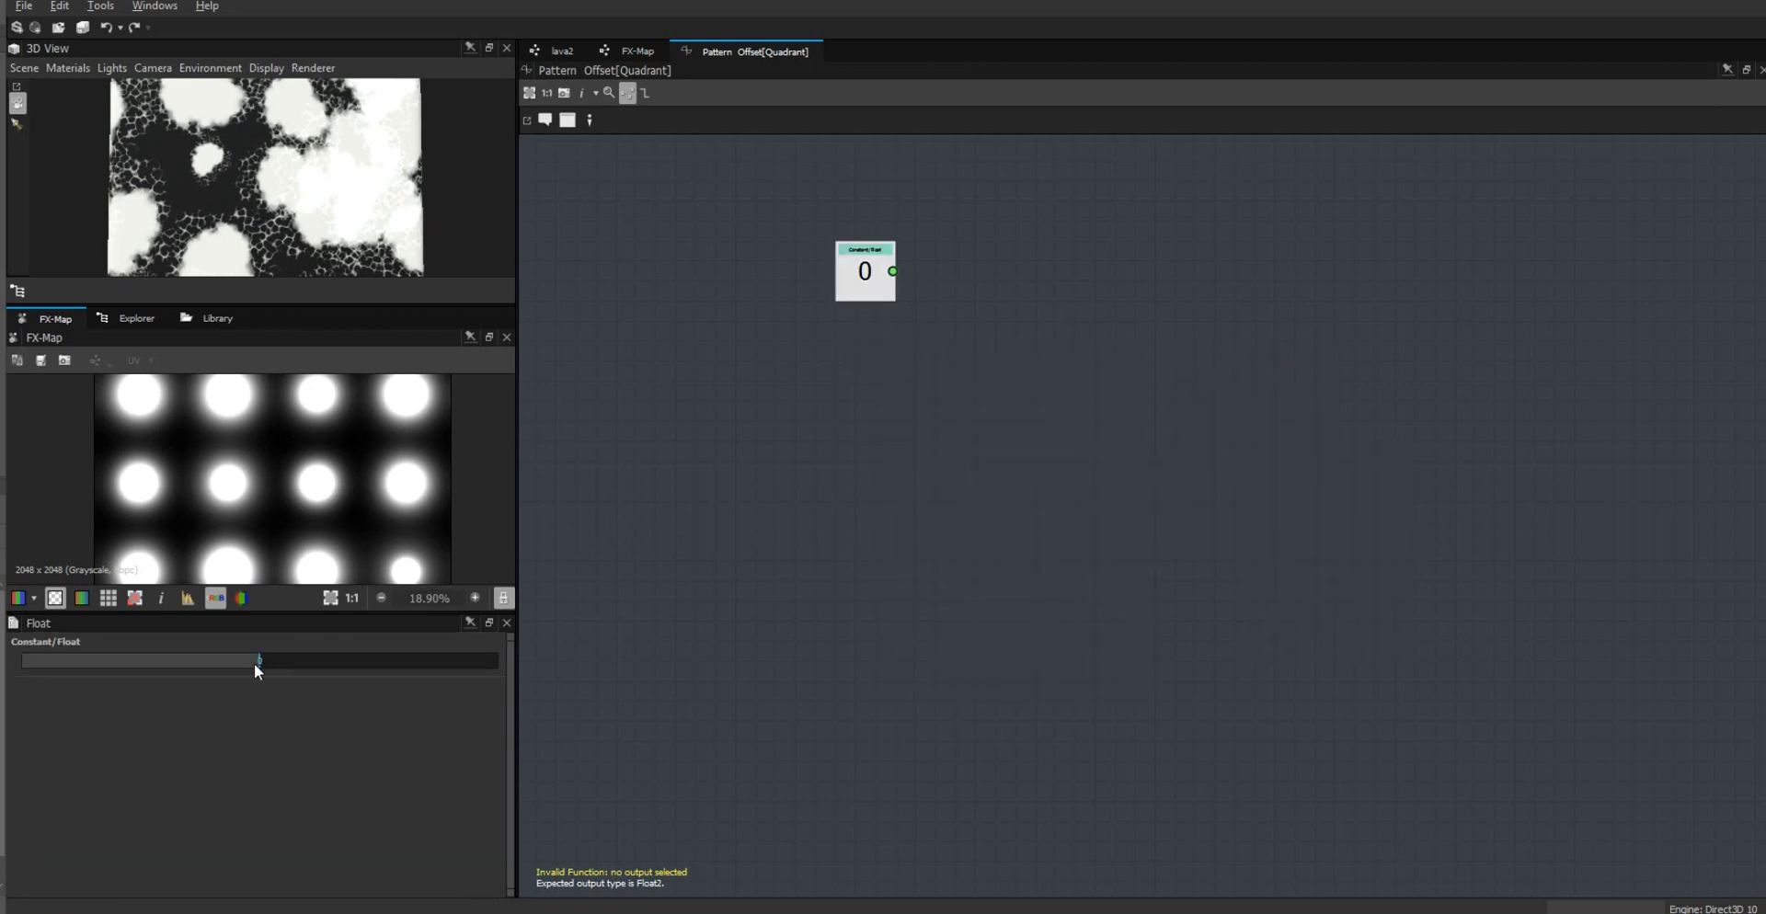
pyautogui.write('1')
pyautogui.press('Return')
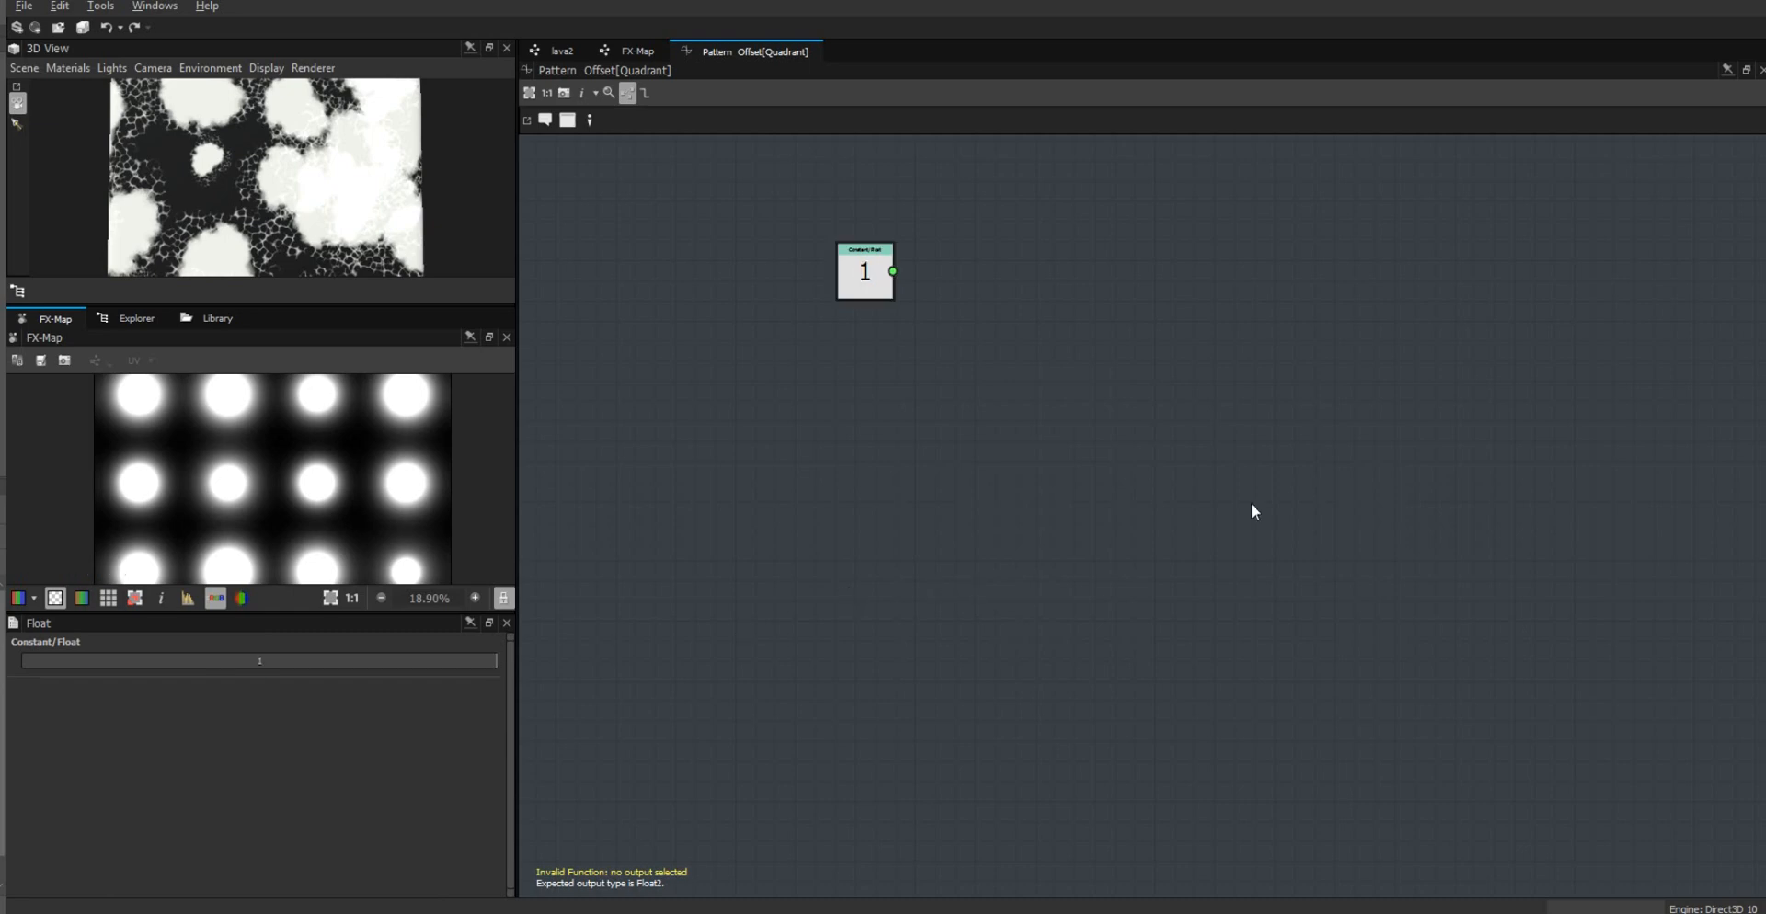
# Step: Add a Random function node beside the Constant Float and feed the constant into it
pyautogui.rightClick(1124, 278)
pyautogui.moveTo(1284, 286)
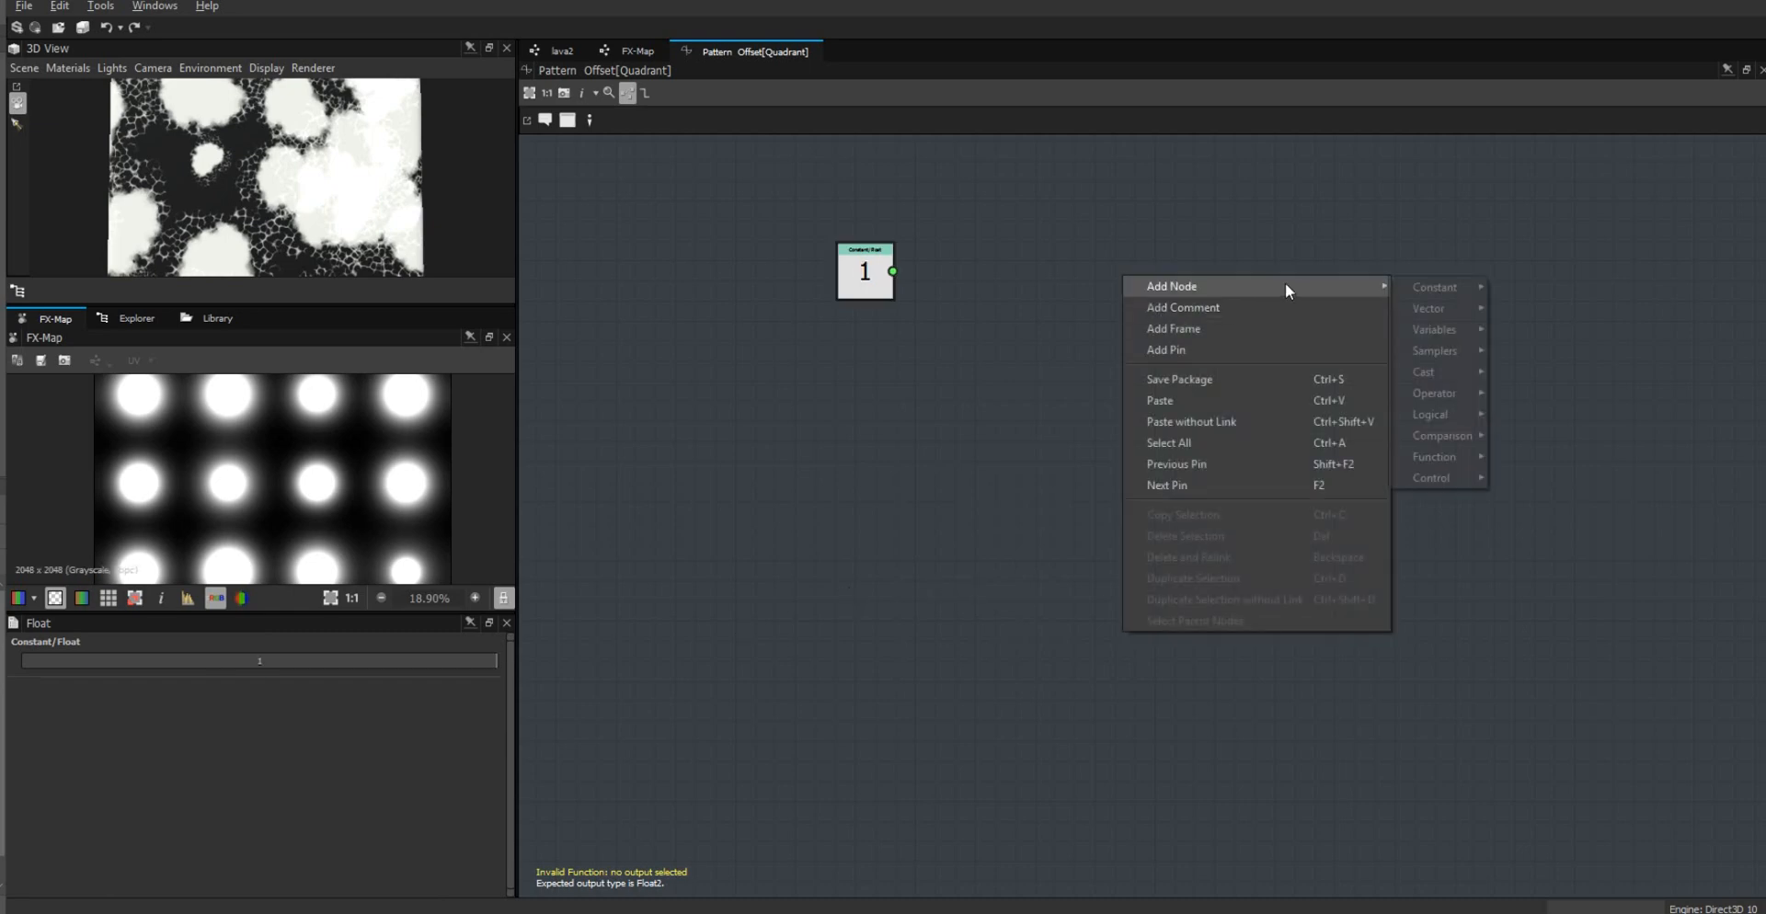
pyautogui.moveTo(1467, 457)
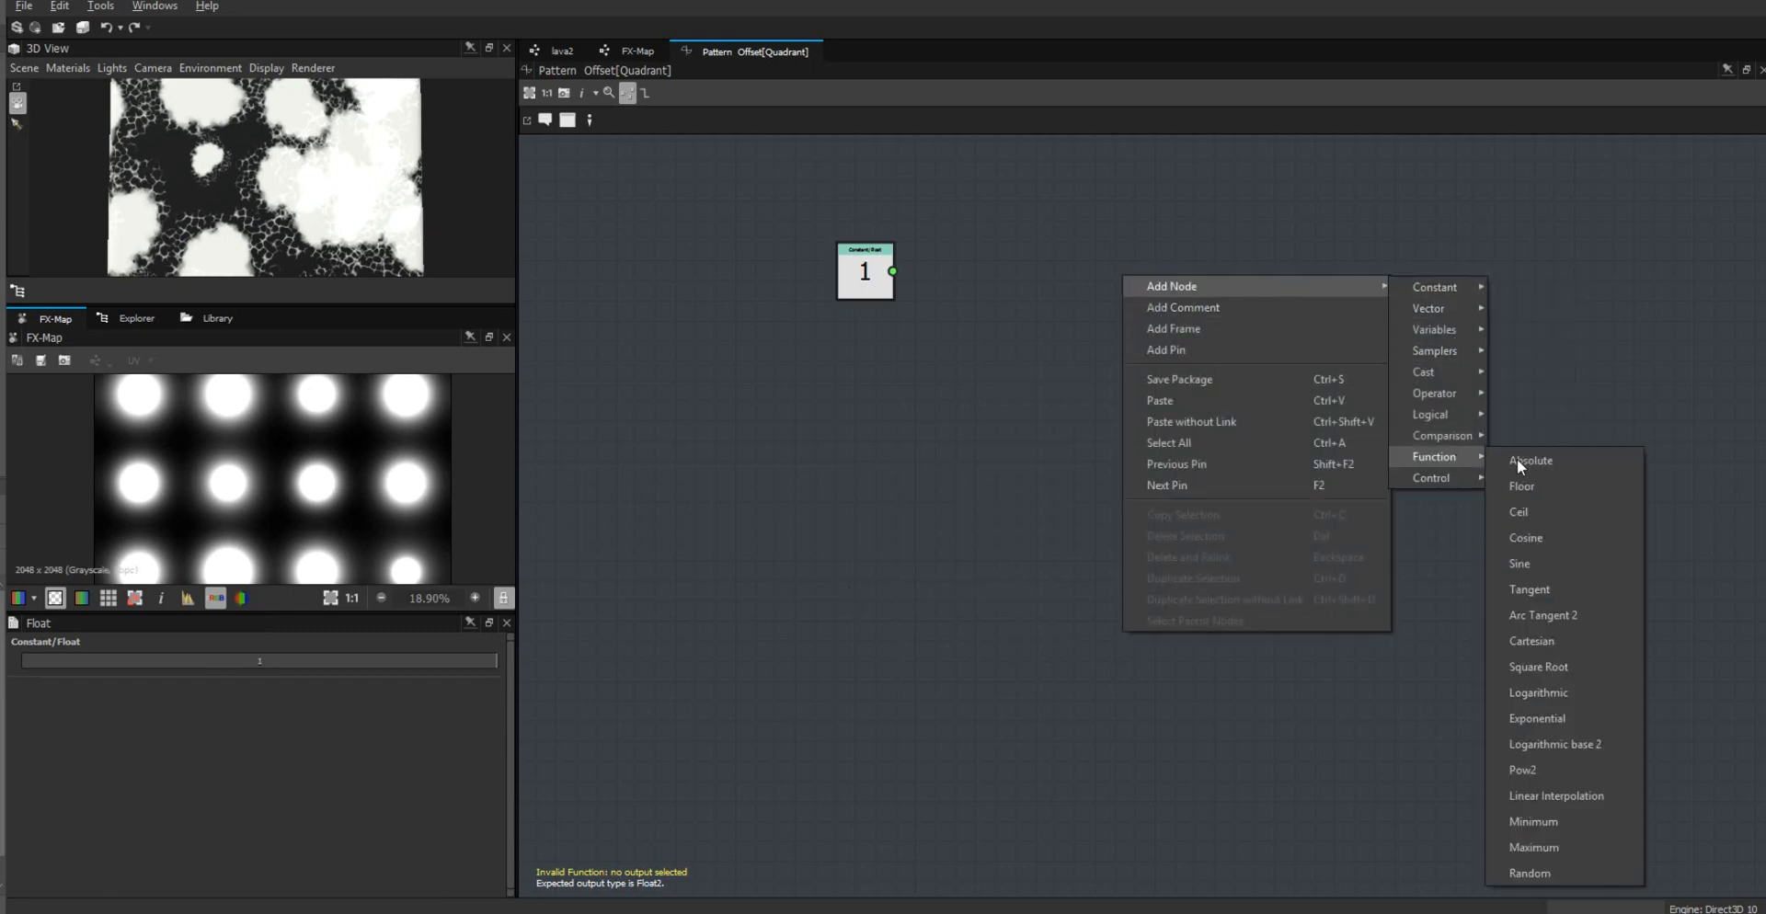
pyautogui.click(1548, 867)
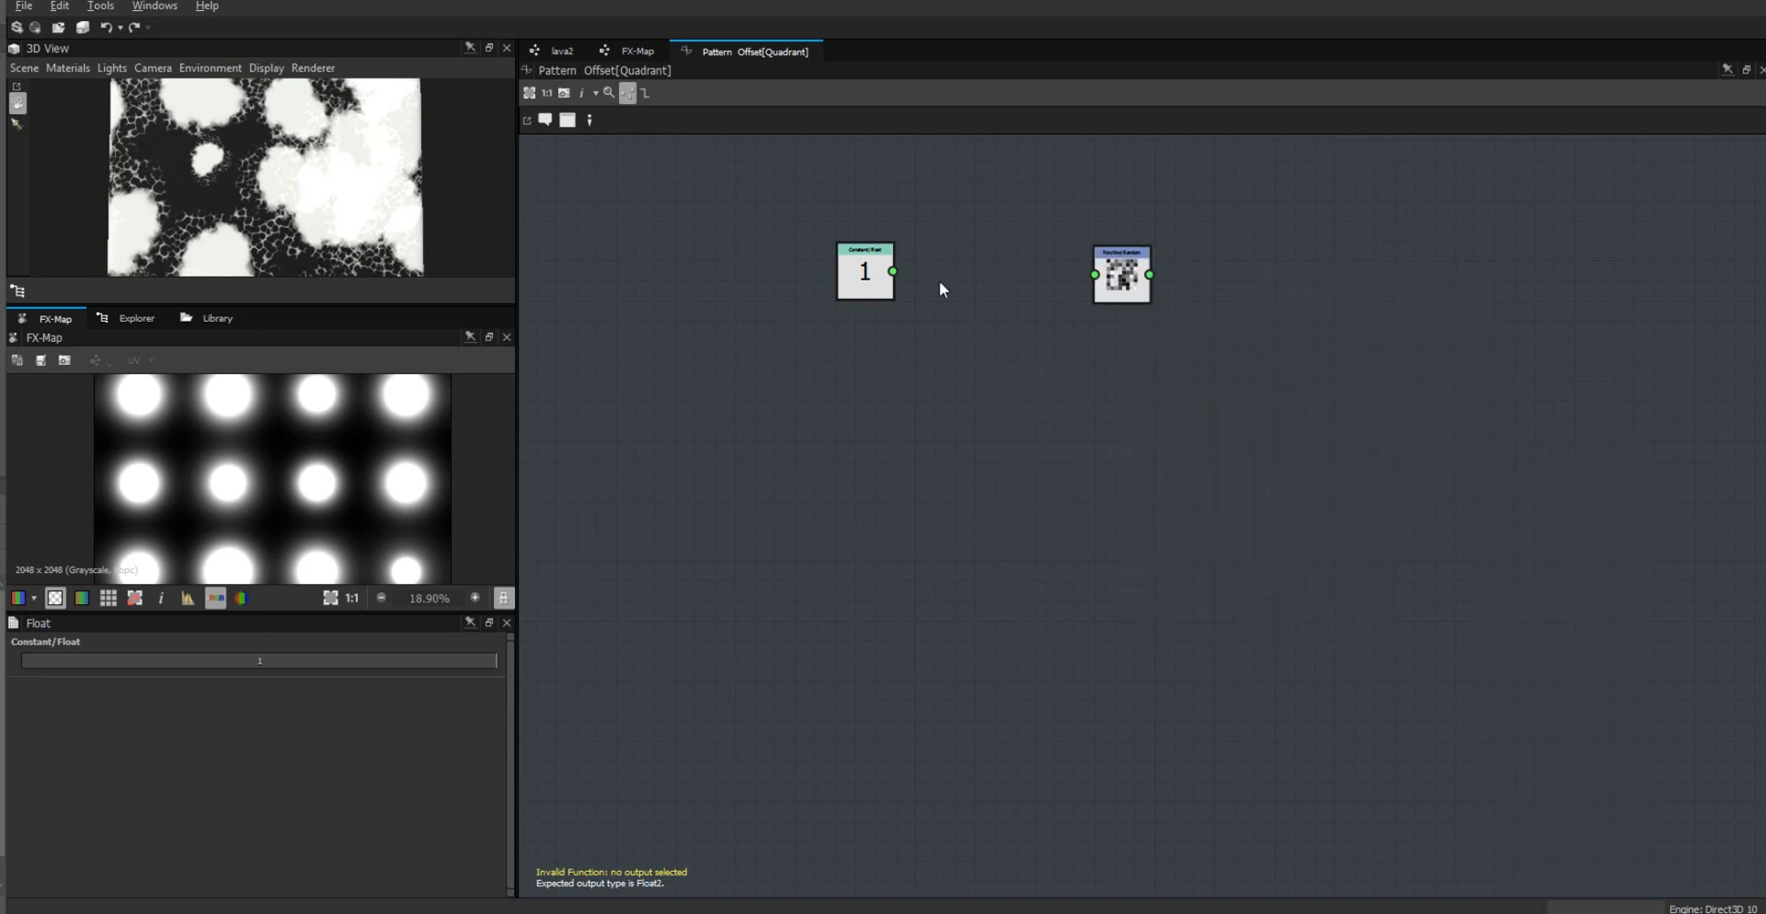
pyautogui.moveTo(892, 270); pyautogui.dragTo(1088, 285)
# Step: Add a Vector Float2 node, set it as the output node and place it beyond the Random node
pyautogui.rightClick(1372, 257)
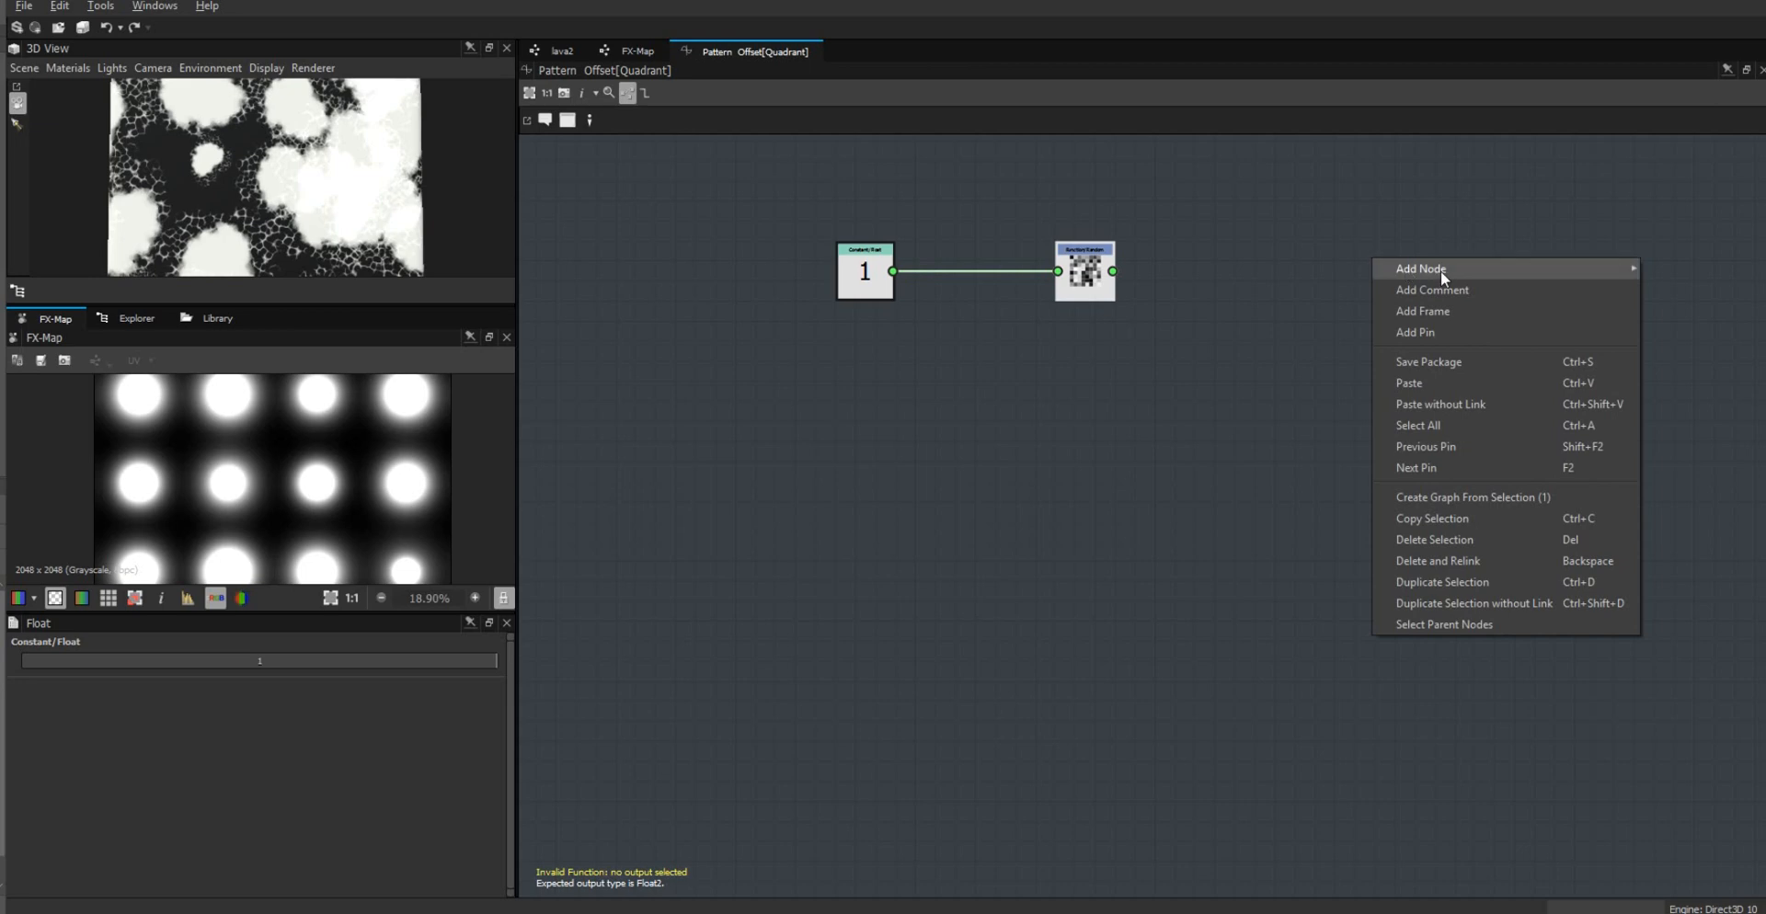
pyautogui.moveTo(1440, 270)
pyautogui.moveTo(1688, 293)
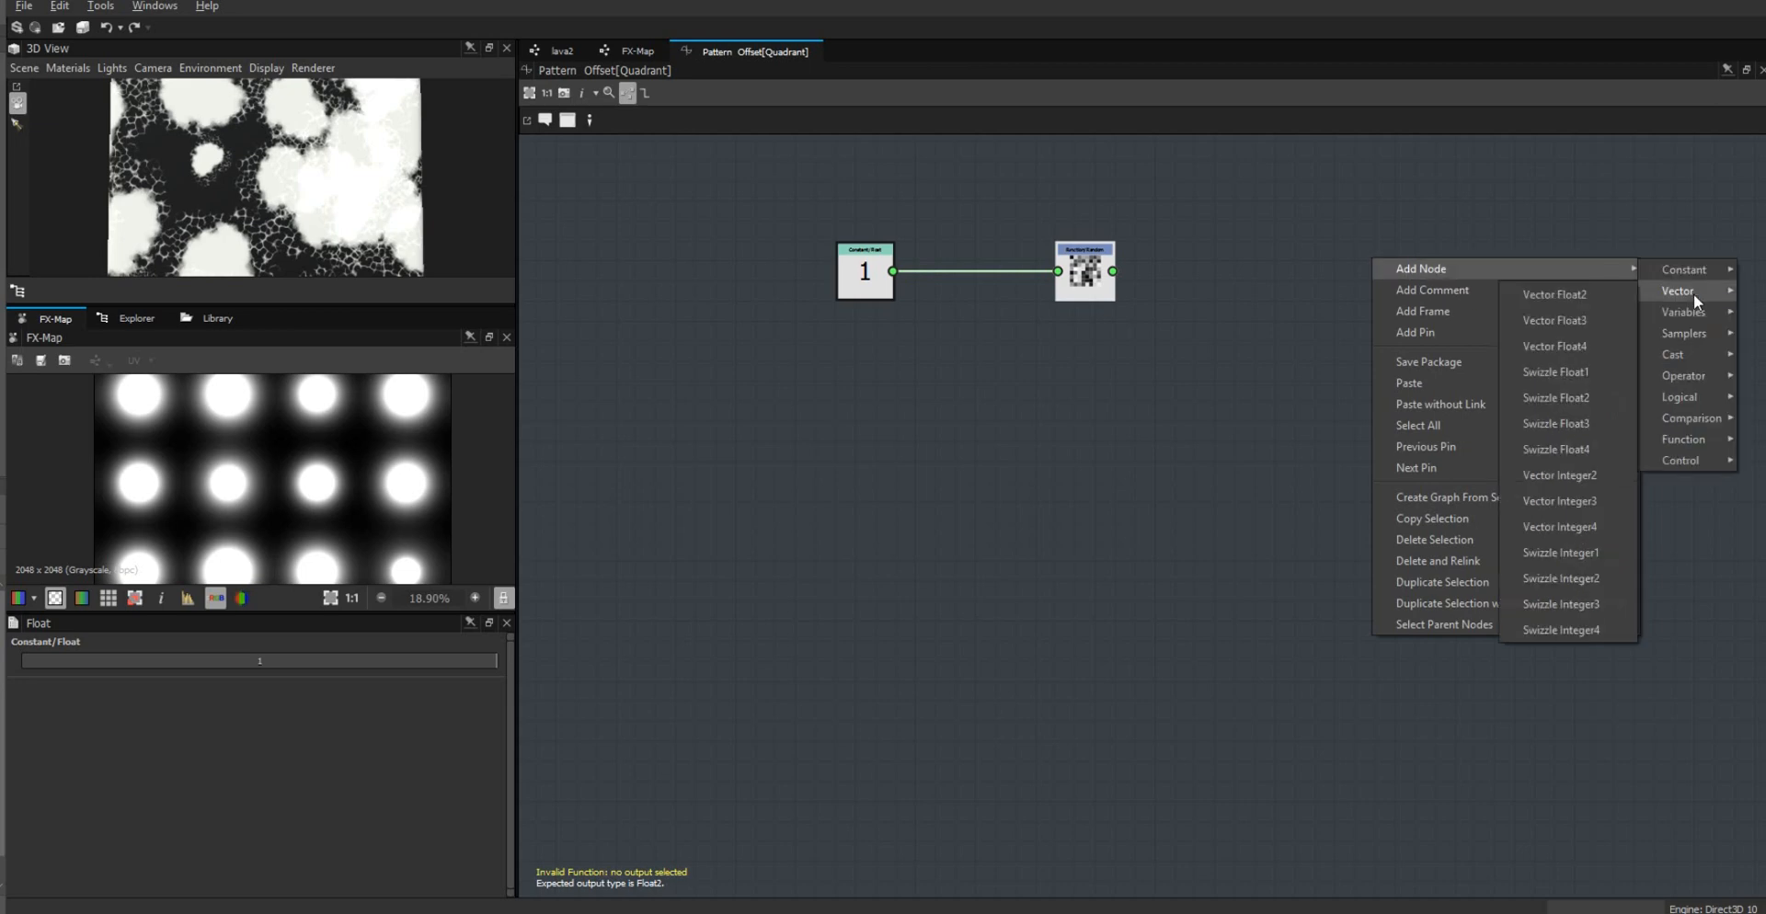
pyautogui.click(1582, 294)
pyautogui.rightClick(1376, 254)
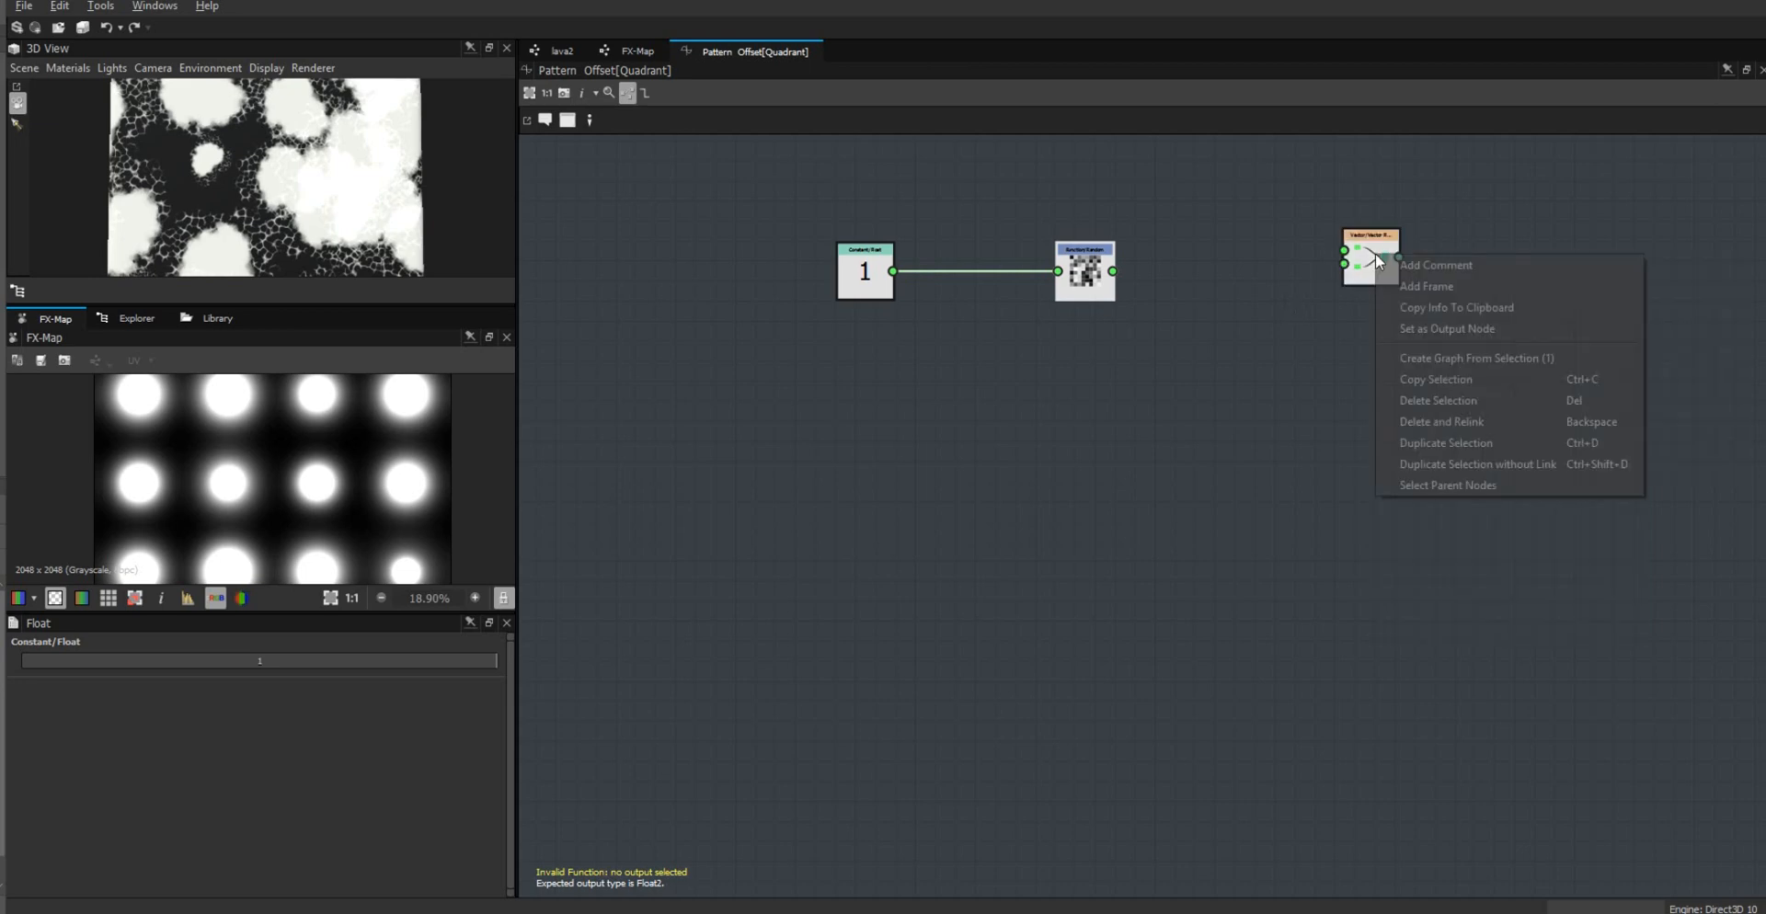
pyautogui.click(1424, 328)
pyautogui.moveTo(1370, 266); pyautogui.dragTo(1449, 263)
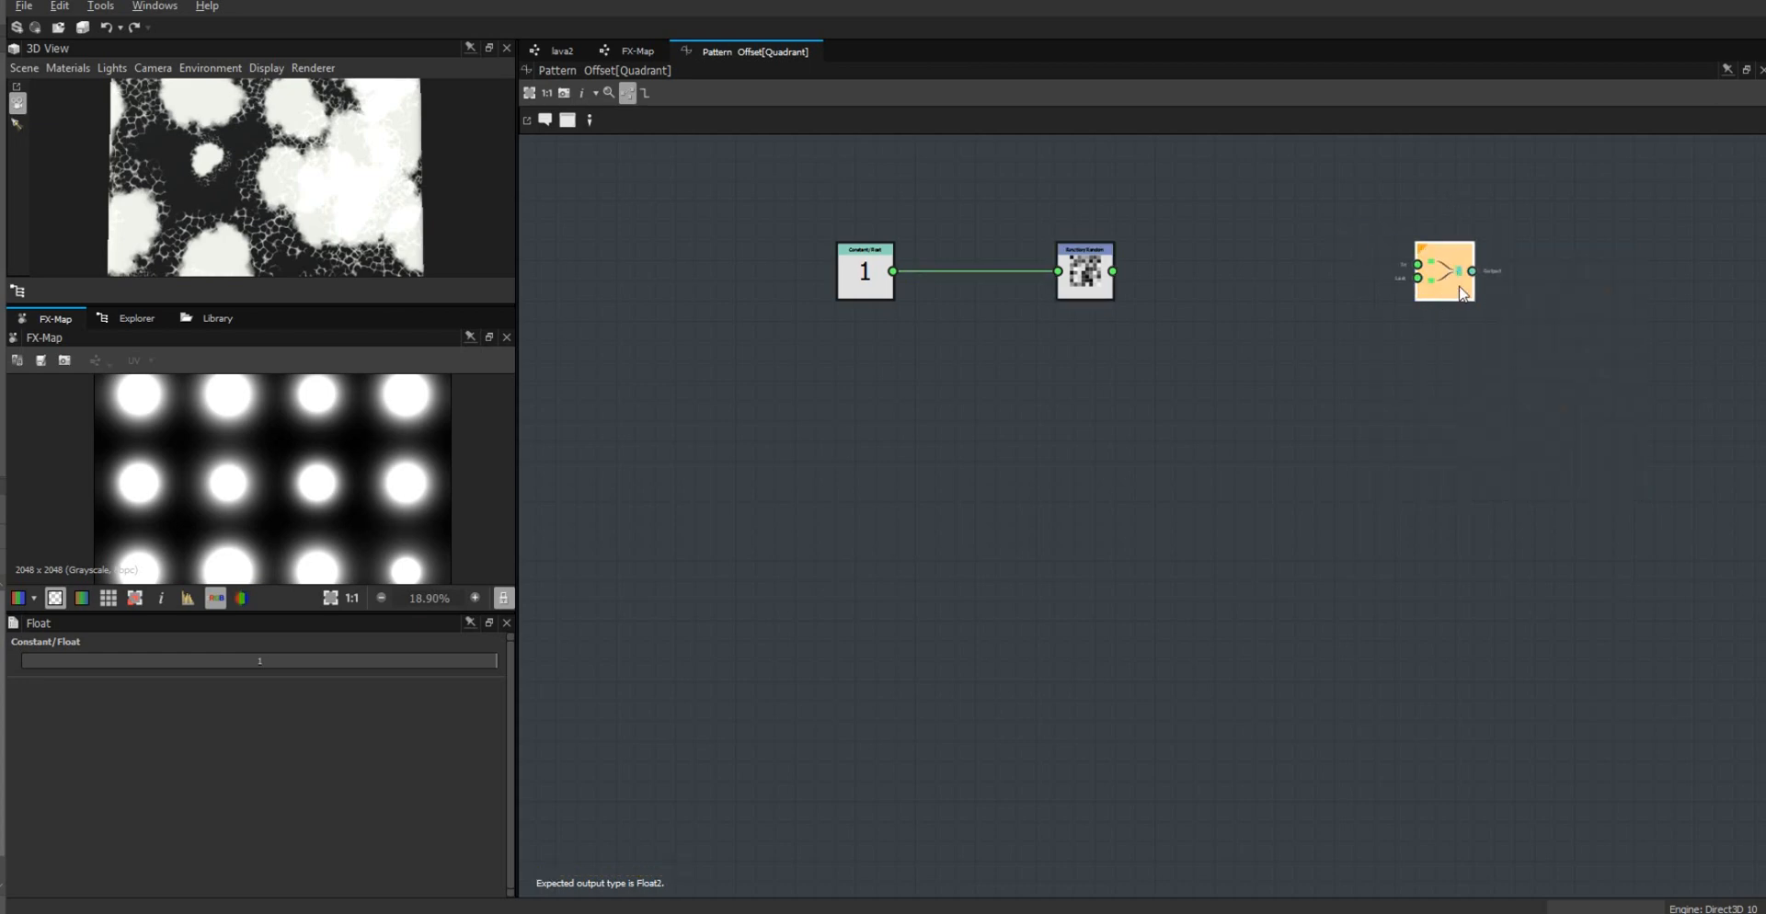
pyautogui.moveTo(1441, 300); pyautogui.dragTo(1461, 319)
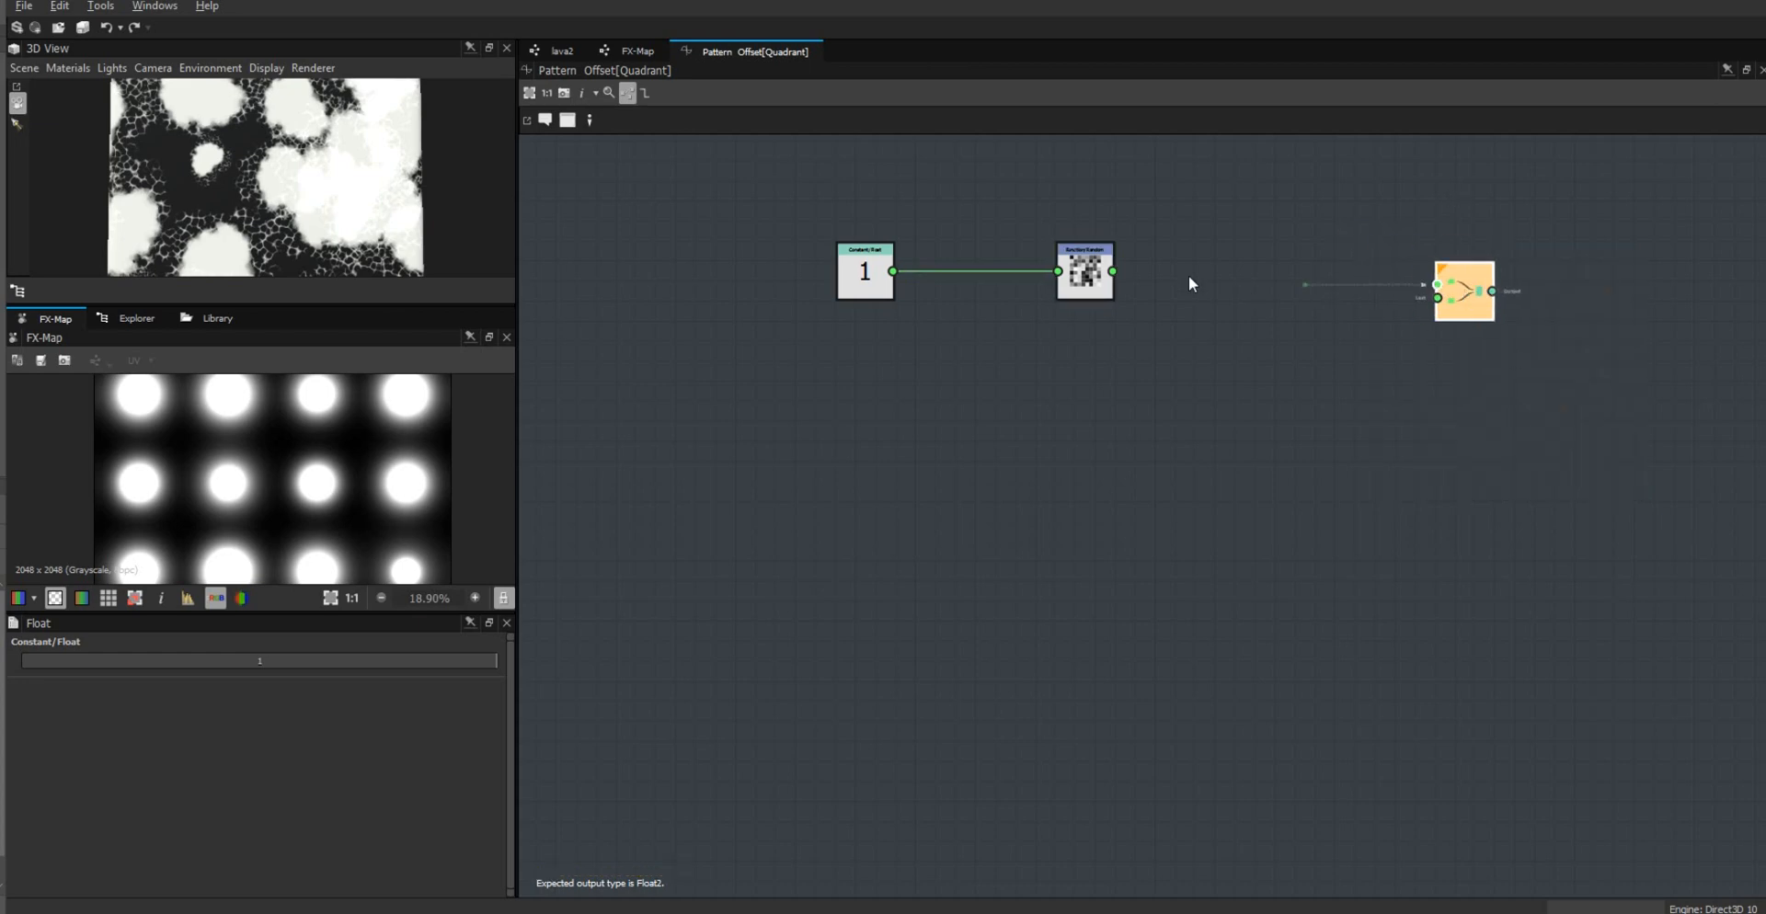
# Step: Connect the Random node's output to both inputs of the Vector Float2 node
pyautogui.moveTo(1122, 271); pyautogui.dragTo(1112, 271)
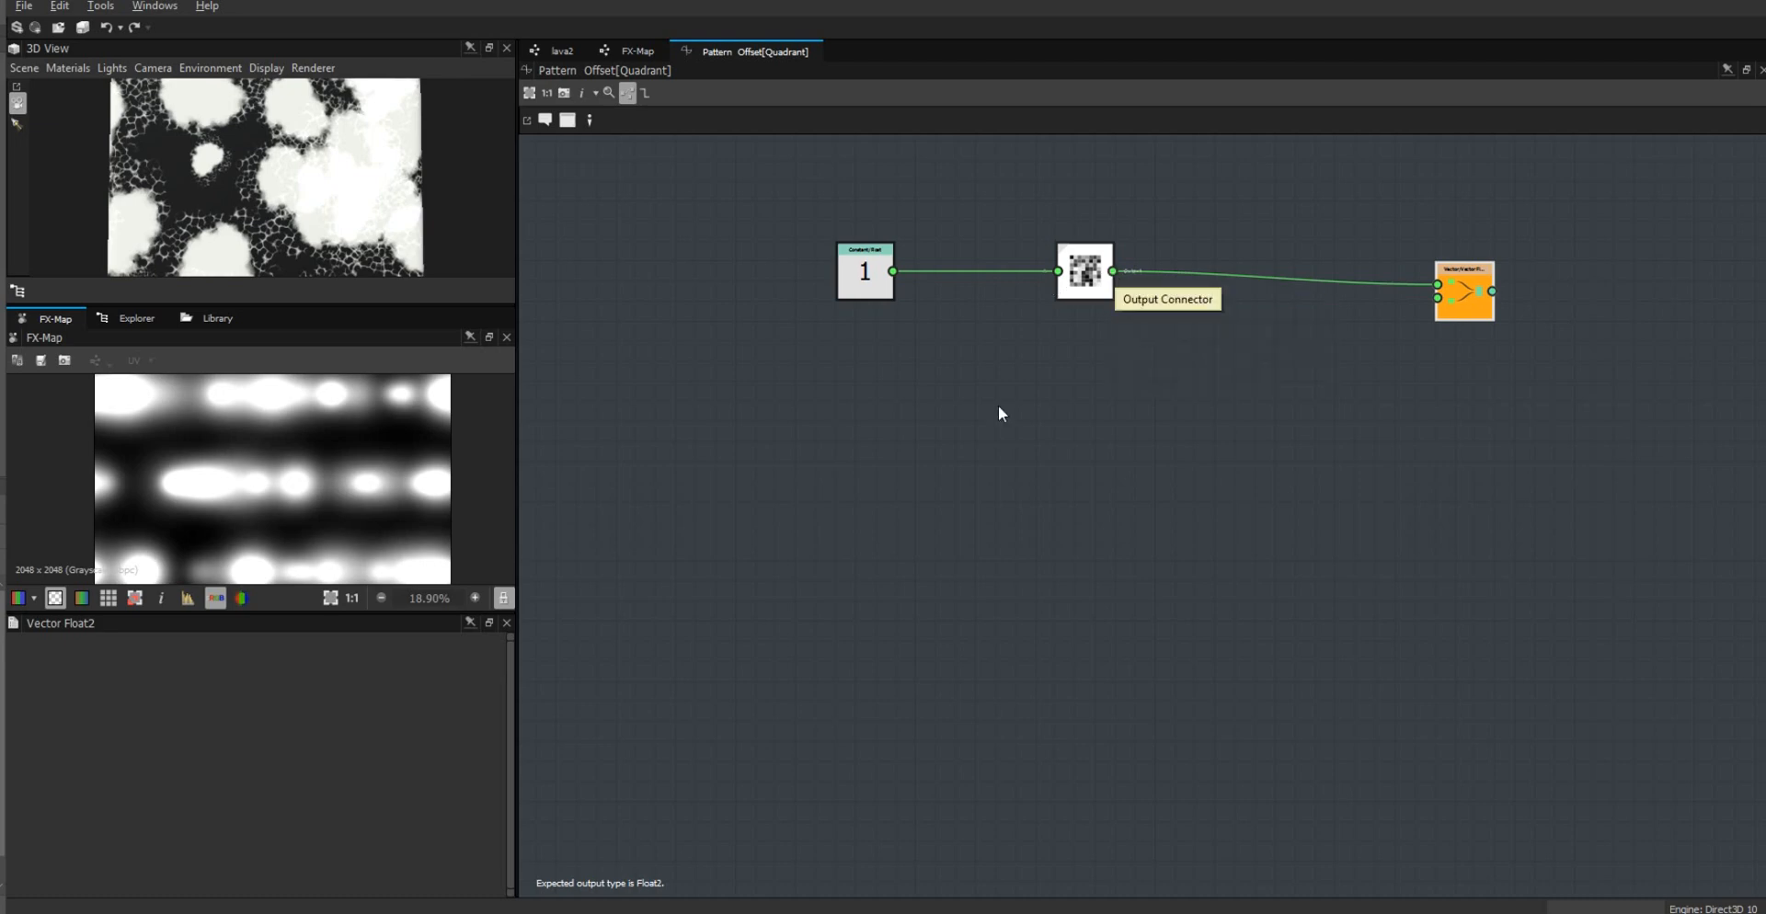
pyautogui.scroll(-3, 304, 506)
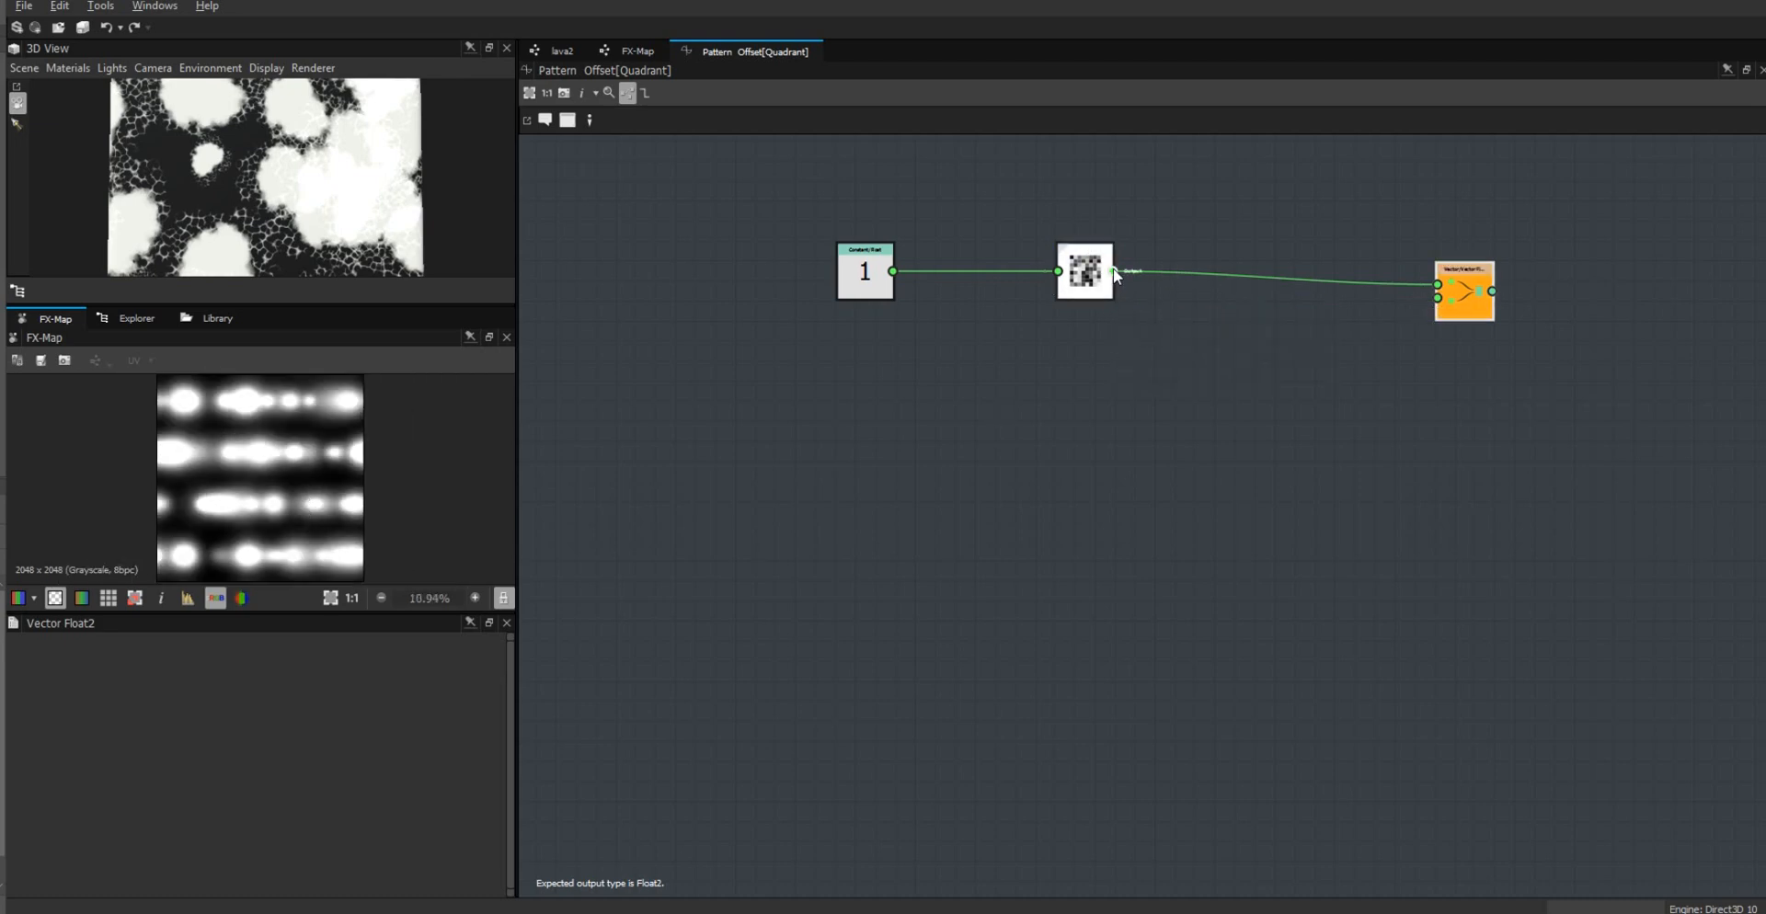
pyautogui.moveTo(1114, 272); pyautogui.dragTo(1438, 298)
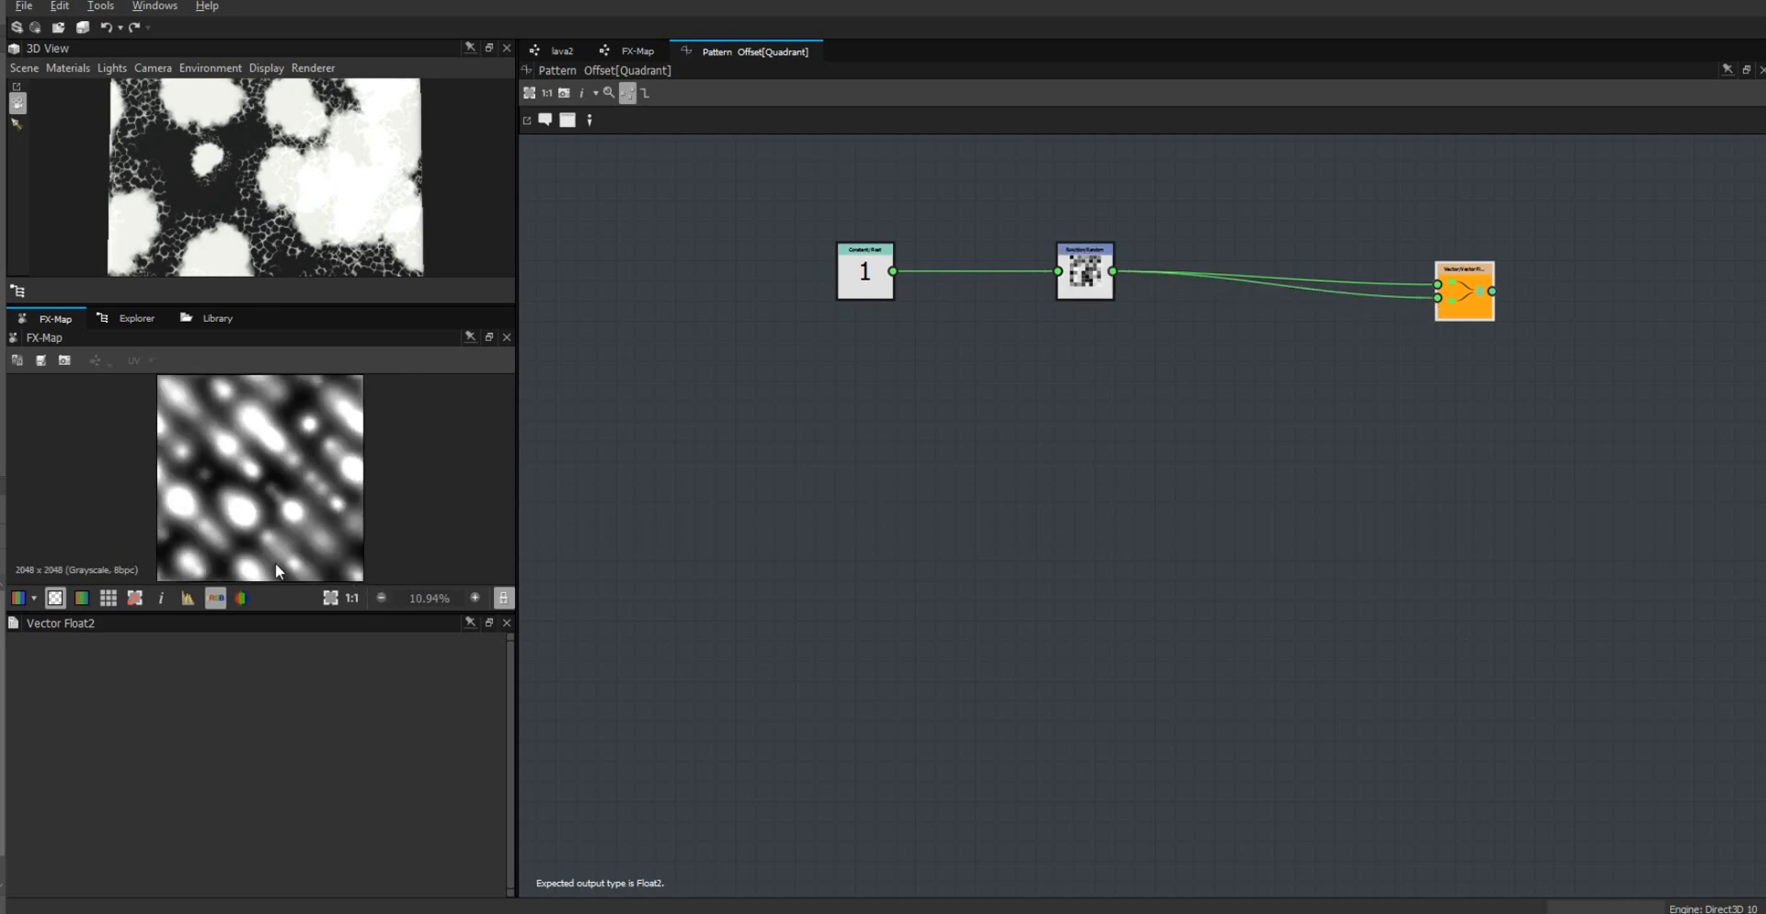
# Step: Duplicate the Random node below the original, feed the copy into the Vector Float2's second input and tidy the node layout
pyautogui.moveTo(1062, 243); pyautogui.dragTo(1096, 266)
pyautogui.moveTo(865, 281); pyautogui.dragTo(905, 281)
pyautogui.click(1094, 271)
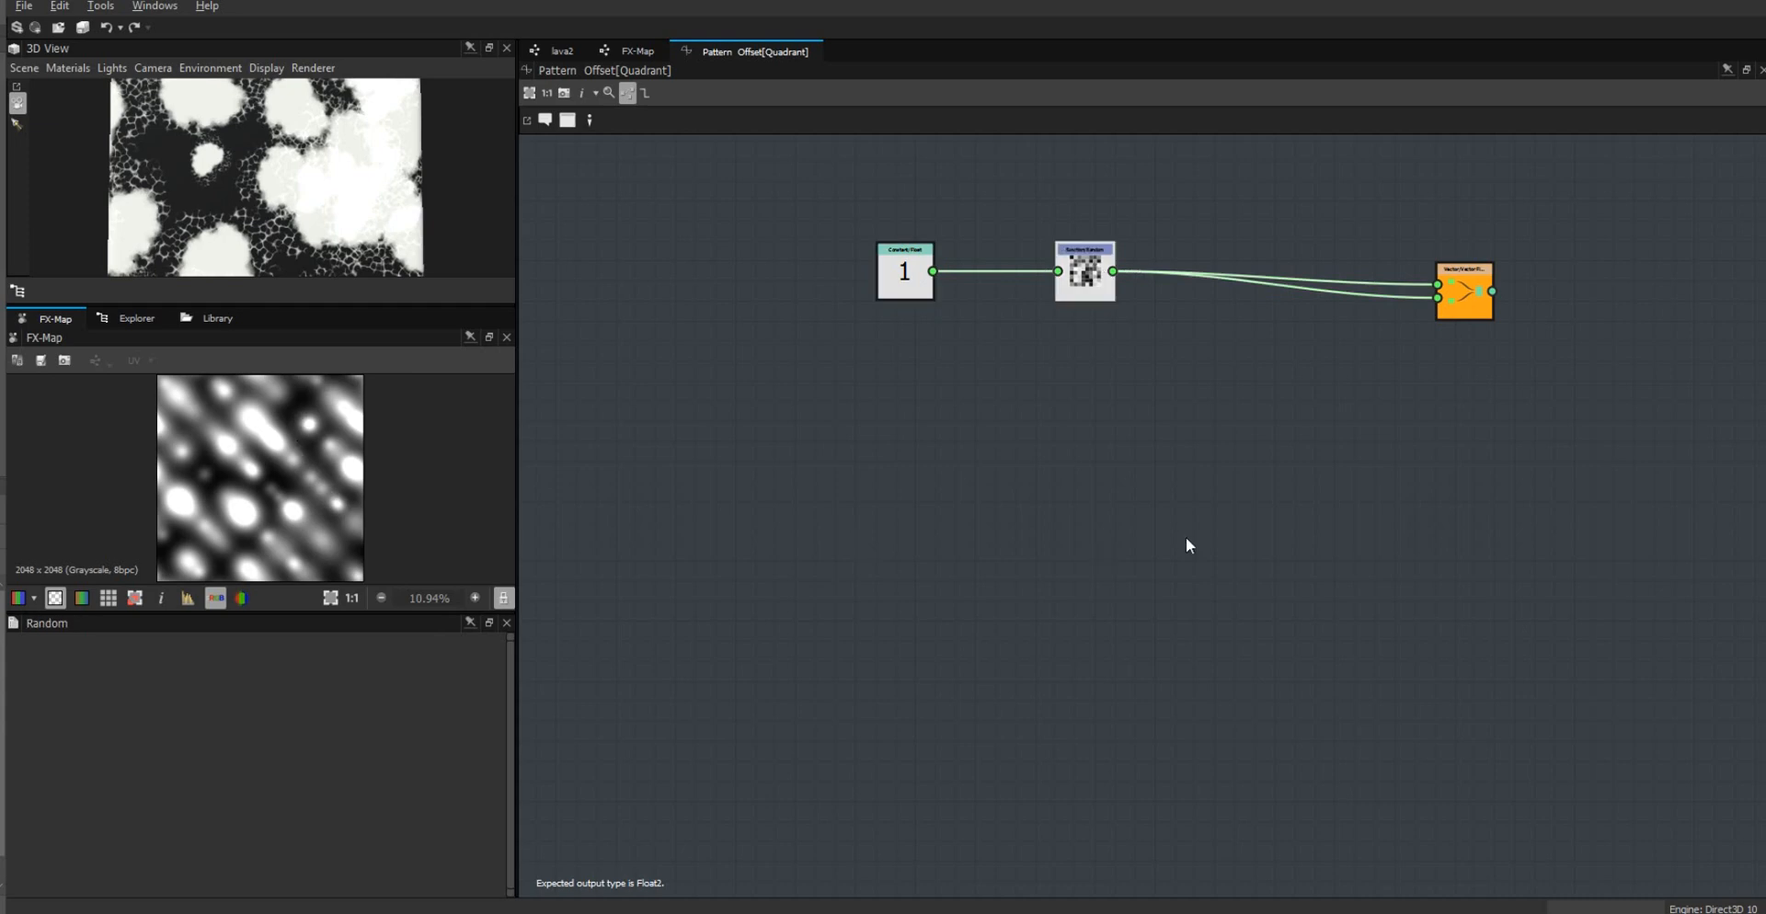
pyautogui.hotkey('ctrl', 'd')
pyautogui.moveTo(1146, 522); pyautogui.dragTo(1088, 340)
pyautogui.moveTo(1084, 276); pyautogui.dragTo(1084, 236)
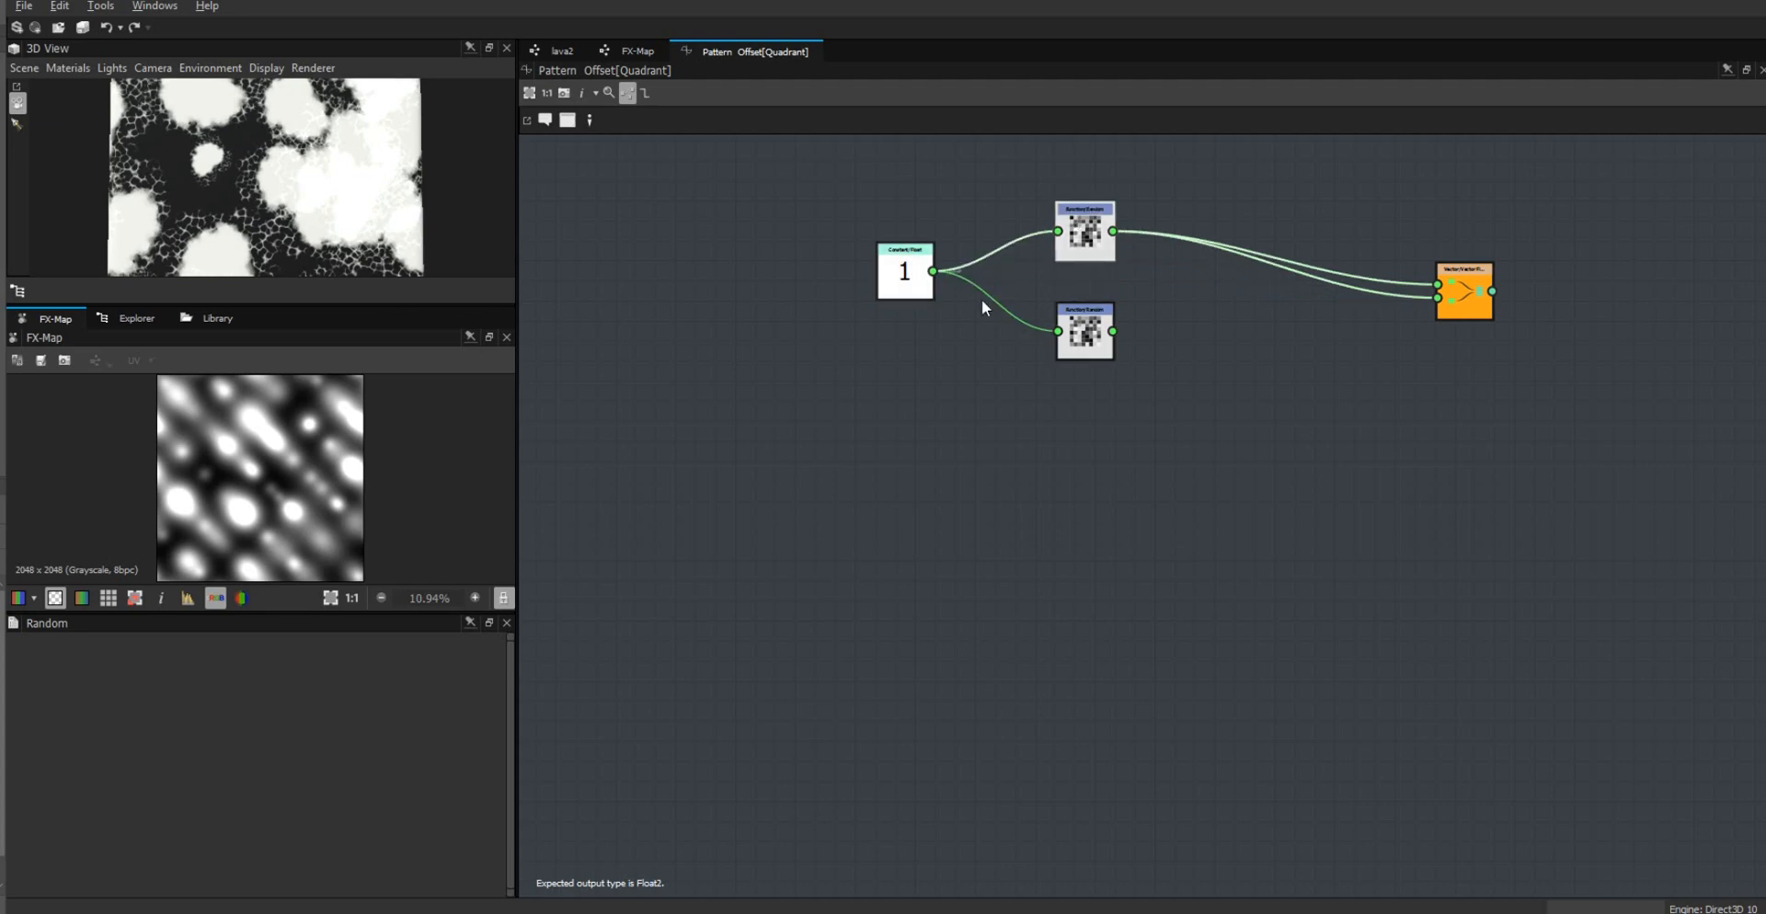
pyautogui.moveTo(1113, 331); pyautogui.dragTo(1438, 297)
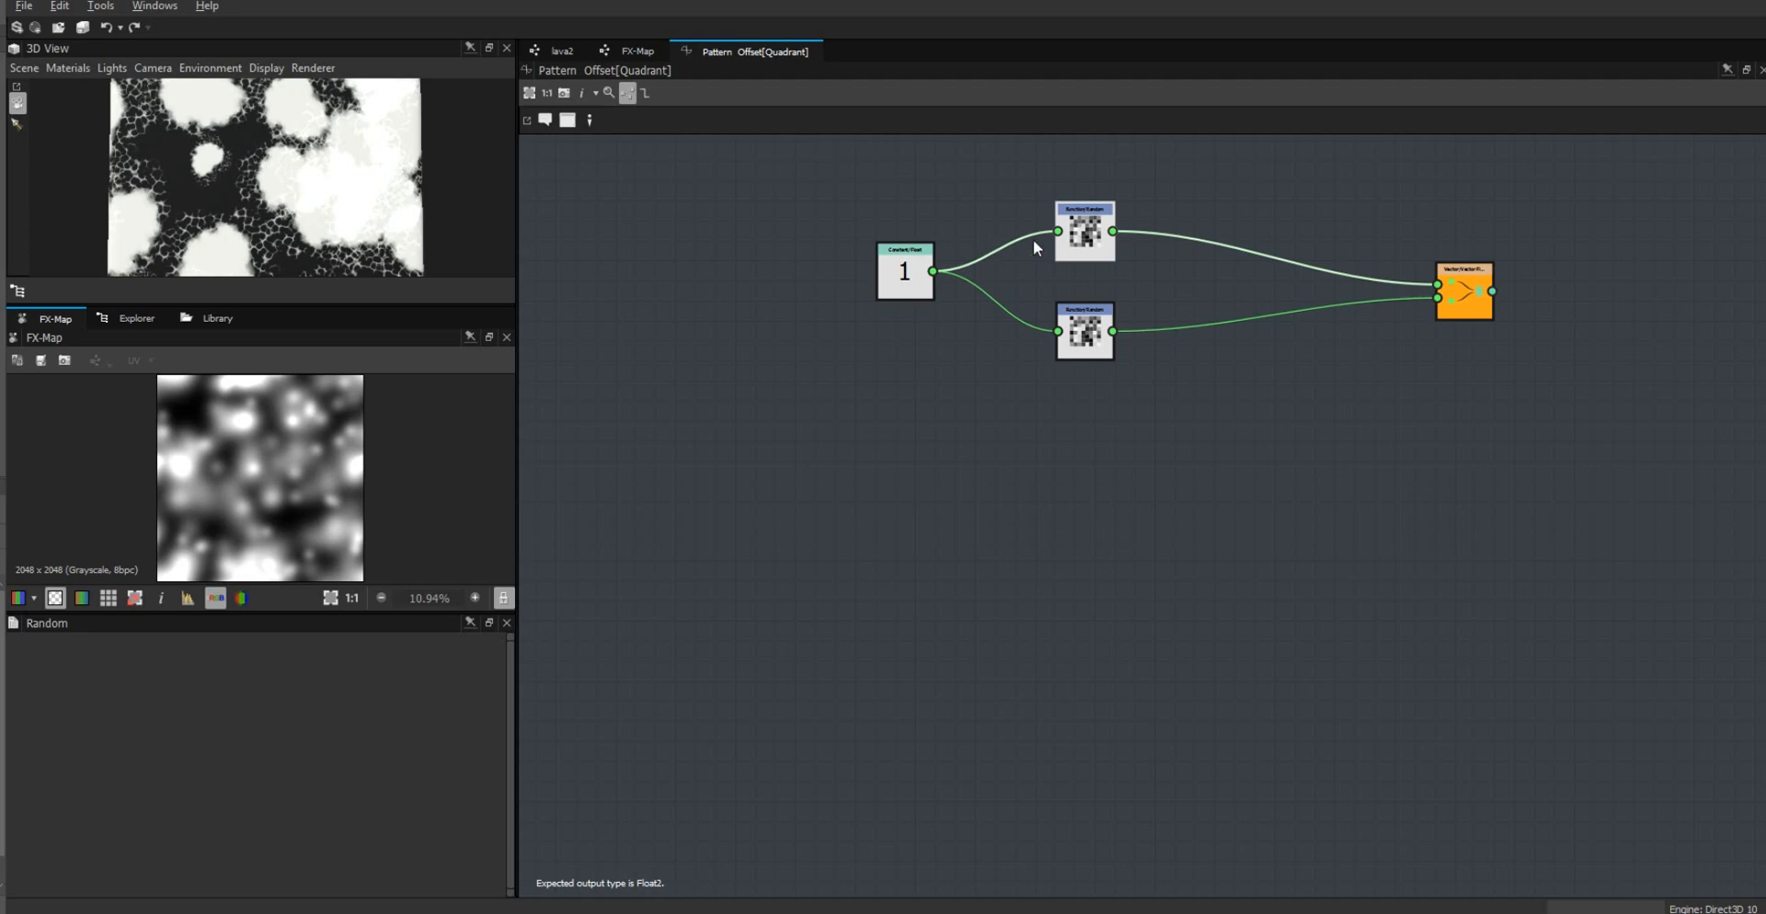
pyautogui.moveTo(916, 284); pyautogui.dragTo(895, 264)
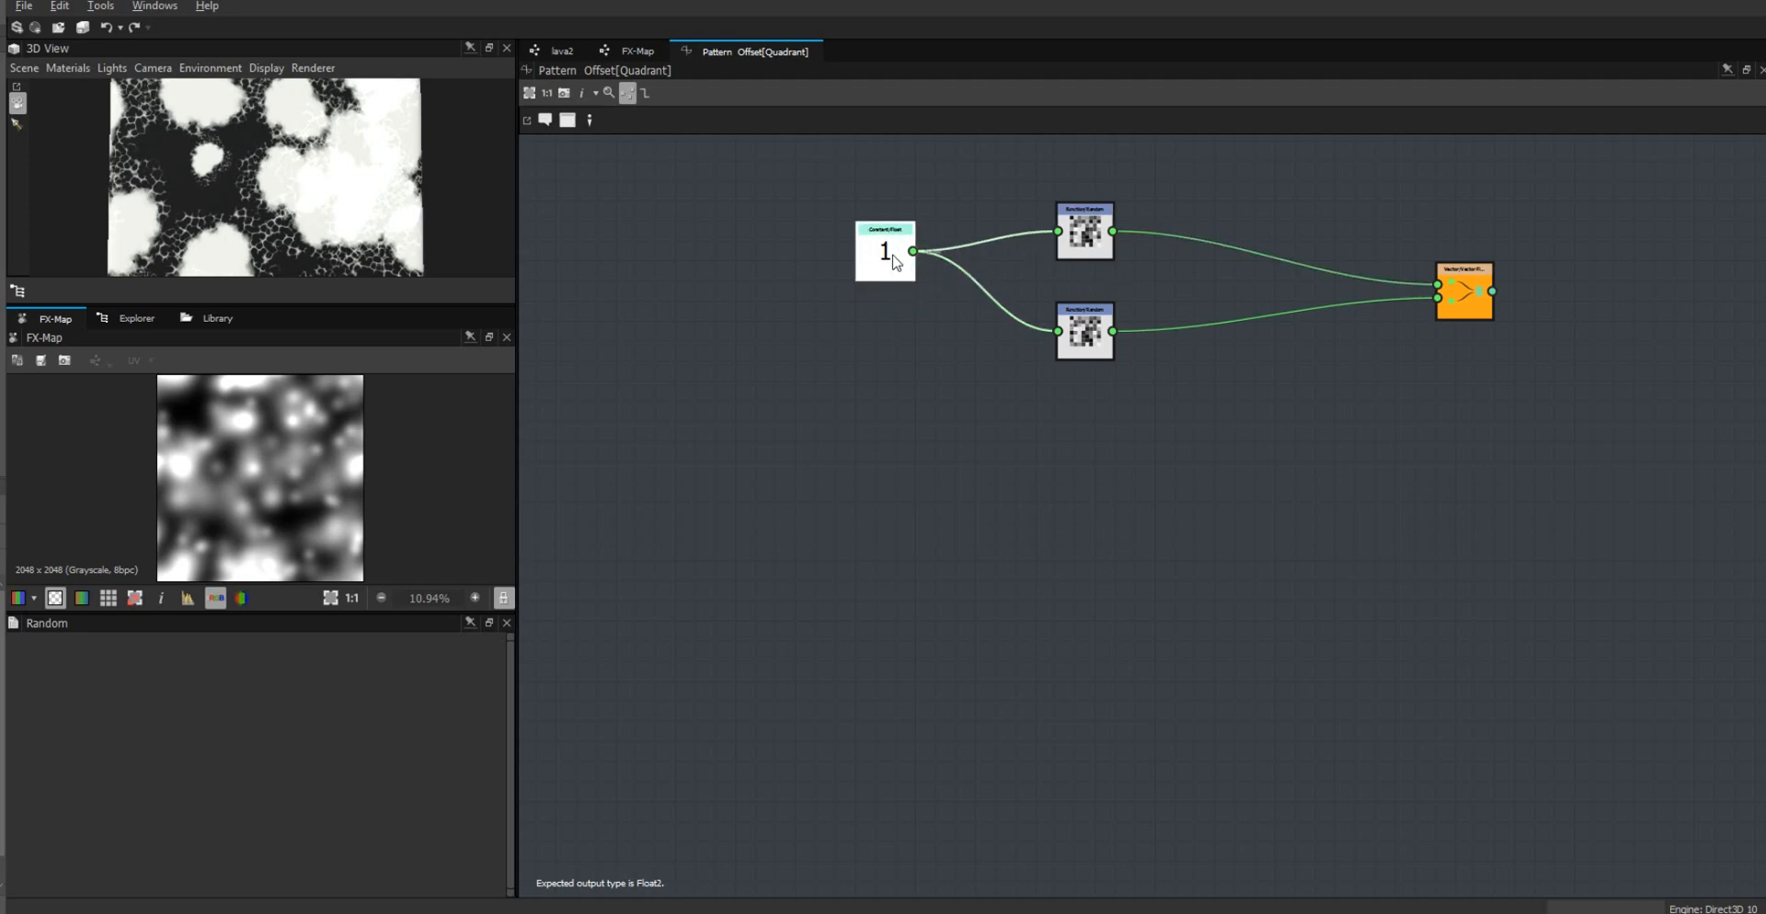
# Step: Add a Get Float variable node below the Constant Float and place a duplicate of it underneath
pyautogui.rightClick(880, 416)
pyautogui.moveTo(947, 417)
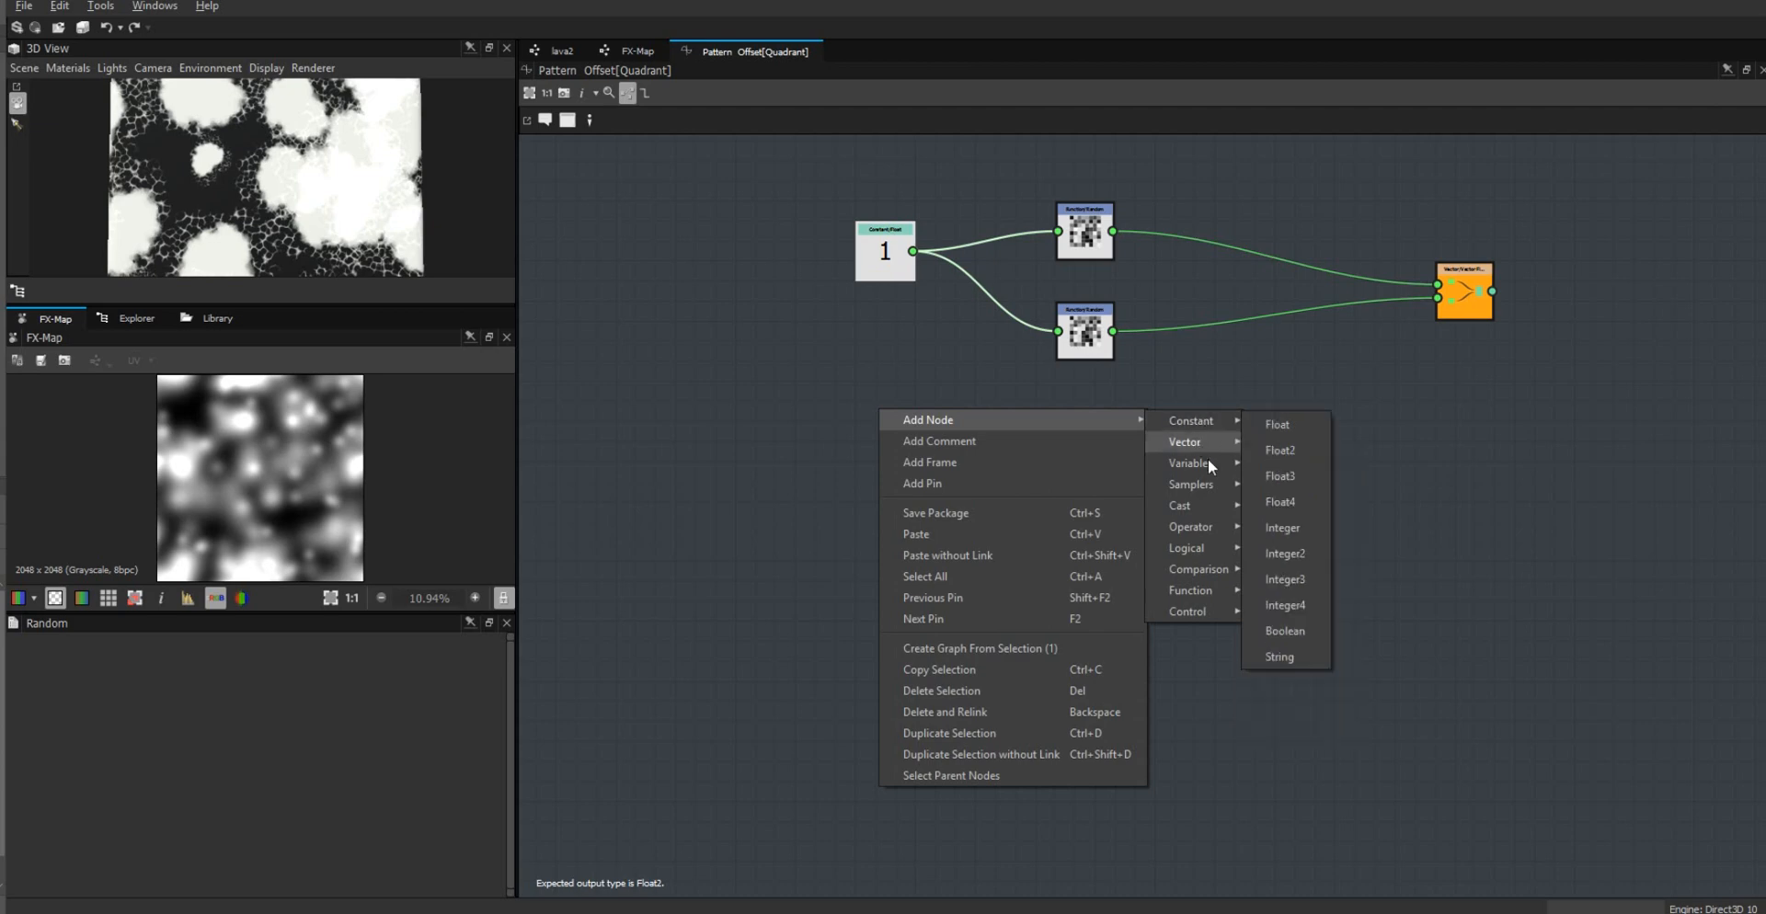
pyautogui.moveTo(1211, 461)
pyautogui.click(1299, 488)
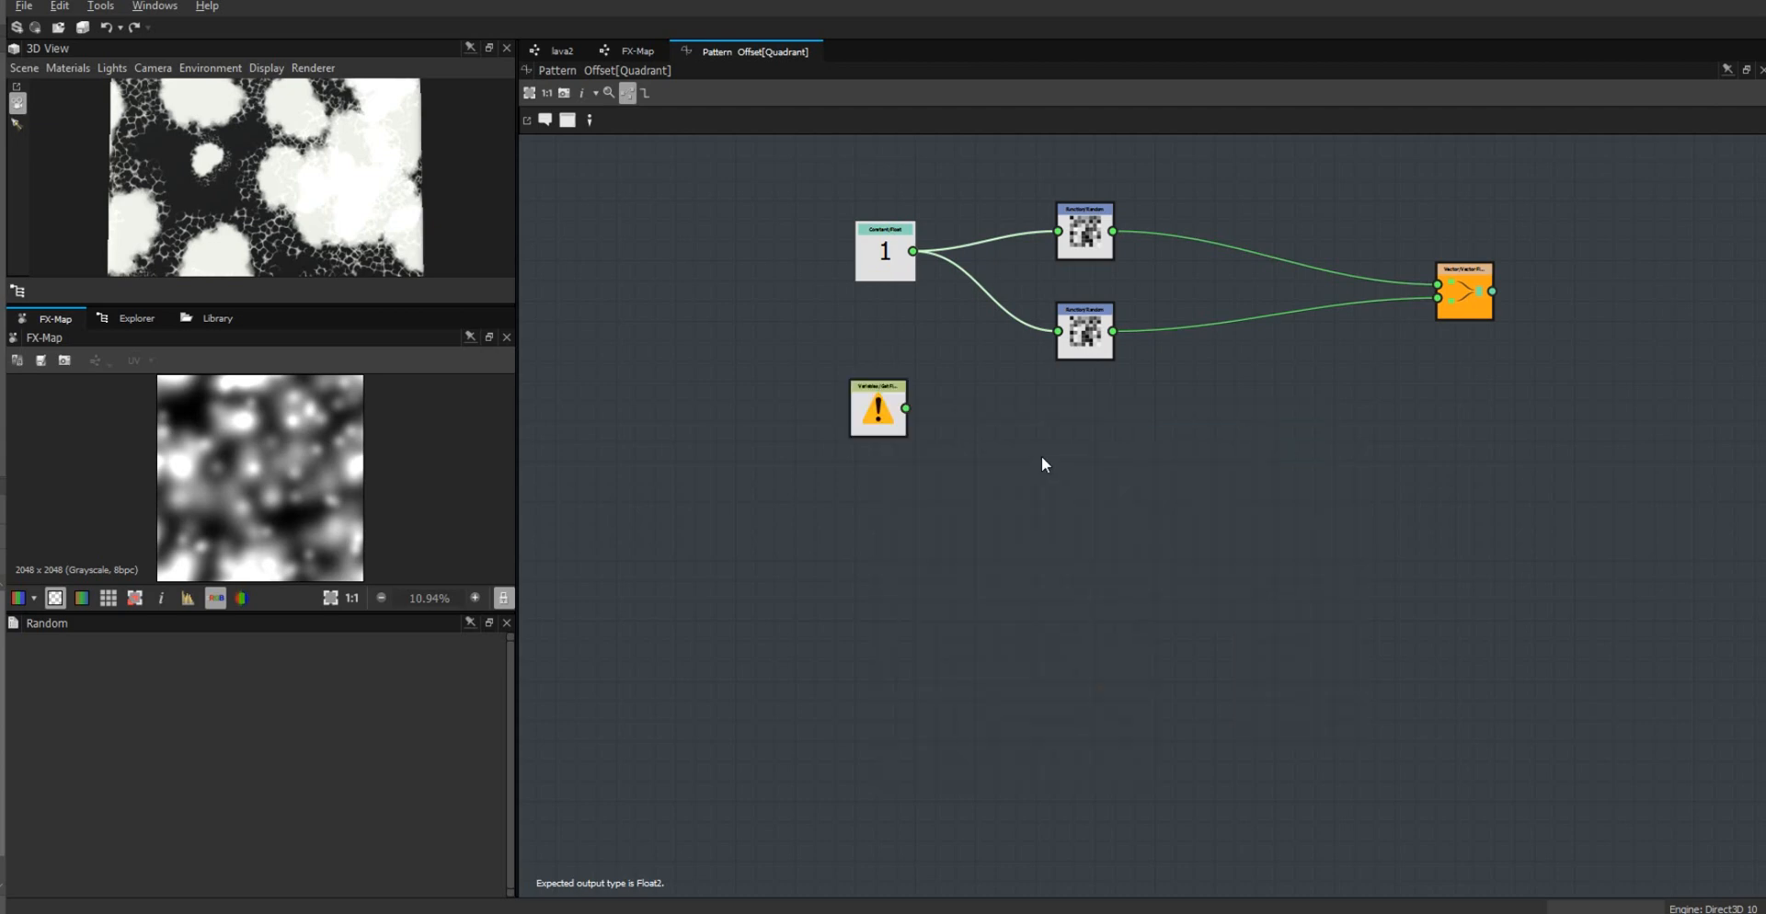
pyautogui.click(875, 412)
pyautogui.hotkey('ctrl', 'd')
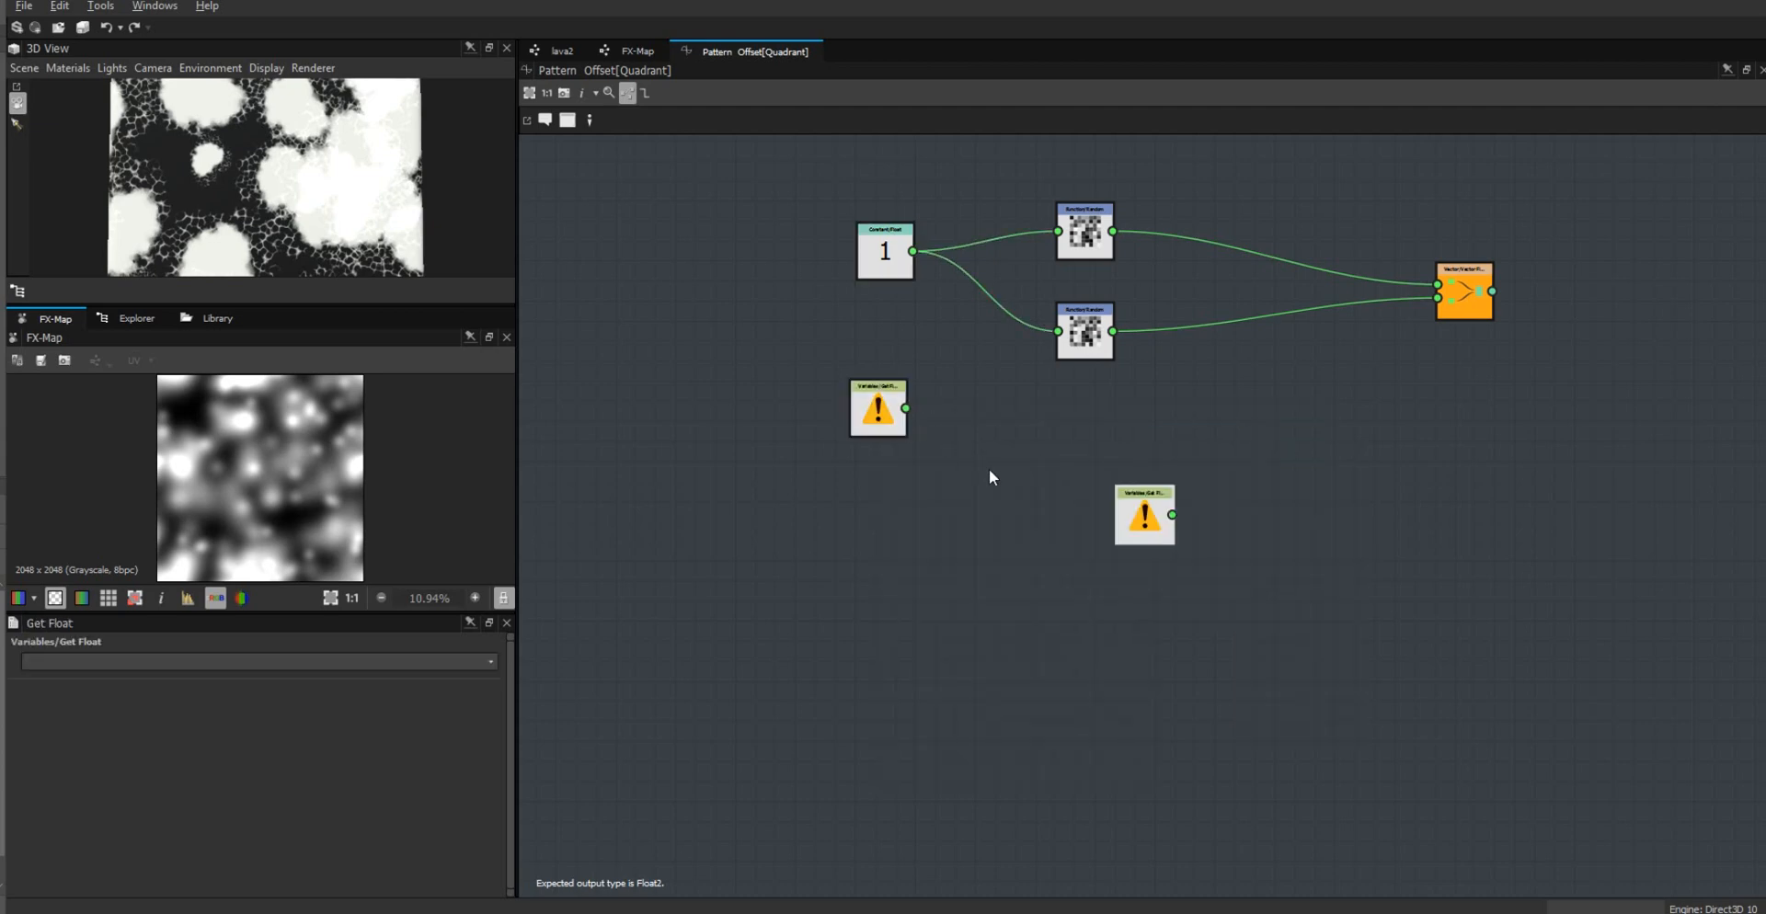
pyautogui.moveTo(1127, 500); pyautogui.dragTo(862, 532)
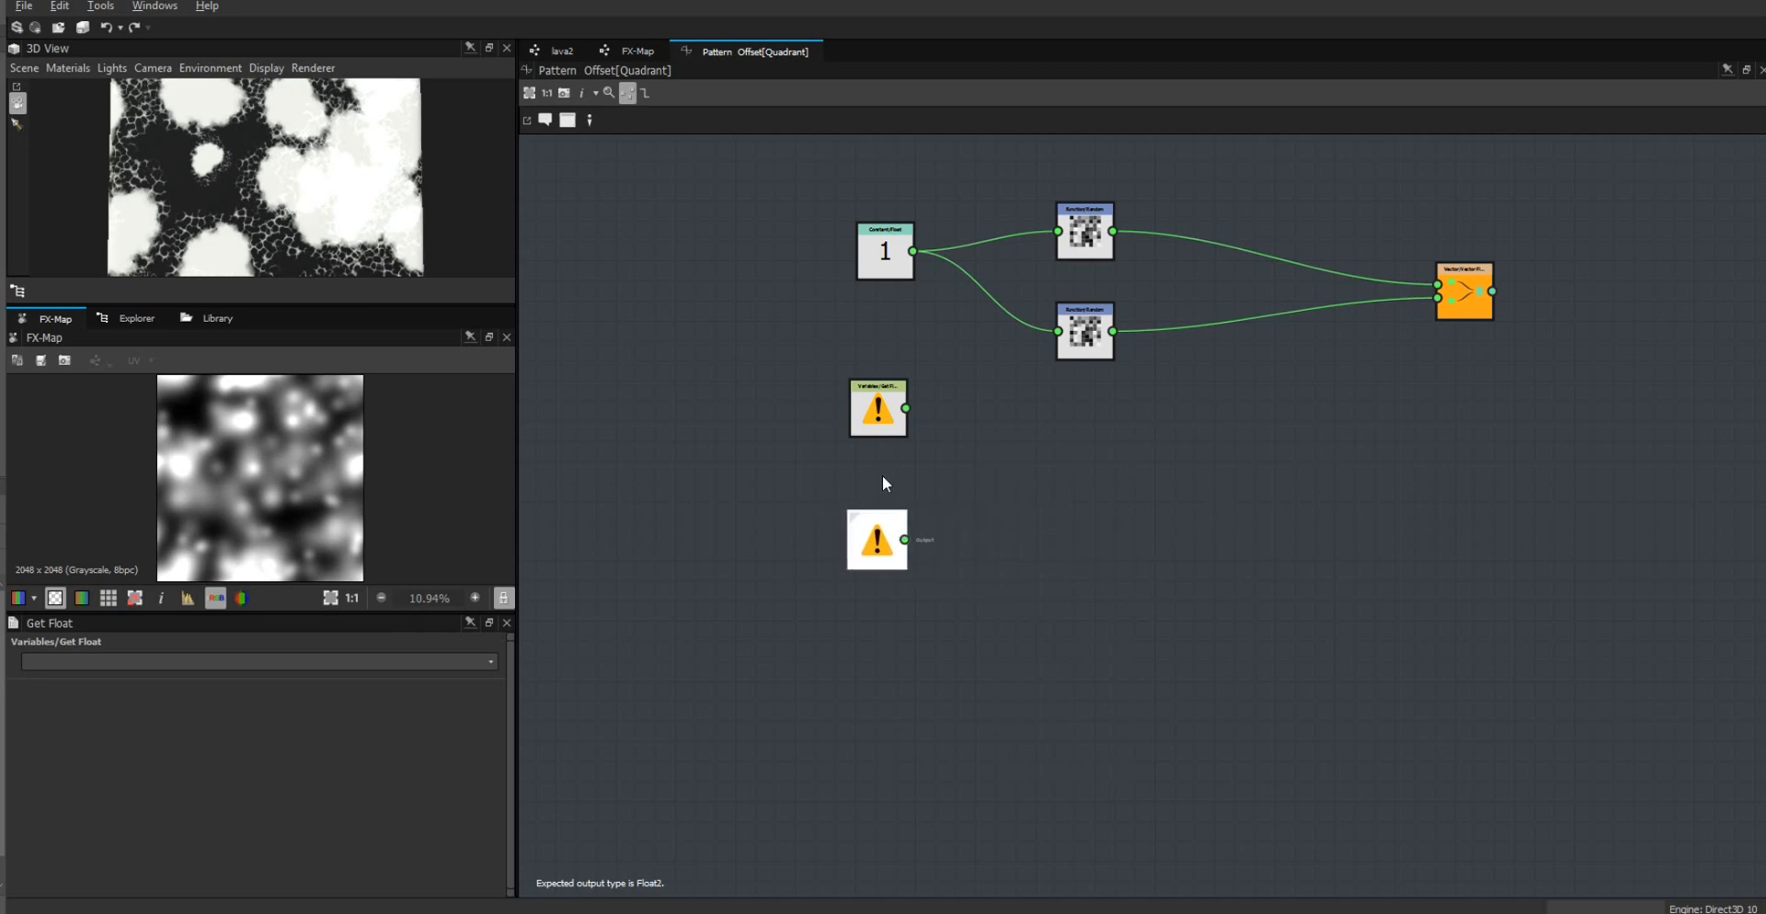
# Step: Set the upper Get Float node's variable to $time
pyautogui.click(879, 414)
pyautogui.click(488, 663)
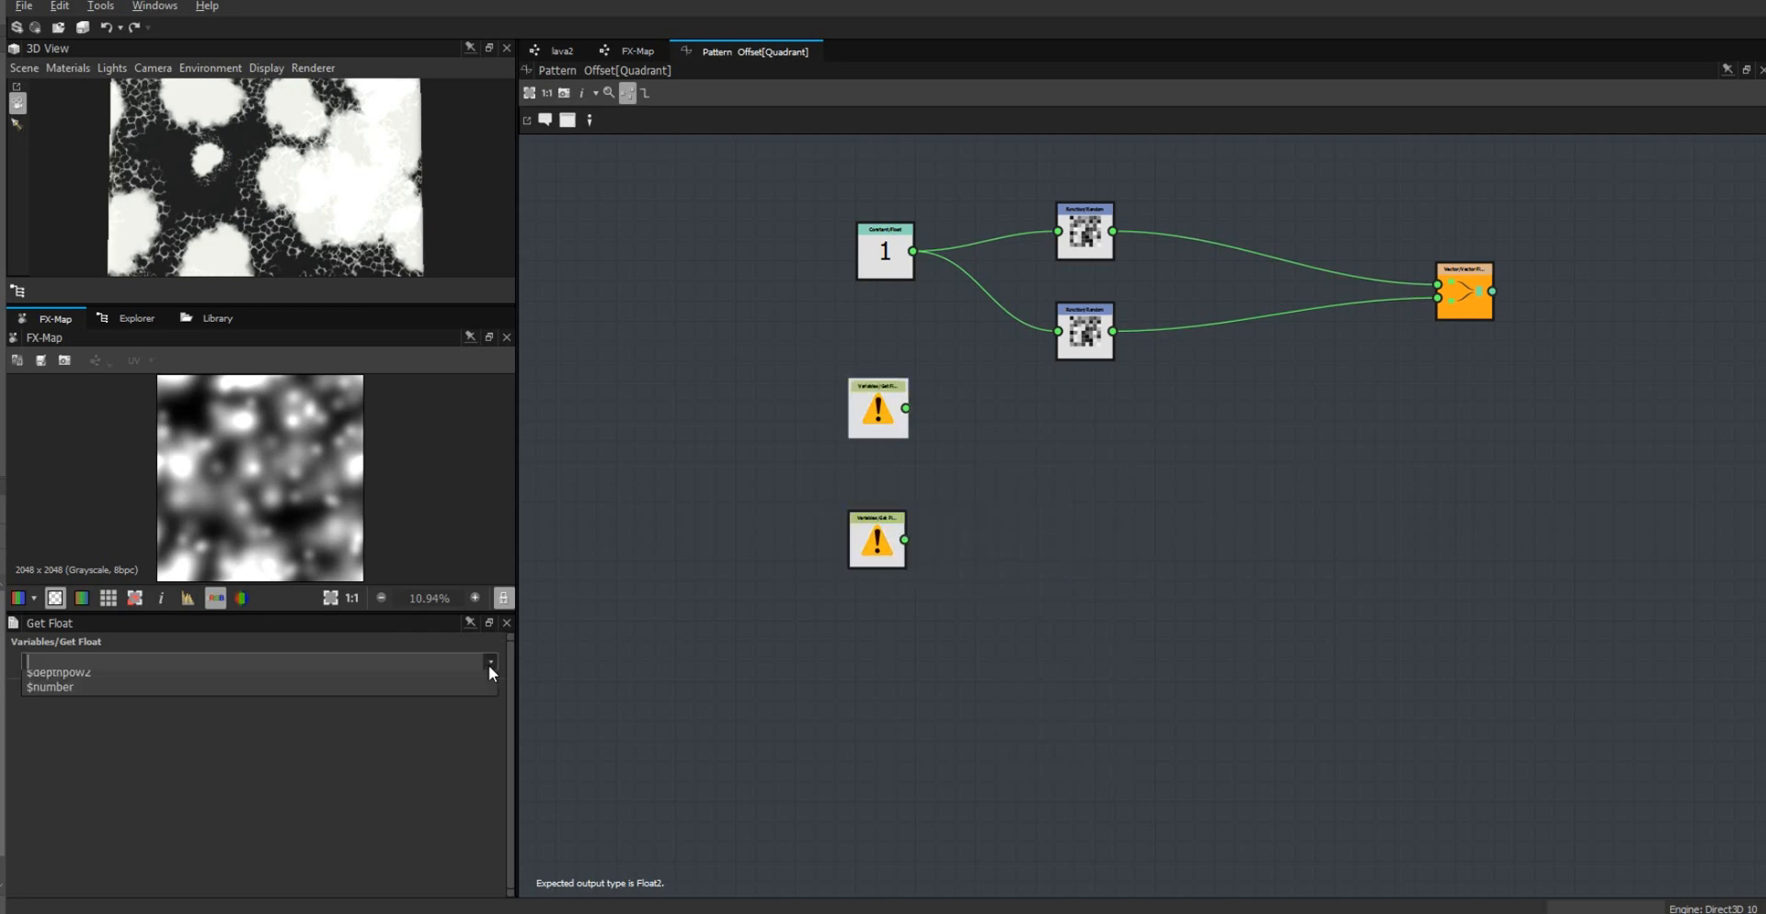
pyautogui.click(86, 726)
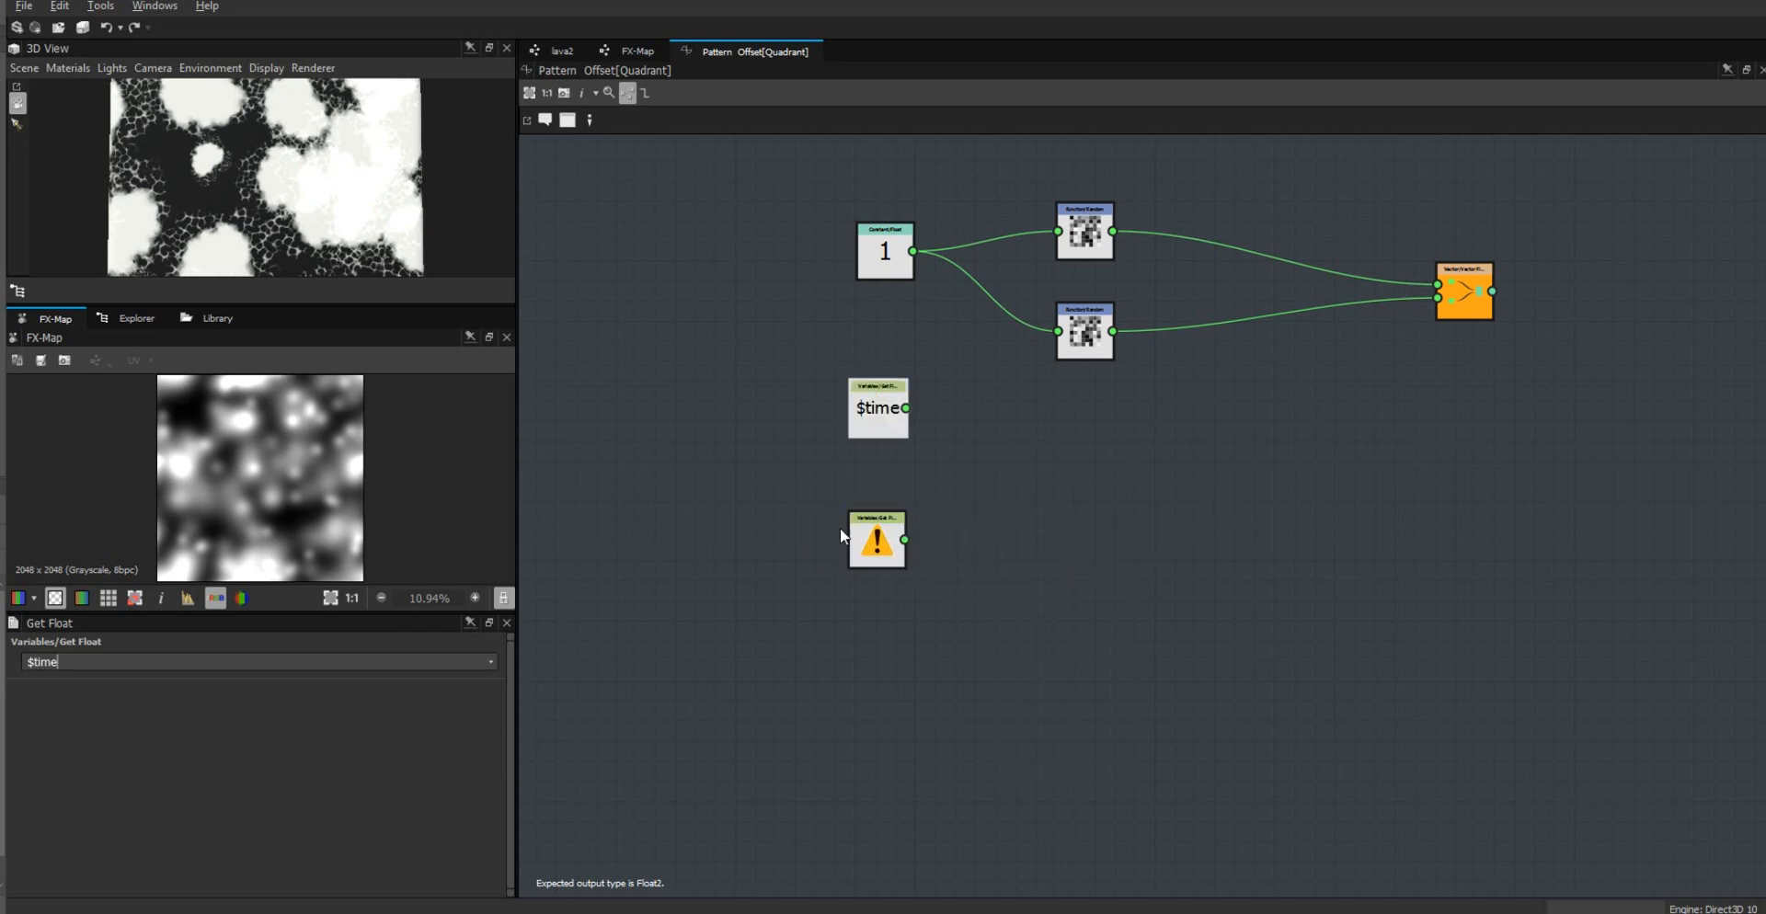
# Step: Set the lower Get Float node's variable to magma_speed and space it and the $time node further apart
pyautogui.click(877, 541)
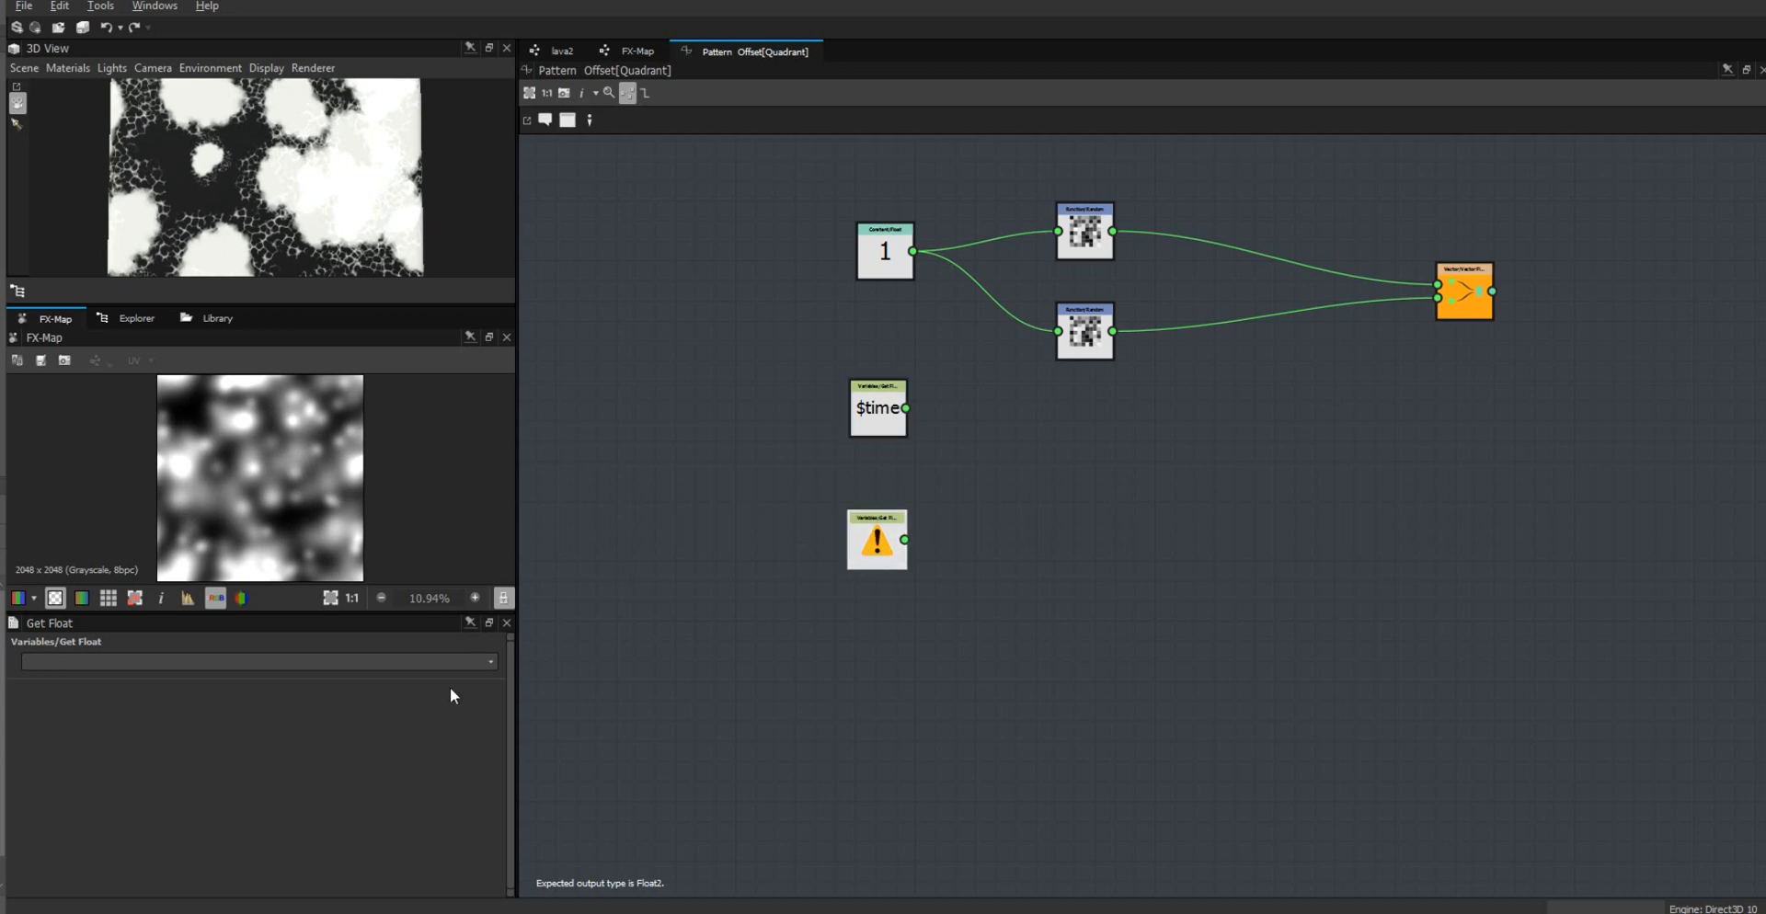
pyautogui.click(489, 663)
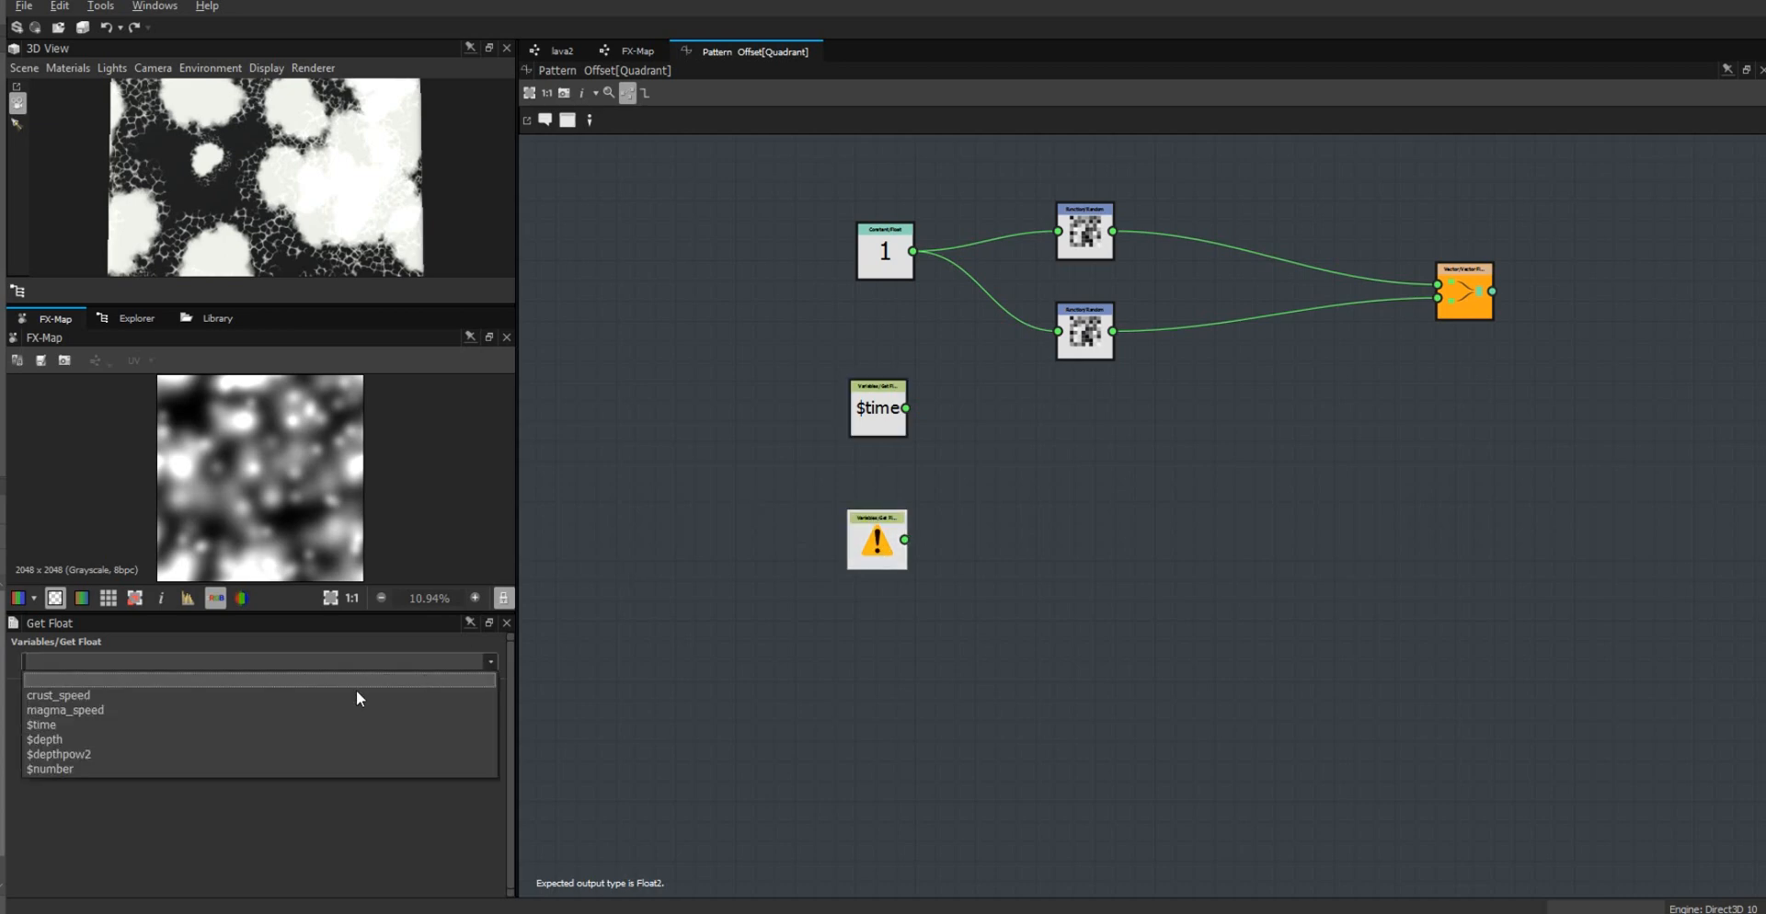
pyautogui.click(272, 709)
pyautogui.moveTo(892, 410); pyautogui.dragTo(897, 452)
pyautogui.moveTo(878, 542); pyautogui.dragTo(885, 637)
pyautogui.click(886, 460)
pyautogui.moveTo(886, 460); pyautogui.dragTo(848, 460)
pyautogui.moveTo(877, 602); pyautogui.dragTo(806, 654)
# Step: Add a Multiplication operator node beside the magma_speed node
pyautogui.rightClick(995, 607)
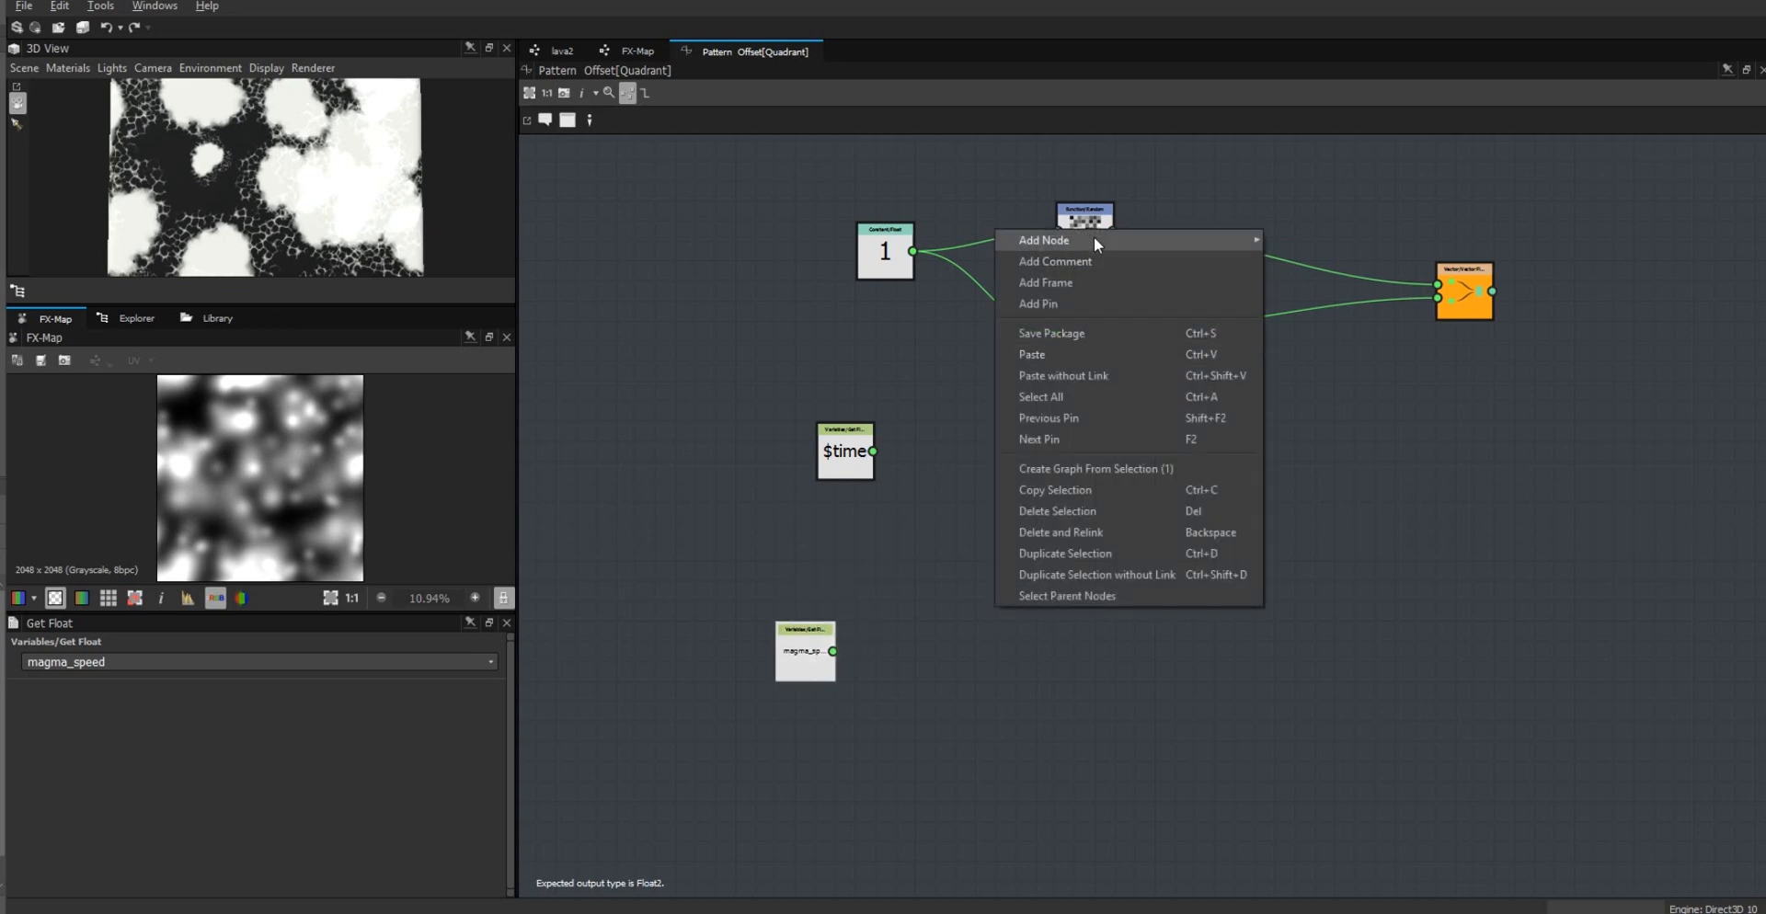
pyautogui.moveTo(1094, 237)
pyautogui.moveTo(1312, 348)
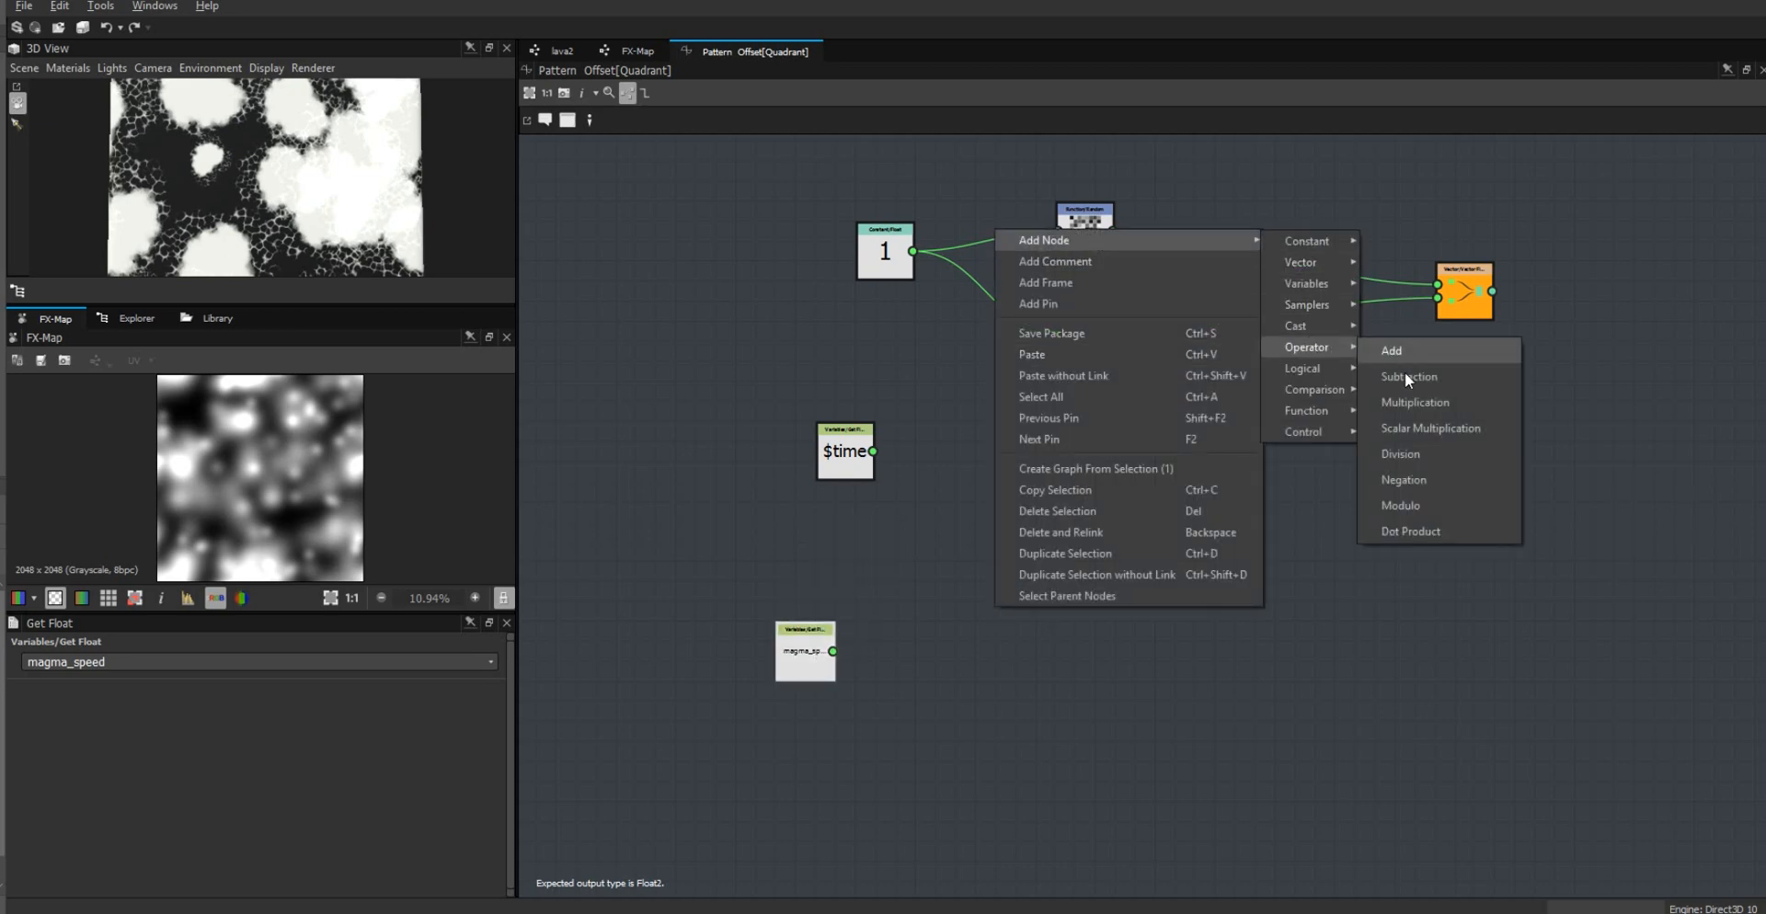
pyautogui.click(1416, 396)
# Step: Add a Constant Float node below the magma_speed node and set its value to 0.01
pyautogui.rightClick(1141, 657)
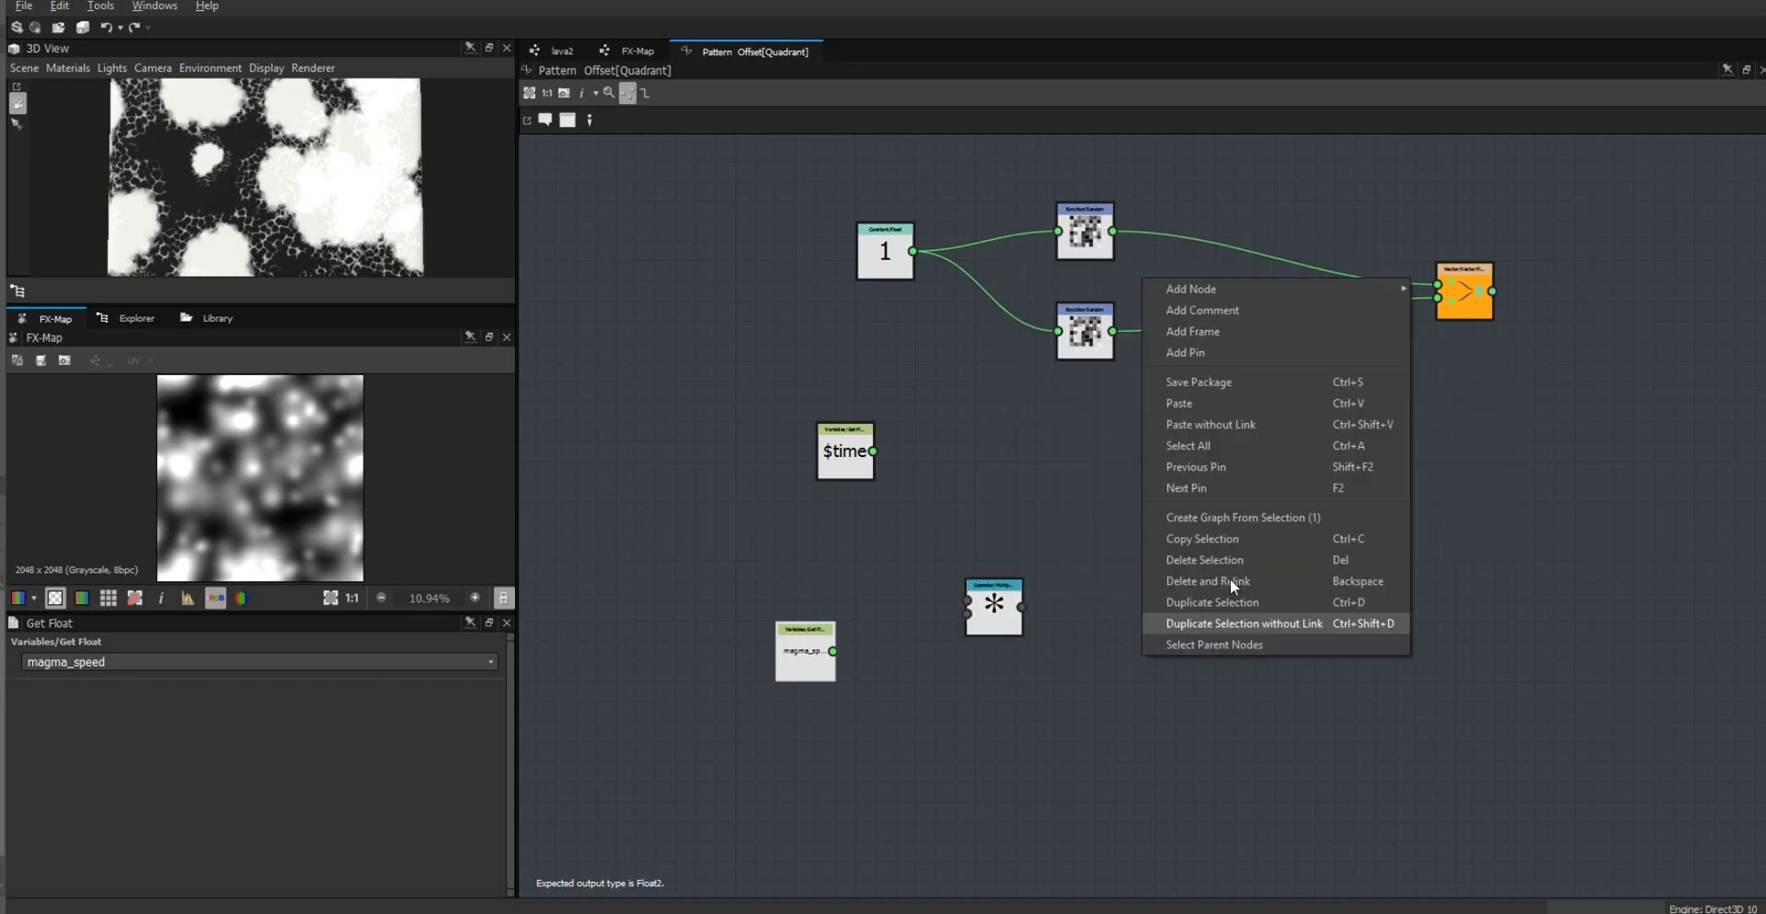
pyautogui.moveTo(1300, 285)
pyautogui.moveTo(1441, 287)
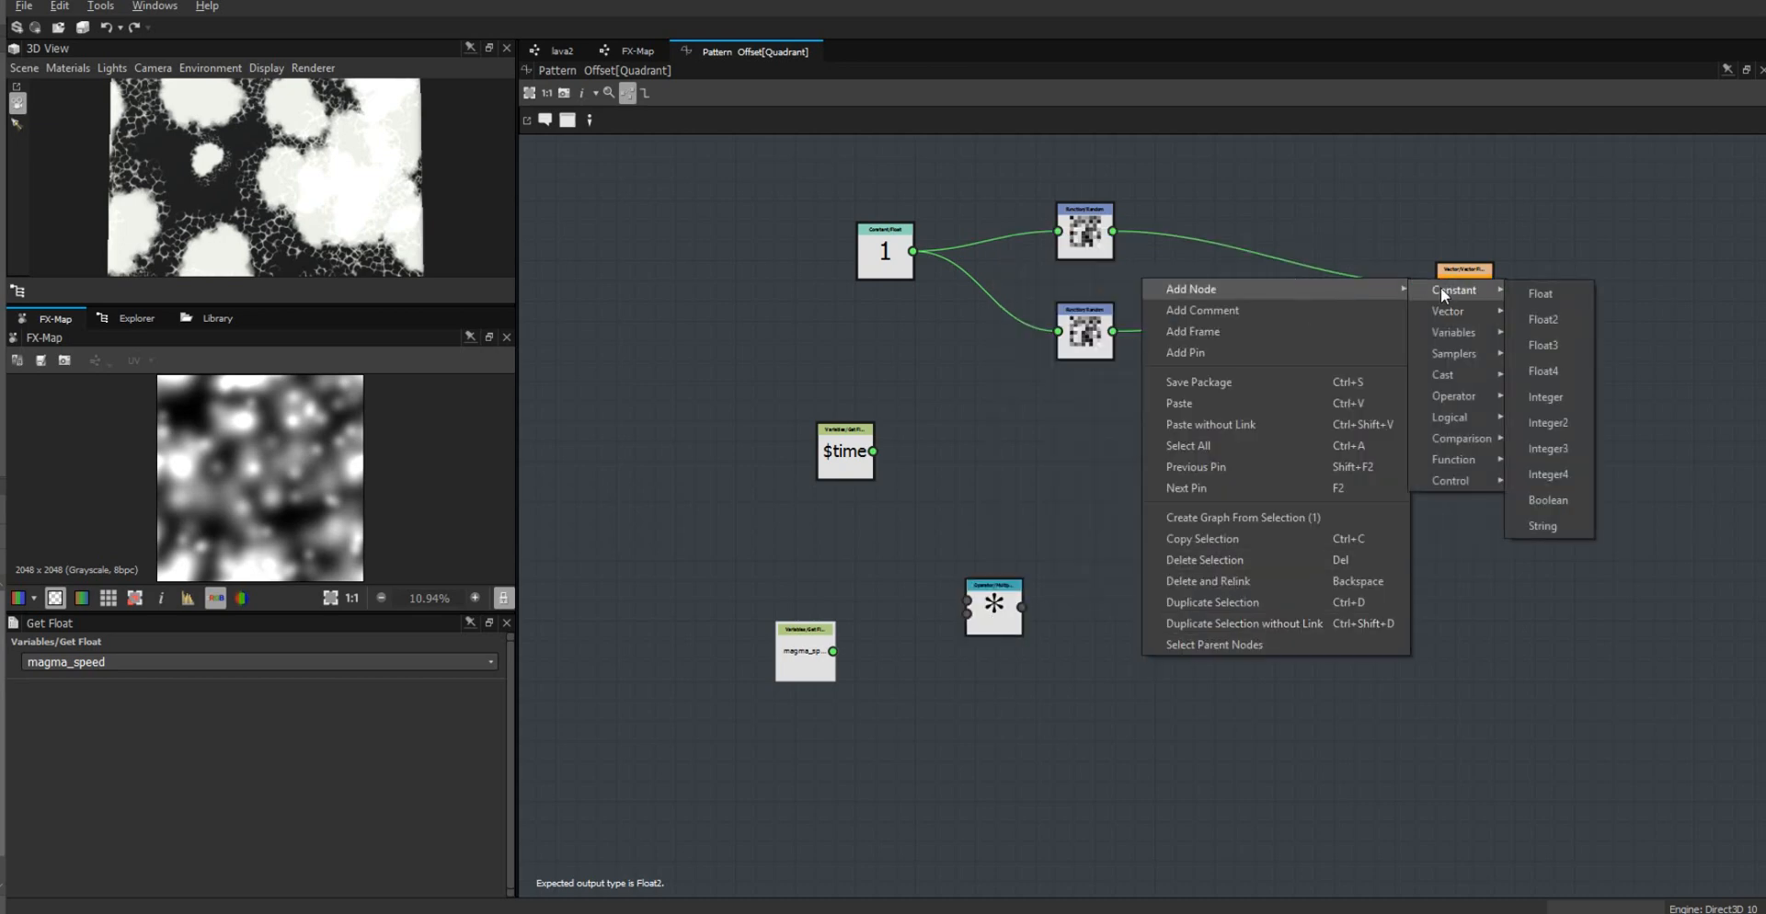
pyautogui.click(1549, 289)
pyautogui.moveTo(1132, 658); pyautogui.dragTo(908, 753)
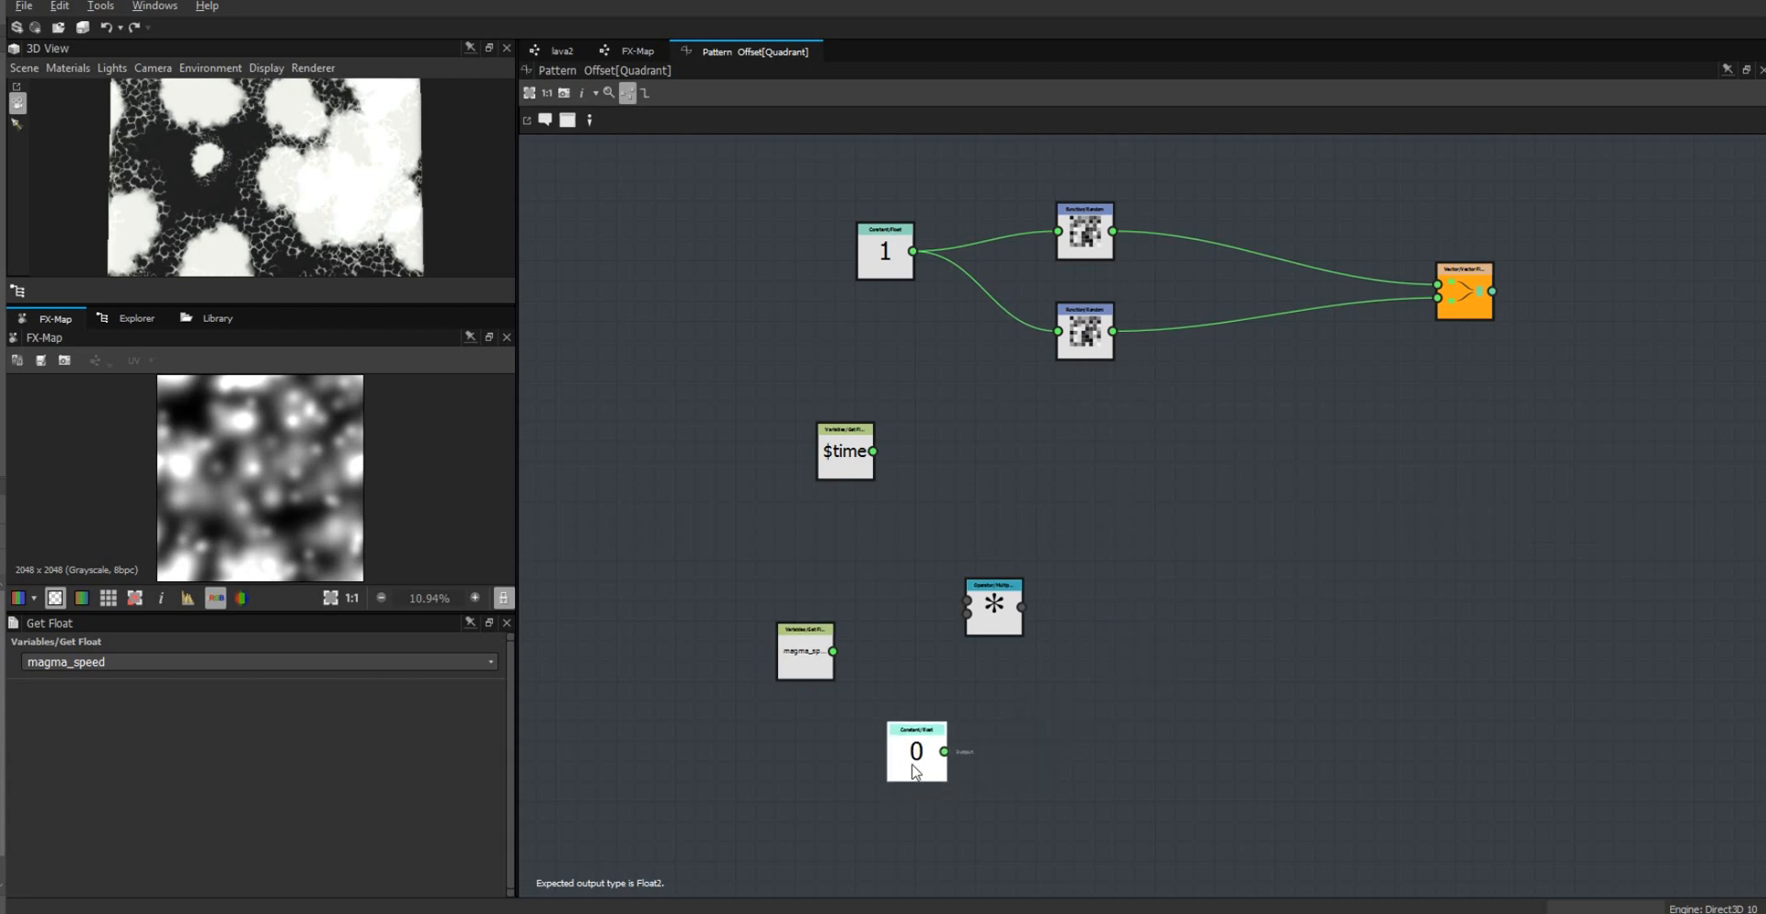
pyautogui.doubleClick(260, 659)
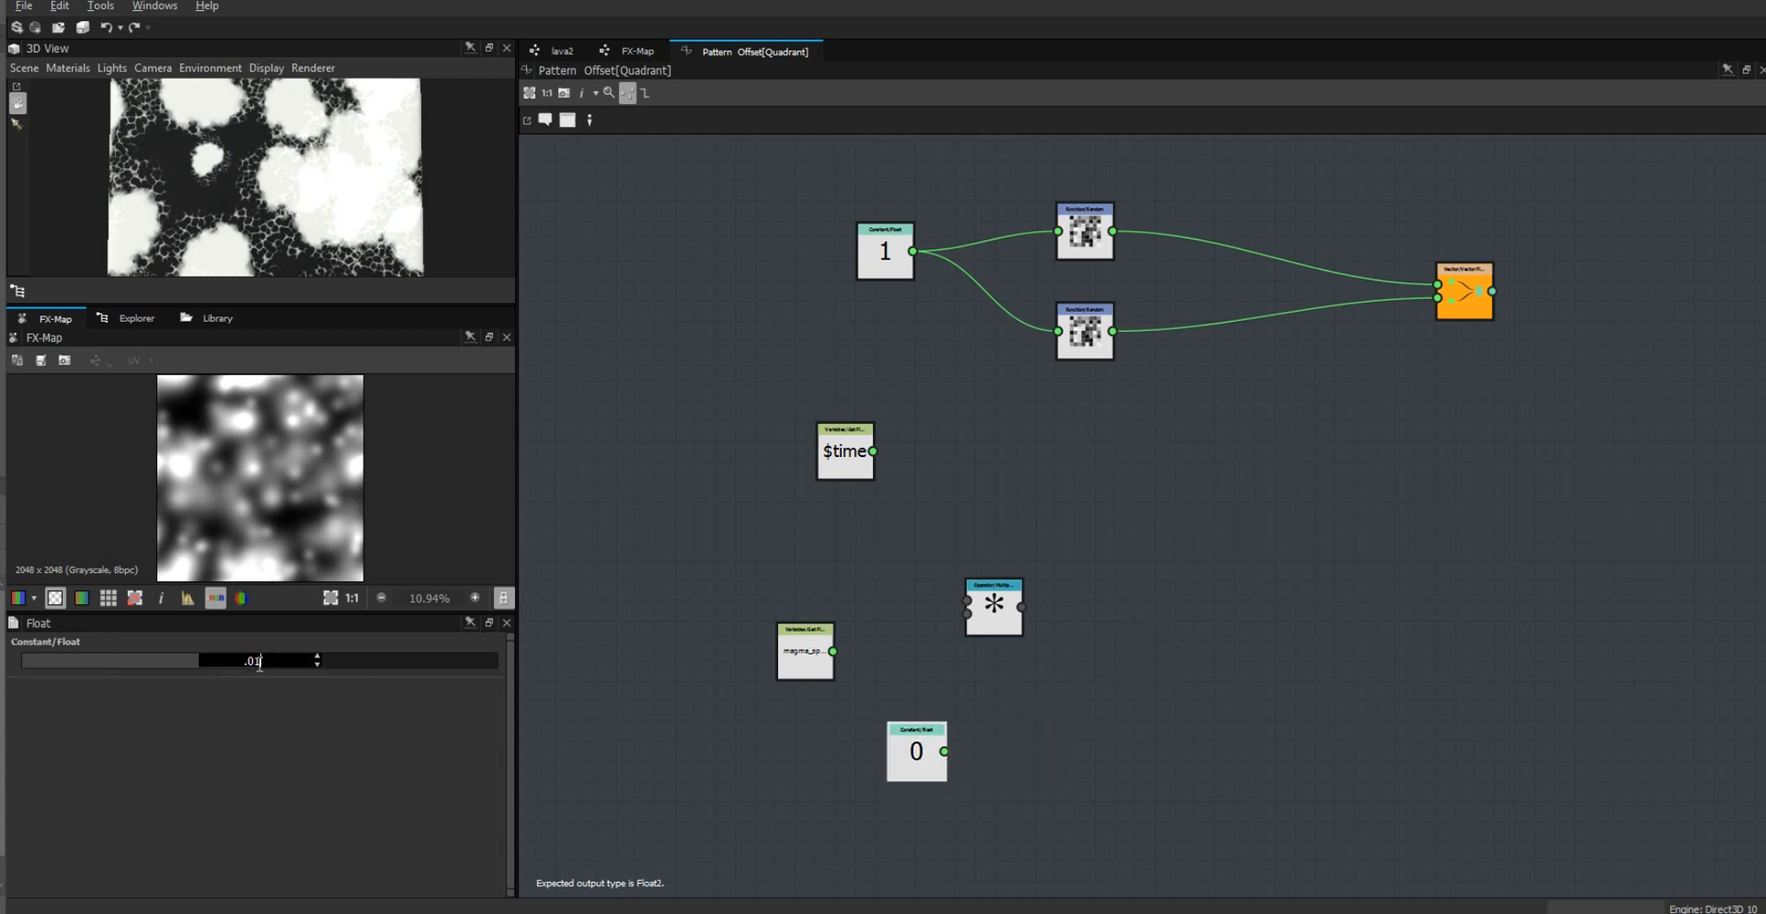
pyautogui.press('Return')
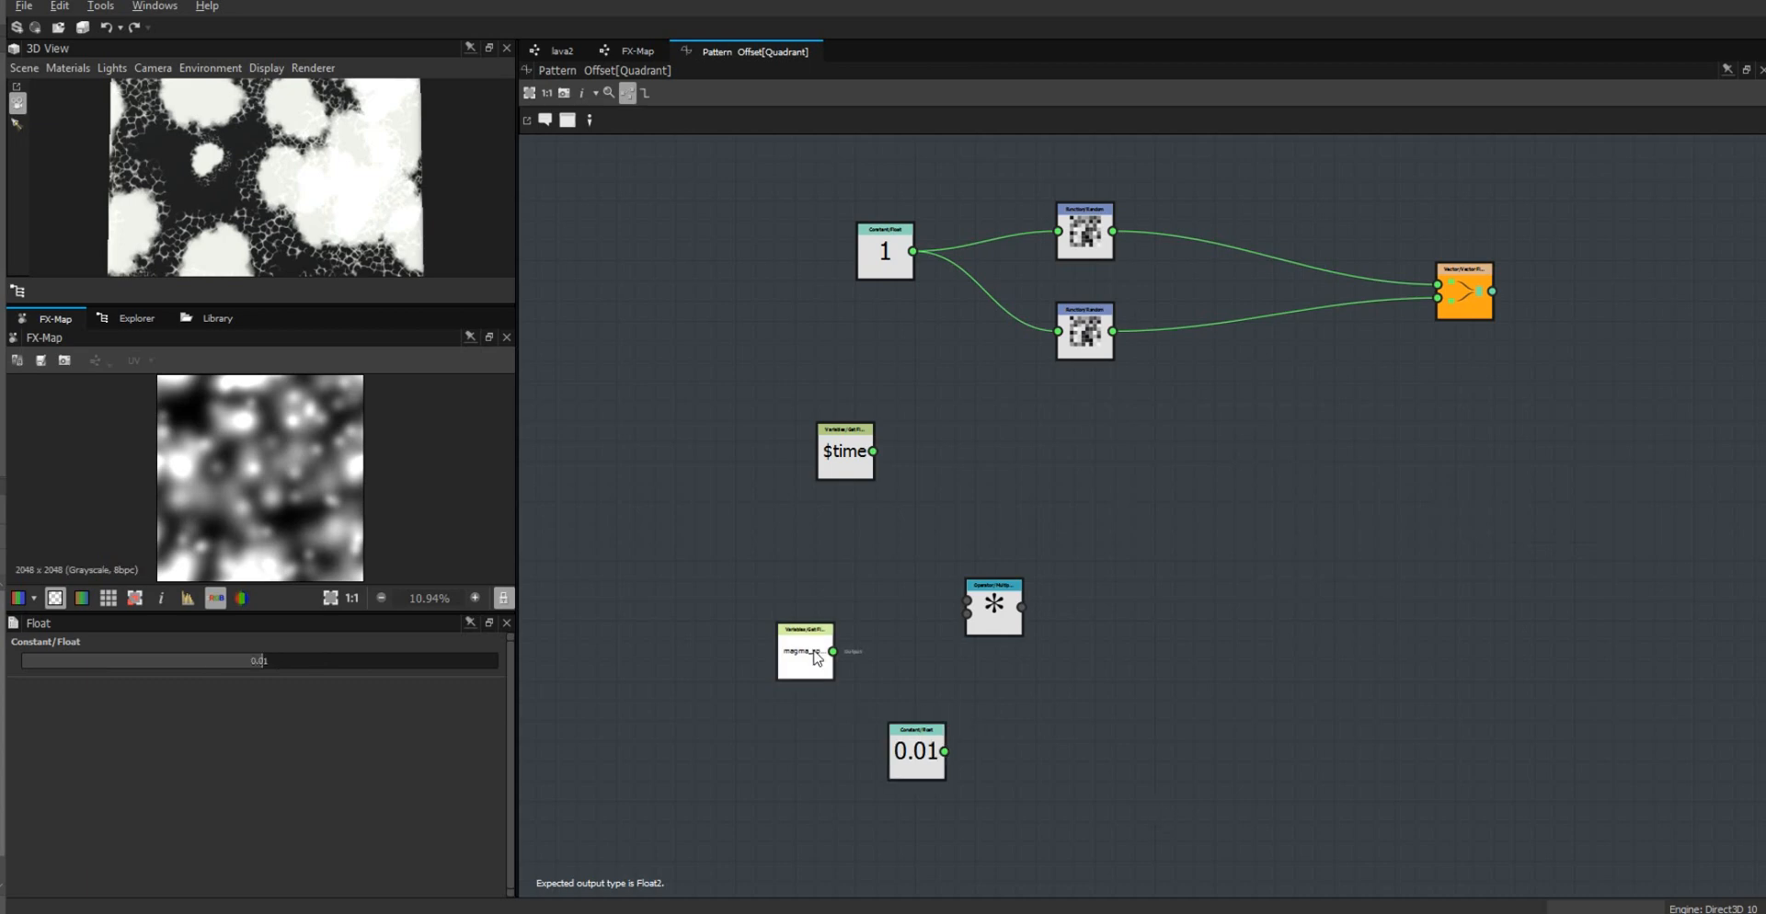
# Step: Connect the magma_speed and 0.01 nodes to the Multiplication node's two inputs and tidy their layout
pyautogui.moveTo(806, 655); pyautogui.dragTo(806, 616)
pyautogui.click(924, 756)
pyautogui.moveTo(925, 756); pyautogui.dragTo(966, 613)
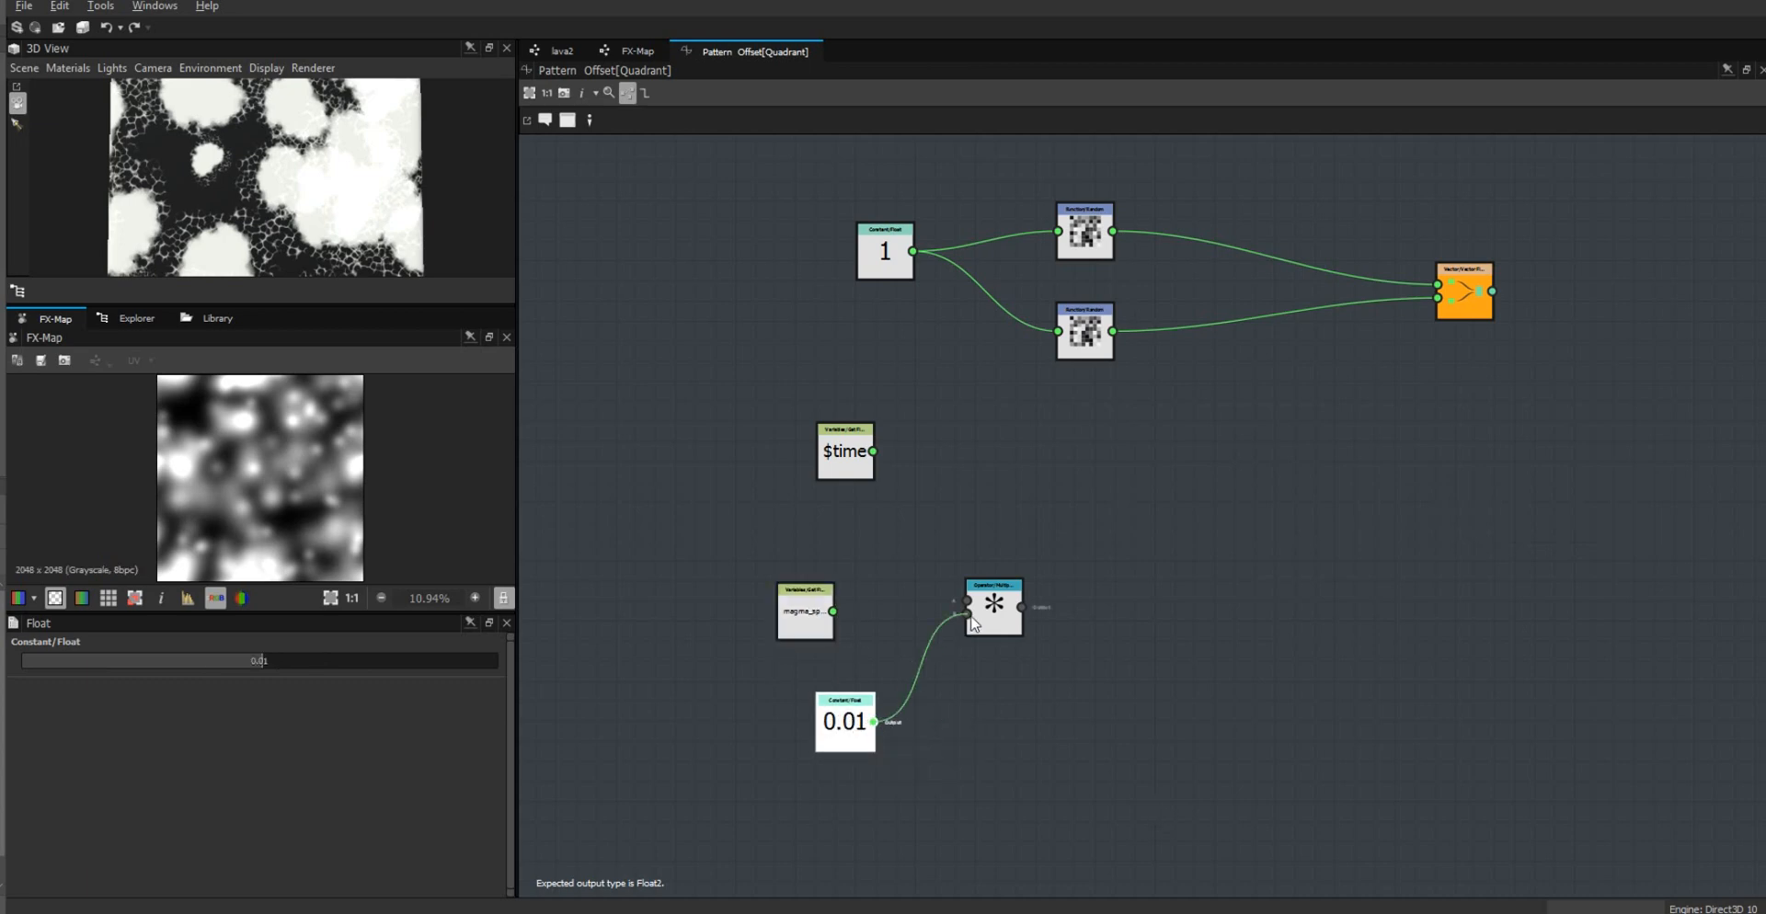
pyautogui.moveTo(834, 611); pyautogui.dragTo(967, 601)
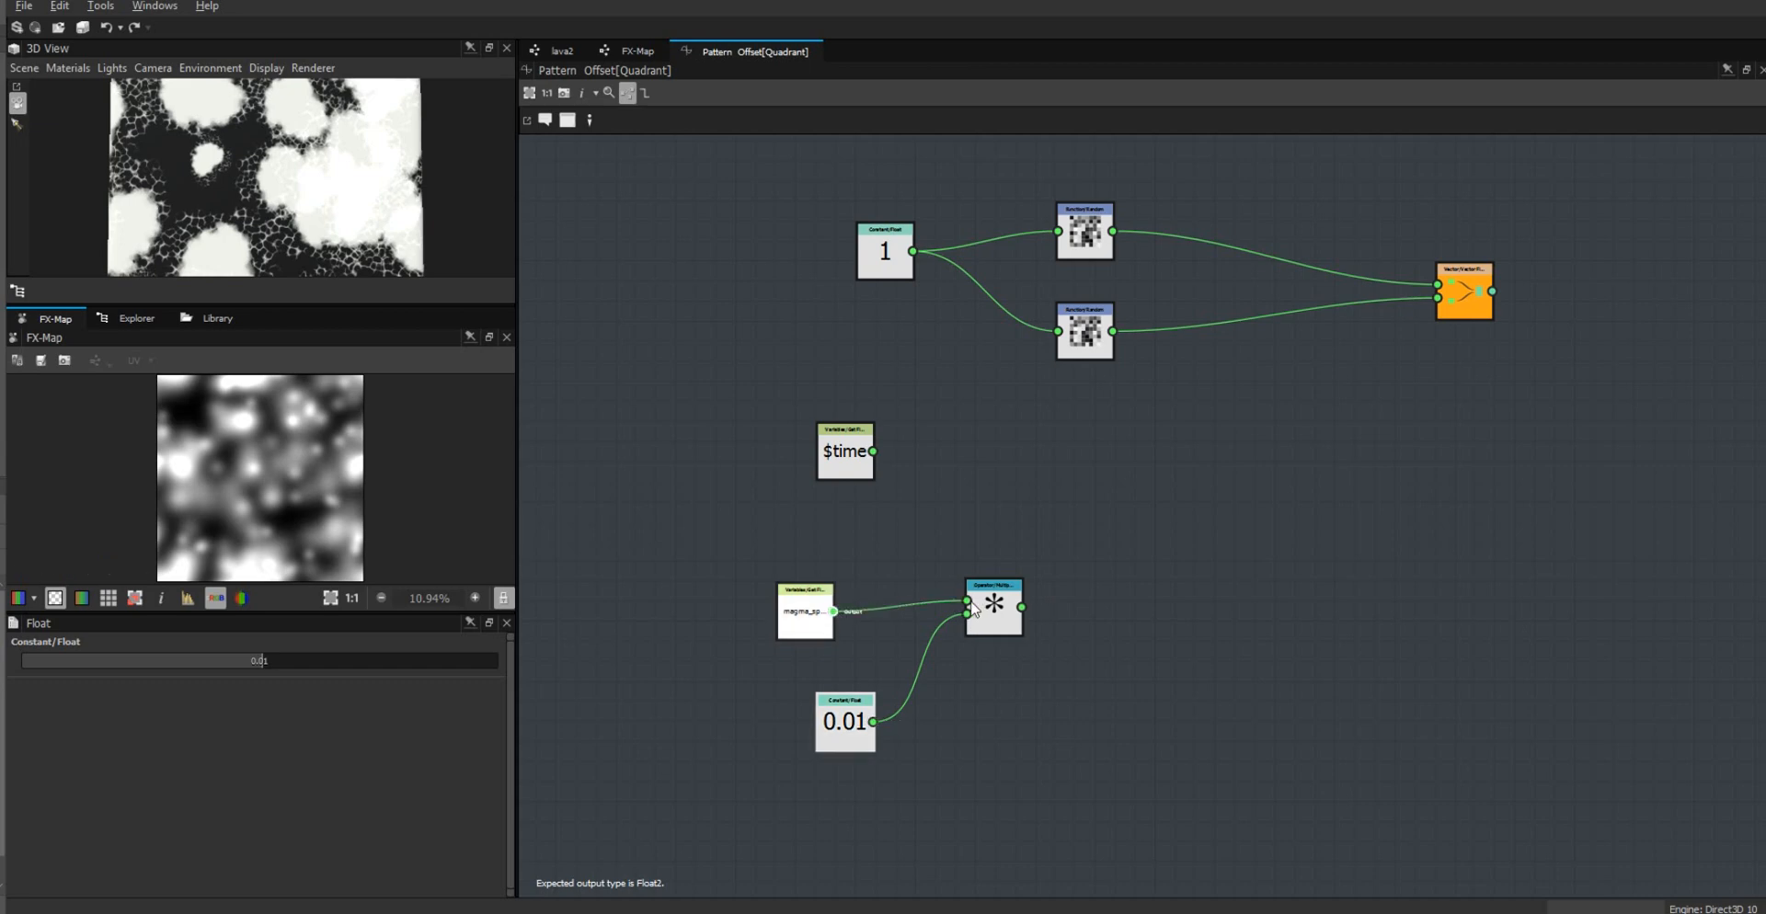
pyautogui.moveTo(810, 623); pyautogui.dragTo(848, 642)
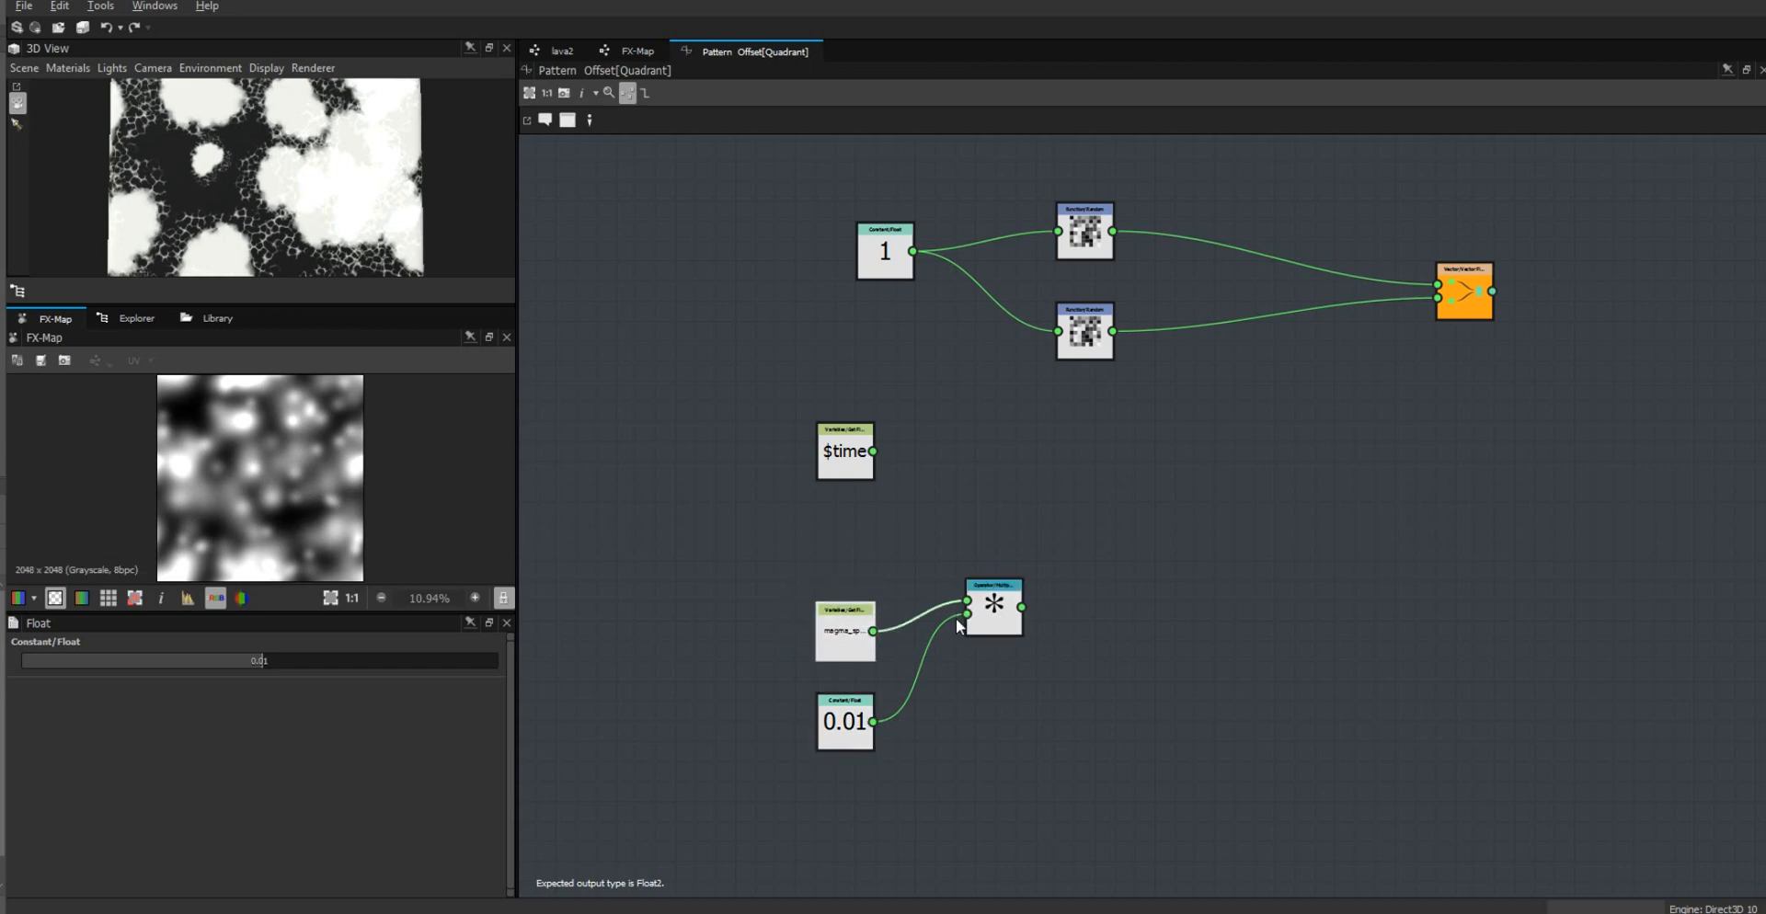
pyautogui.moveTo(1005, 618); pyautogui.dragTo(995, 602)
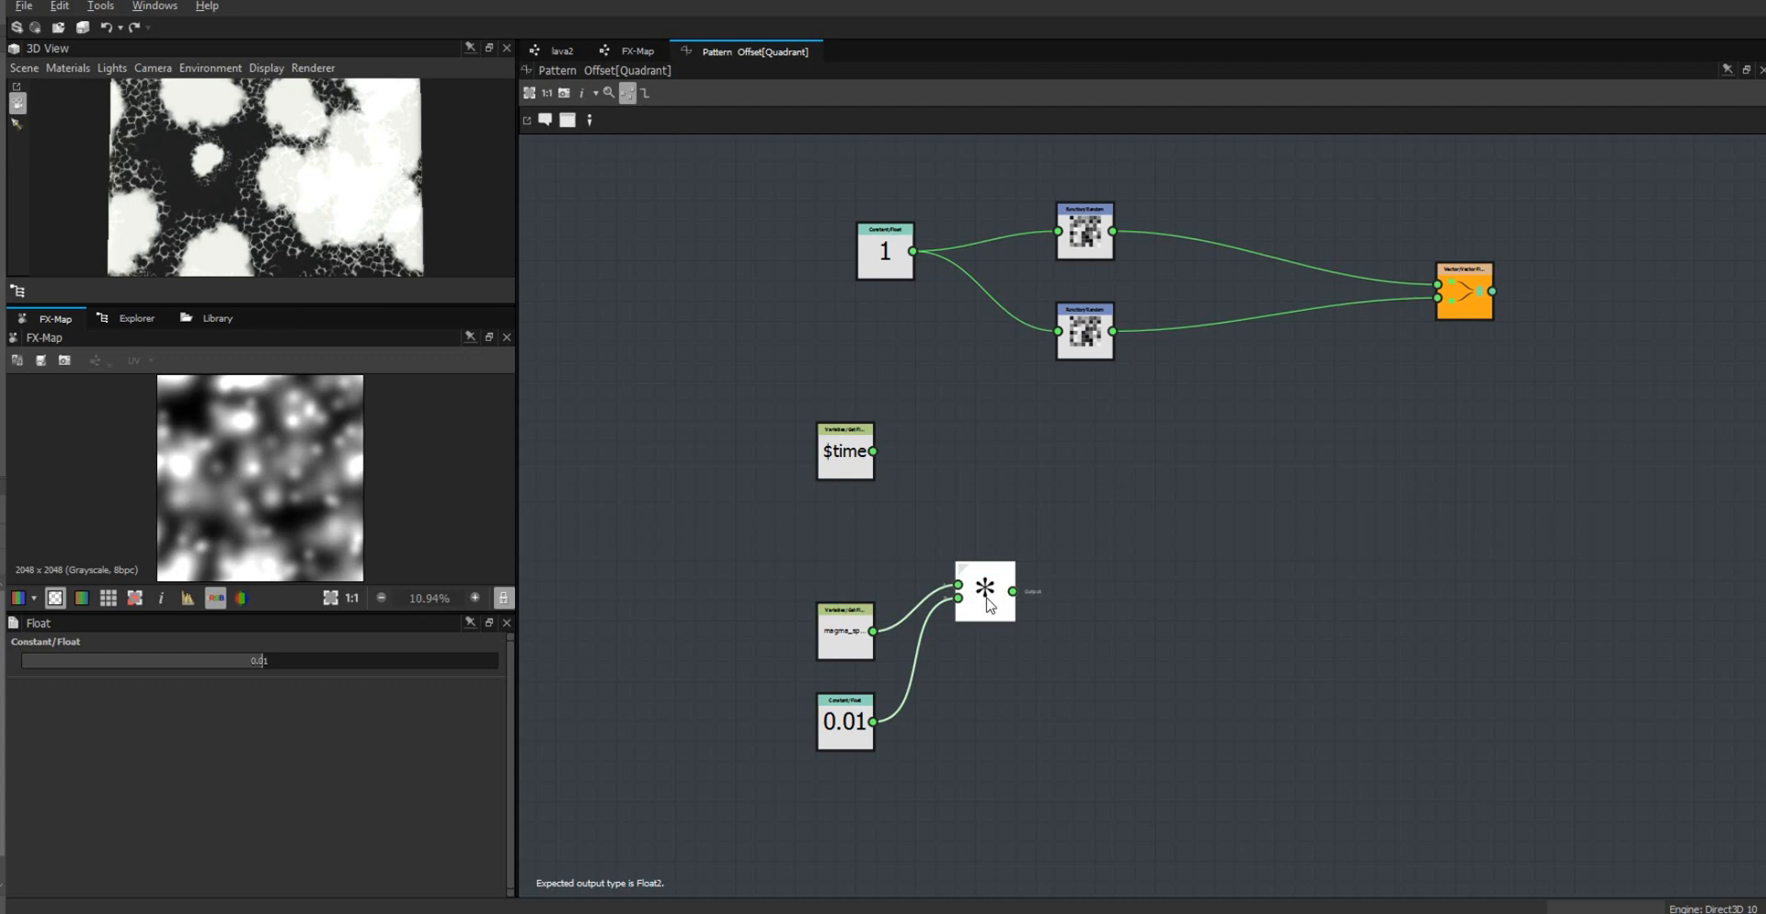
# Step: Duplicate the Multiplication node, feed the copy with $time and the magma_speed product, and arrange these nodes compactly
pyautogui.click(989, 604)
pyautogui.hotkey('ctrl', 'd')
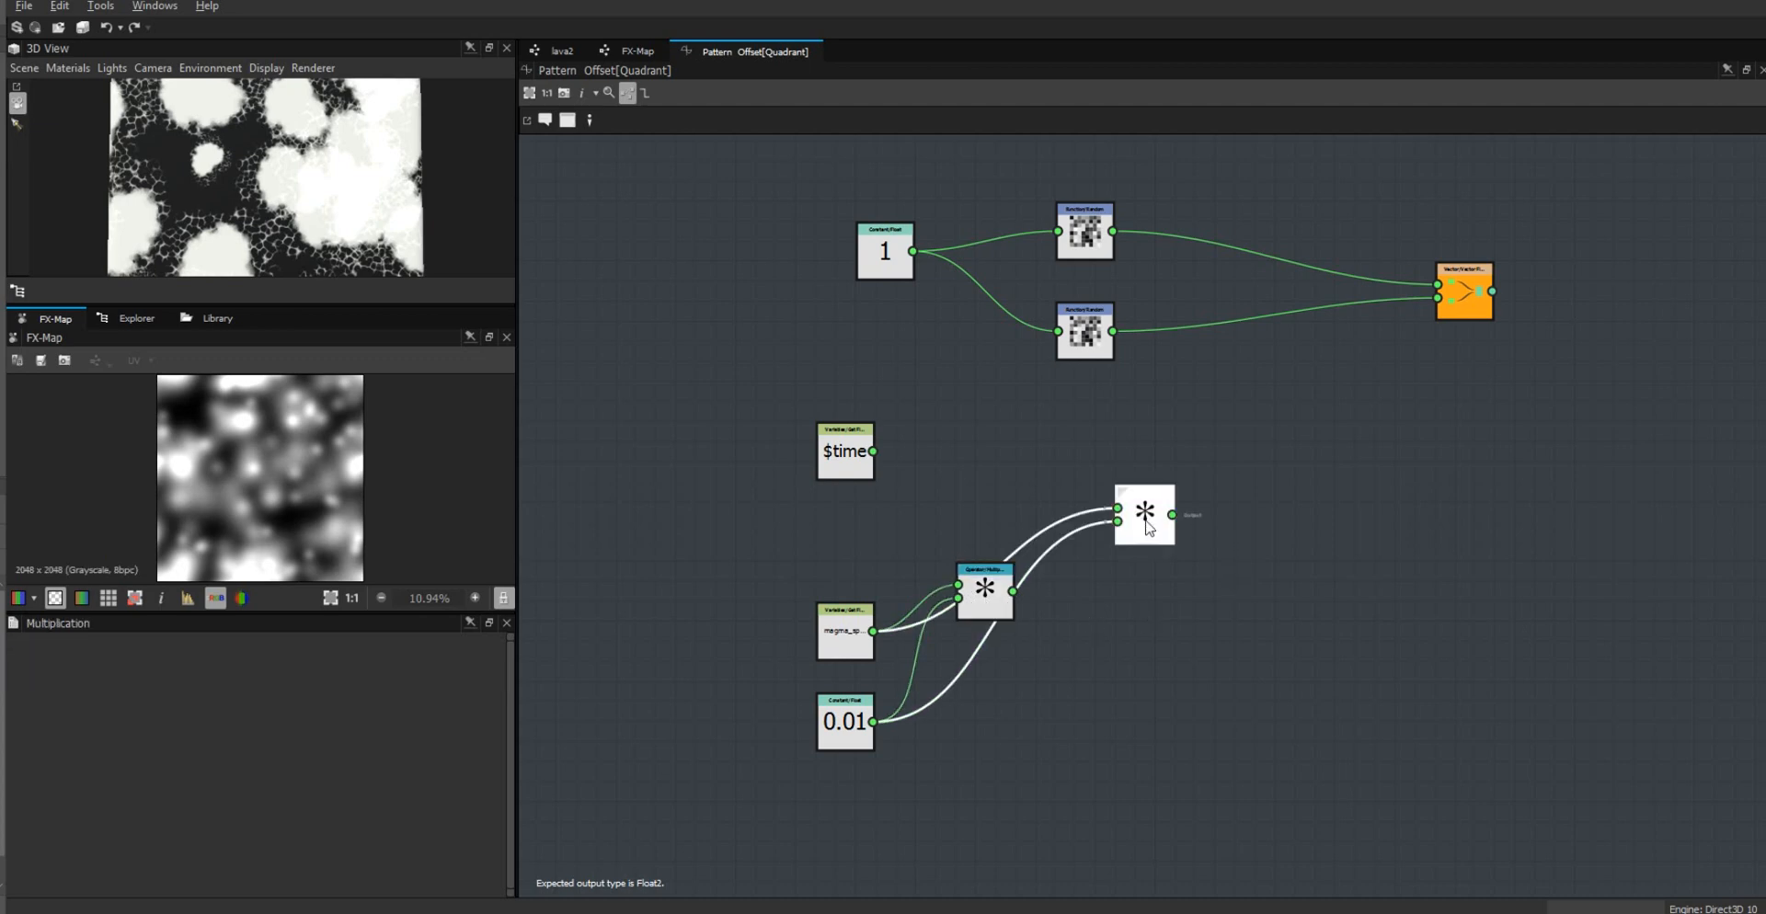
pyautogui.moveTo(1147, 522); pyautogui.dragTo(1109, 501)
pyautogui.moveTo(872, 451); pyautogui.dragTo(1078, 484)
pyautogui.moveTo(1008, 598); pyautogui.dragTo(947, 667)
pyautogui.moveTo(1114, 497); pyautogui.dragTo(1034, 558)
pyautogui.moveTo(840, 477); pyautogui.dragTo(843, 561)
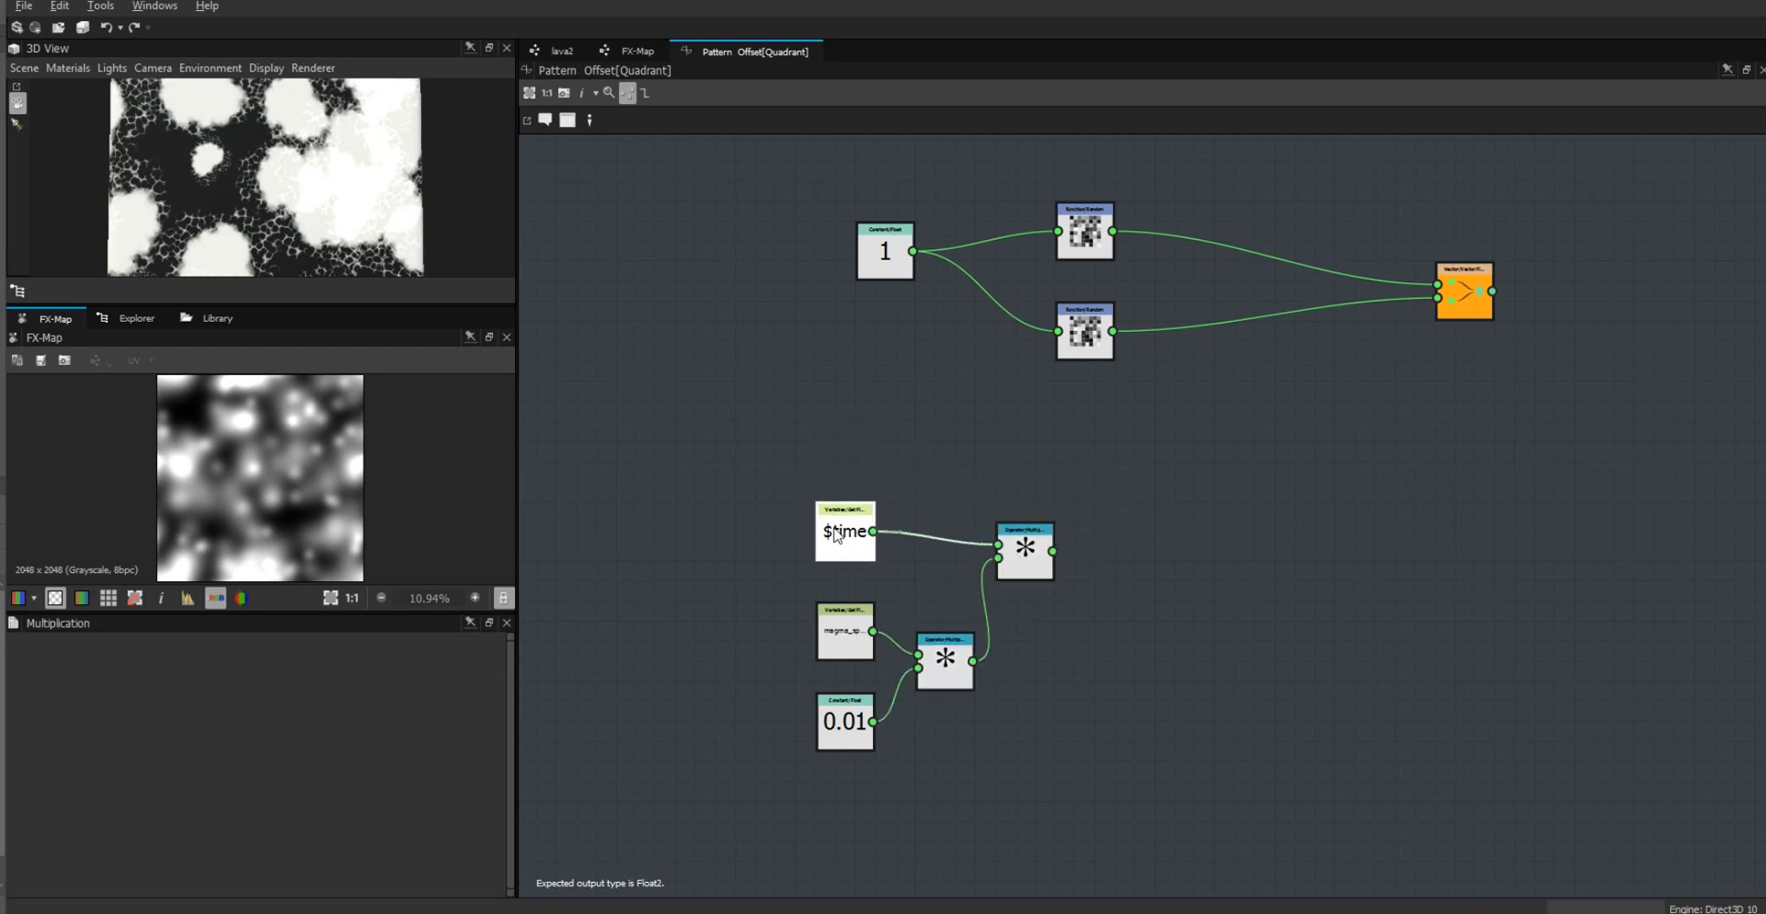
pyautogui.moveTo(1025, 563); pyautogui.dragTo(984, 583)
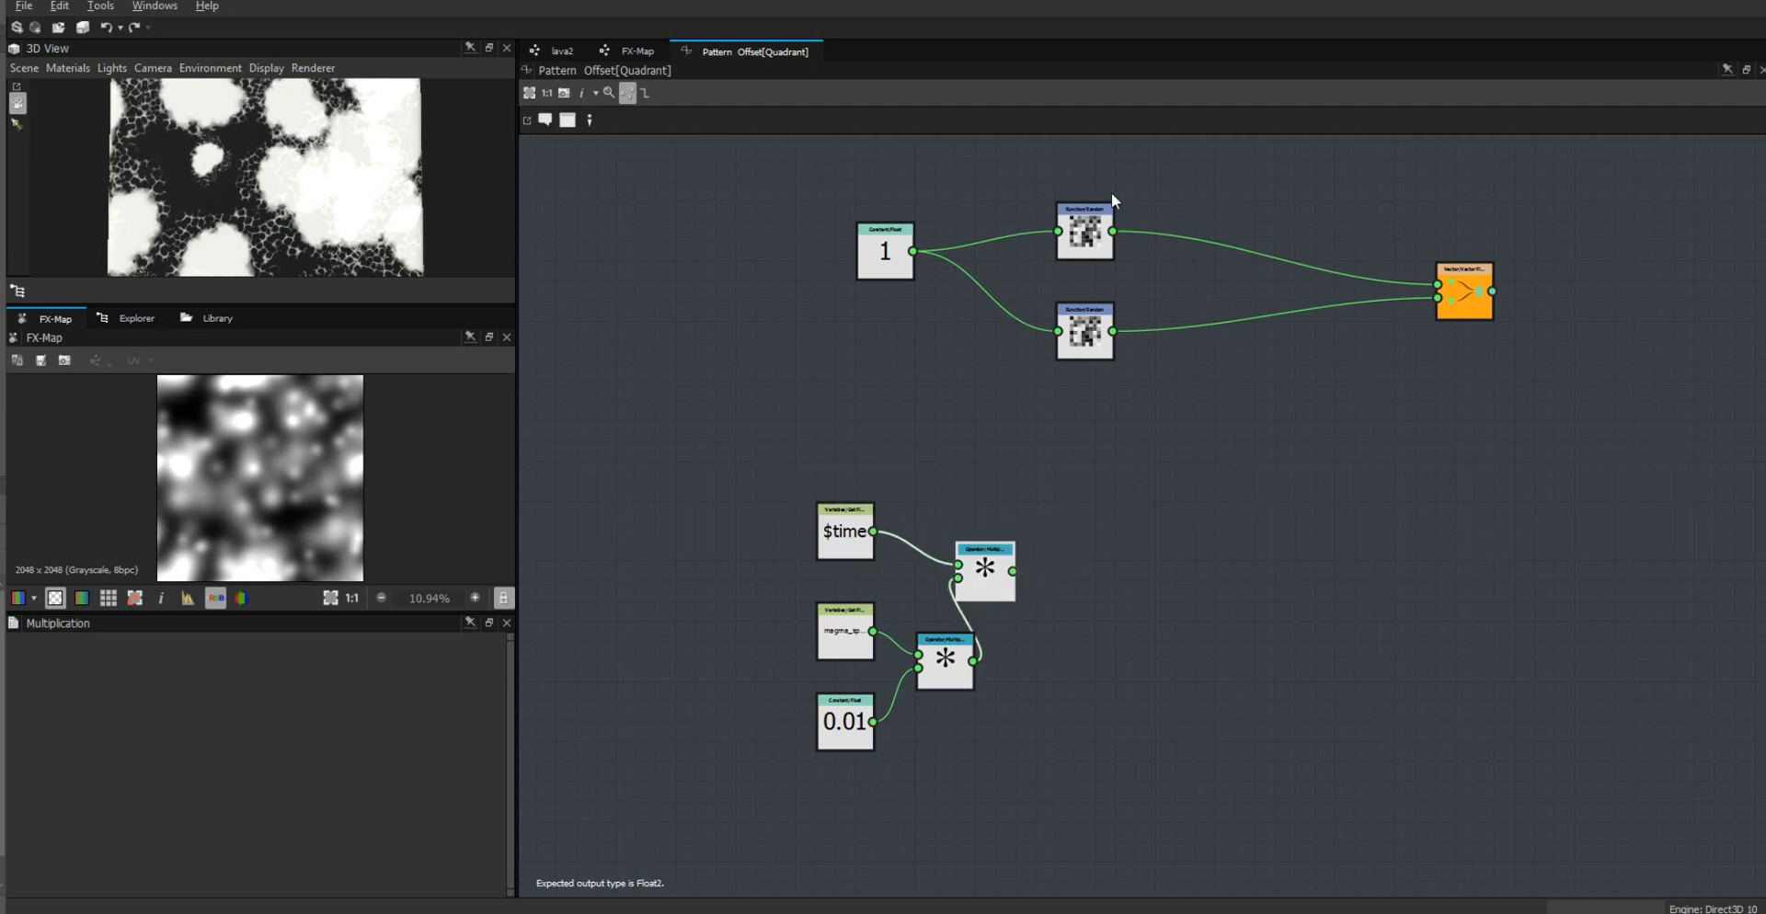
# Step: Shift the two Random nodes closer to the Constant Float and add two Multiplication nodes between them and the Vector Float2
pyautogui.moveTo(1093, 224); pyautogui.dragTo(1054, 203)
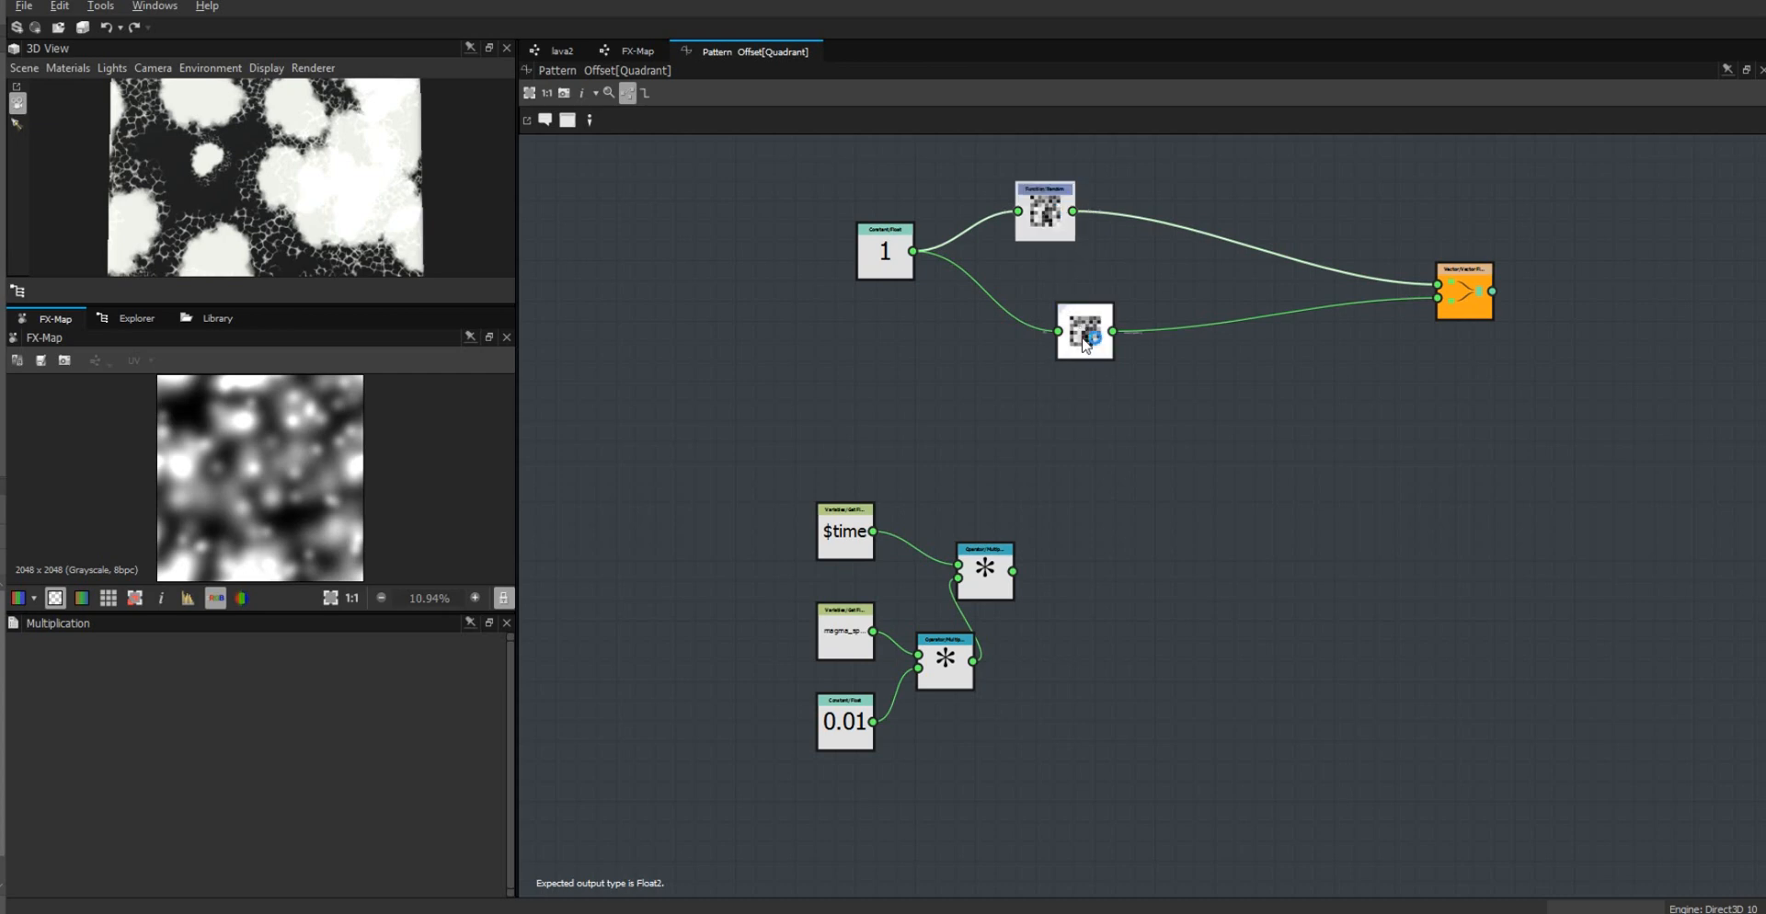
pyautogui.moveTo(1085, 345); pyautogui.dragTo(1046, 345)
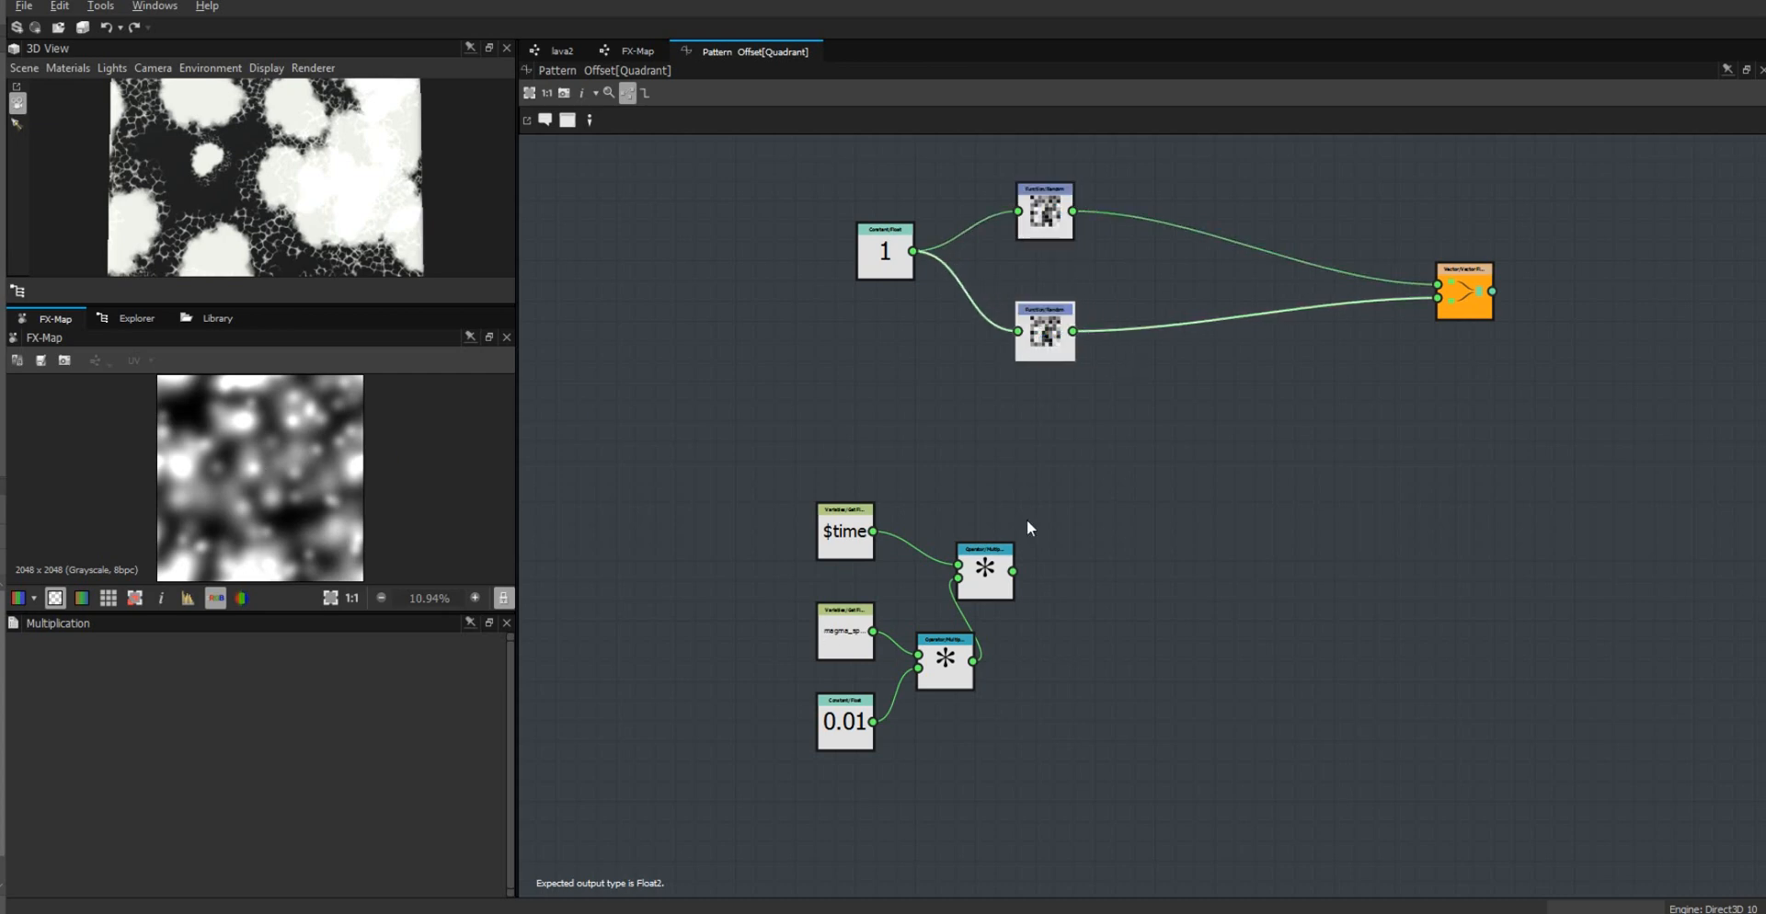
pyautogui.rightClick(1251, 353)
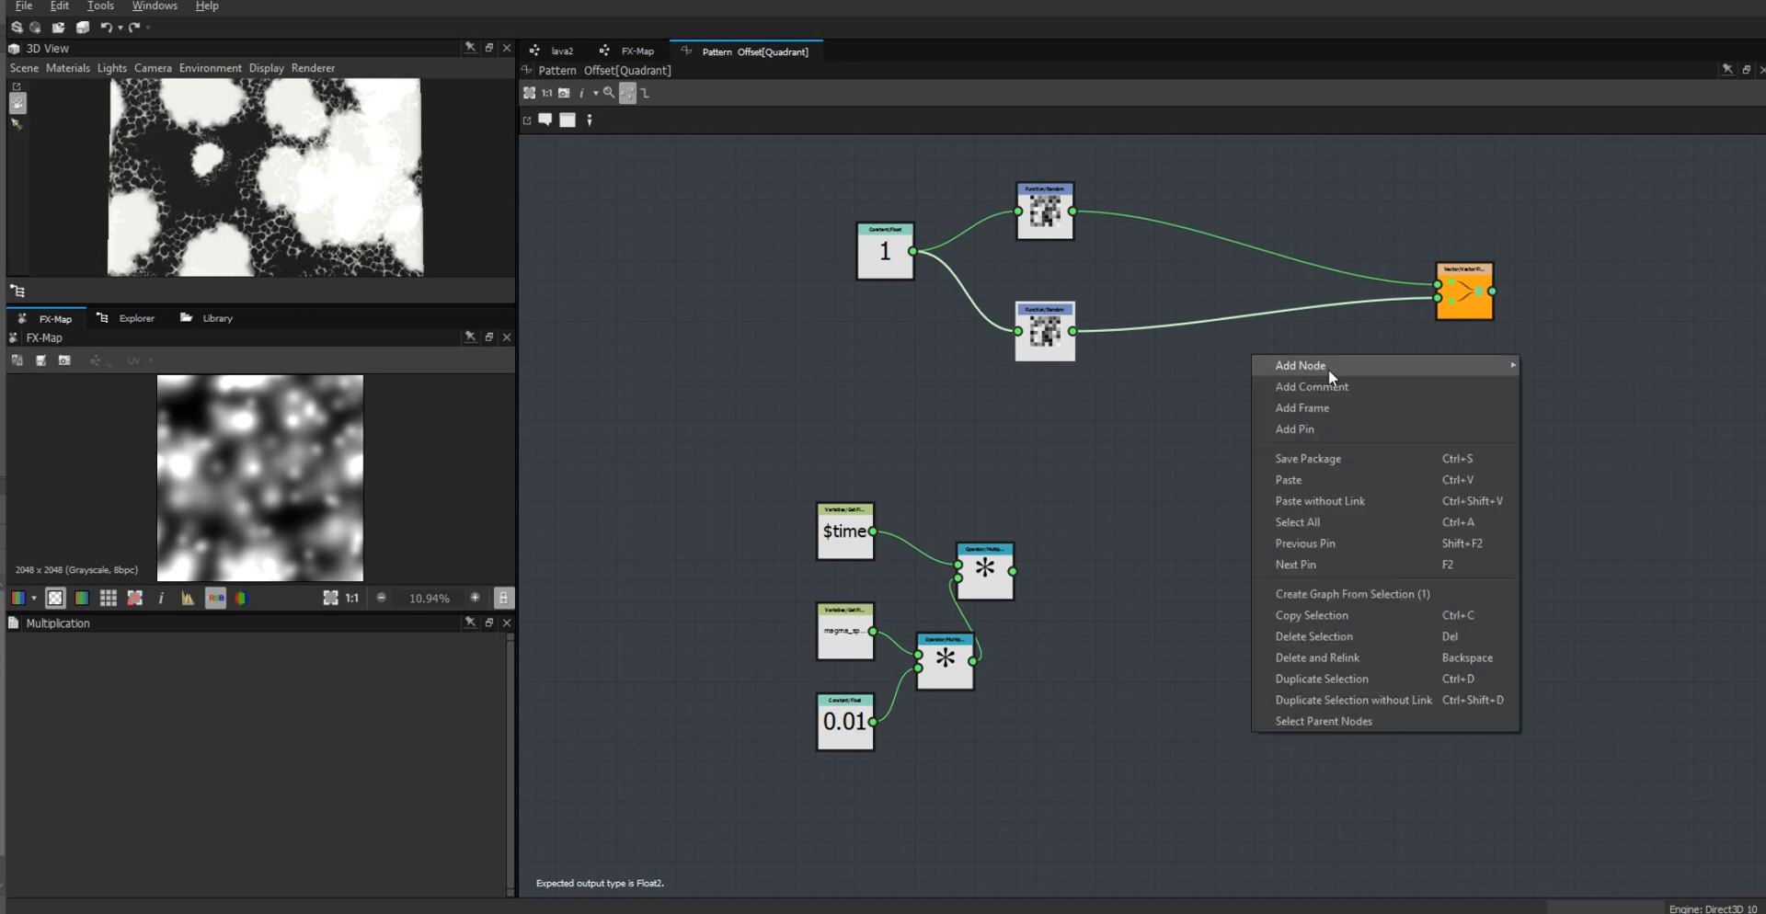
pyautogui.moveTo(1328, 368)
pyautogui.moveTo(1602, 471)
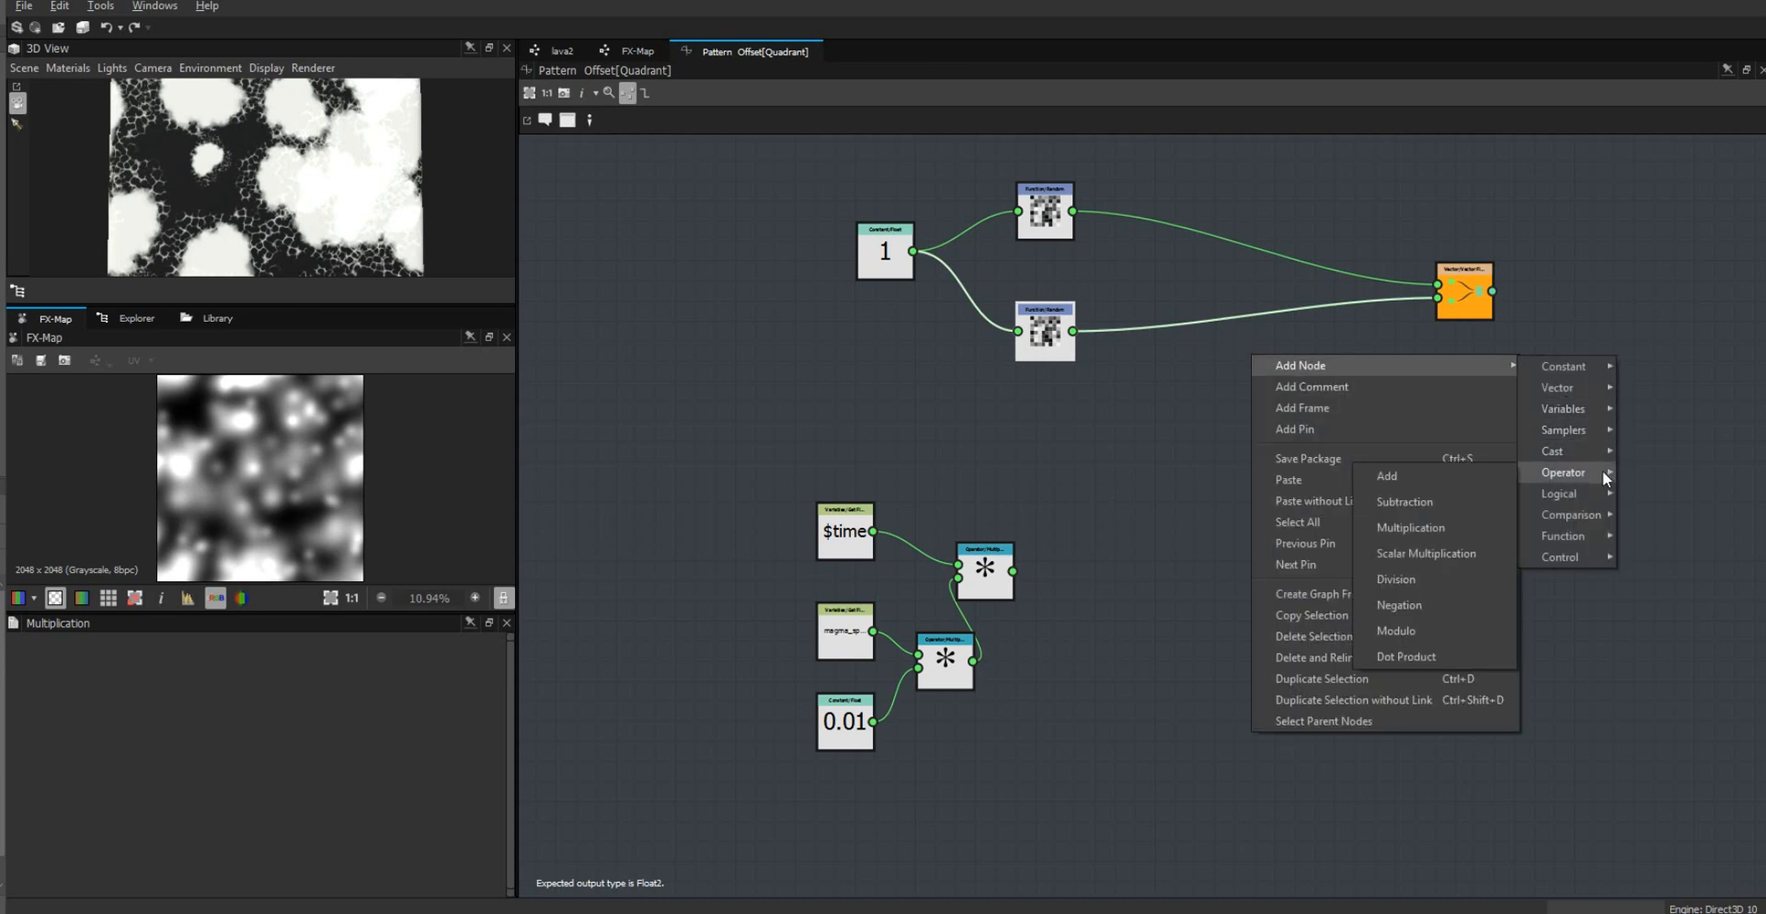
pyautogui.click(1442, 536)
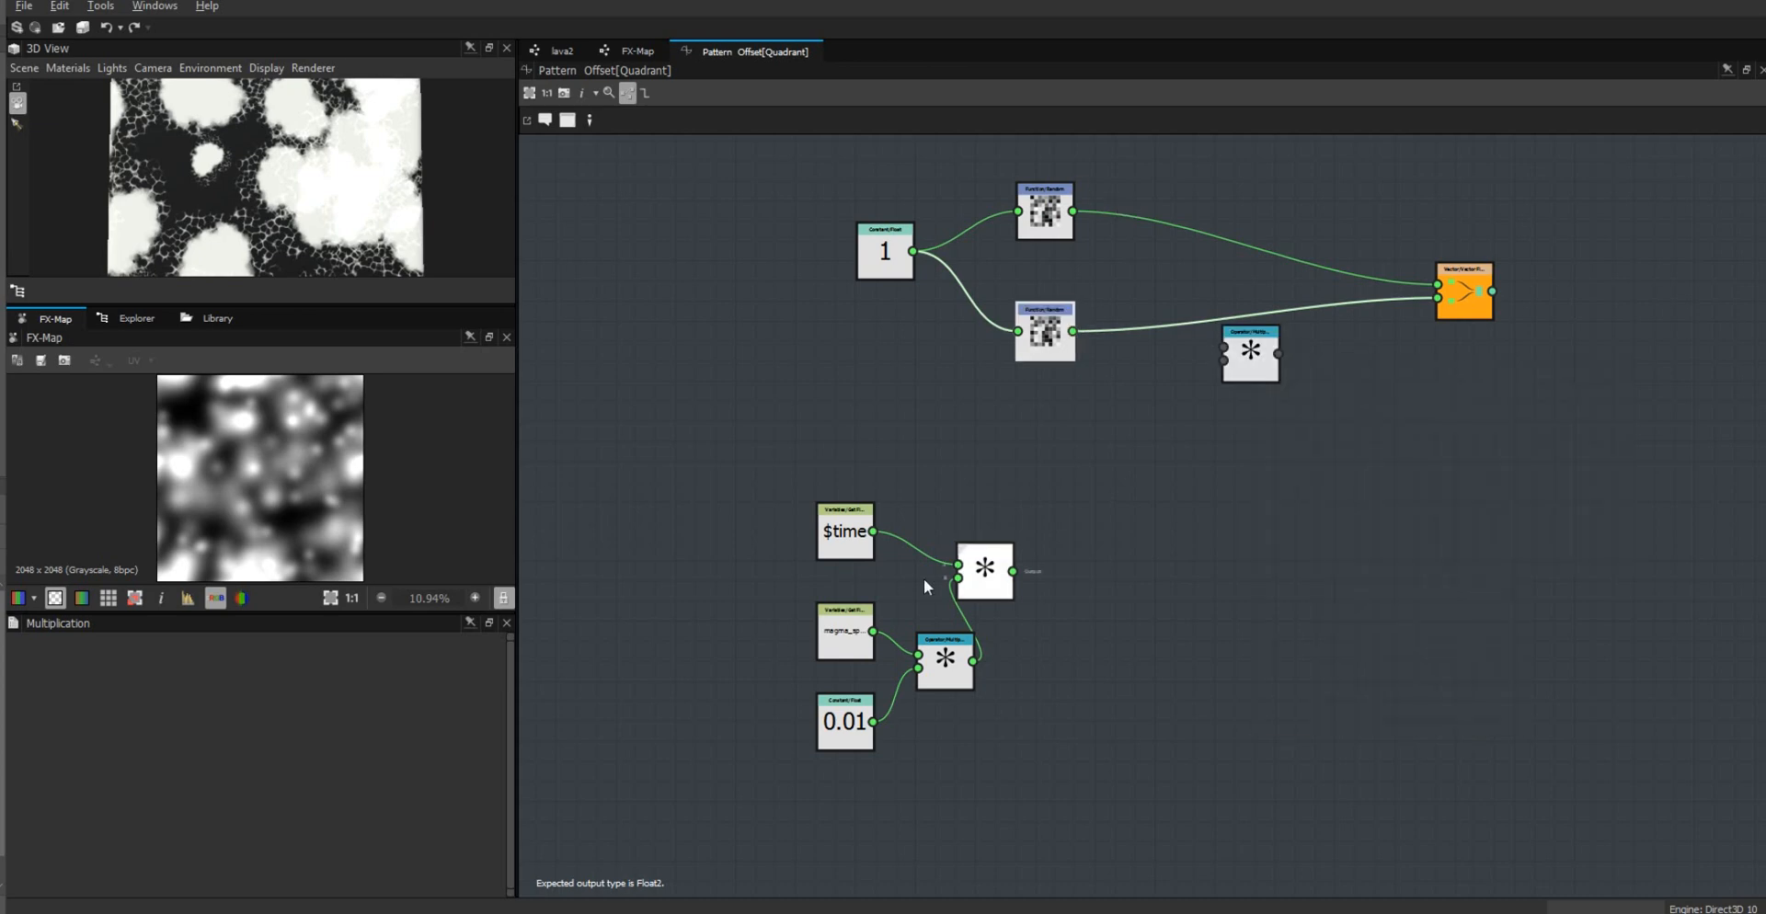
pyautogui.click(1251, 364)
pyautogui.hotkey('ctrl', 'd')
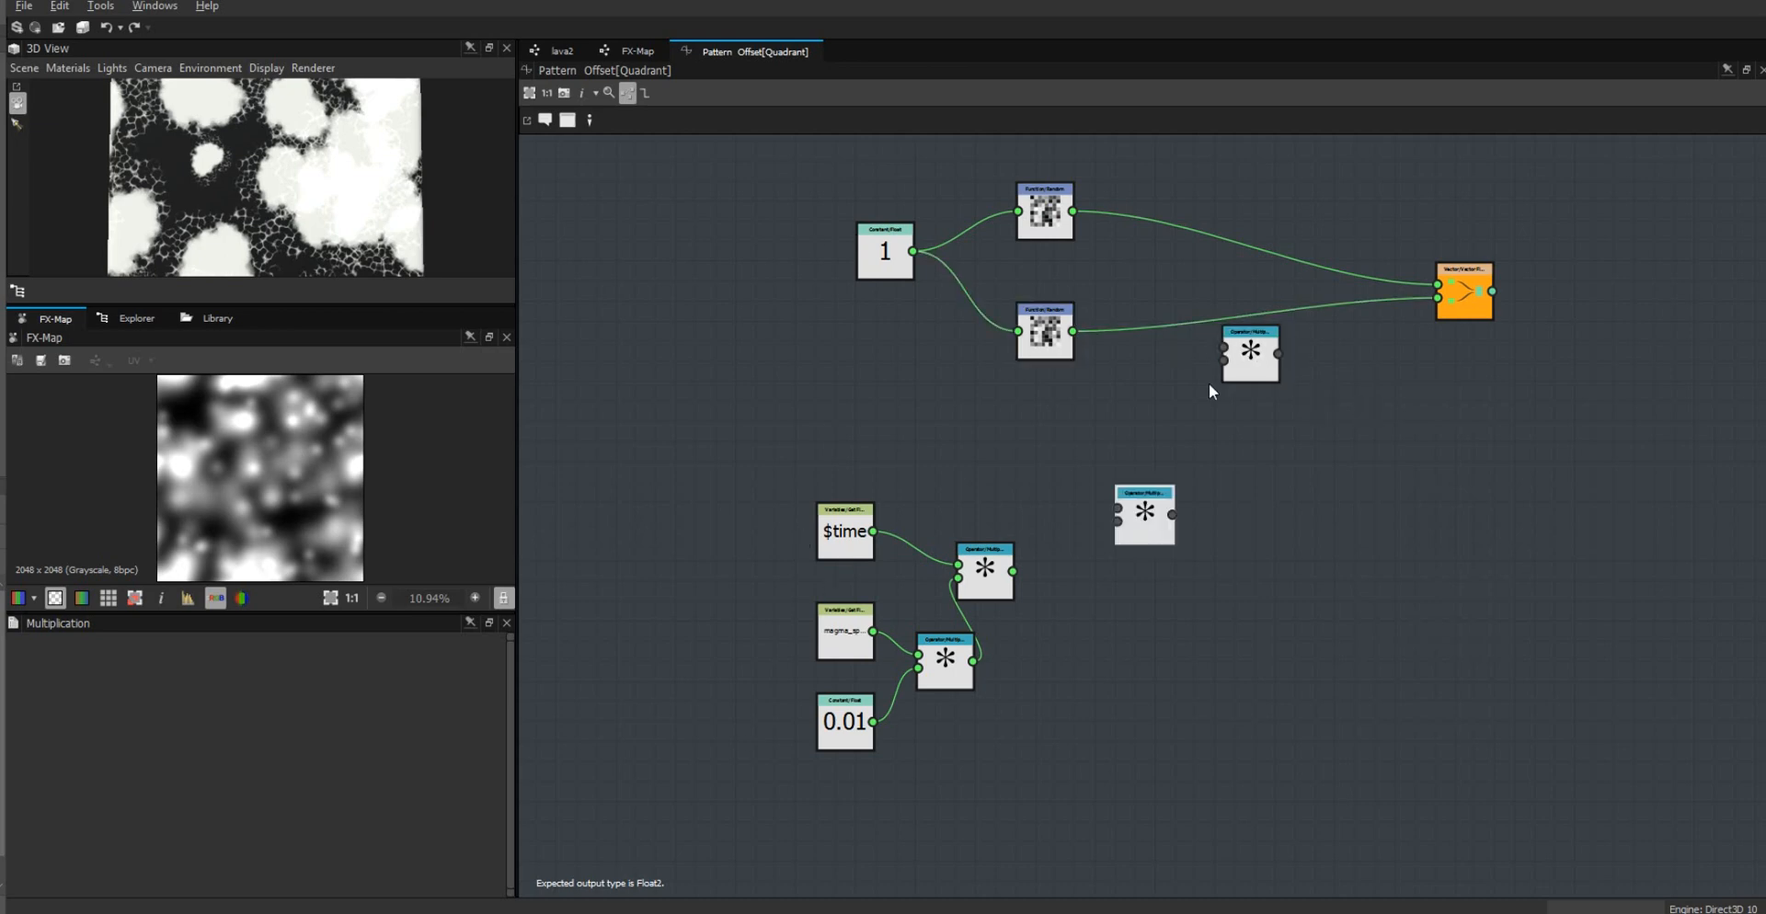
# Step: Place one new Multiplication node beside each Random node, multiplying that node's output by the $time product
pyautogui.moveTo(1246, 363); pyautogui.dragTo(1285, 219)
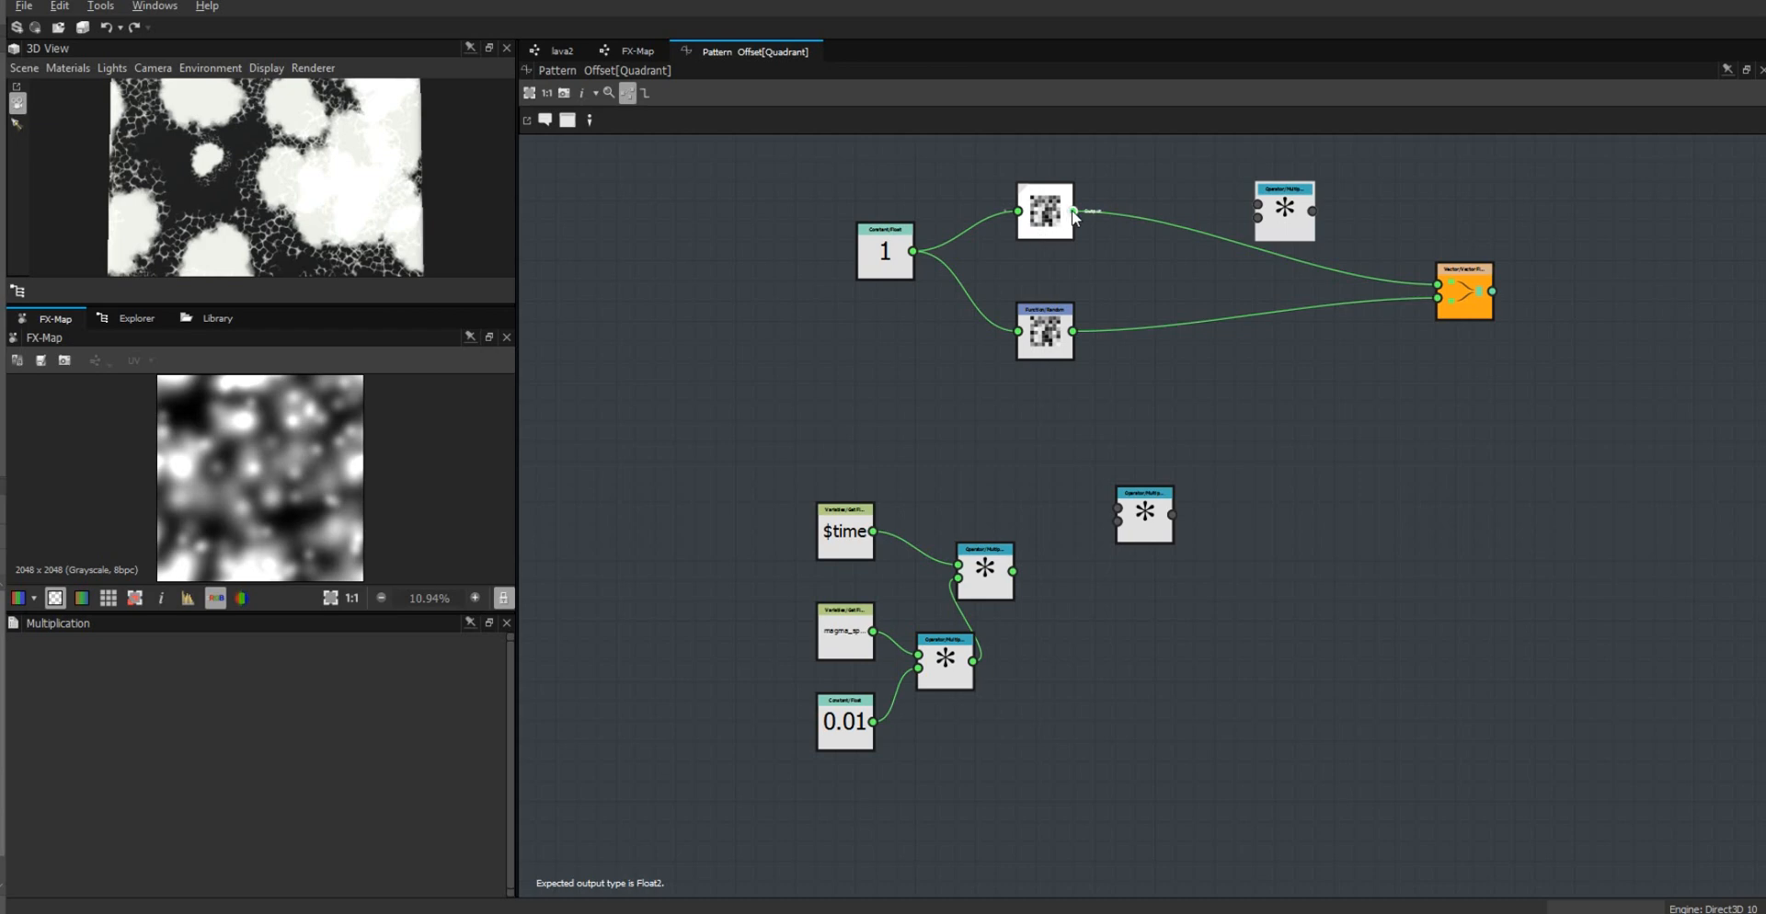
pyautogui.moveTo(1072, 211); pyautogui.dragTo(1258, 205)
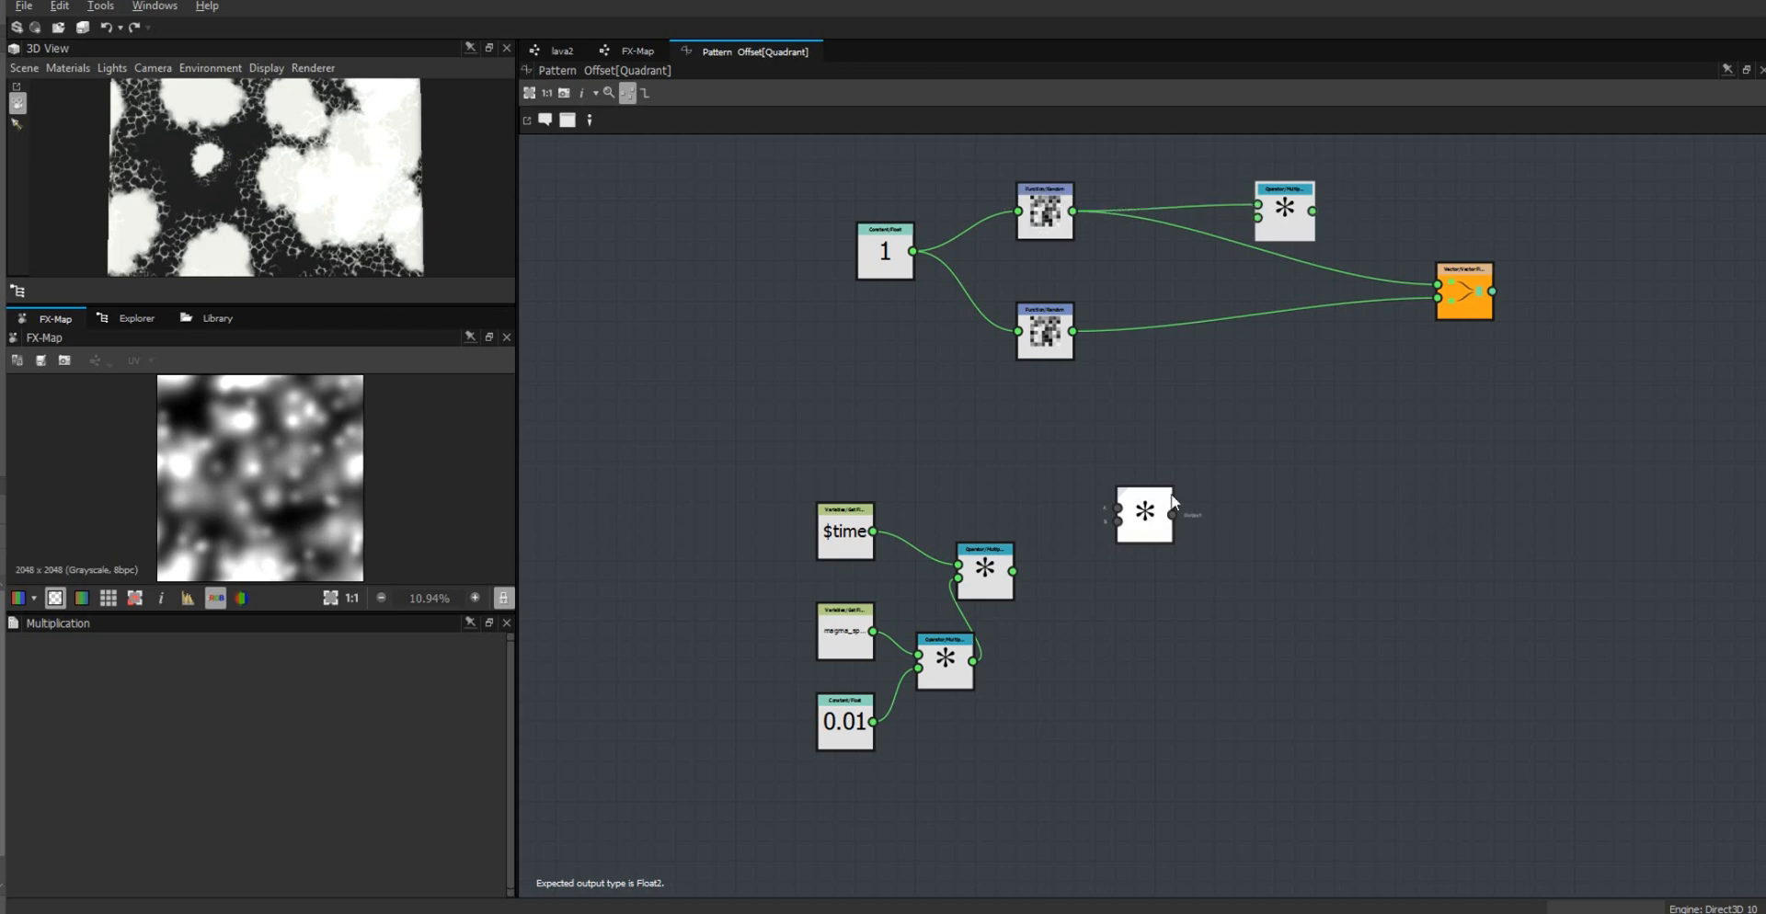
pyautogui.moveTo(1145, 512); pyautogui.dragTo(1265, 401)
pyautogui.moveTo(1072, 332); pyautogui.dragTo(1238, 396)
pyautogui.moveTo(1013, 571); pyautogui.dragTo(1238, 408)
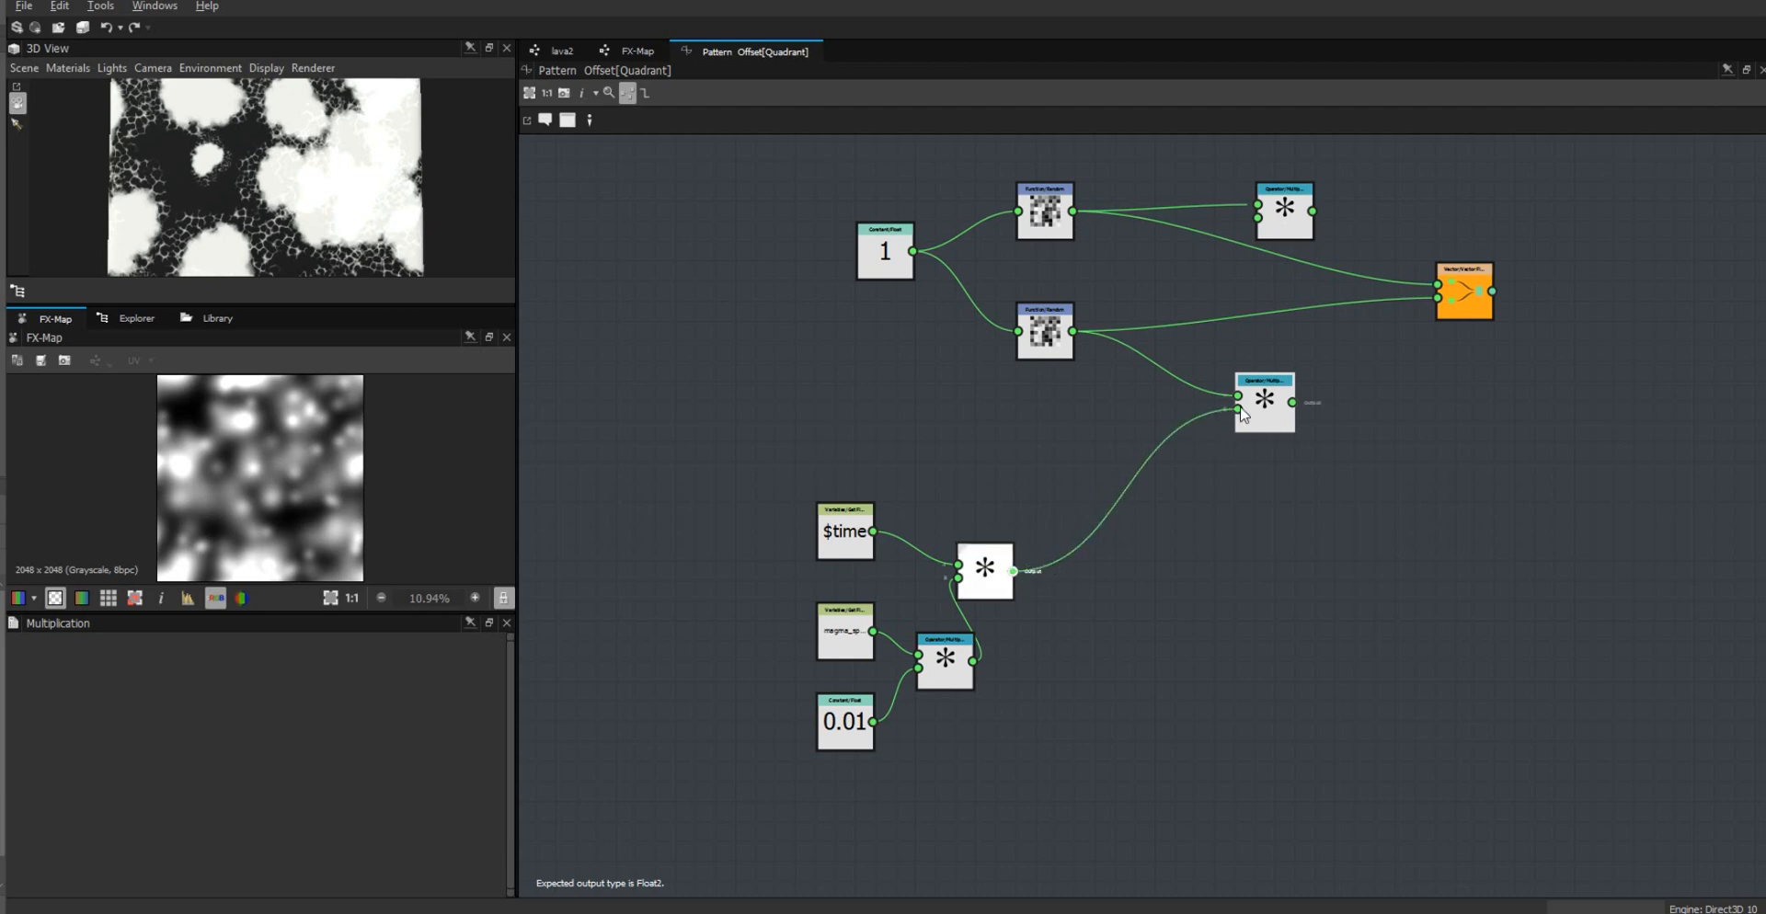
pyautogui.moveTo(1257, 218); pyautogui.dragTo(1235, 267)
pyautogui.moveTo(1015, 557); pyautogui.dragTo(1013, 572)
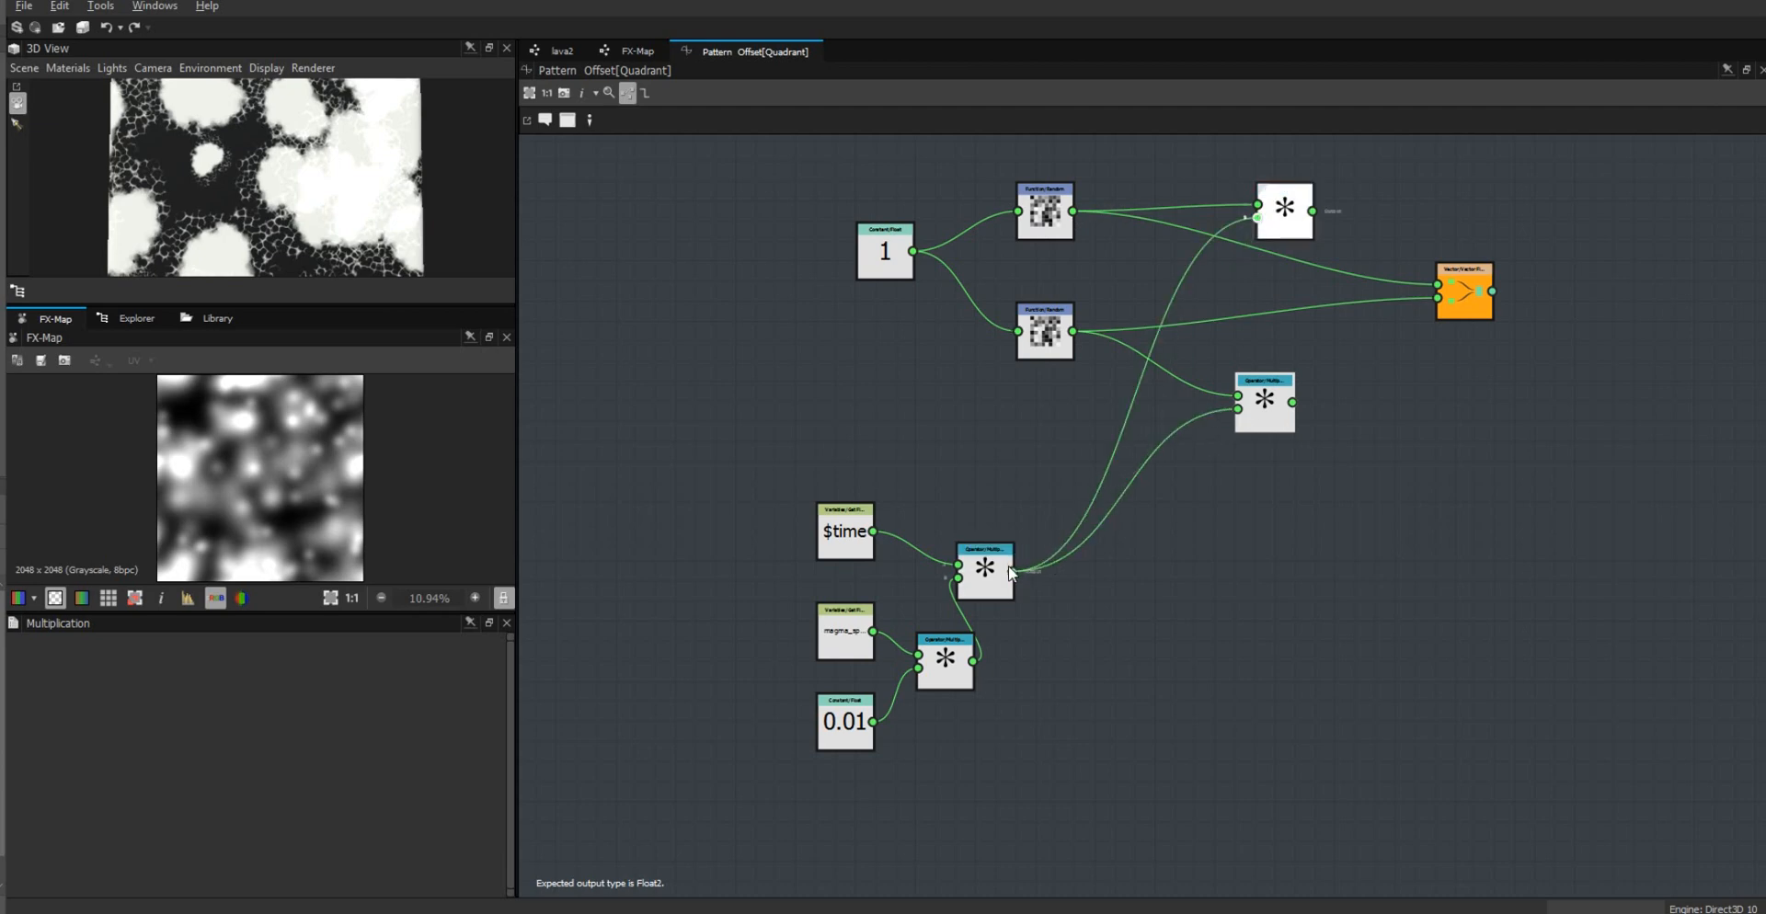
# Step: Connect the two Random multiplications to the Vector Float2's first and second inputs and tidy the node layout
pyautogui.moveTo(1314, 211); pyautogui.dragTo(1438, 284)
pyautogui.moveTo(1295, 403); pyautogui.dragTo(1287, 330)
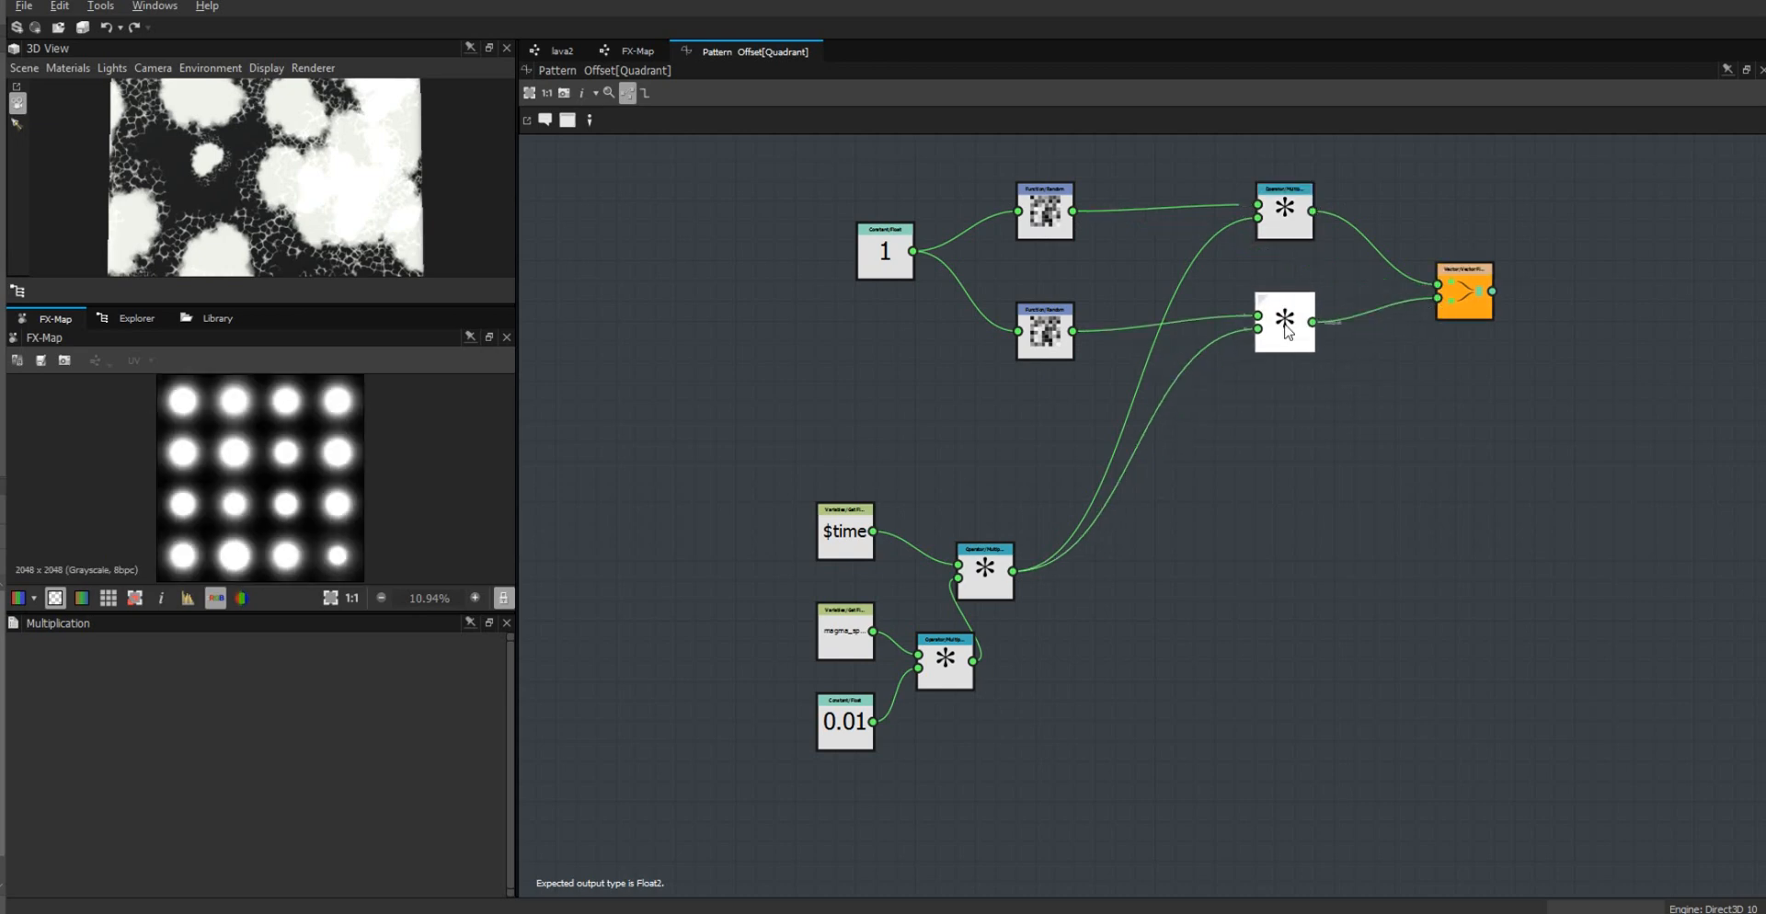
pyautogui.moveTo(1297, 217); pyautogui.dragTo(1297, 236)
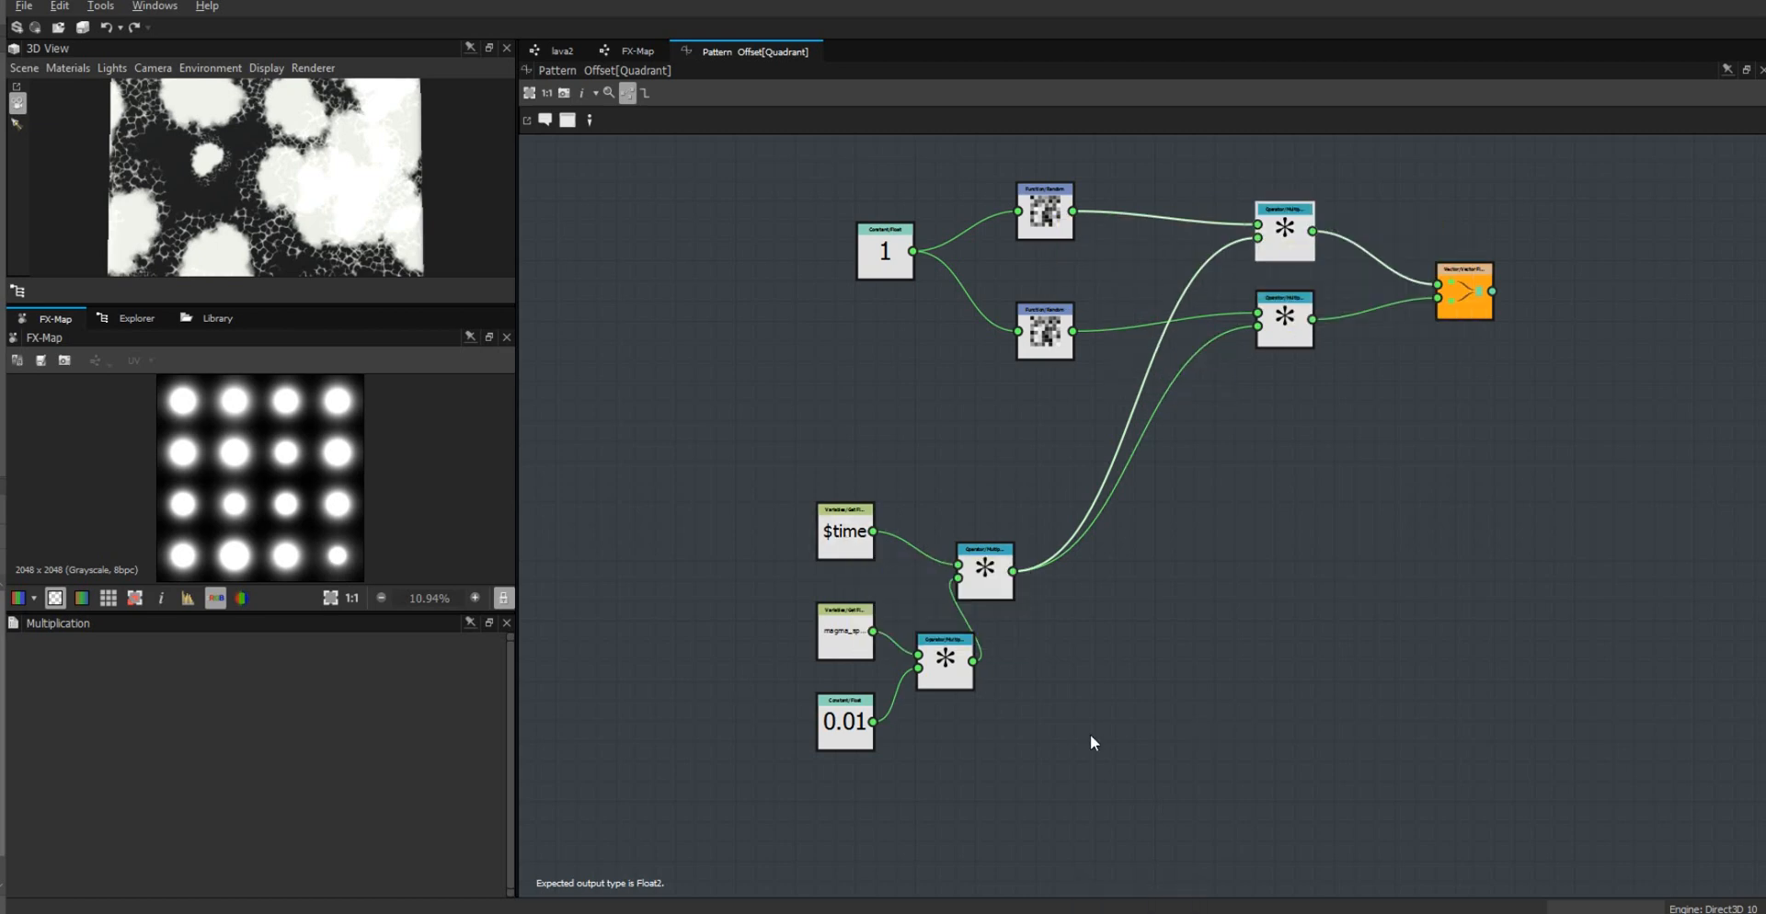
pyautogui.moveTo(847, 541); pyautogui.dragTo(838, 539)
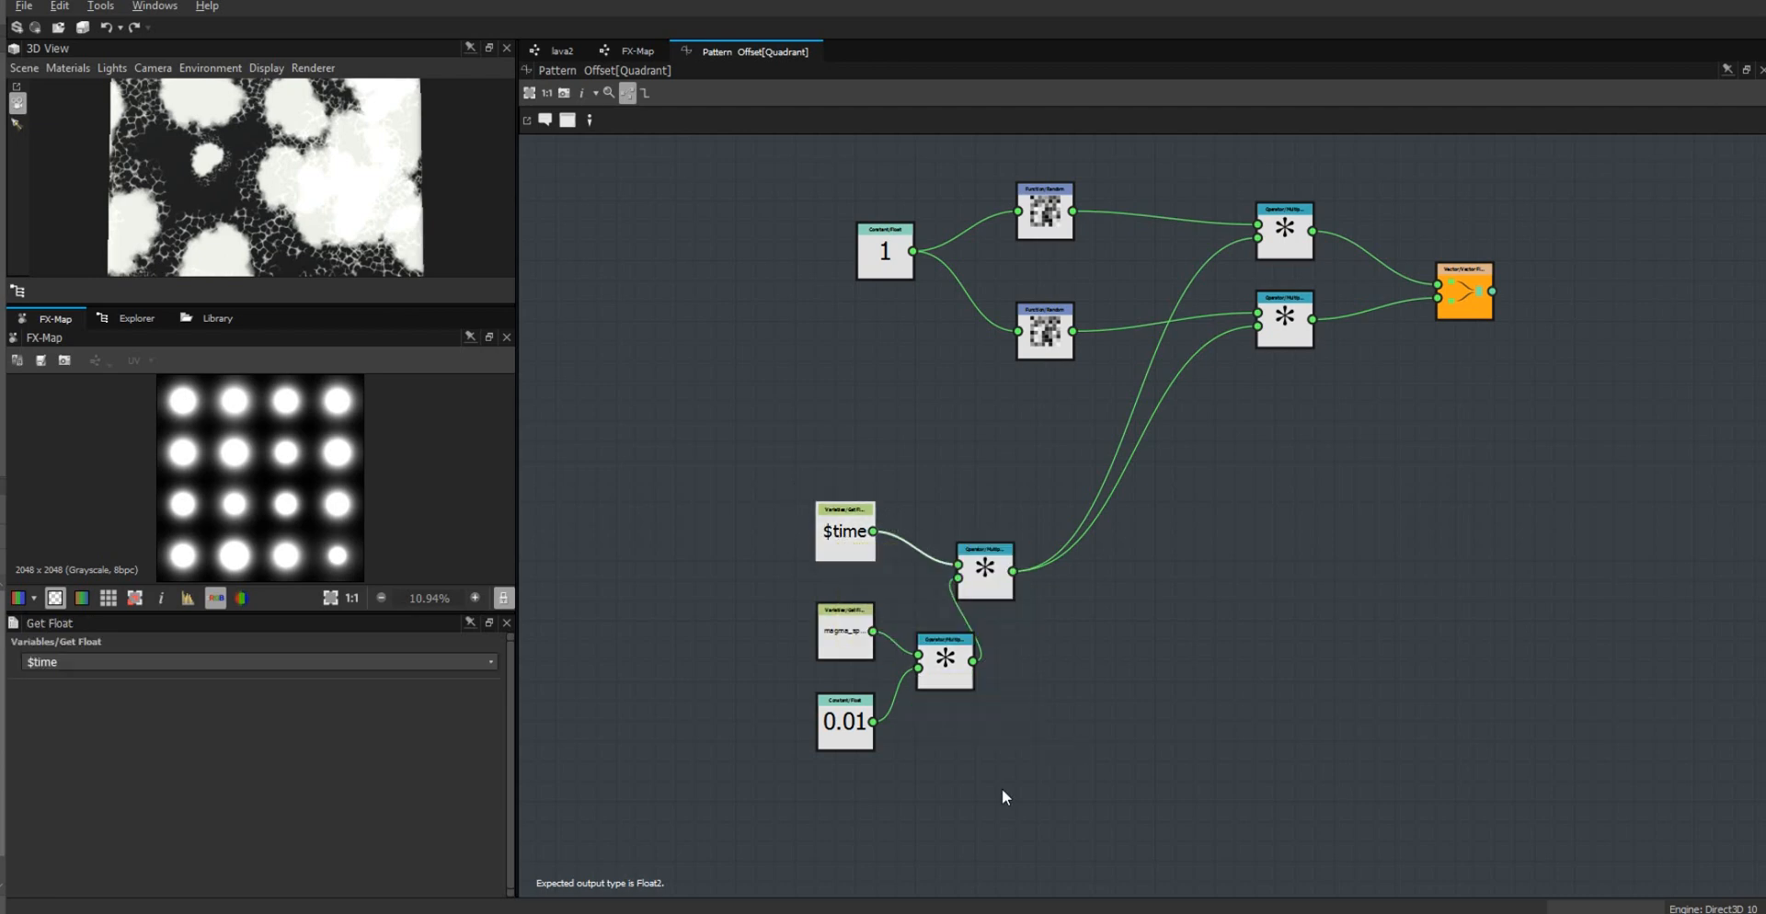
pyautogui.moveTo(991, 580); pyautogui.dragTo(1023, 566)
pyautogui.click(1205, 627)
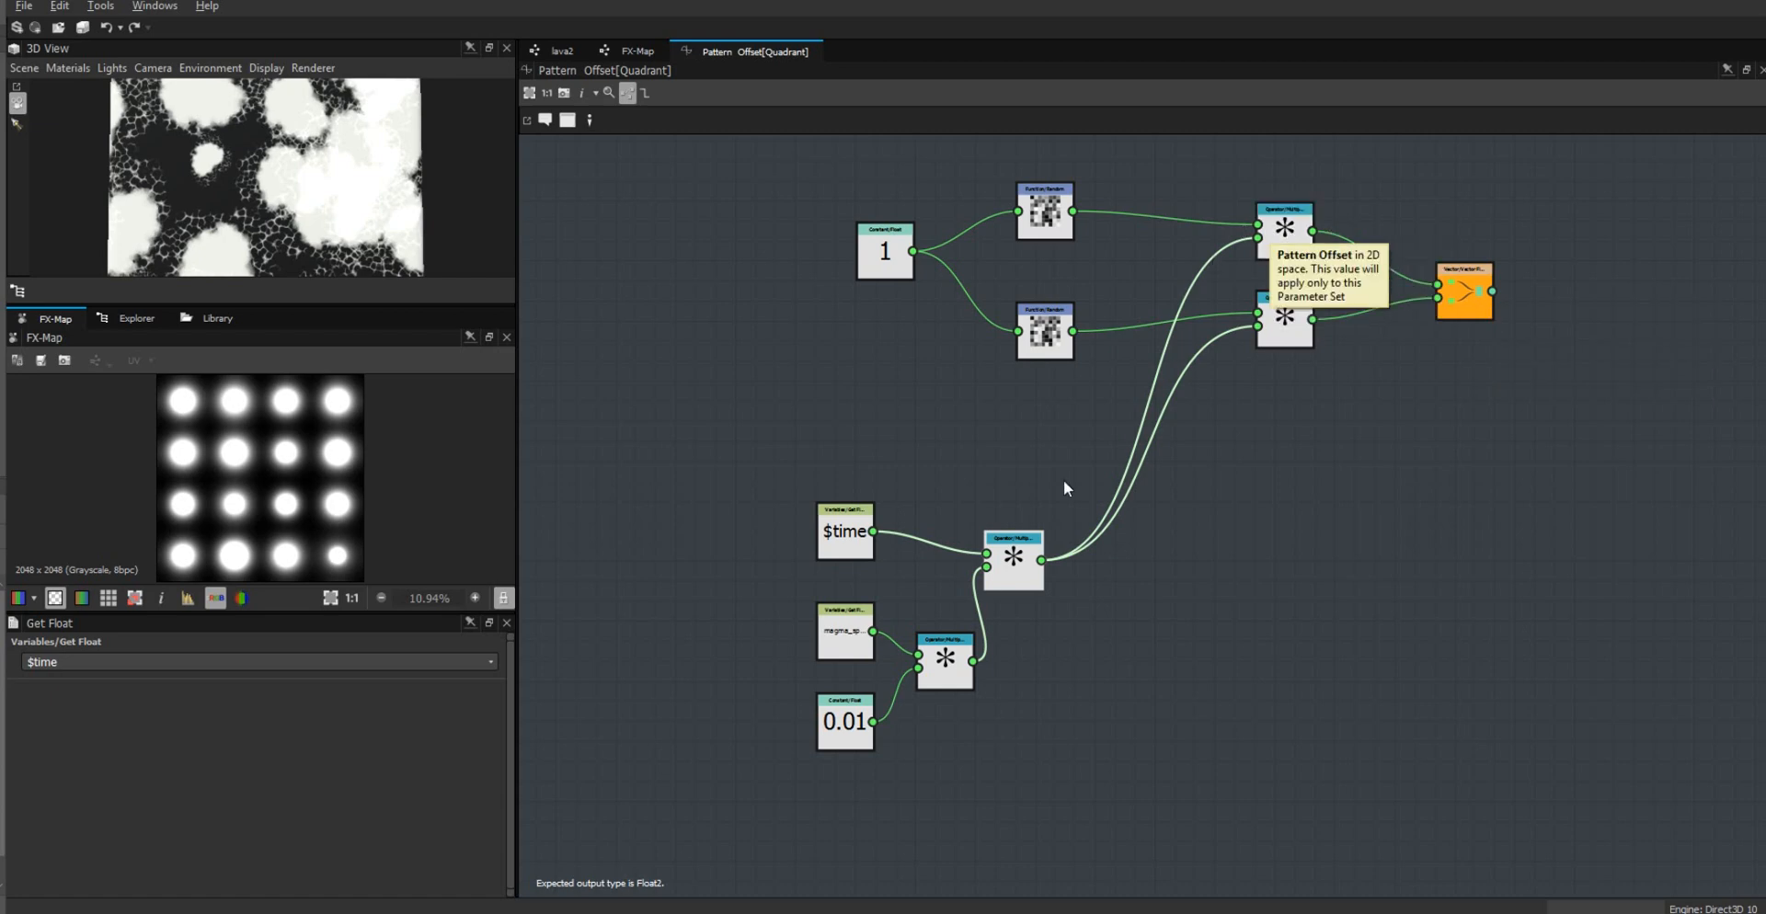
# Step: Save the lava2.sbs package, then switch to Substance Player and open the lava2 file
pyautogui.click(149, 317)
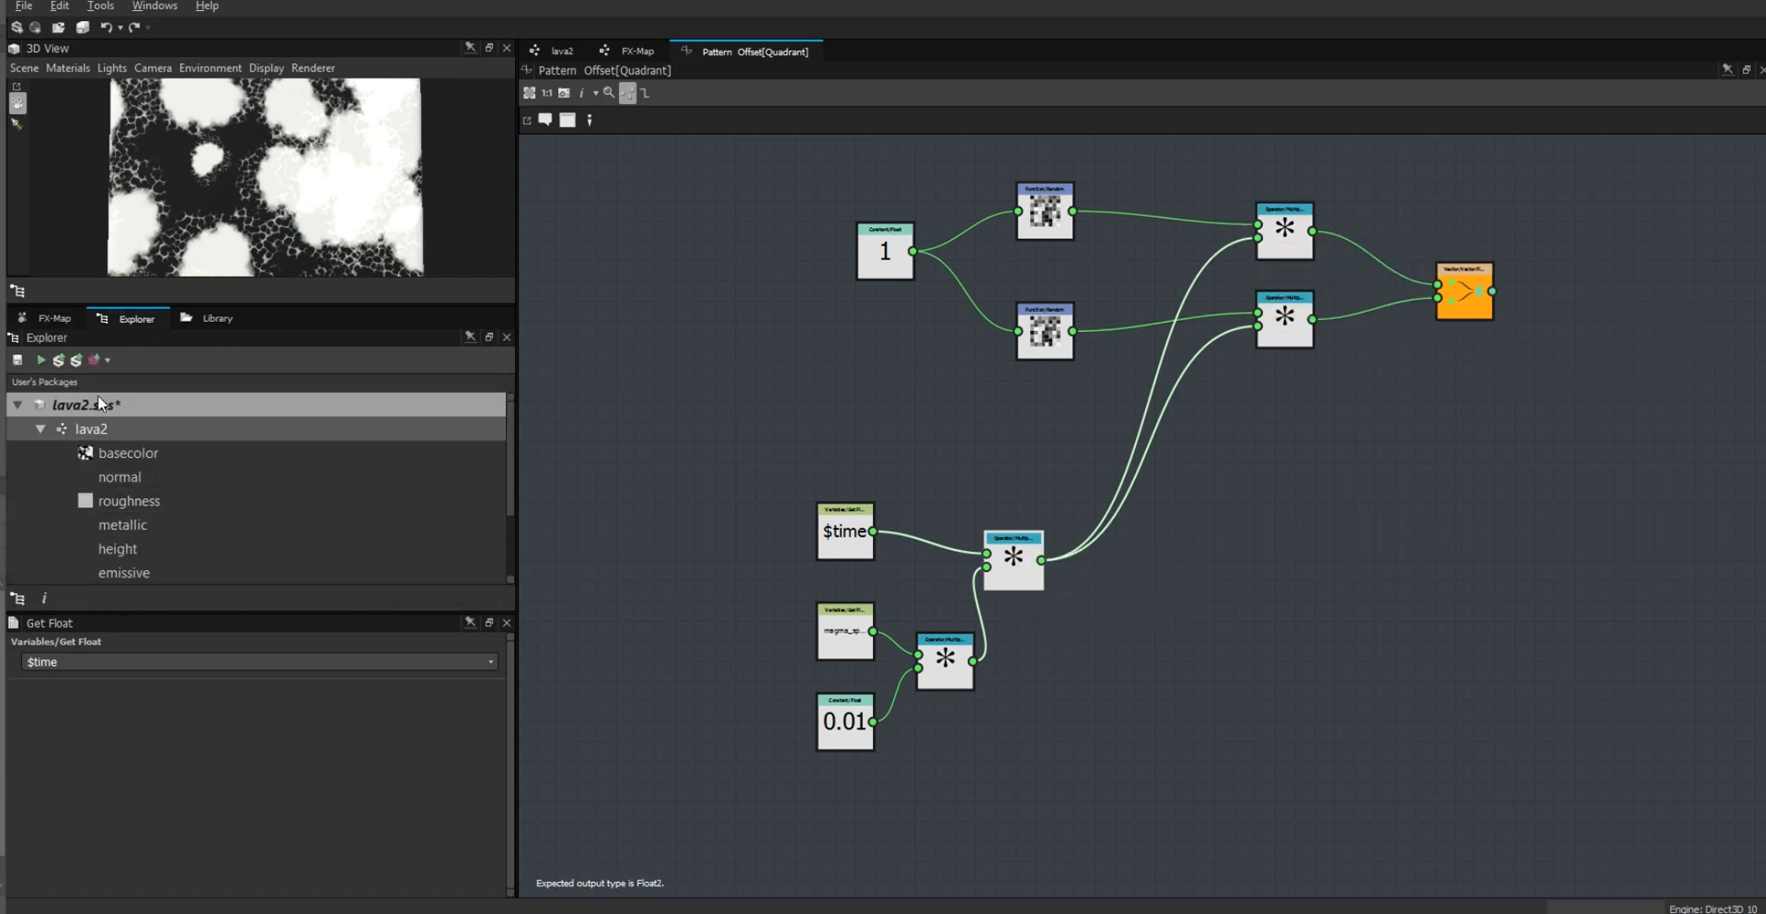
pyautogui.hotkey('ctrl', 's')
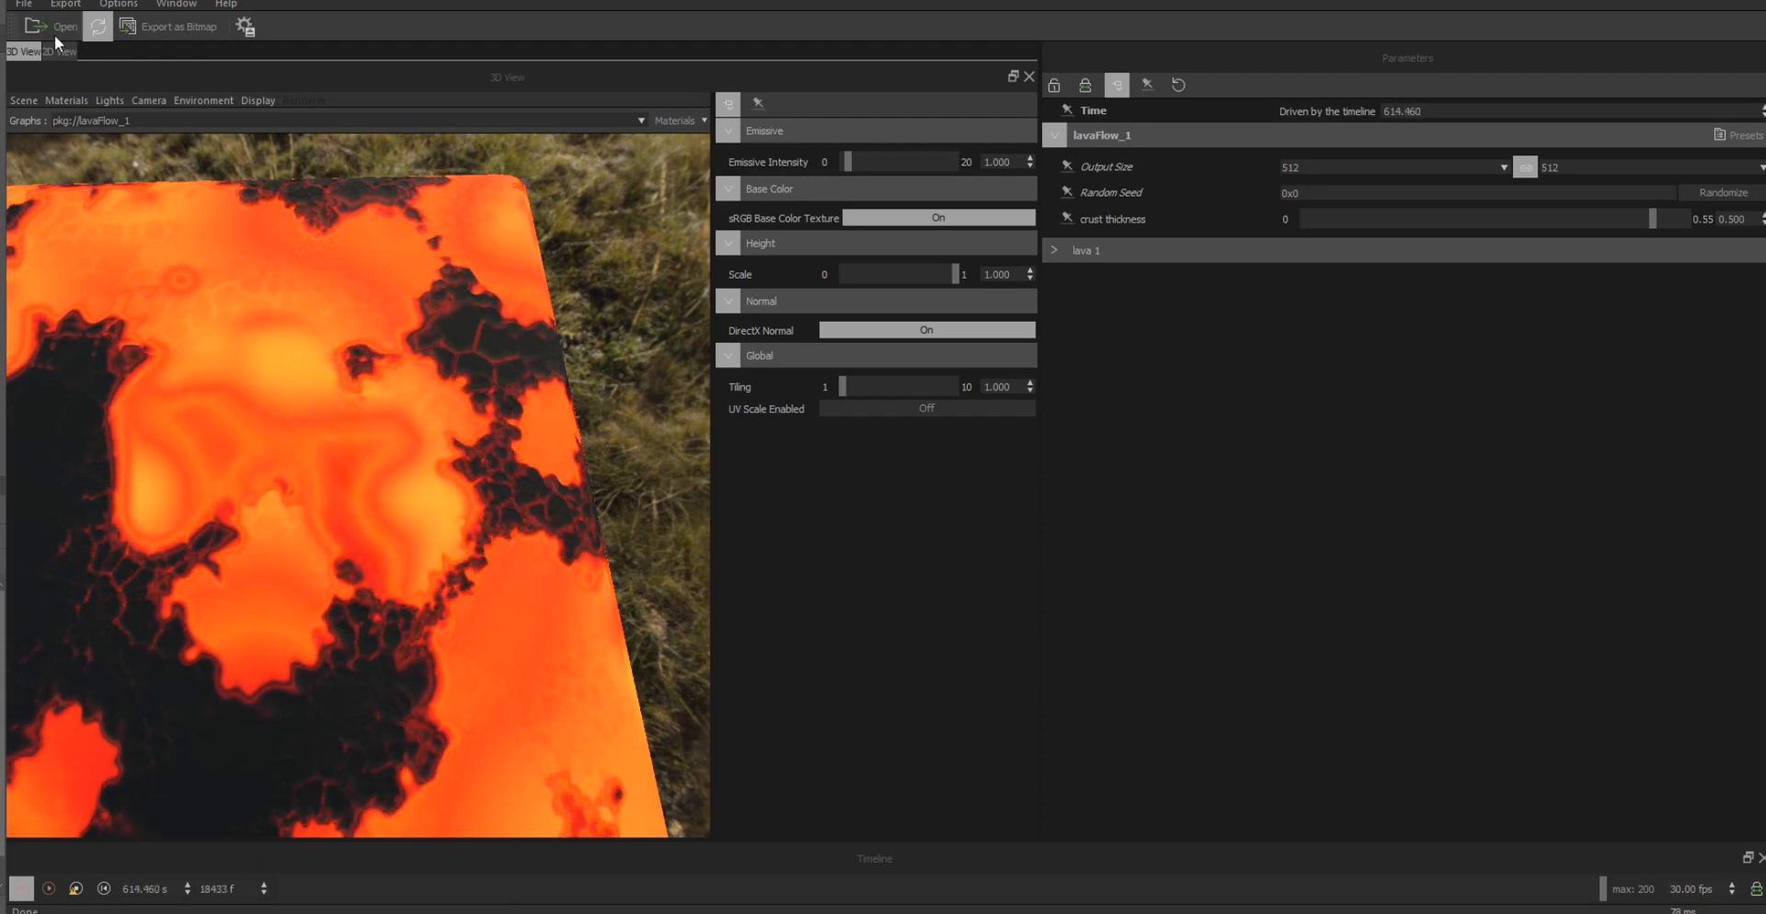
pyautogui.click(46, 24)
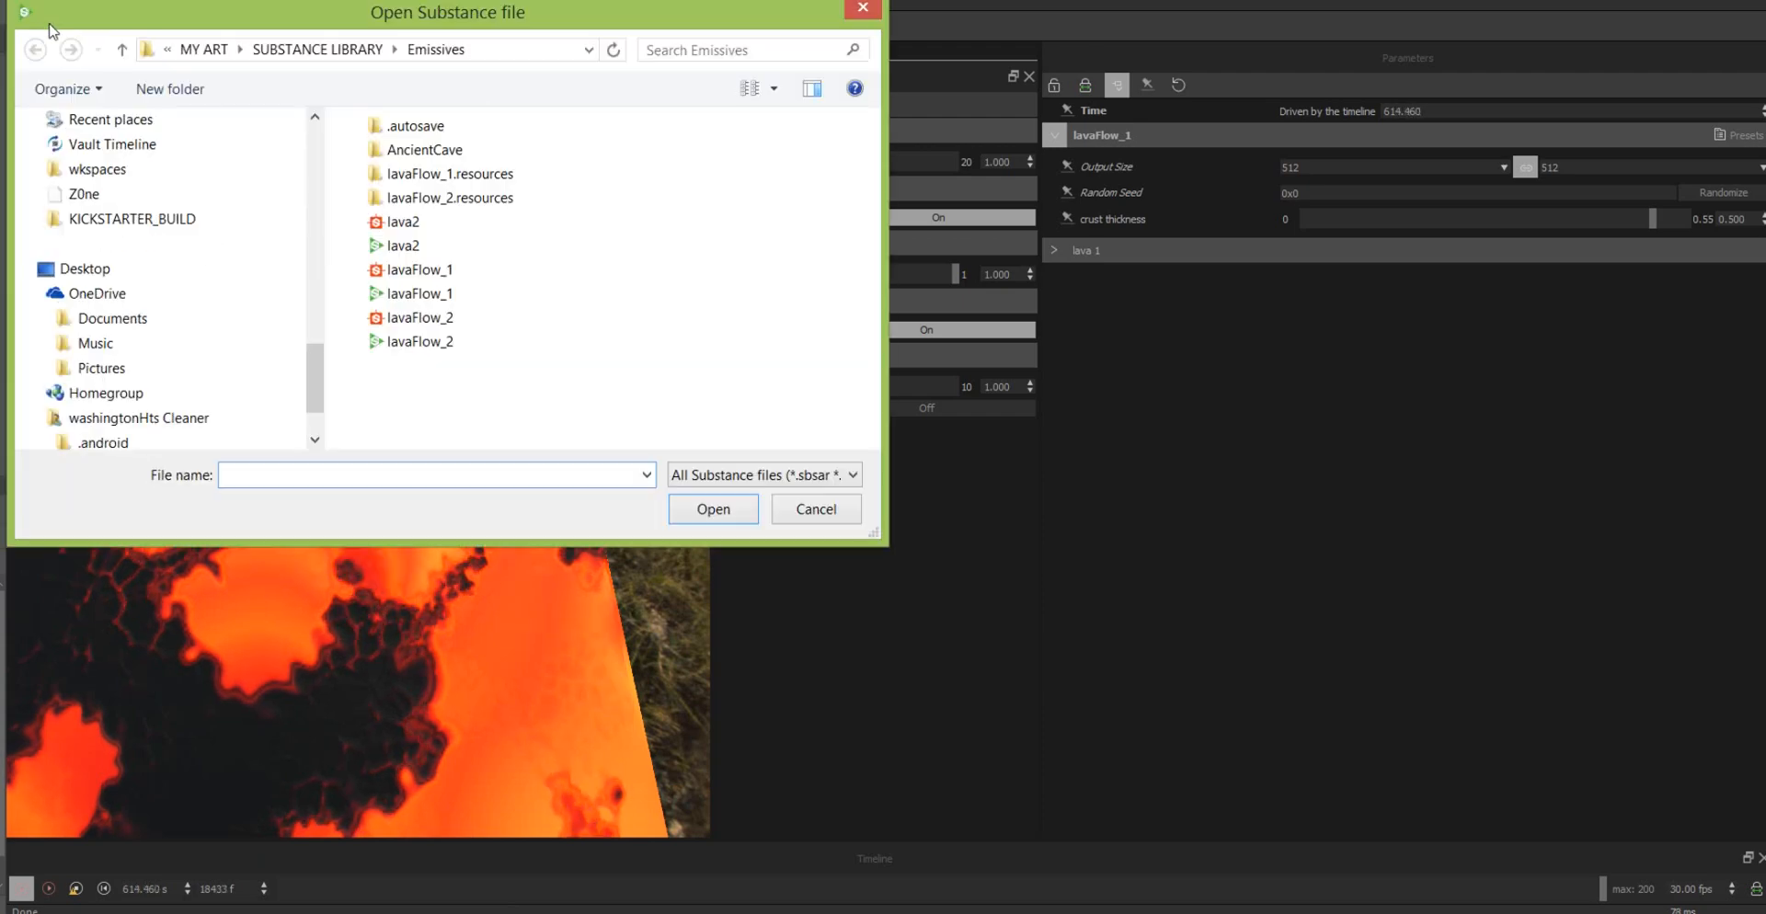
pyautogui.doubleClick(406, 246)
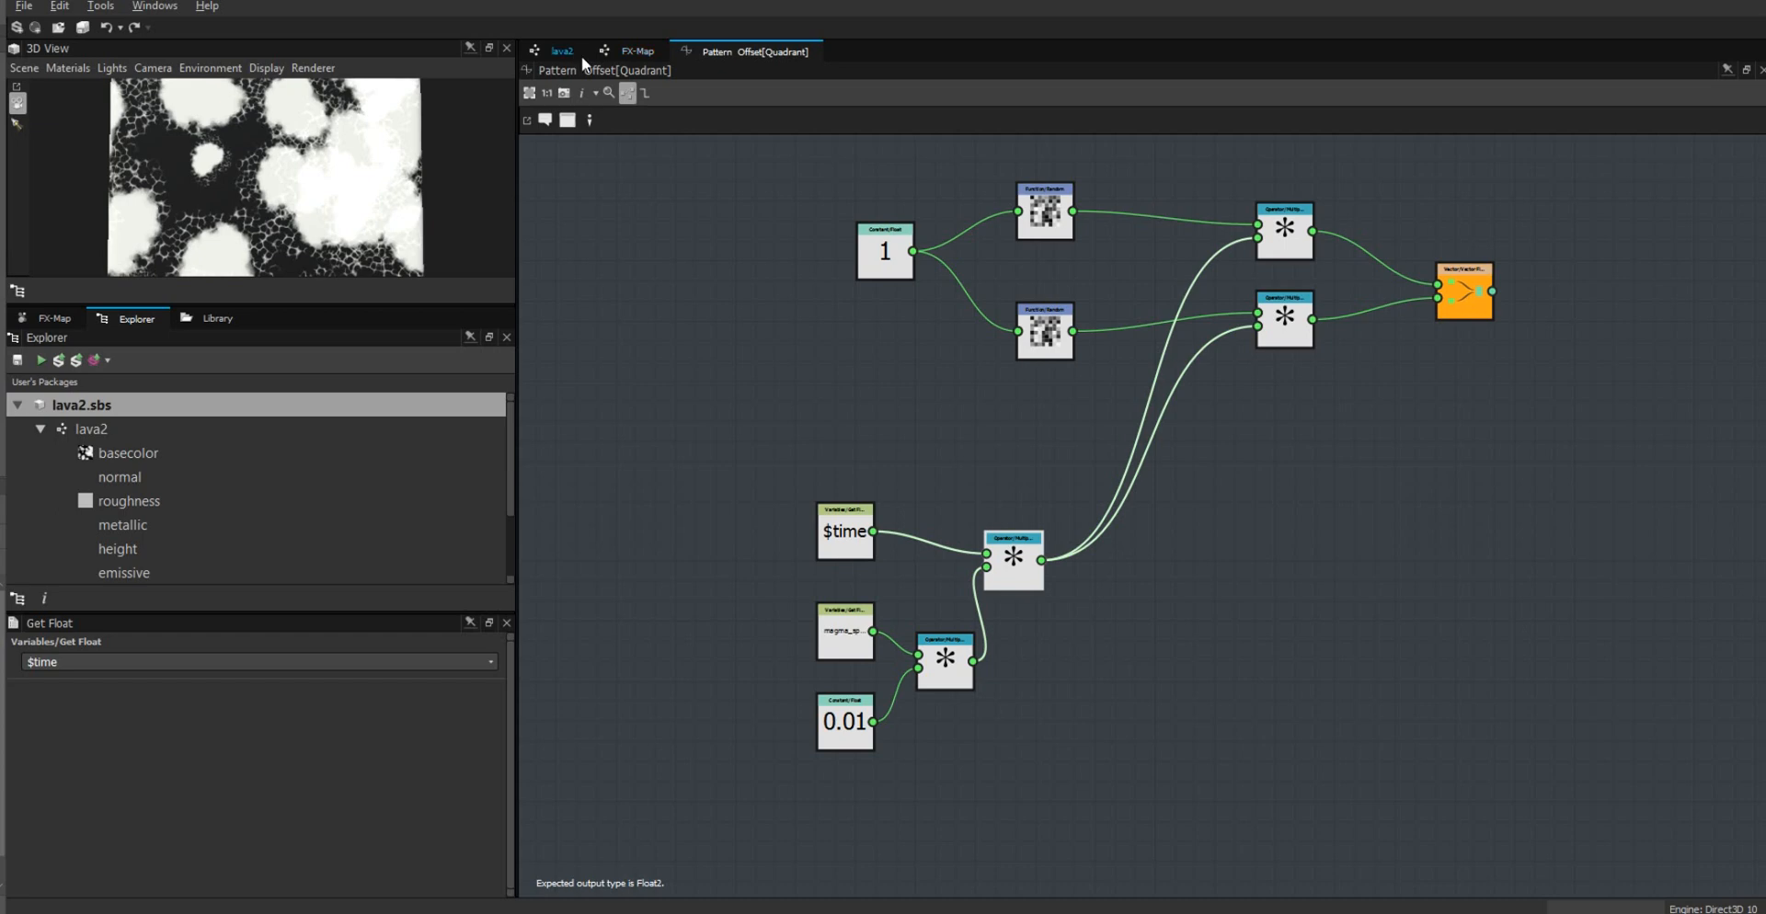
# Step: Connect the new FX-Map node's output to the BaseColor output in the lava2 graph
pyautogui.click(578, 53)
pyautogui.moveTo(1154, 418); pyautogui.dragTo(1699, 615)
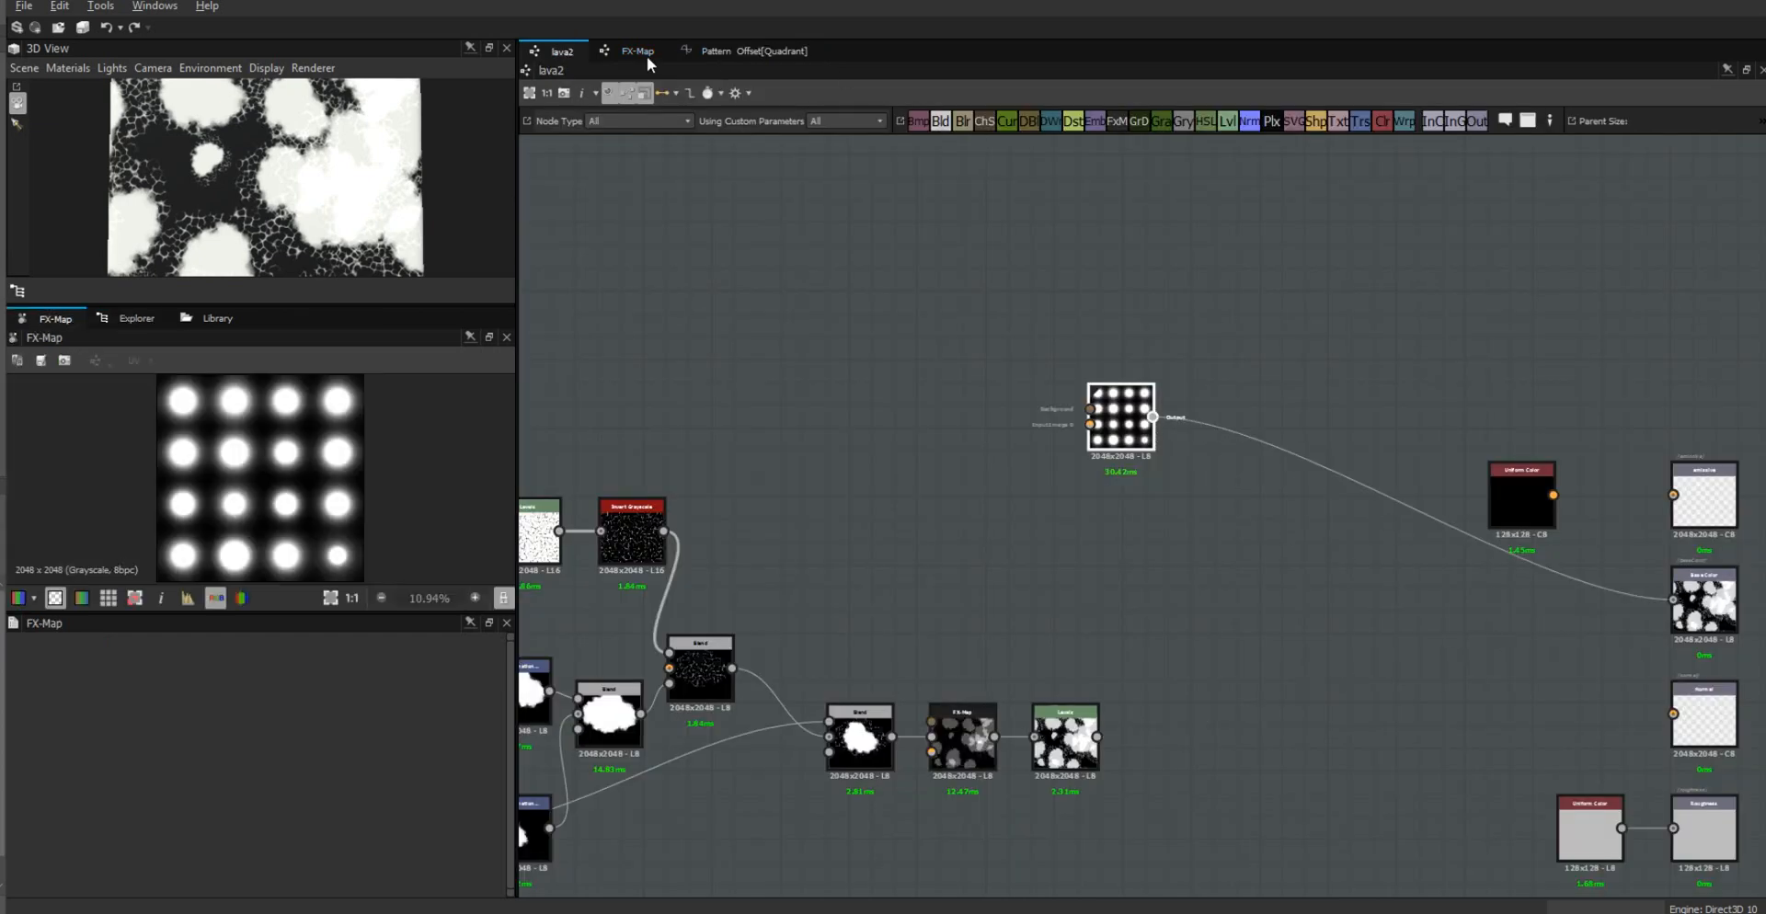
# Step: Republish the lava2 package, switch to Substance Player and reload the file to preview the new FX-Map pattern
pyautogui.click(135, 320)
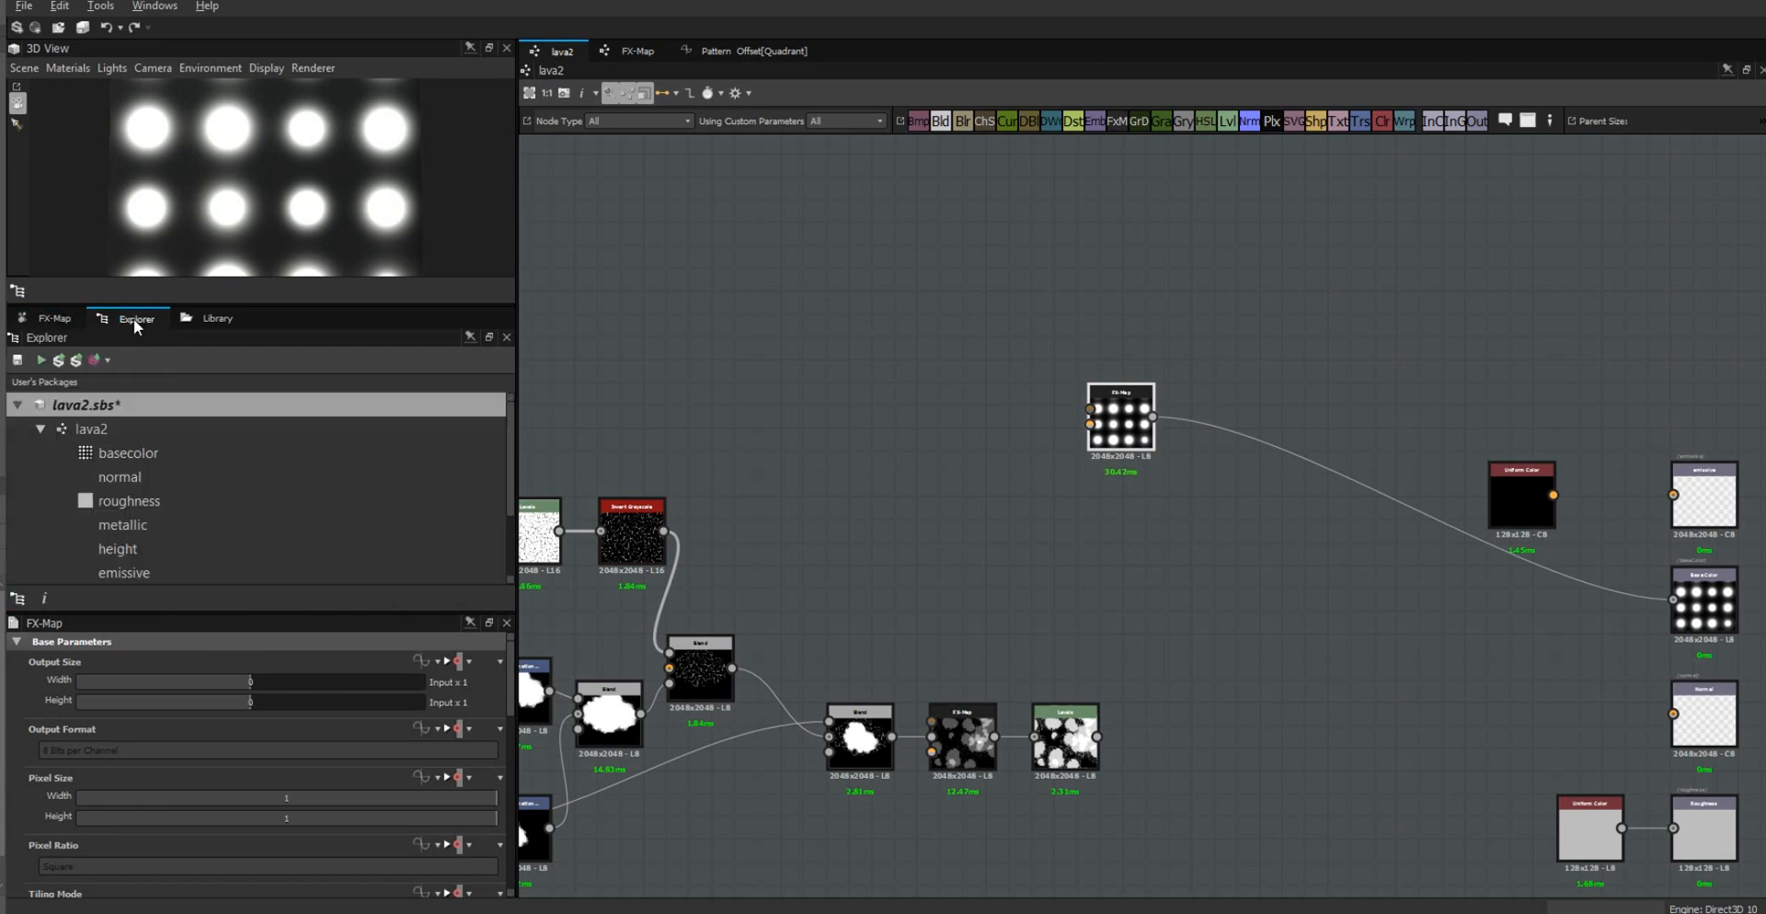
pyautogui.click(76, 360)
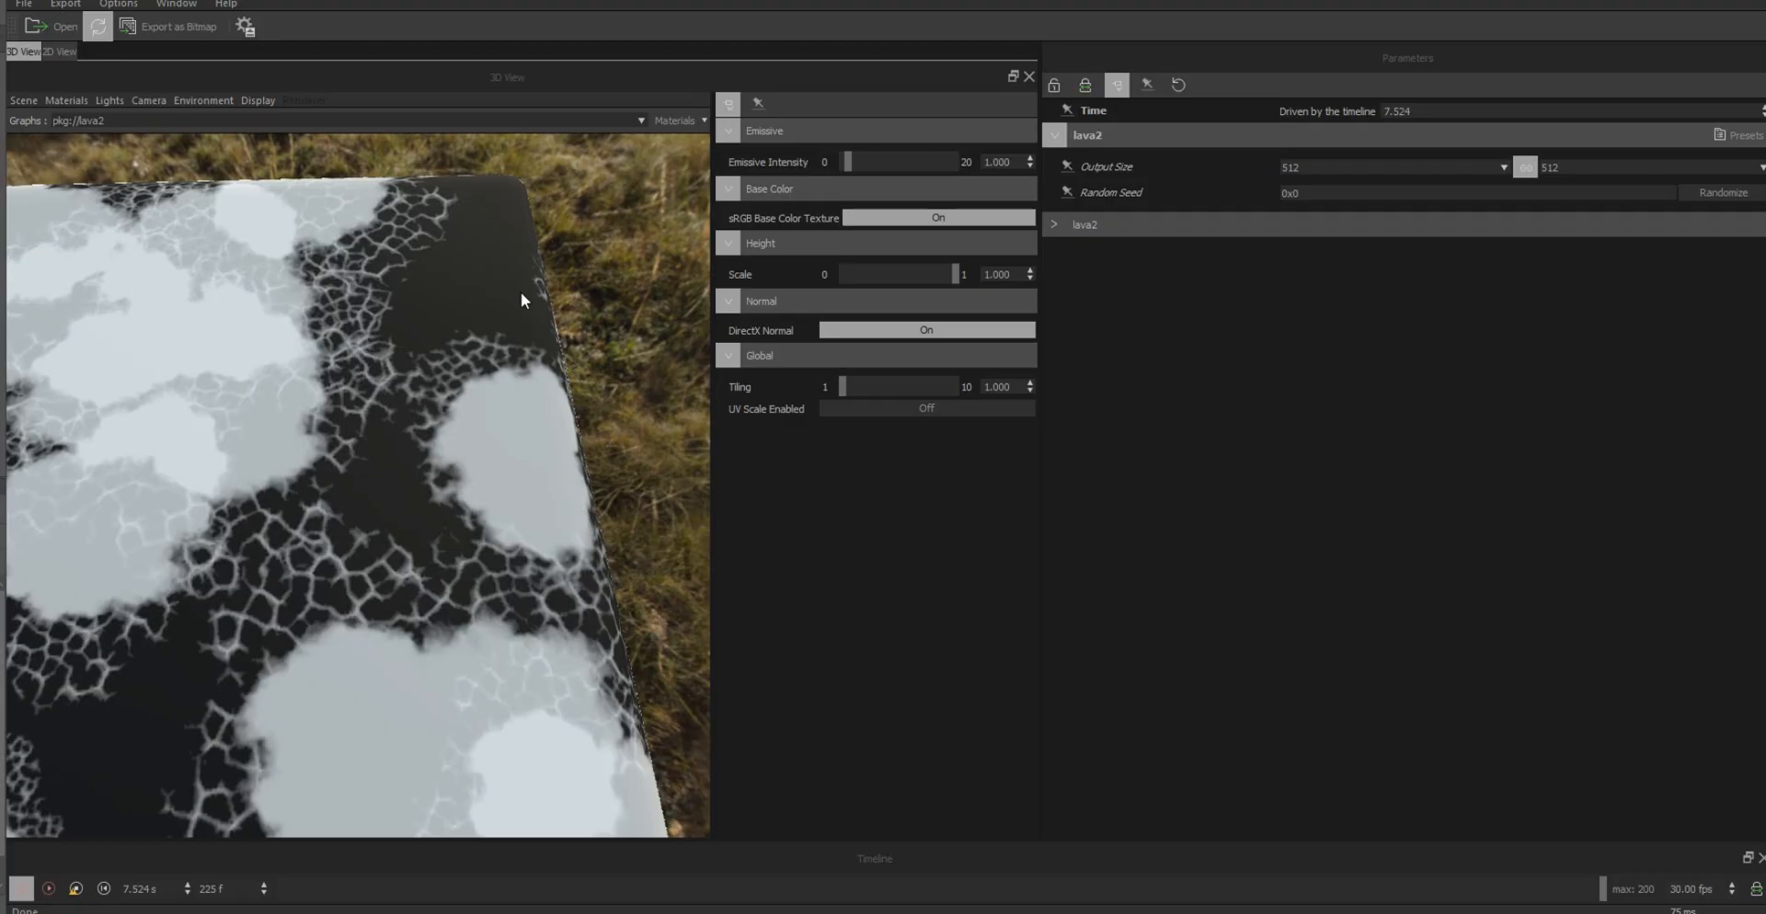
pyautogui.click(95, 28)
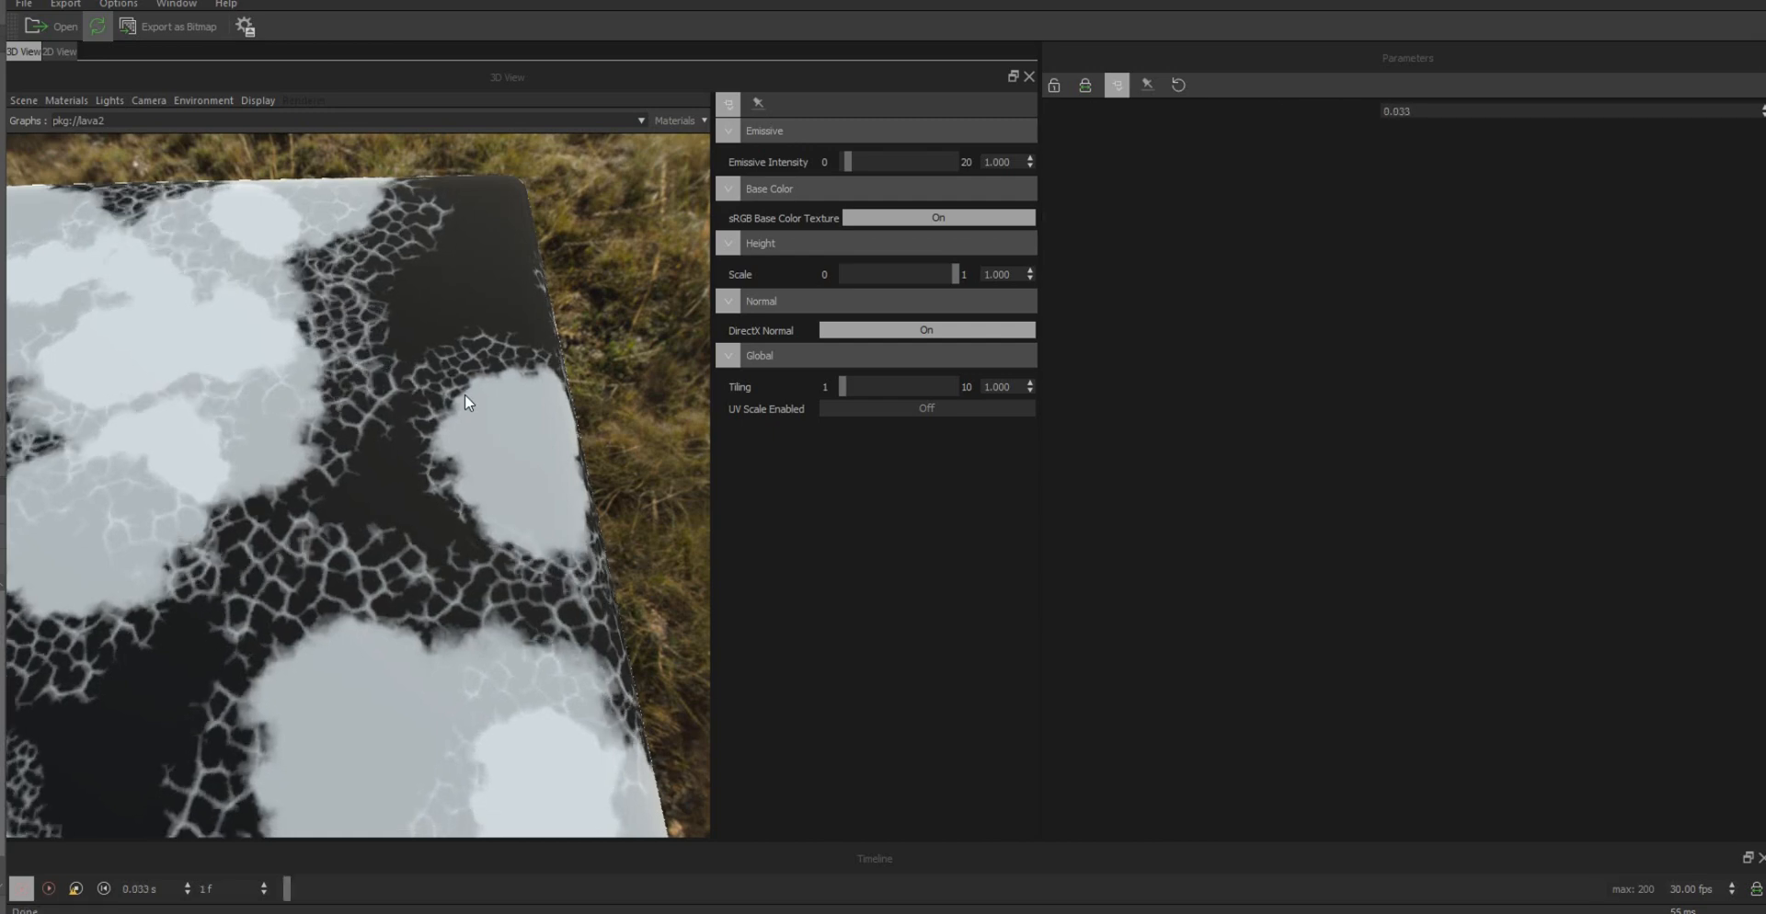
pyautogui.scroll(-3, 483, 367)
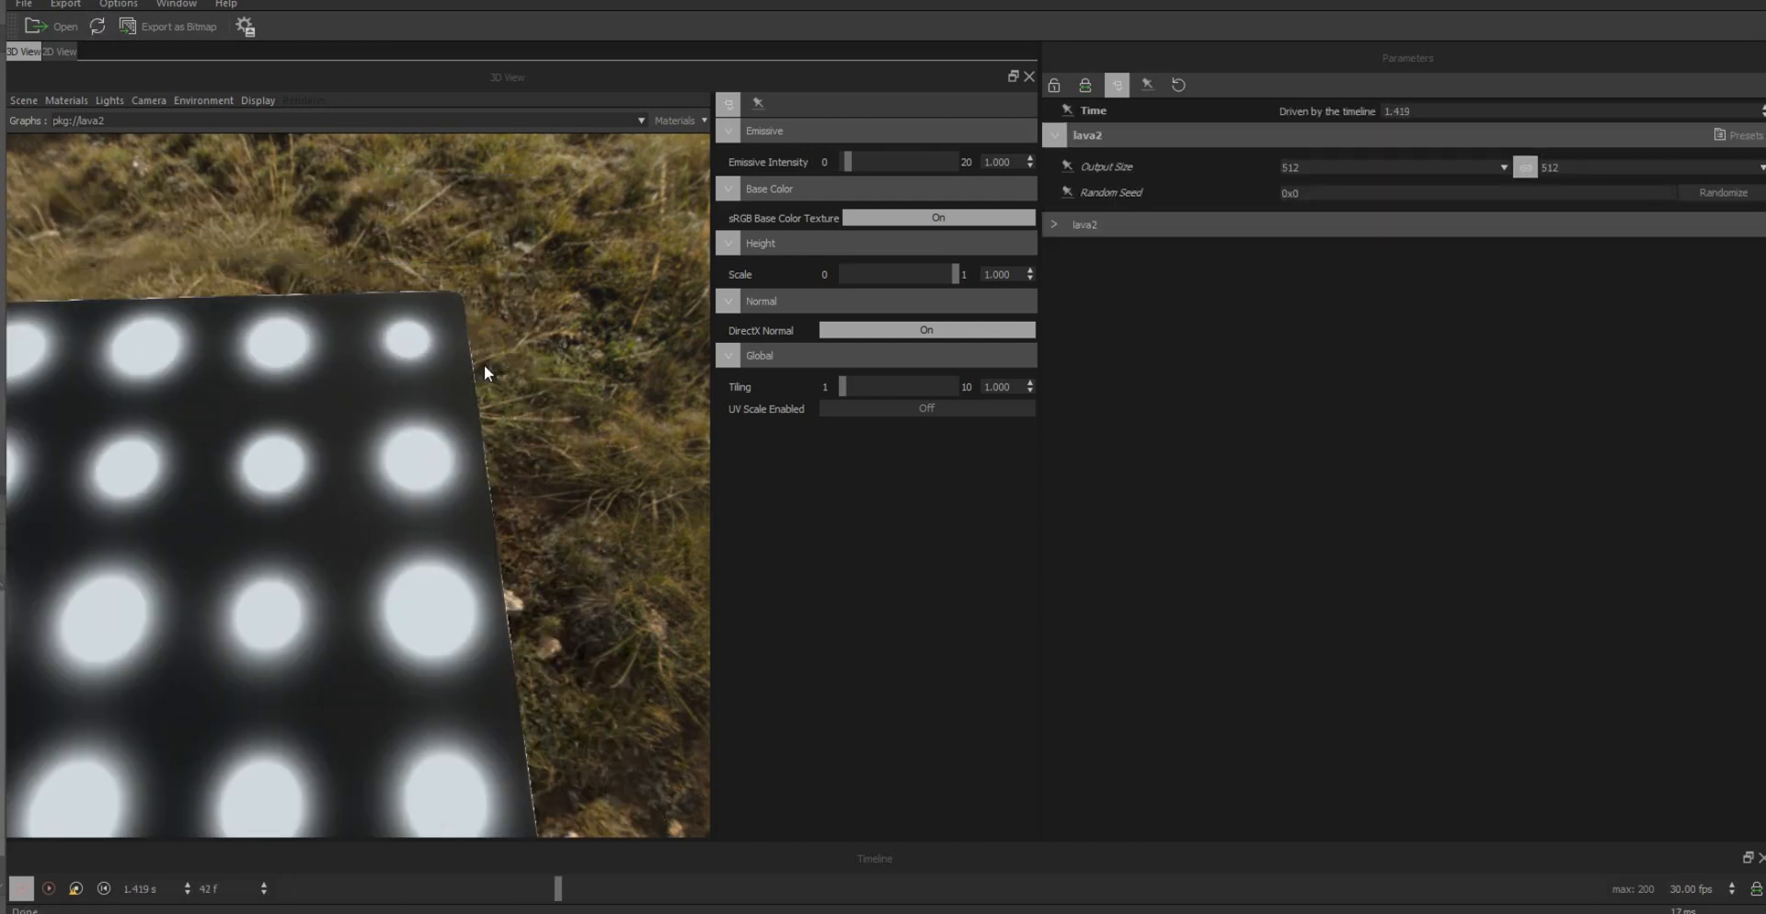
pyautogui.scroll(-2, 495, 388)
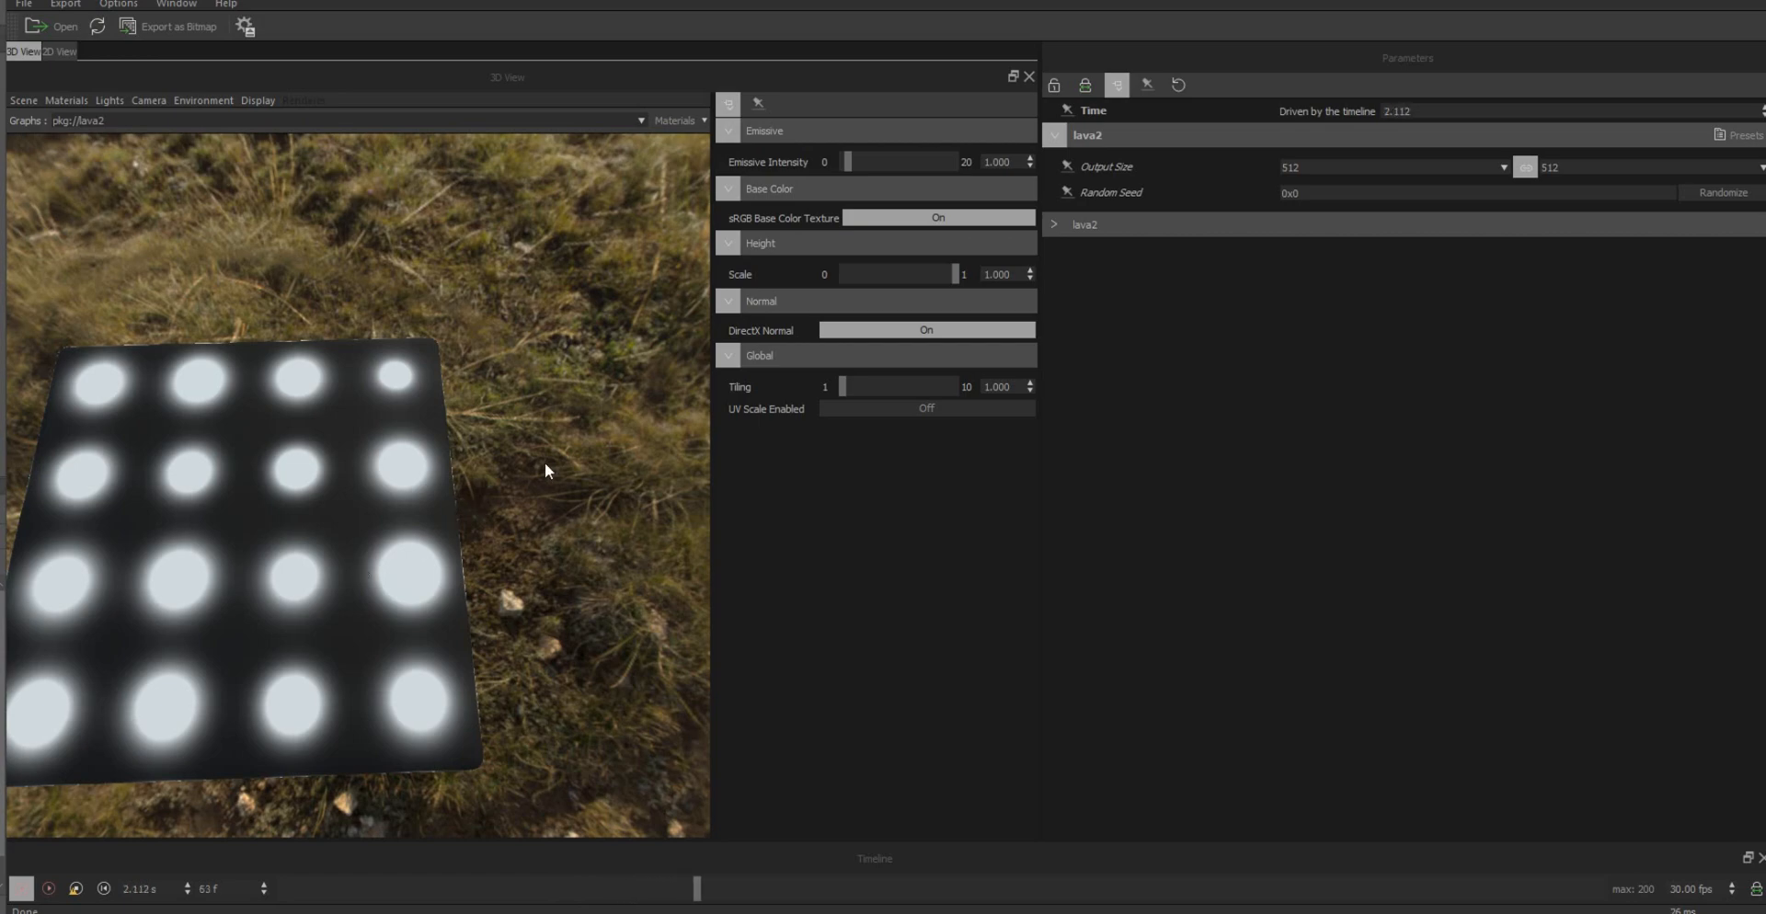
pyautogui.moveTo(544, 461); pyautogui.dragTo(933, 262, button='middle')
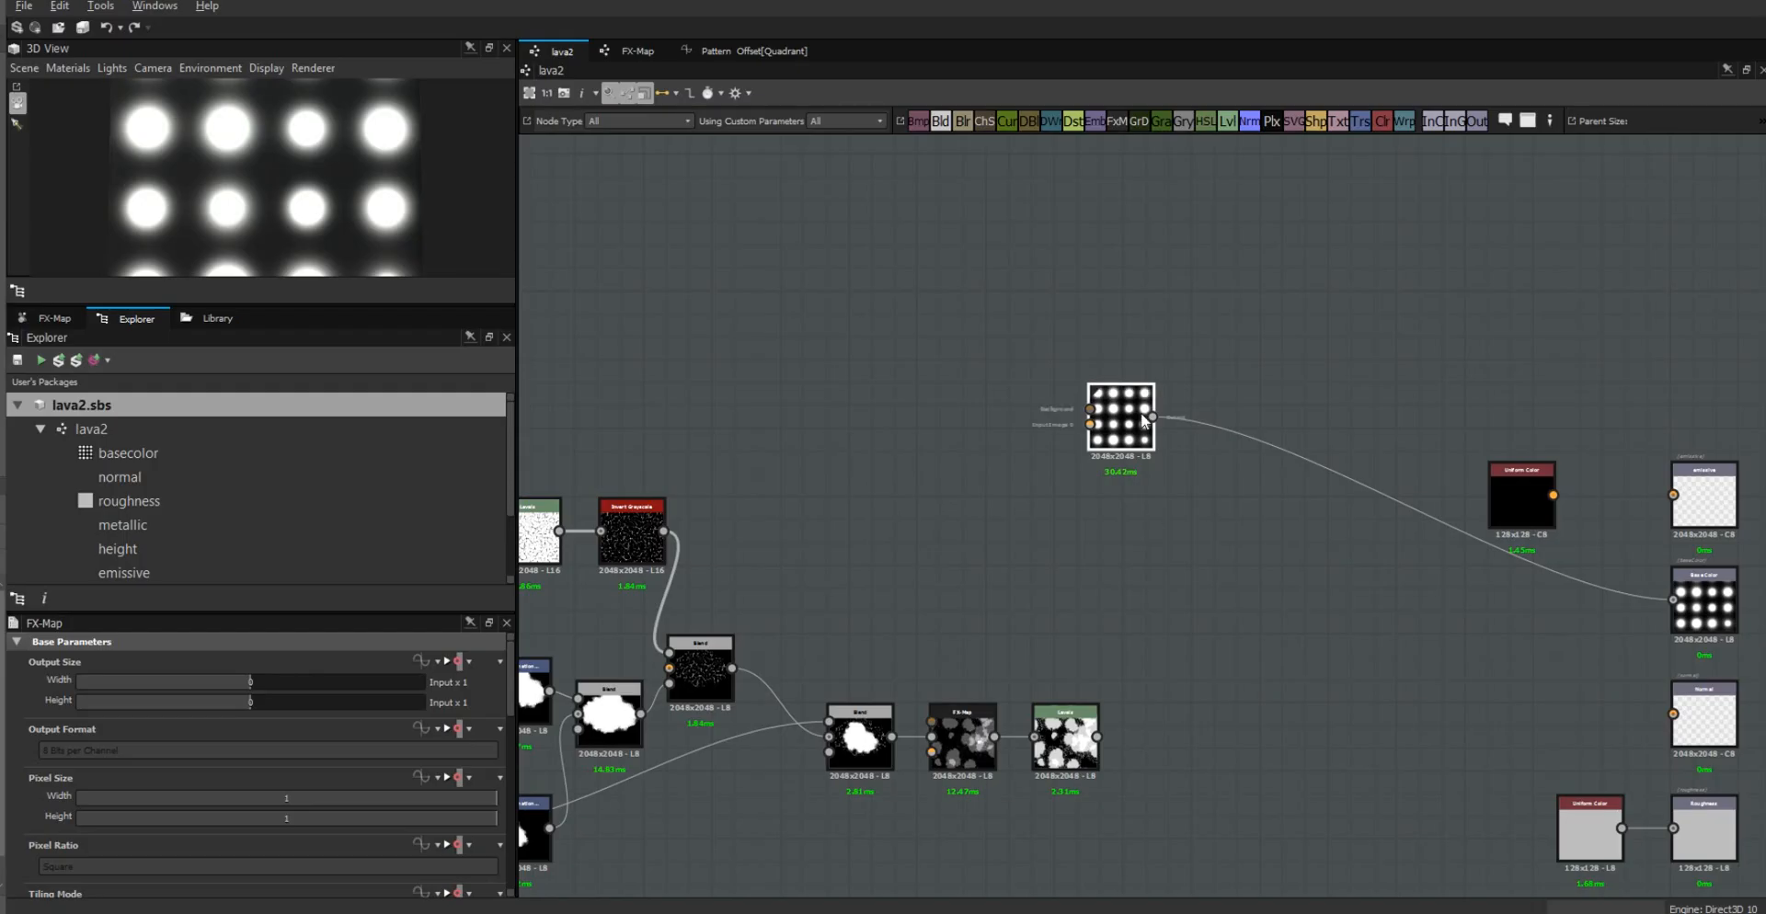
# Step: Back in Substance Designer, reopen the bottom Quadrant's Pattern Offset function and shift the constant 1 and 0.01 nodes away from their neighbours
pyautogui.click(775, 50)
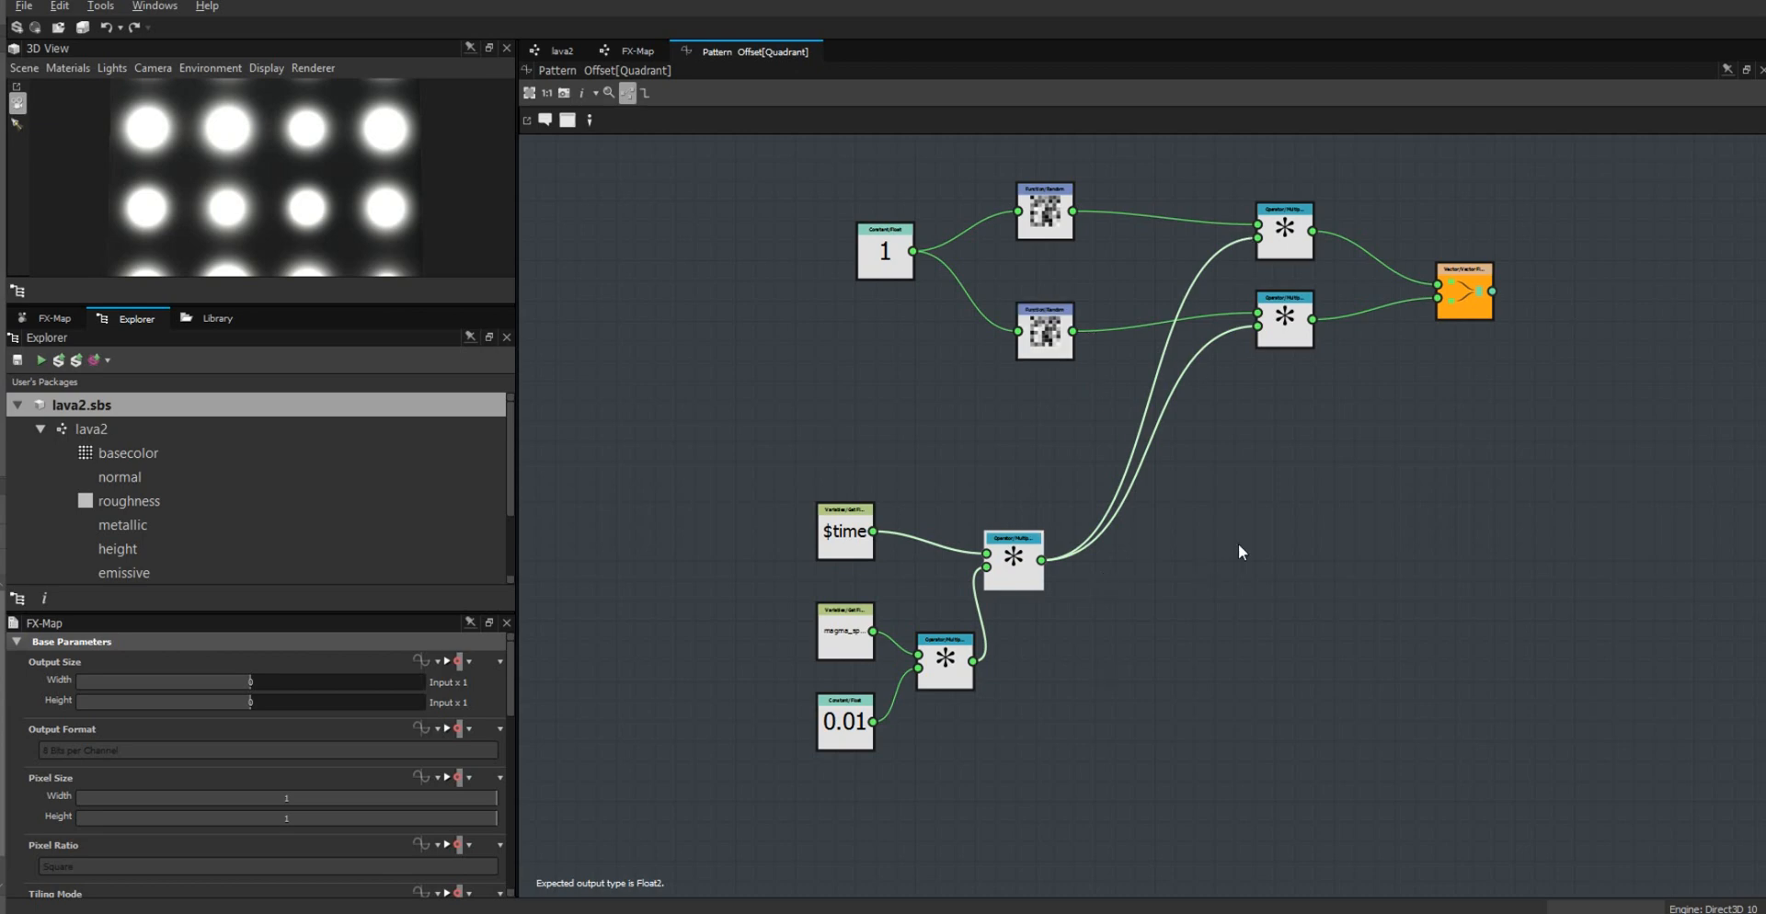
pyautogui.moveTo(1239, 545); pyautogui.dragTo(1228, 609, button='middle')
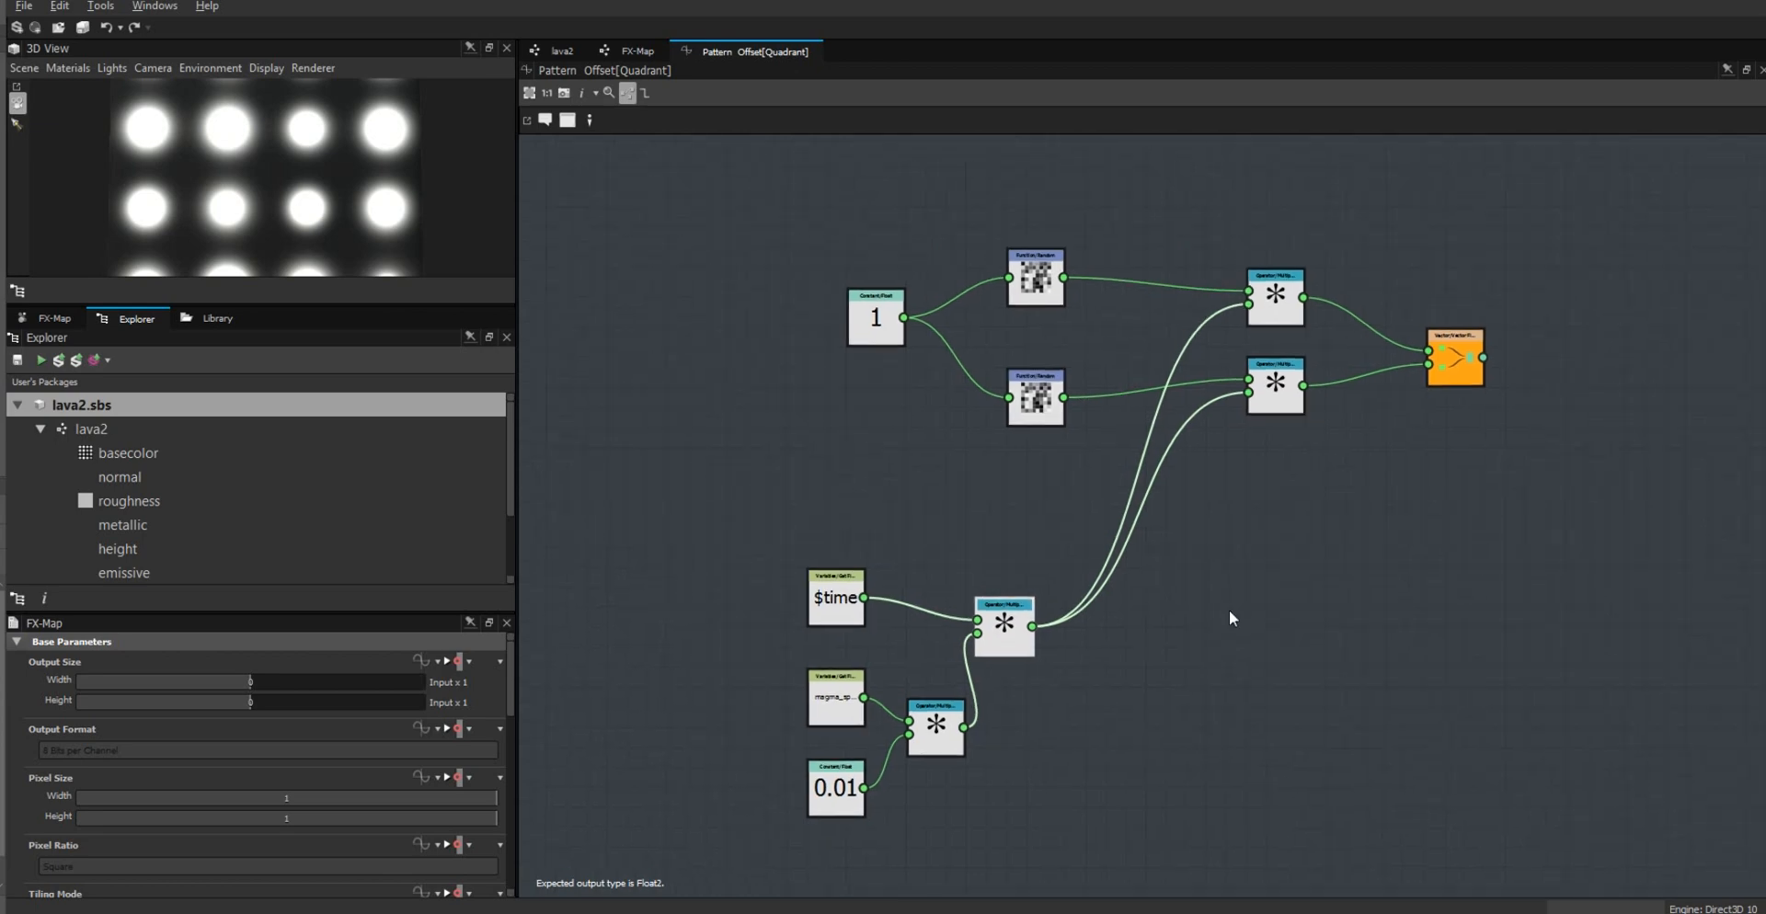
pyautogui.moveTo(874, 321); pyautogui.dragTo(842, 301)
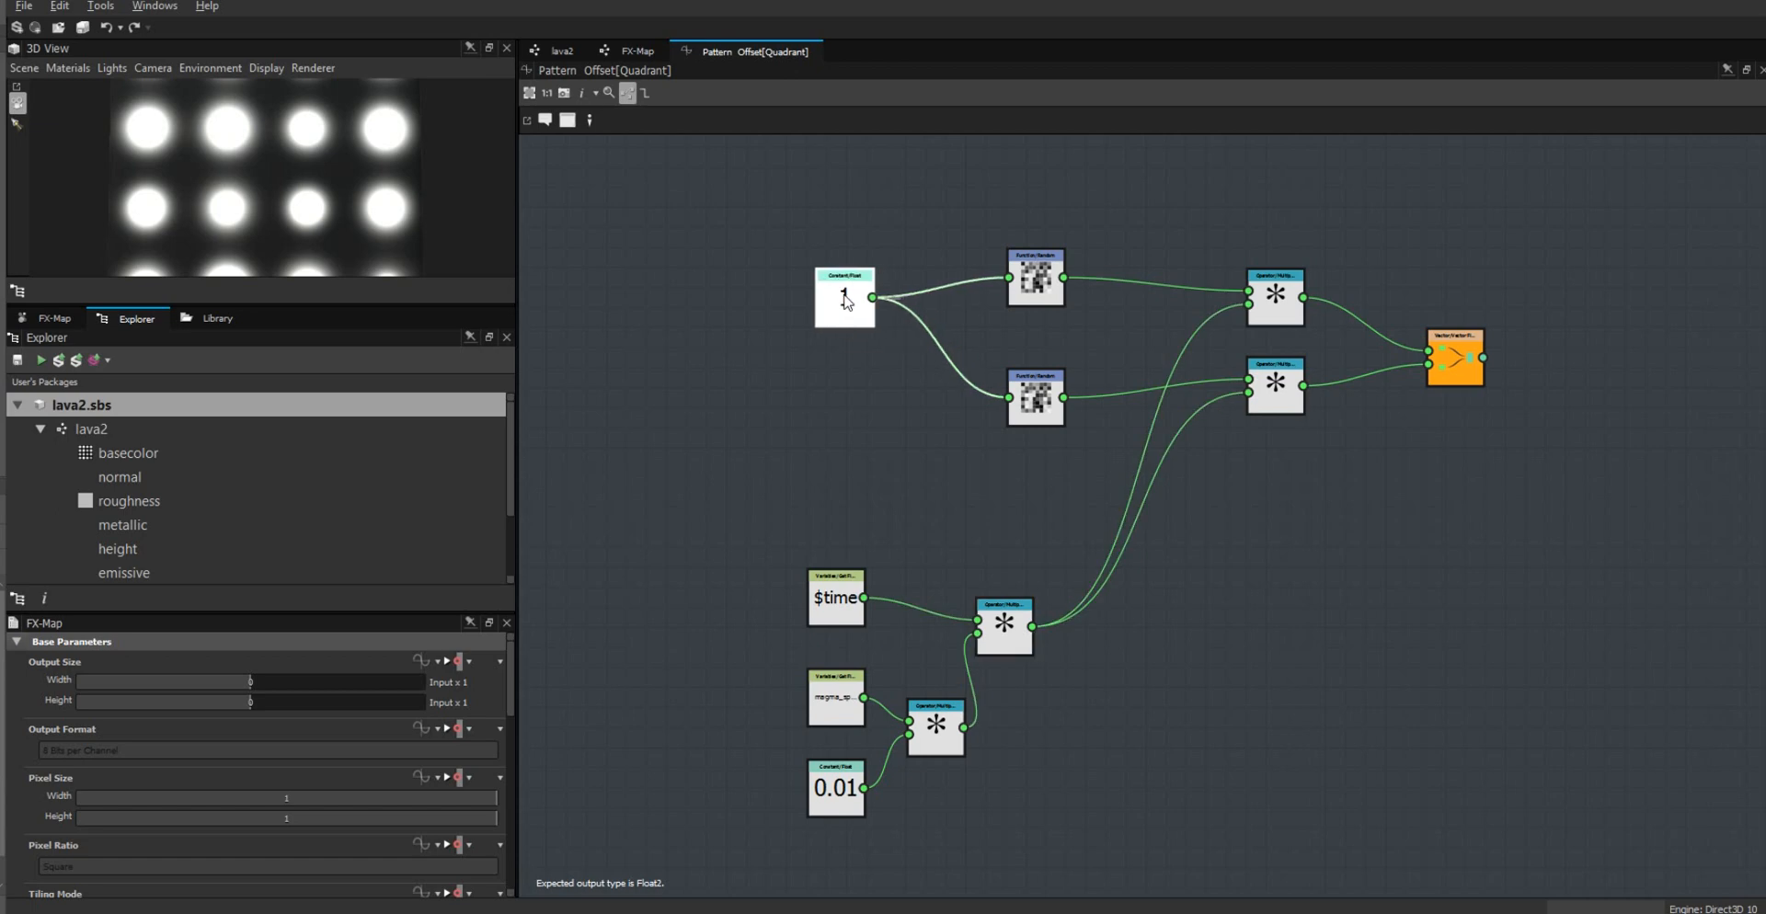
pyautogui.click(643, 51)
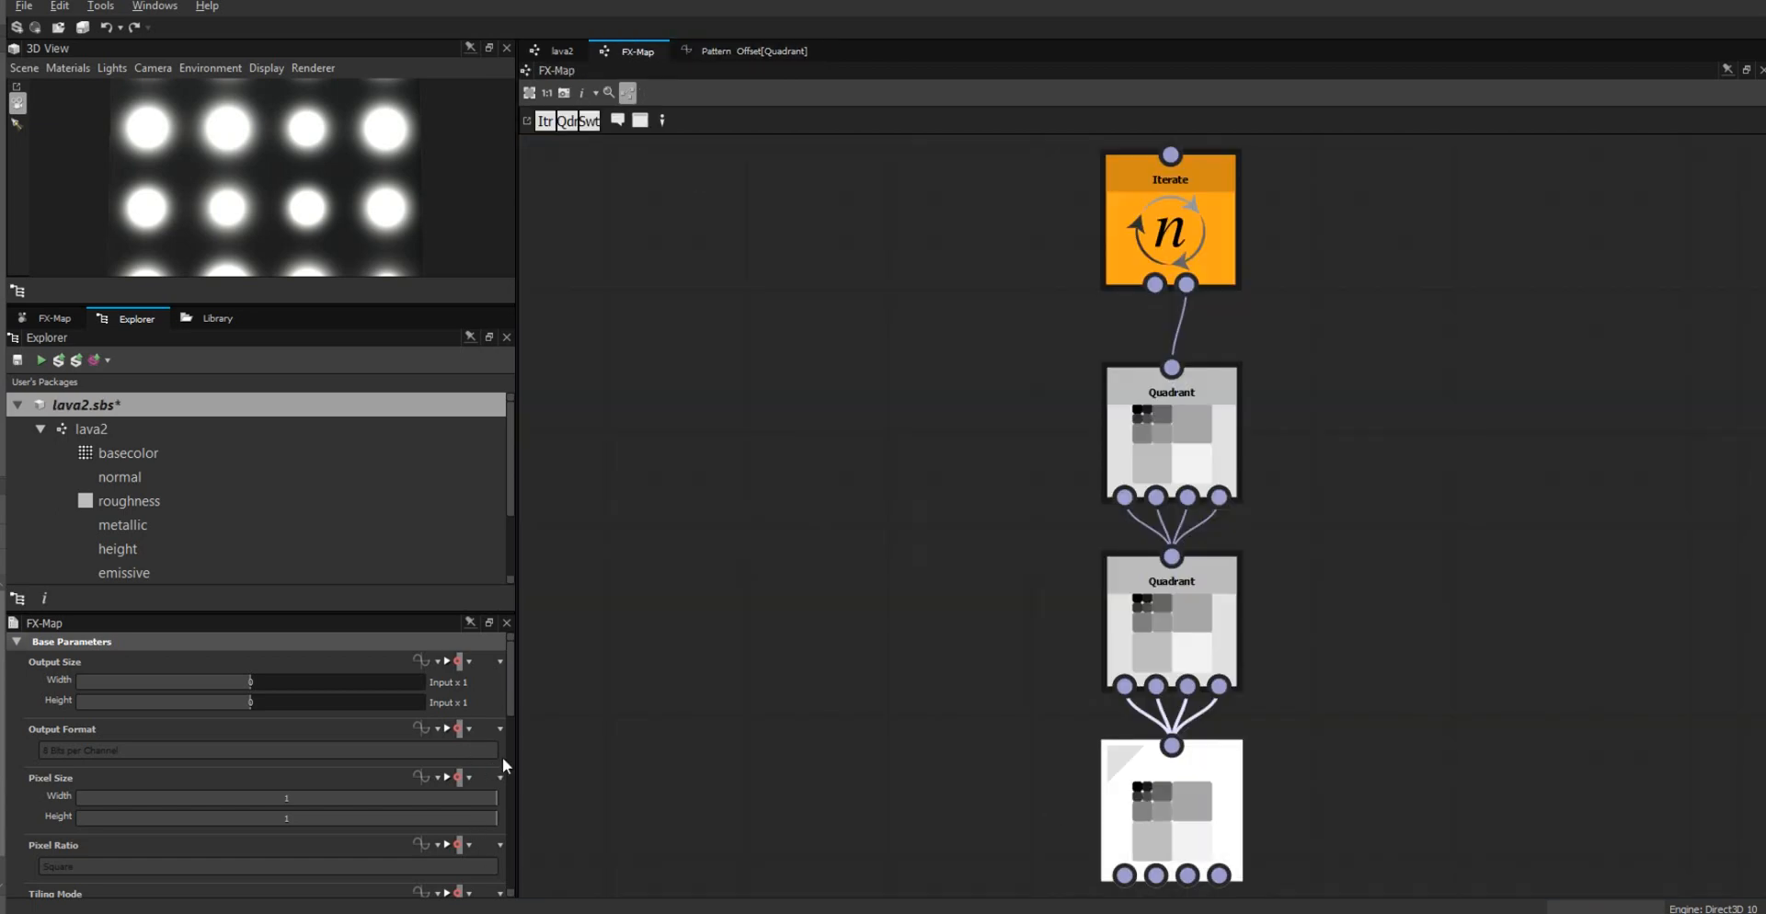
pyautogui.click(451, 824)
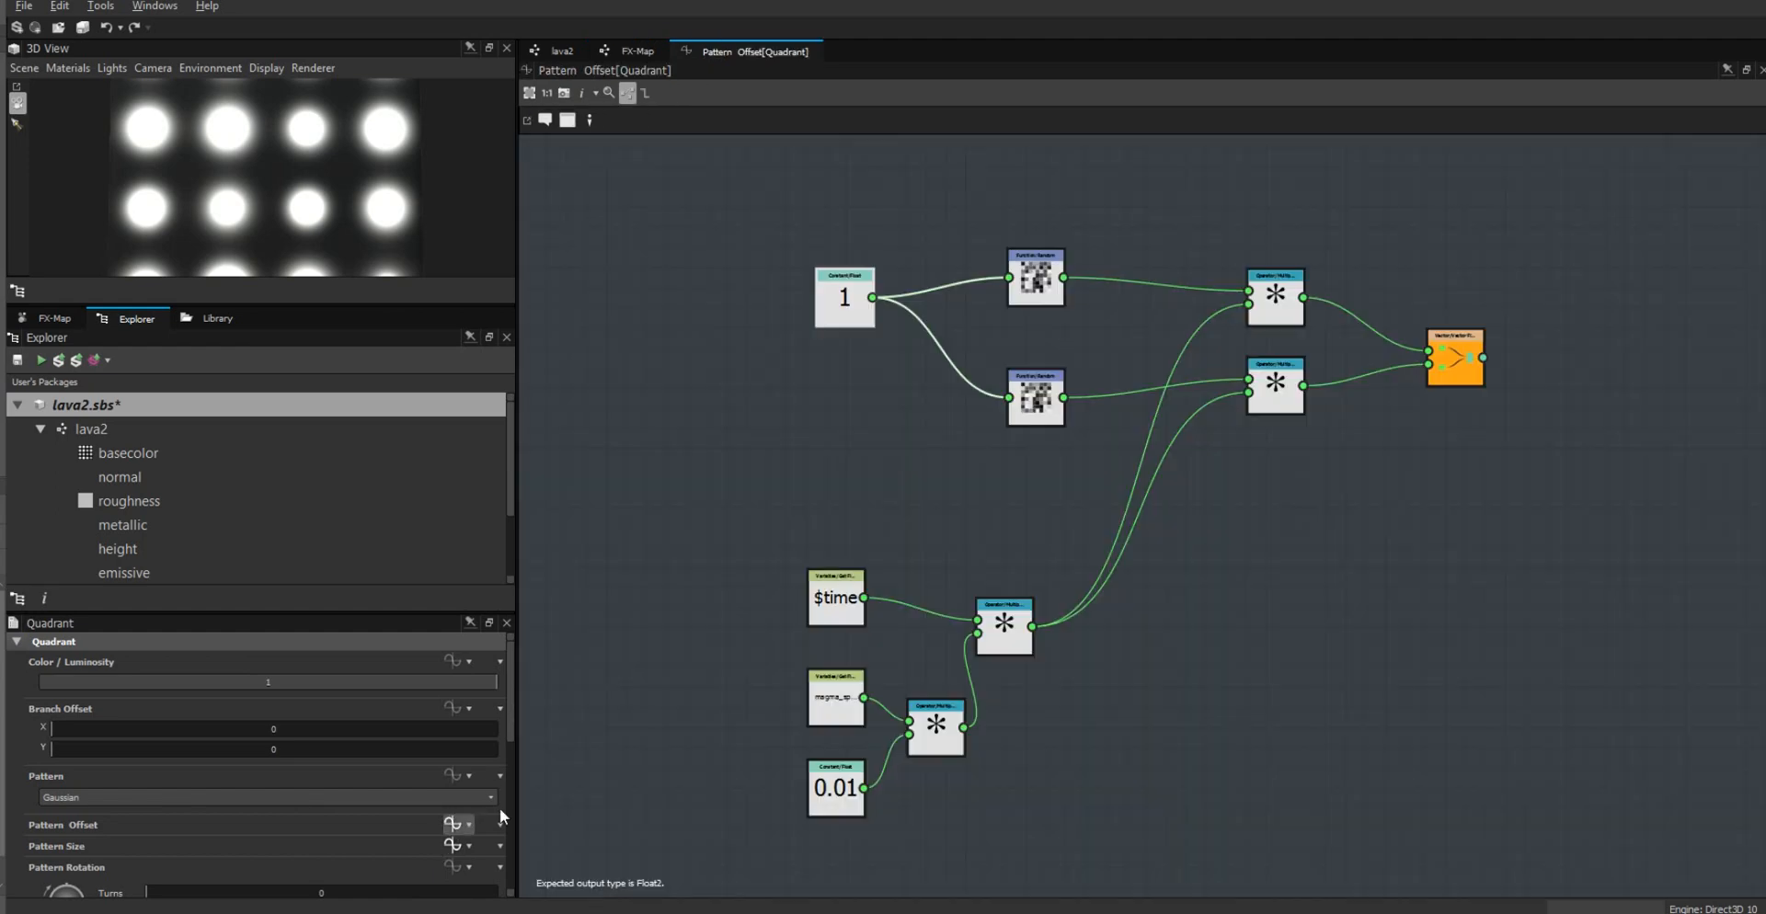
pyautogui.moveTo(811, 796); pyautogui.dragTo(711, 806)
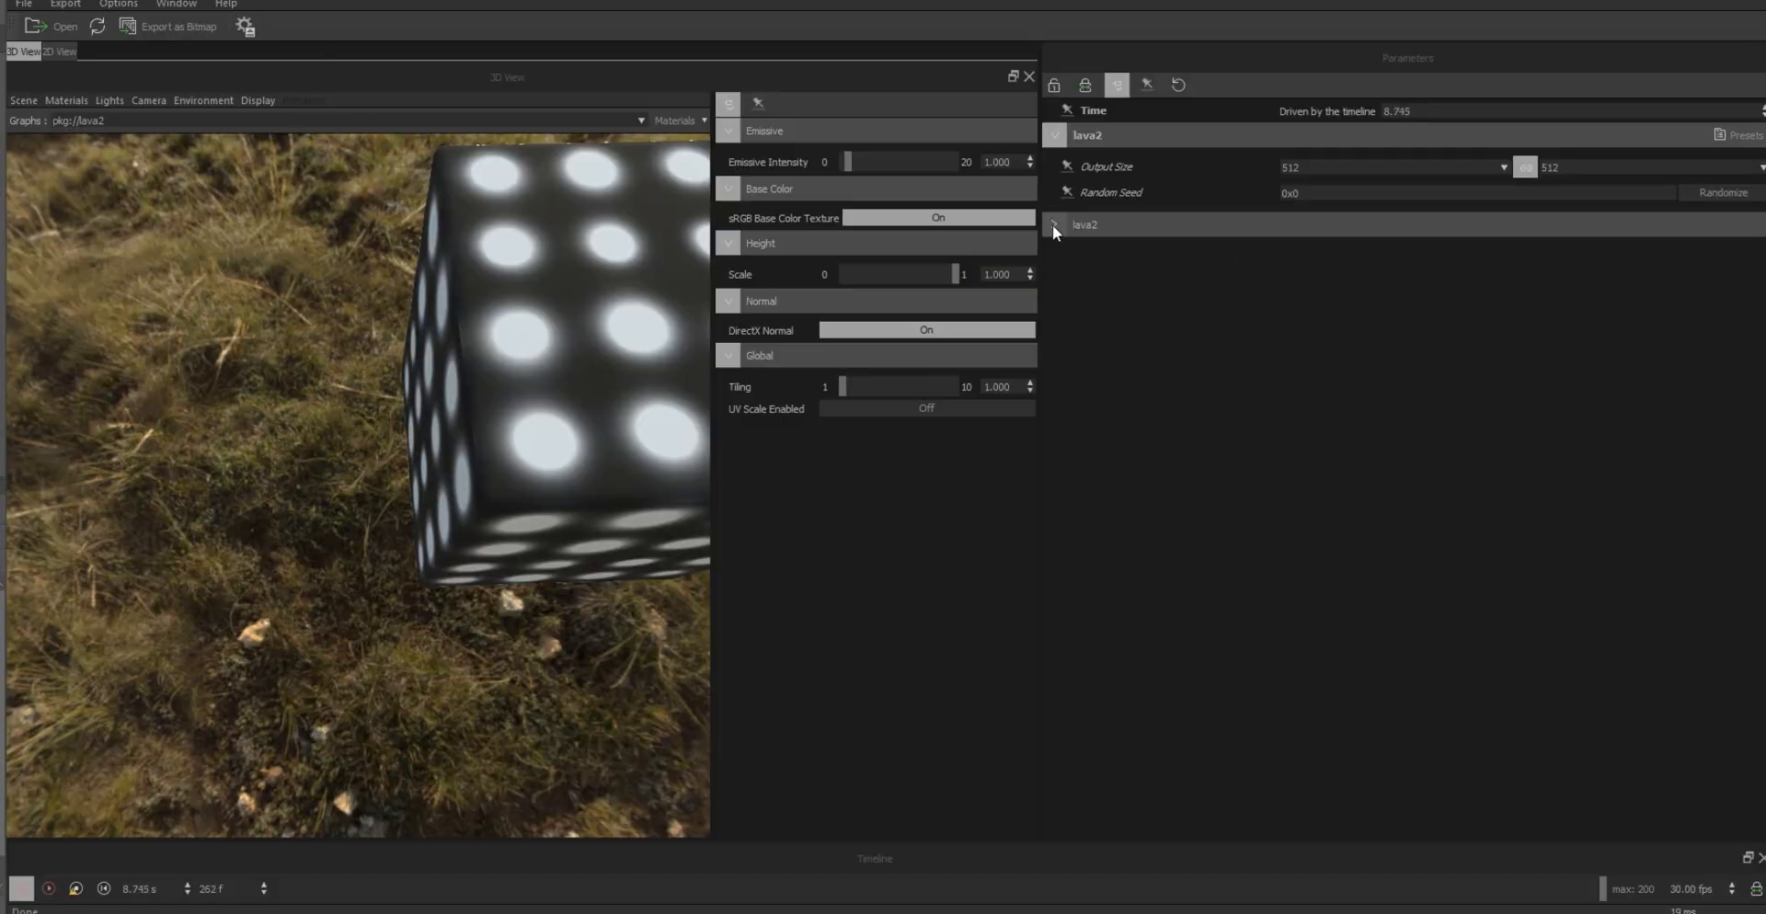
# Step: Switch to Substance Player and raise lava2's magma speed to 9.258 to preview the pattern over the whole mesh
pyautogui.click(1054, 225)
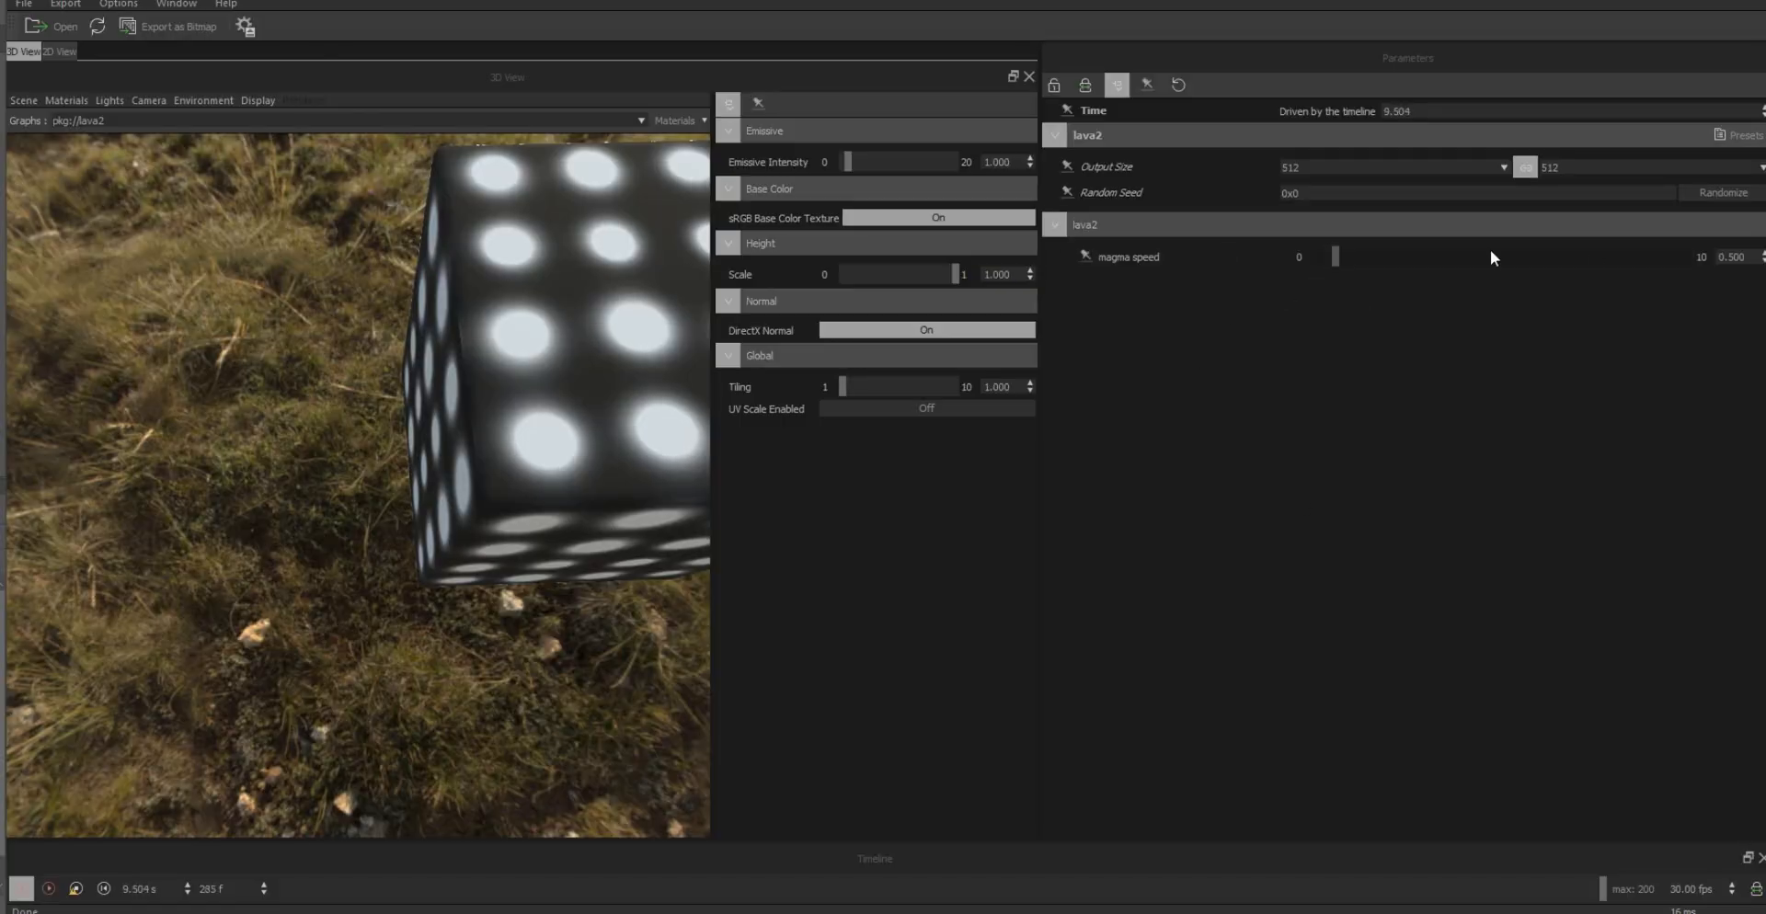
pyautogui.moveTo(1490, 251); pyautogui.dragTo(1663, 261)
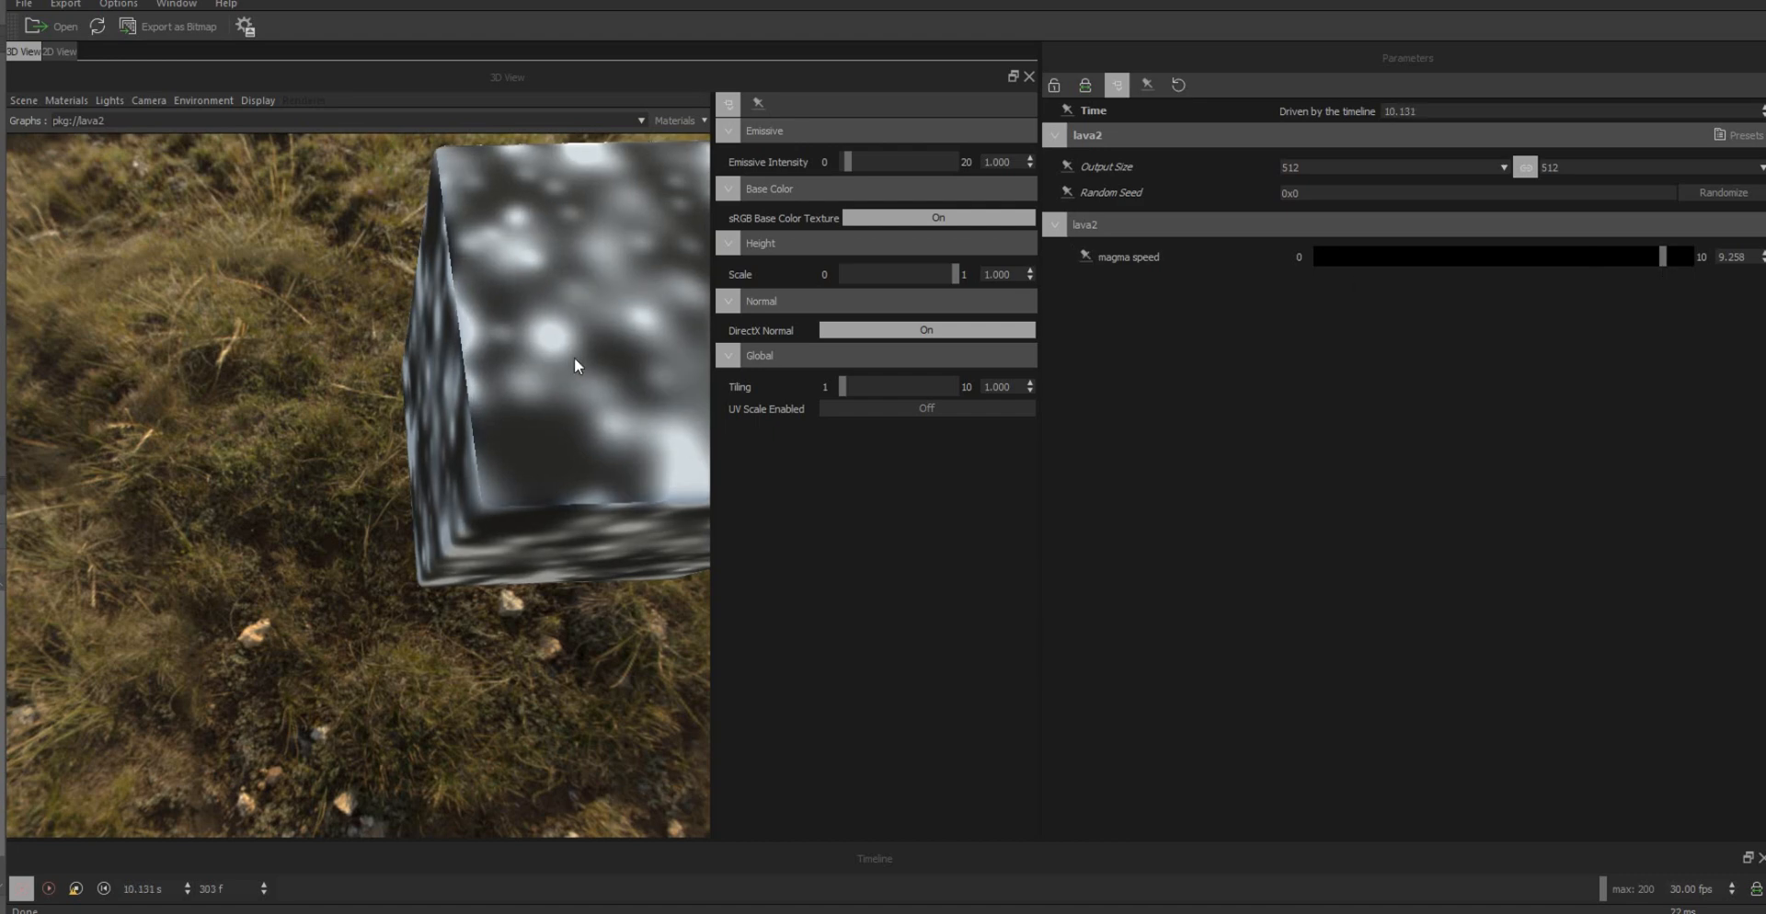
pyautogui.moveTo(574, 357); pyautogui.dragTo(515, 387)
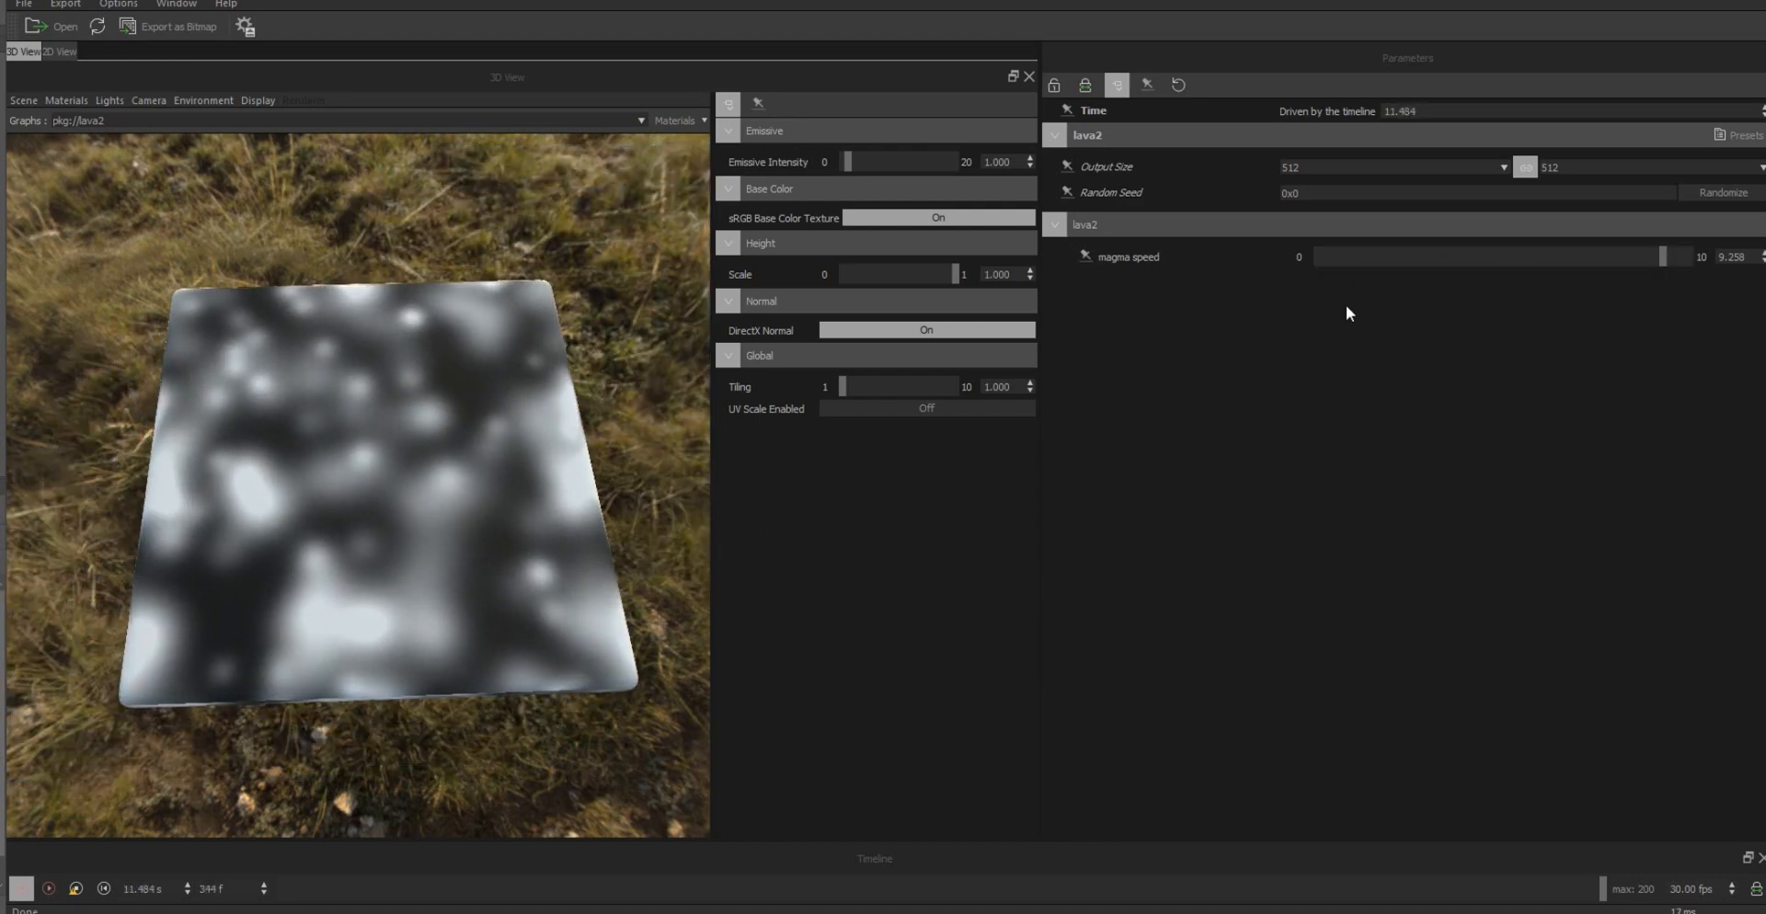
# Step: Reload lava2 in Substance Player and preview the animation at a magma speed moderately above its default
pyautogui.click(98, 27)
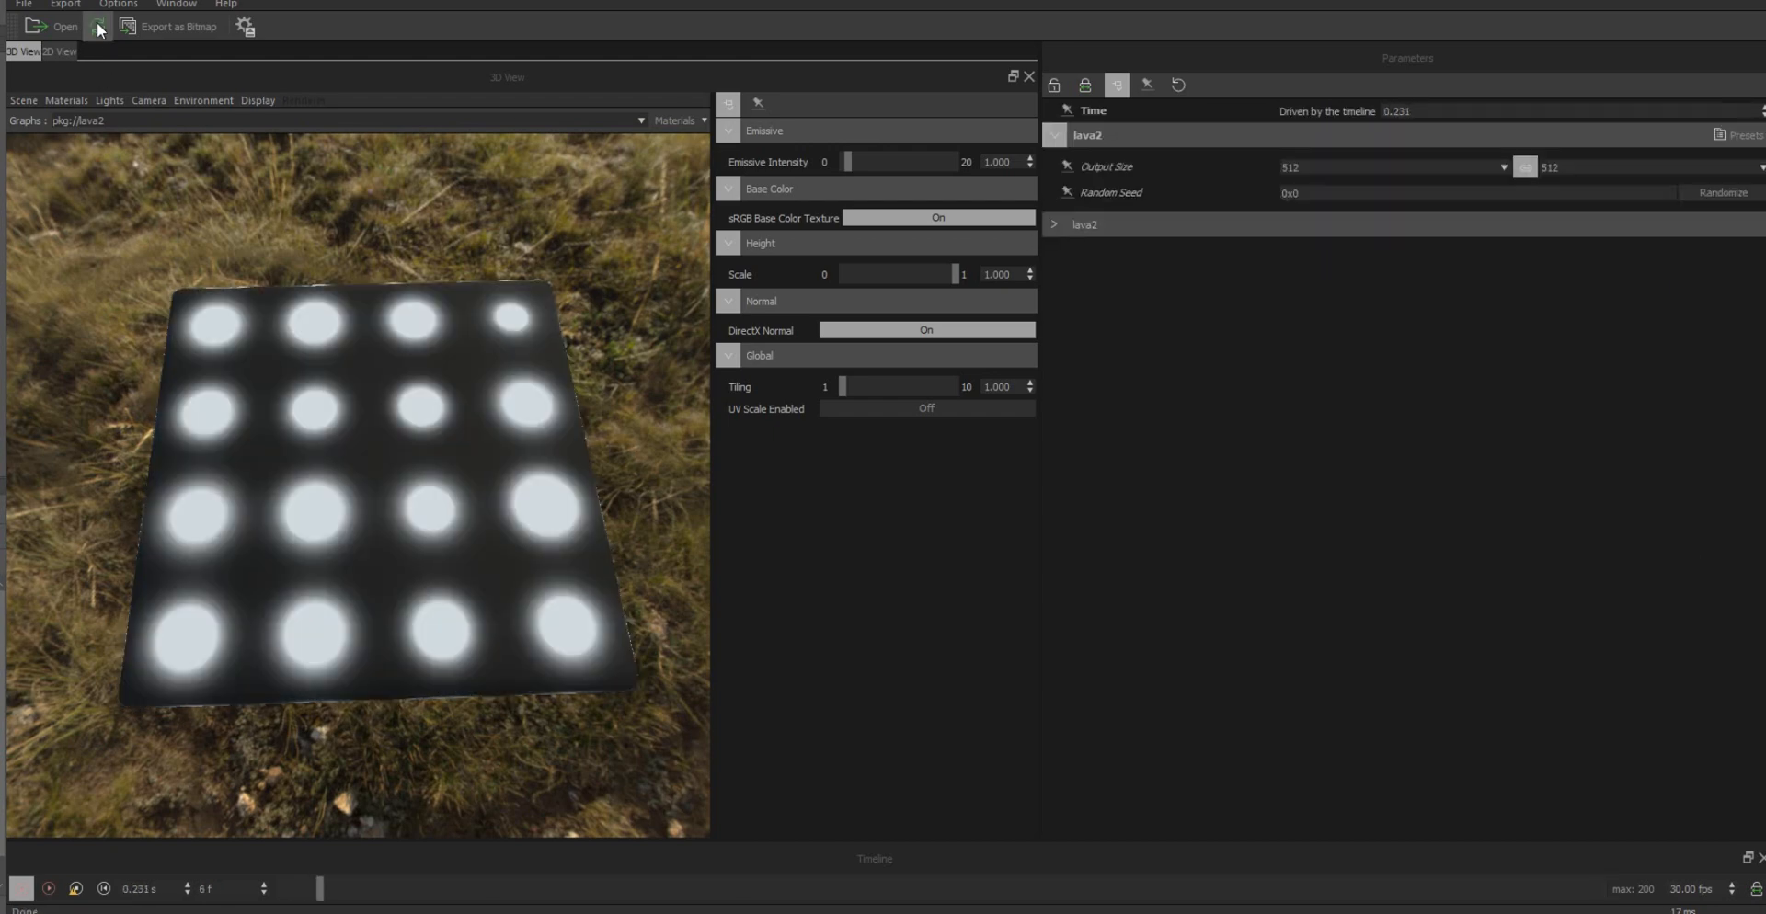
pyautogui.click(1055, 225)
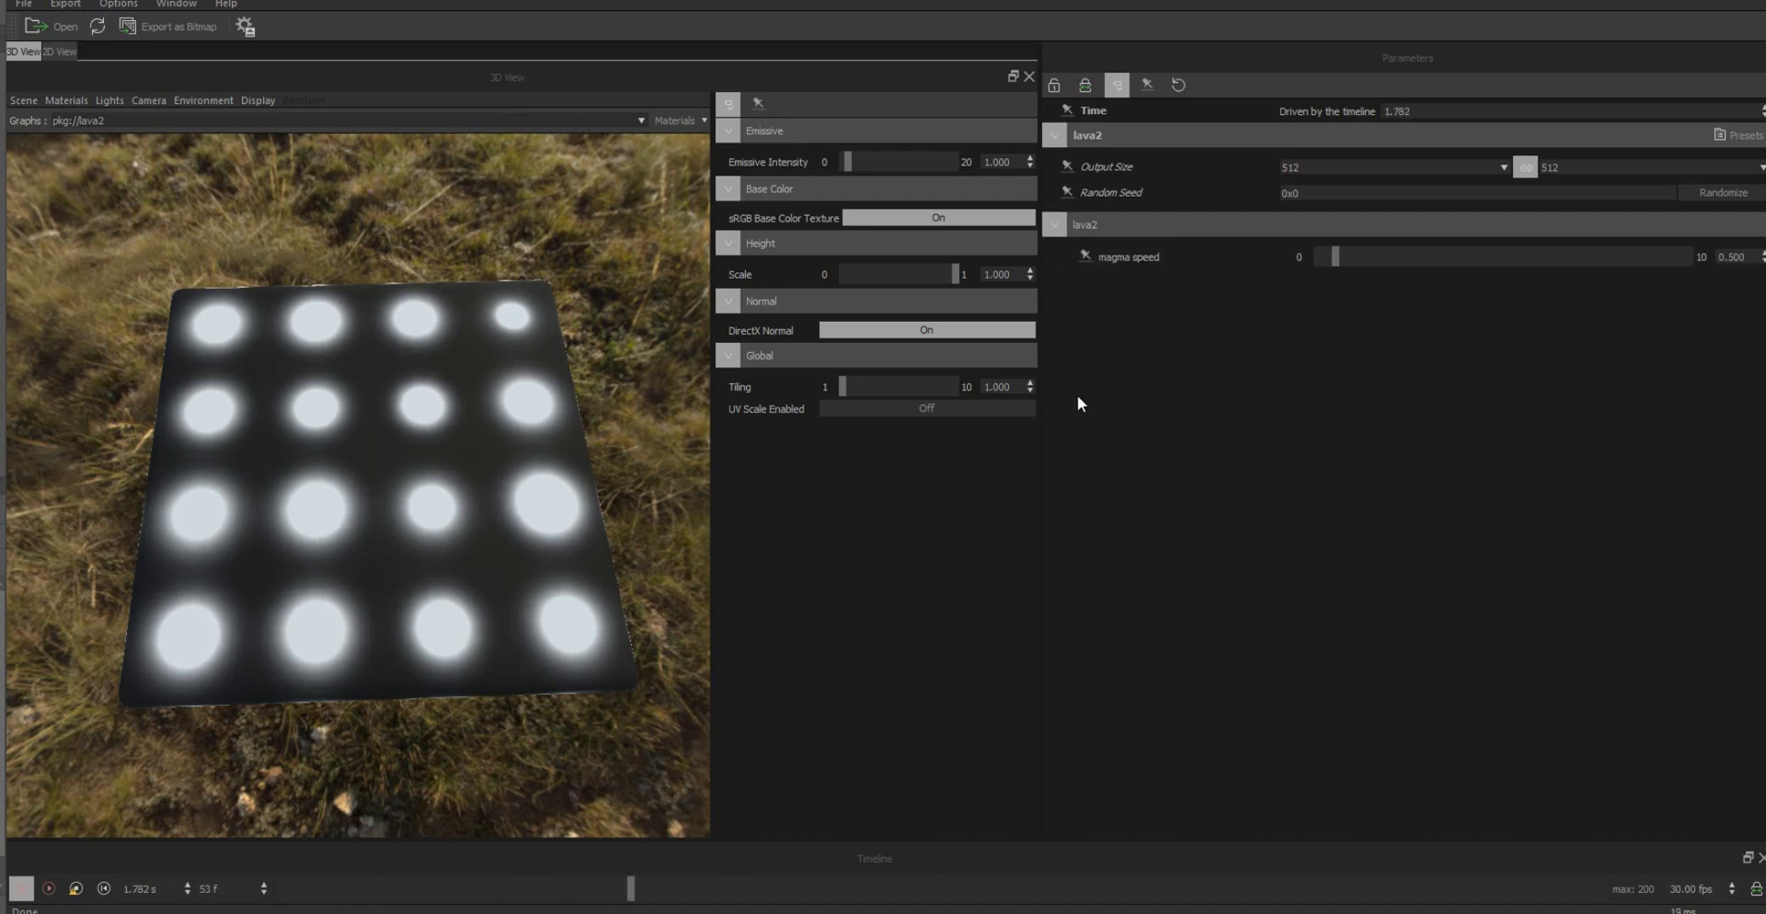
pyautogui.moveTo(1337, 263); pyautogui.dragTo(1461, 261)
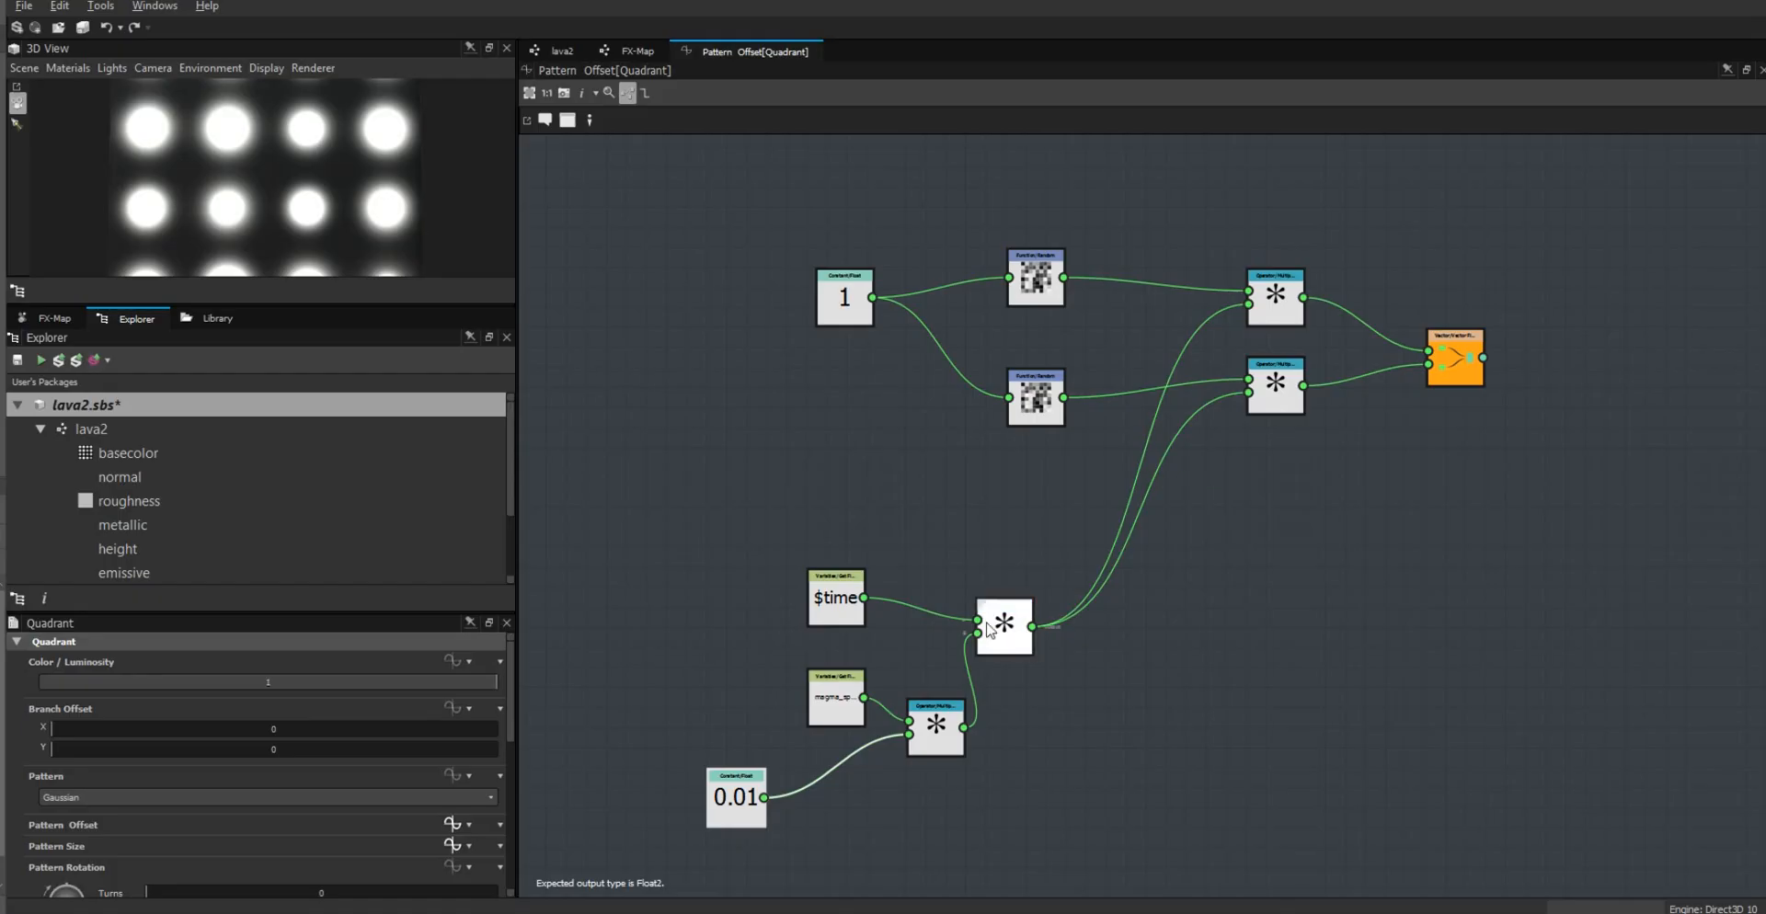
# Step: In the Pattern Offset function, tidy the $time Multiplication and second Random nodes and place a duplicate Random linked to constant 1
pyautogui.moveTo(1004, 628); pyautogui.dragTo(1015, 659)
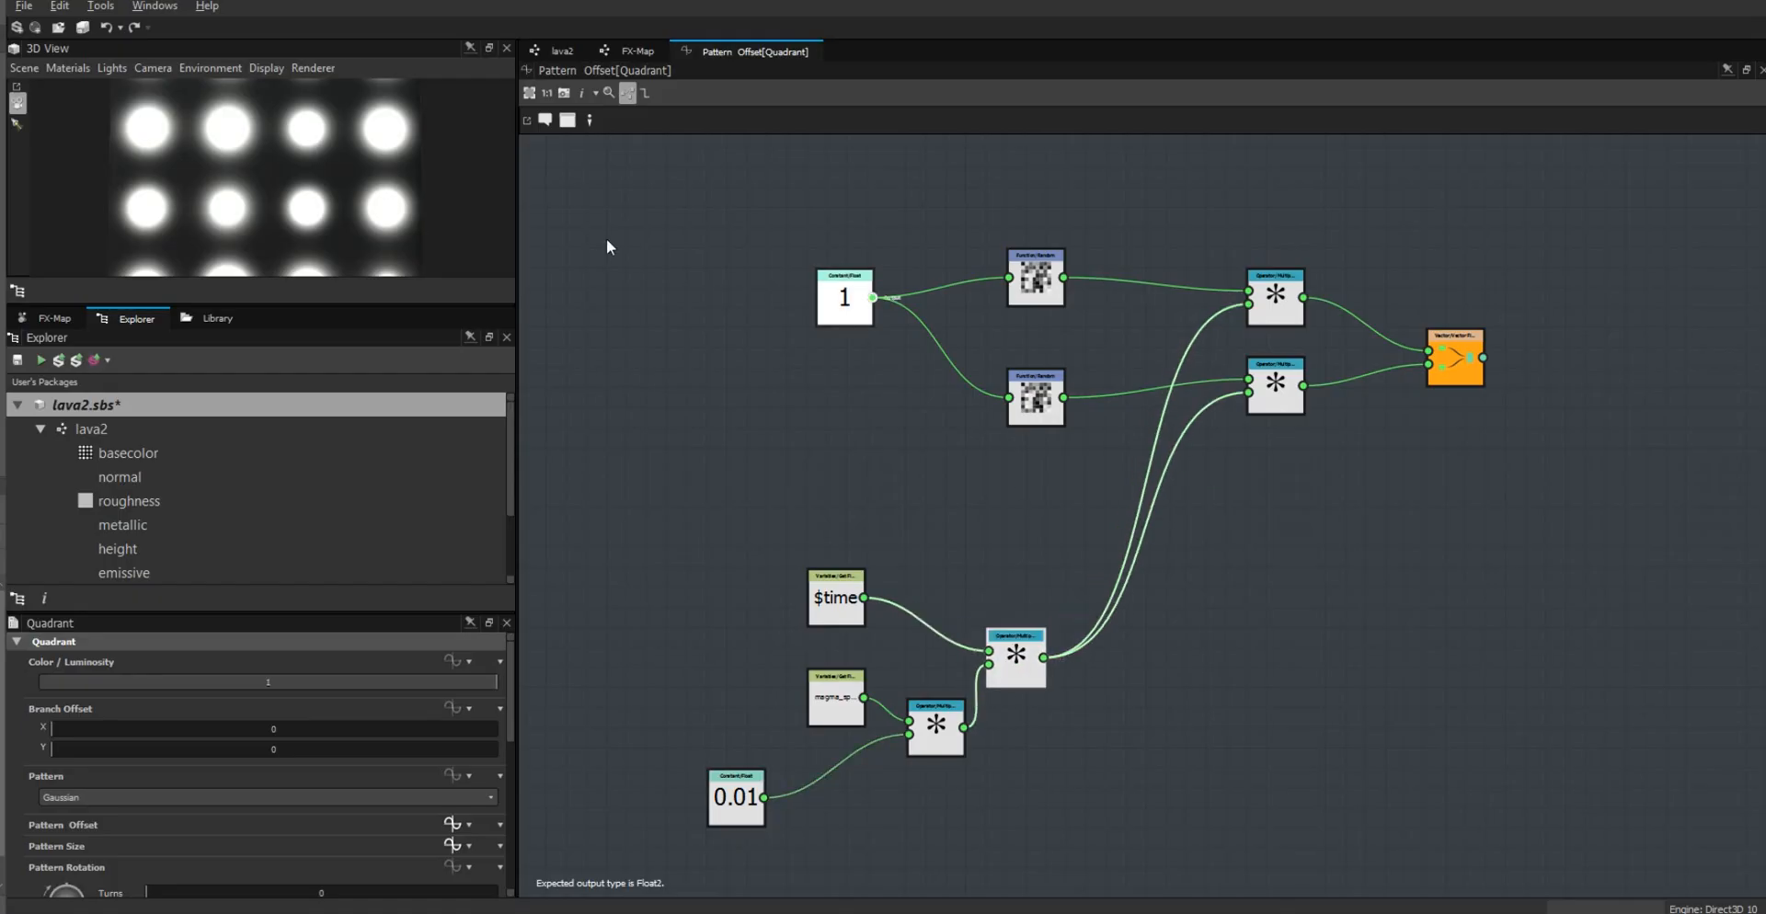
pyautogui.moveTo(1028, 411); pyautogui.dragTo(1028, 391)
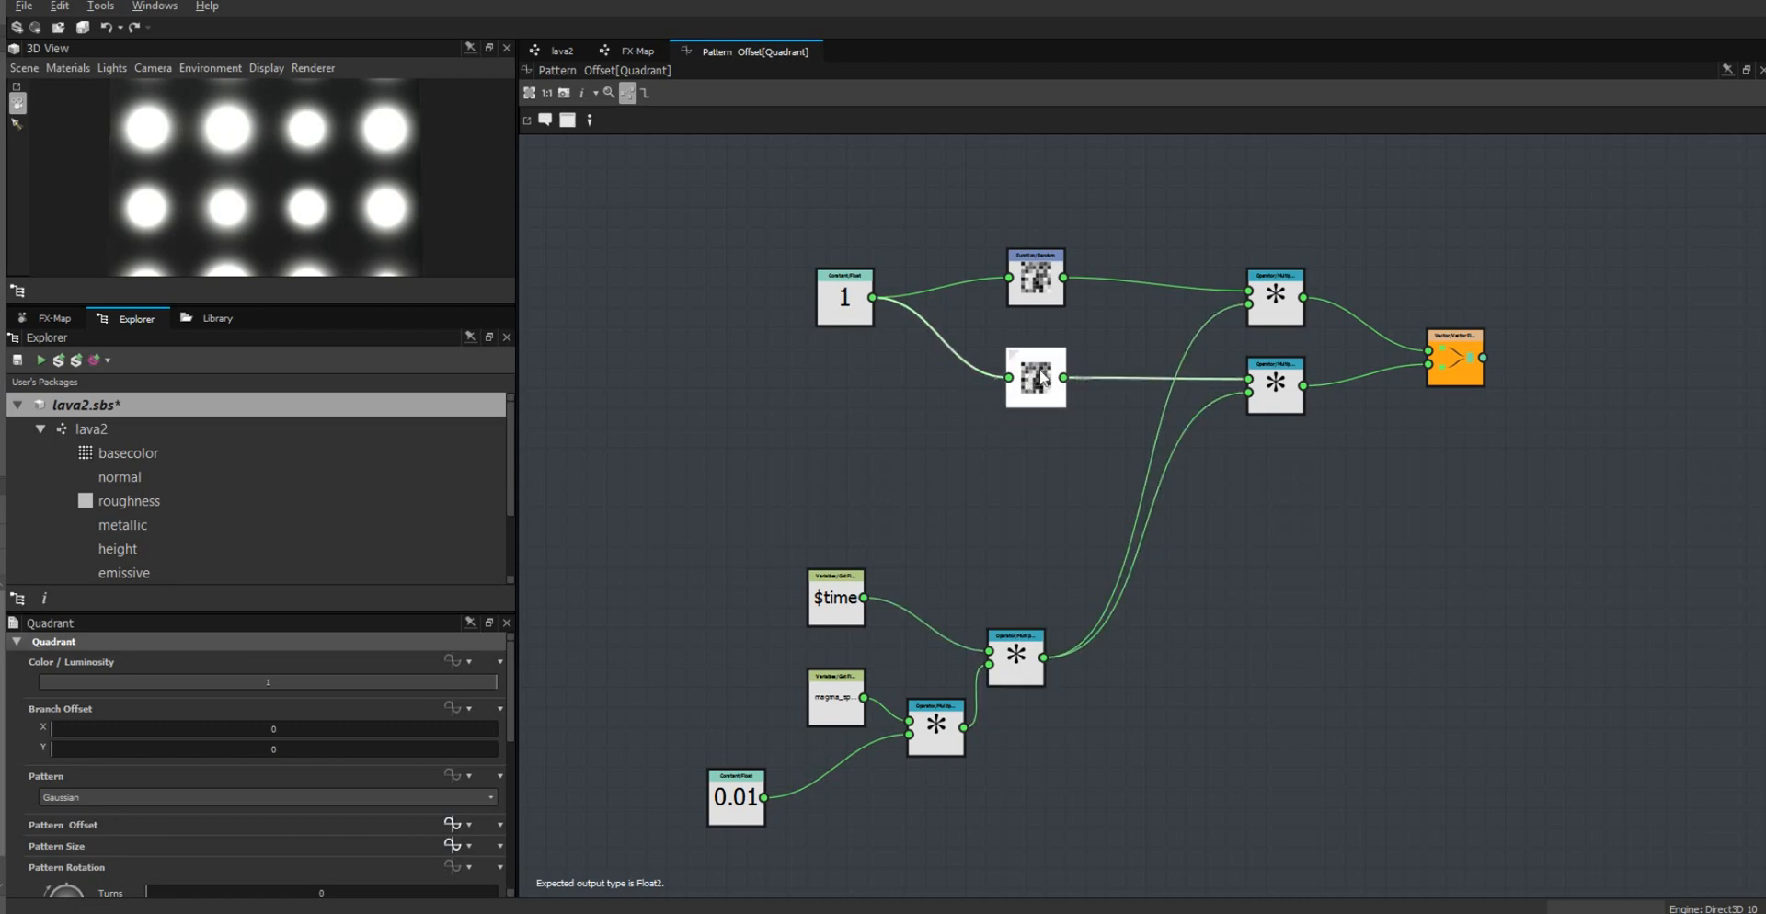
pyautogui.click(1042, 377)
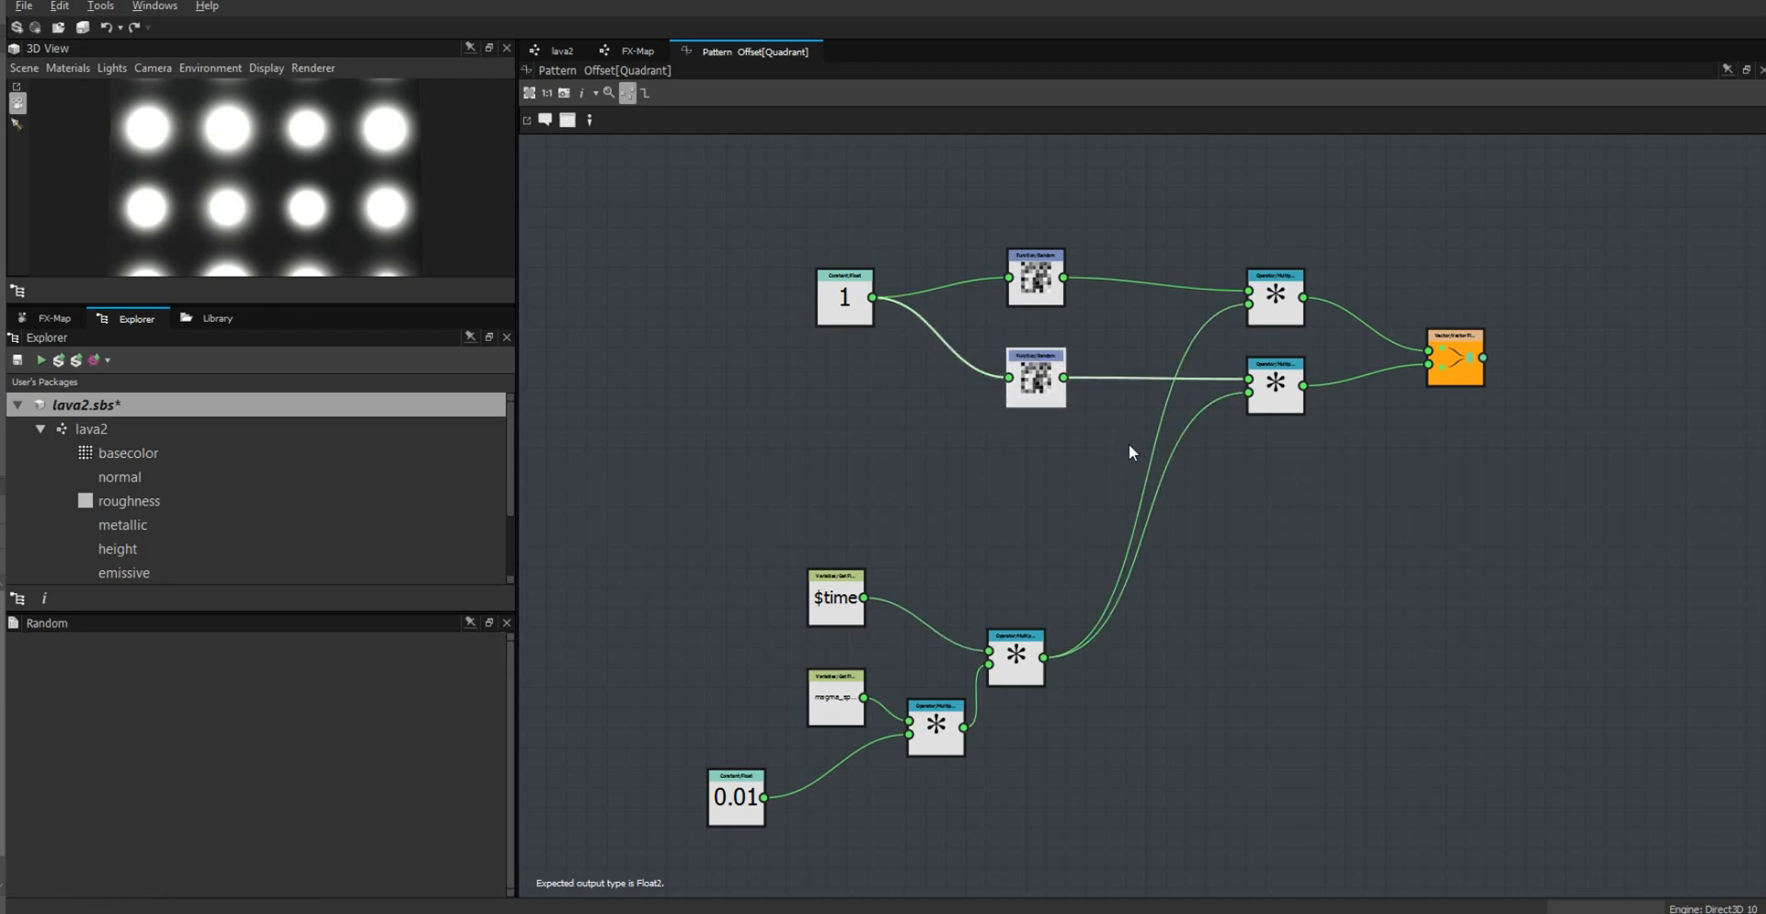
pyautogui.hotkey('ctrl', 'd')
pyautogui.click(918, 446)
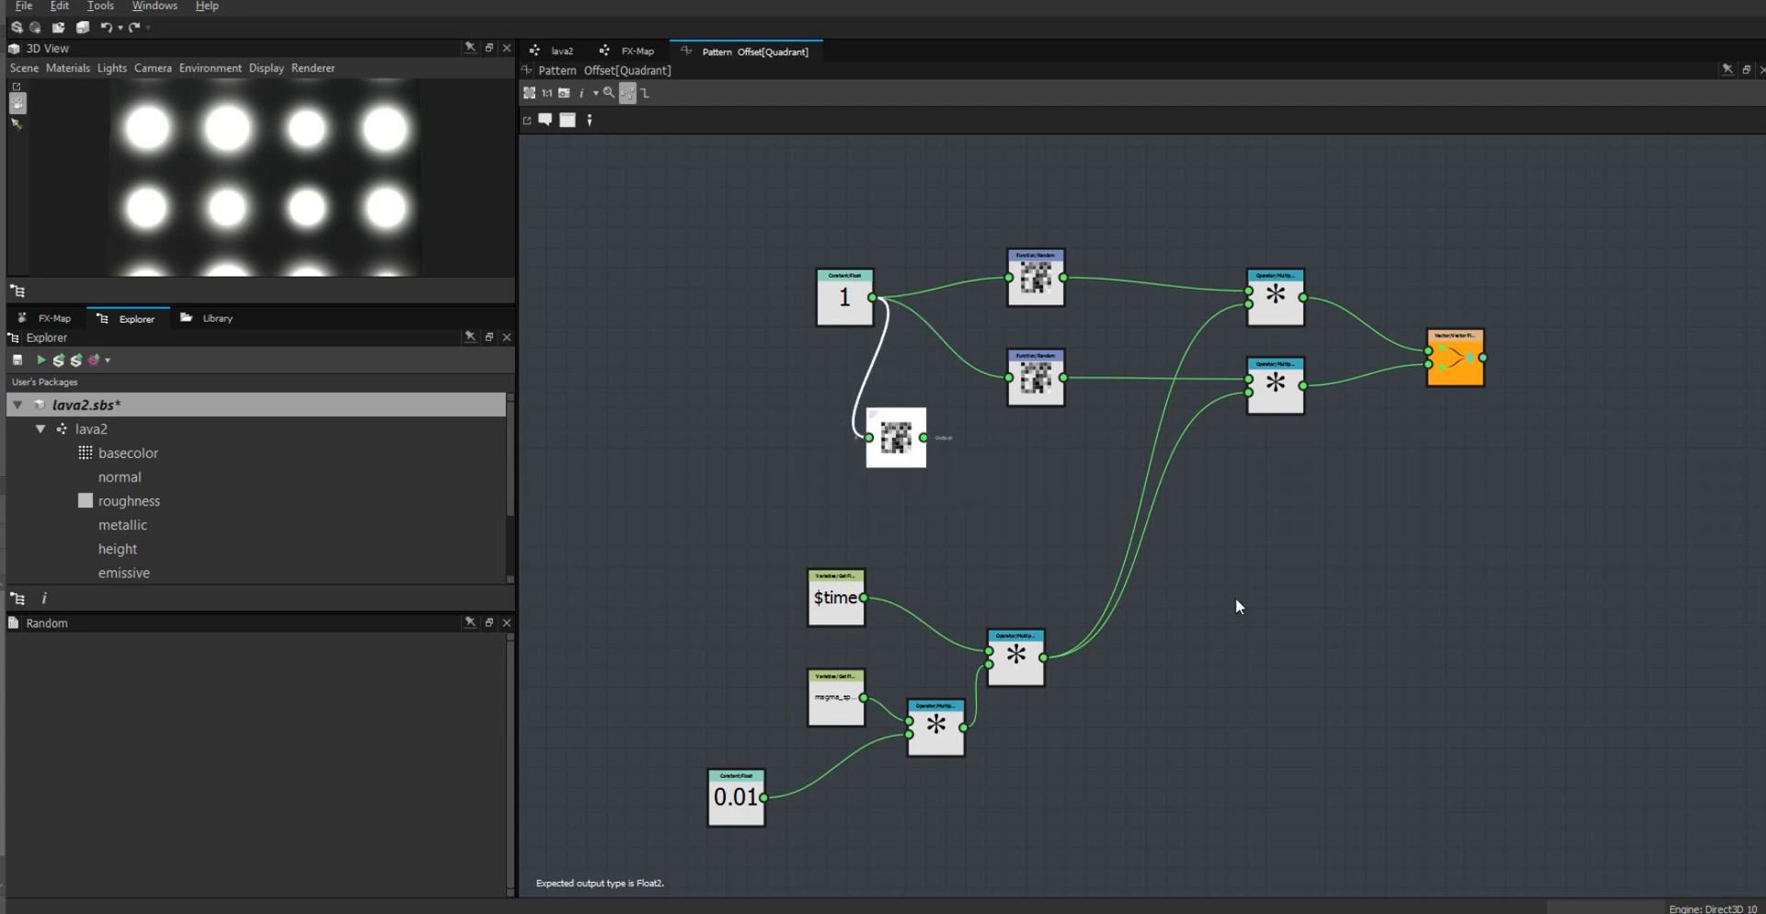
# Step: Insert an Add operator node and connect the $time product to its second input
pyautogui.rightClick(1316, 615)
pyautogui.moveTo(1415, 246)
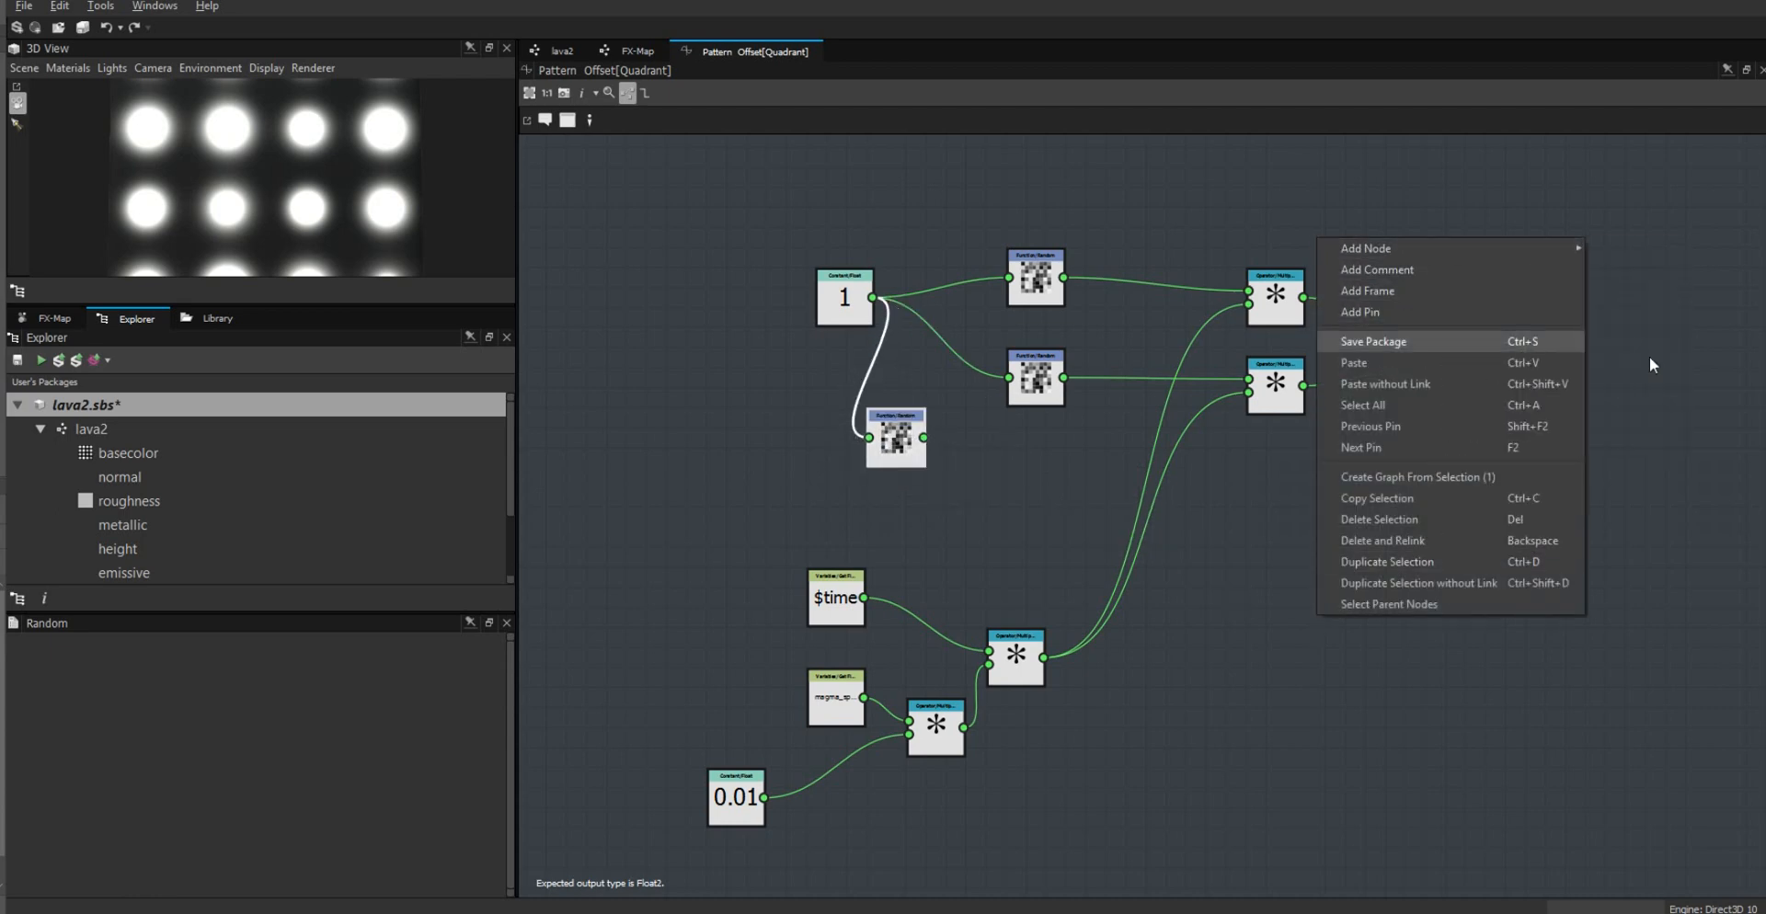
pyautogui.moveTo(1531, 246)
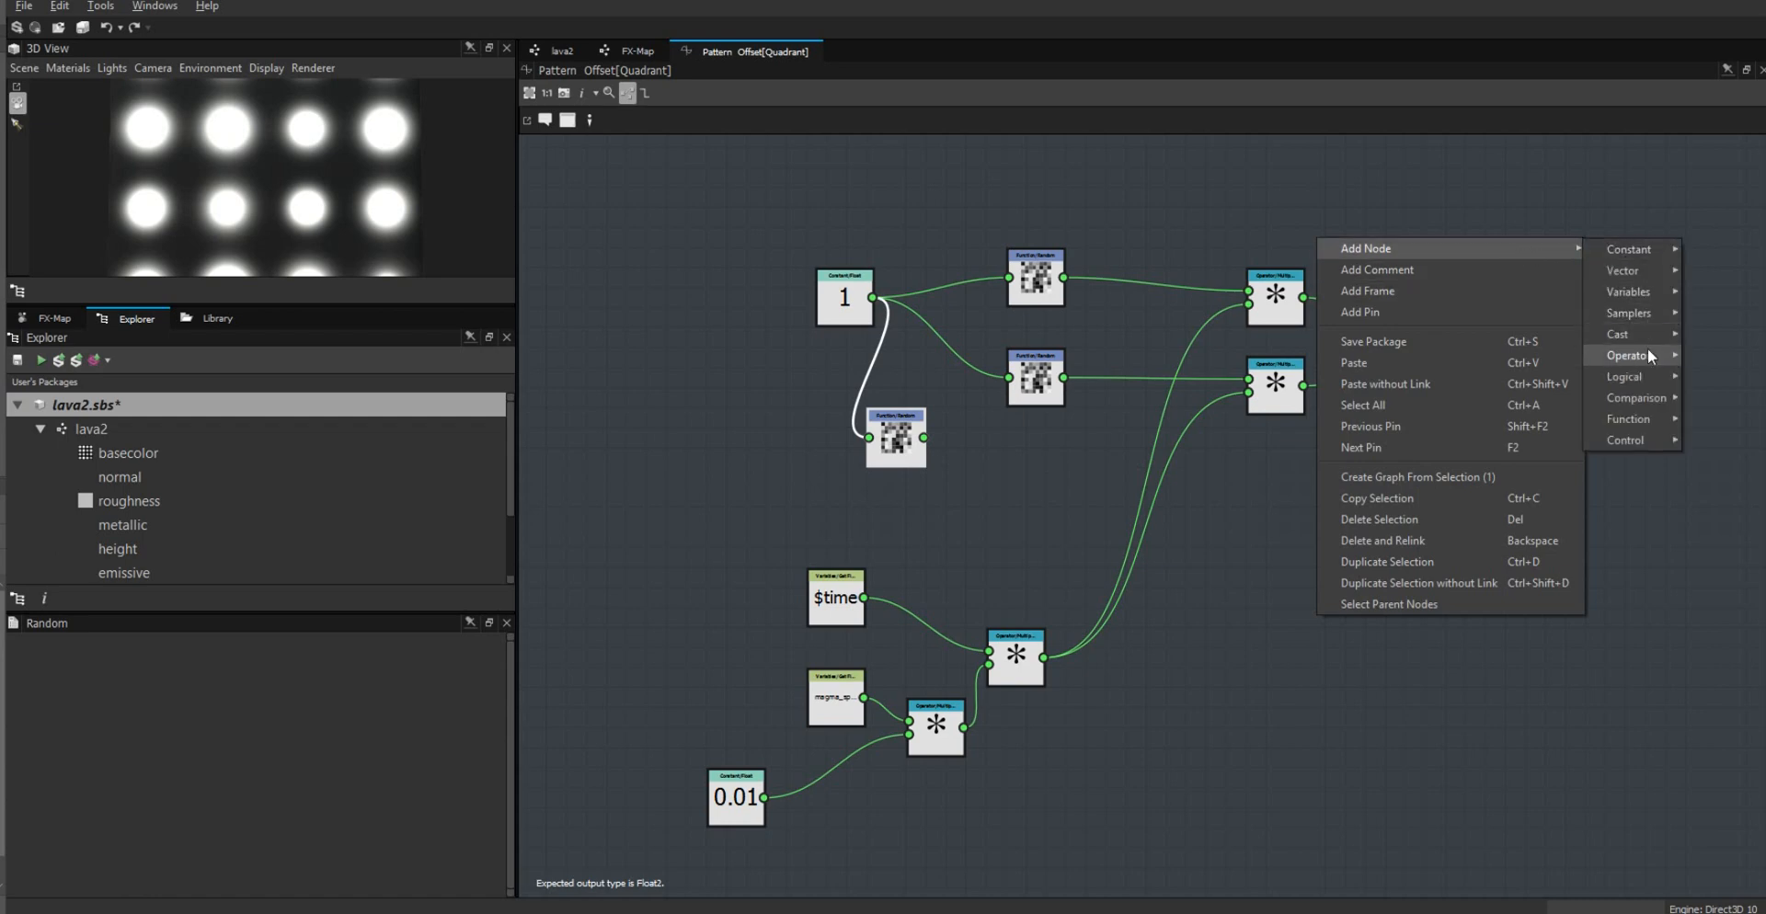
pyautogui.moveTo(1647, 351)
pyautogui.click(1507, 357)
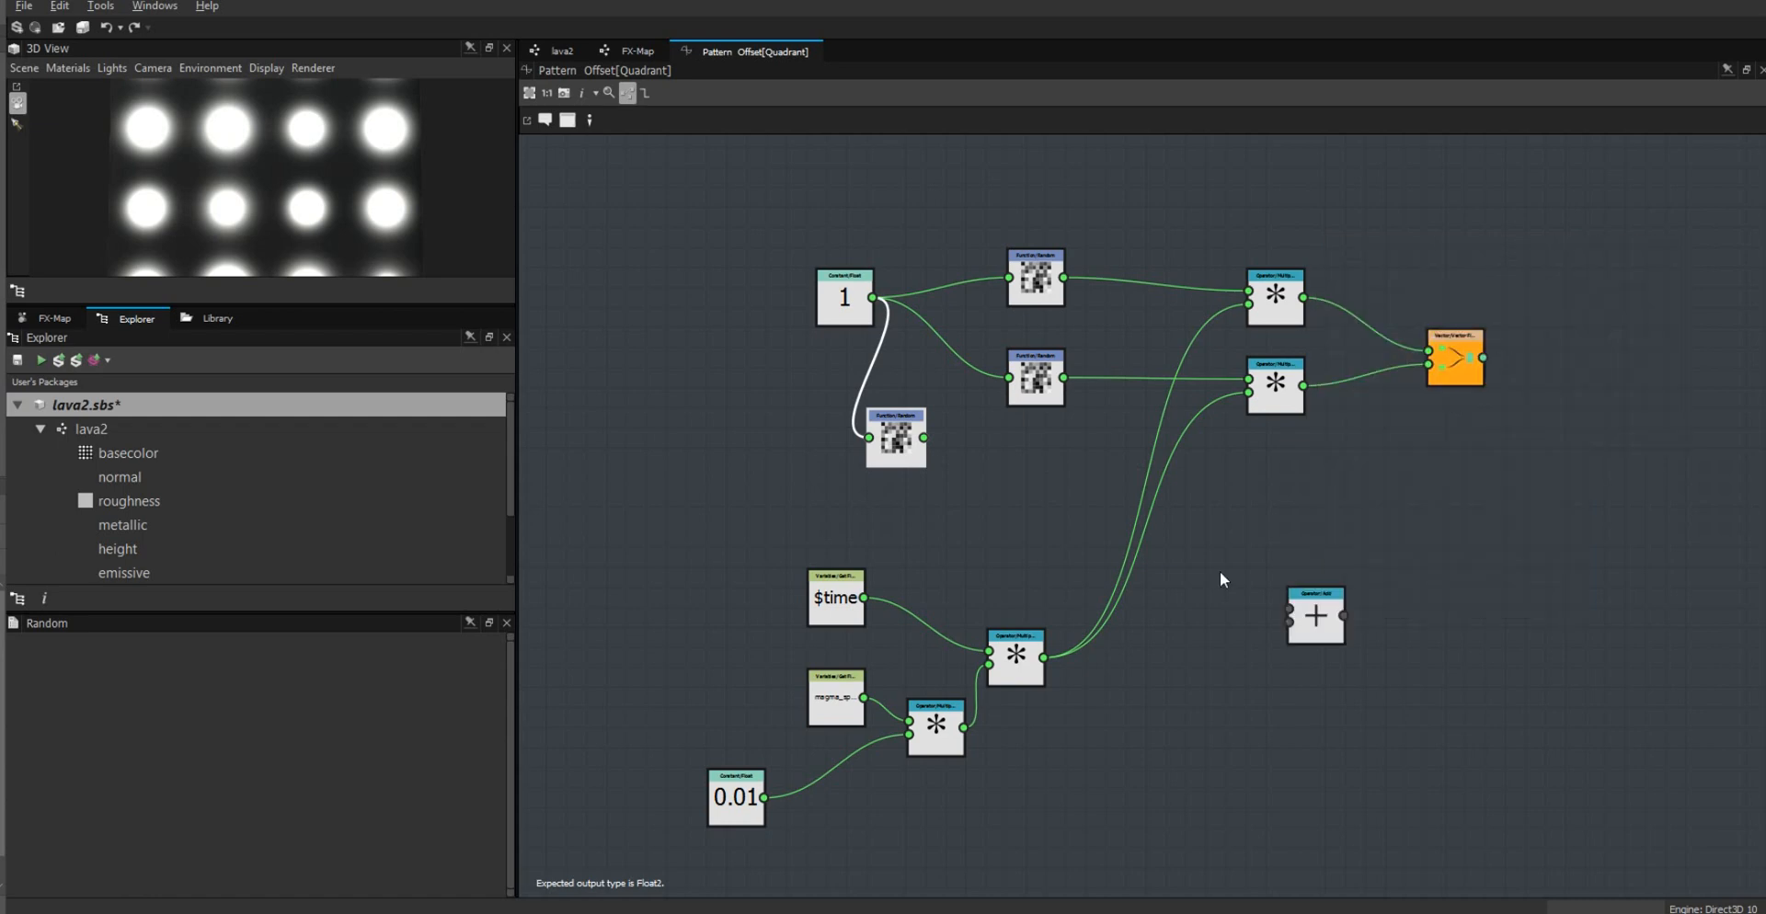
pyautogui.moveTo(1314, 620); pyautogui.dragTo(1229, 581)
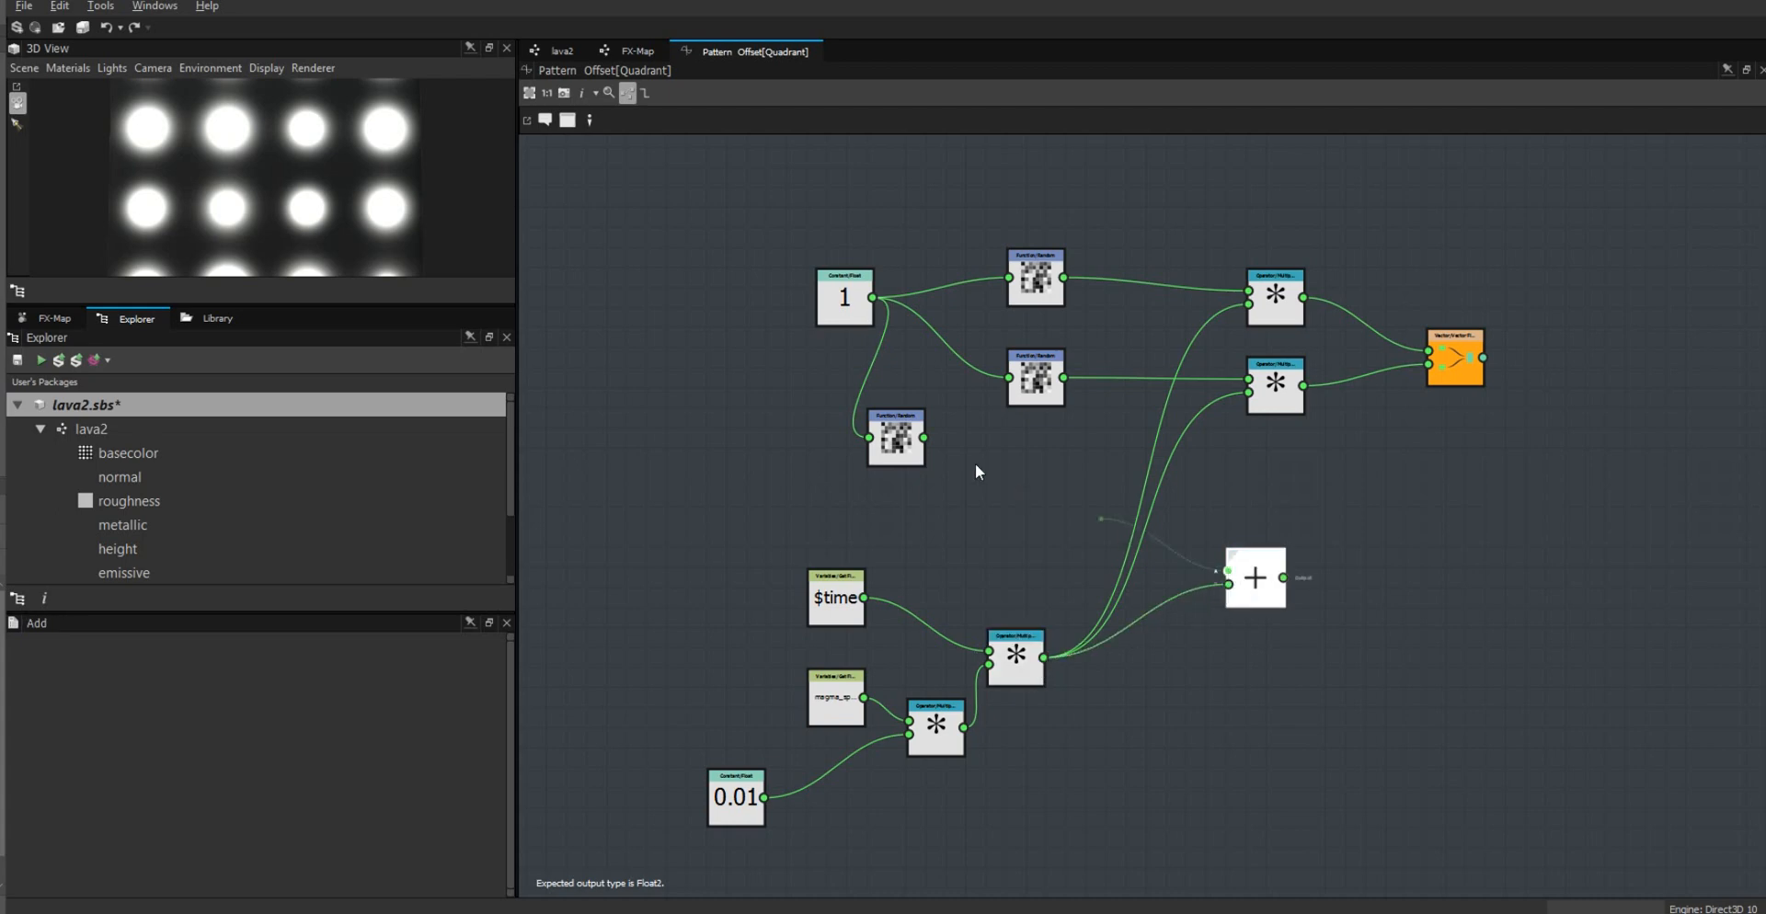
# Step: Connect the duplicated Random to the Add node's first input and the Add output to the second input of both Random Multiplications
pyautogui.moveTo(923, 438); pyautogui.dragTo(1248, 393)
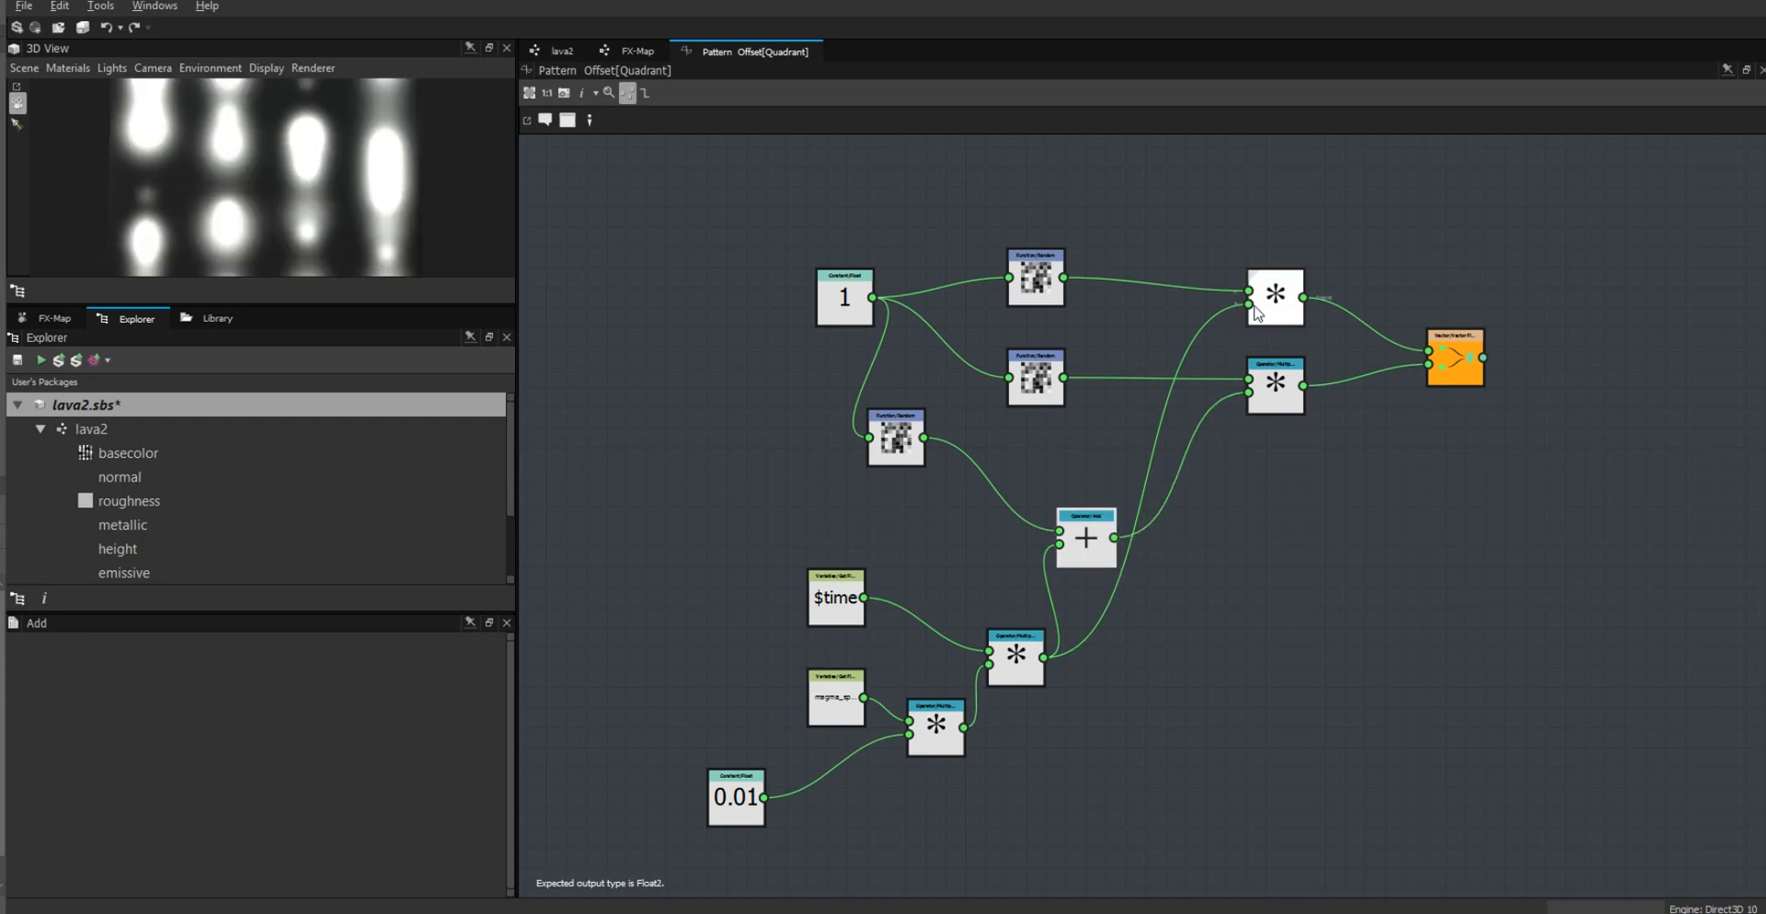
pyautogui.moveTo(1114, 538); pyautogui.dragTo(1248, 305)
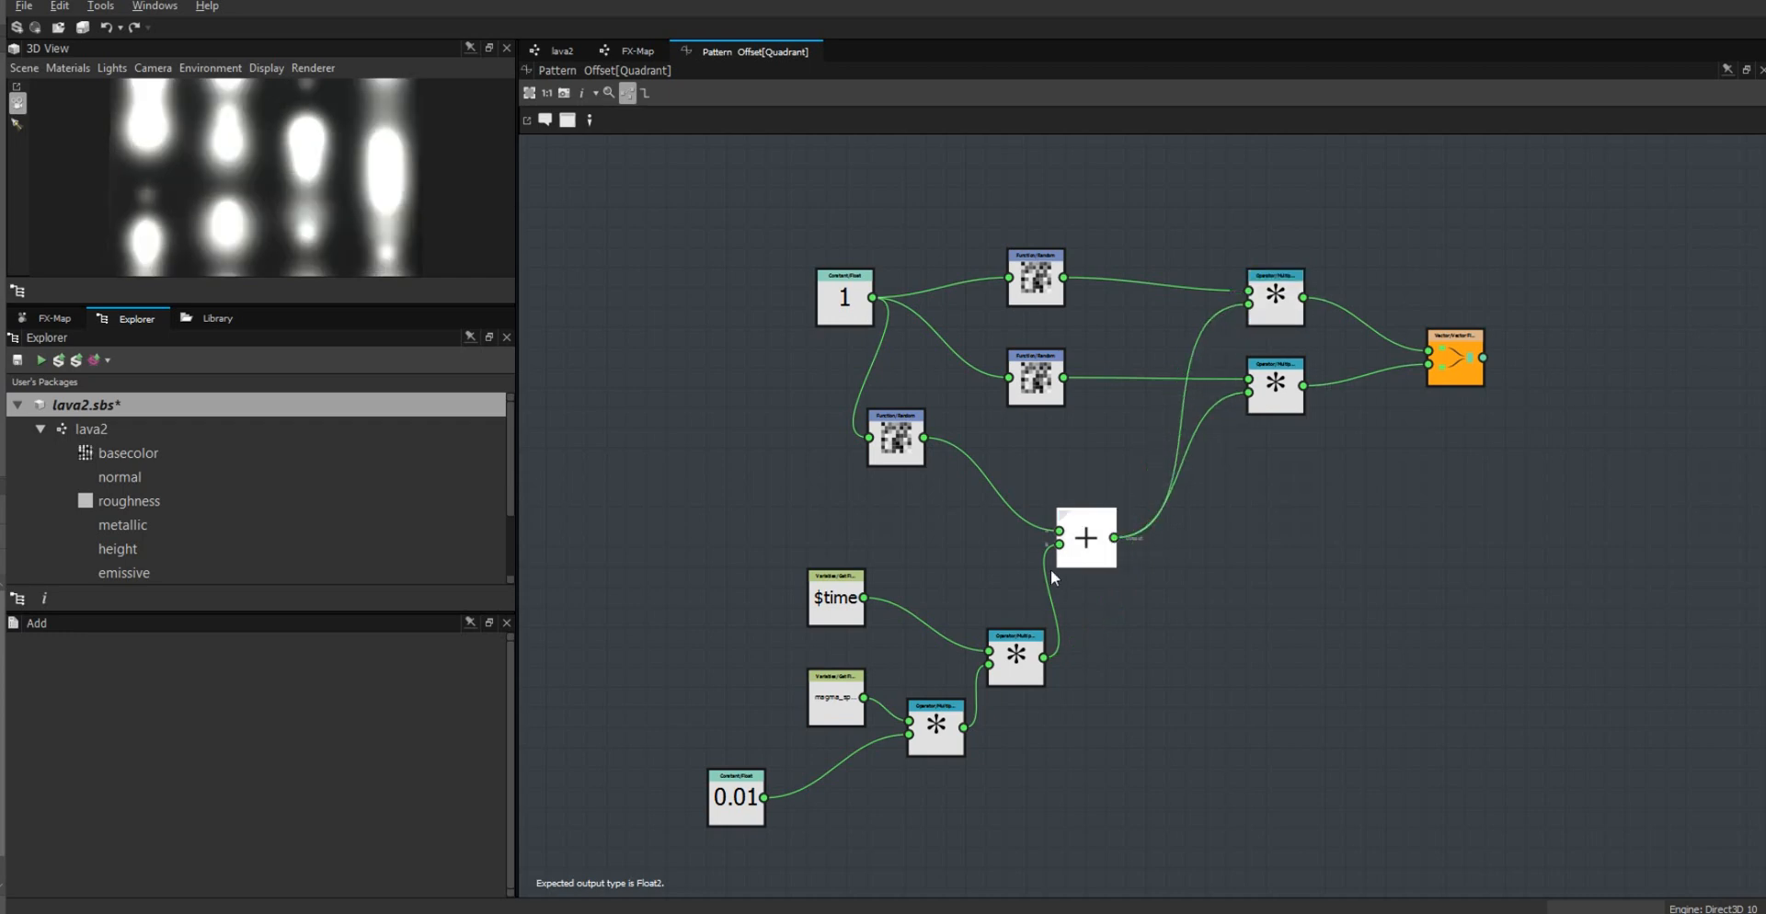
pyautogui.moveTo(1075, 541); pyautogui.dragTo(1104, 581)
pyautogui.moveTo(901, 447); pyautogui.dragTo(980, 517)
pyautogui.click(1295, 281)
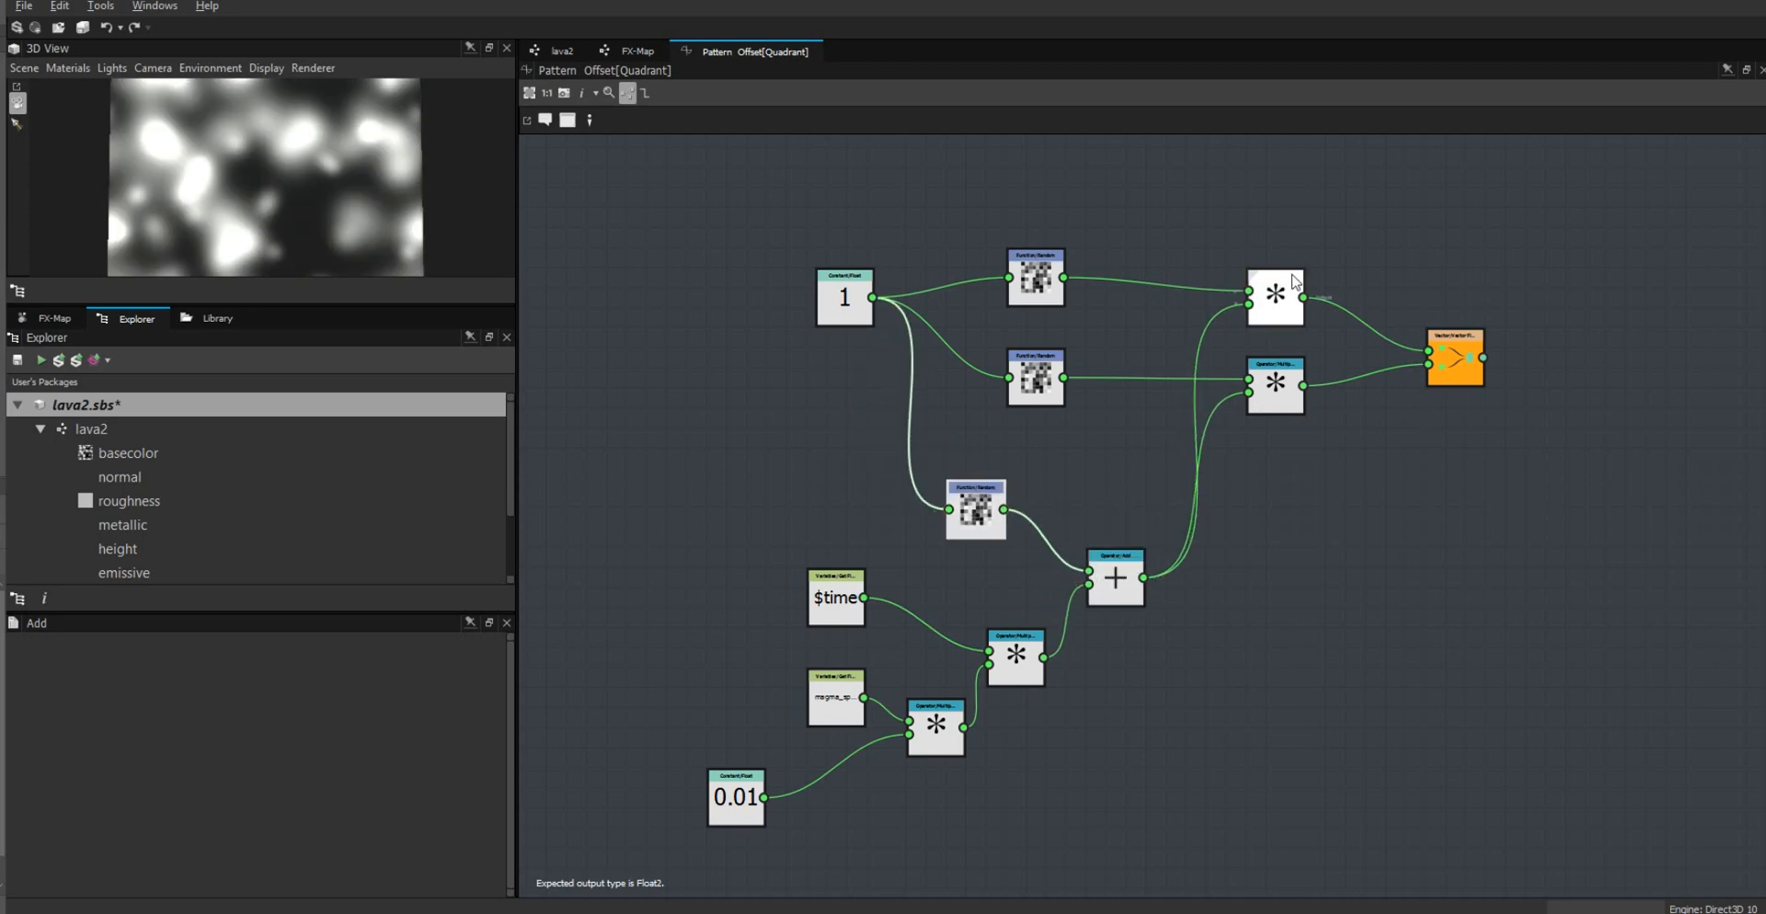
pyautogui.scroll(-4, 305, 196)
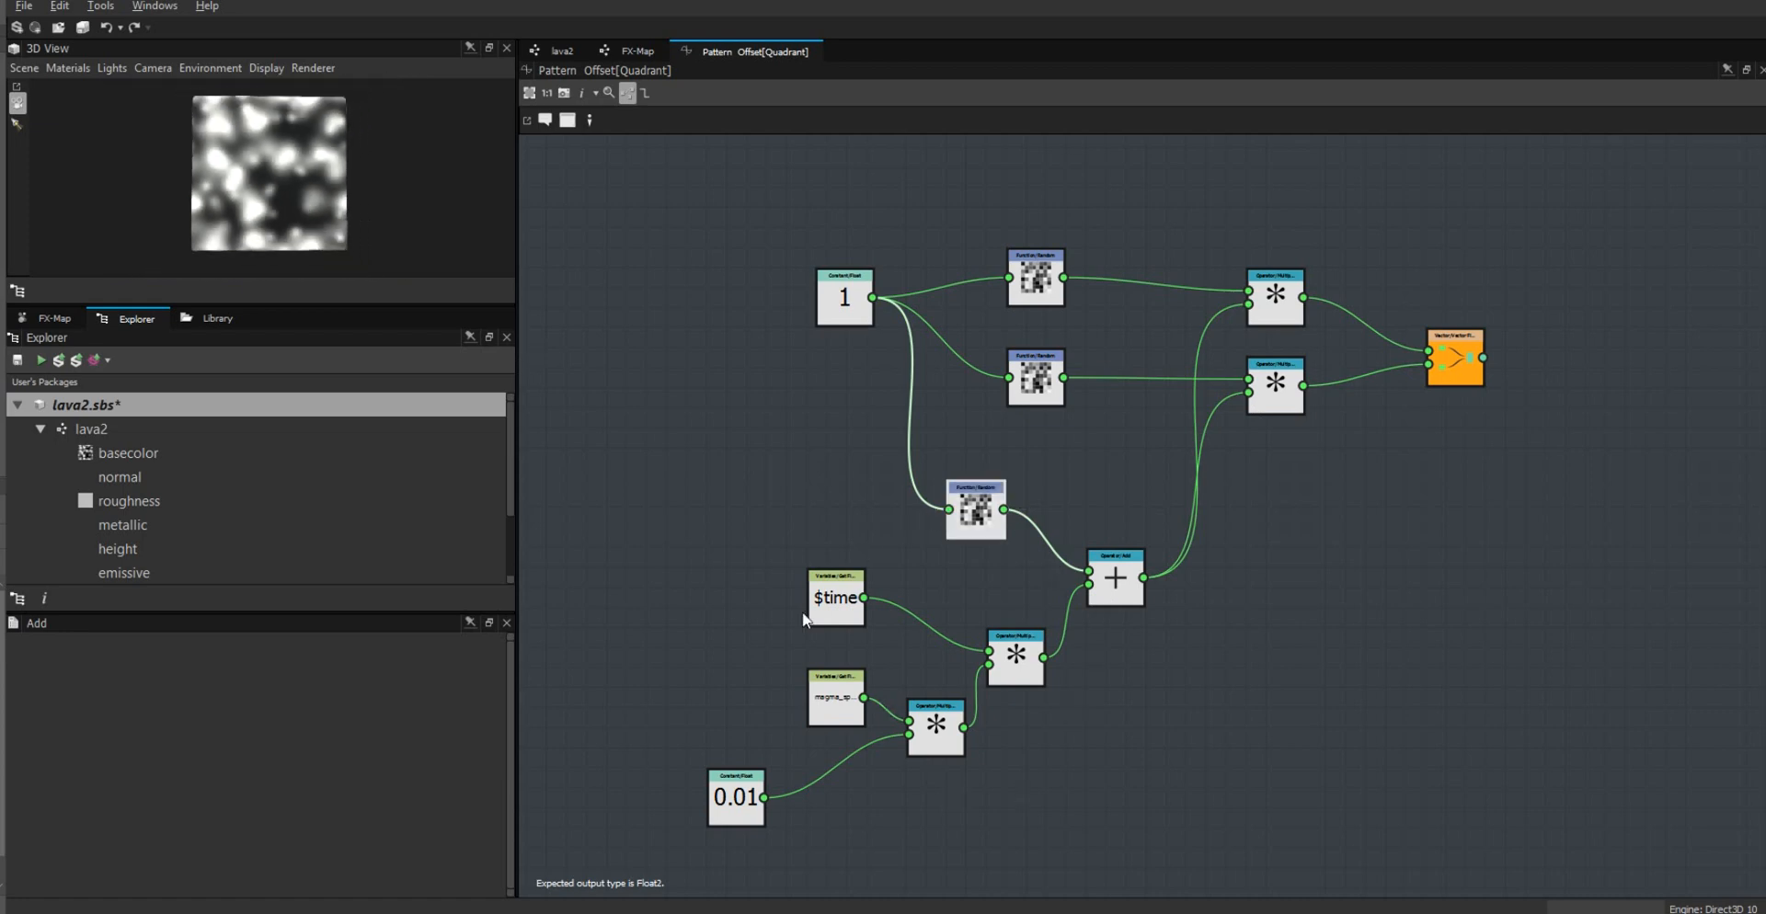
# Step: Tidy the function layout, aligning the 0.01 constant under magma_speed and placing the third Random above the $time Multiplication, beside Add
pyautogui.moveTo(730, 809); pyautogui.dragTo(831, 810)
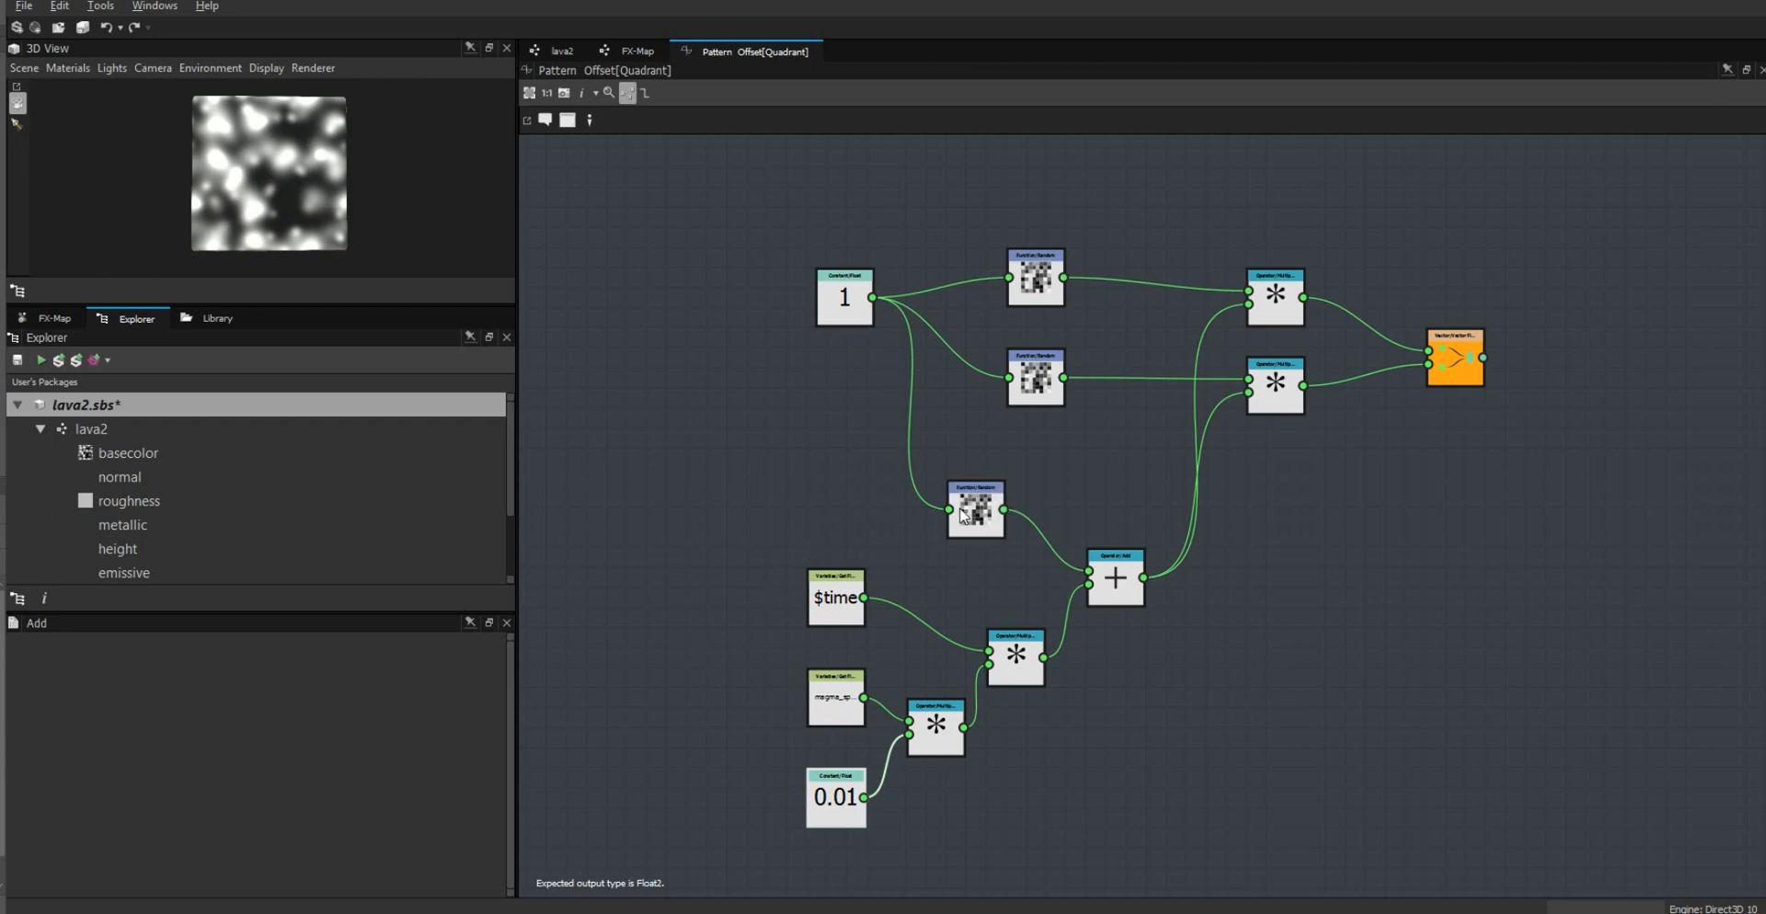
pyautogui.moveTo(993, 512); pyautogui.dragTo(964, 459)
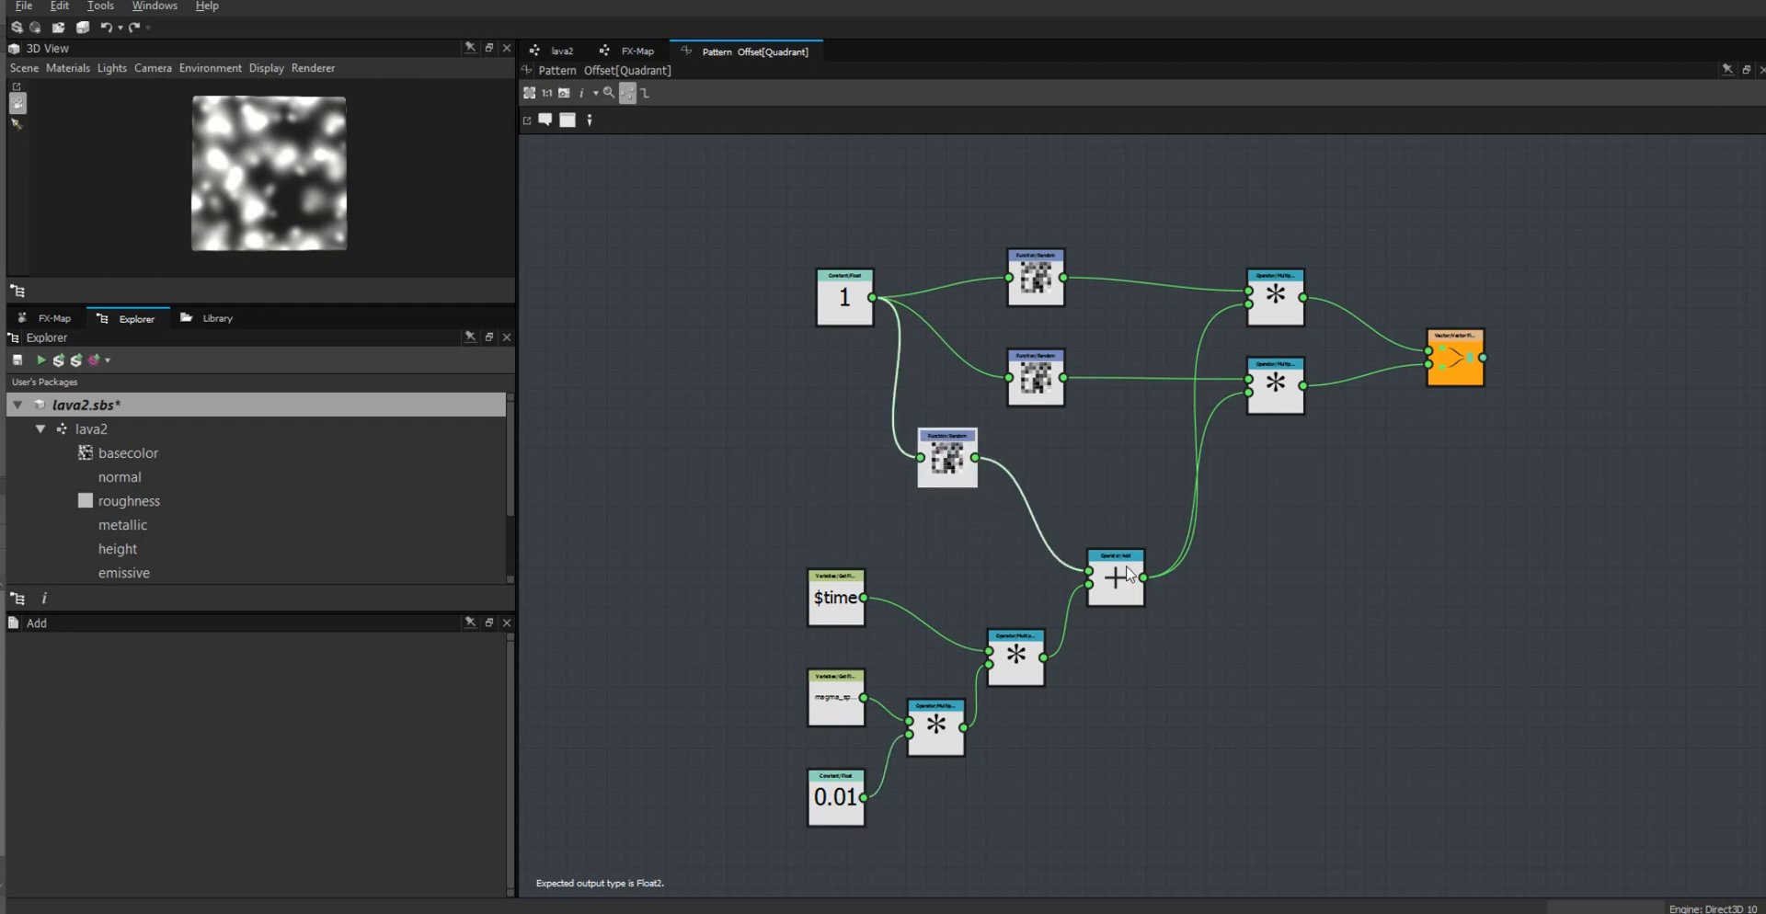
pyautogui.moveTo(1120, 587); pyautogui.dragTo(1120, 547)
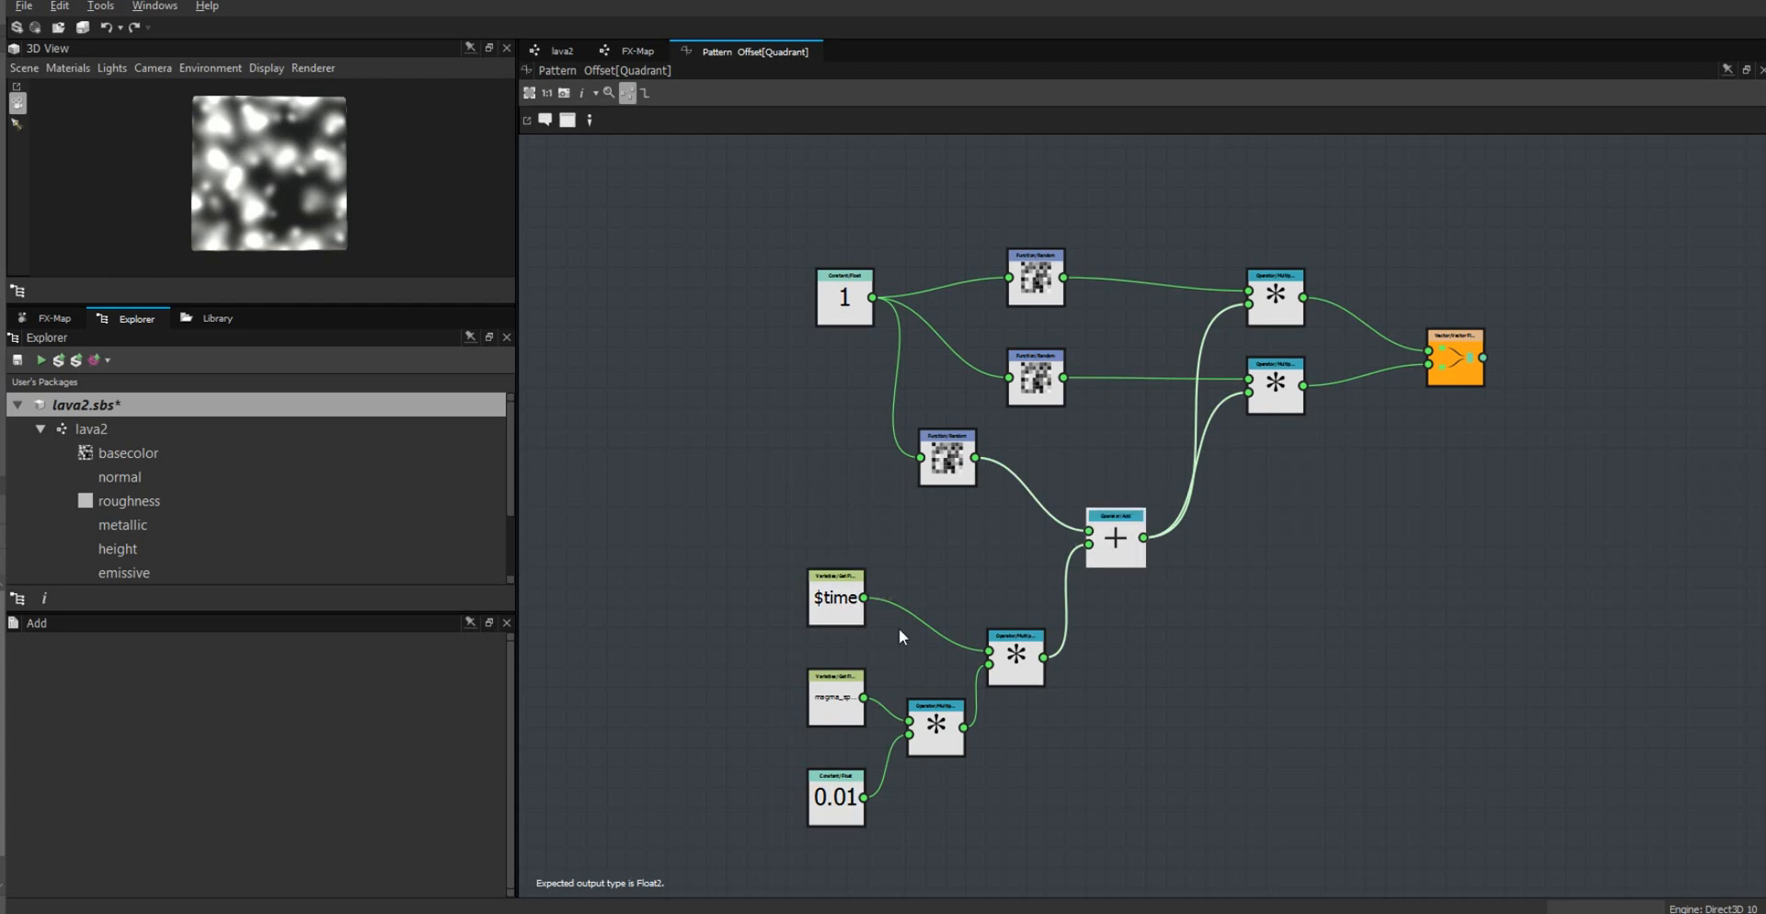
pyautogui.moveTo(1127, 552); pyautogui.dragTo(1147, 592)
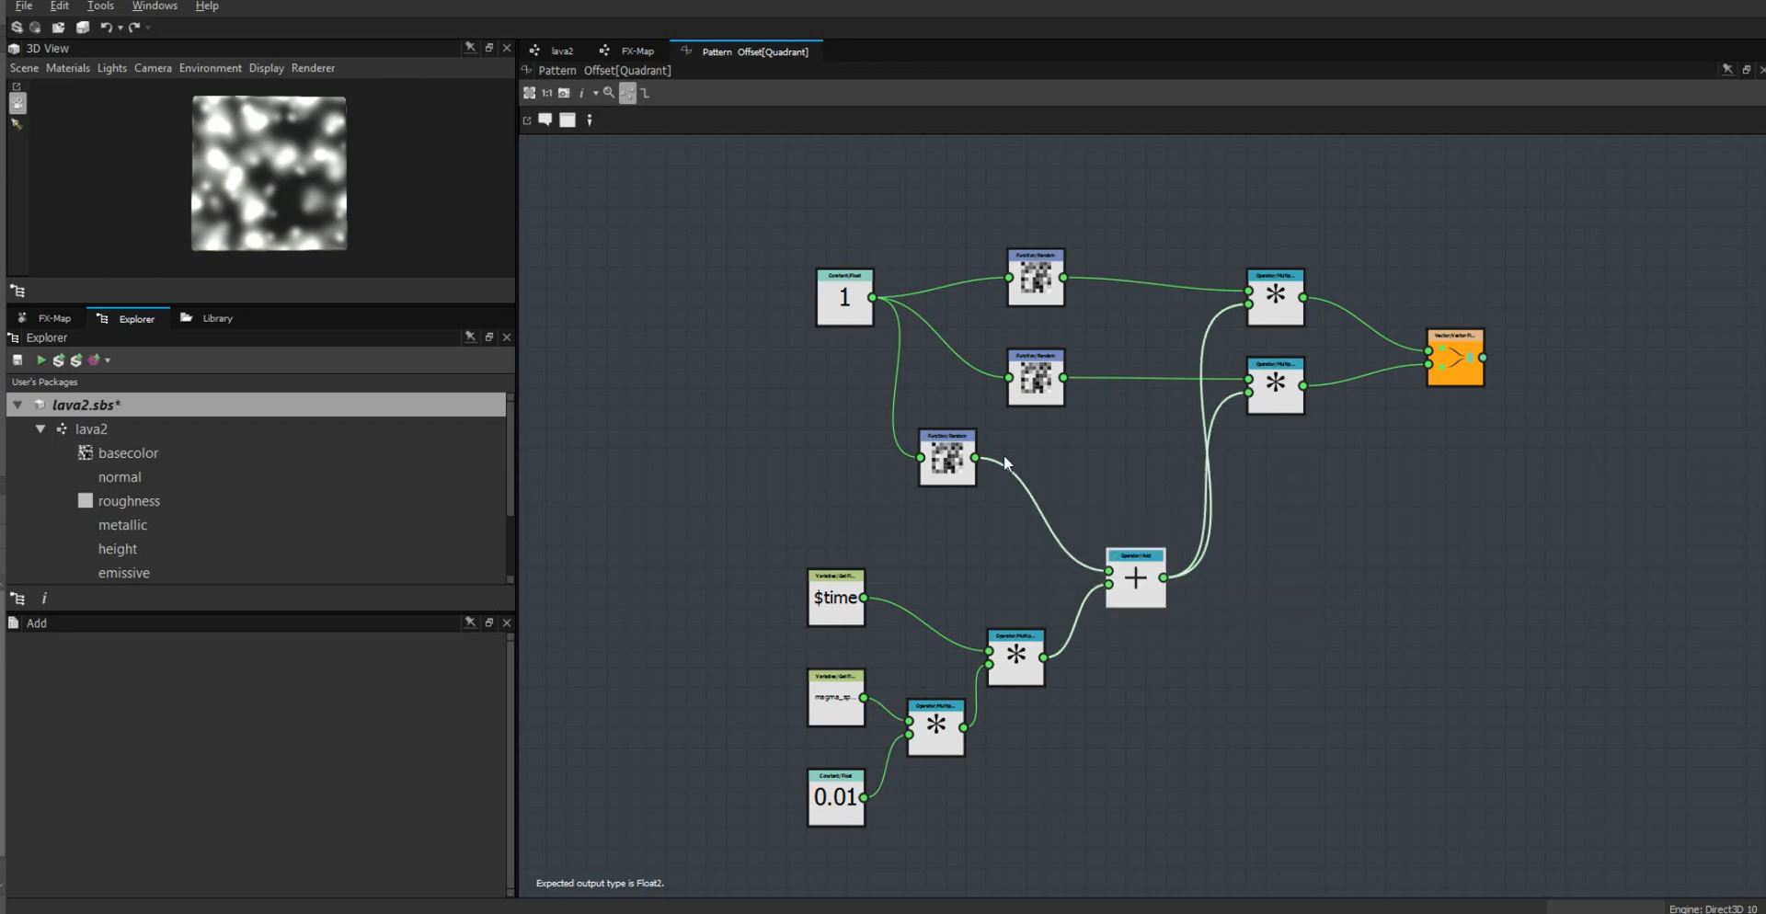
pyautogui.moveTo(953, 471); pyautogui.dragTo(1021, 512)
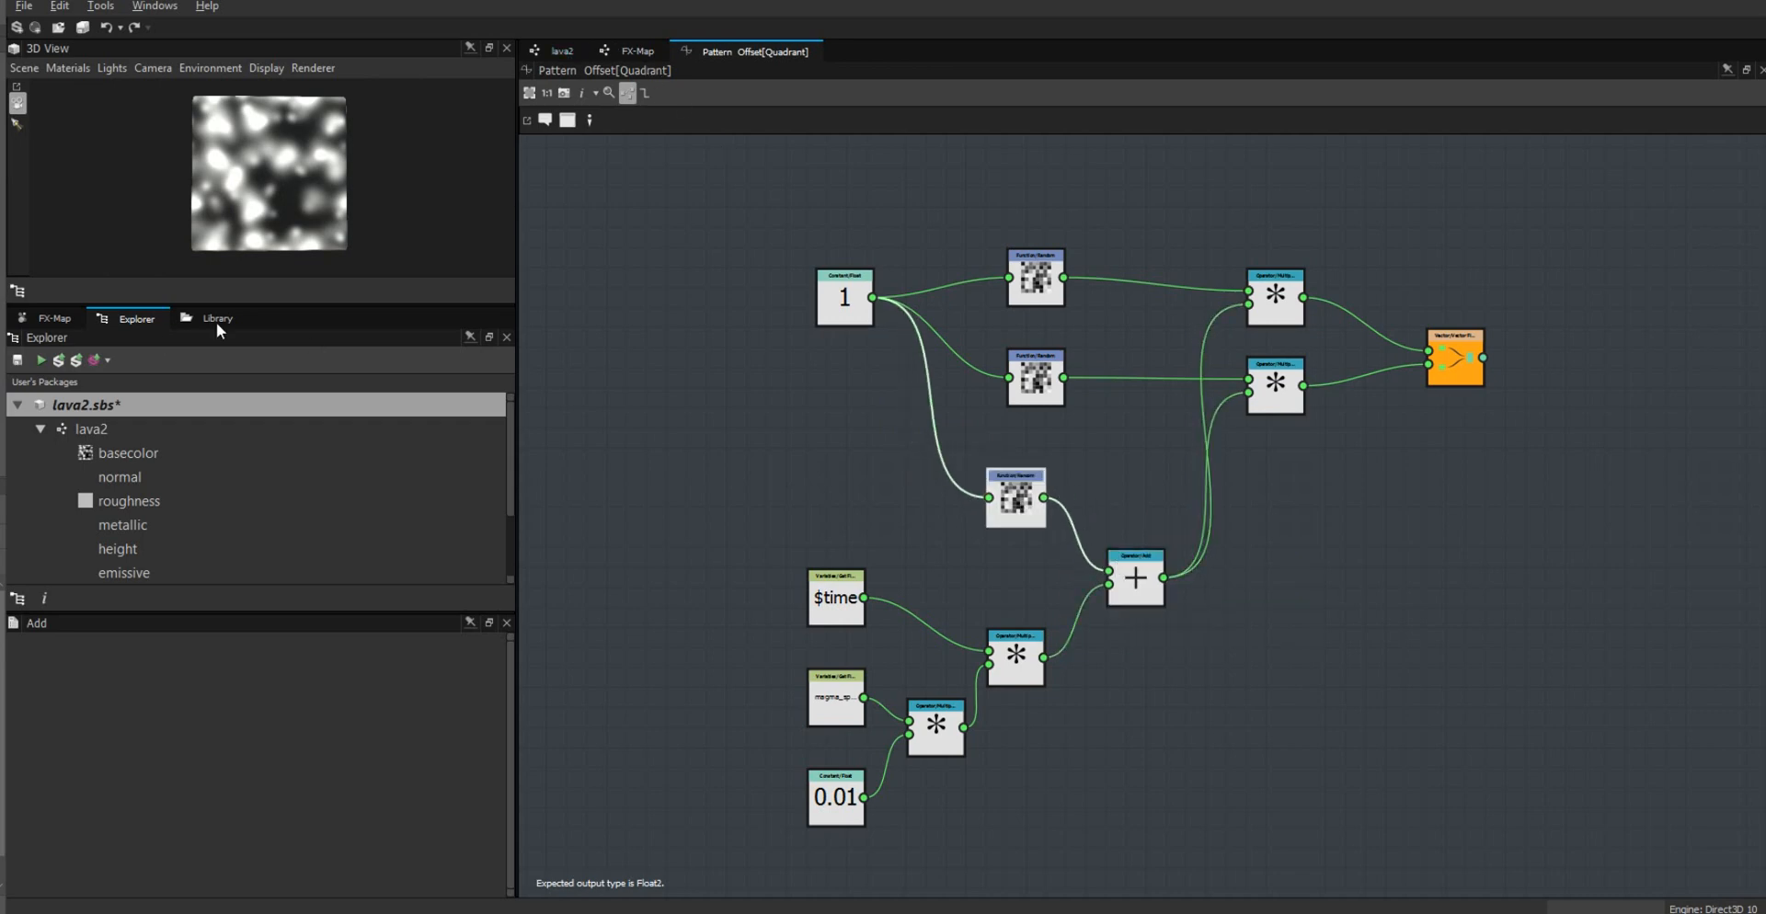
# Step: Save the lava2 package, reload it in Substance Player, and adjust the magma speed to preview the animation
pyautogui.hotkey('ctrl', 's')
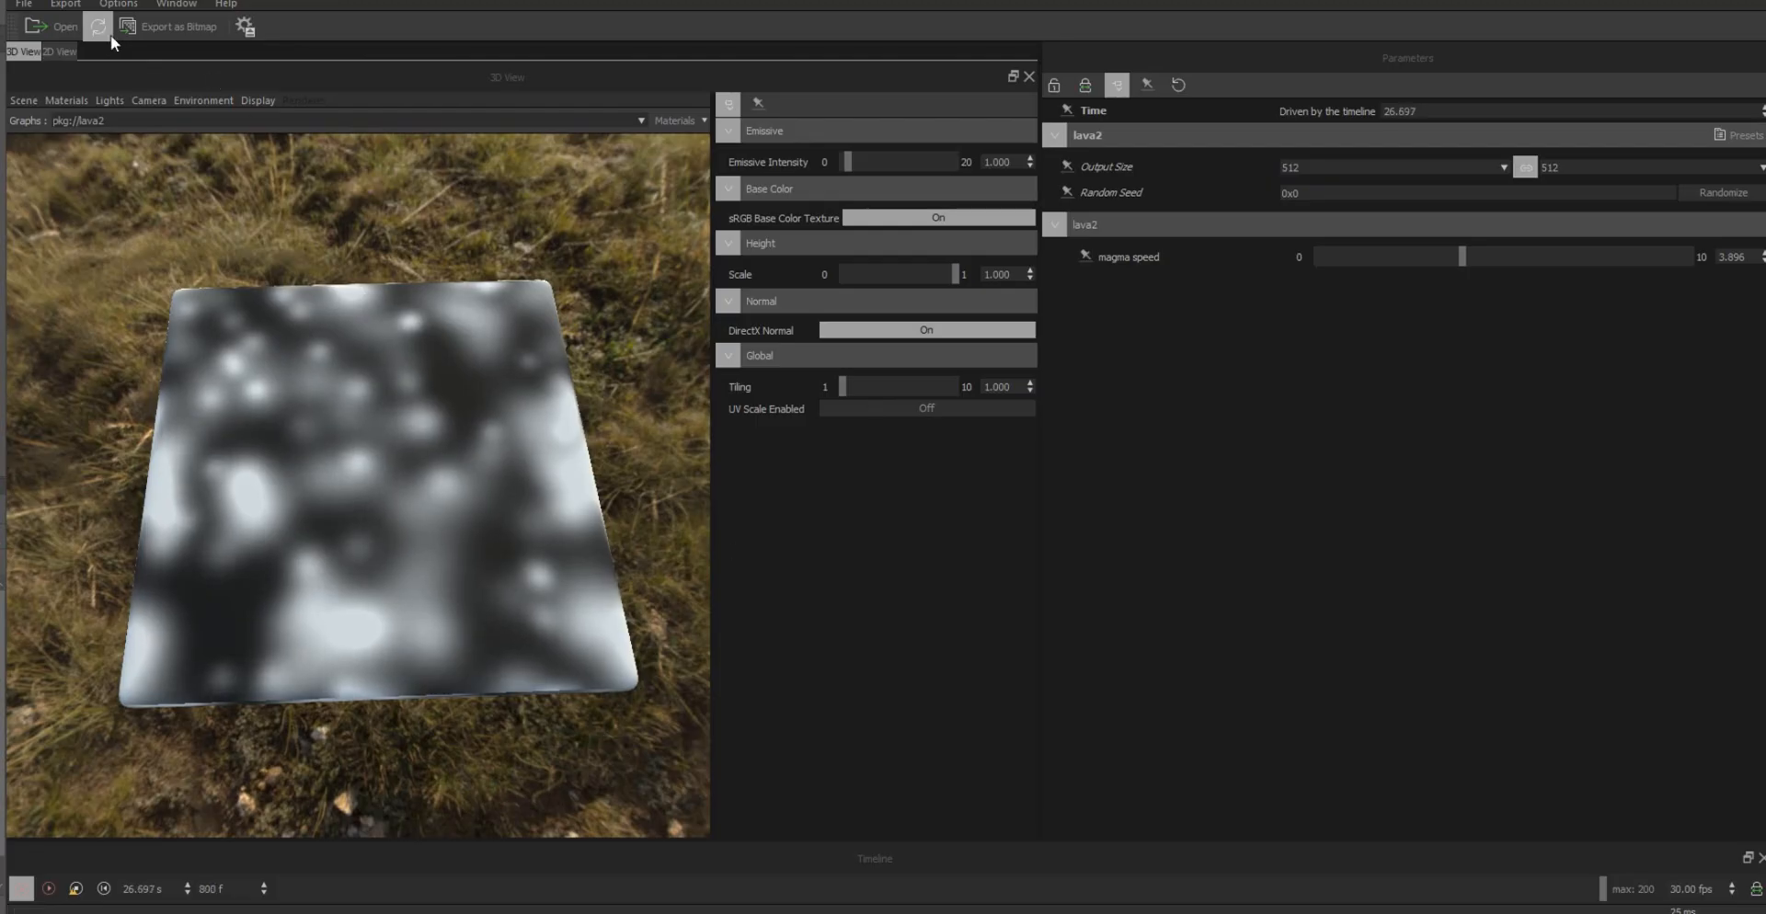
pyautogui.click(98, 28)
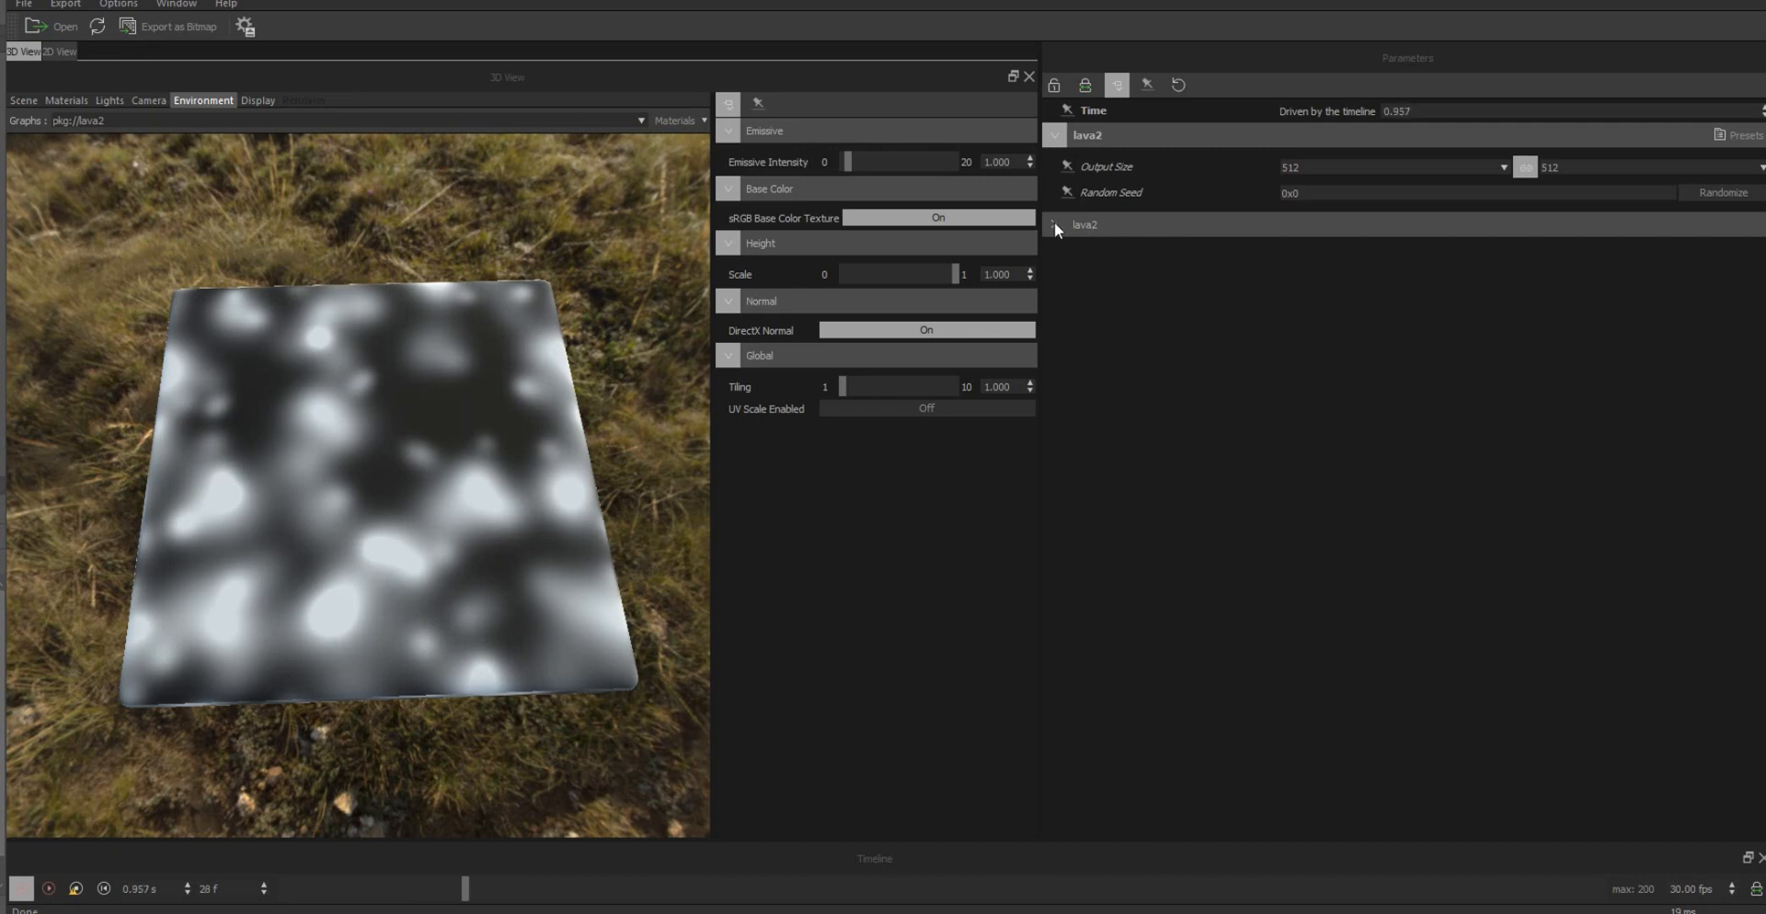
pyautogui.click(1088, 232)
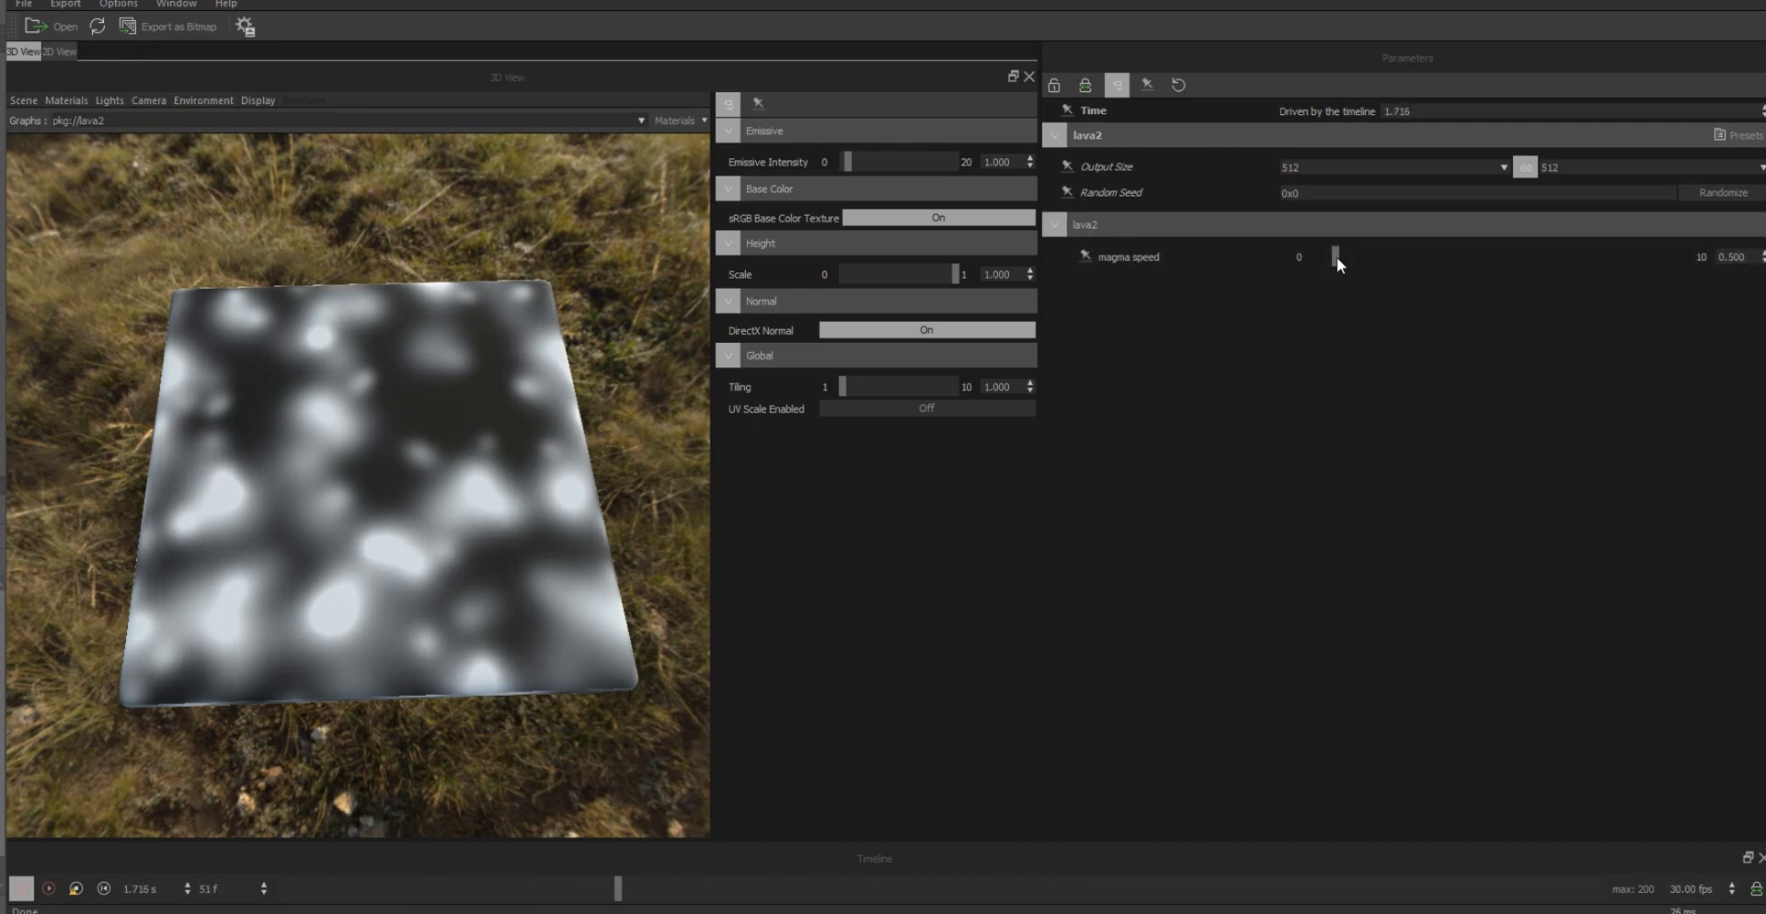
pyautogui.moveTo(1537, 266); pyautogui.dragTo(1586, 253)
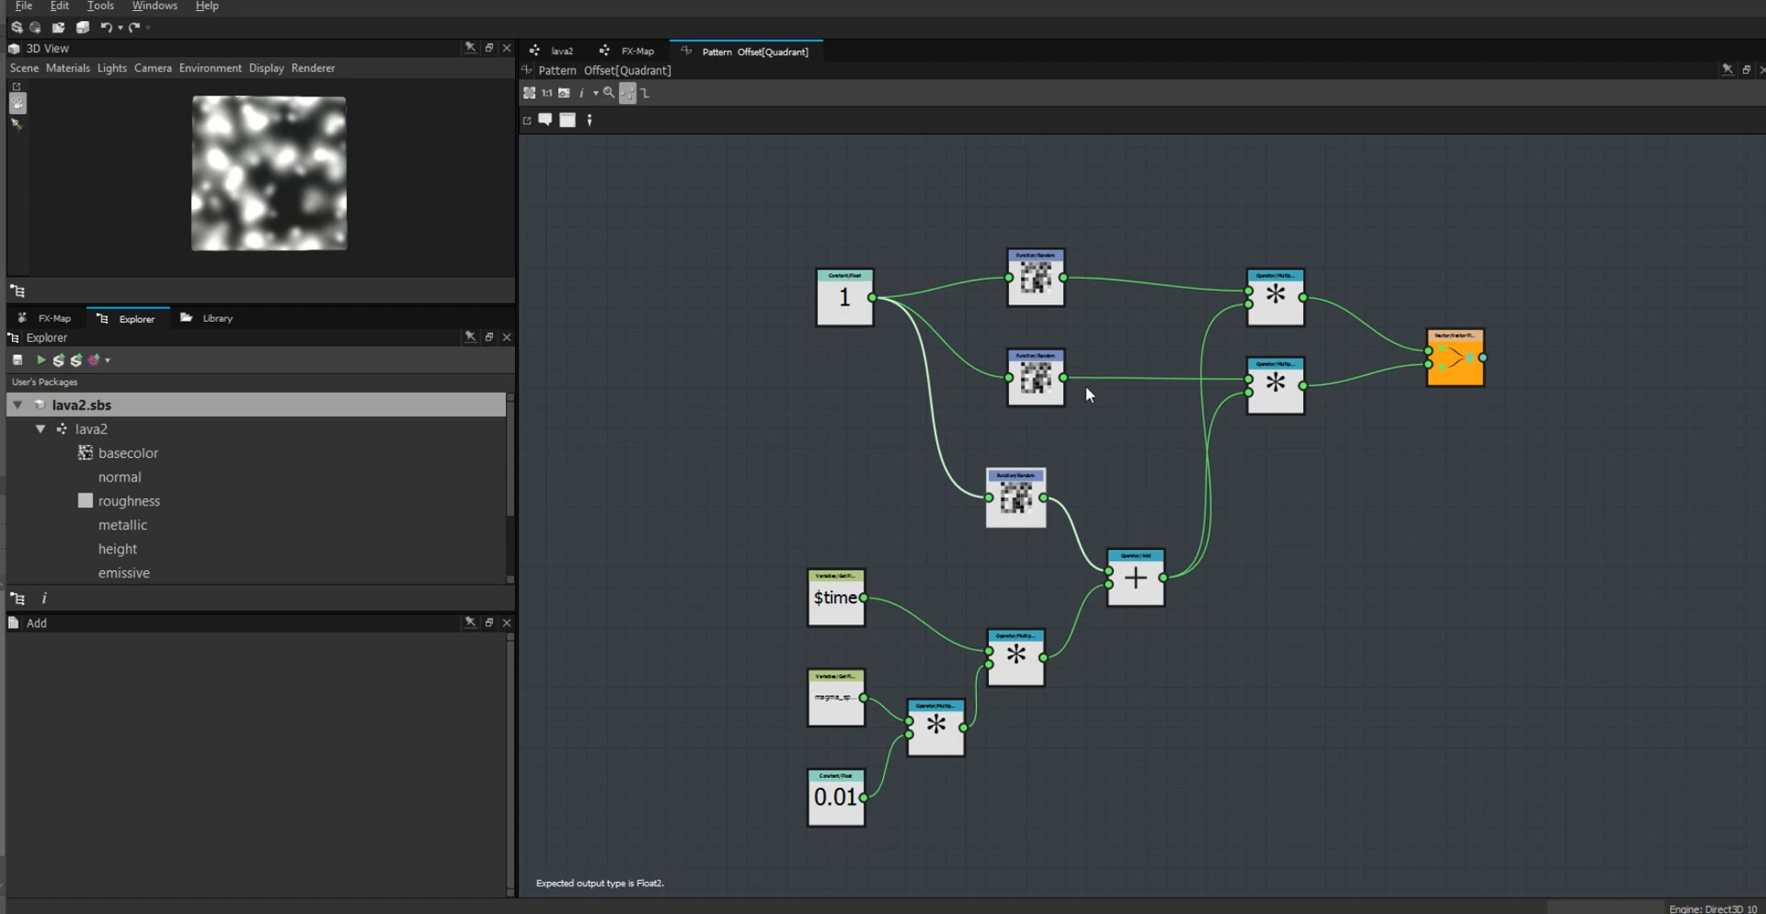
# Step: Switch back to Substance Designer's lava2 graph and move the animated FX-Map node to just above the lower chain's last Blend
pyautogui.click(559, 49)
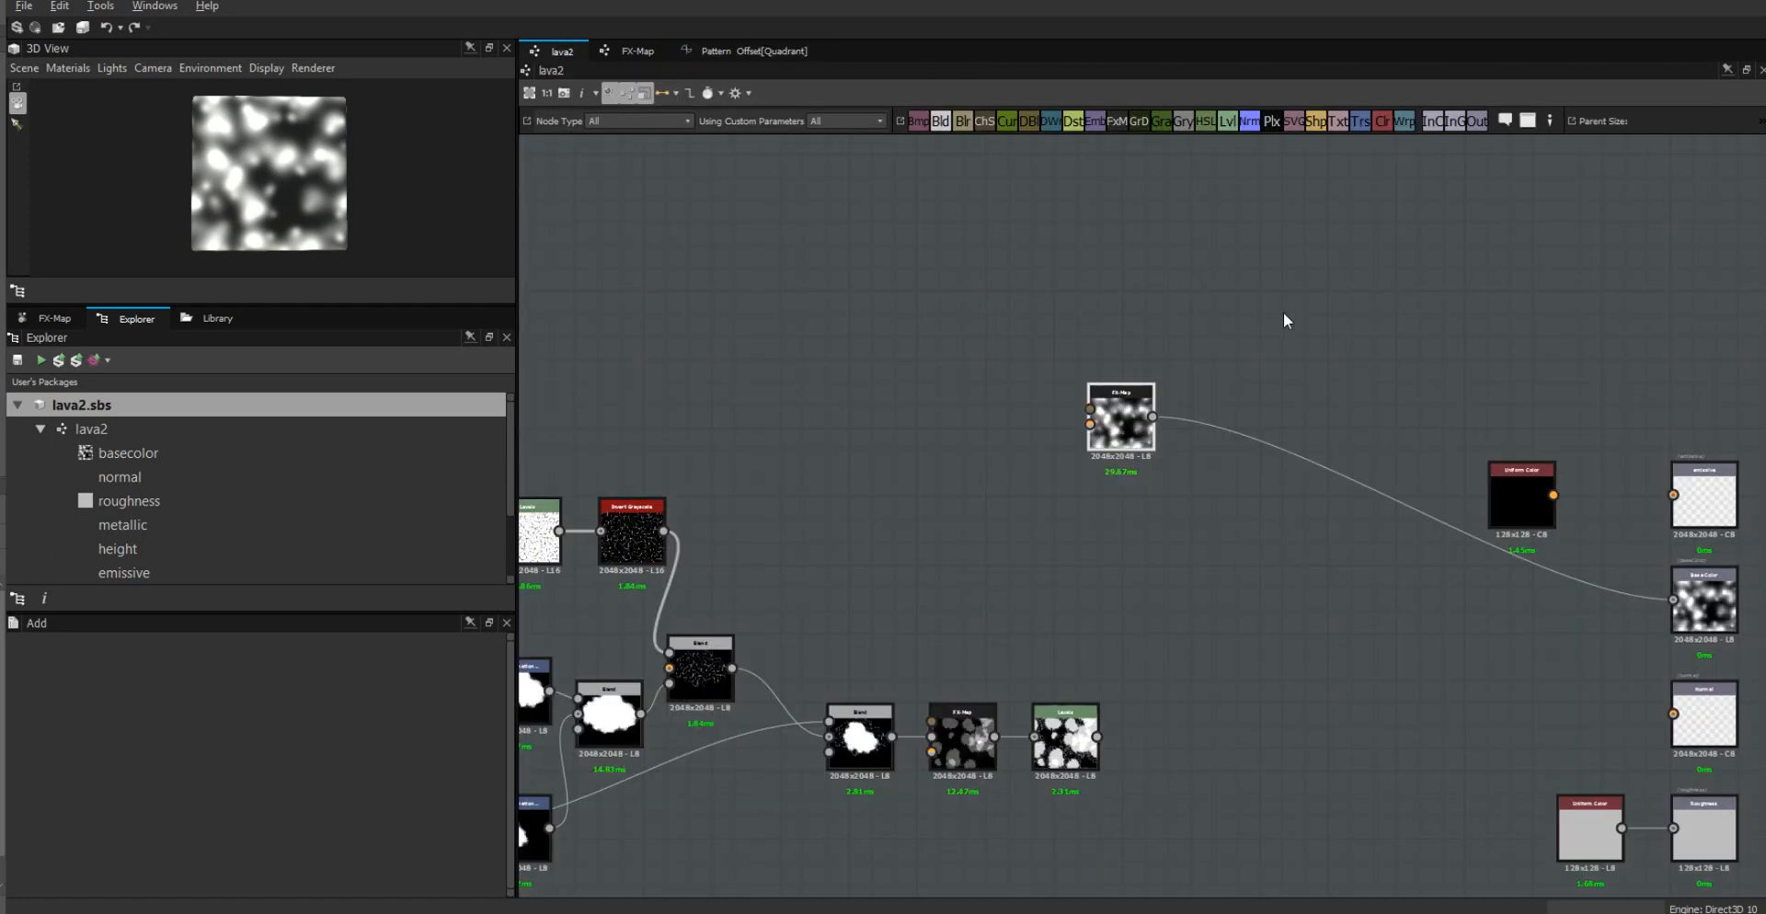
pyautogui.scroll(-3, 1283, 312)
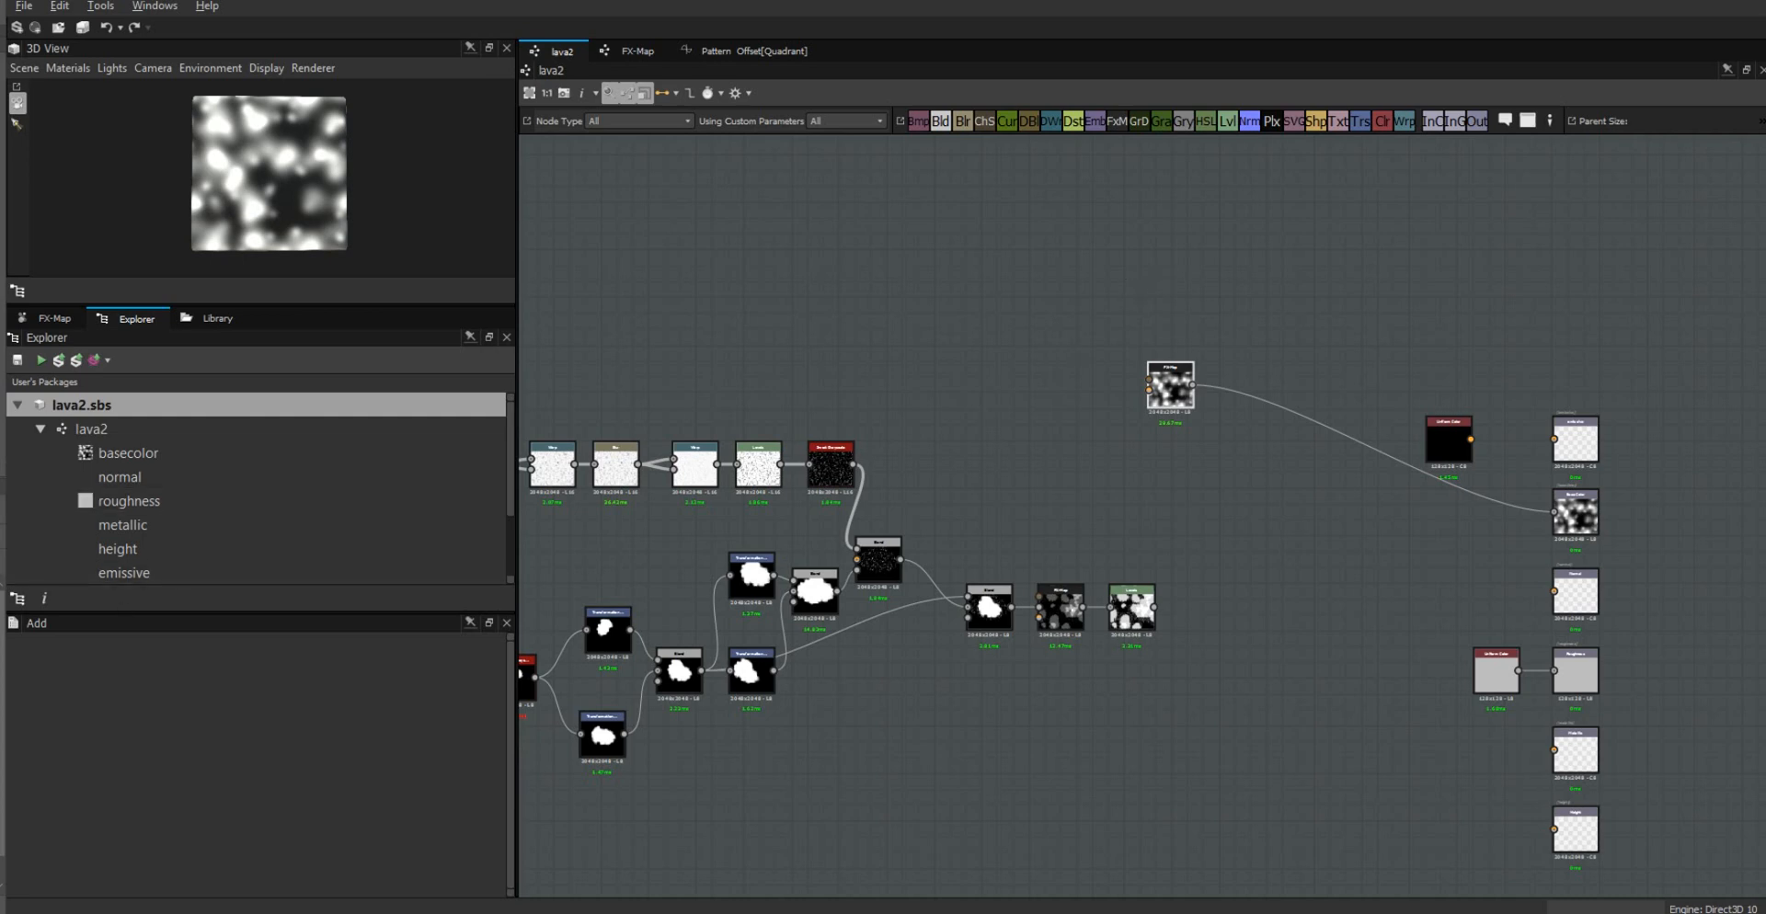
pyautogui.moveTo(1170, 389); pyautogui.dragTo(1007, 437)
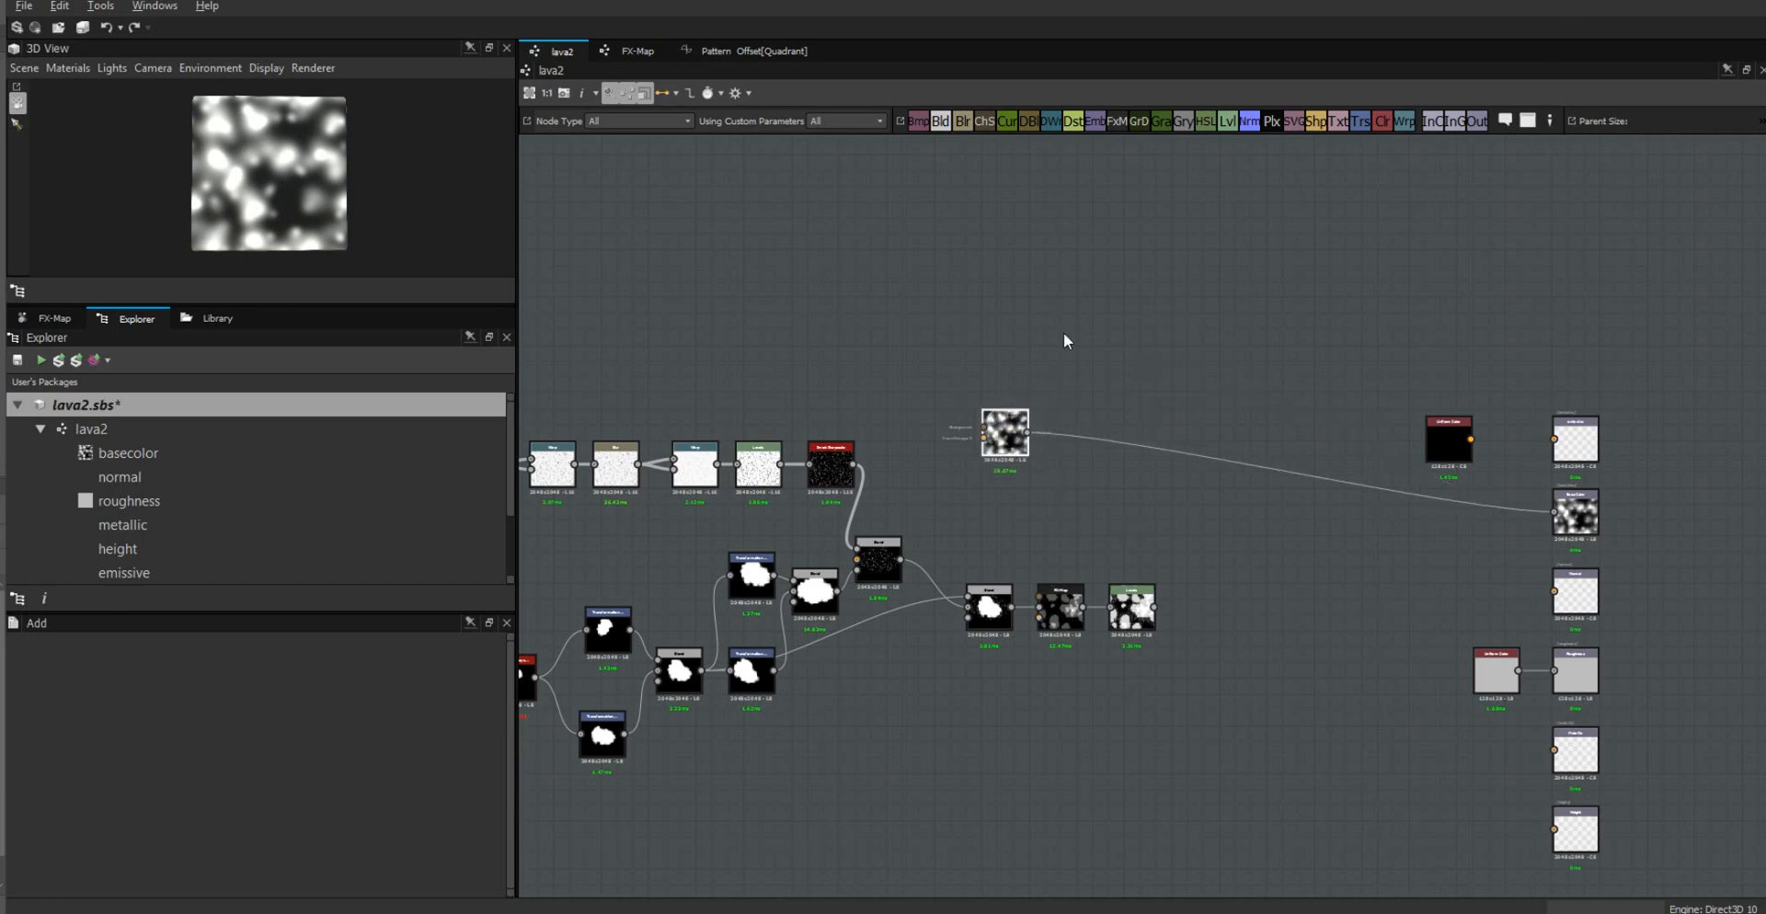
pyautogui.moveTo(1006, 458); pyautogui.dragTo(991, 414)
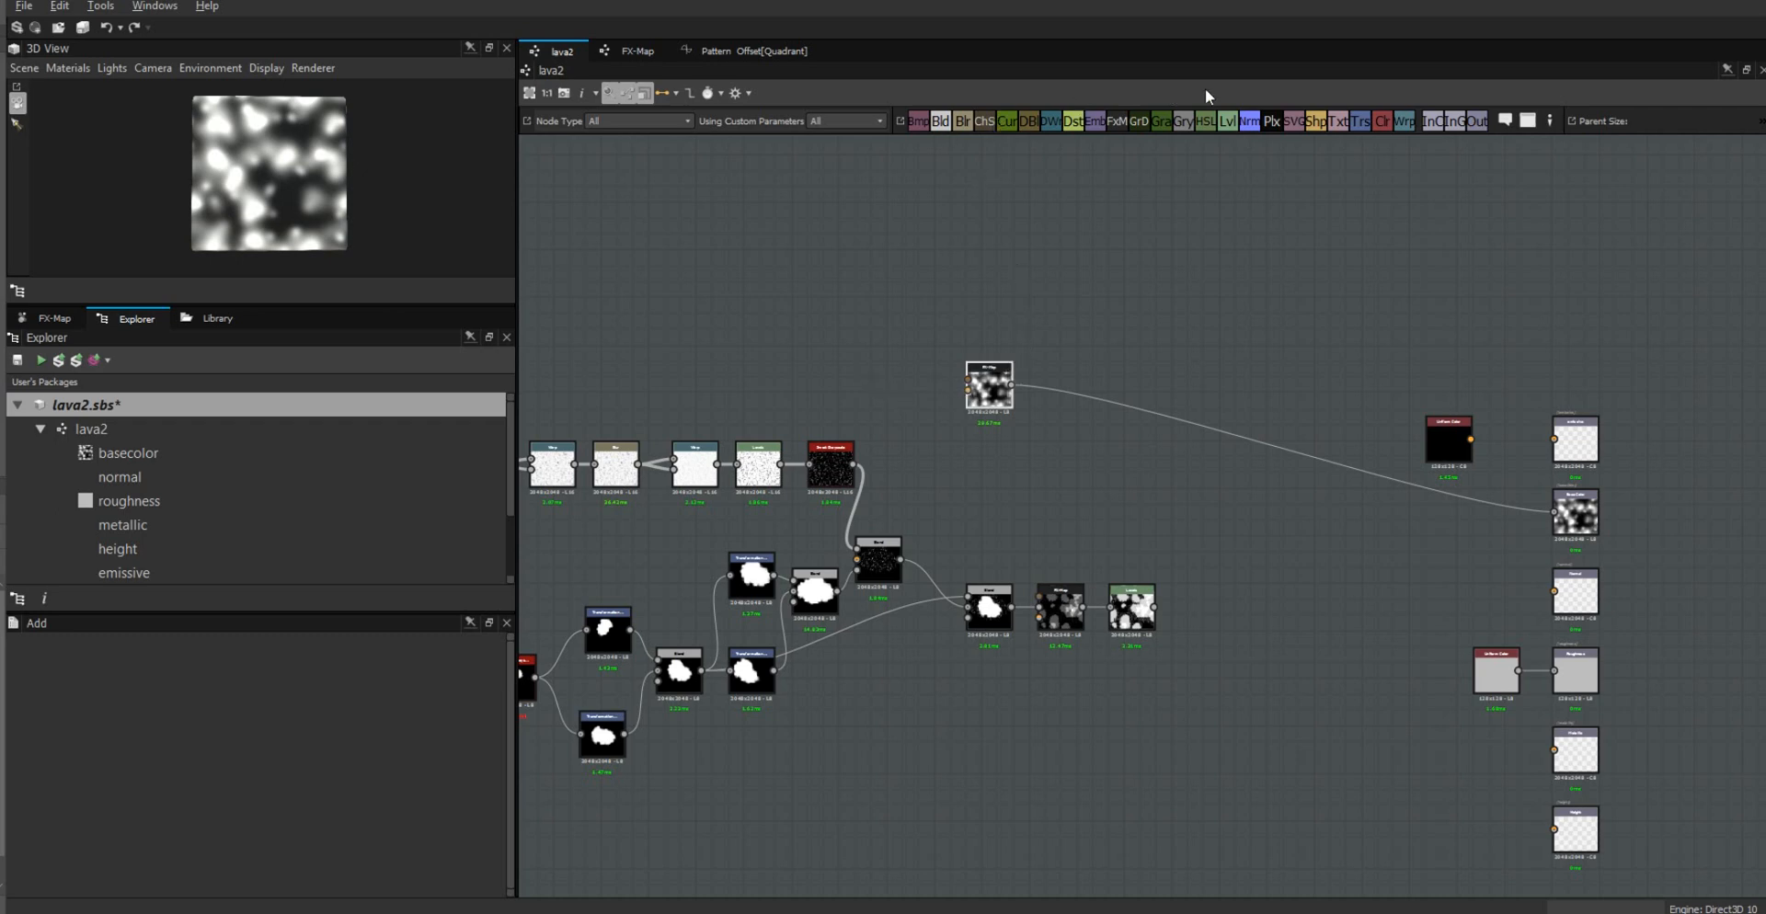
# Step: Insert a Levels node fed by the animated FX-Map, slightly lower its input white point and shift its midtones towards black to brighten it
pyautogui.moveTo(1228, 121); pyautogui.dragTo(1103, 331)
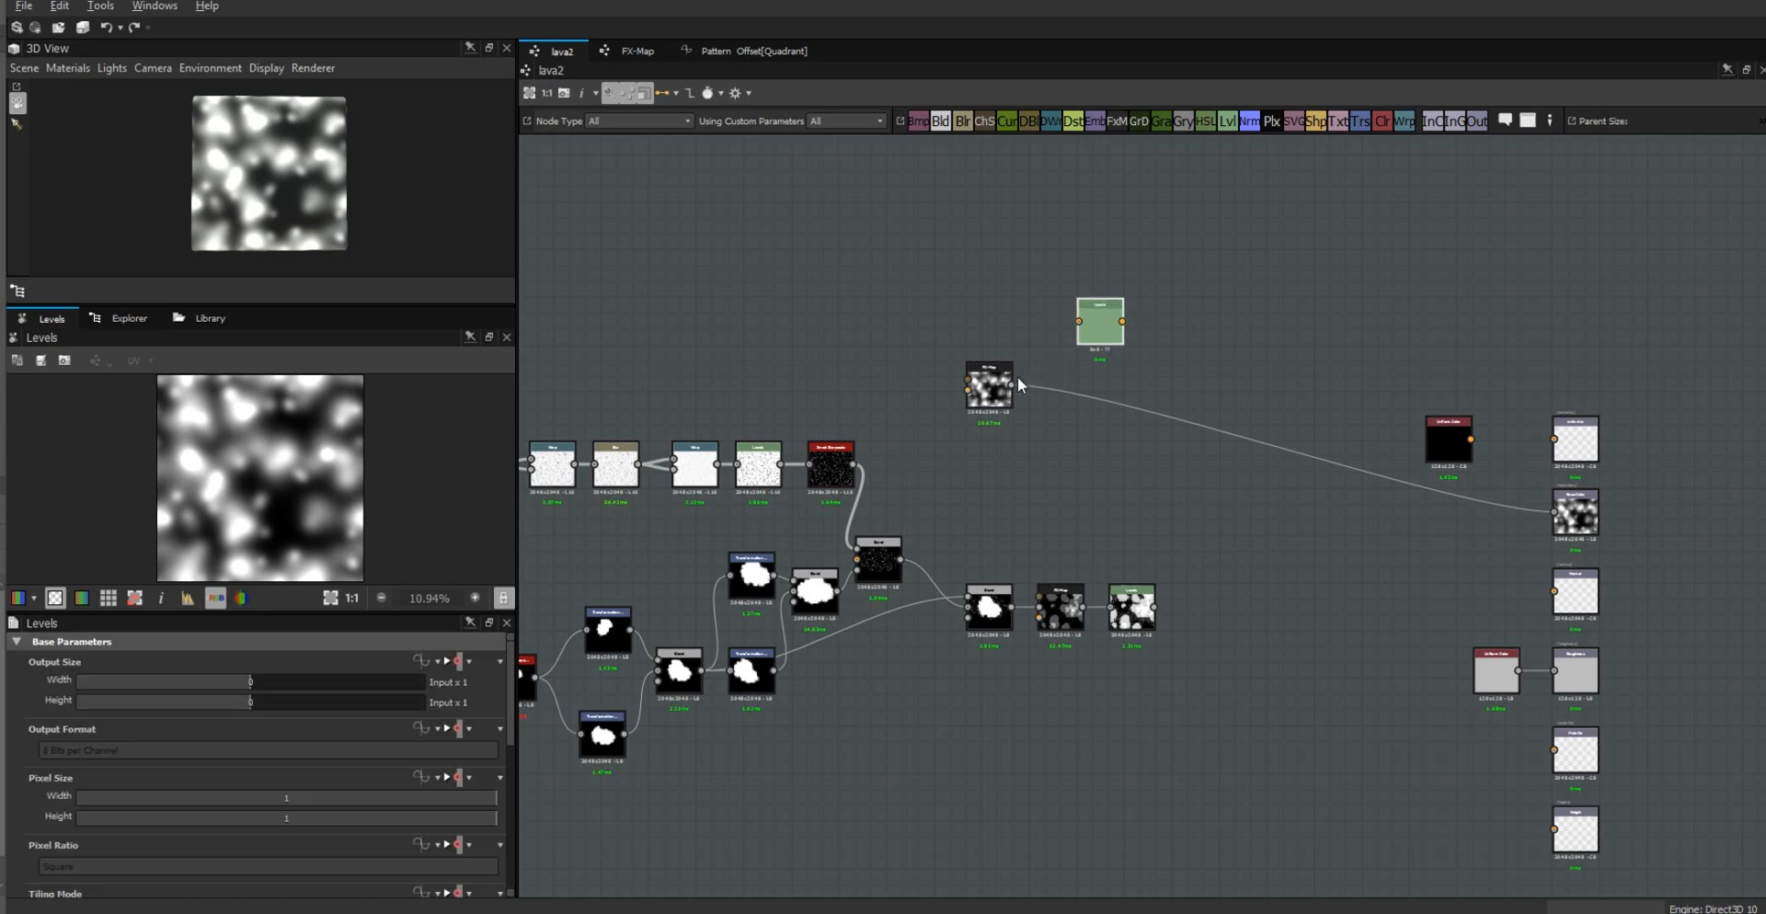
pyautogui.moveTo(1012, 385); pyautogui.dragTo(1079, 322)
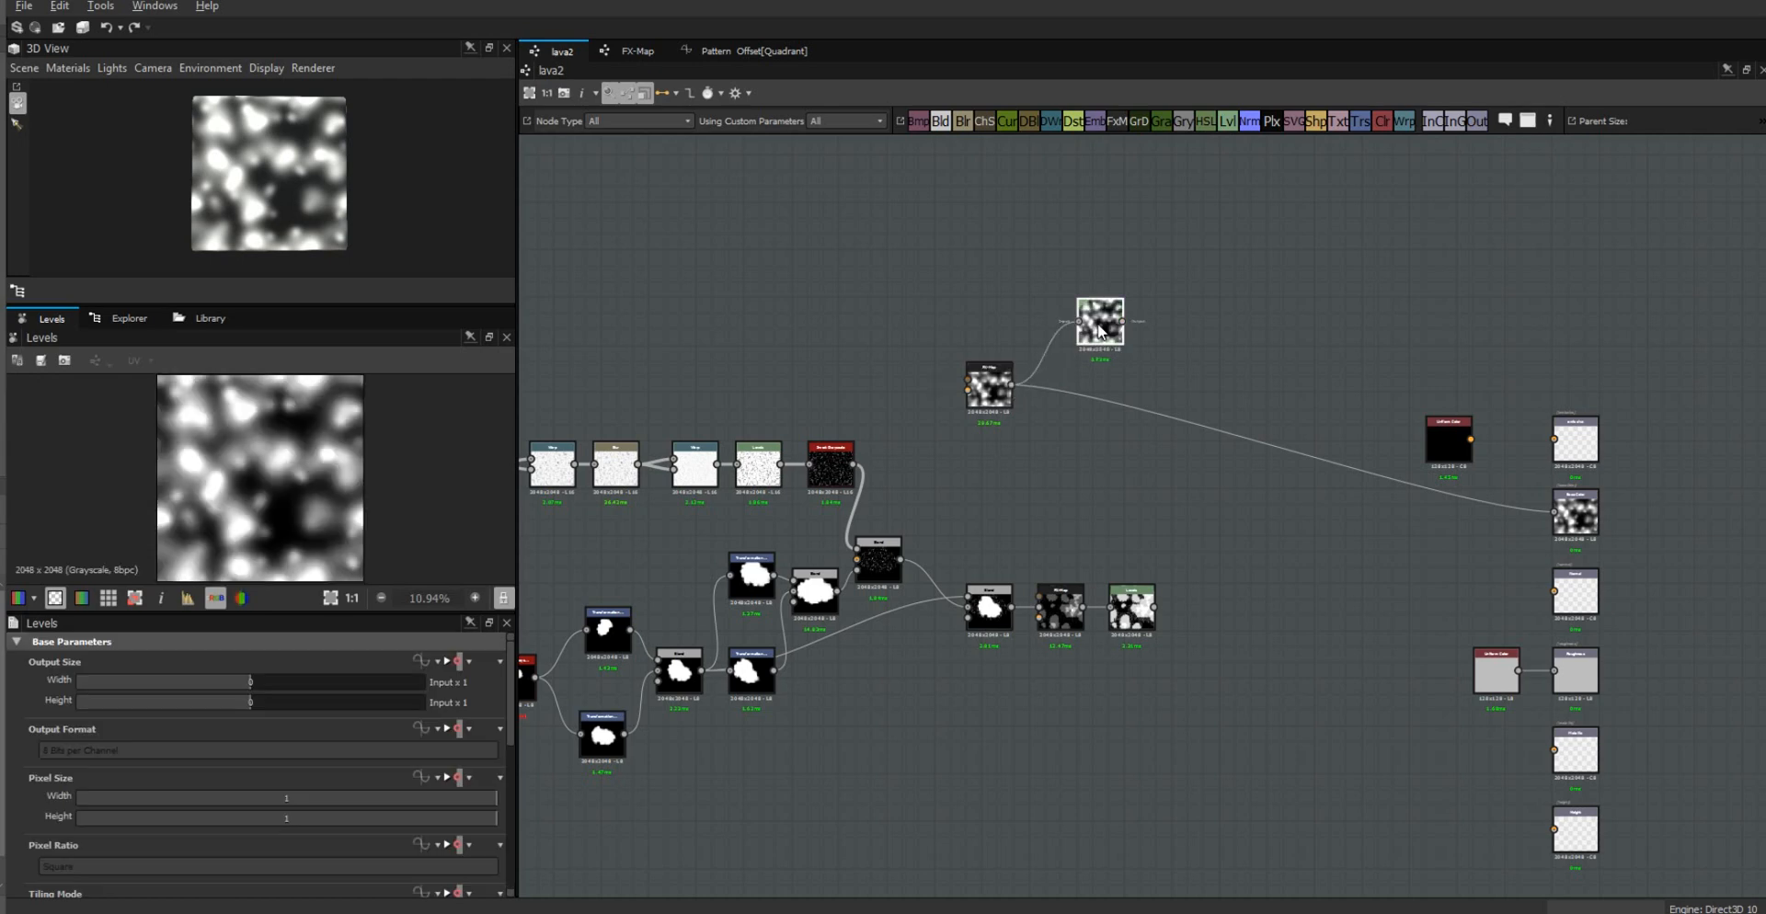
pyautogui.moveTo(511, 692); pyautogui.dragTo(511, 835)
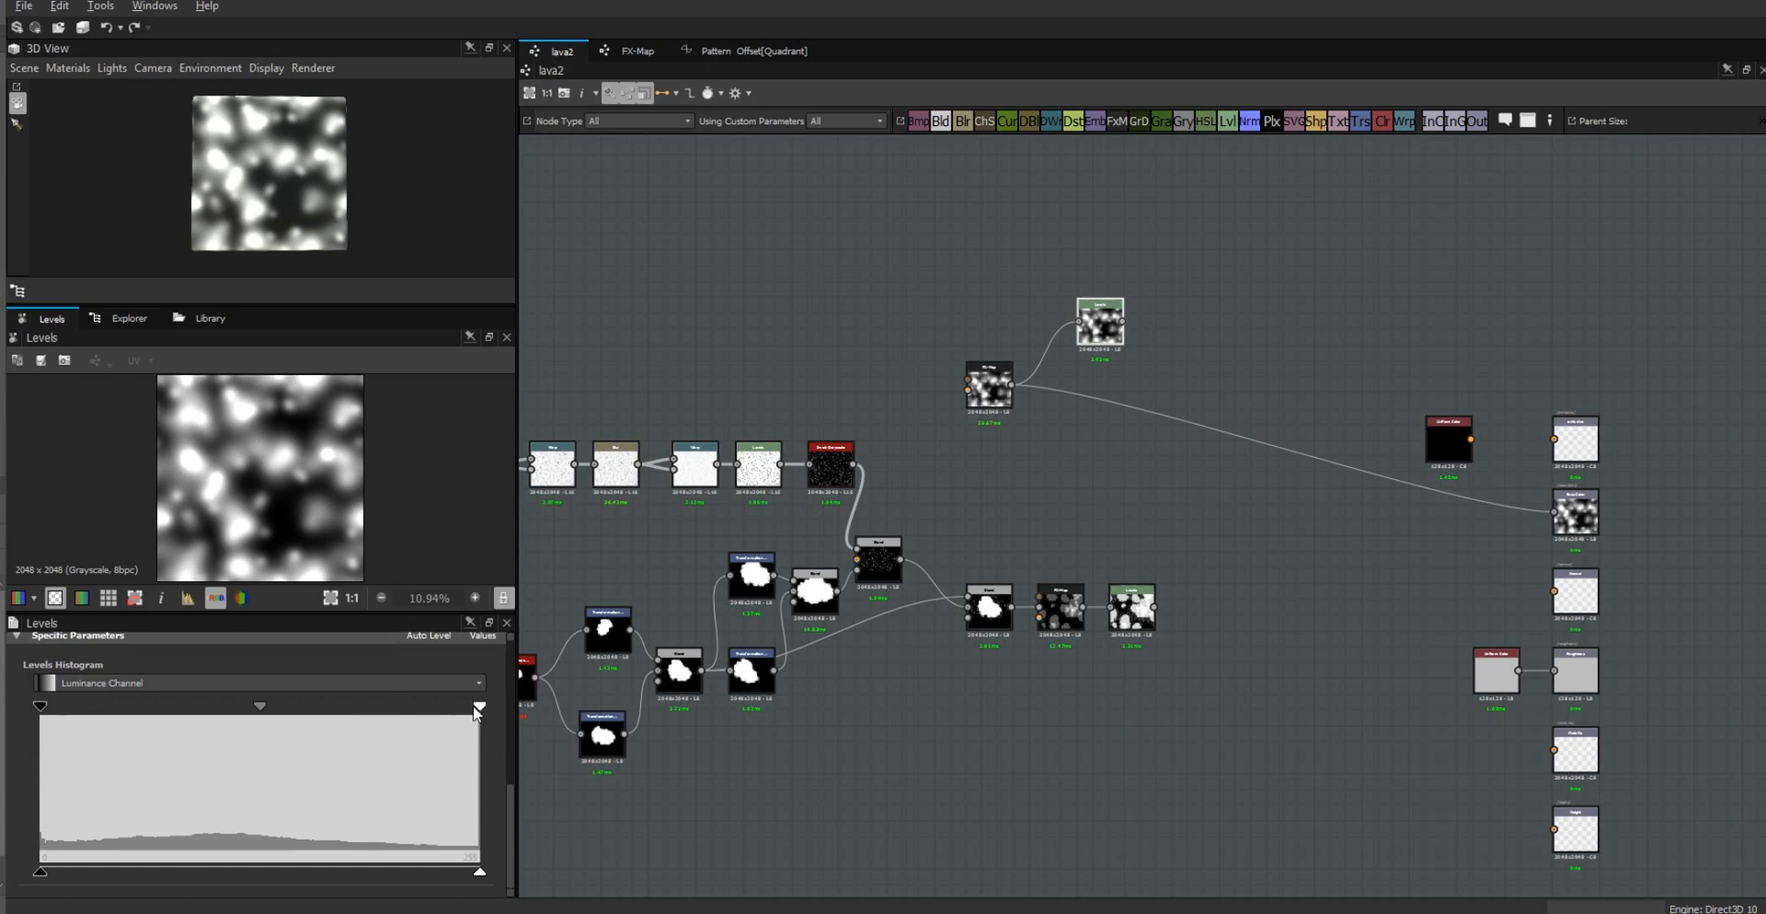
pyautogui.moveTo(474, 705); pyautogui.dragTo(363, 717)
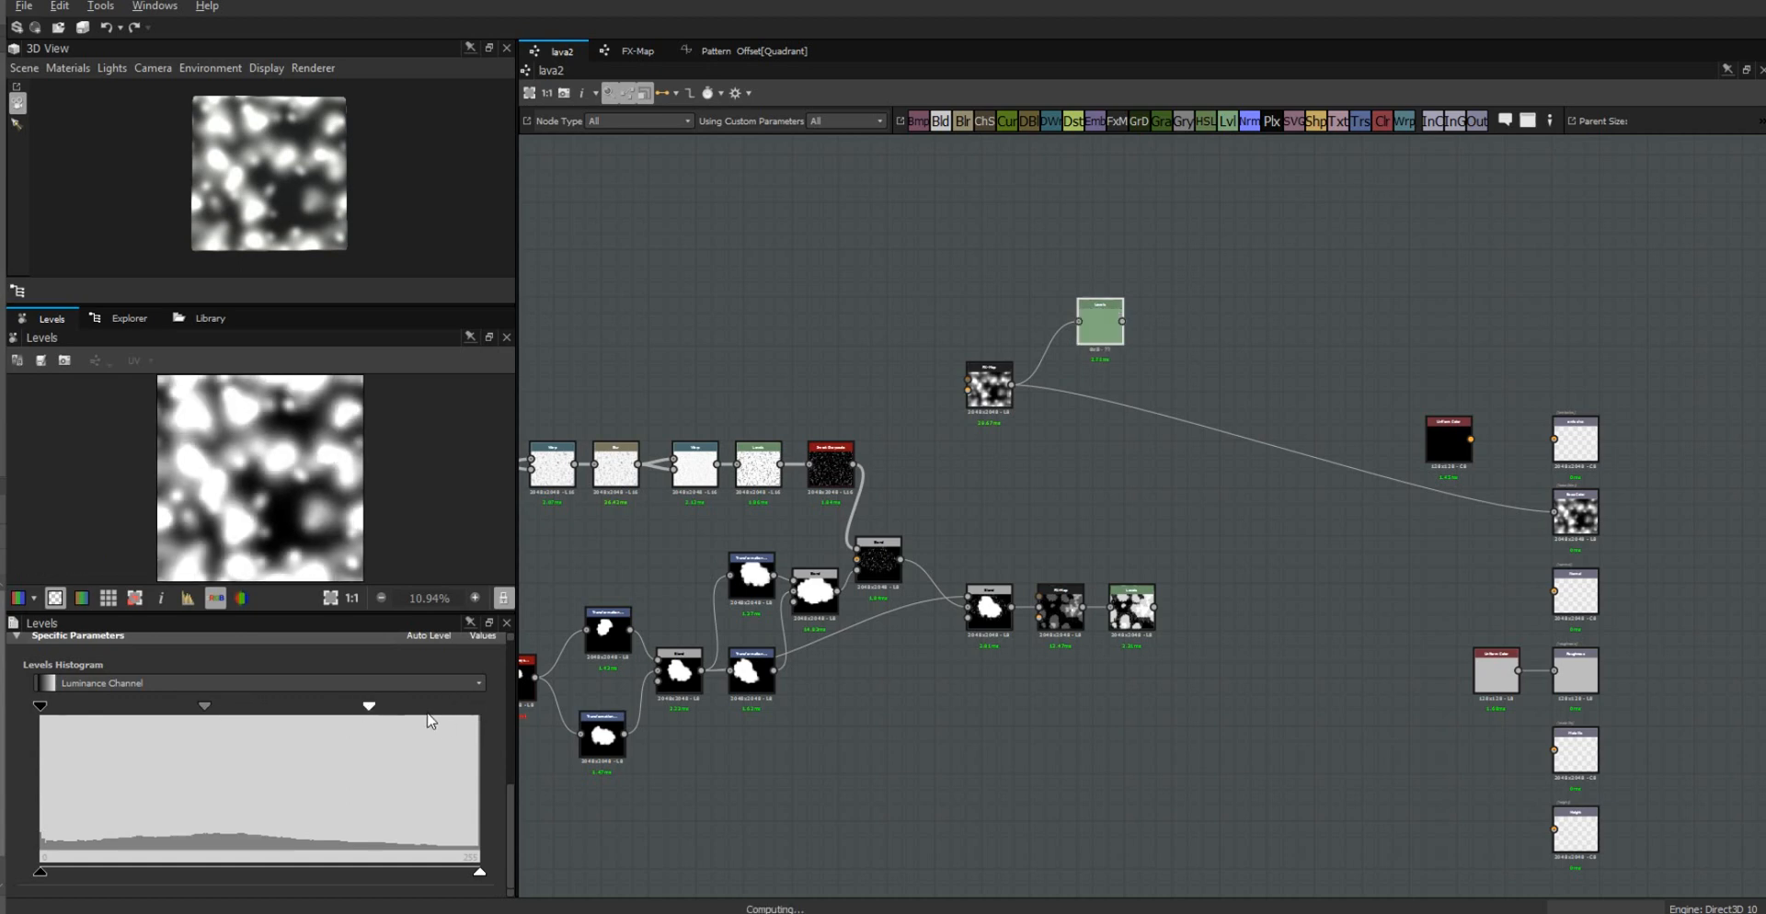
pyautogui.moveTo(366, 724); pyautogui.dragTo(447, 717)
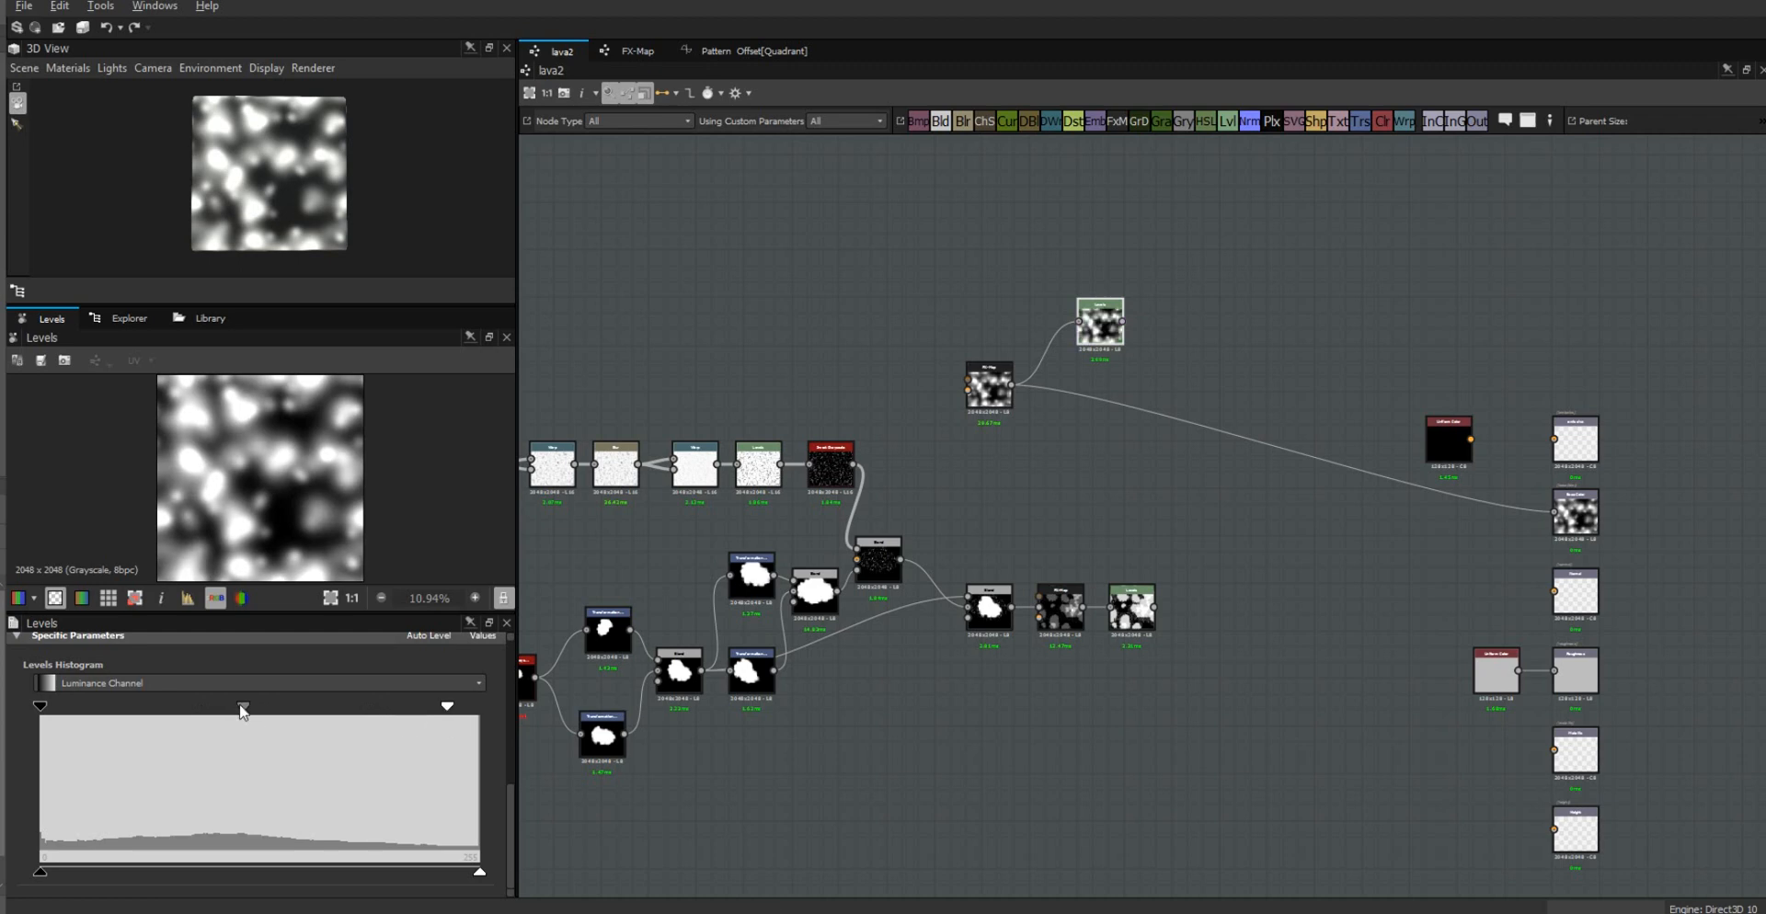
pyautogui.moveTo(237, 719); pyautogui.dragTo(199, 723)
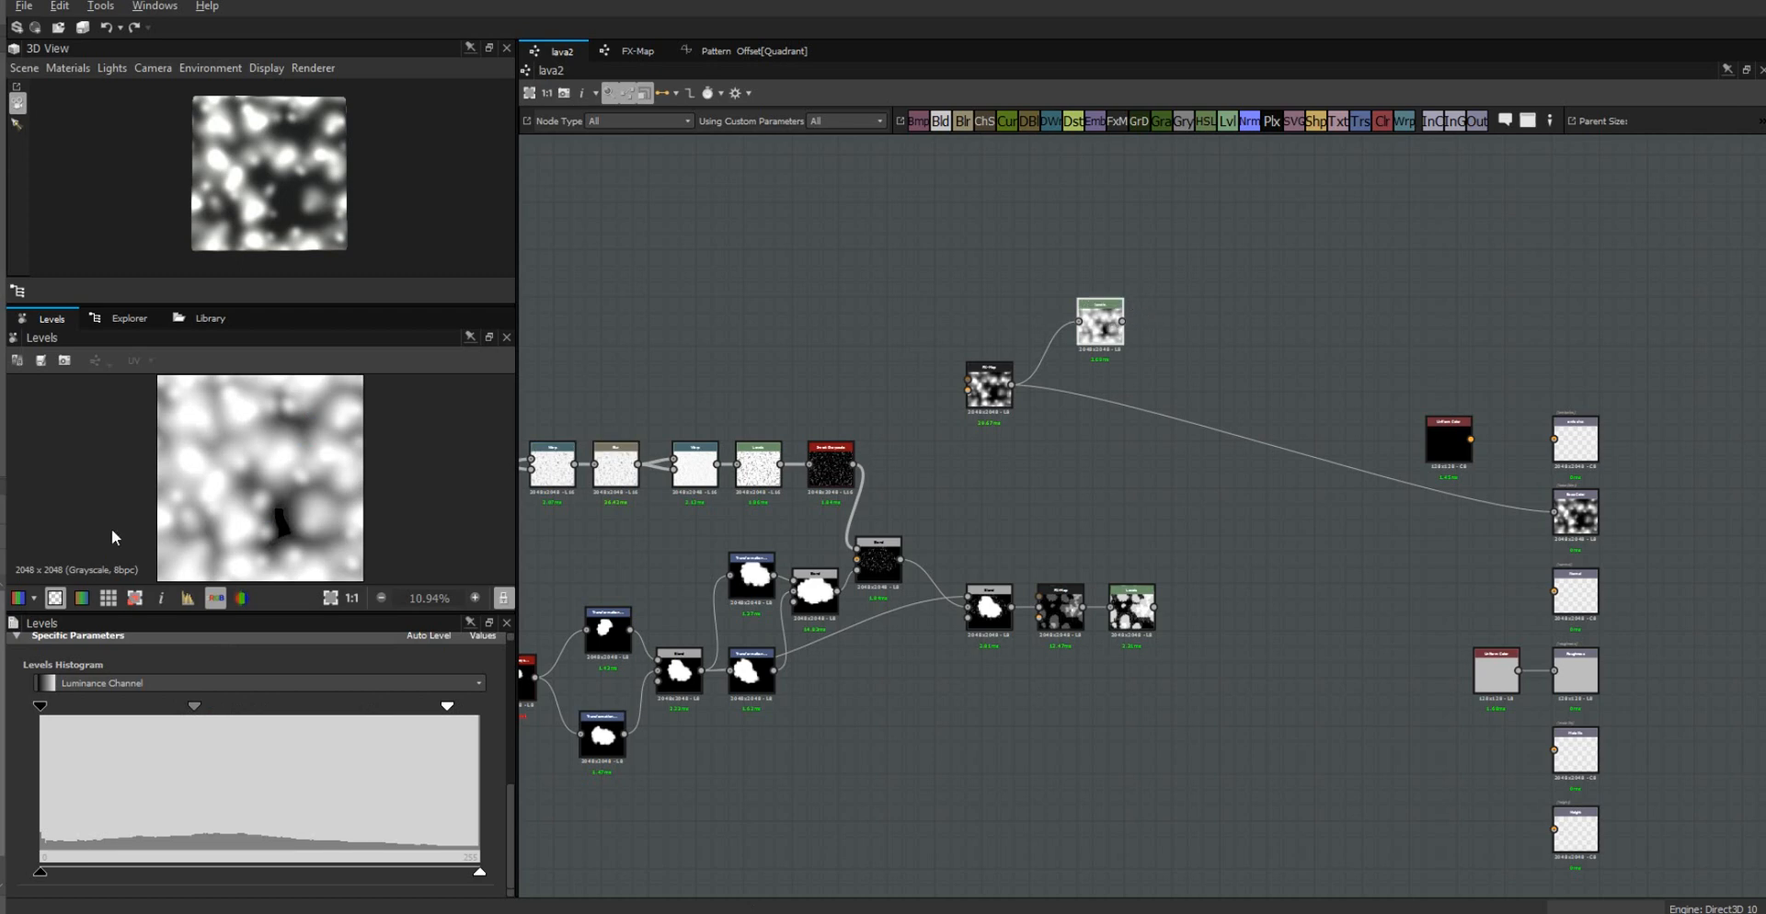
# Step: Move the new Levels node closer to the FX-Map and connect its output to a new Blur node
pyautogui.click(1138, 609)
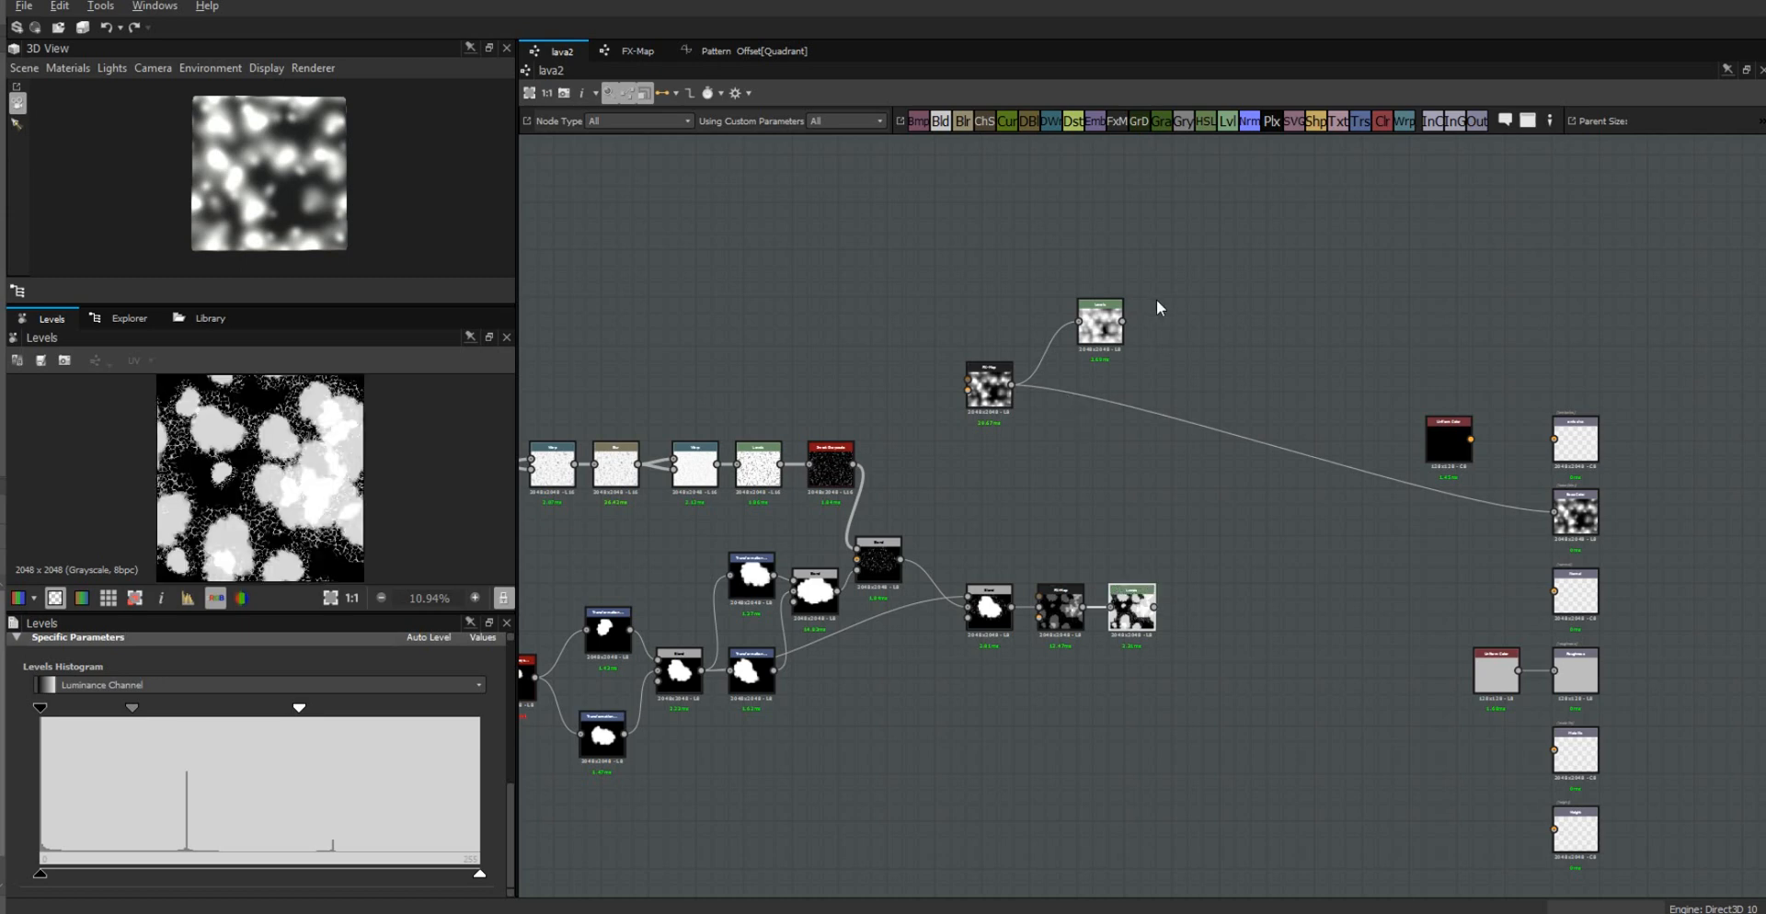
pyautogui.click(1099, 329)
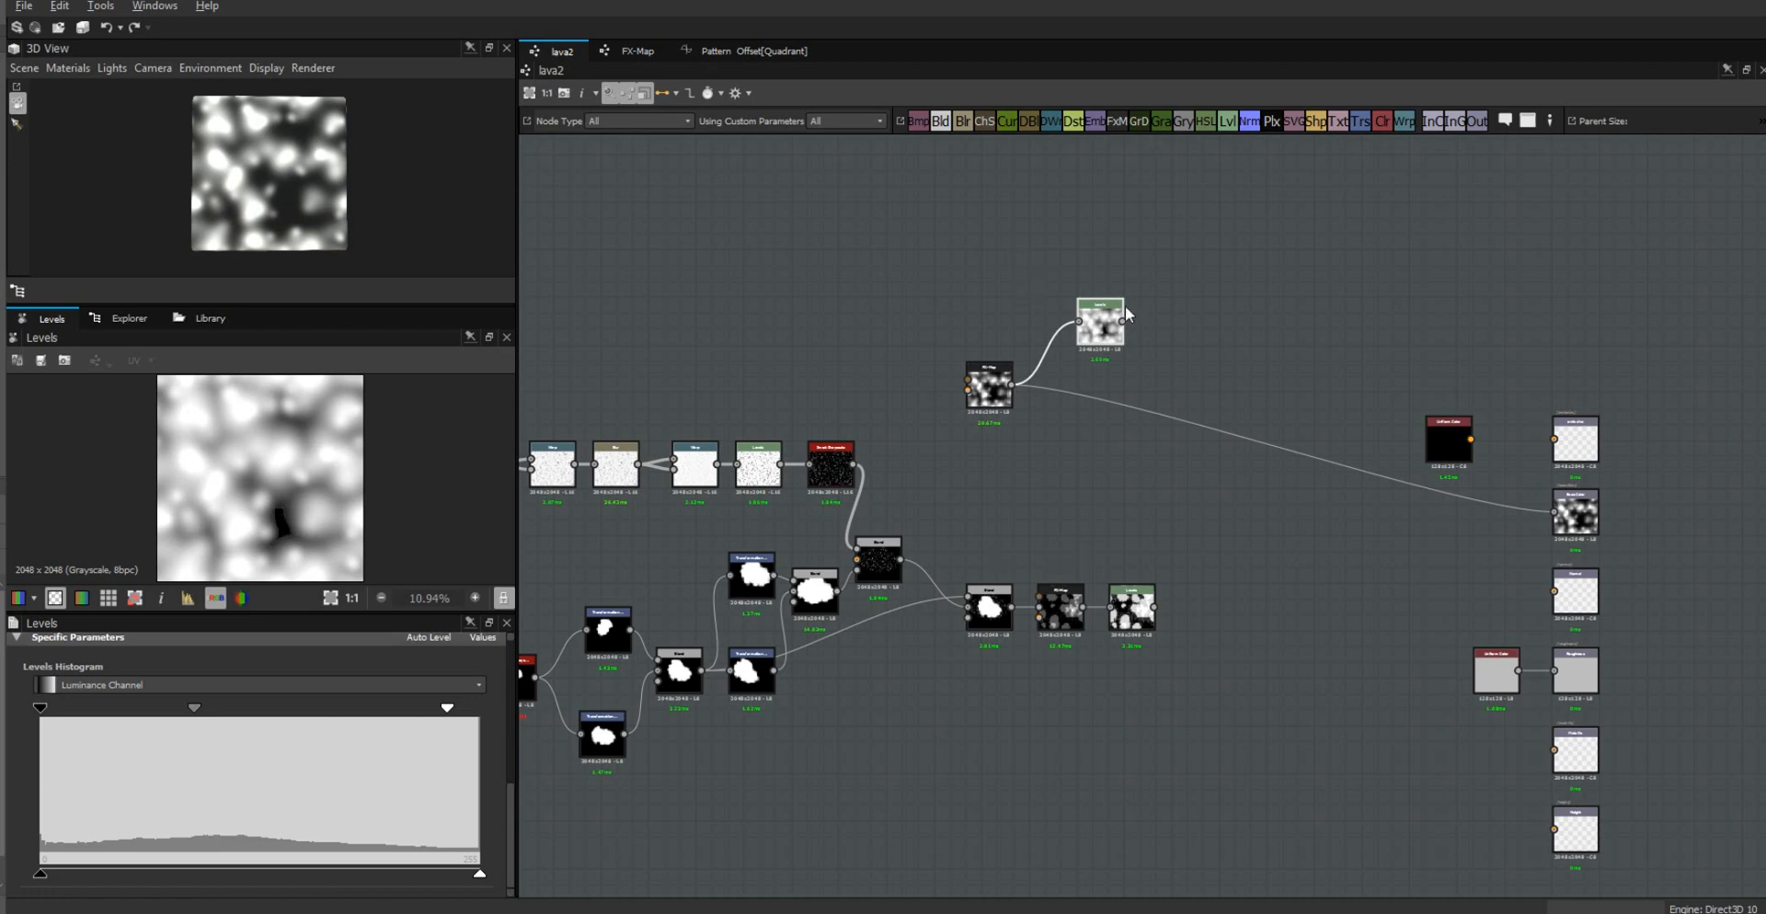
pyautogui.moveTo(1078, 348); pyautogui.dragTo(1054, 363)
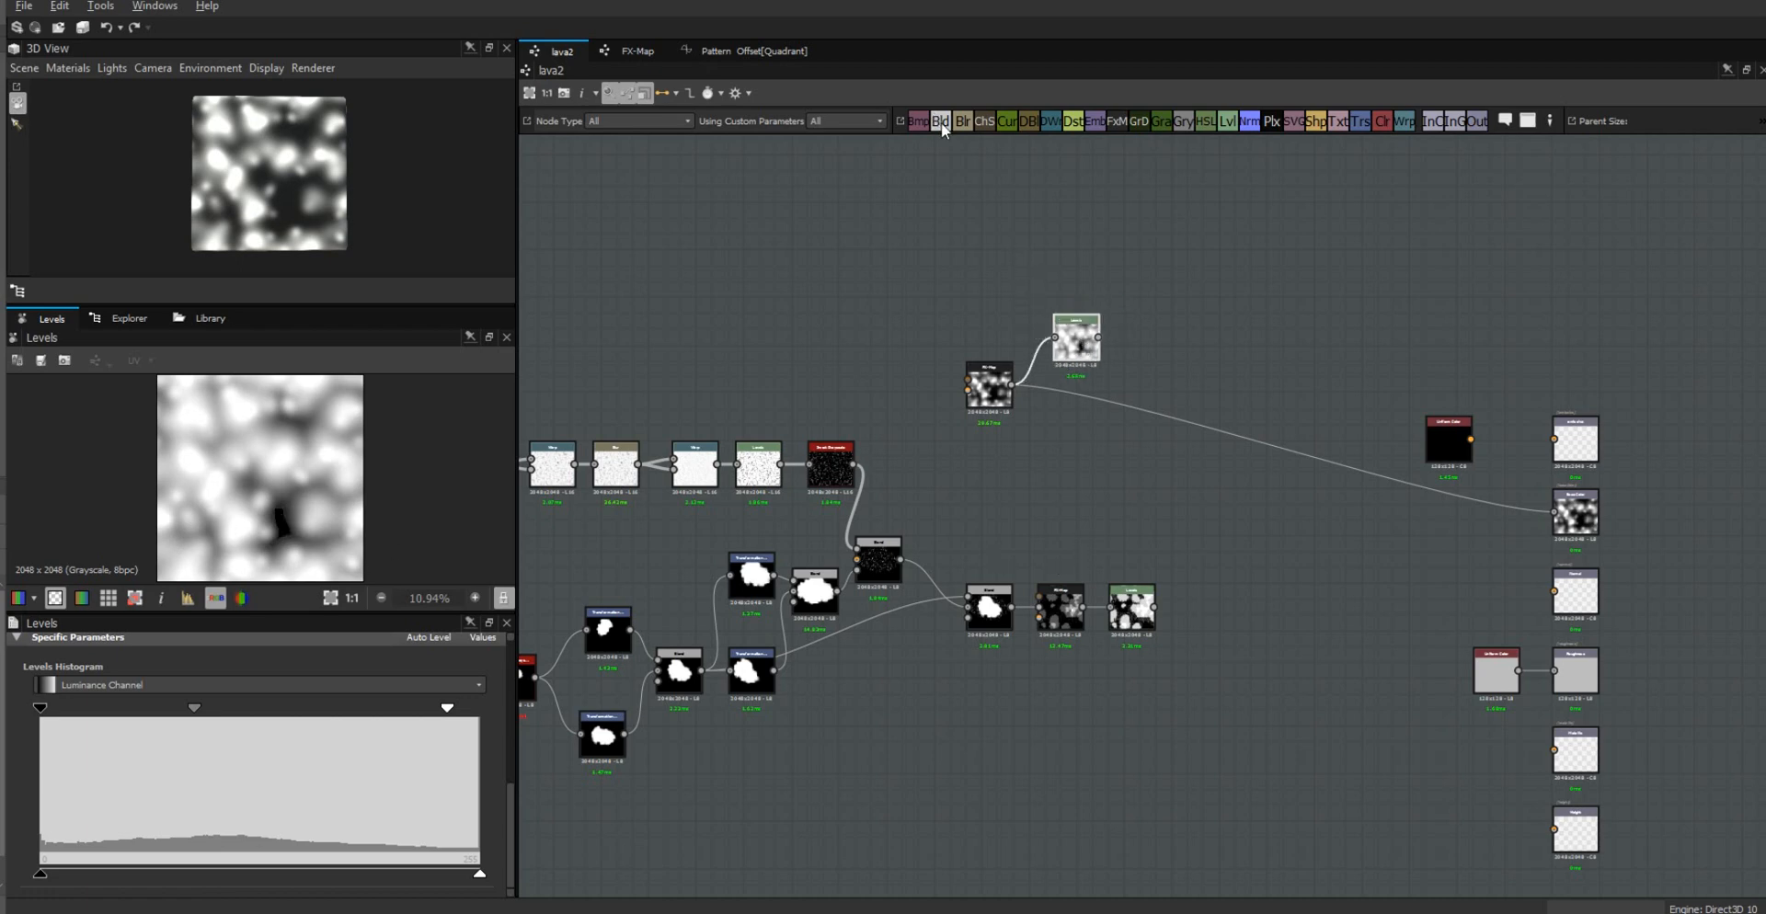
pyautogui.moveTo(1151, 280); pyautogui.dragTo(1150, 281)
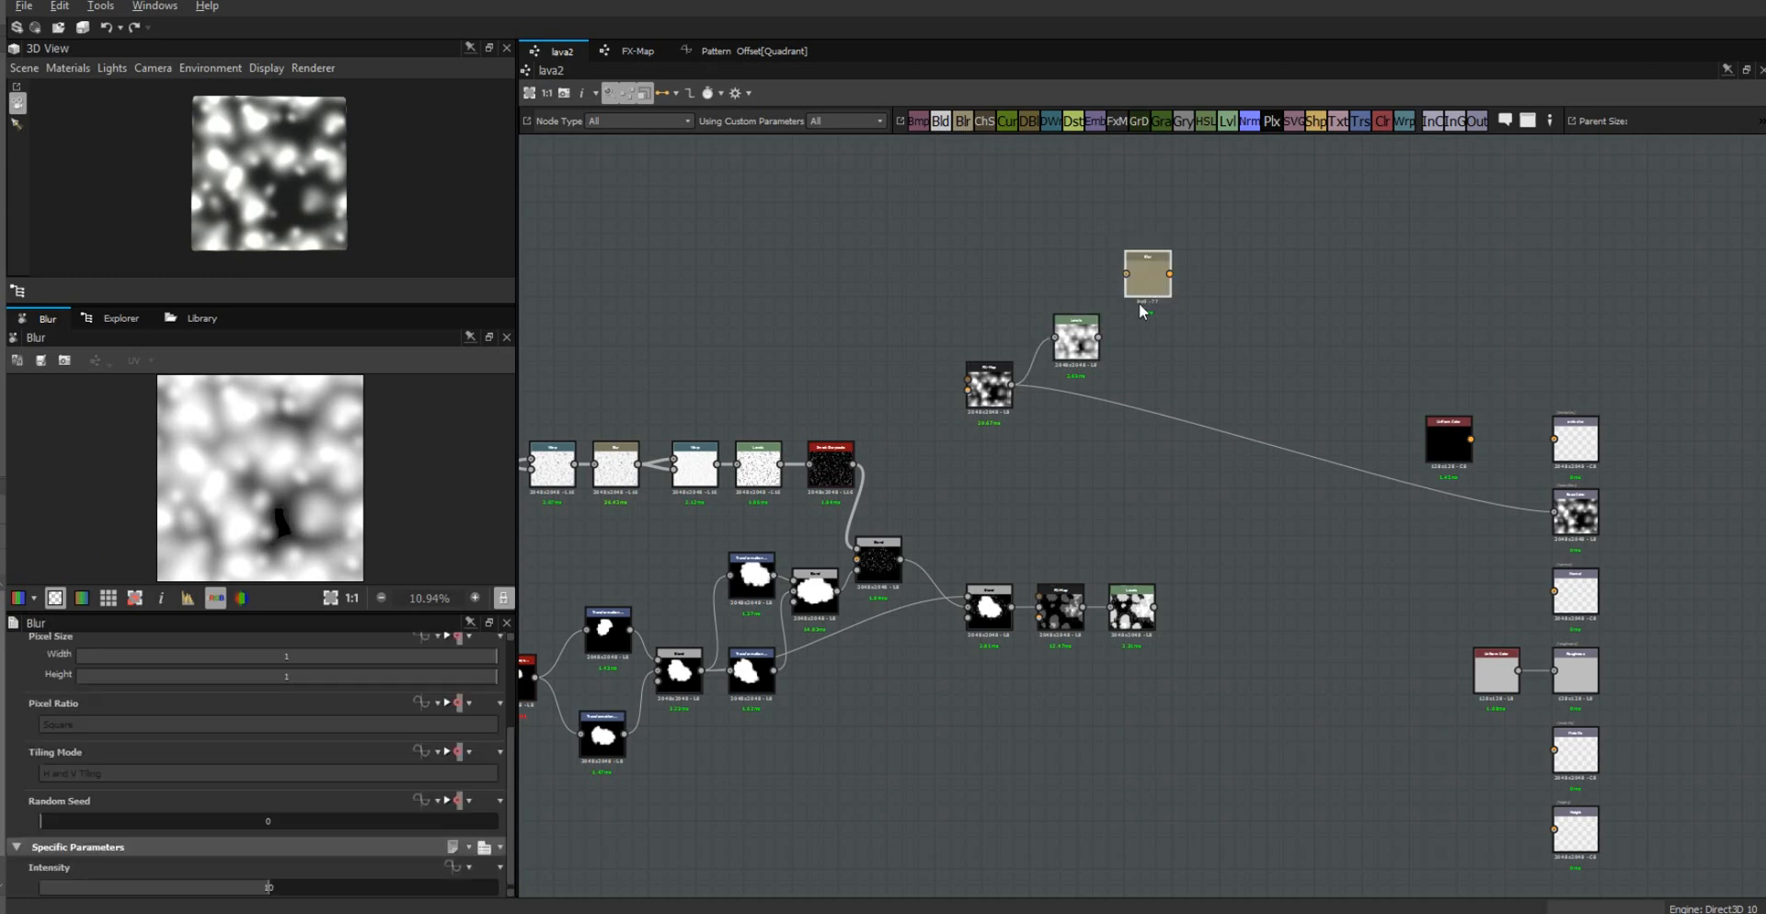
pyautogui.moveTo(1100, 337); pyautogui.dragTo(1127, 274)
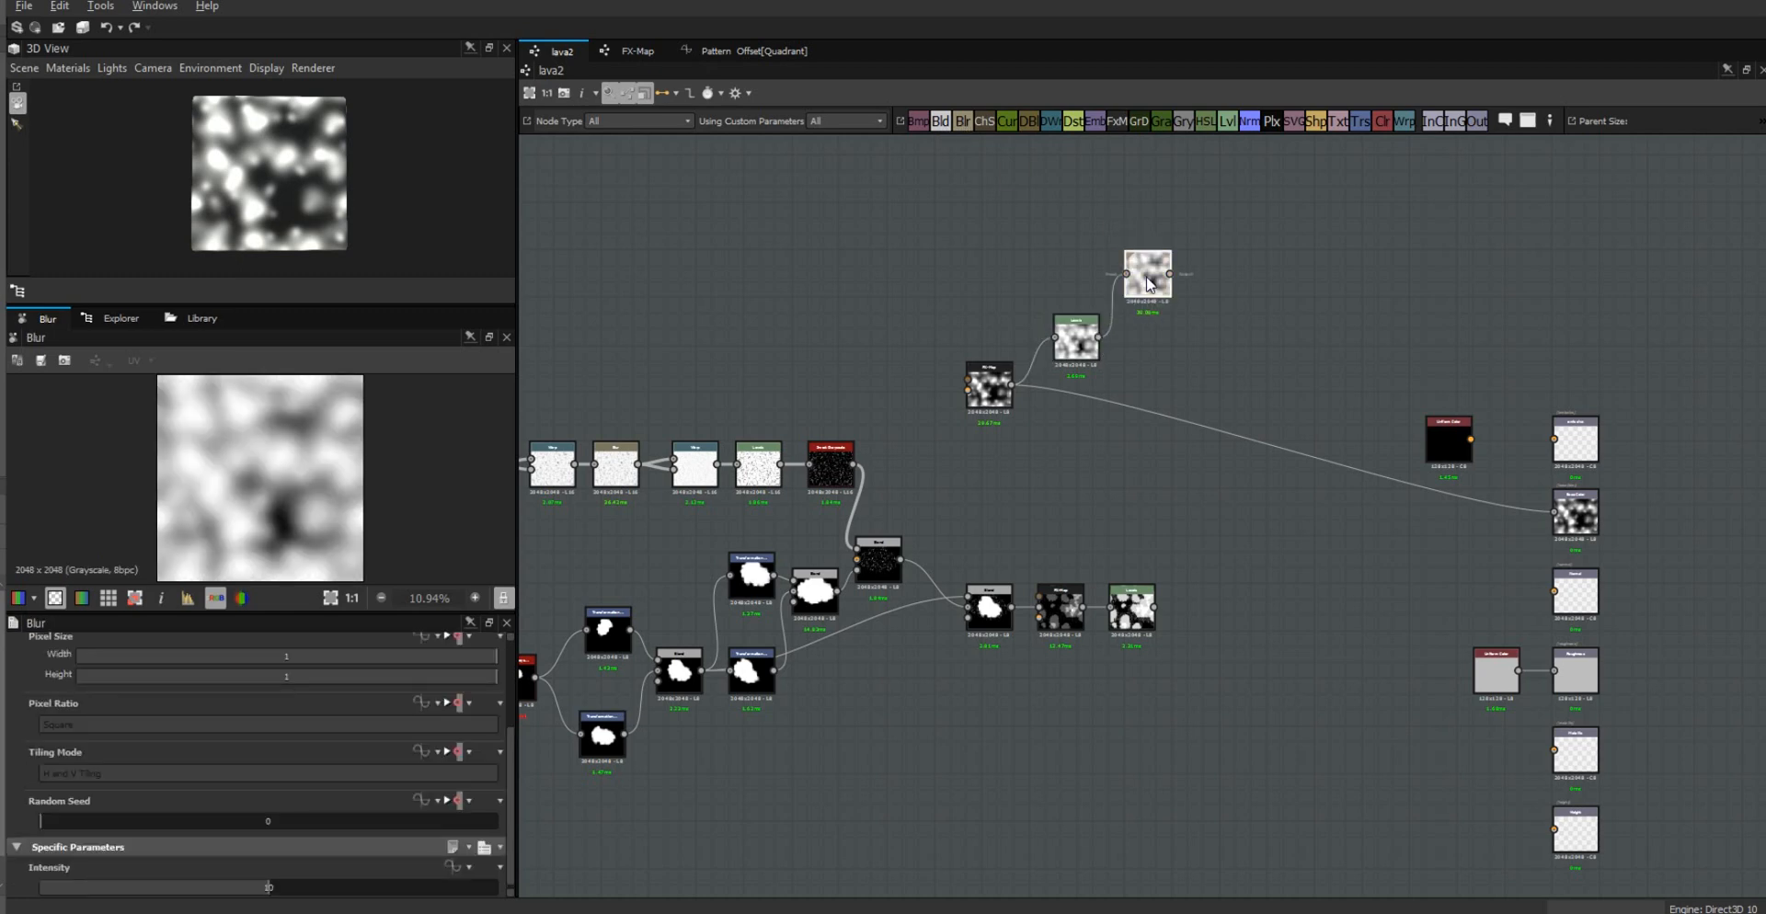
# Step: Set the Blur node's intensity to 15
pyautogui.doubleClick(268, 887)
pyautogui.write('30')
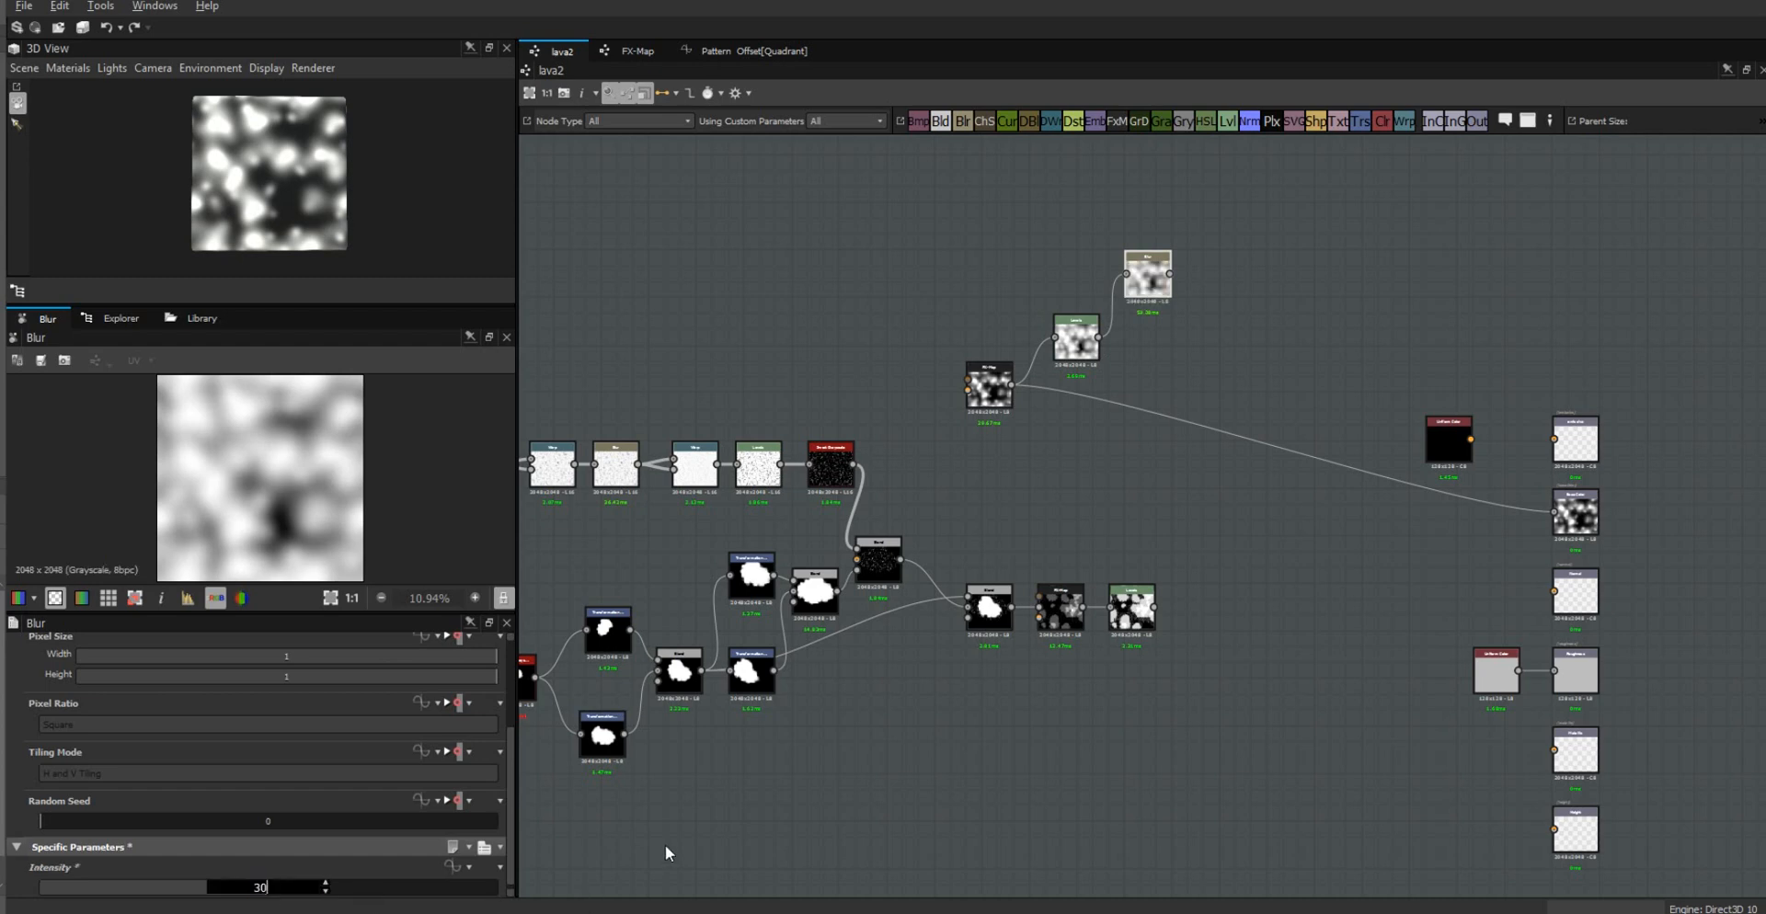
pyautogui.press('Return')
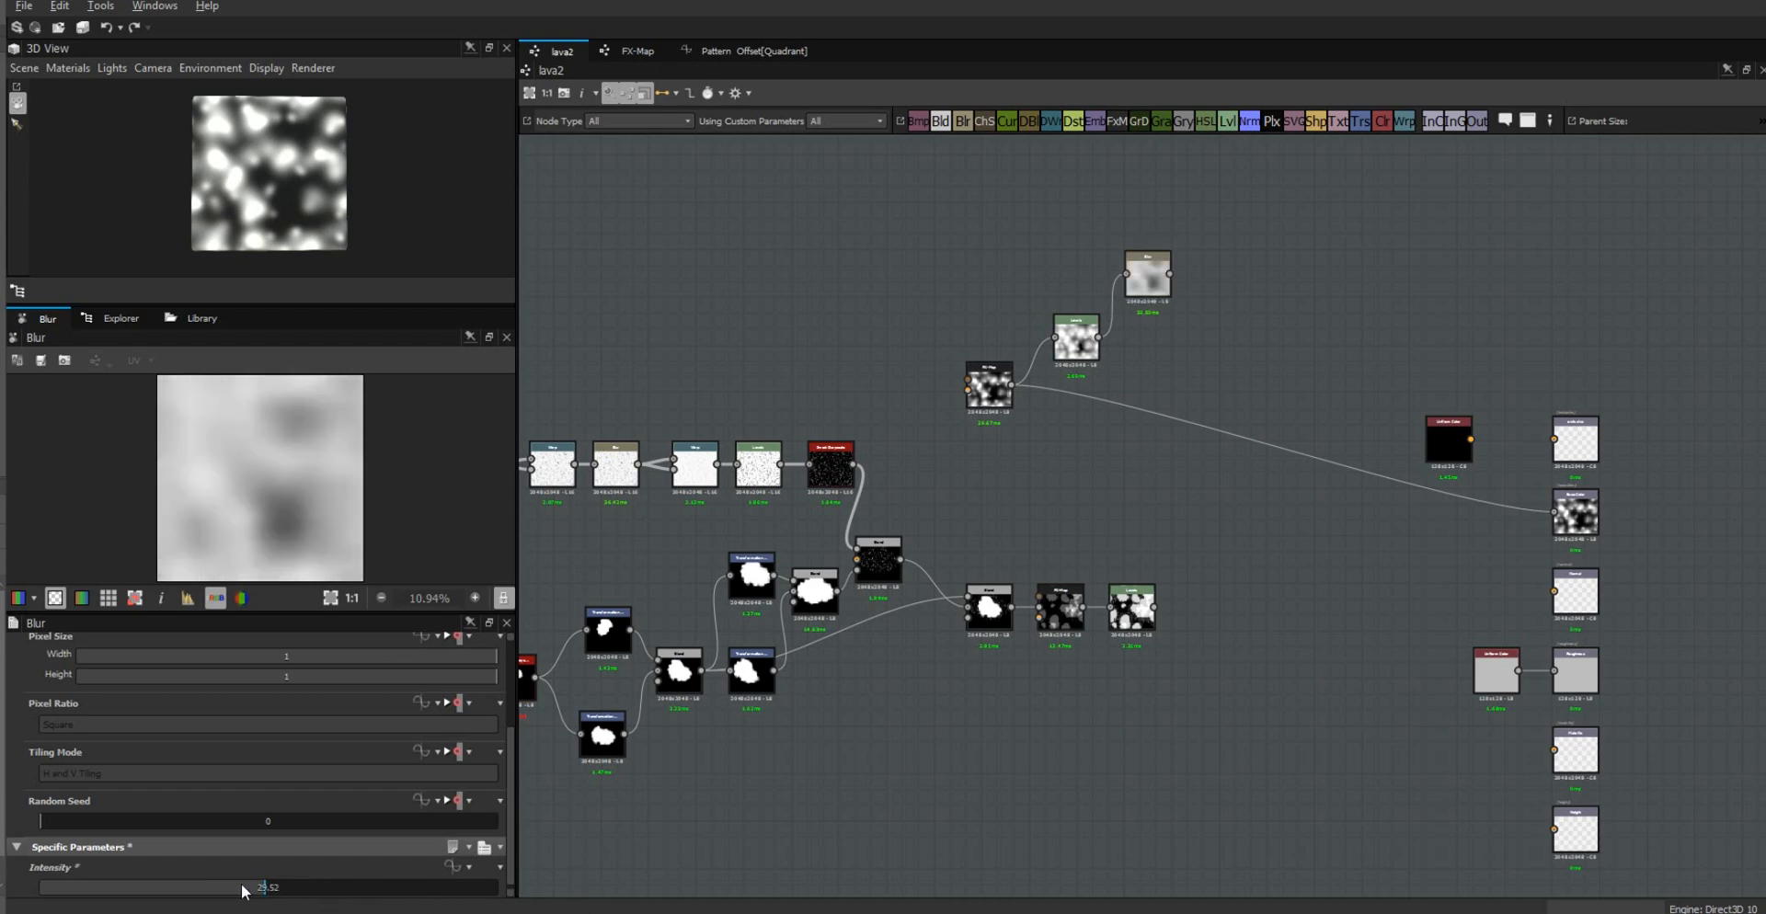
pyautogui.moveTo(267, 888); pyautogui.dragTo(154, 906)
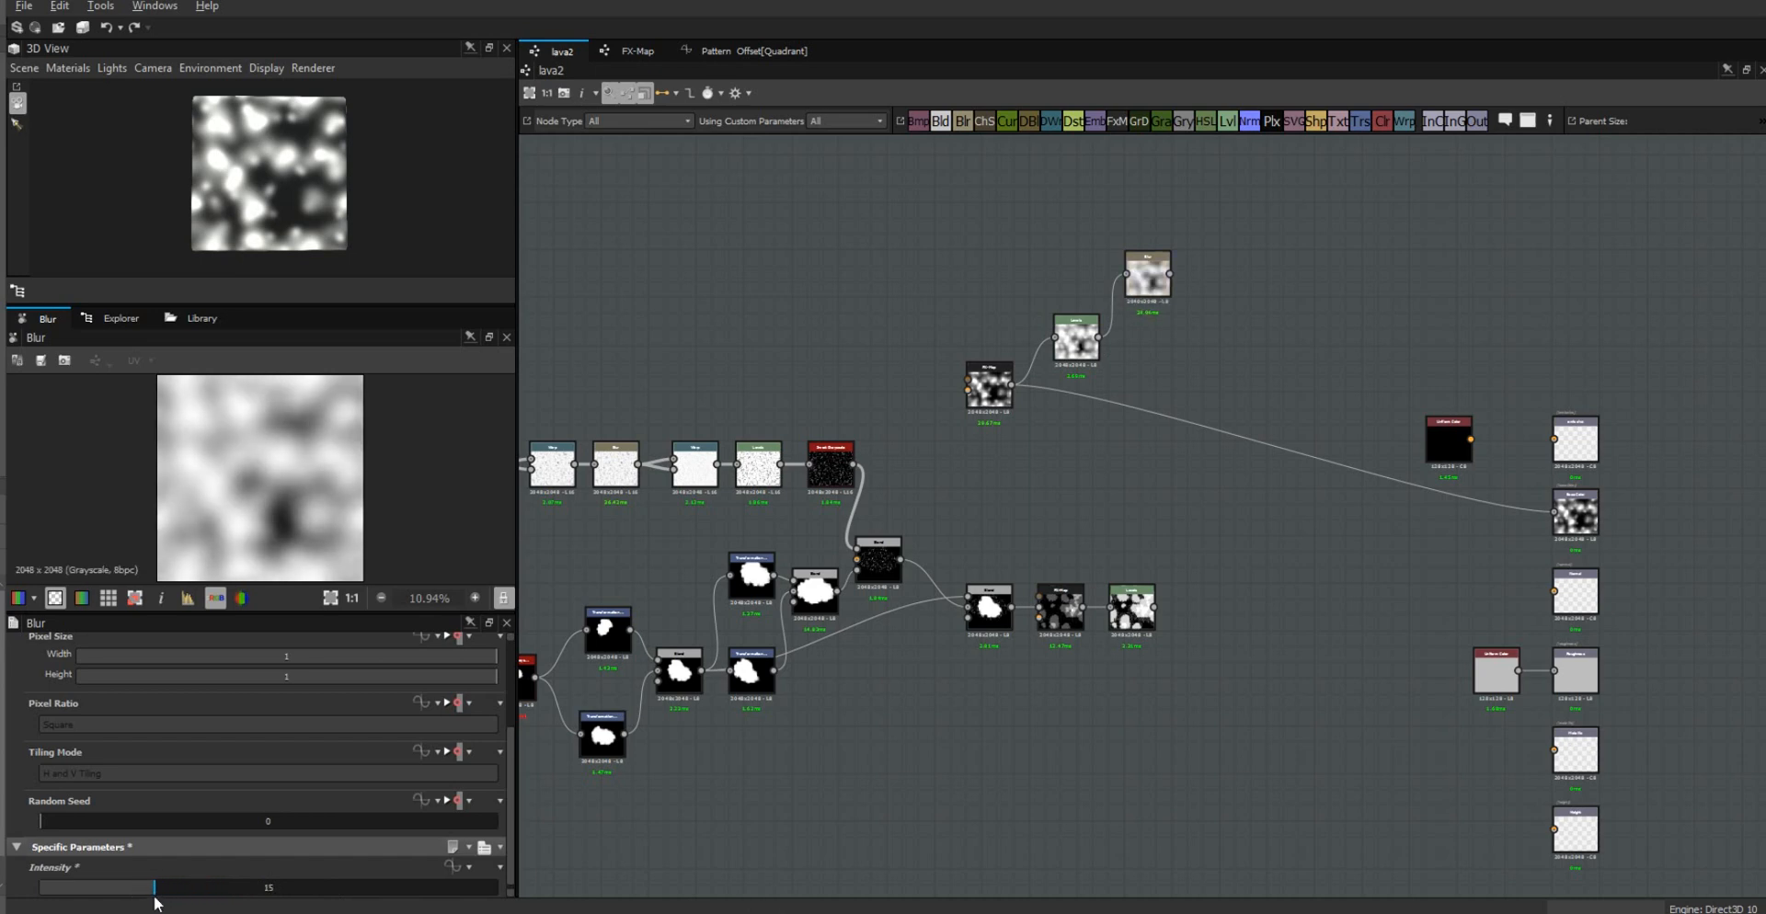
# Step: Raise the output black level of the Levels node before the Blur to about a third of the range
pyautogui.click(1072, 343)
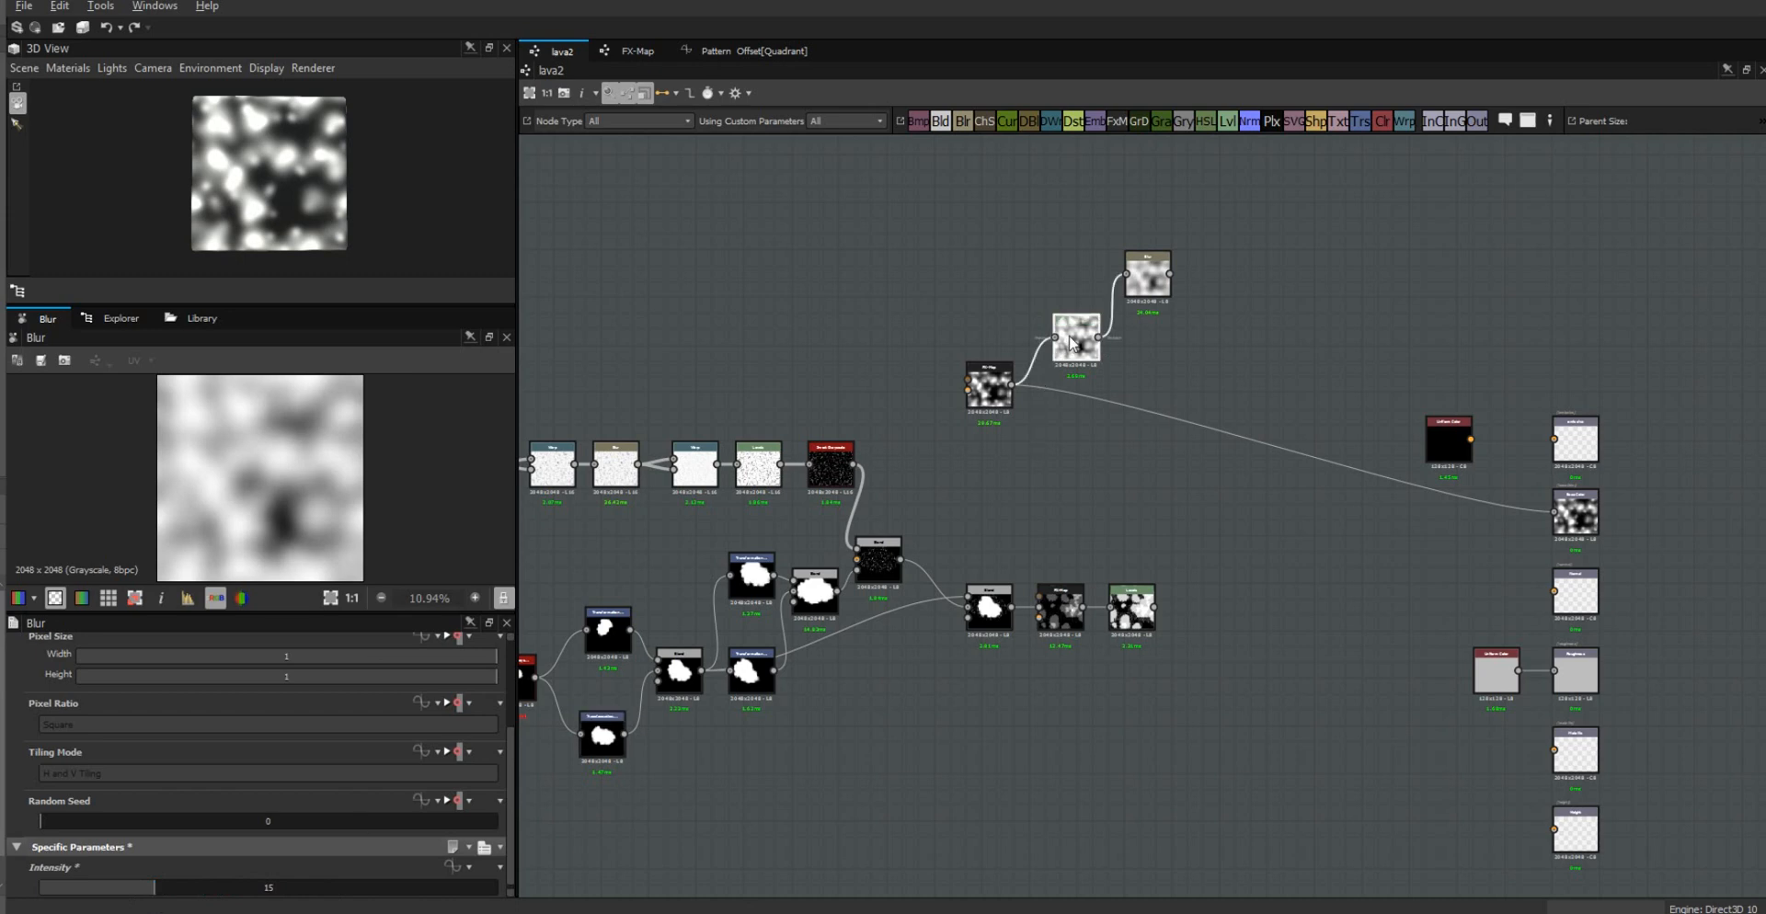
pyautogui.click(1071, 343)
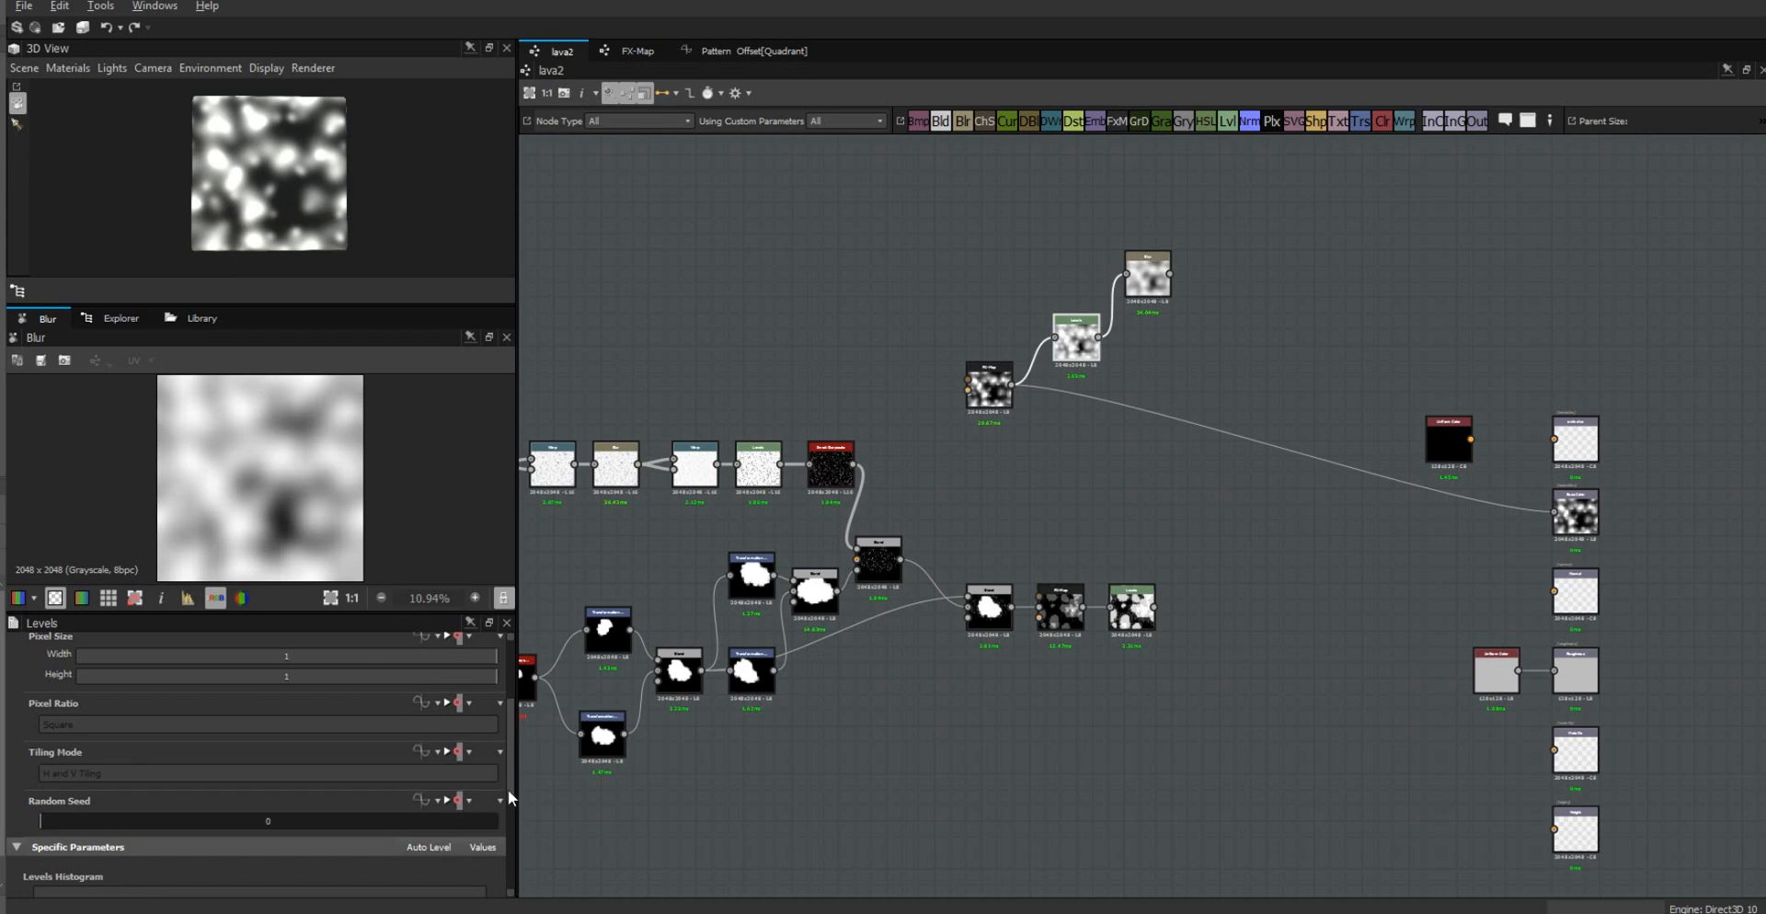
pyautogui.moveTo(508, 796); pyautogui.dragTo(513, 887)
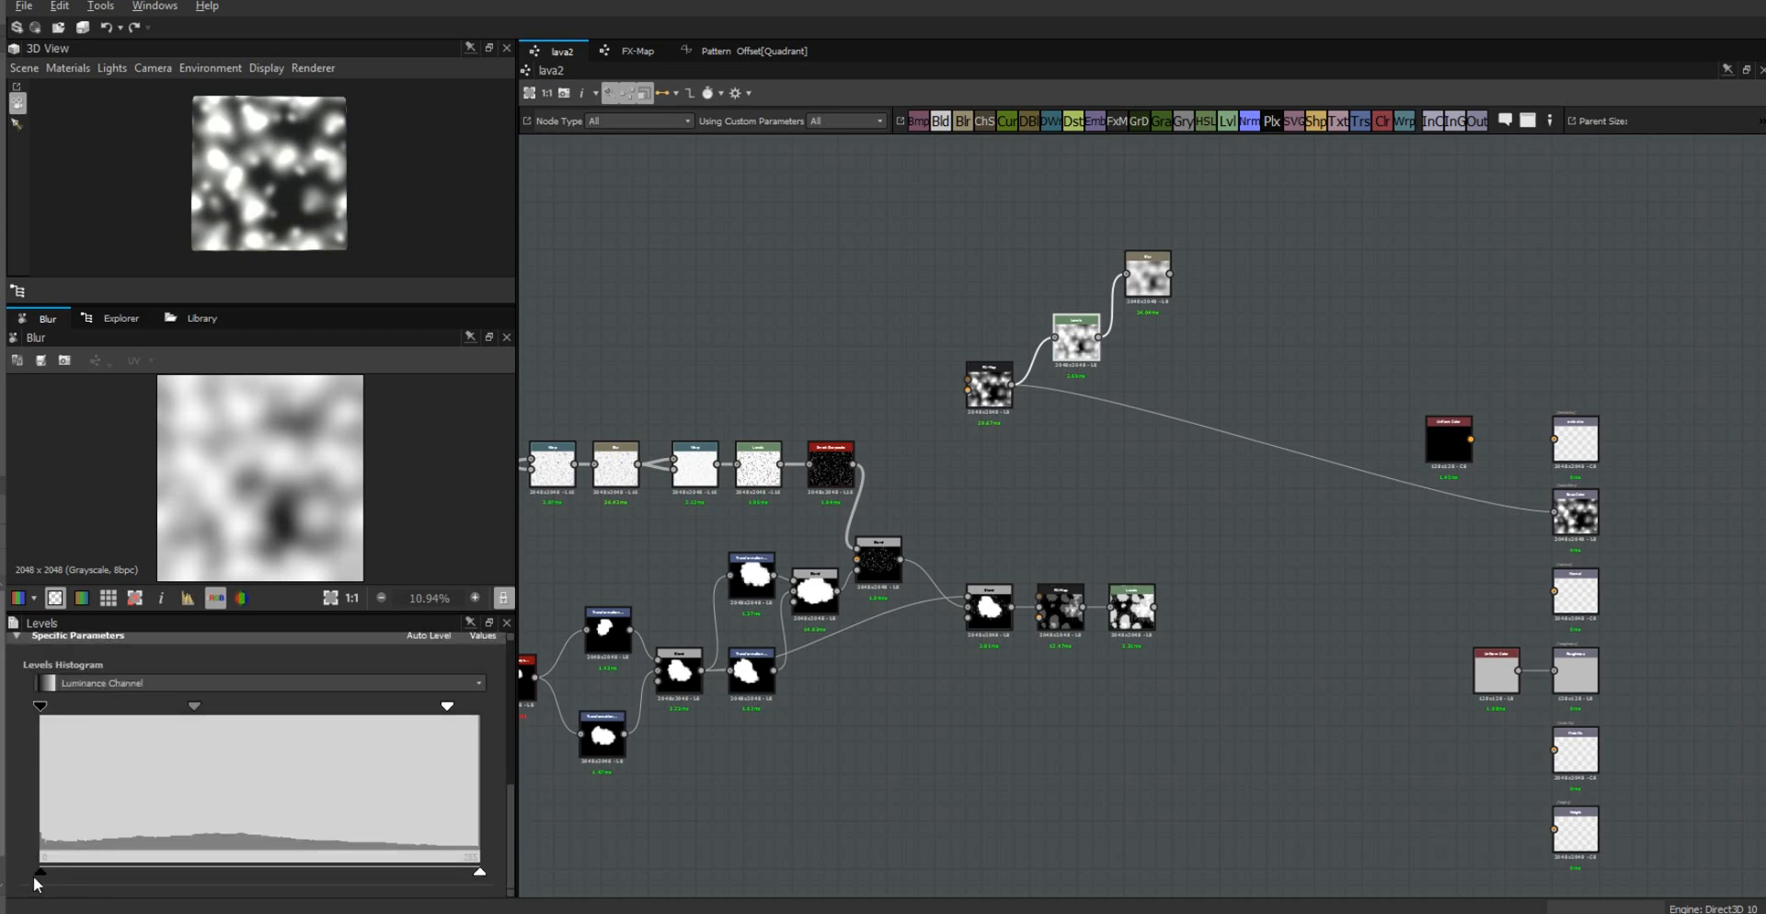
pyautogui.moveTo(38, 870); pyautogui.dragTo(191, 870)
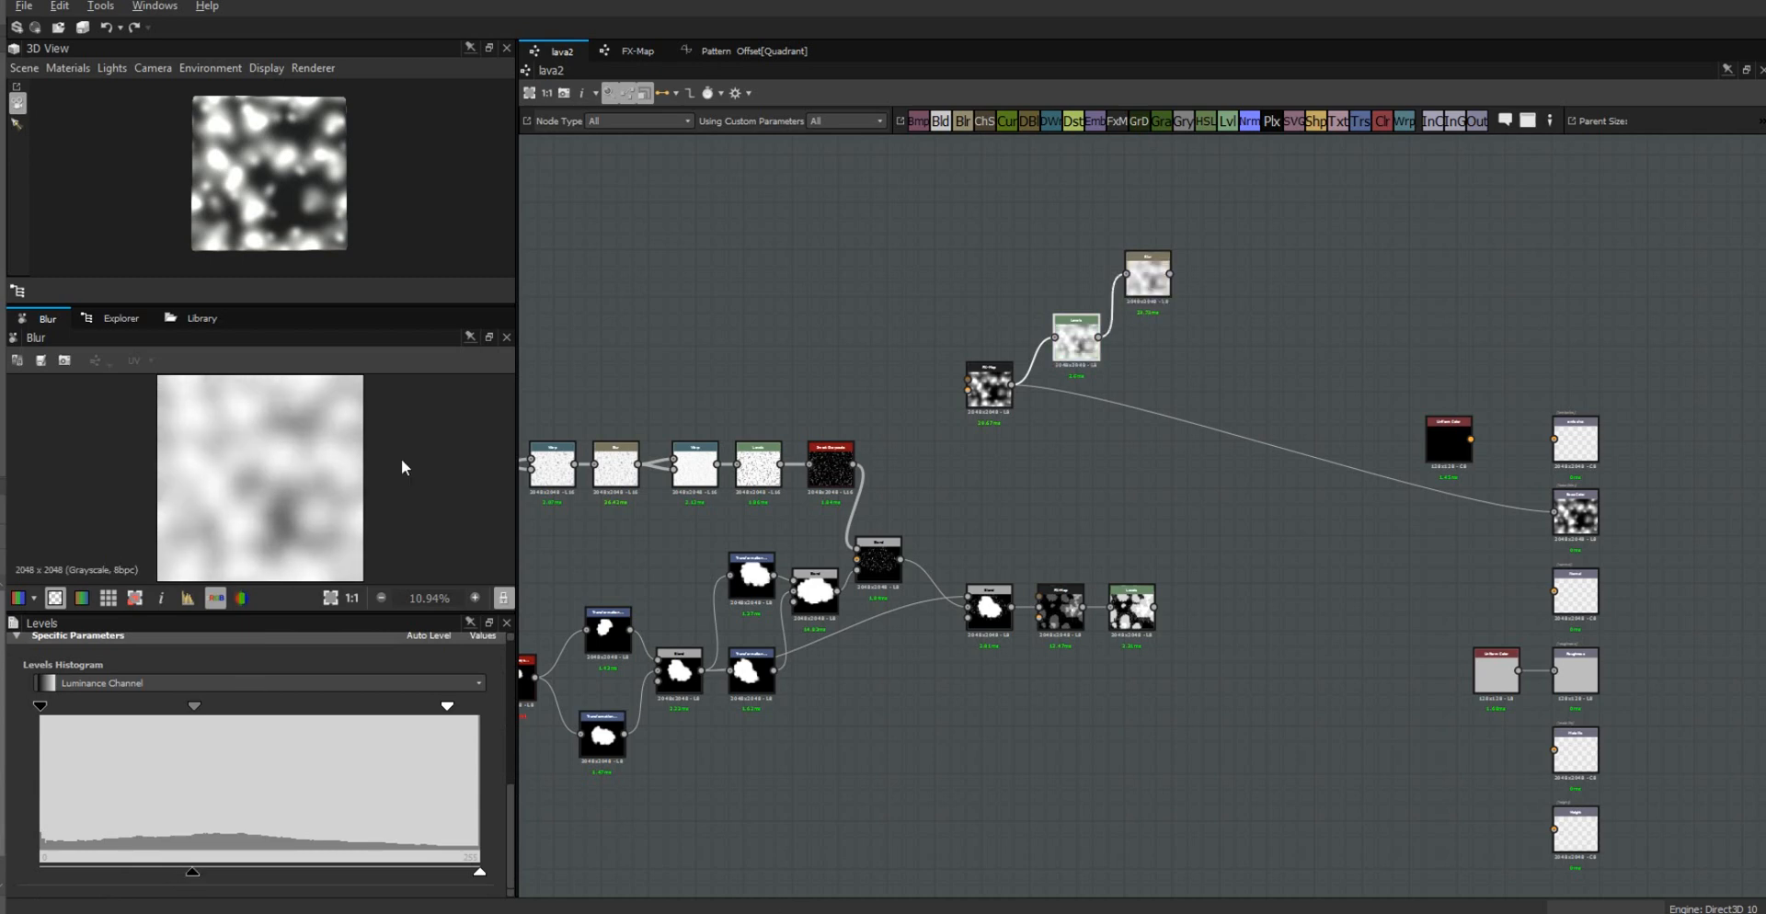
# Step: Preview the lower chain's final Levels output, and move the upper Levels and Blur nodes closer to the FX-Map
pyautogui.click(1141, 614)
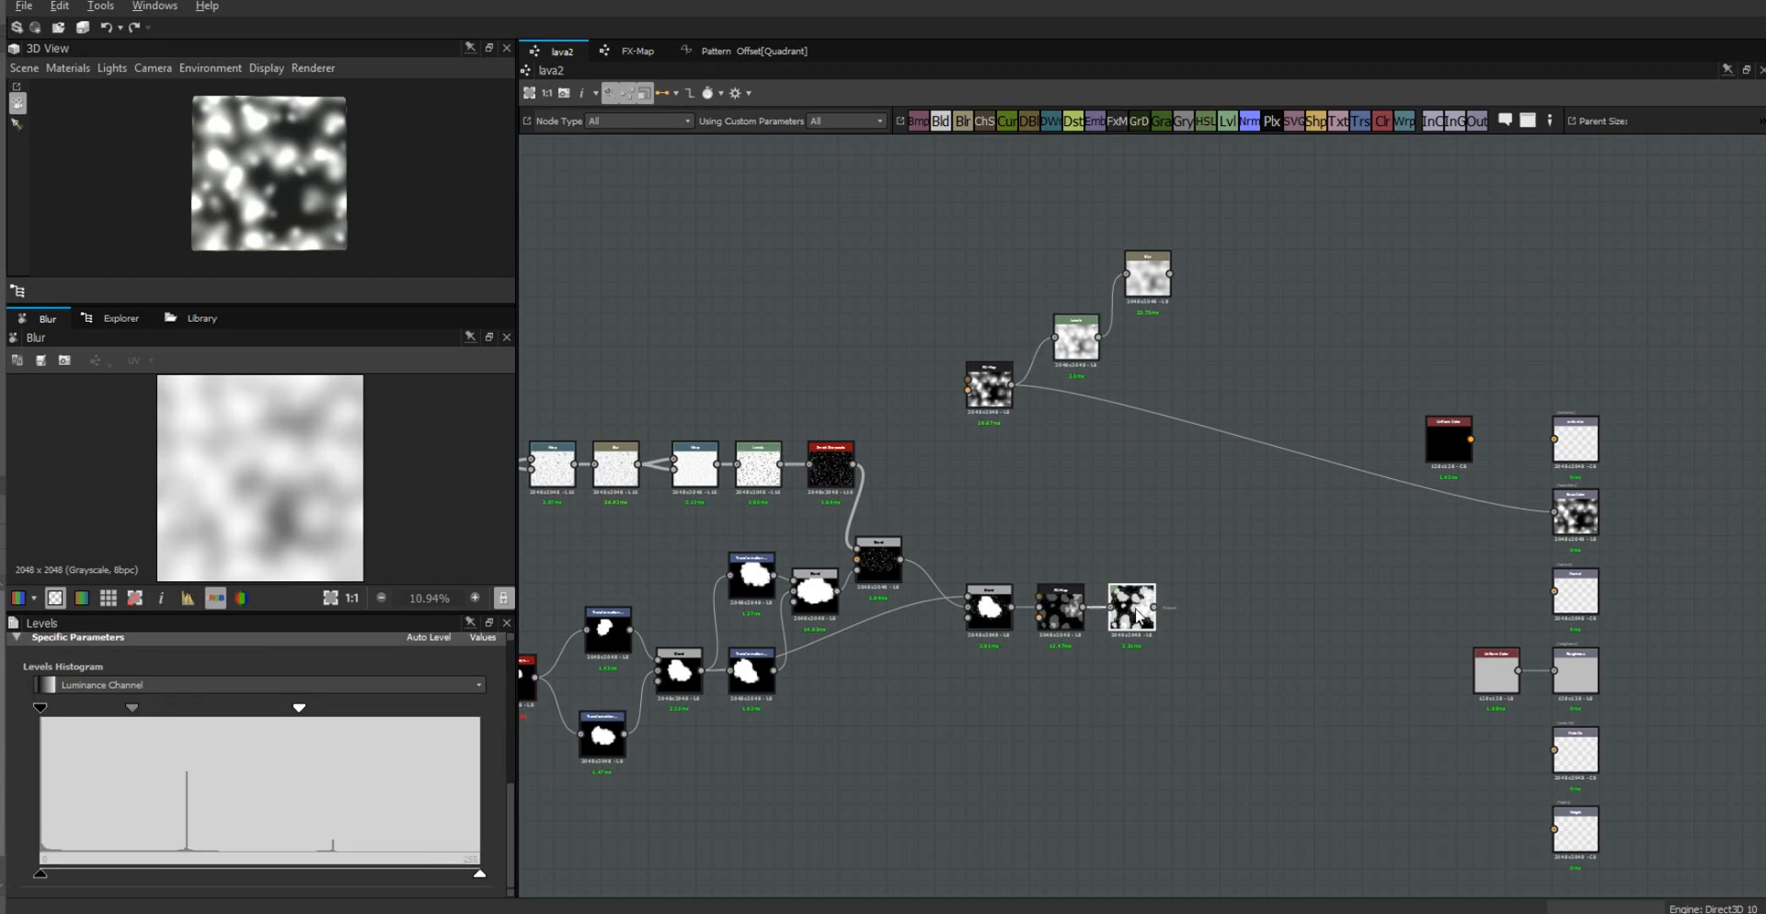
pyautogui.doubleClick(1141, 614)
pyautogui.scroll(5, 230, 515)
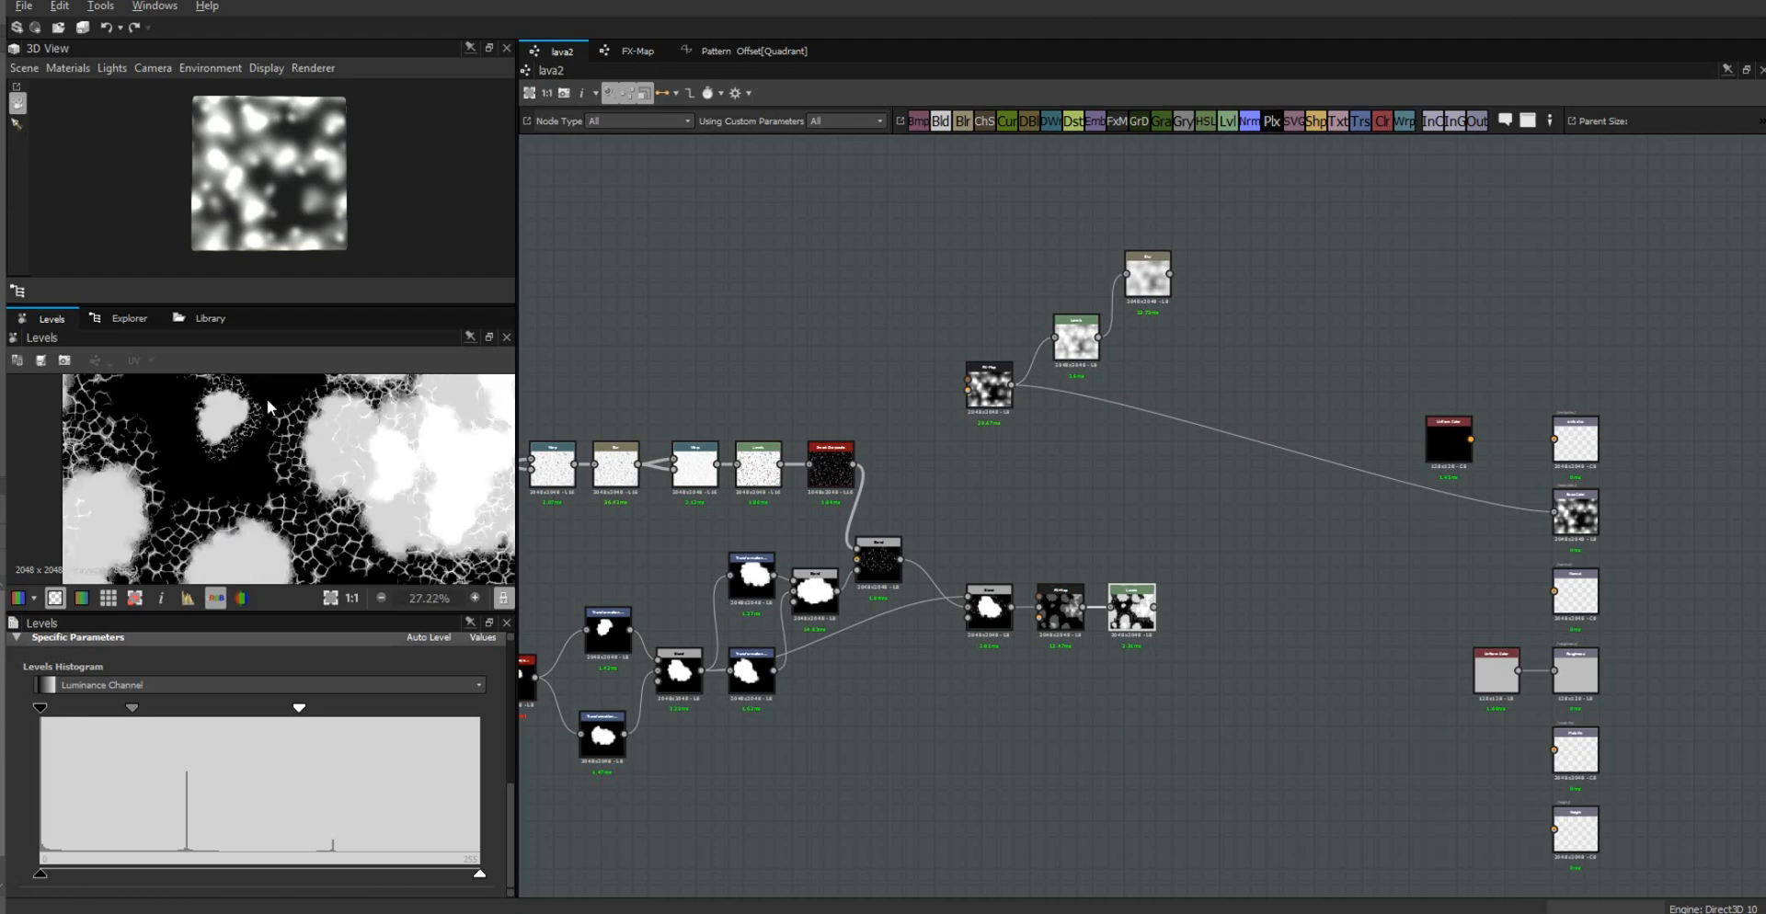
pyautogui.scroll(-5, 217, 466)
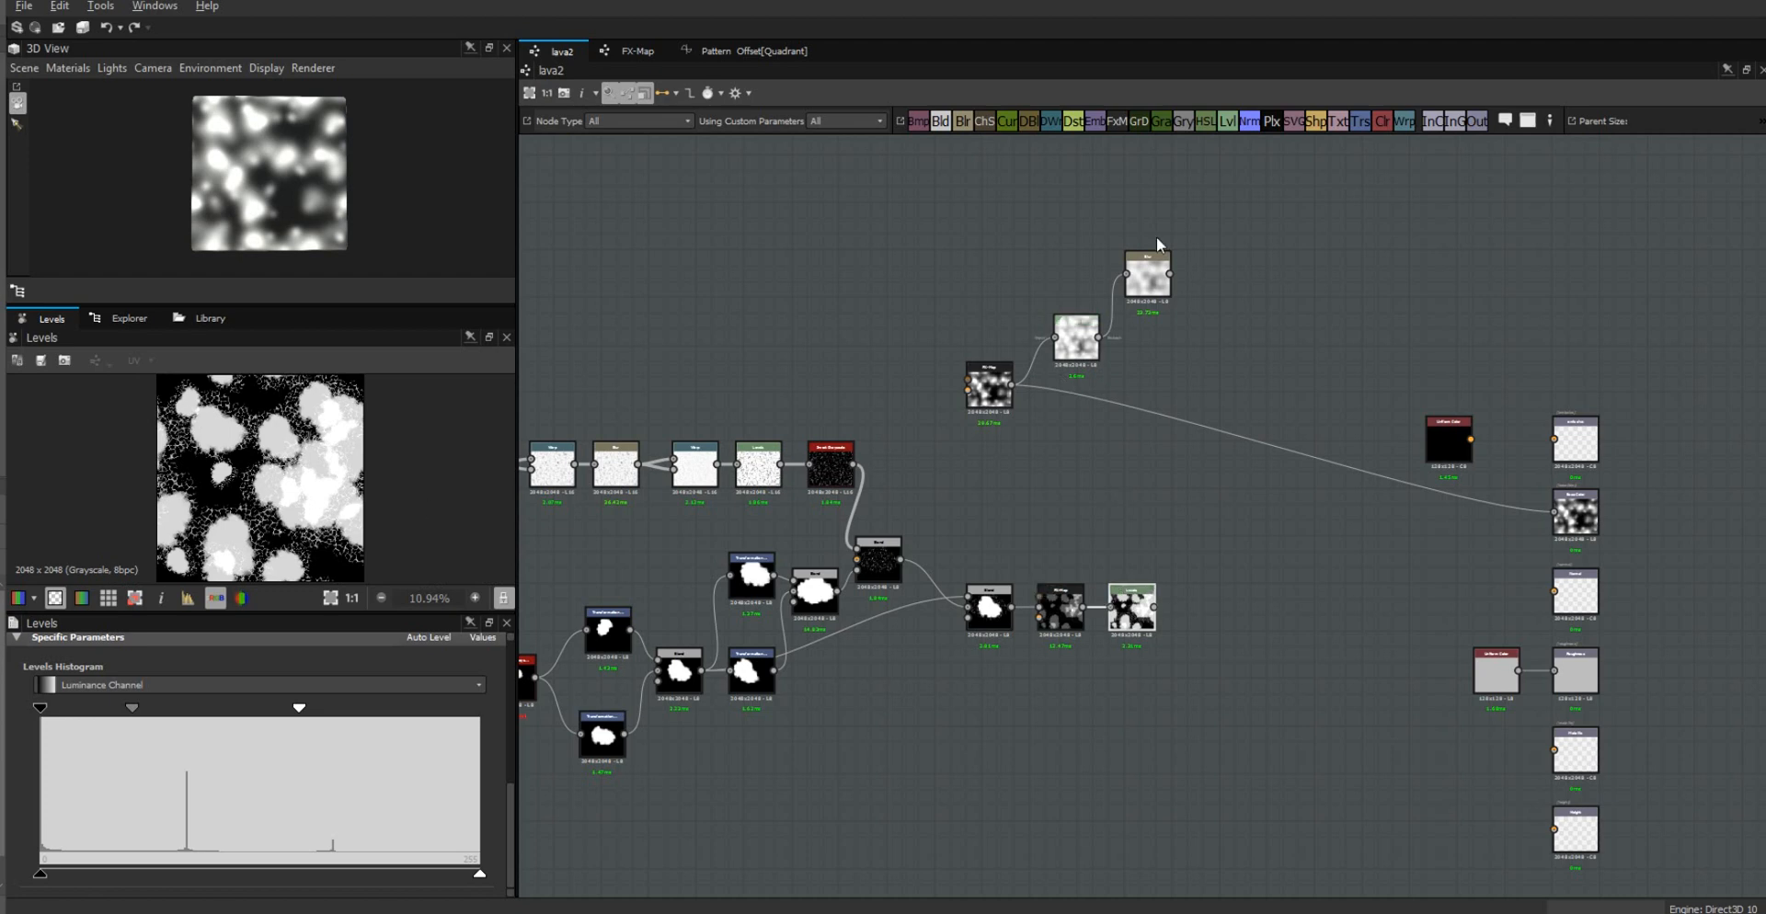
pyautogui.moveTo(1087, 348); pyautogui.dragTo(1079, 363)
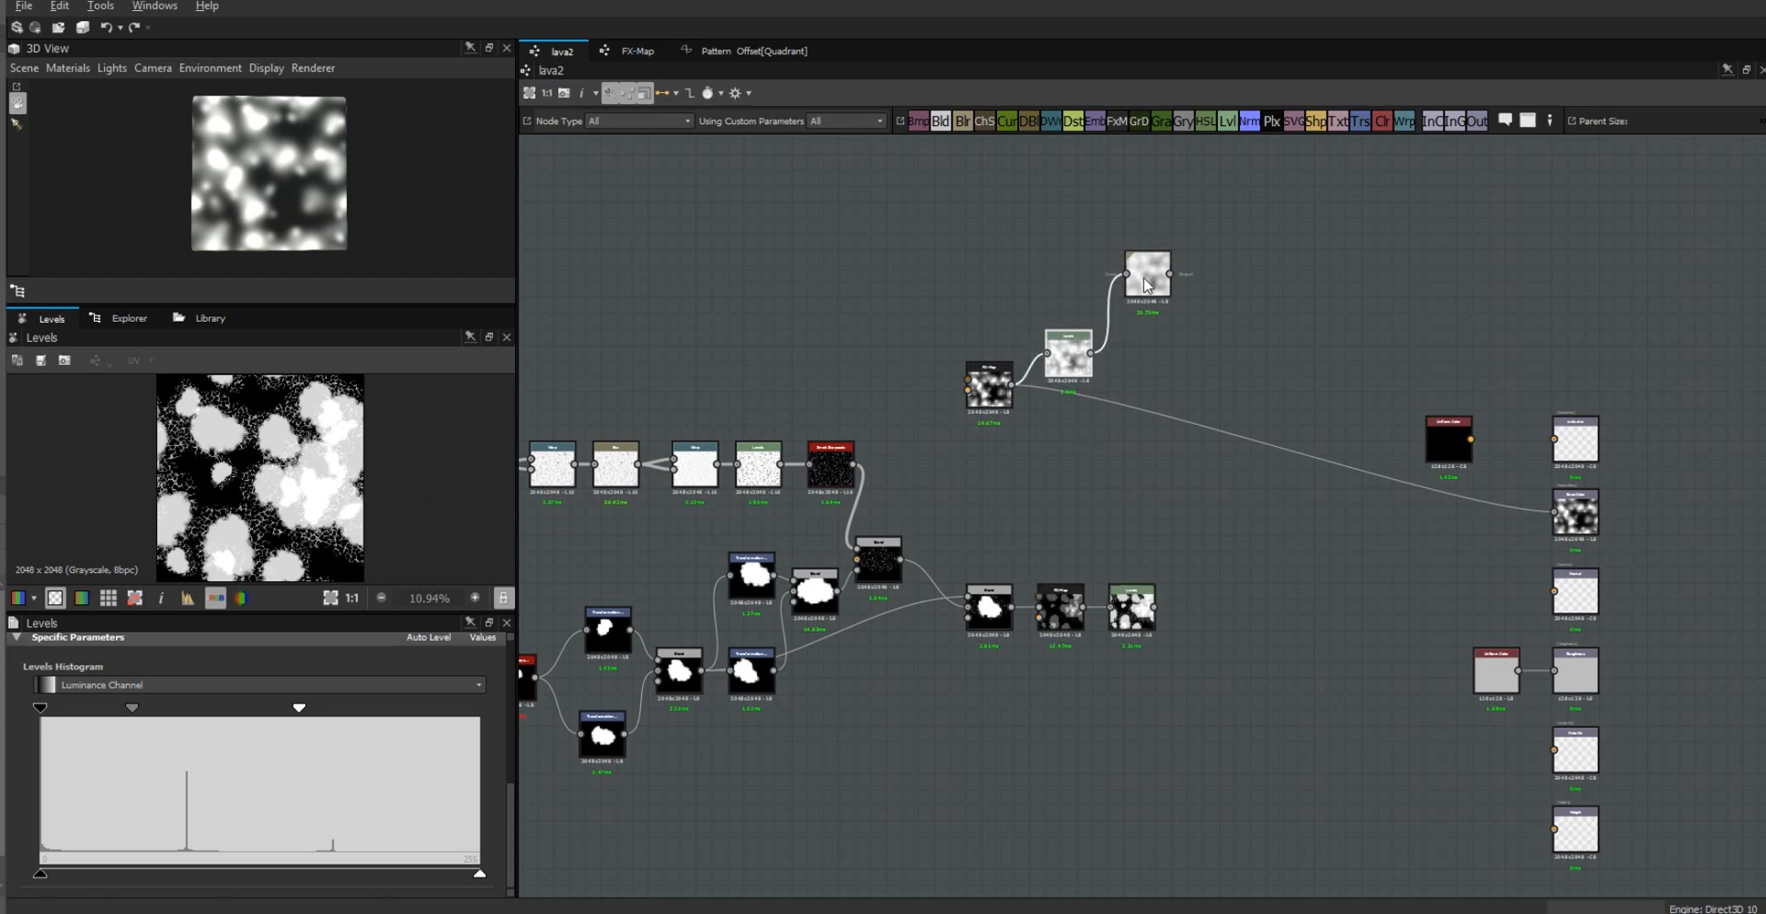
pyautogui.moveTo(1146, 291); pyautogui.dragTo(1077, 343)
pyautogui.click(1076, 359)
# Step: Insert a Pixel Processor node beyond the Blur and connect the Blur's output to its first input
pyautogui.scroll(5, 1148, 294)
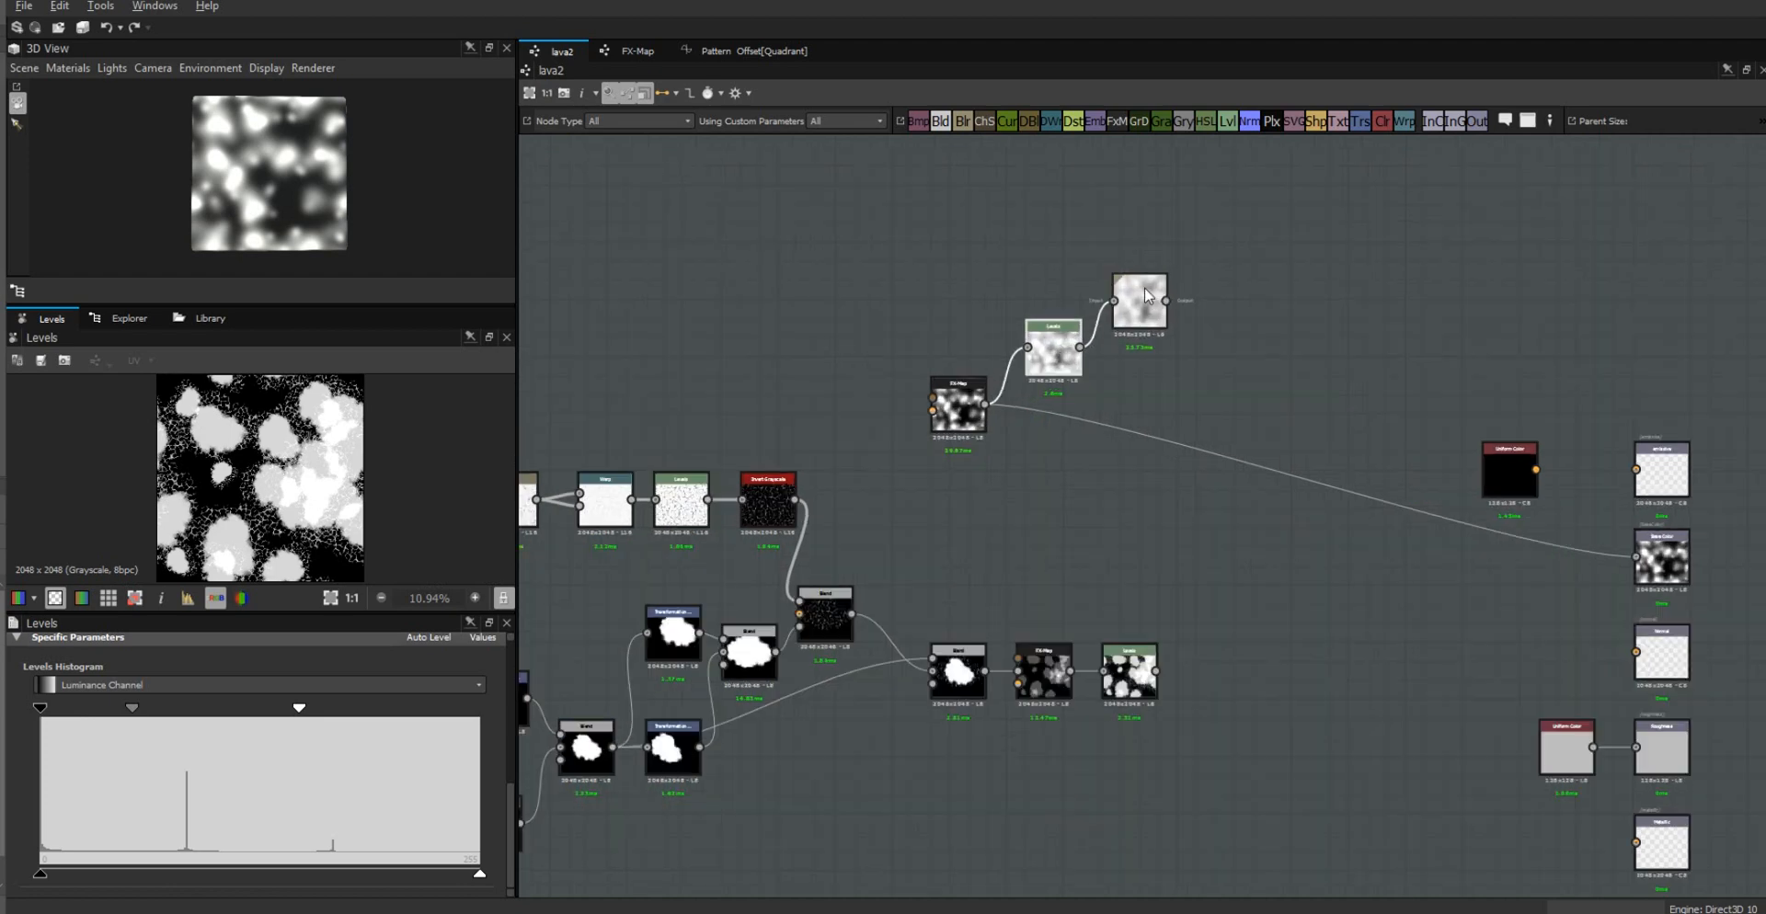
pyautogui.scroll(-3, 1148, 295)
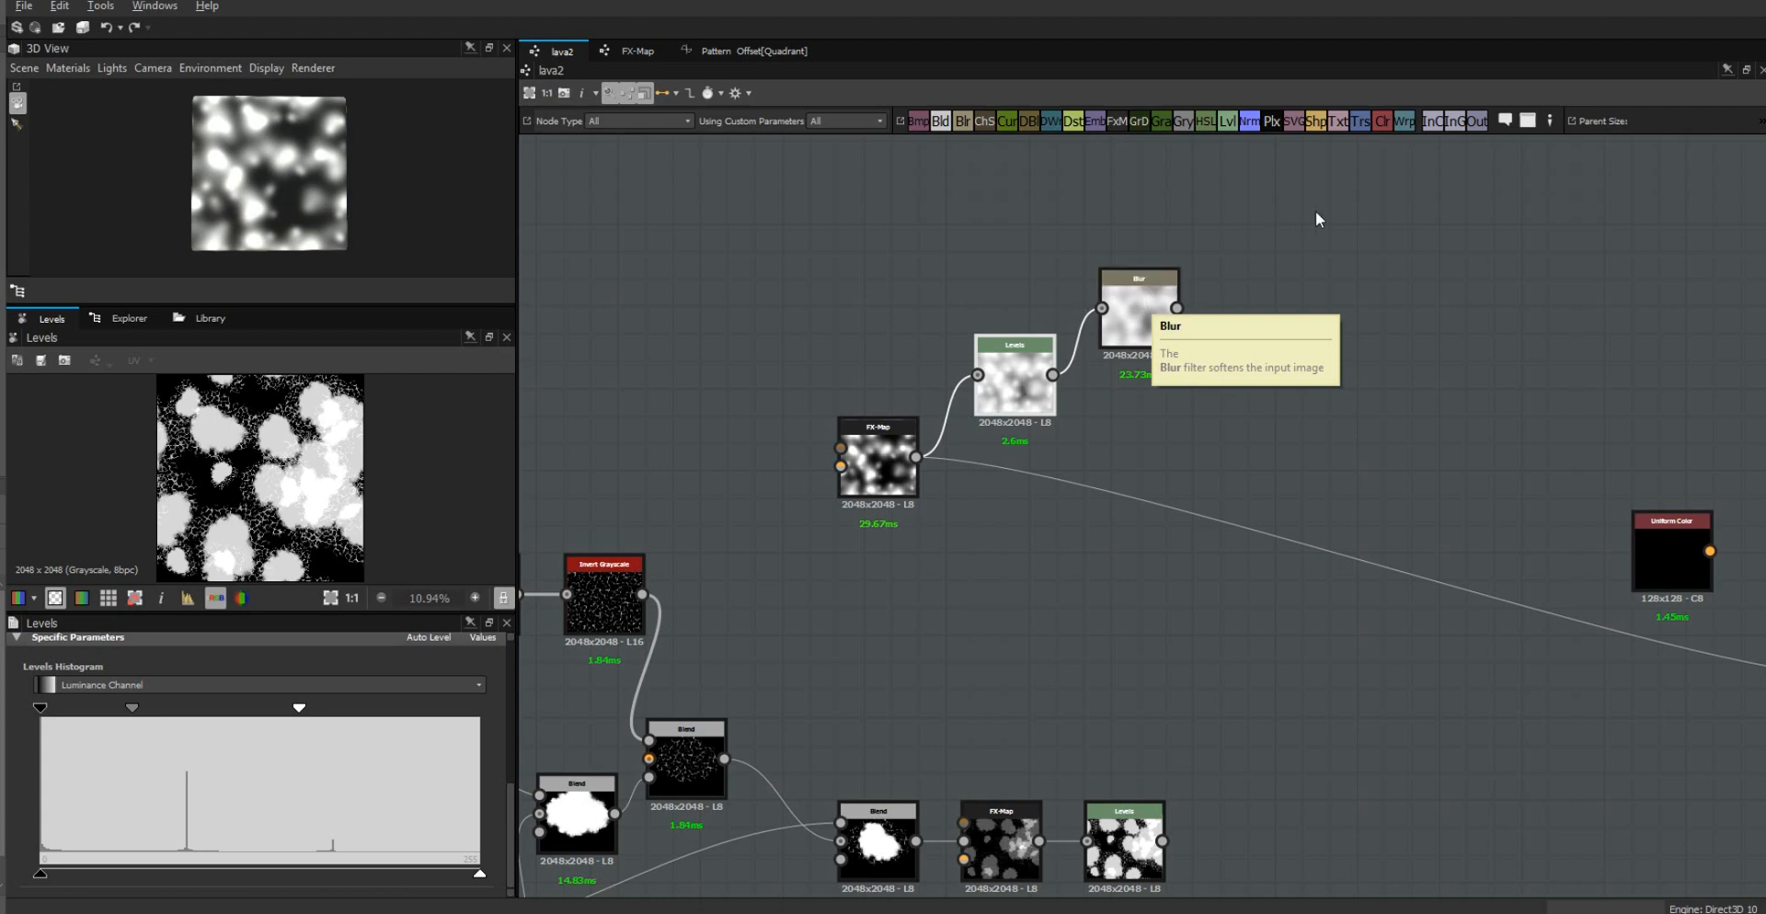
pyautogui.moveTo(1272, 120); pyautogui.dragTo(1278, 183)
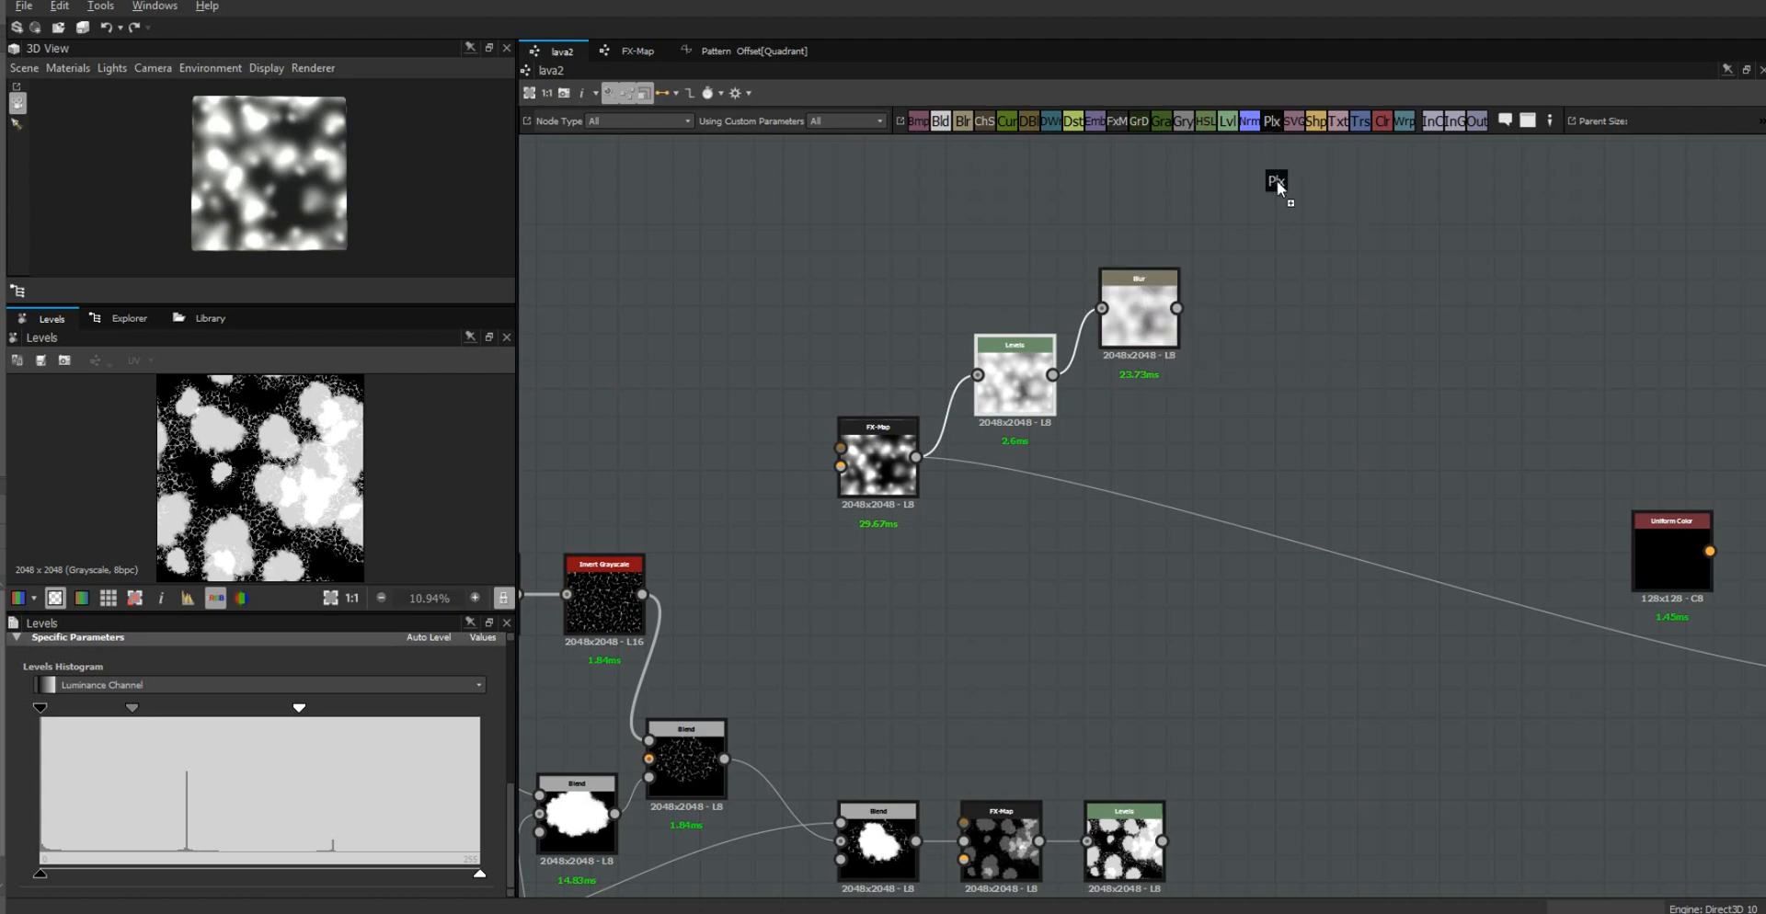
pyautogui.moveTo(1328, 268); pyautogui.dragTo(1328, 269)
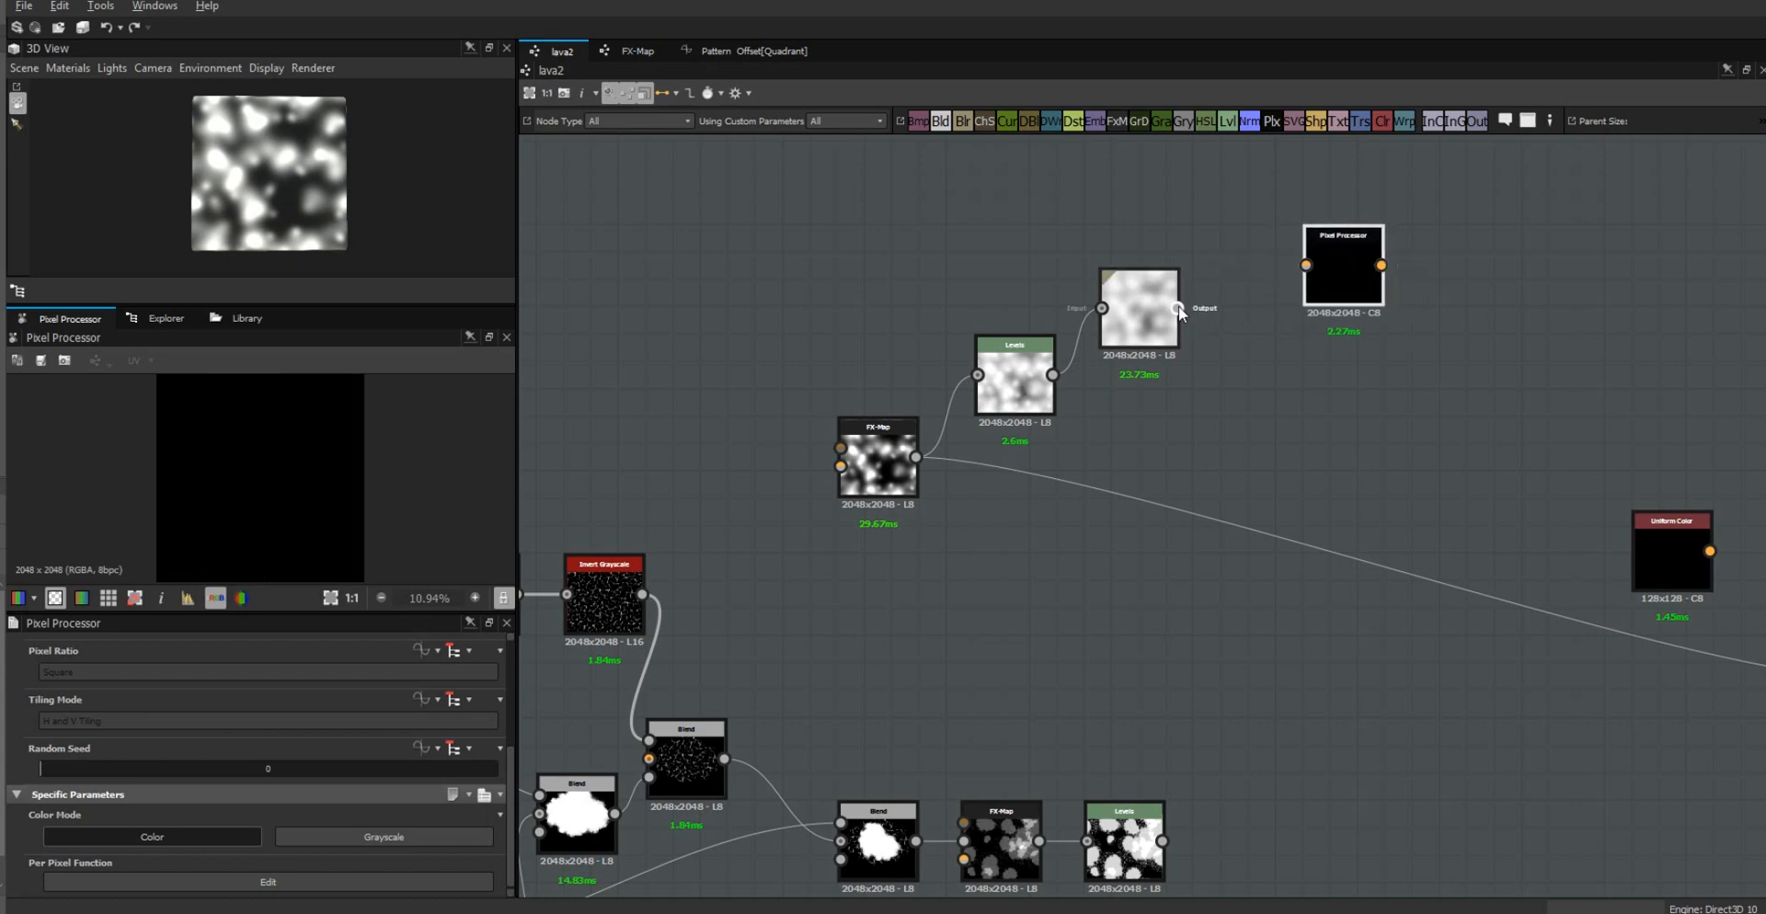
pyautogui.moveTo(1178, 309); pyautogui.dragTo(1326, 267)
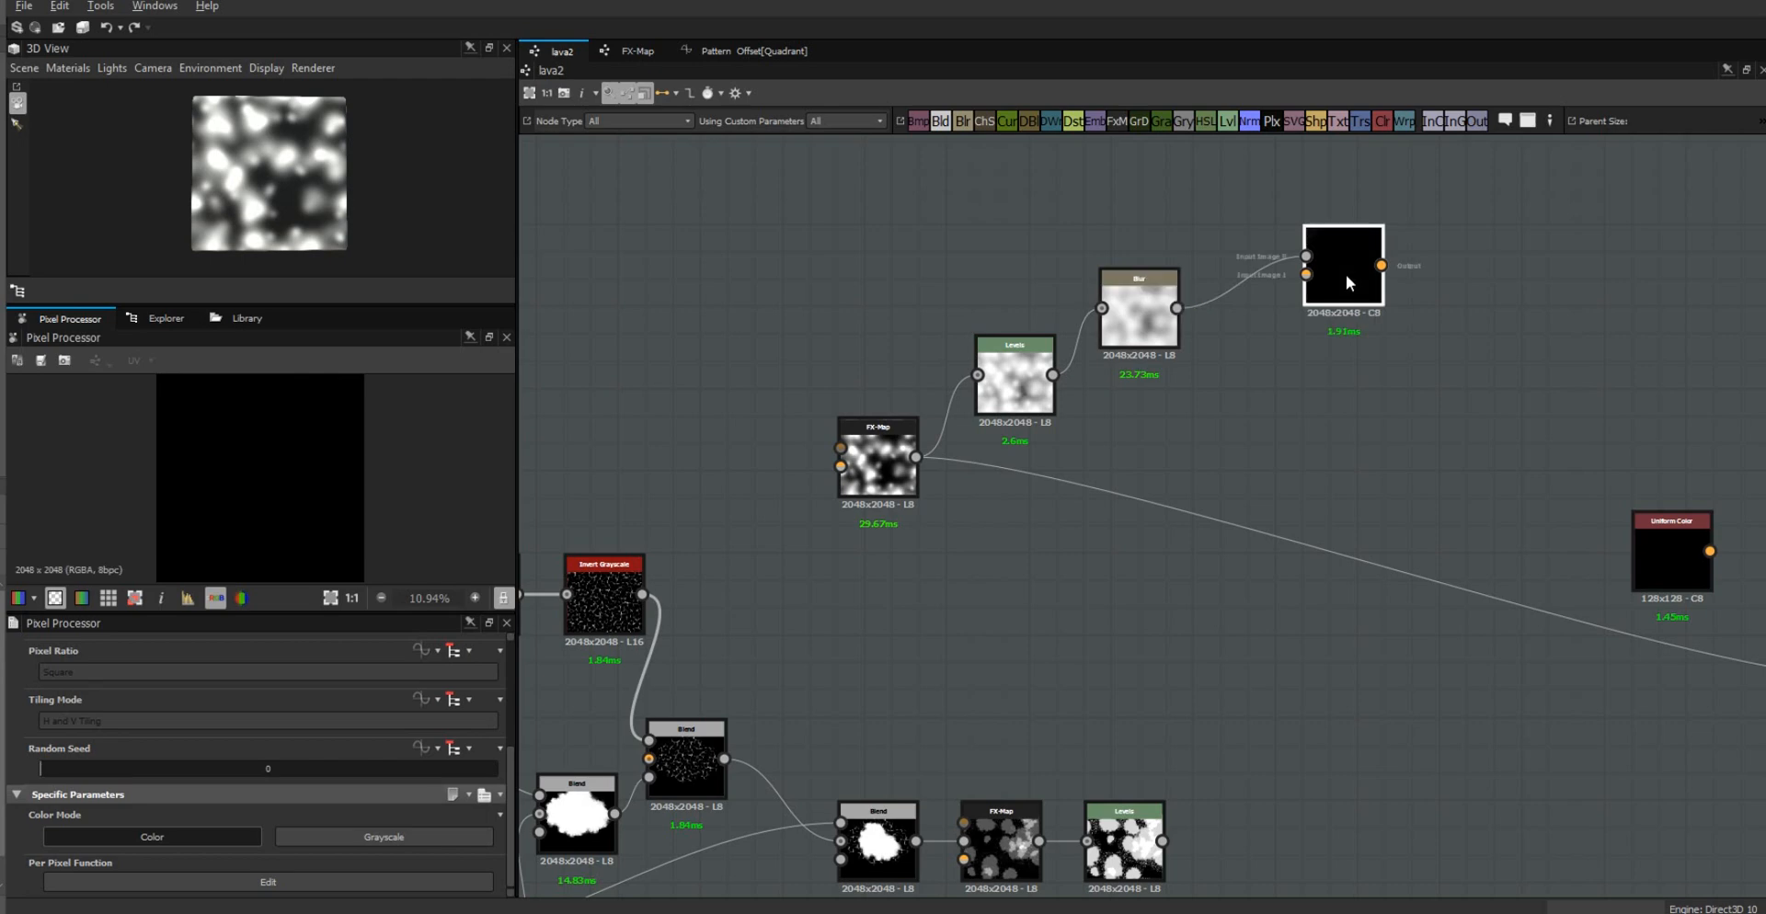
# Step: Set the Pixel Processor to grayscale, and open its per-pixel function and delete the default Float4 constant
pyautogui.click(467, 834)
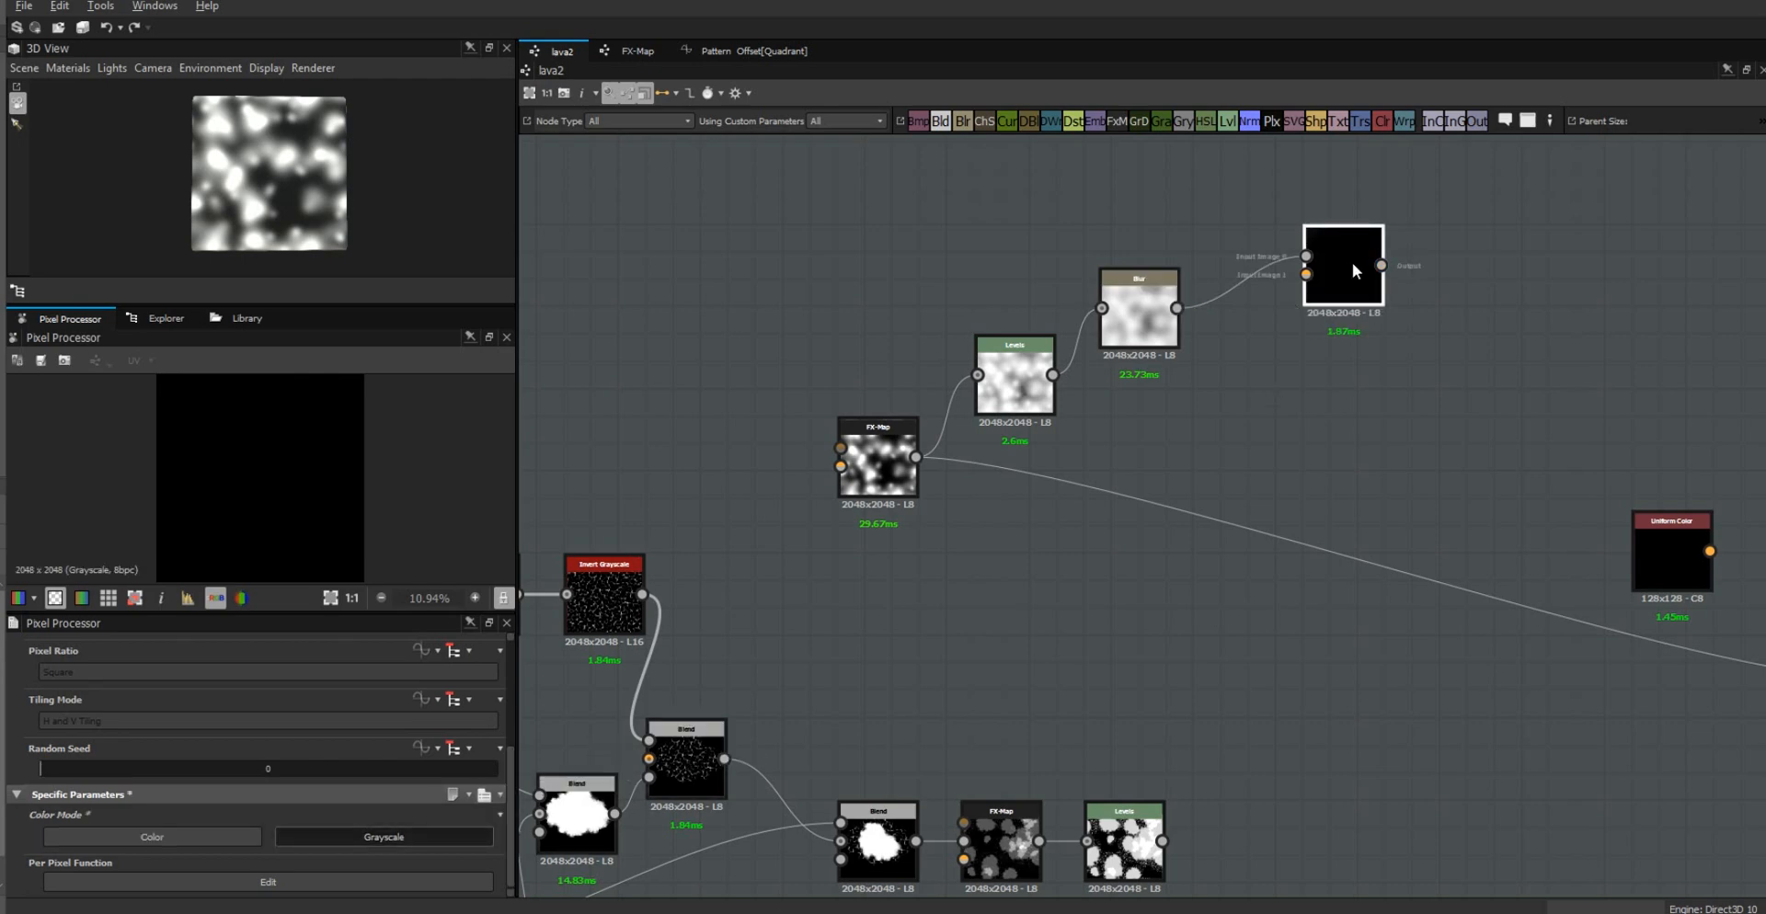
pyautogui.click(349, 881)
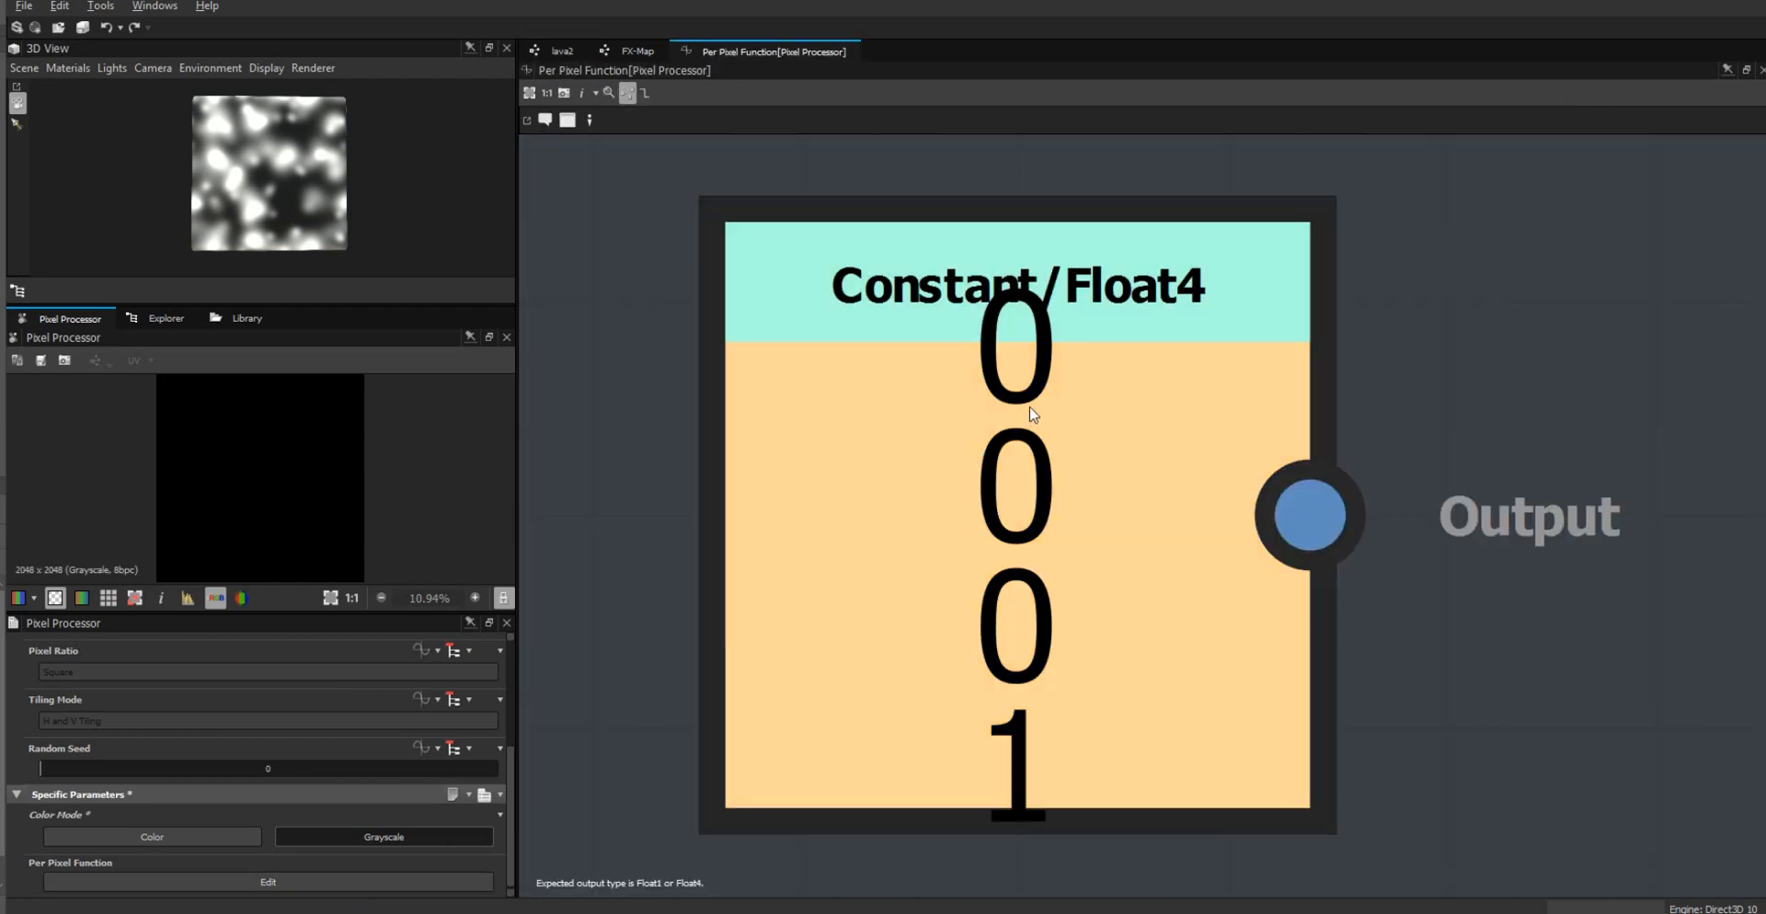
pyautogui.press('Delete')
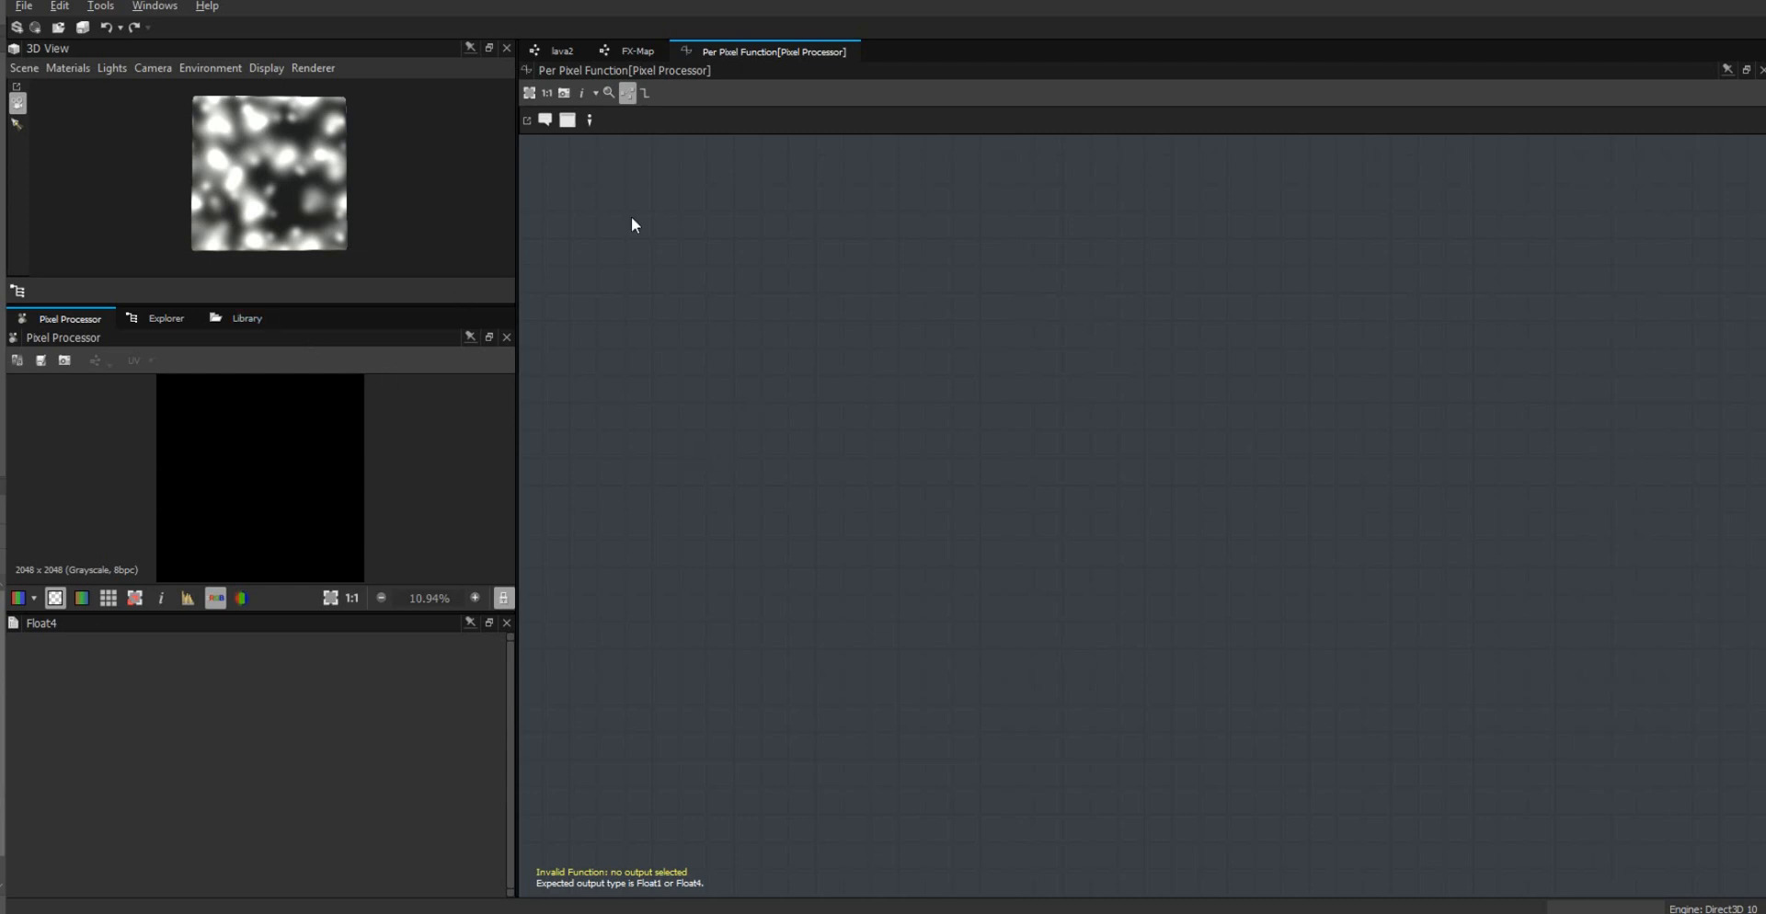
# Step: Search the library for "rota" and add the rotate_position function from pattern_scratches_generator to the per-pixel function
pyautogui.click(239, 318)
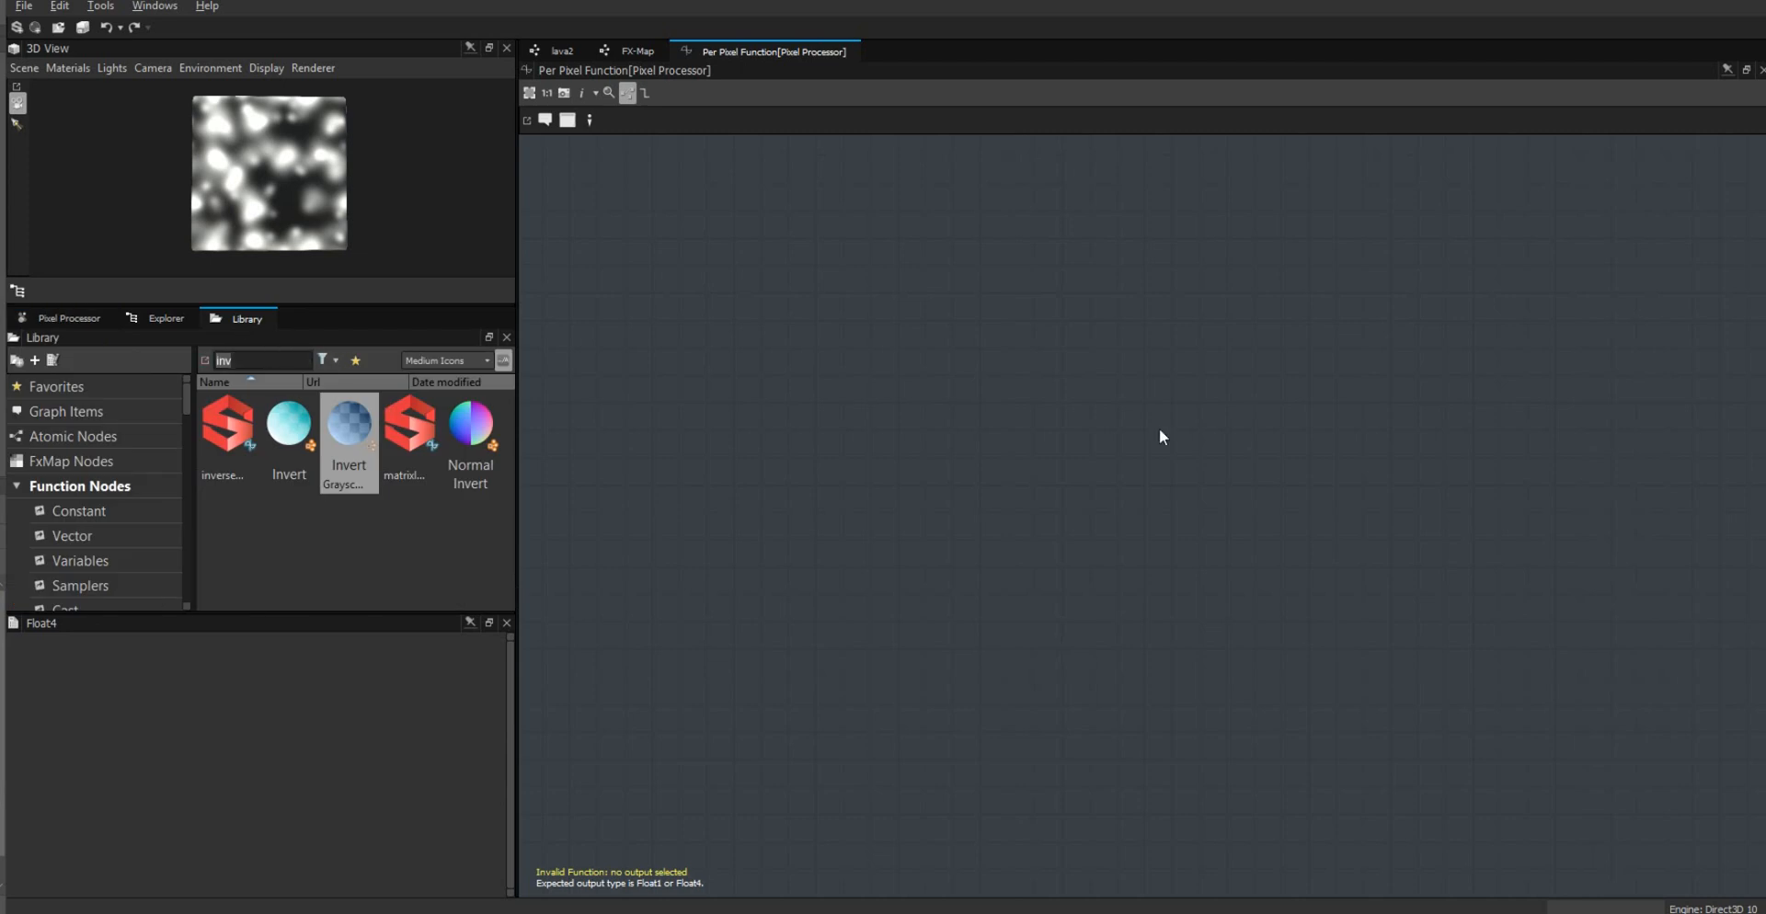
pyautogui.write('rota')
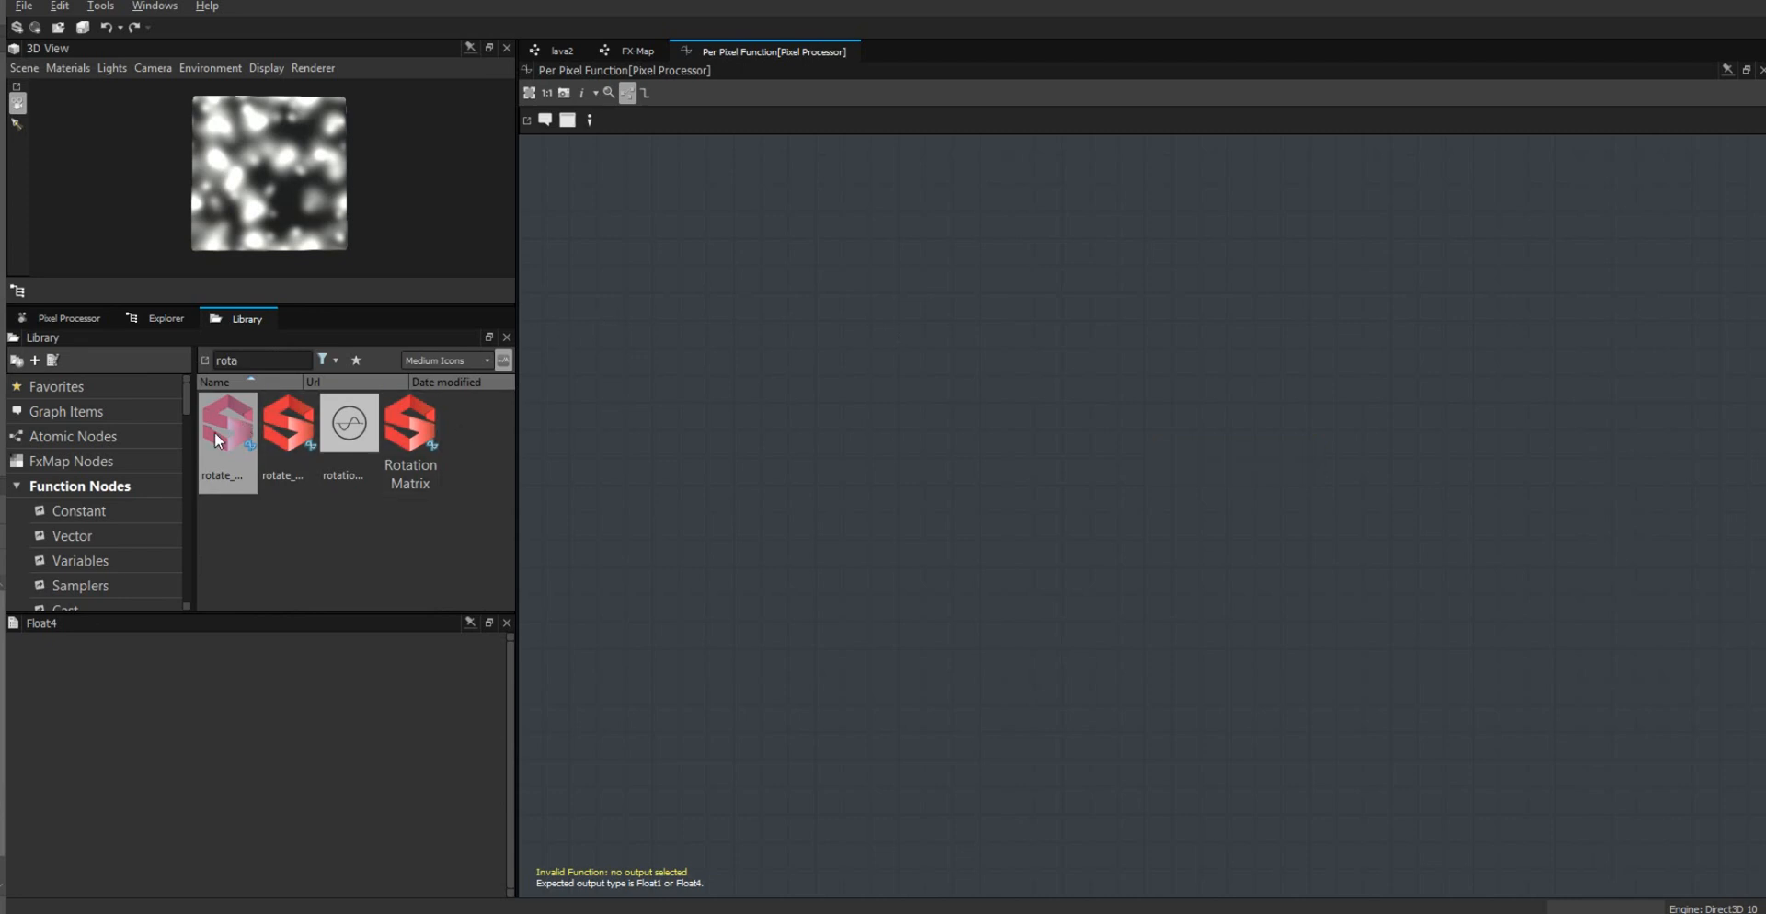
pyautogui.moveTo(218, 432); pyautogui.dragTo(1295, 423)
pyautogui.scroll(4, 1297, 433)
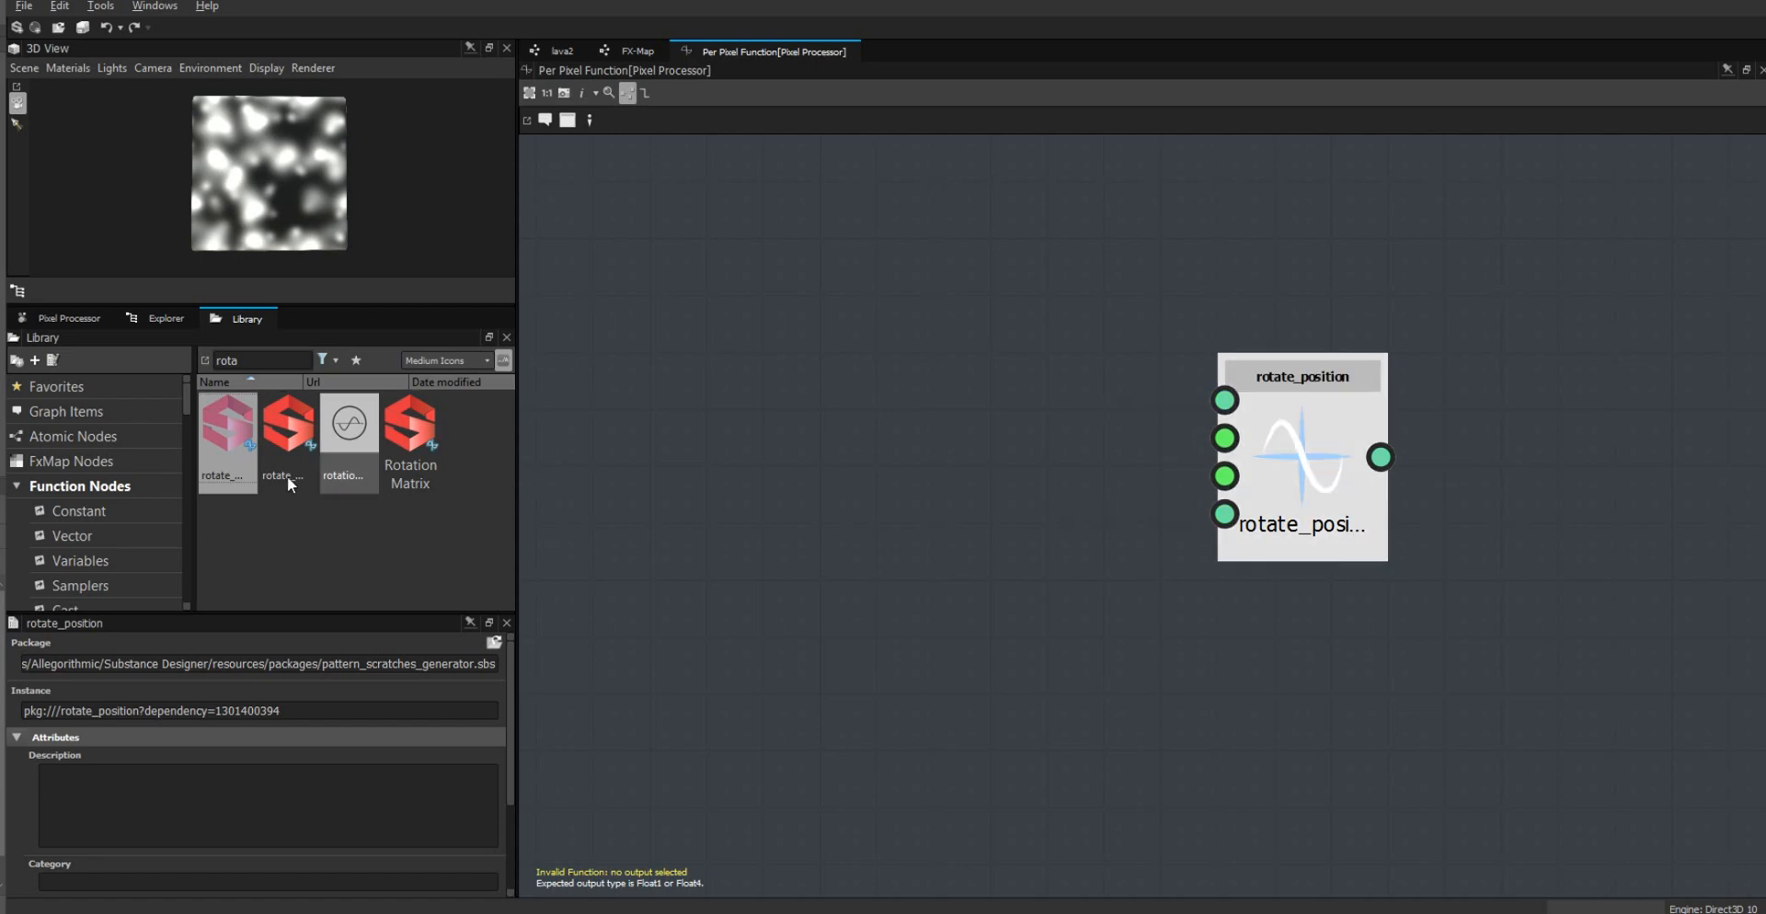
pyautogui.moveTo(288, 432); pyautogui.dragTo(1415, 726)
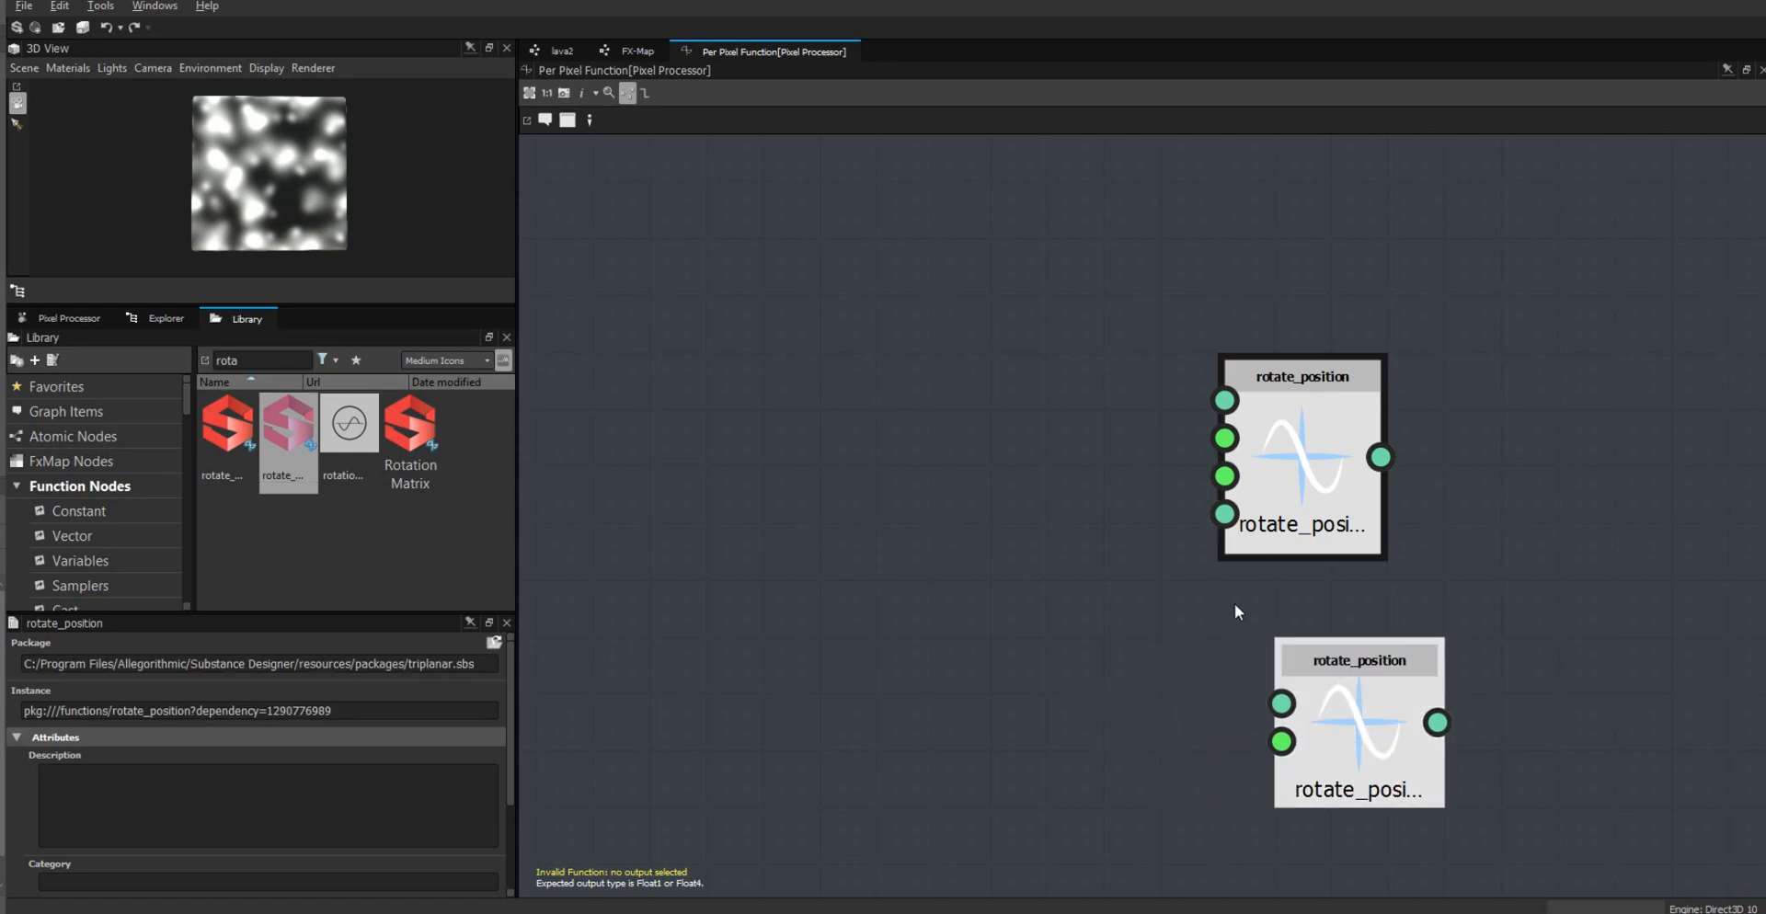
pyautogui.moveTo(1234, 607); pyautogui.dragTo(1465, 812)
pyautogui.press('Delete')
# Step: Add a Get Float2 node reading $pos above rotate_position and connect it to the position input
pyautogui.click(1311, 495)
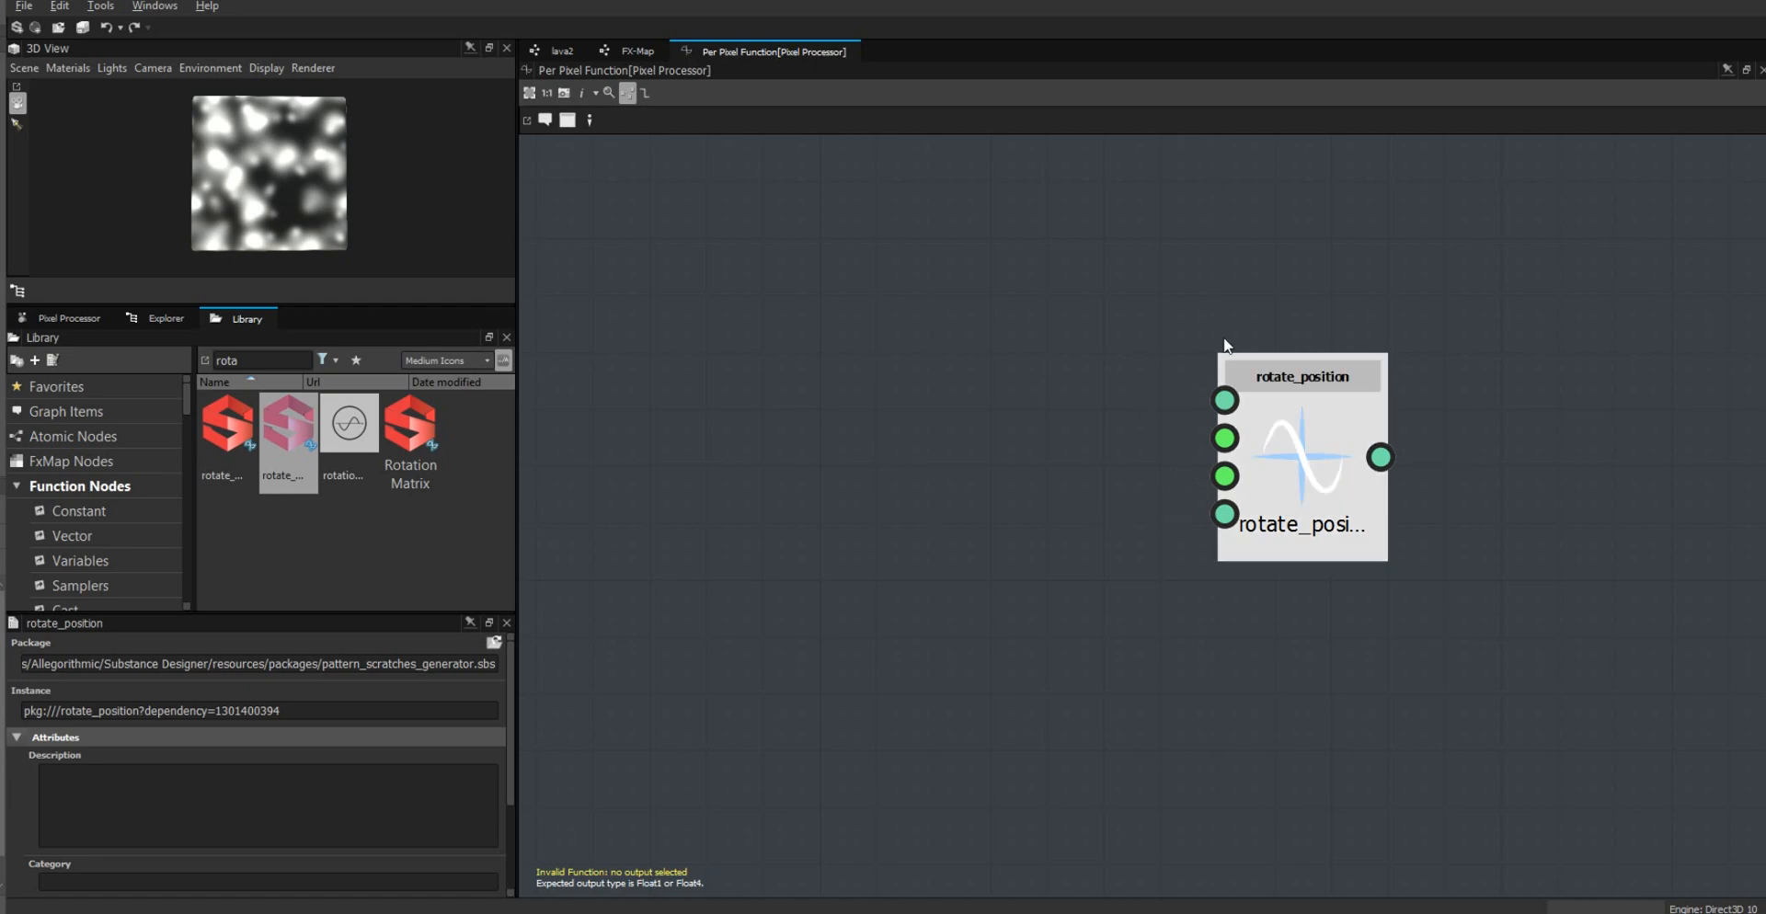
pyautogui.moveTo(1312, 366); pyautogui.dragTo(1466, 434)
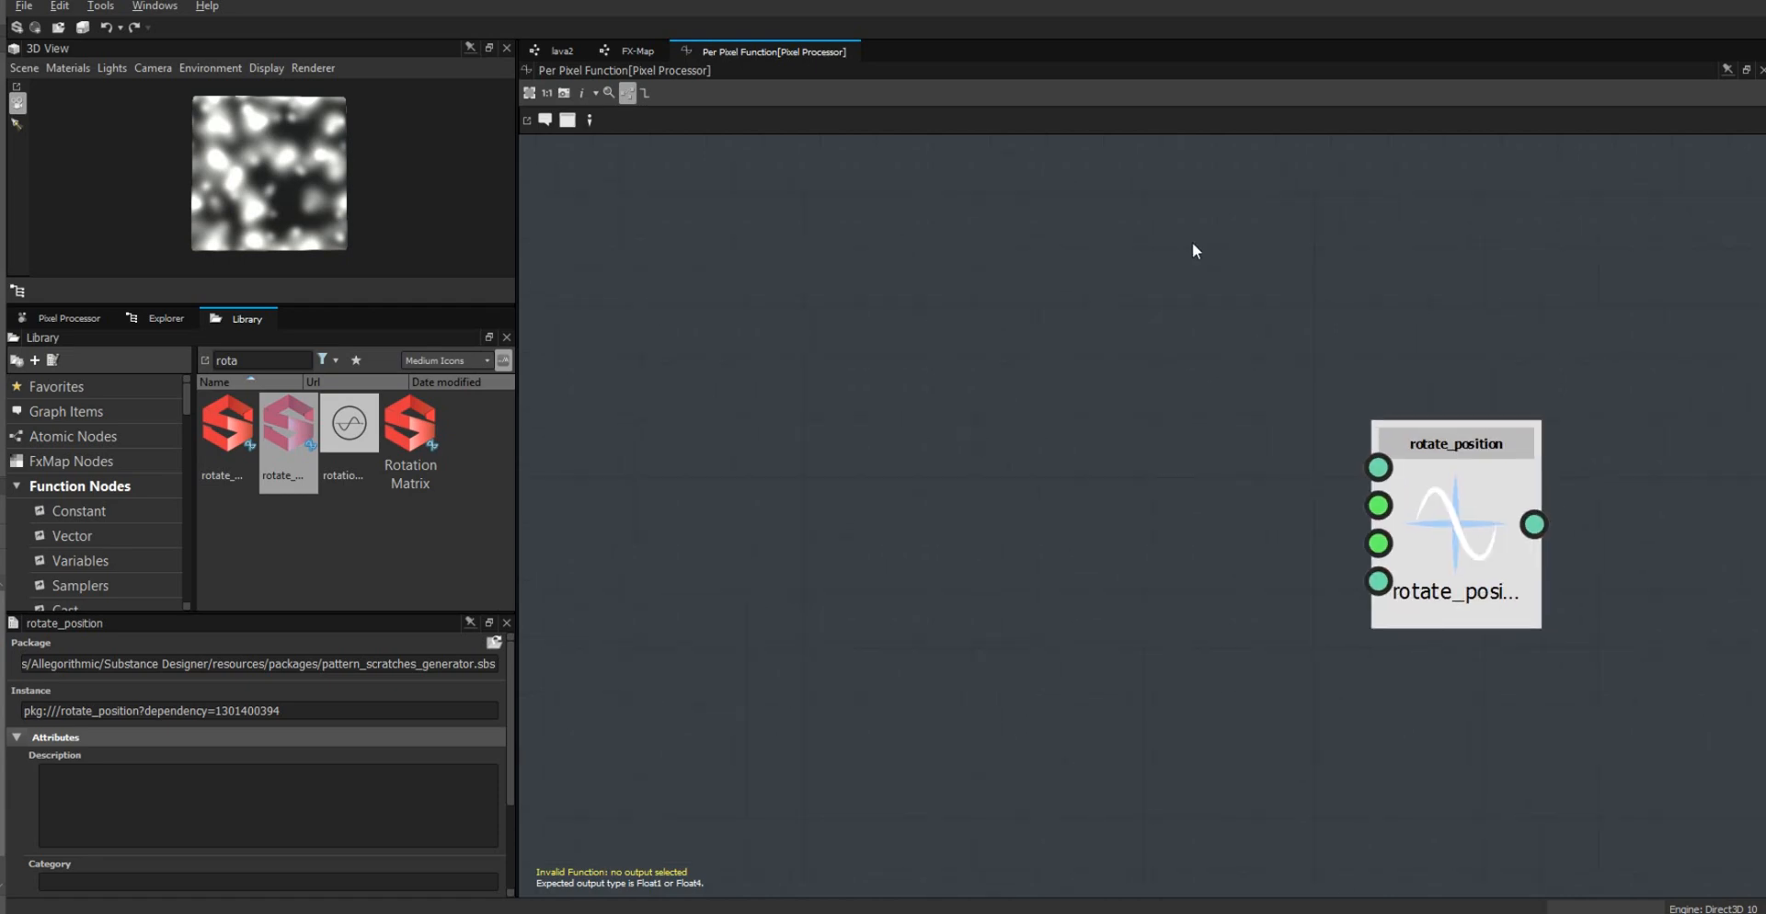
pyautogui.rightClick(1218, 248)
pyautogui.moveTo(1294, 257)
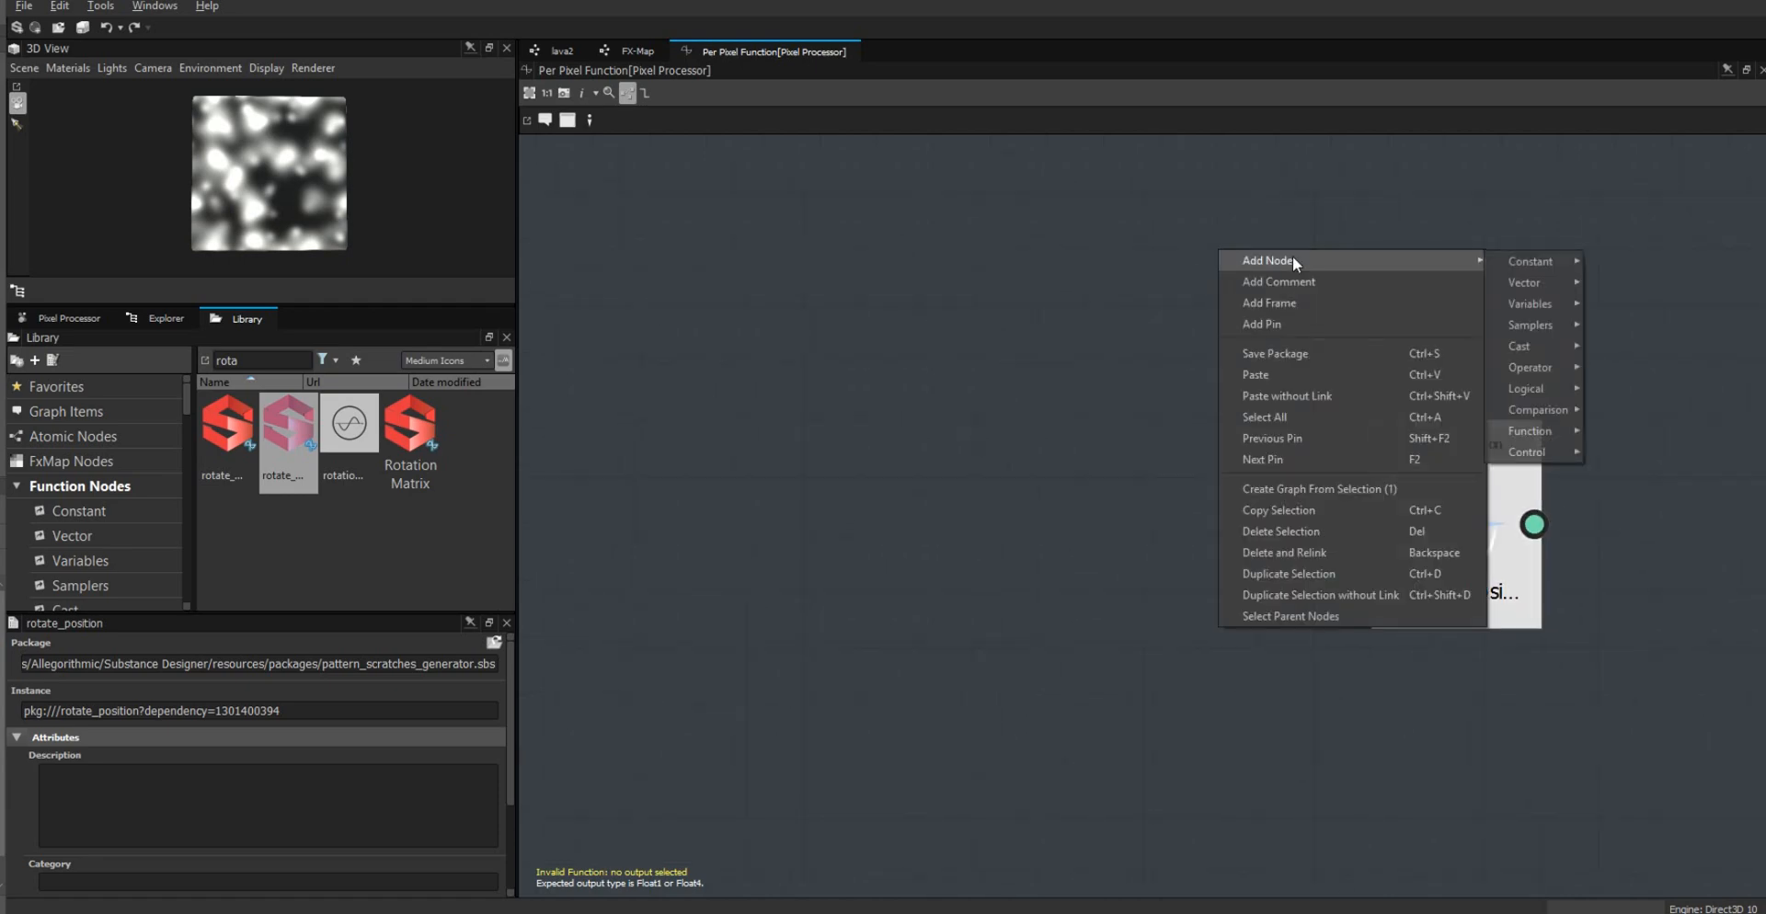
pyautogui.moveTo(1548, 302)
pyautogui.click(1641, 348)
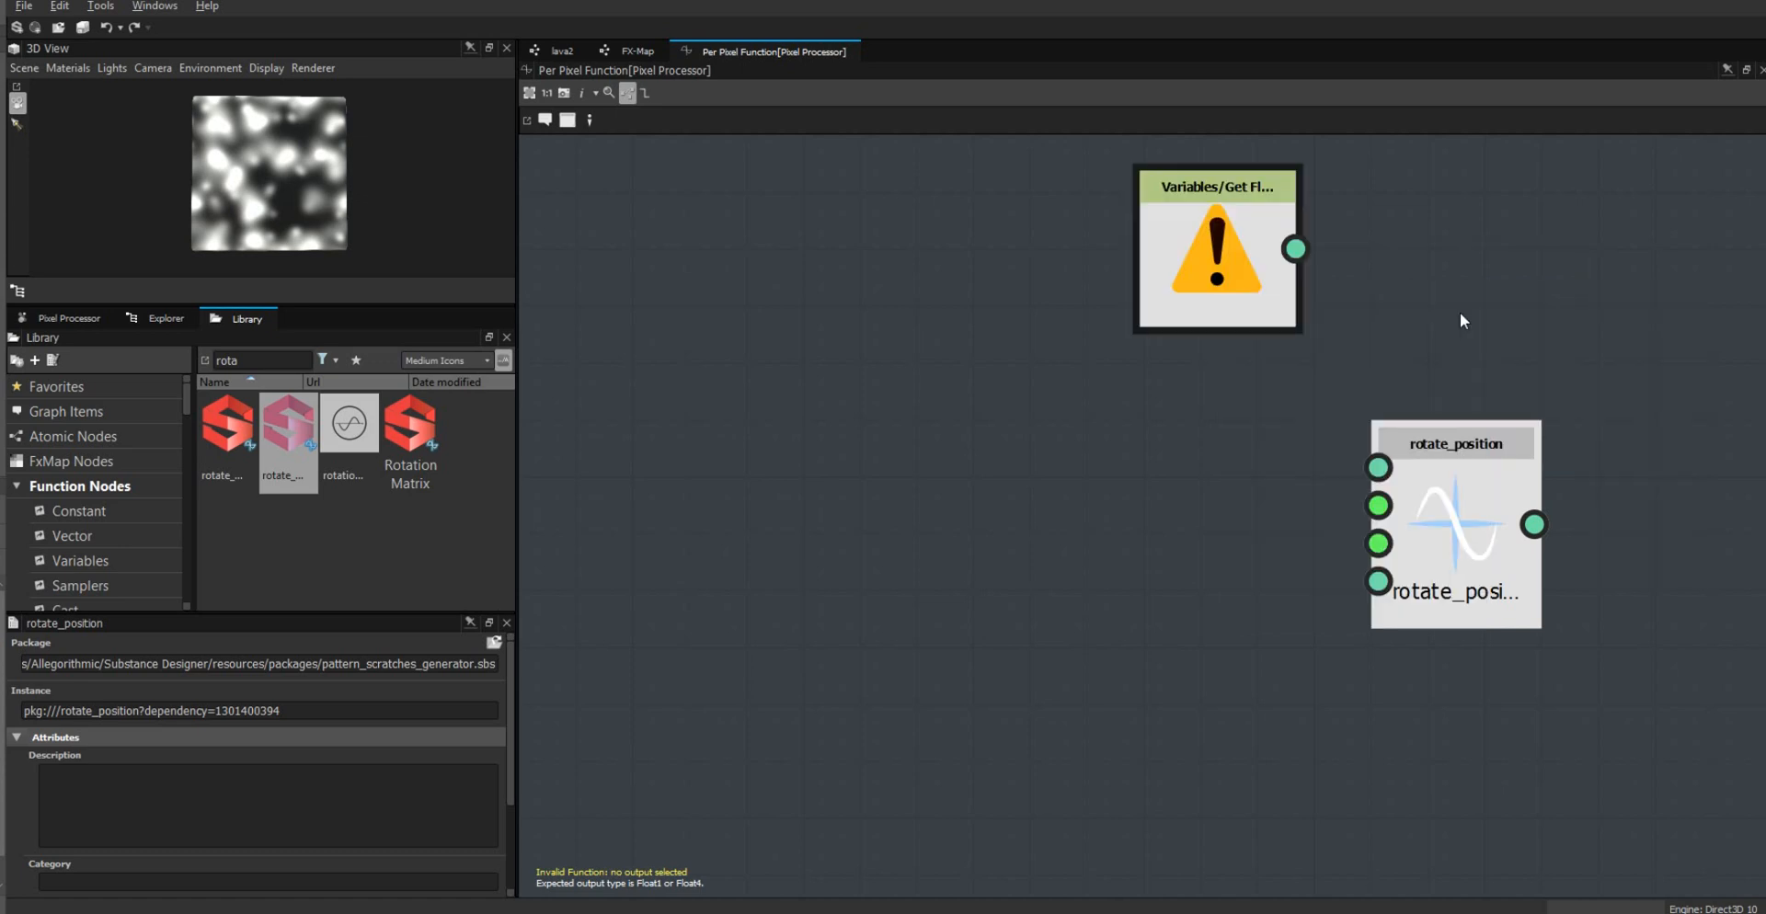
pyautogui.click(471, 663)
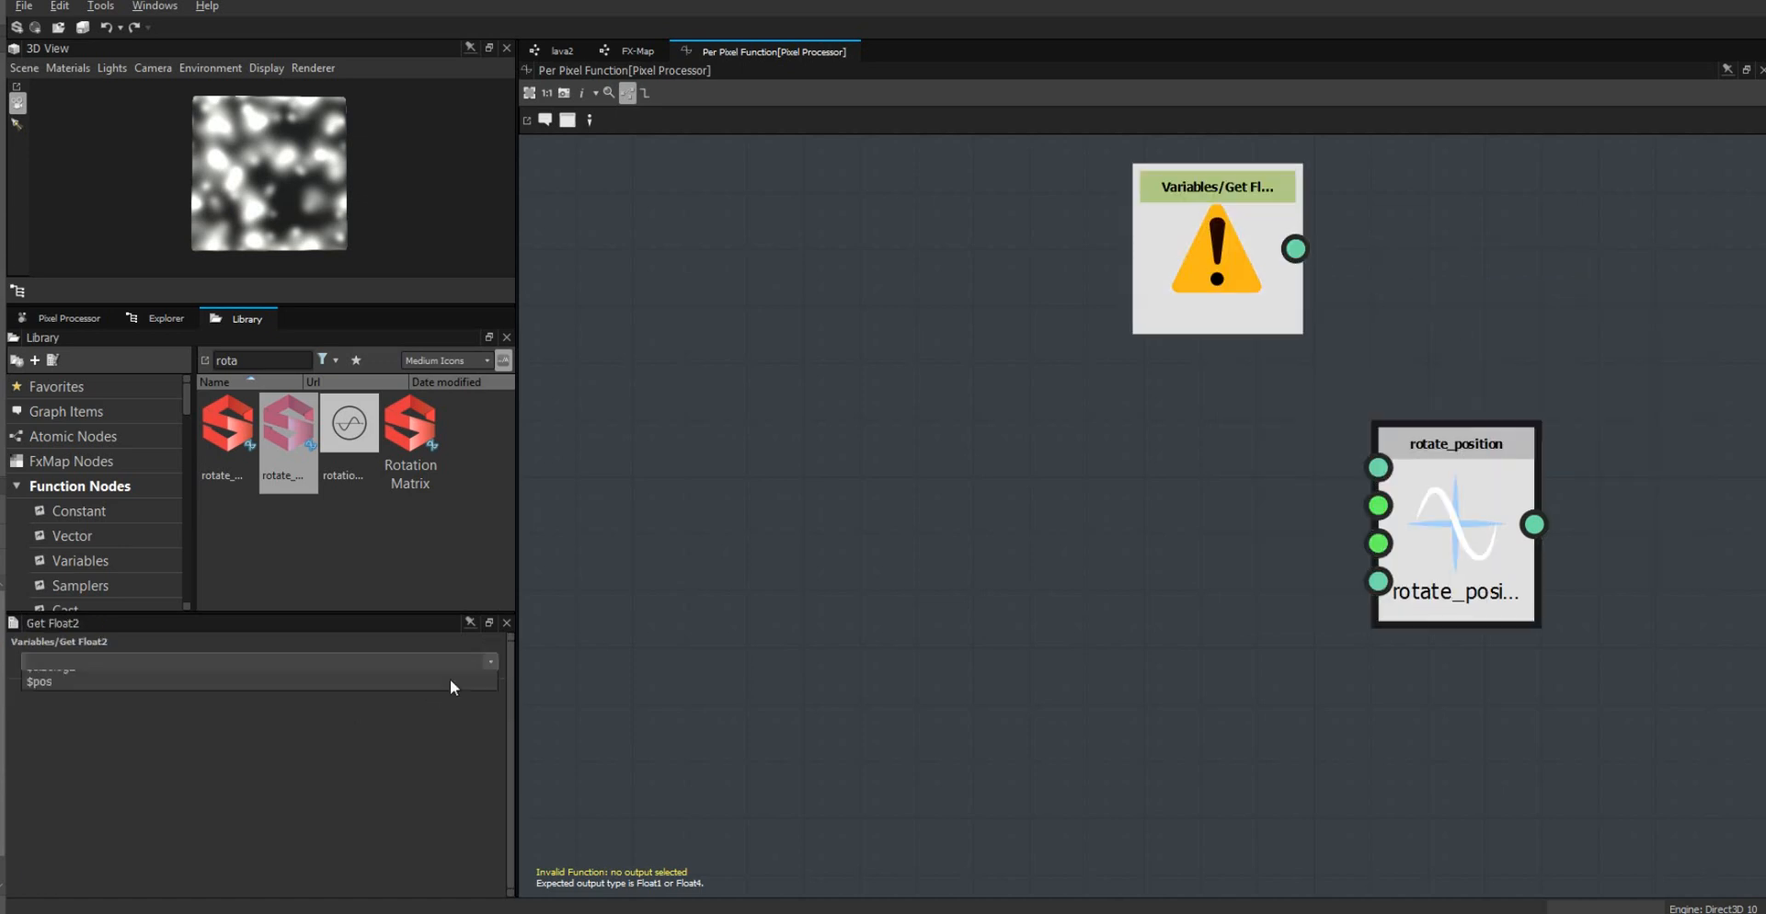
pyautogui.click(180, 721)
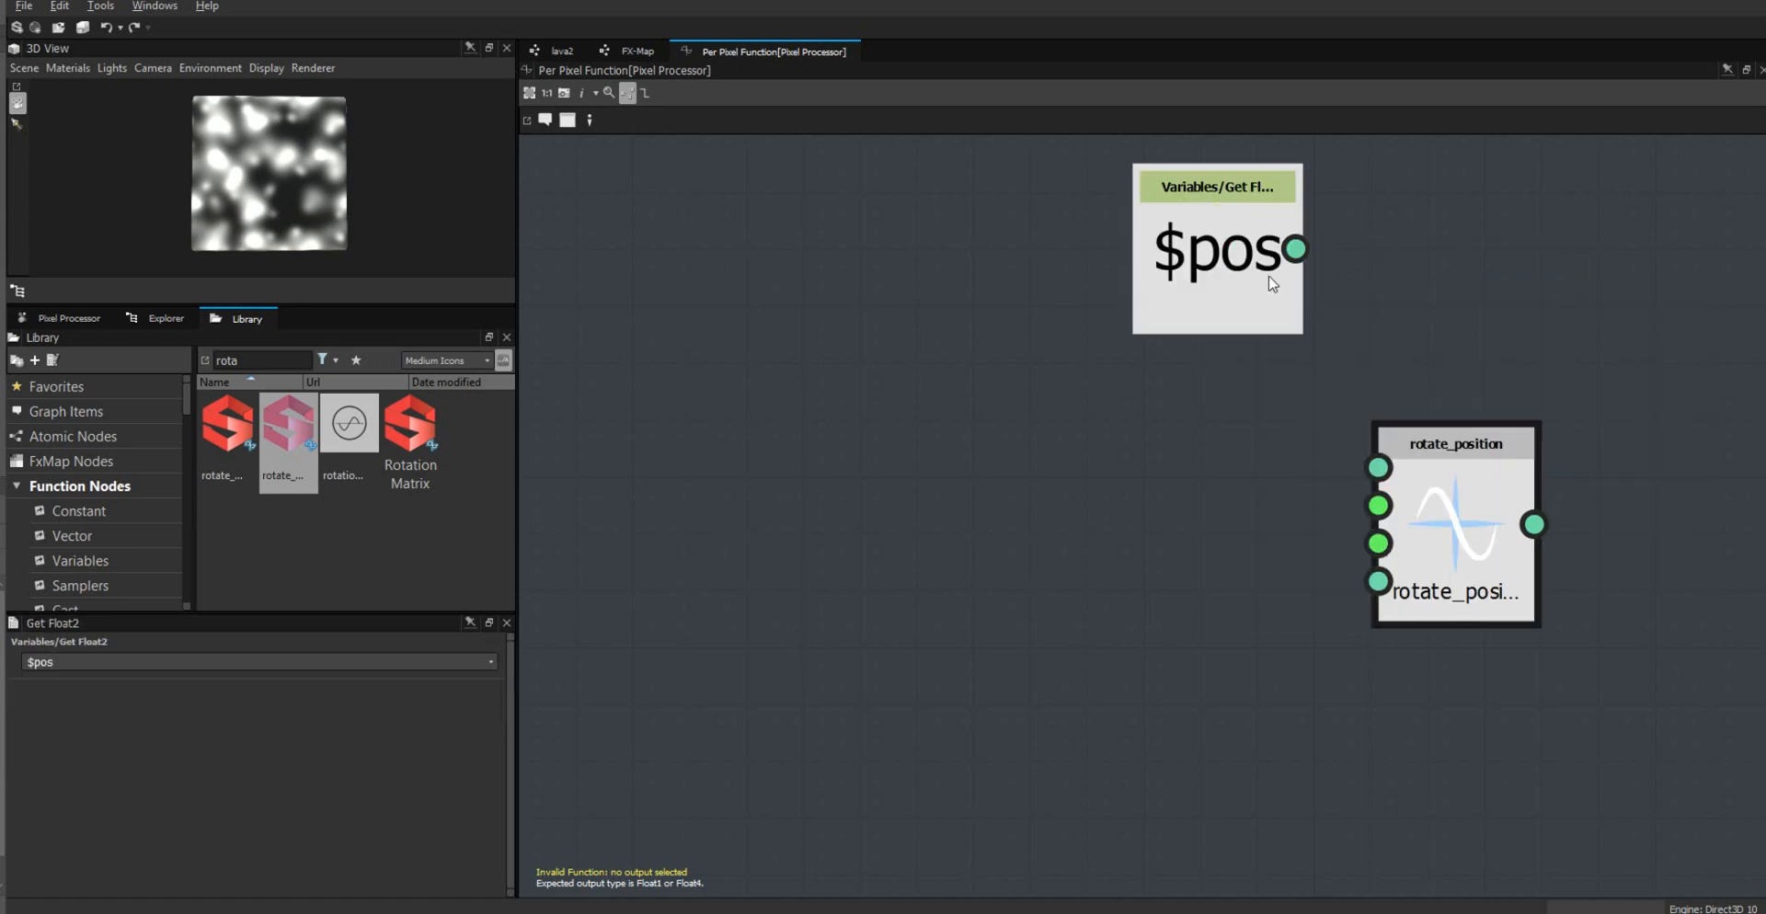
pyautogui.moveTo(1310, 246); pyautogui.dragTo(1378, 467)
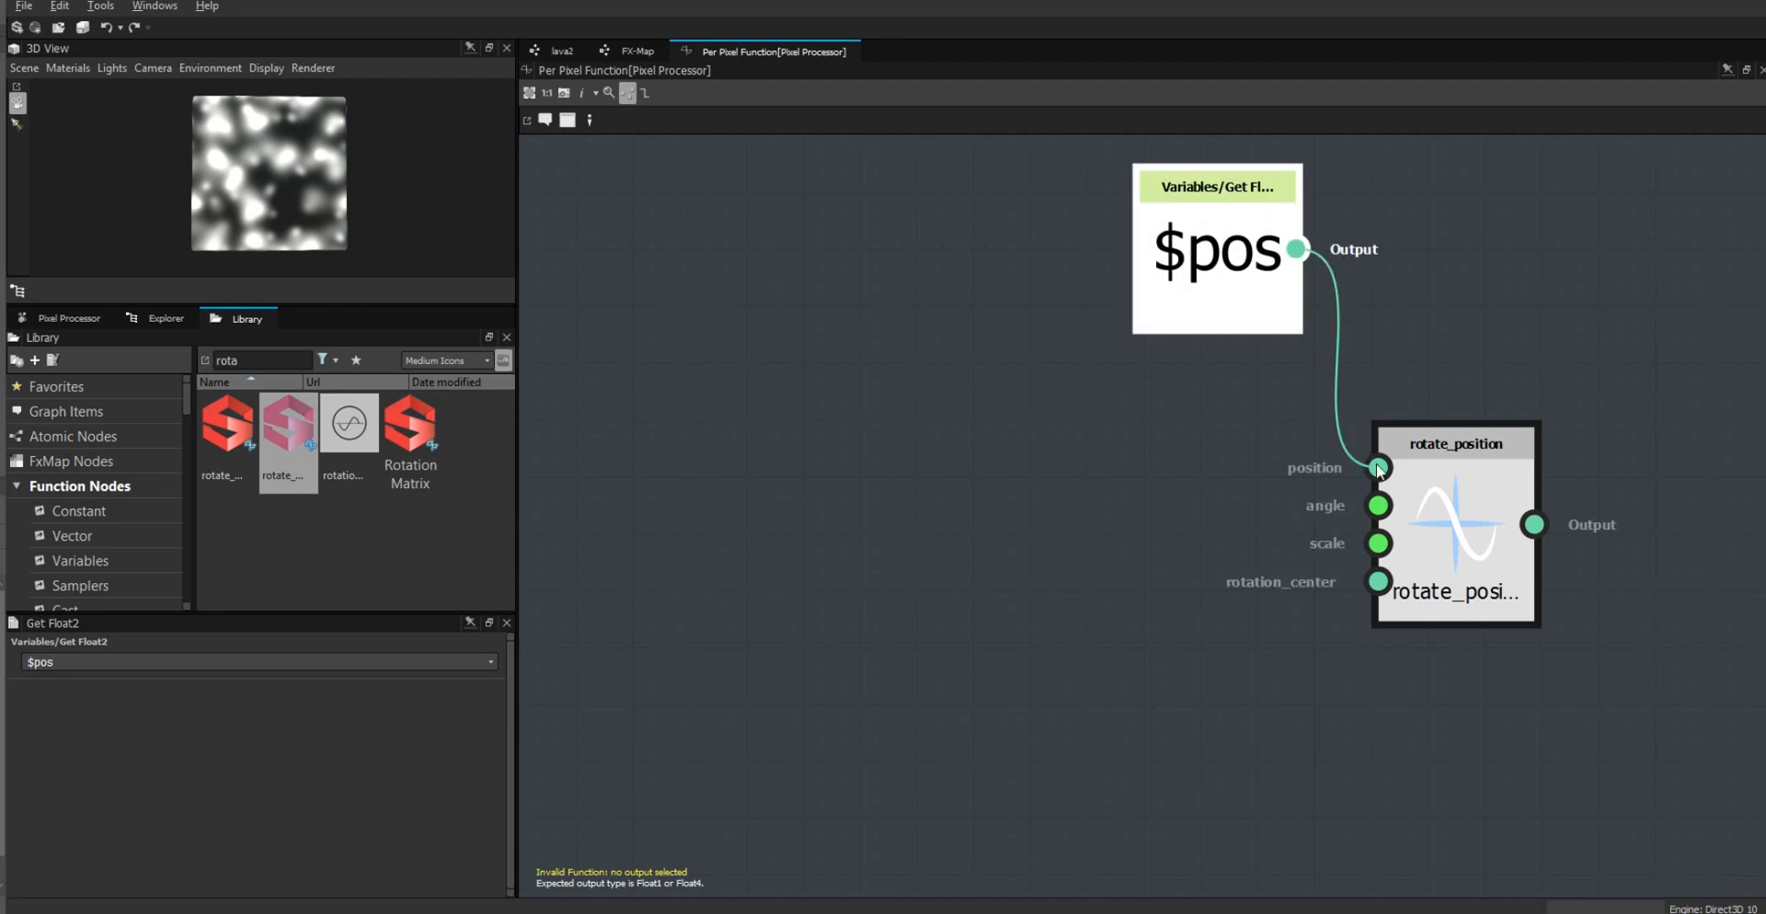
# Step: Add a Sample Color node fed by rotate_position's output and set it as the function's output node
pyautogui.moveTo(1405, 725); pyautogui.dragTo(1231, 722, button='middle')
pyautogui.rightClick(1477, 445)
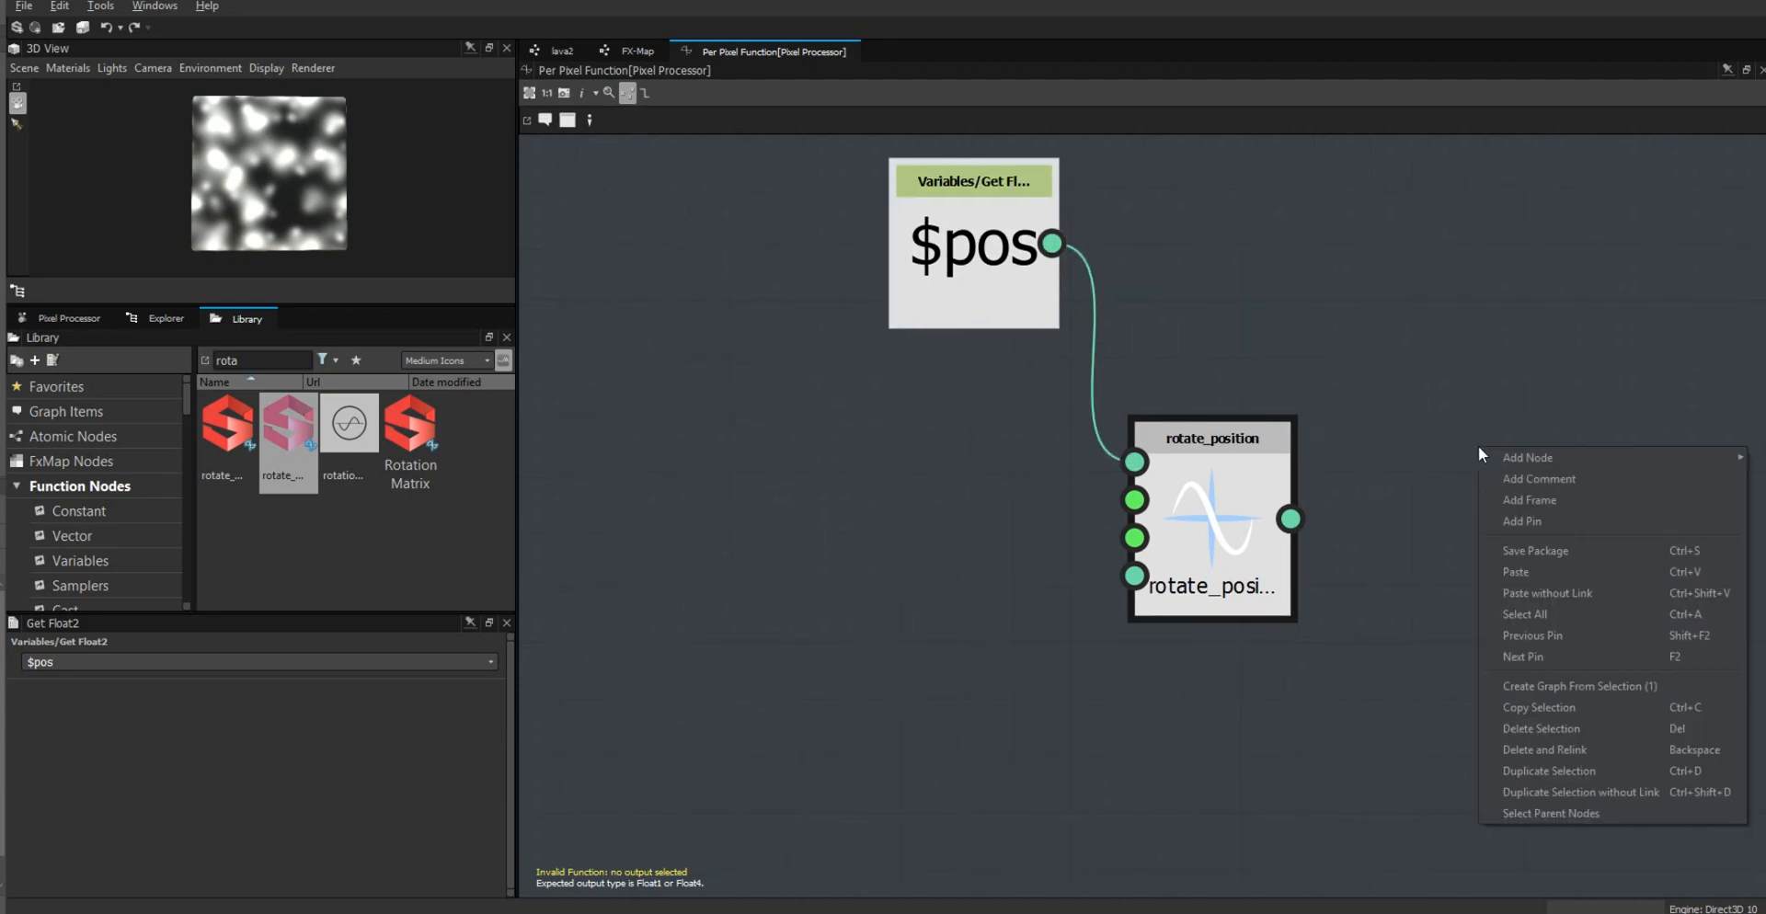
pyautogui.moveTo(1521, 460)
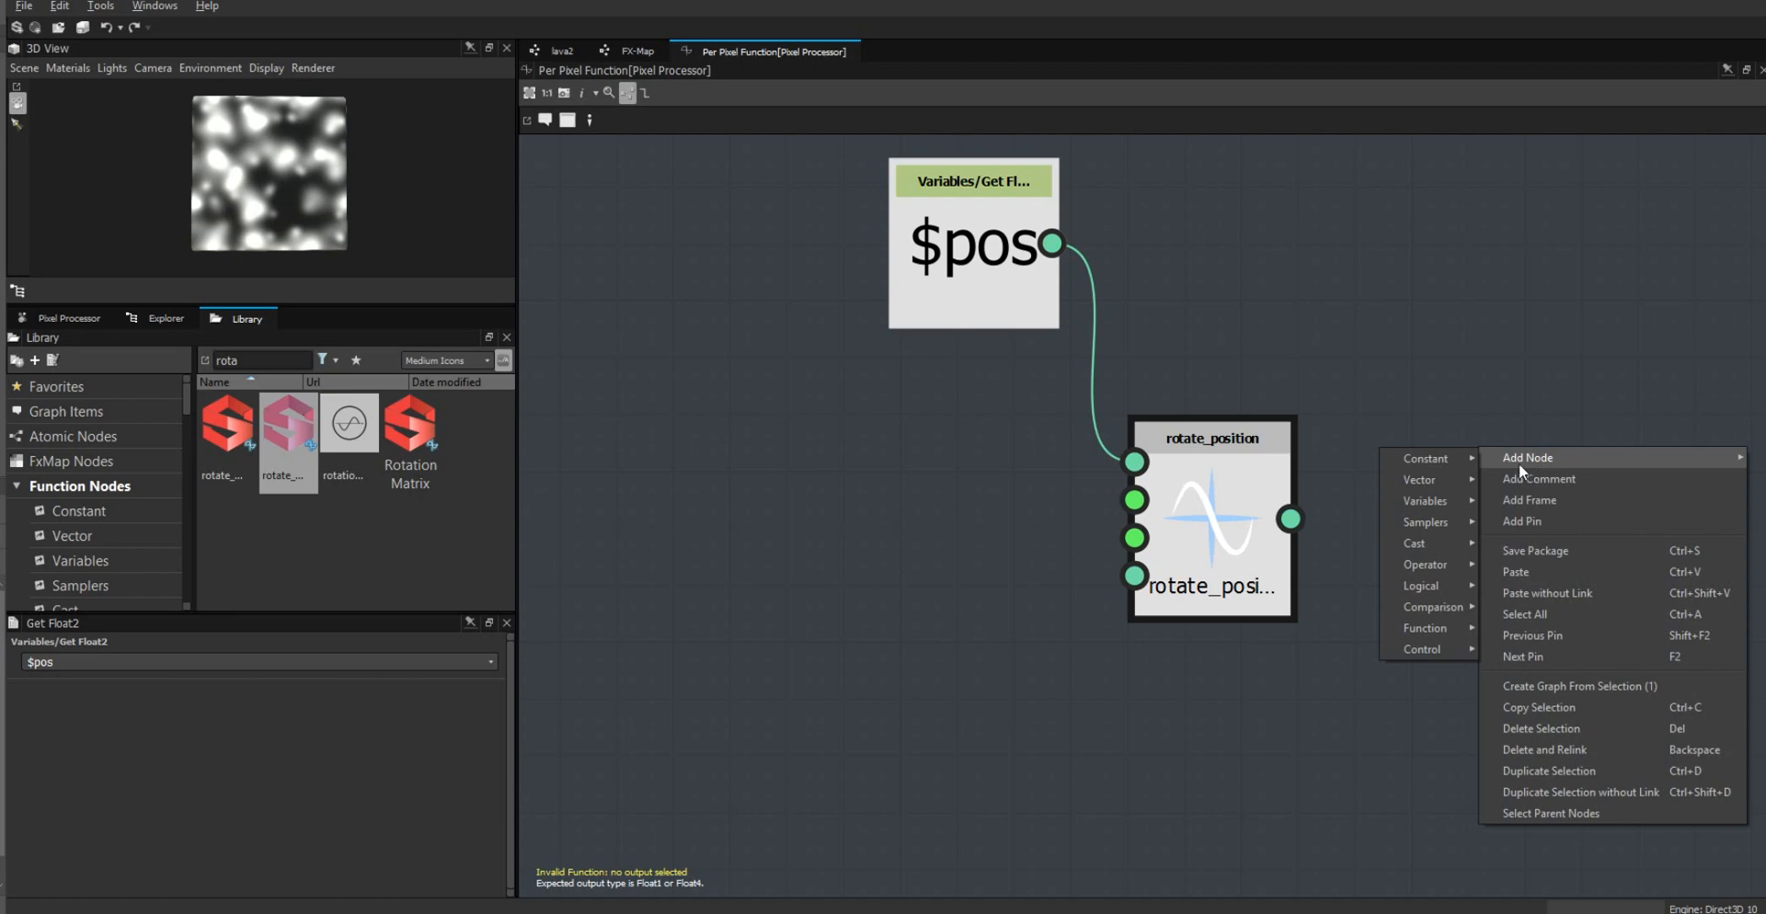
pyautogui.moveTo(1449, 516)
pyautogui.click(1549, 549)
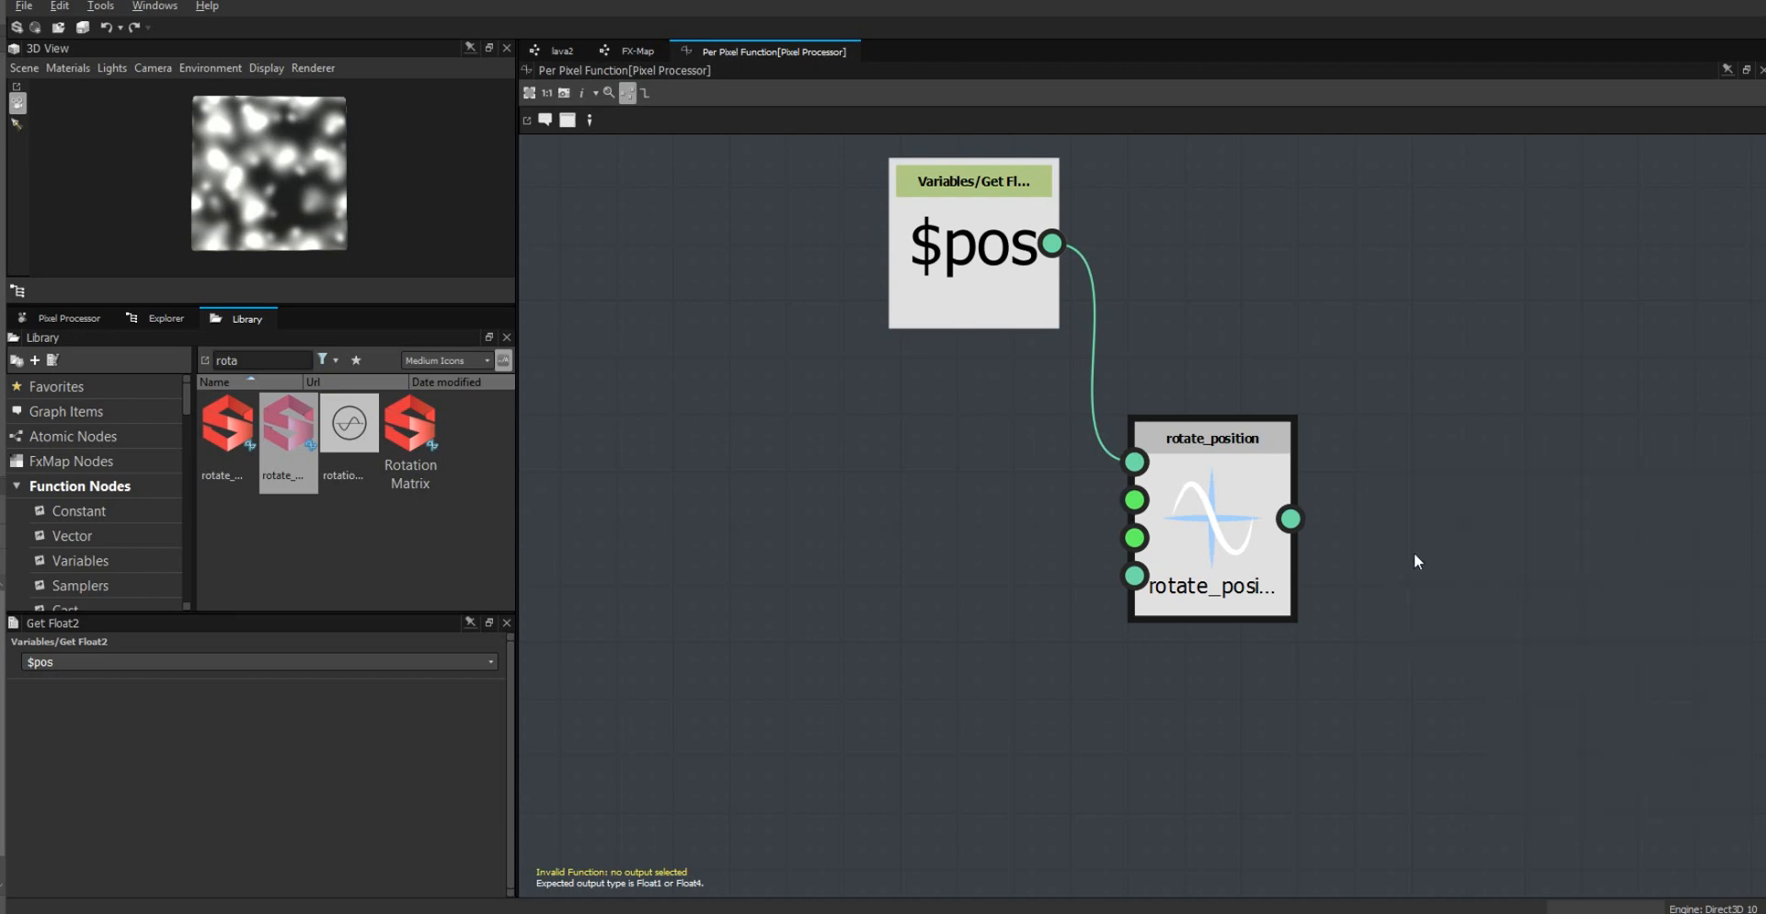
pyautogui.rightClick(1470, 458)
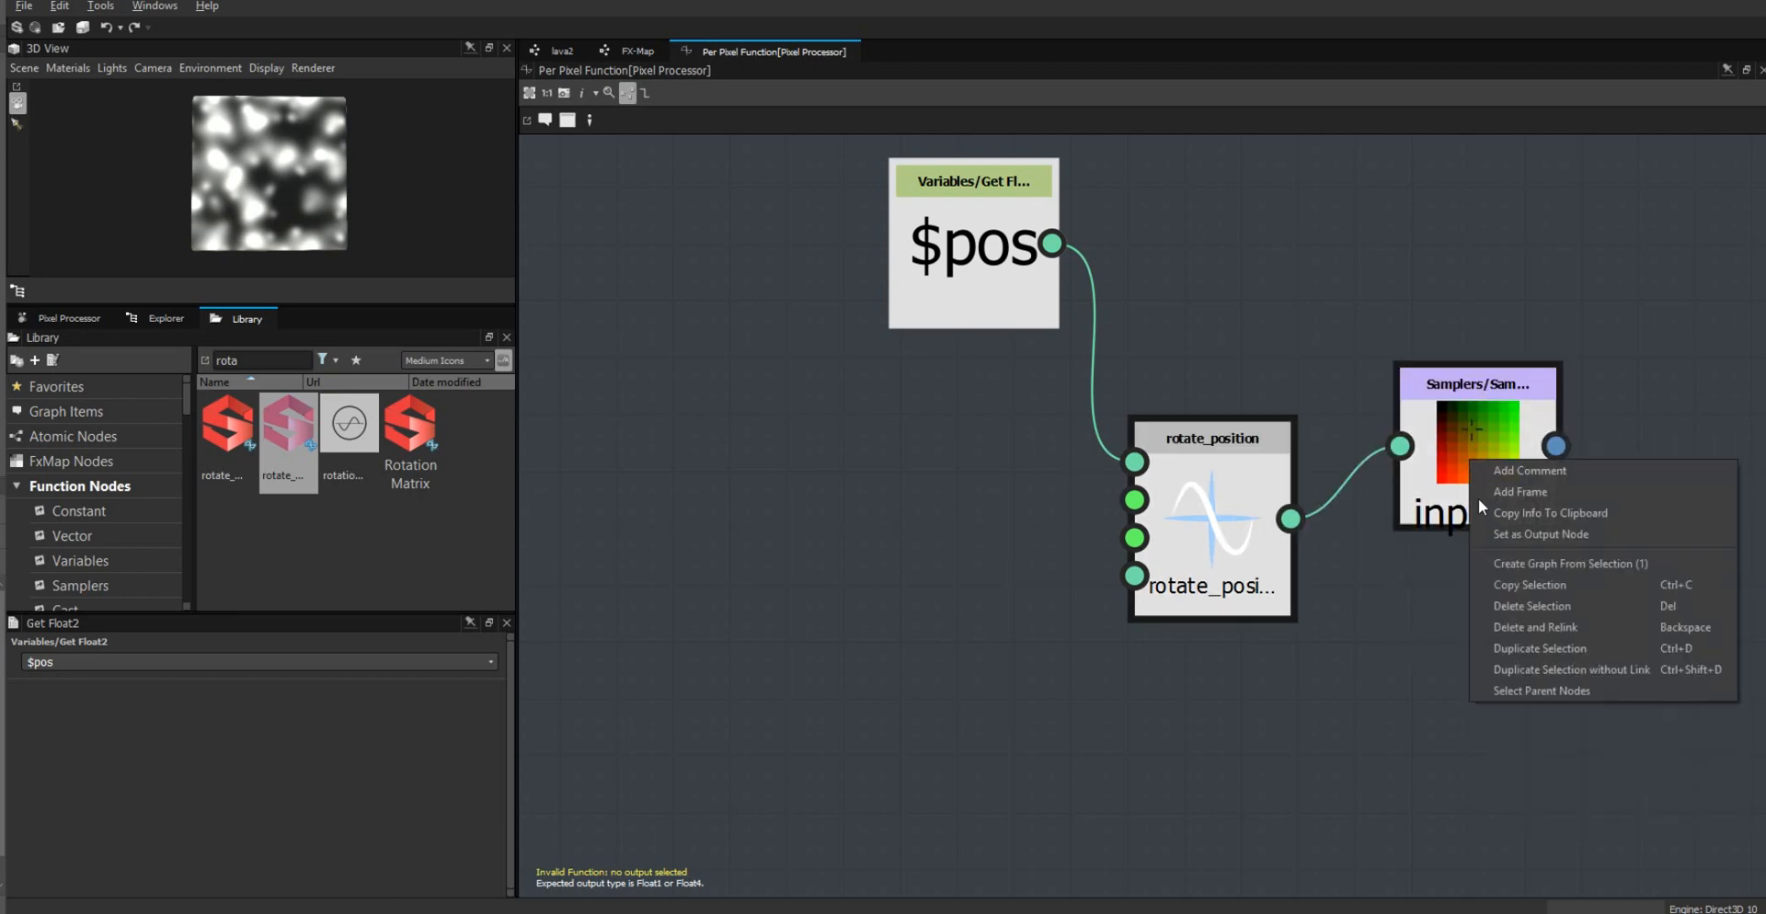
pyautogui.click(1514, 531)
pyautogui.moveTo(1477, 471); pyautogui.dragTo(1494, 551)
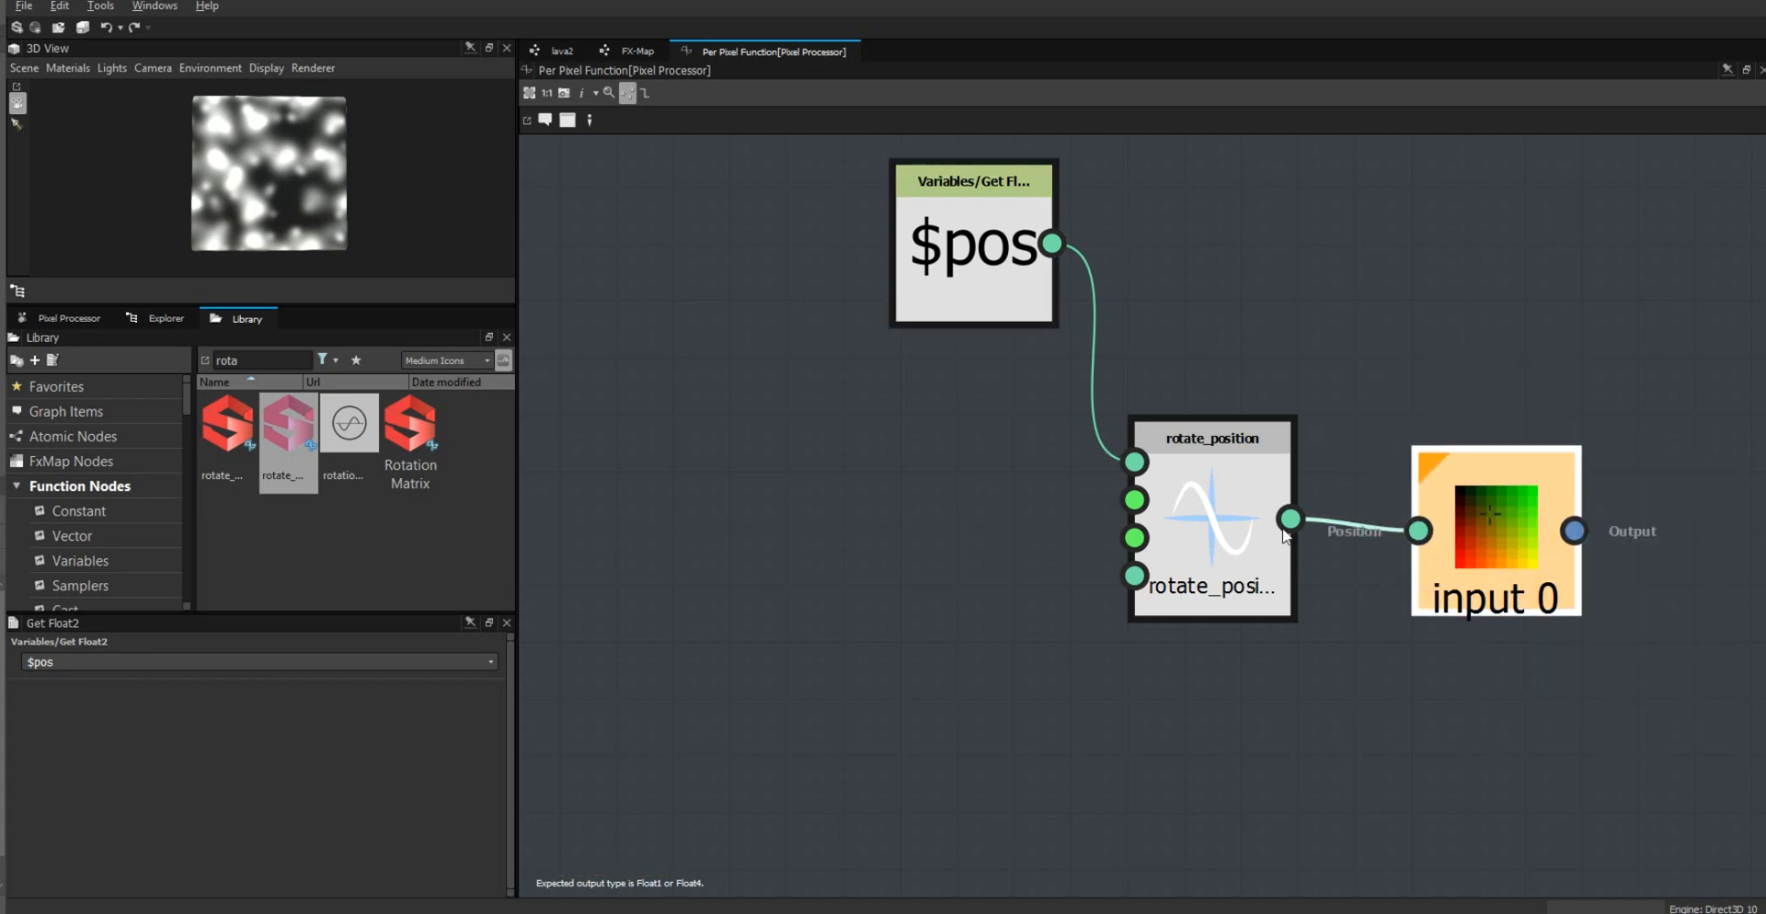
# Step: Add a Float constant beside rotate_position and connect it to the scale input
pyautogui.moveTo(943, 652); pyautogui.dragTo(1123, 604, button='middle')
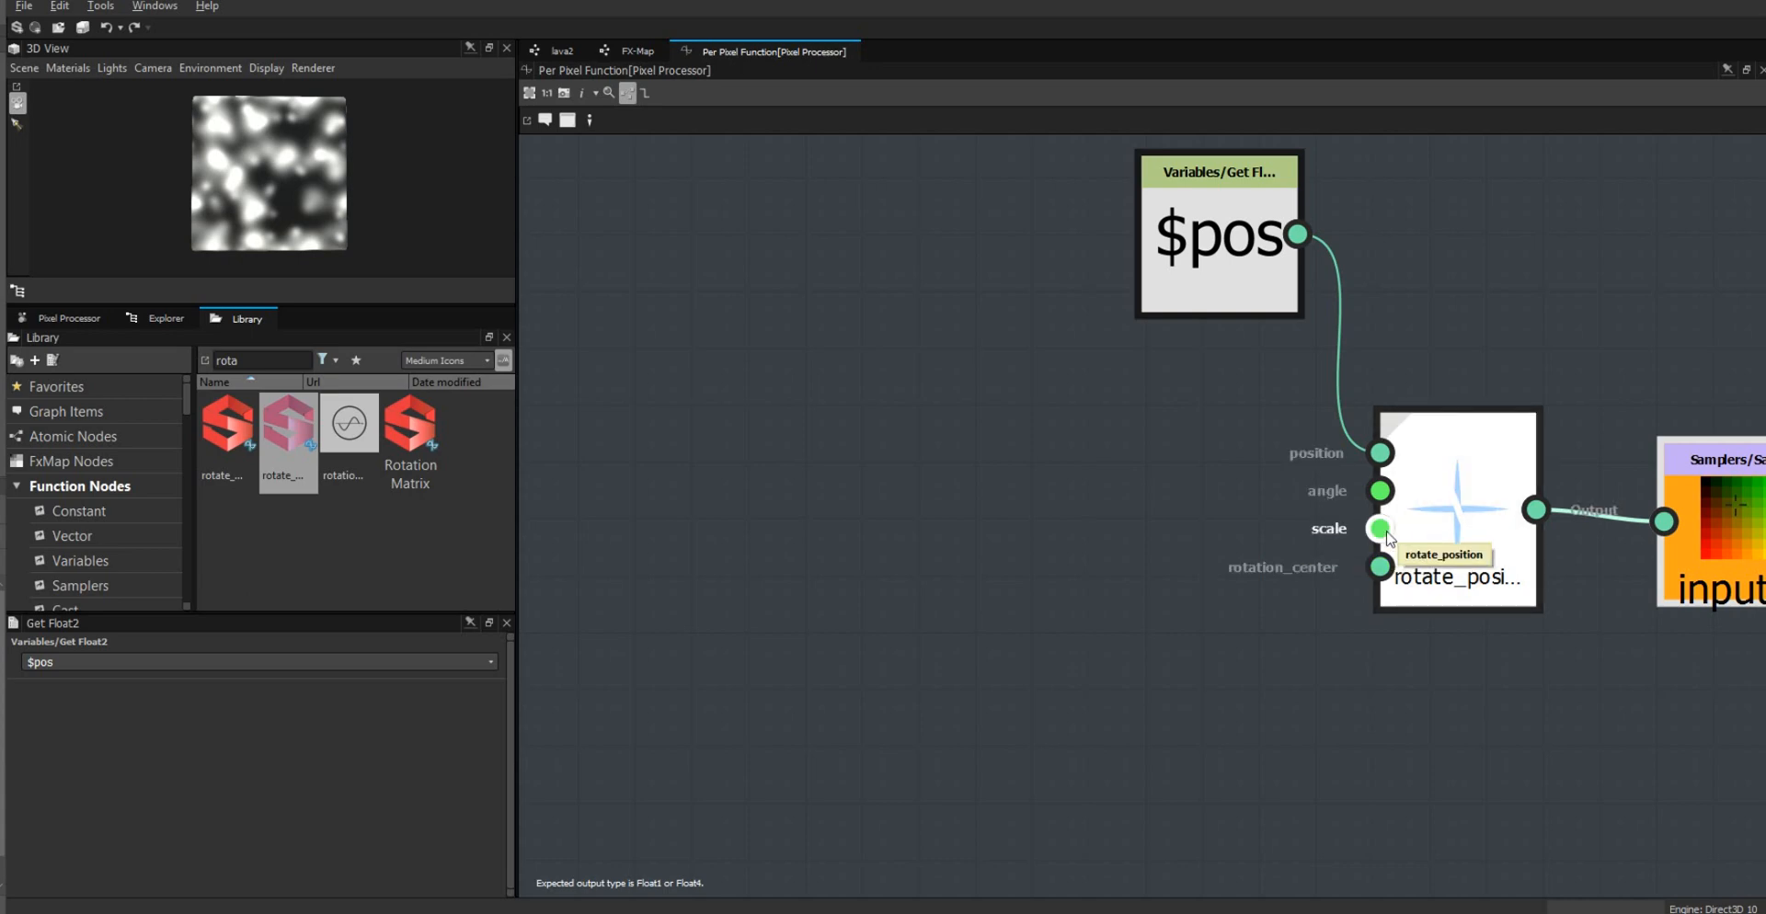
pyautogui.rightClick(1130, 611)
pyautogui.moveTo(1227, 241)
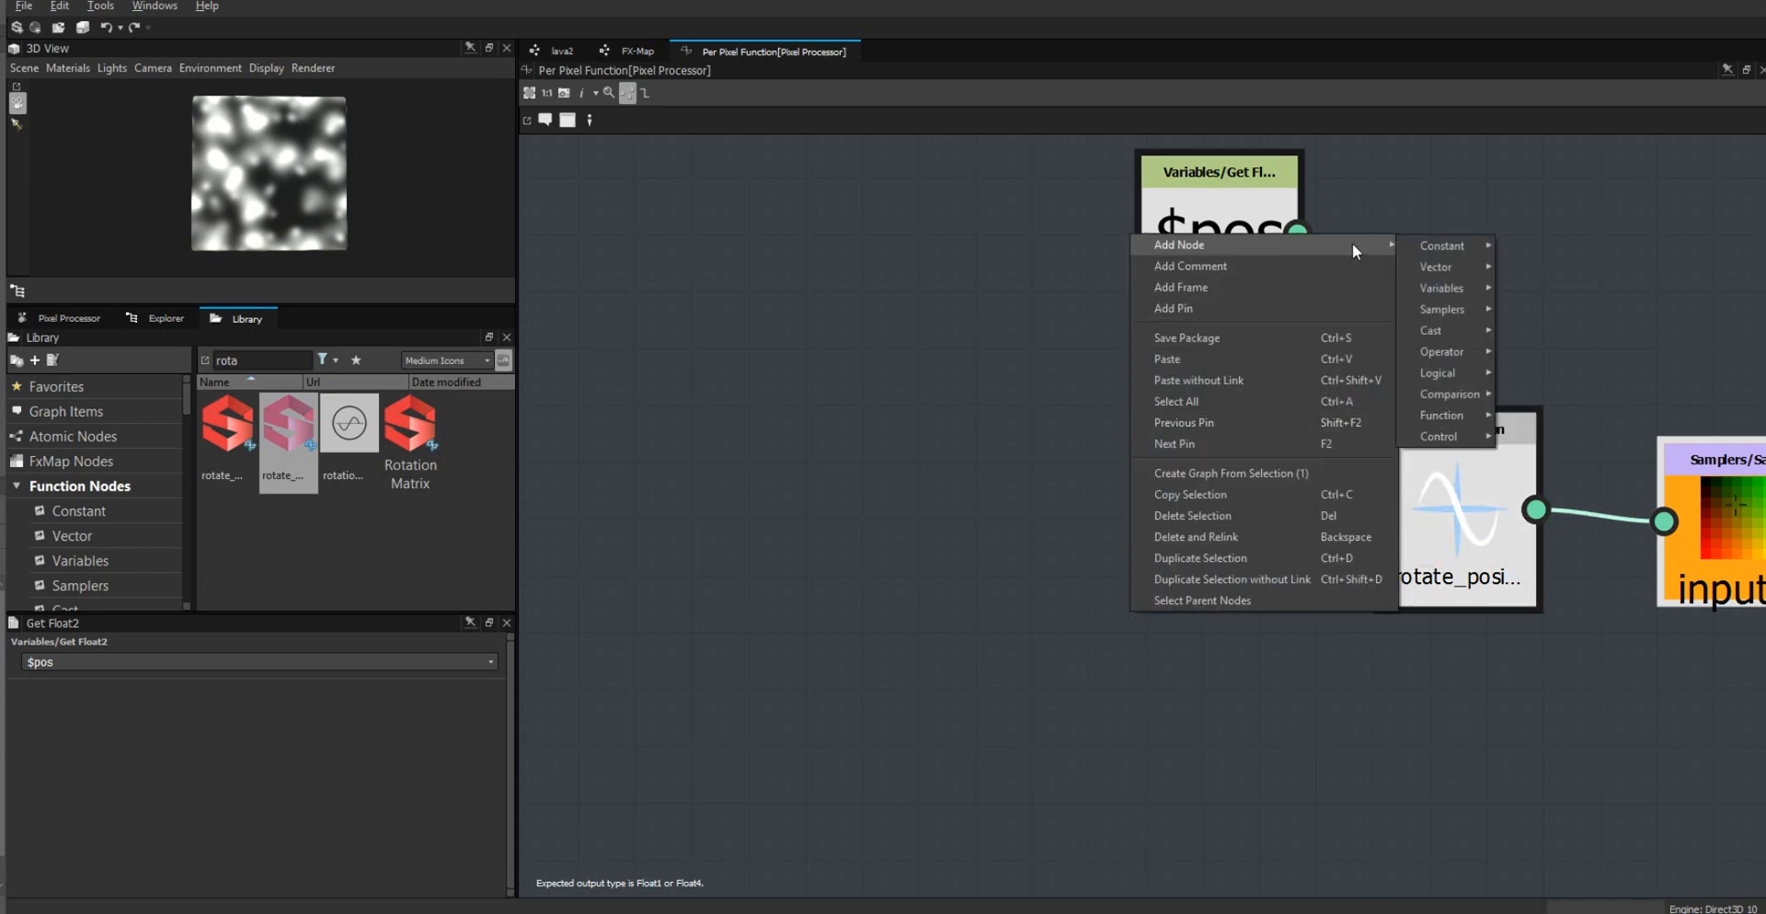
pyautogui.moveTo(1451, 247)
pyautogui.click(1521, 246)
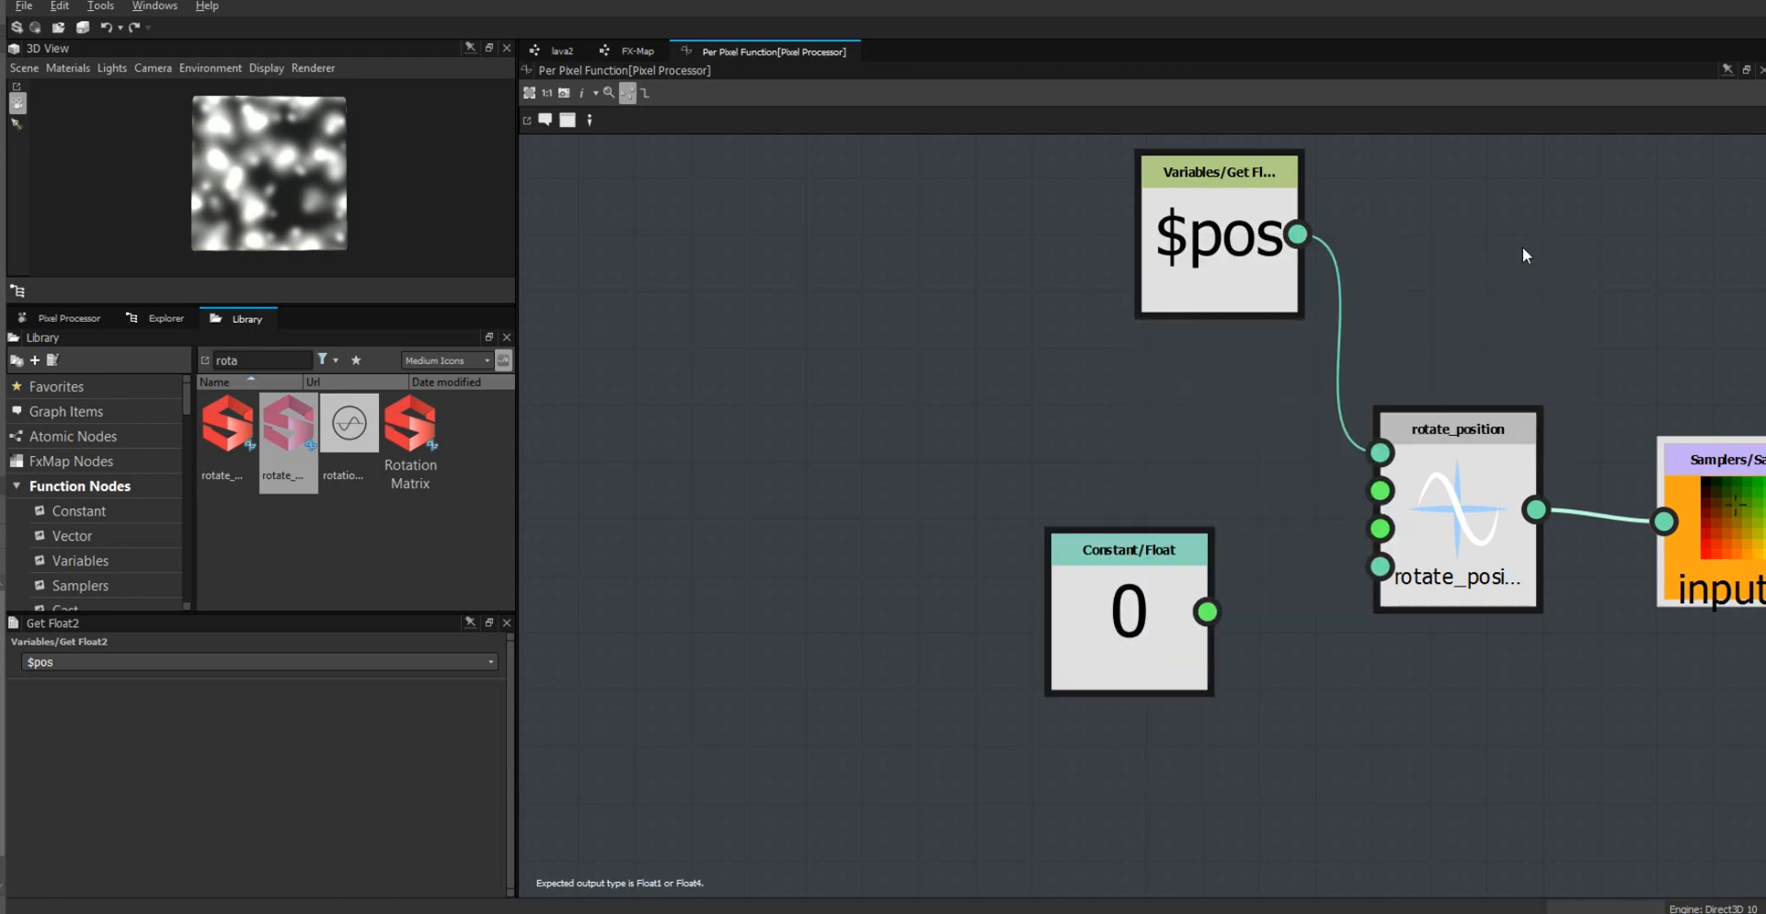
pyautogui.moveTo(1352, 531); pyautogui.dragTo(1379, 528)
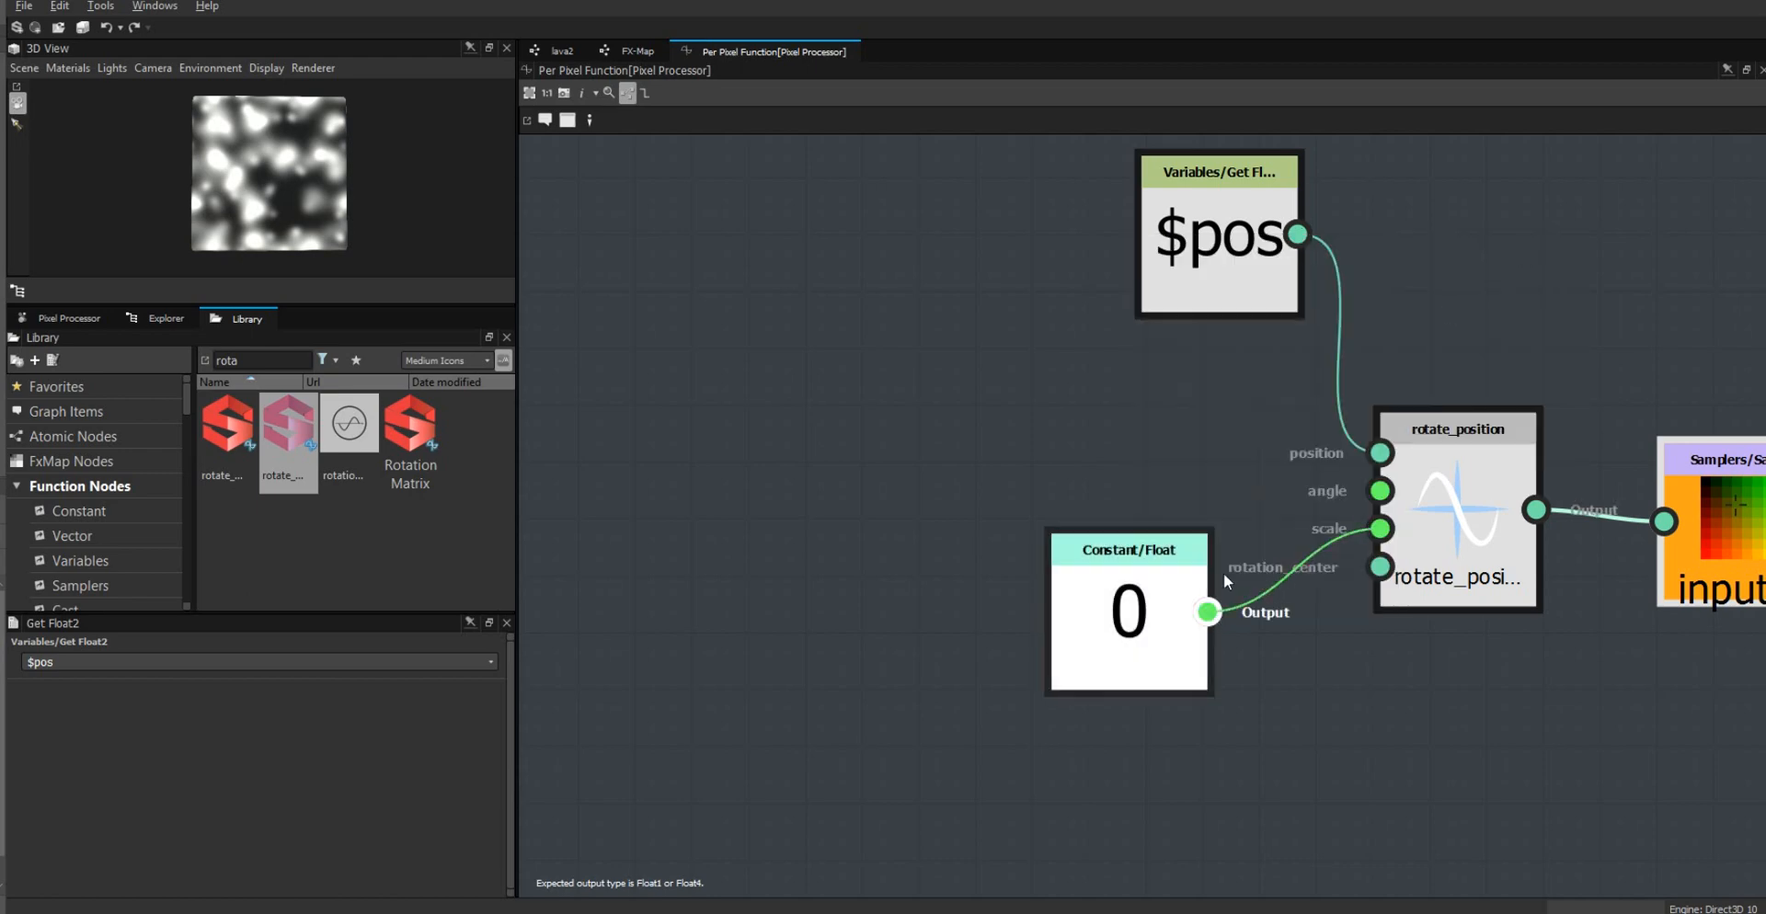
# Step: Set the Float constant feeding the scale input to 2.6 and place the node lower in the graph
pyautogui.moveTo(1130, 549); pyautogui.dragTo(1117, 599)
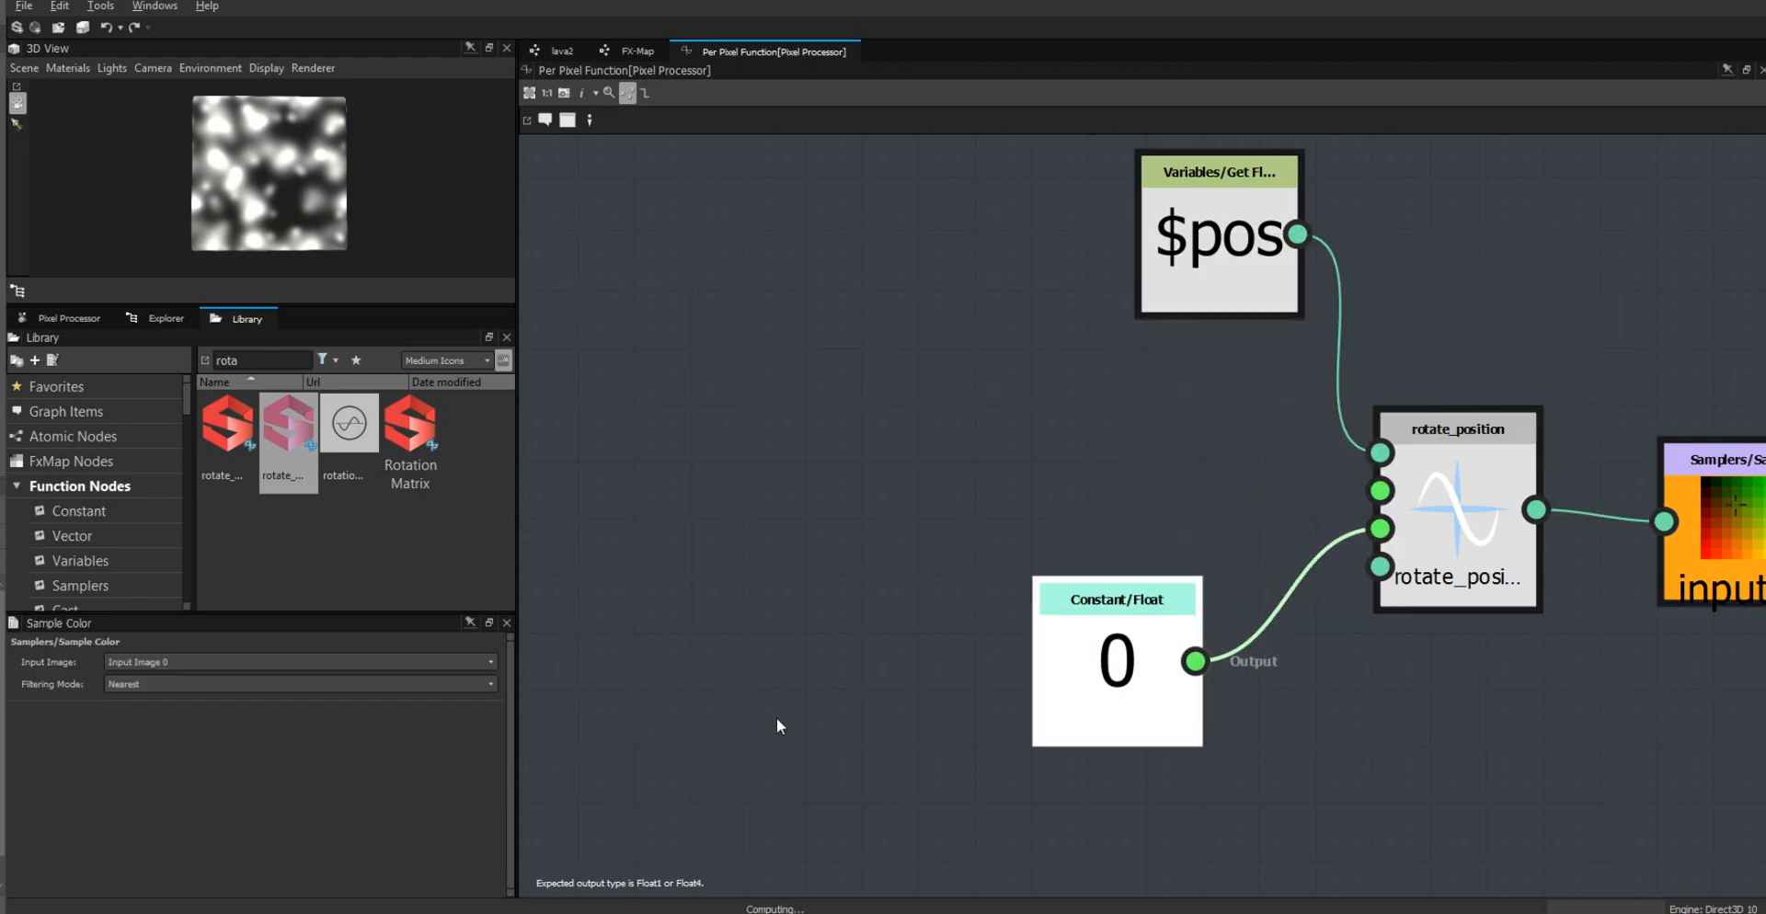
pyautogui.click(1080, 699)
pyautogui.doubleClick(259, 661)
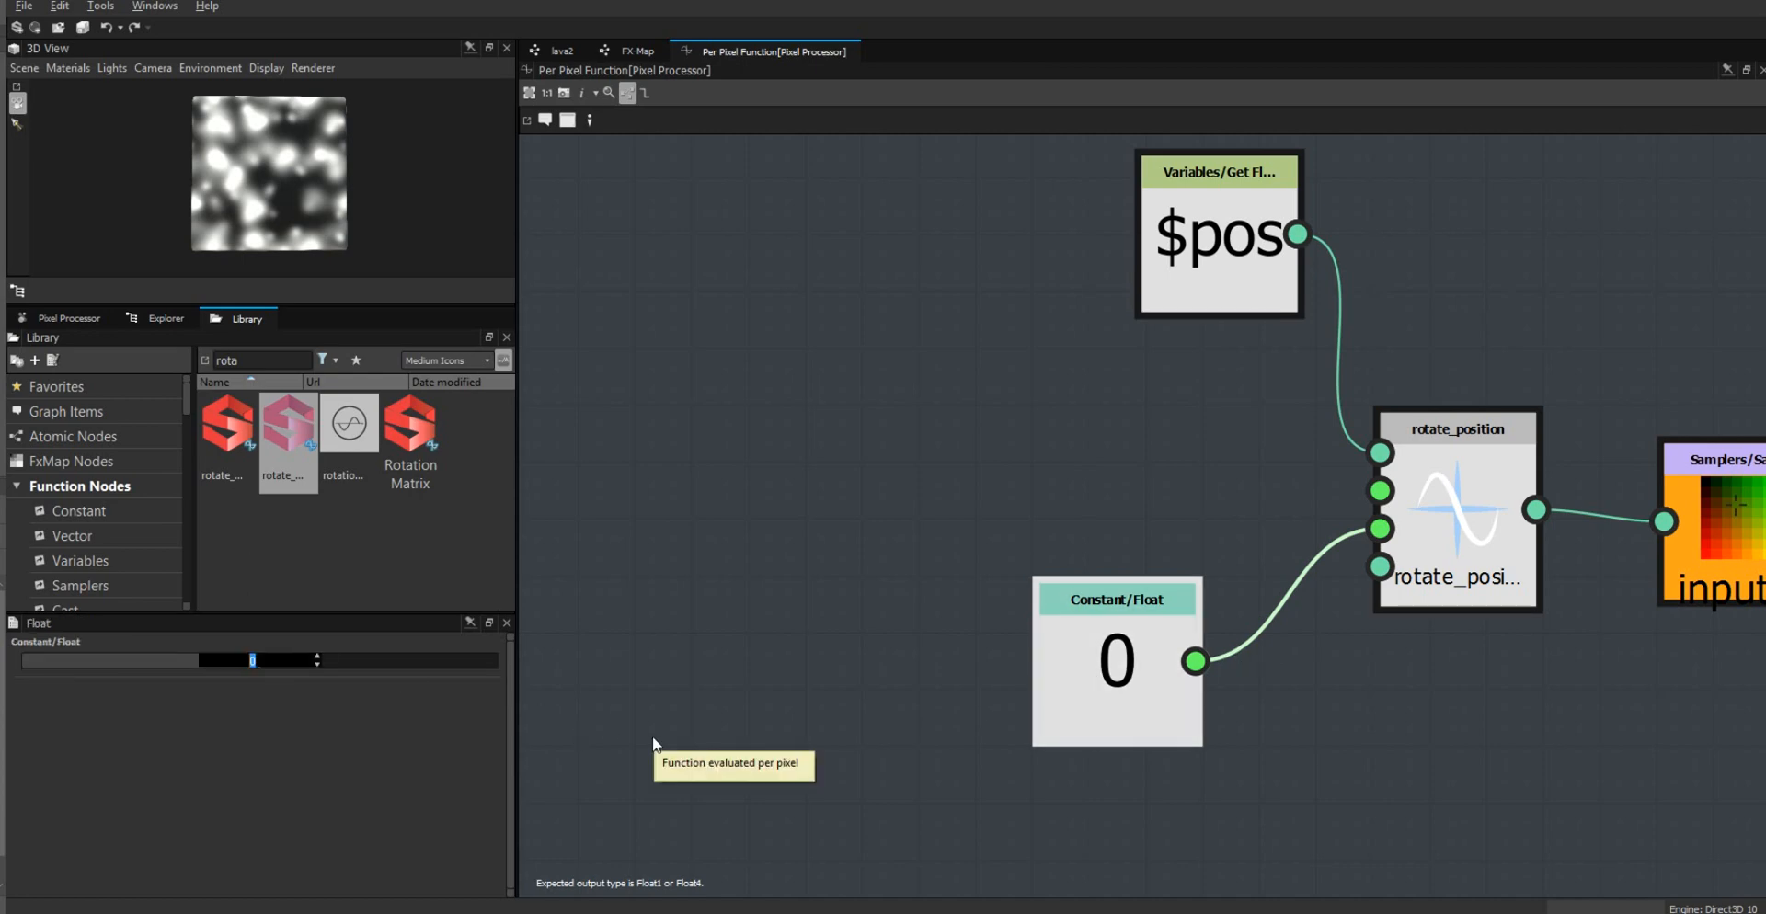
pyautogui.write('2.6')
pyautogui.press('Return')
pyautogui.moveTo(1091, 685); pyautogui.dragTo(1091, 742)
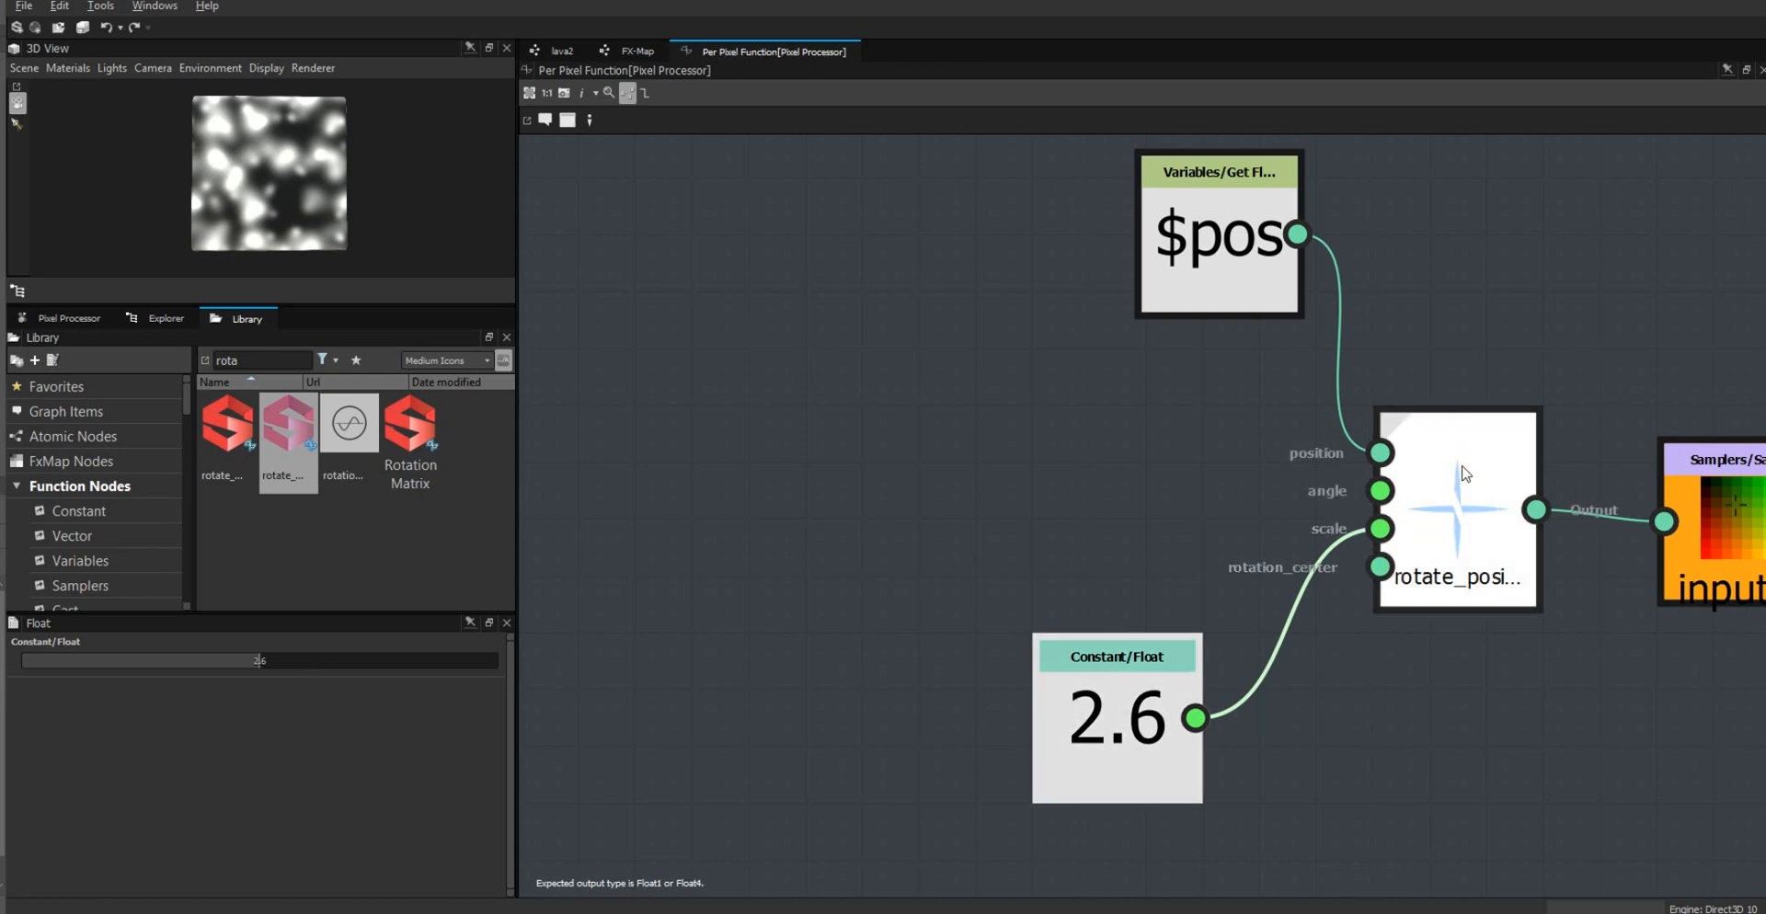
pyautogui.click(1445, 501)
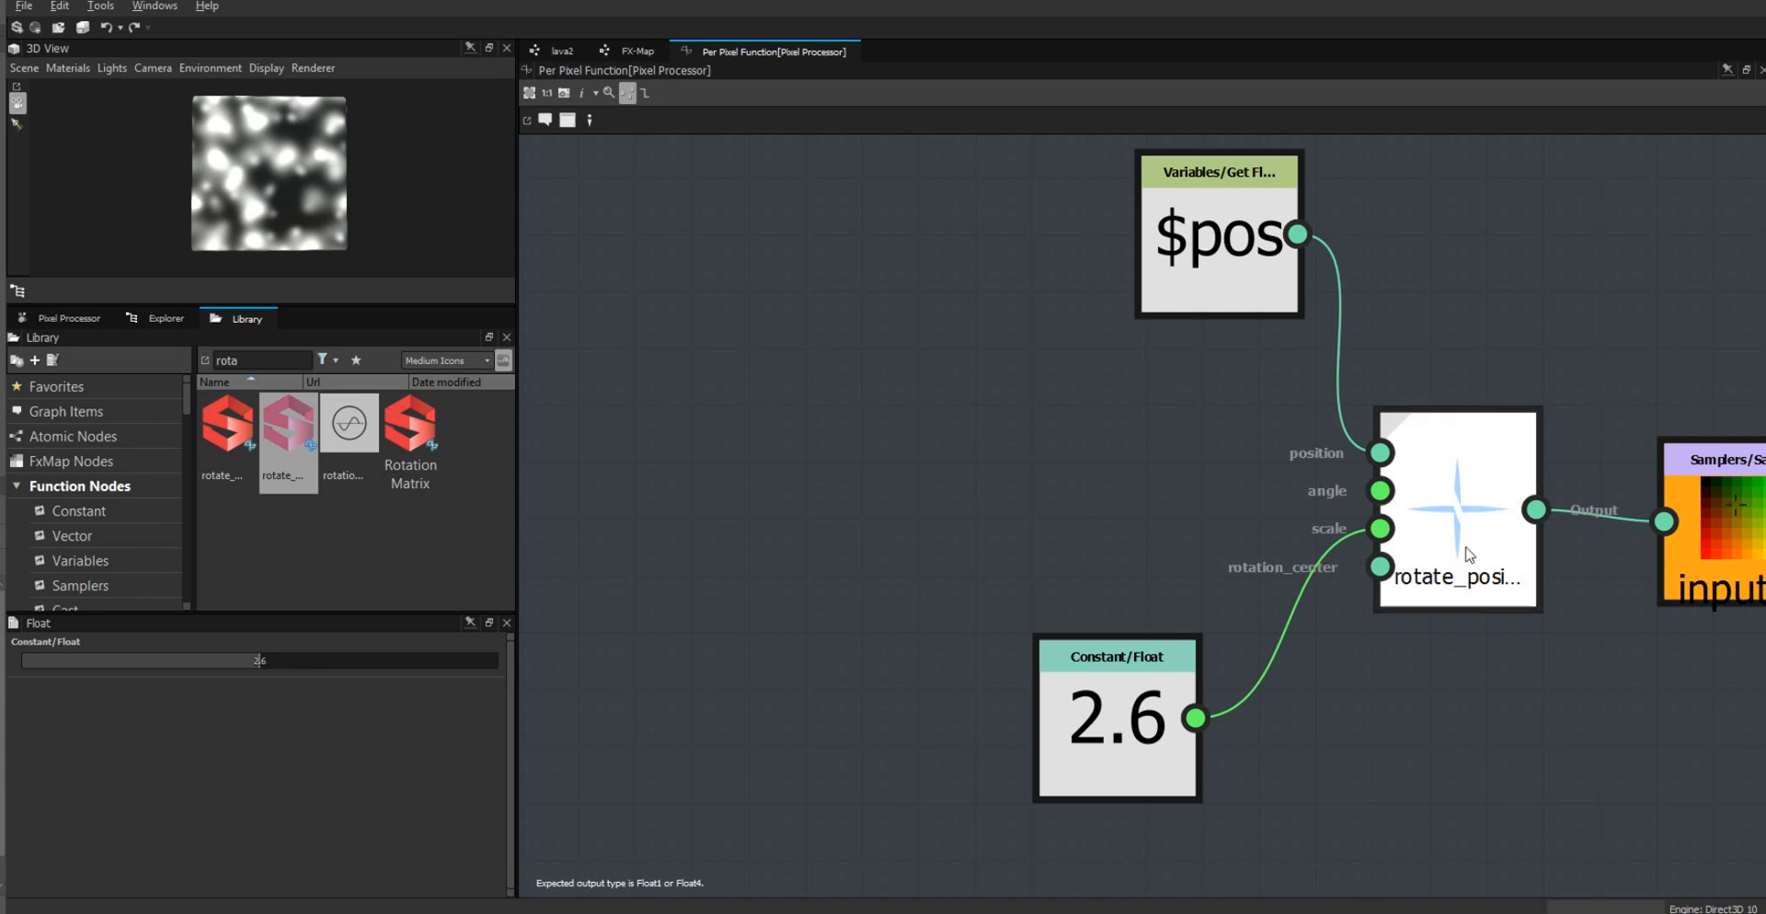
# Step: Add a Float2 constant below the repositioned 2.6 constant and connect it to rotate_position's rotation_center input
pyautogui.moveTo(1483, 650); pyautogui.dragTo(1221, 618, button='middle')
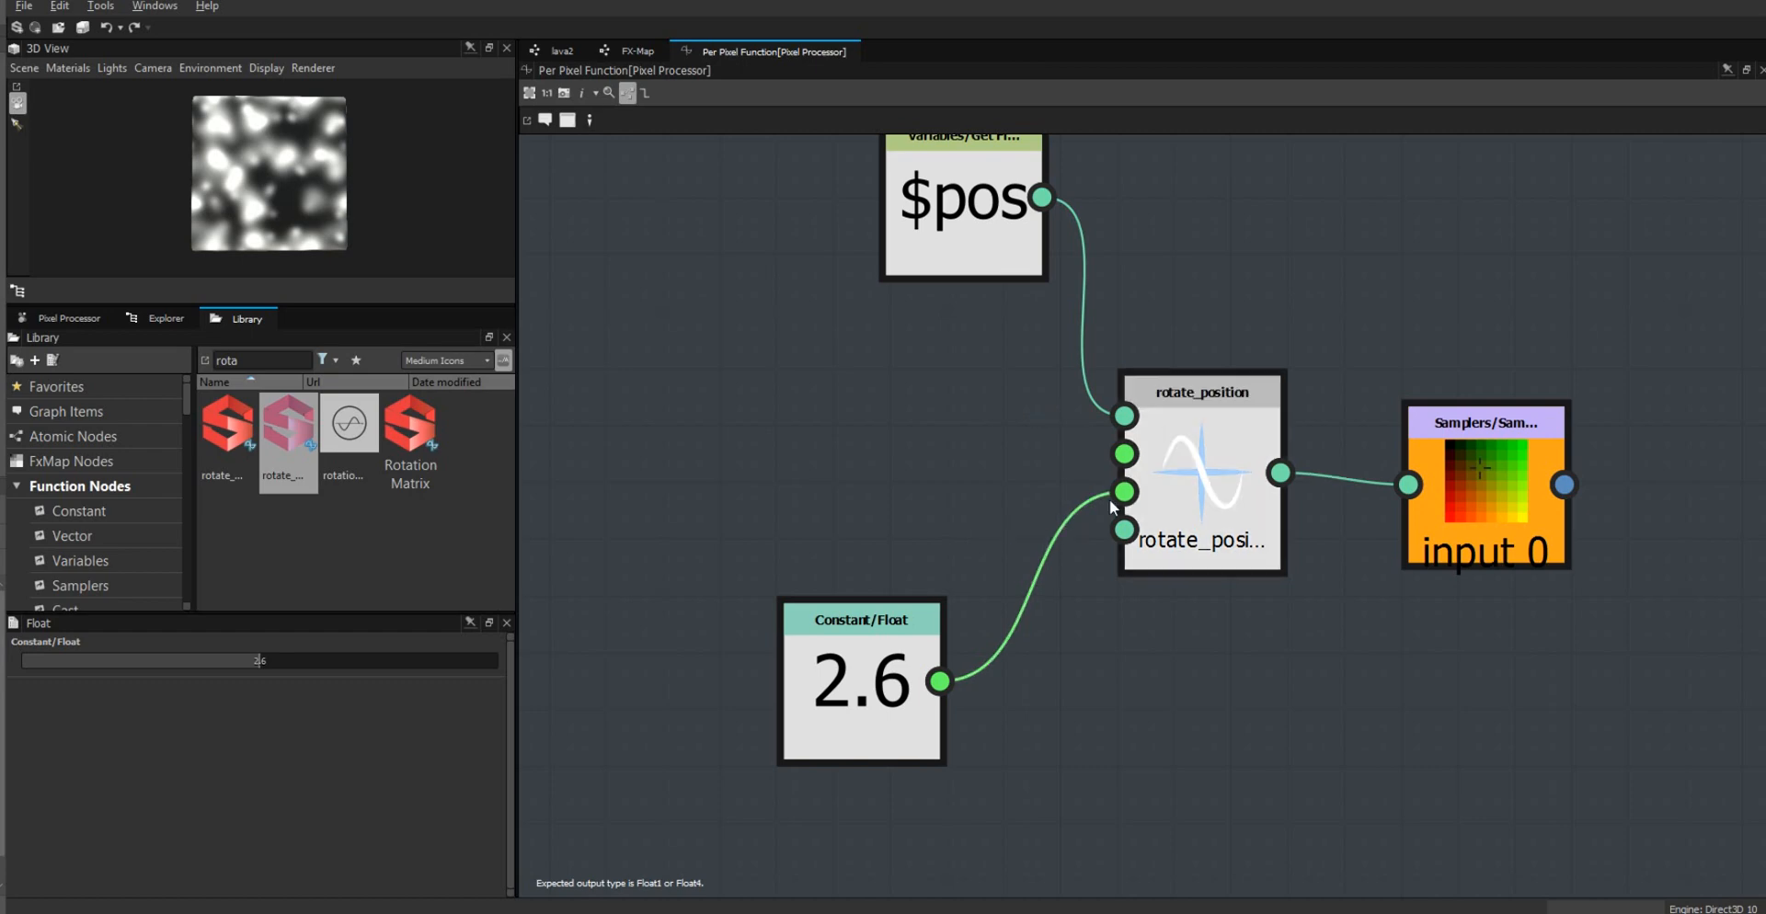
pyautogui.moveTo(855, 700); pyautogui.dragTo(731, 618)
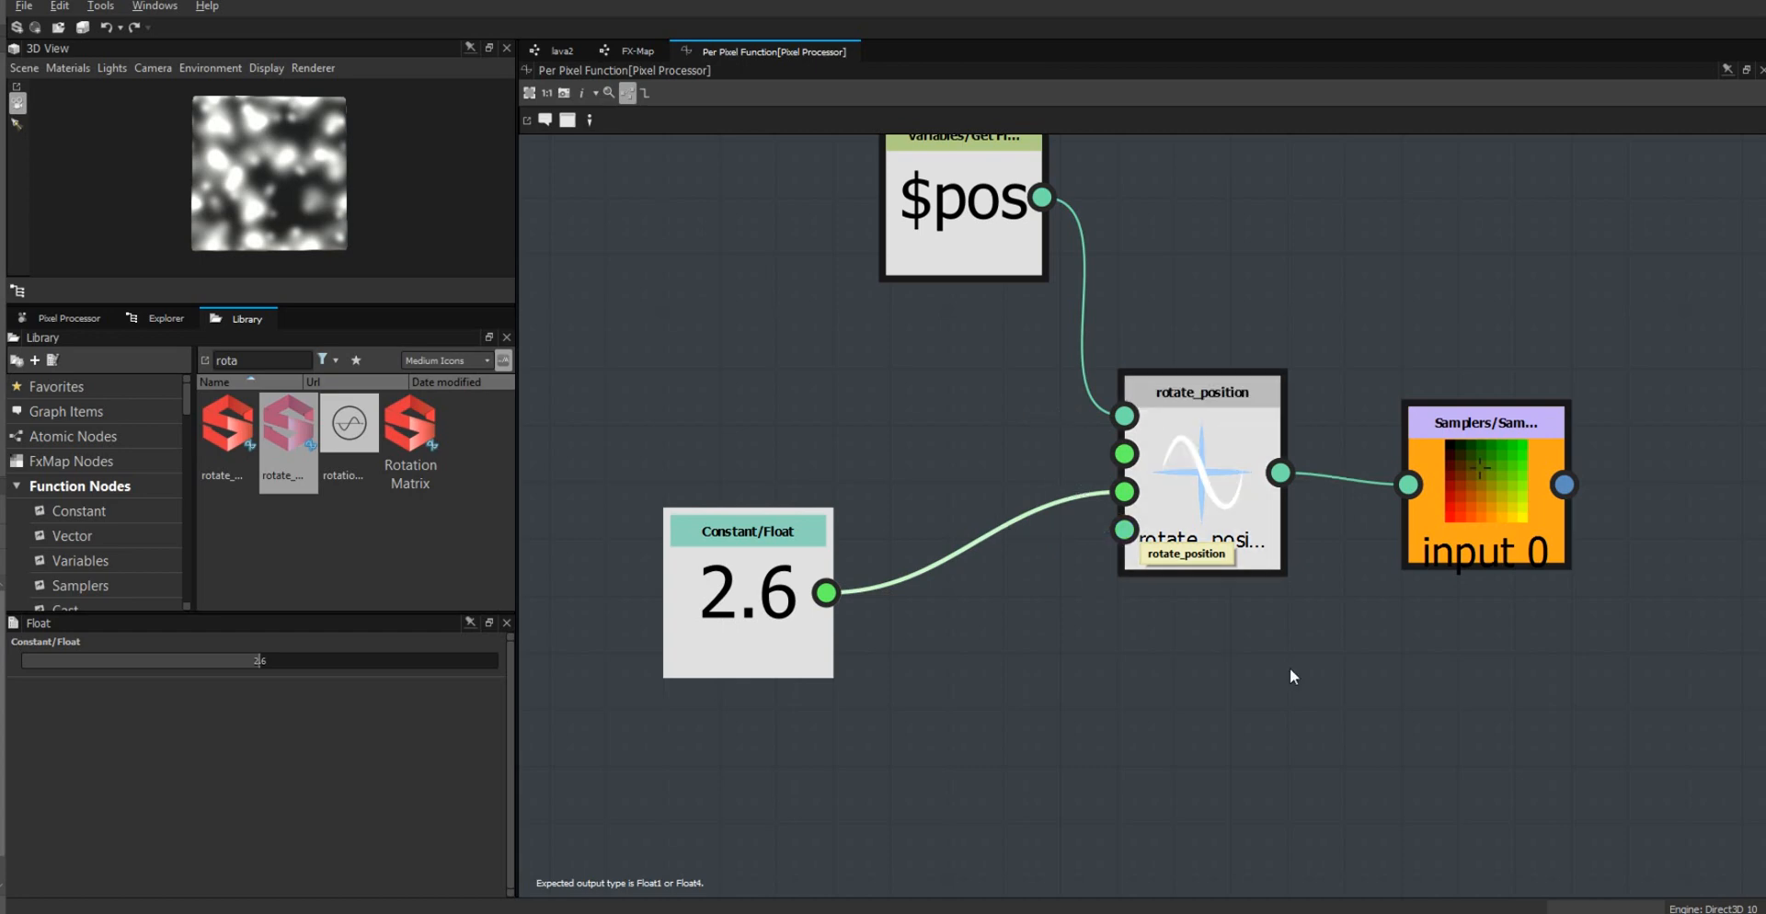
pyautogui.rightClick(1284, 642)
pyautogui.moveTo(1376, 269)
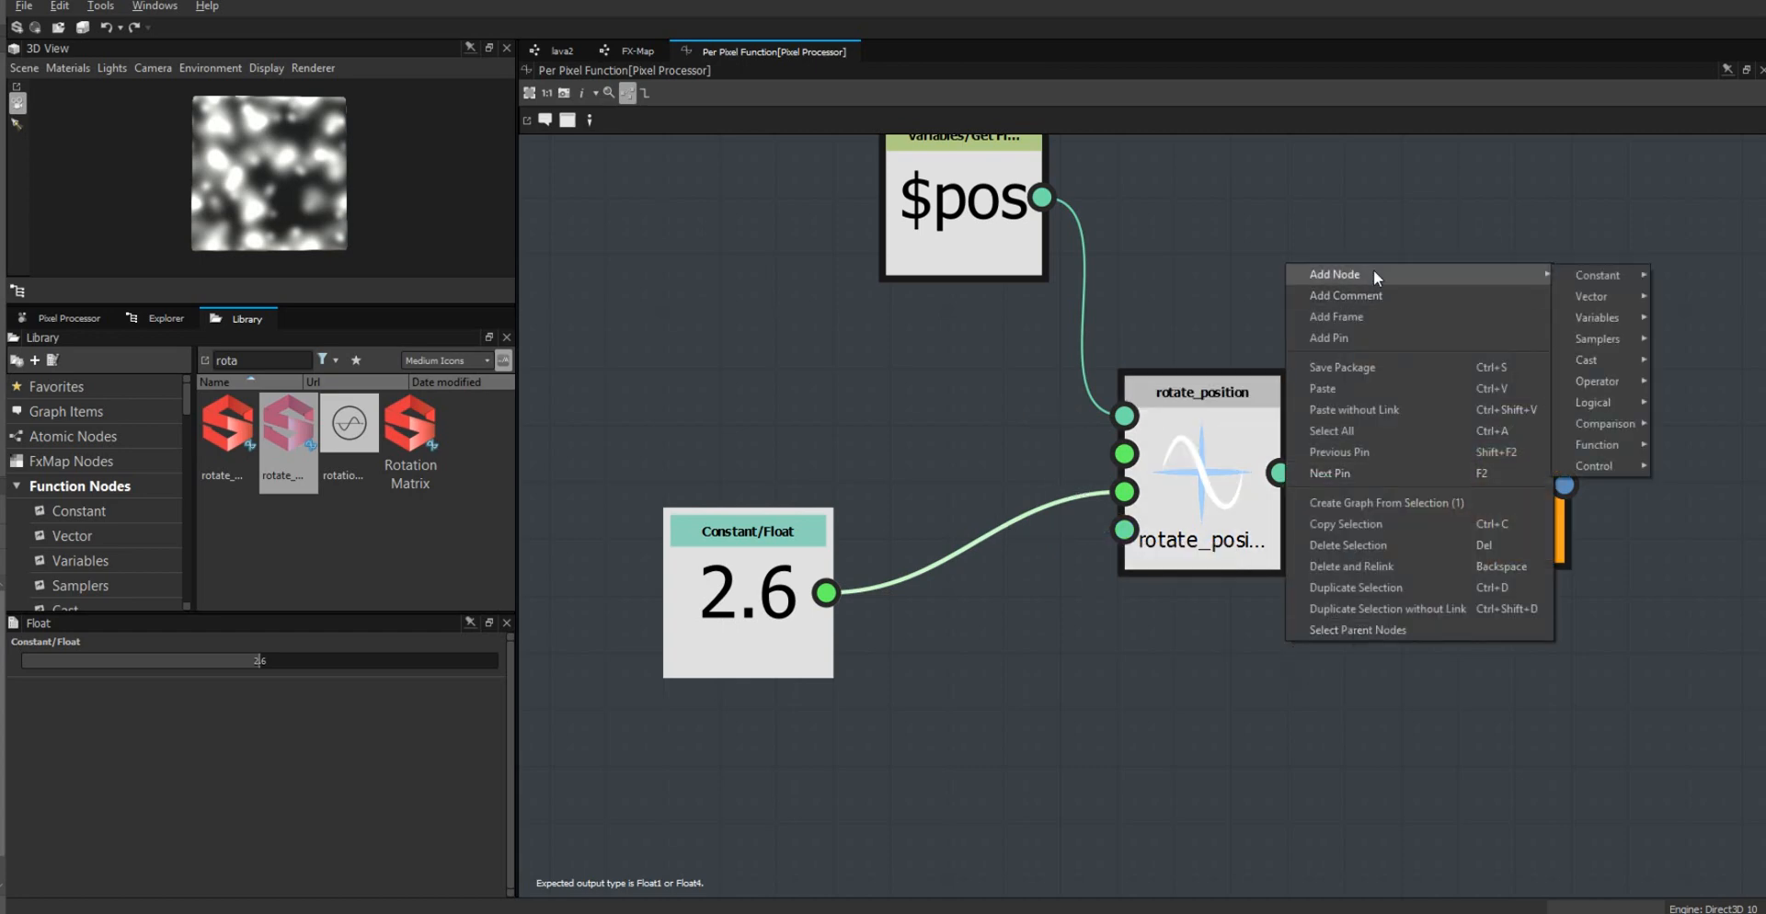
pyautogui.moveTo(1593, 274)
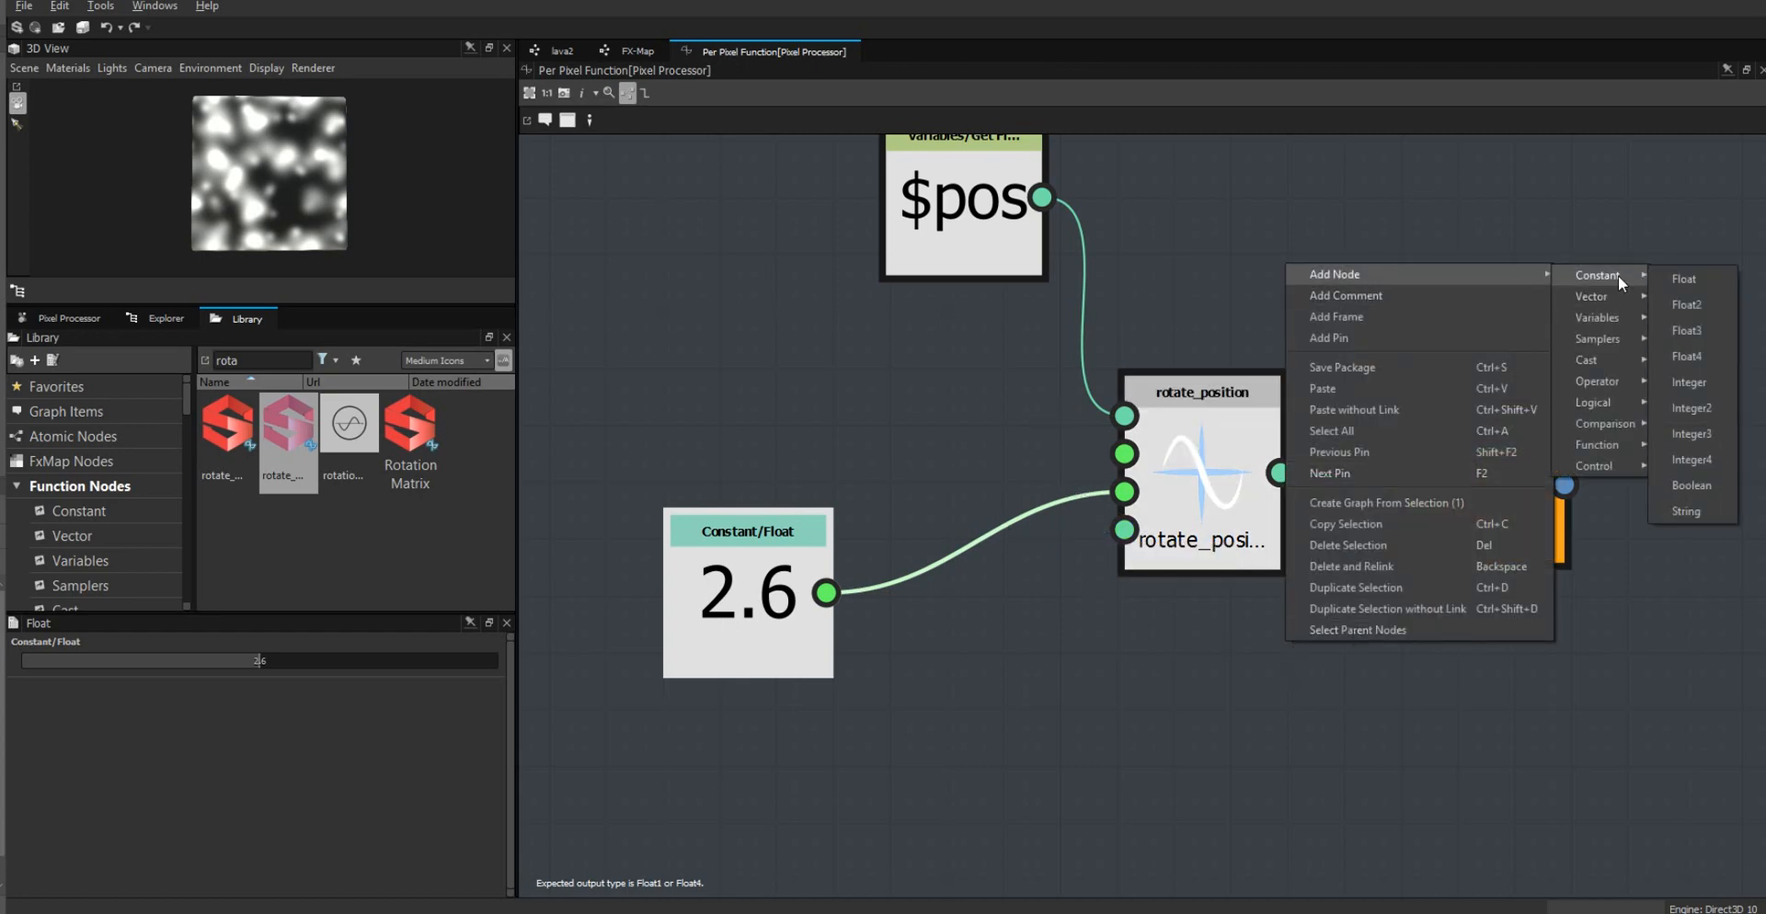
pyautogui.click(1688, 304)
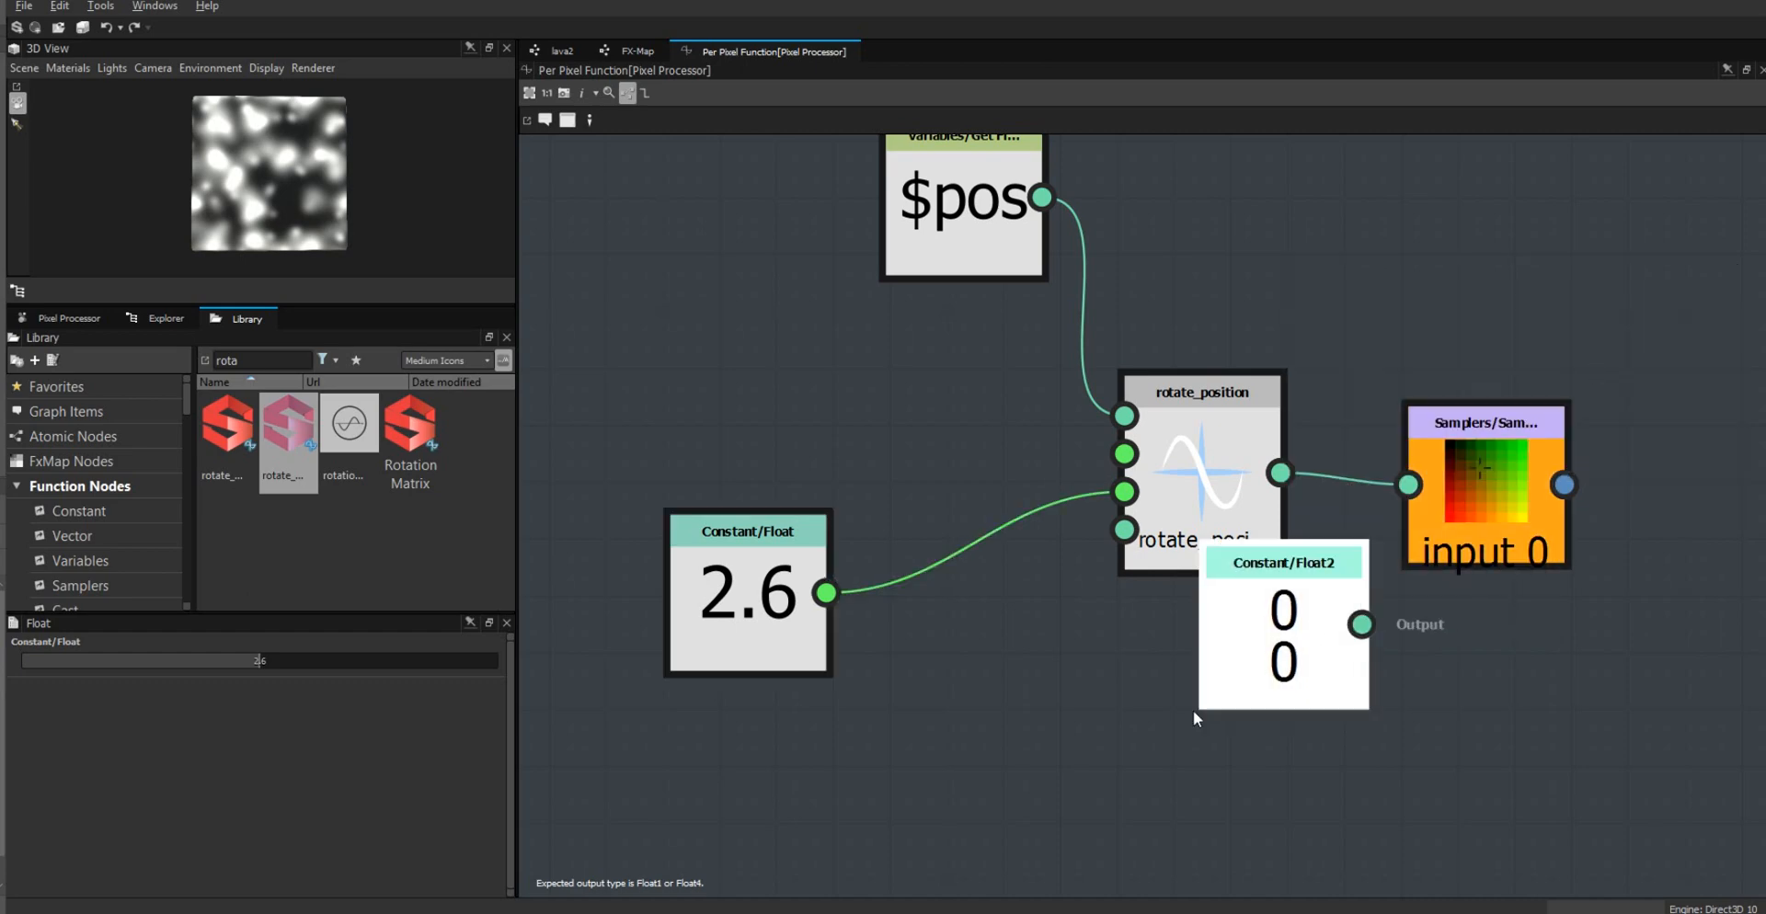
pyautogui.moveTo(1278, 682); pyautogui.dragTo(982, 808)
pyautogui.click(809, 649)
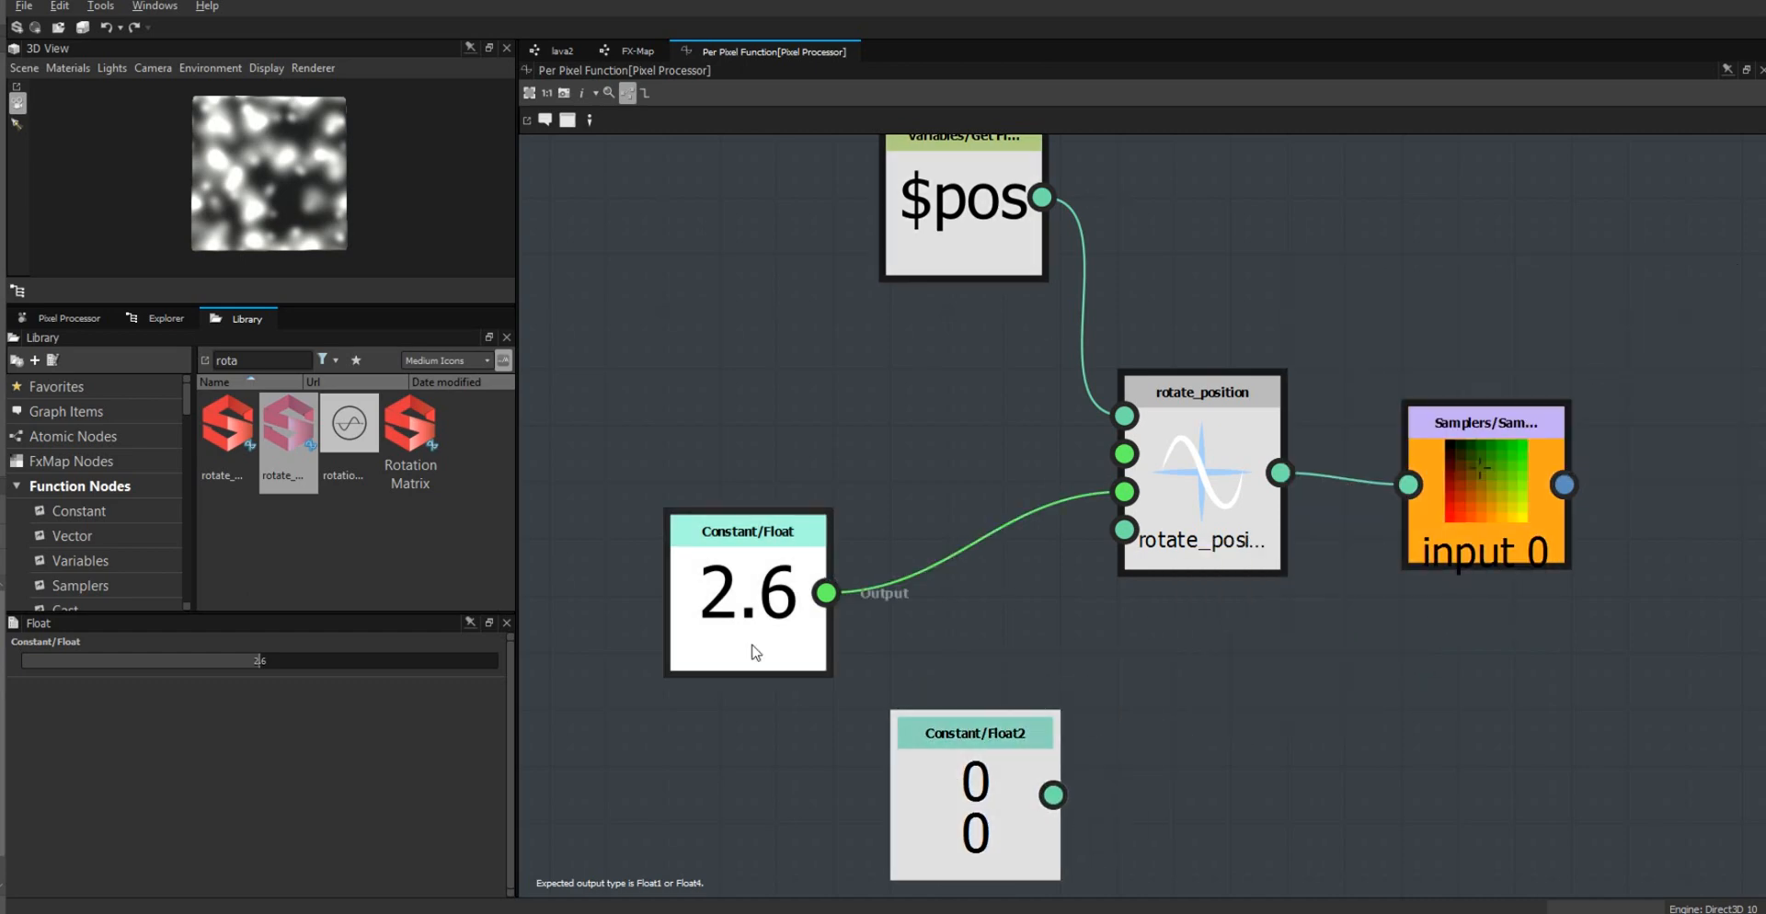
pyautogui.moveTo(746, 633); pyautogui.dragTo(745, 550)
pyautogui.moveTo(1066, 797); pyautogui.dragTo(1118, 541)
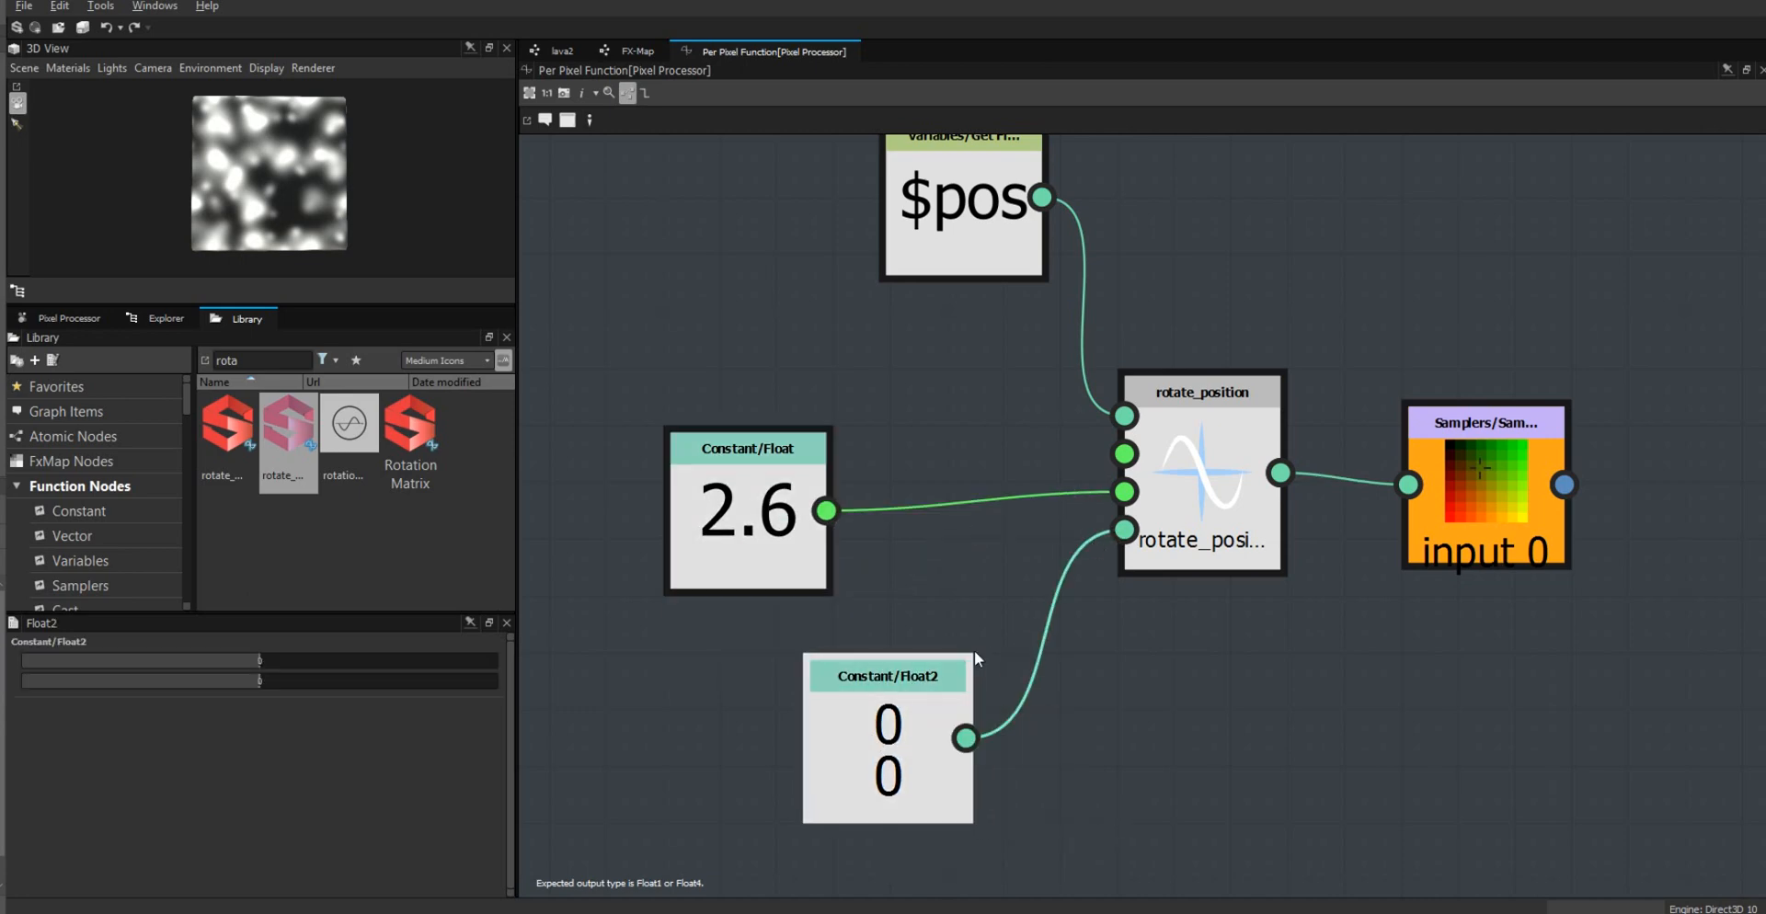
pyautogui.moveTo(875, 733); pyautogui.dragTo(963, 733)
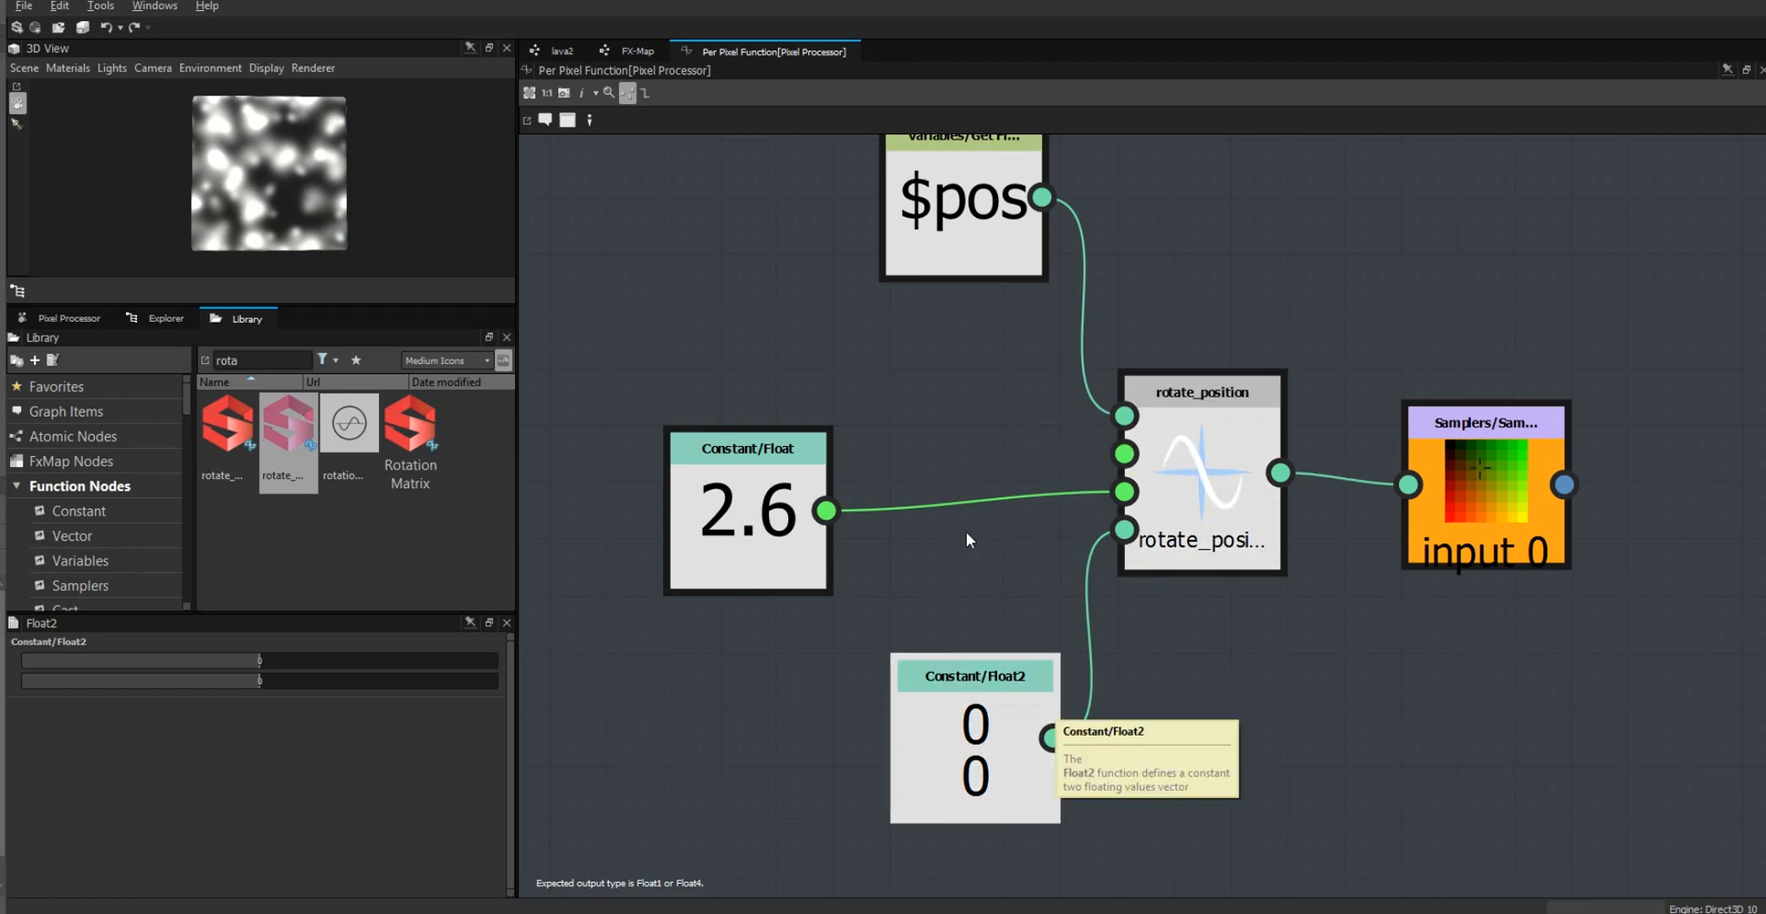
# Step: Rearrange rotate_position and its 2.6 and Float2 constants to make room beside the angle input
pyautogui.moveTo(1195, 478); pyautogui.dragTo(1222, 503)
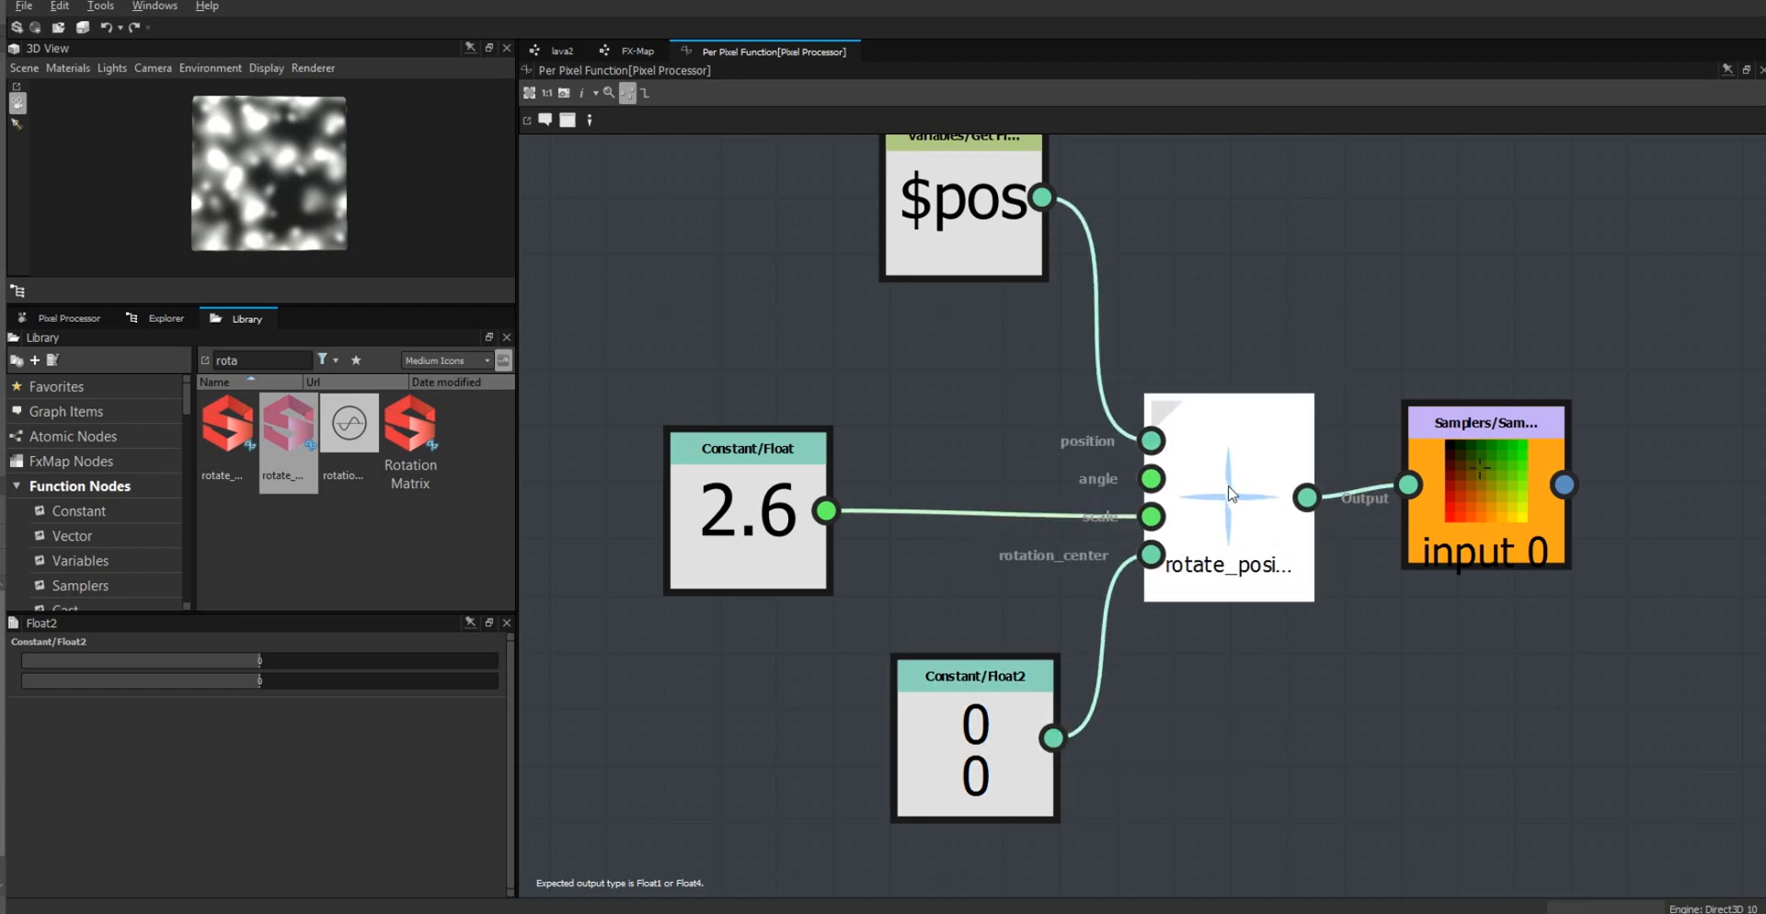
pyautogui.moveTo(745, 478); pyautogui.dragTo(745, 593)
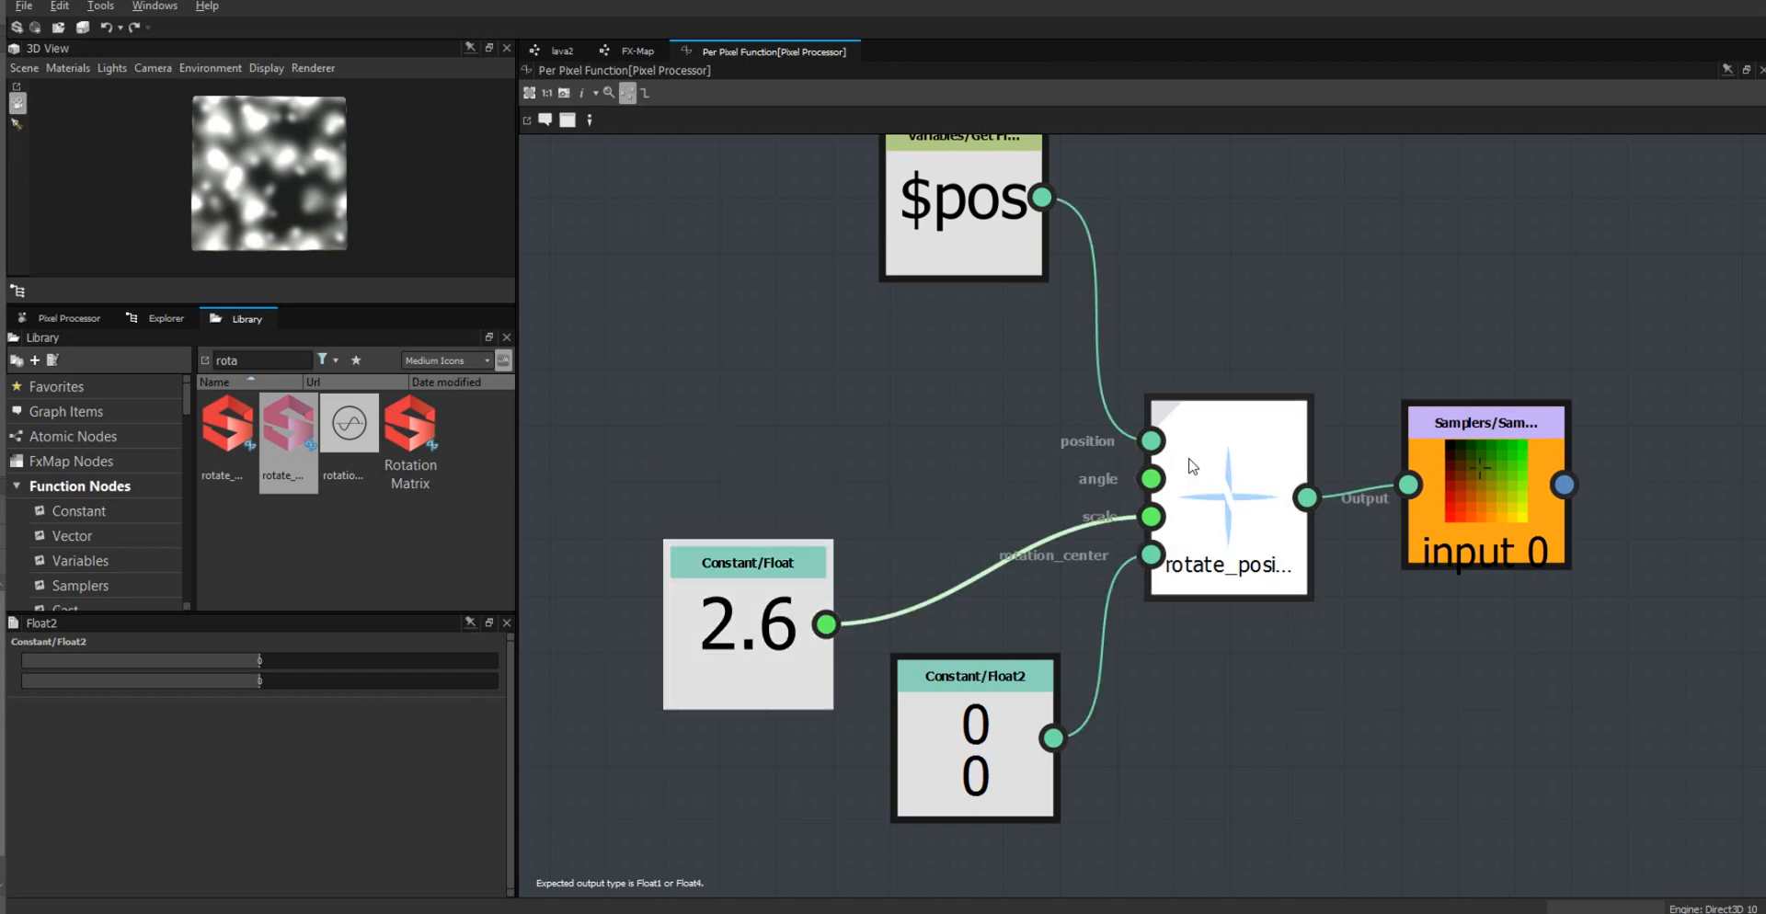
pyautogui.scroll(-5, 979, 440)
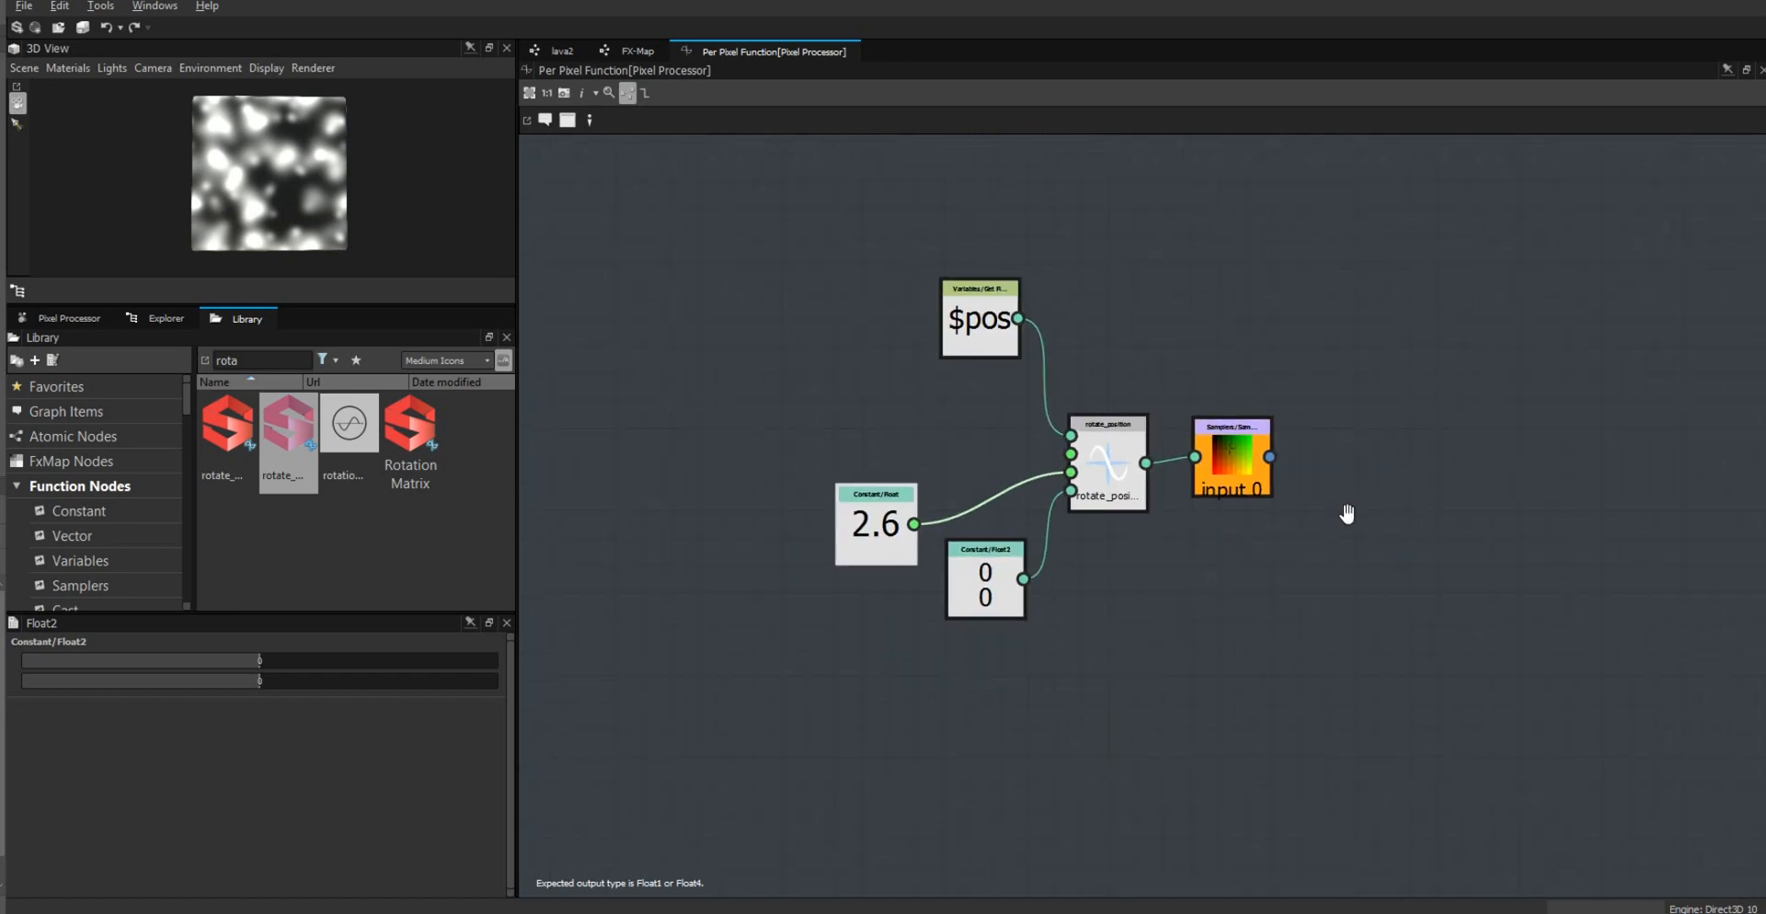
pyautogui.moveTo(1045, 579); pyautogui.dragTo(1289, 477, button='middle')
pyautogui.moveTo(1288, 483); pyautogui.dragTo(1343, 566)
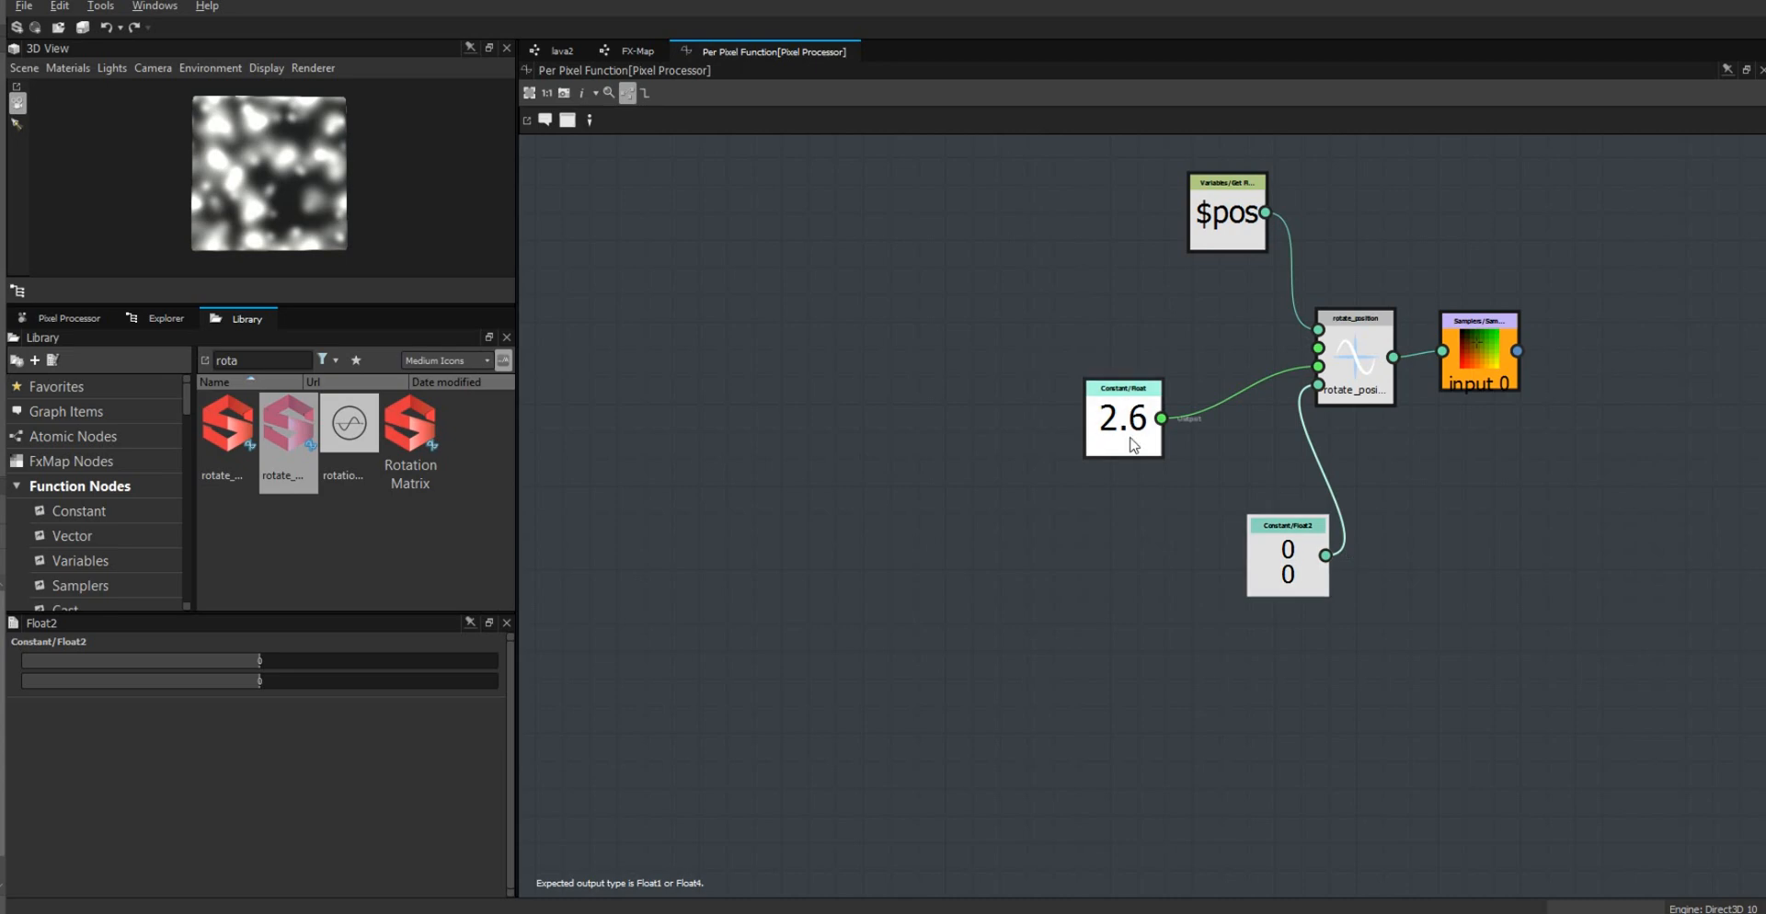
pyautogui.moveTo(1154, 387); pyautogui.dragTo(1210, 441)
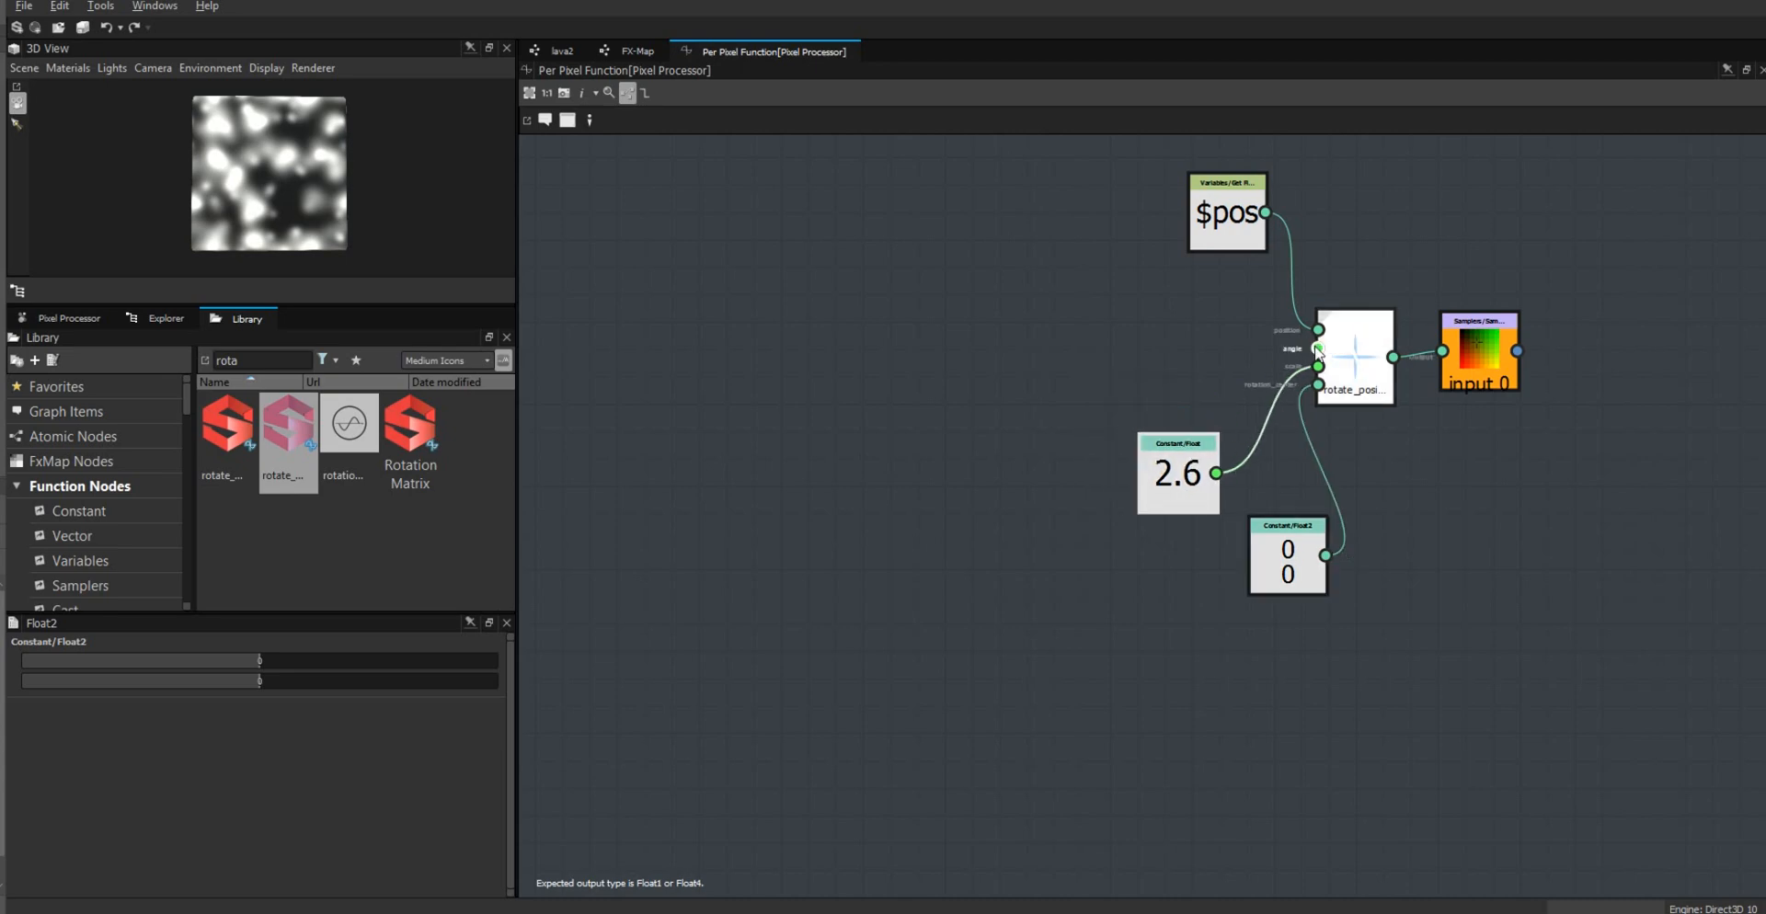
# Step: Add a Multiplication operator node in the empty area beside the rotate_position network
pyautogui.rightClick(814, 296)
pyautogui.moveTo(874, 309)
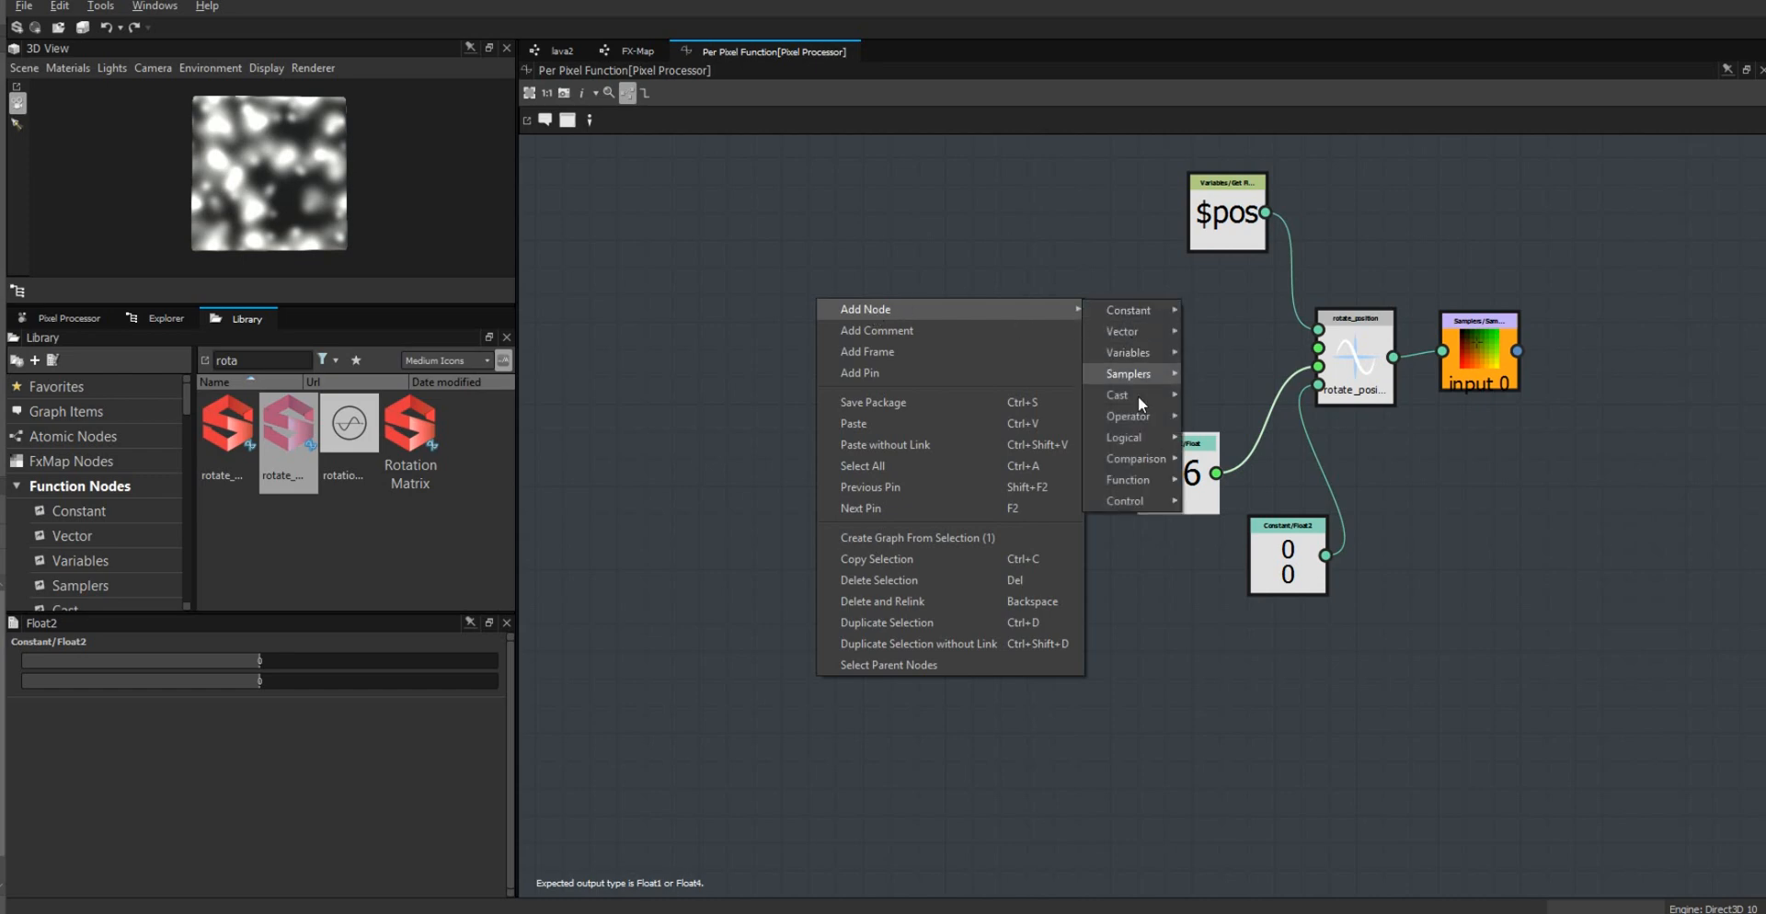
pyautogui.moveTo(1155, 414)
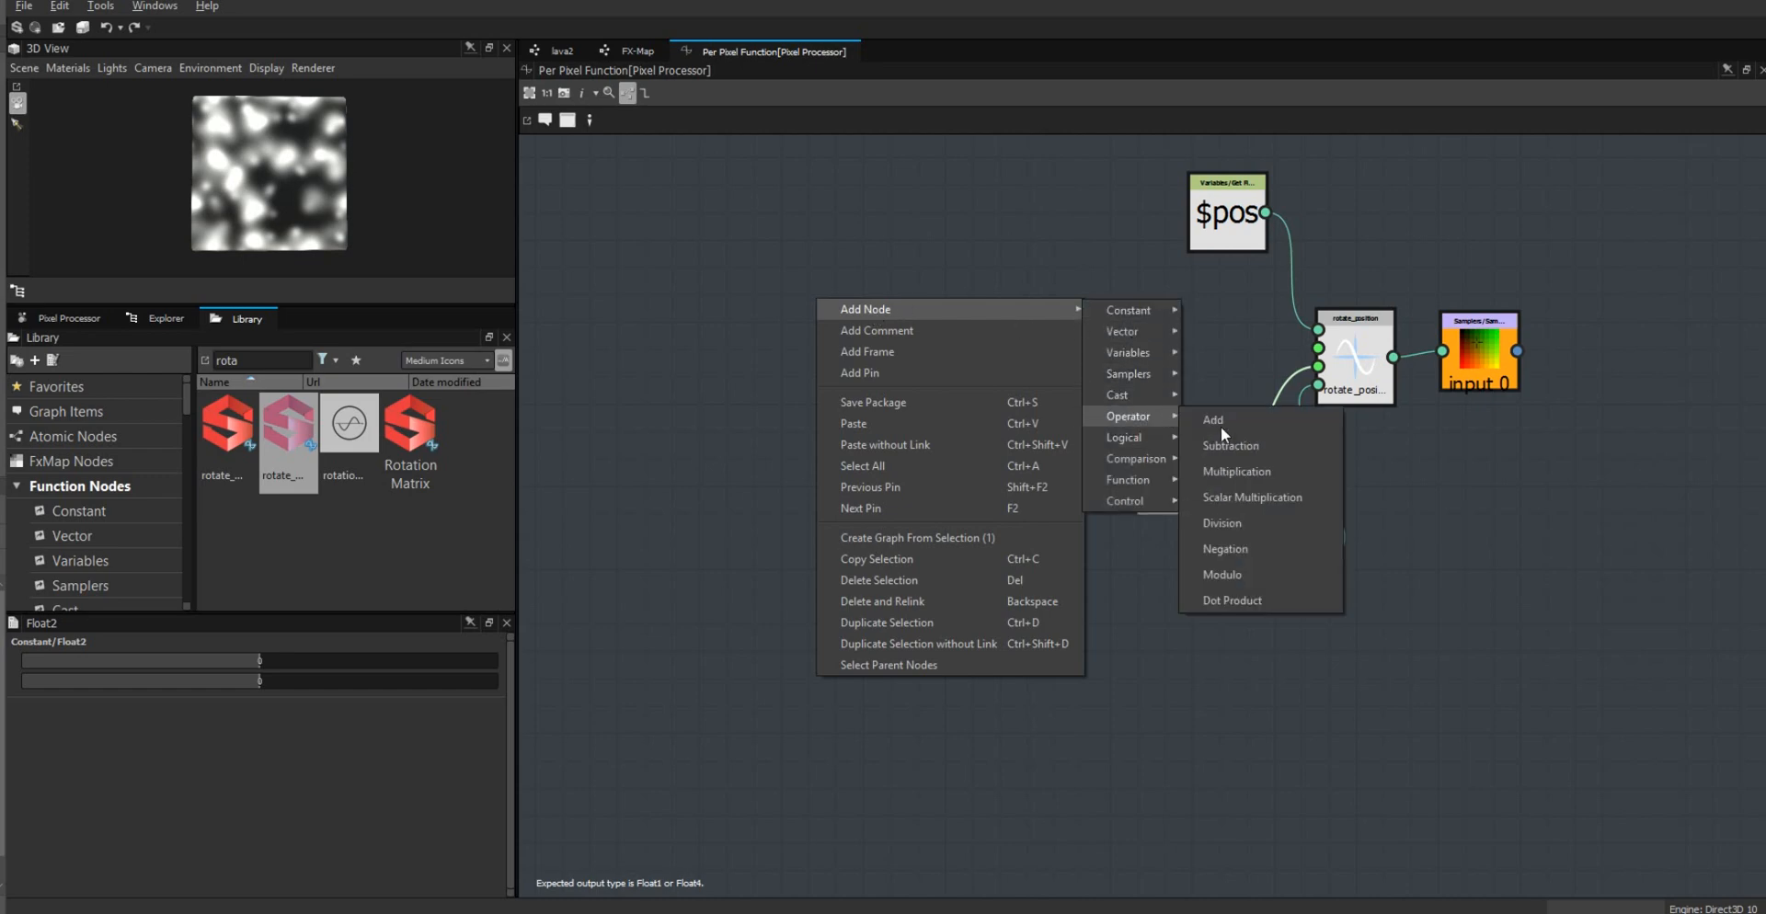
pyautogui.click(1267, 473)
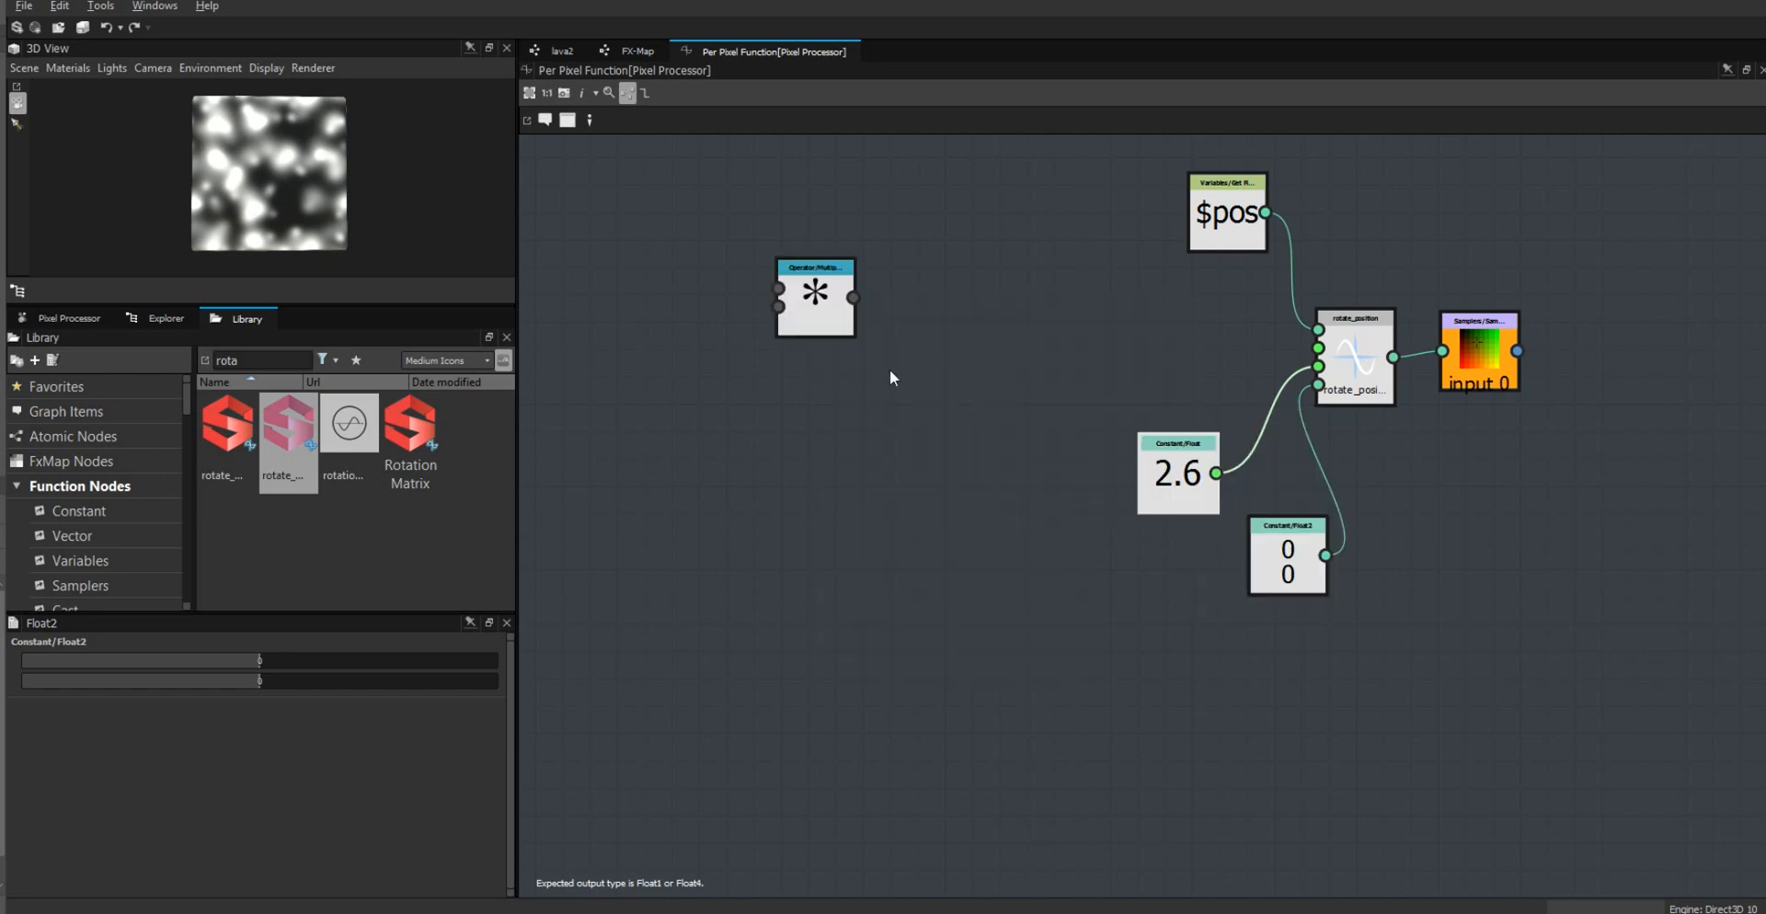
# Step: Add a Get Float node, duplicate it, set the original to $time and place it beside the Multiplication node
pyautogui.rightClick(929, 434)
pyautogui.moveTo(1015, 447)
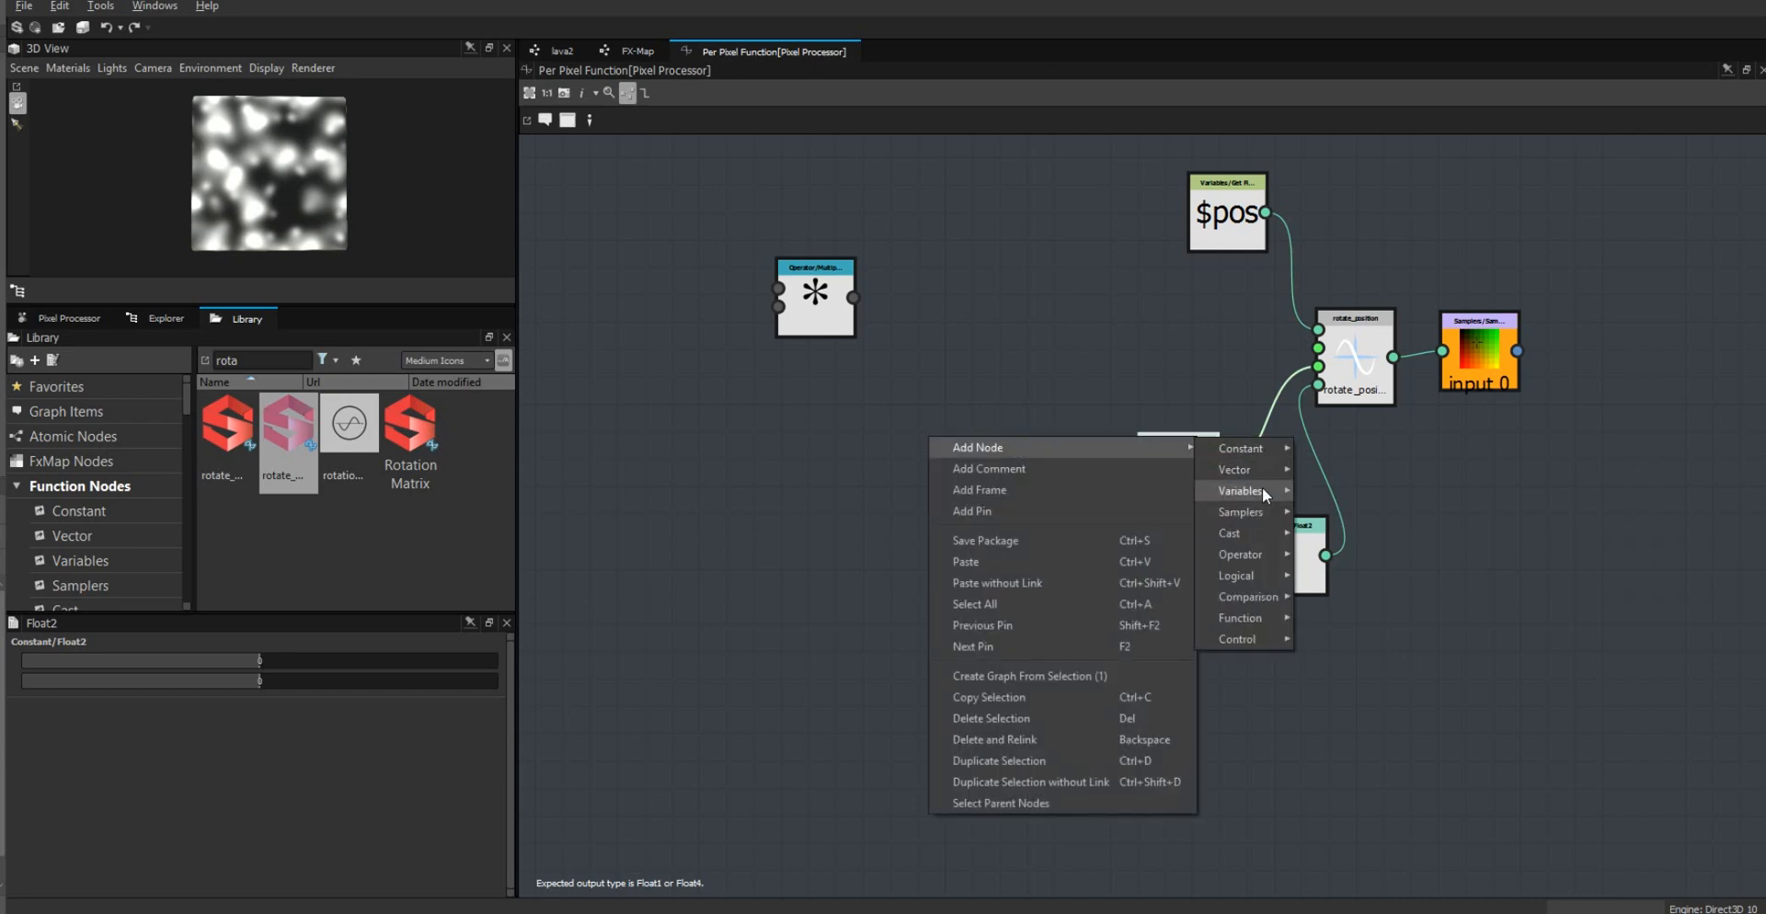
pyautogui.moveTo(1262, 490)
pyautogui.click(1349, 521)
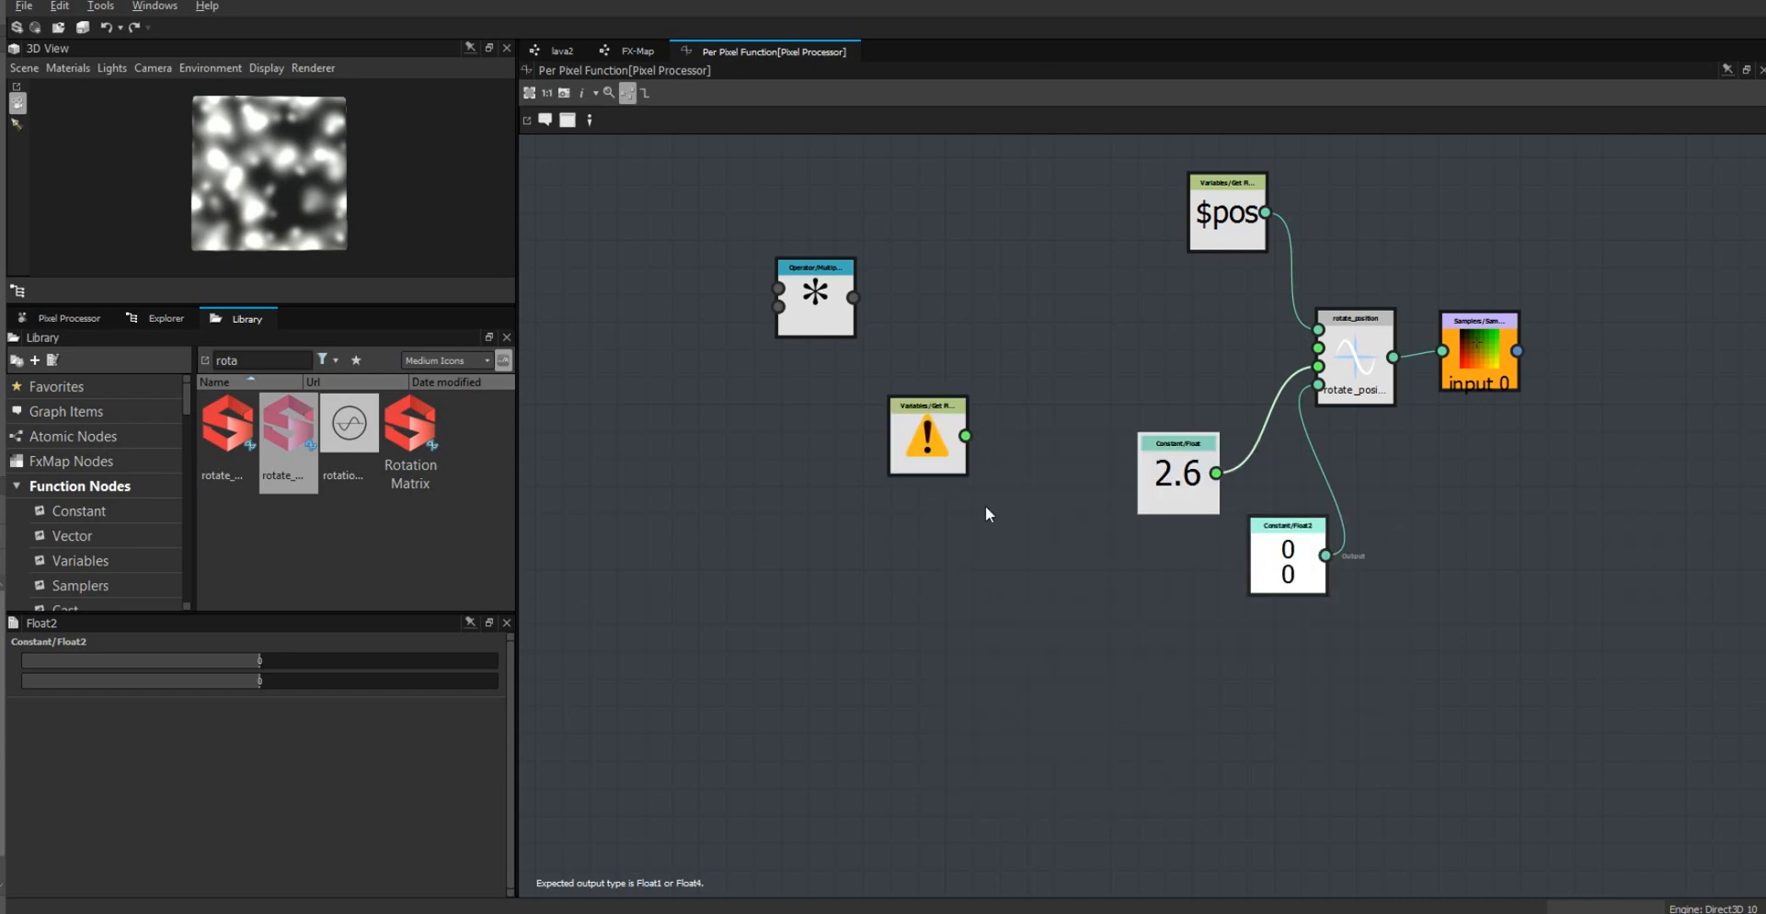
pyautogui.click(927, 443)
pyautogui.hotkey('ctrl', 'd')
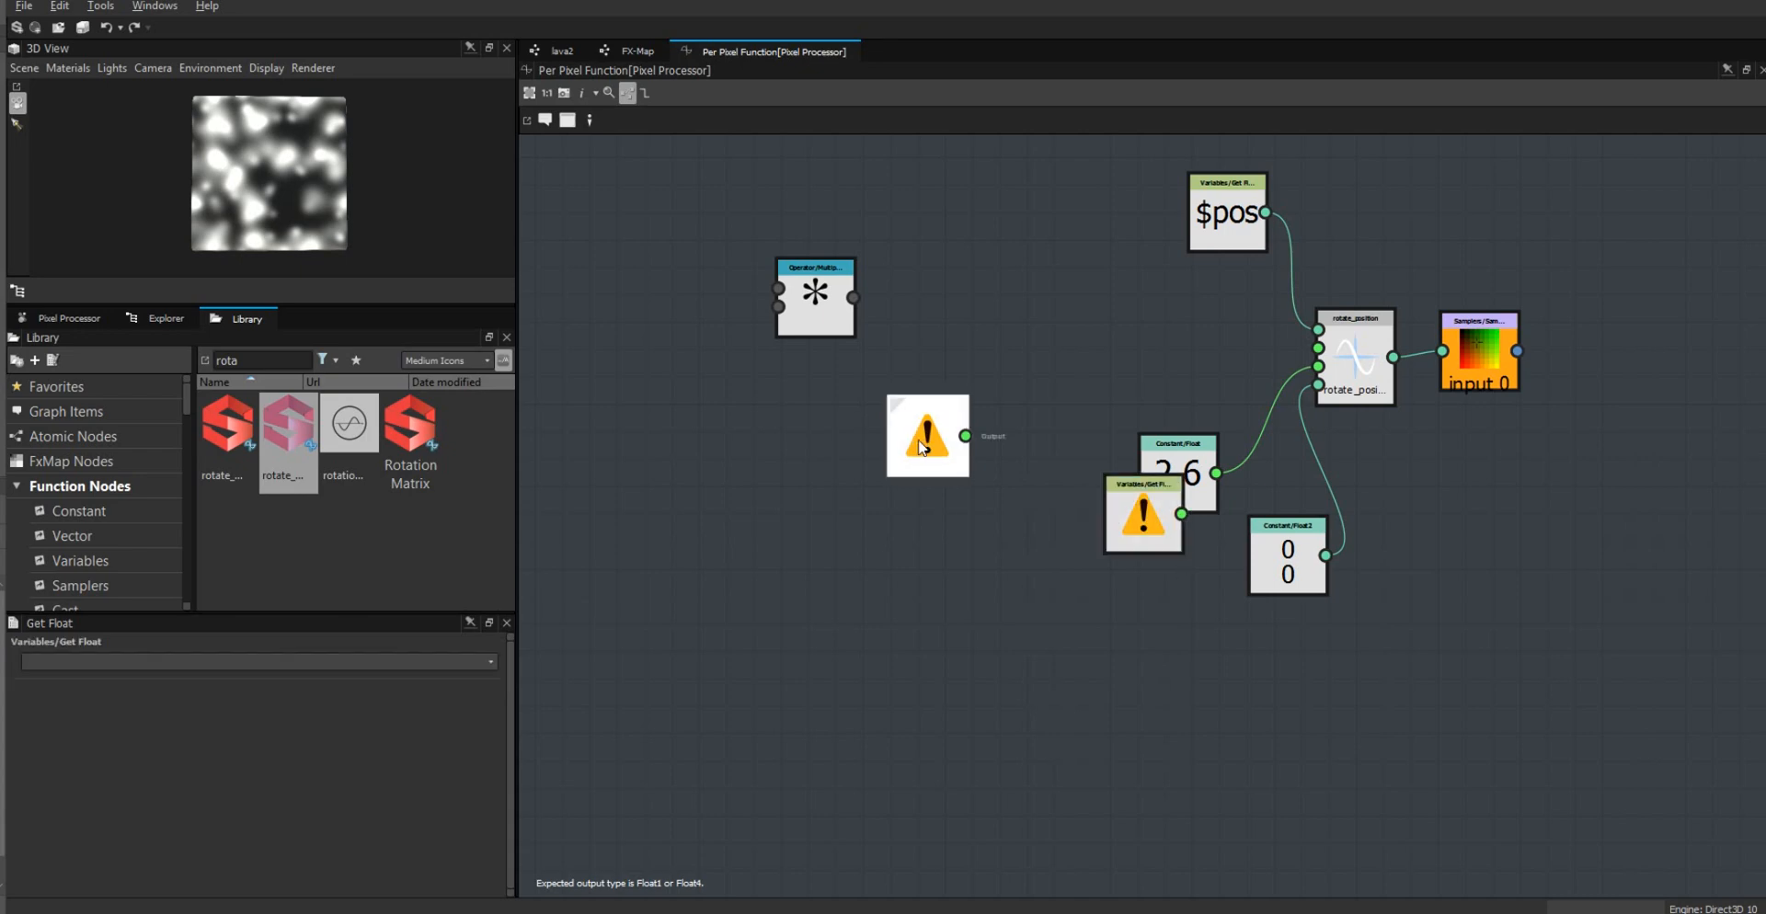
pyautogui.click(490, 662)
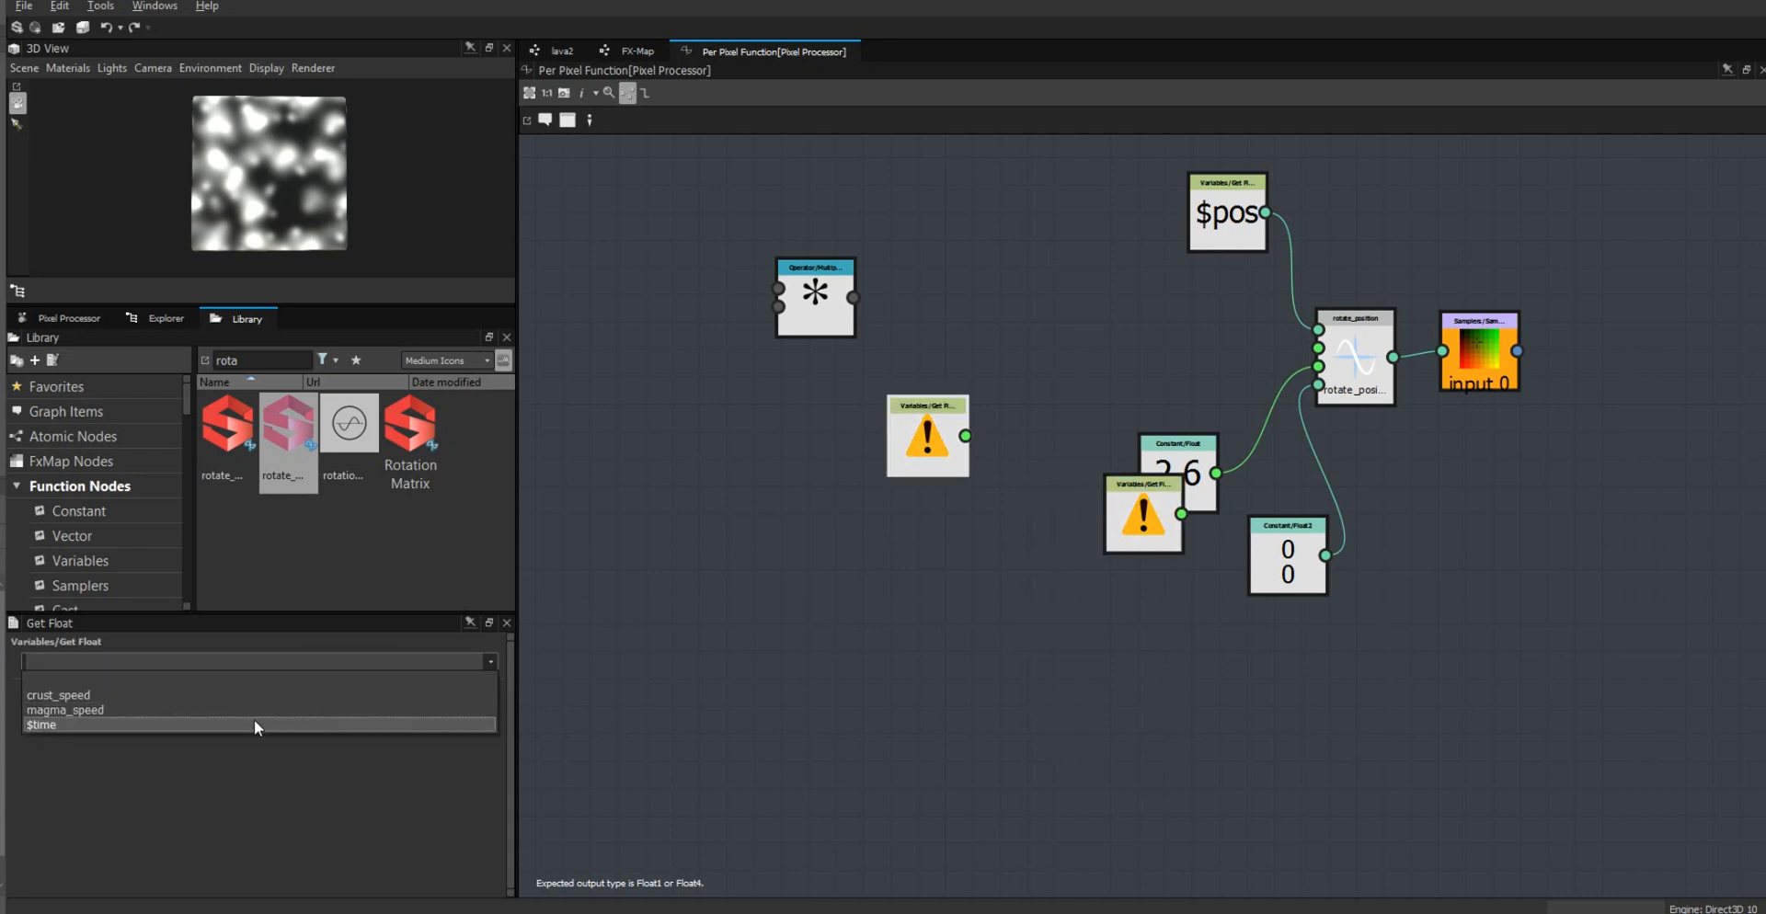
pyautogui.click(253, 724)
pyautogui.moveTo(927, 440); pyautogui.dragTo(658, 395)
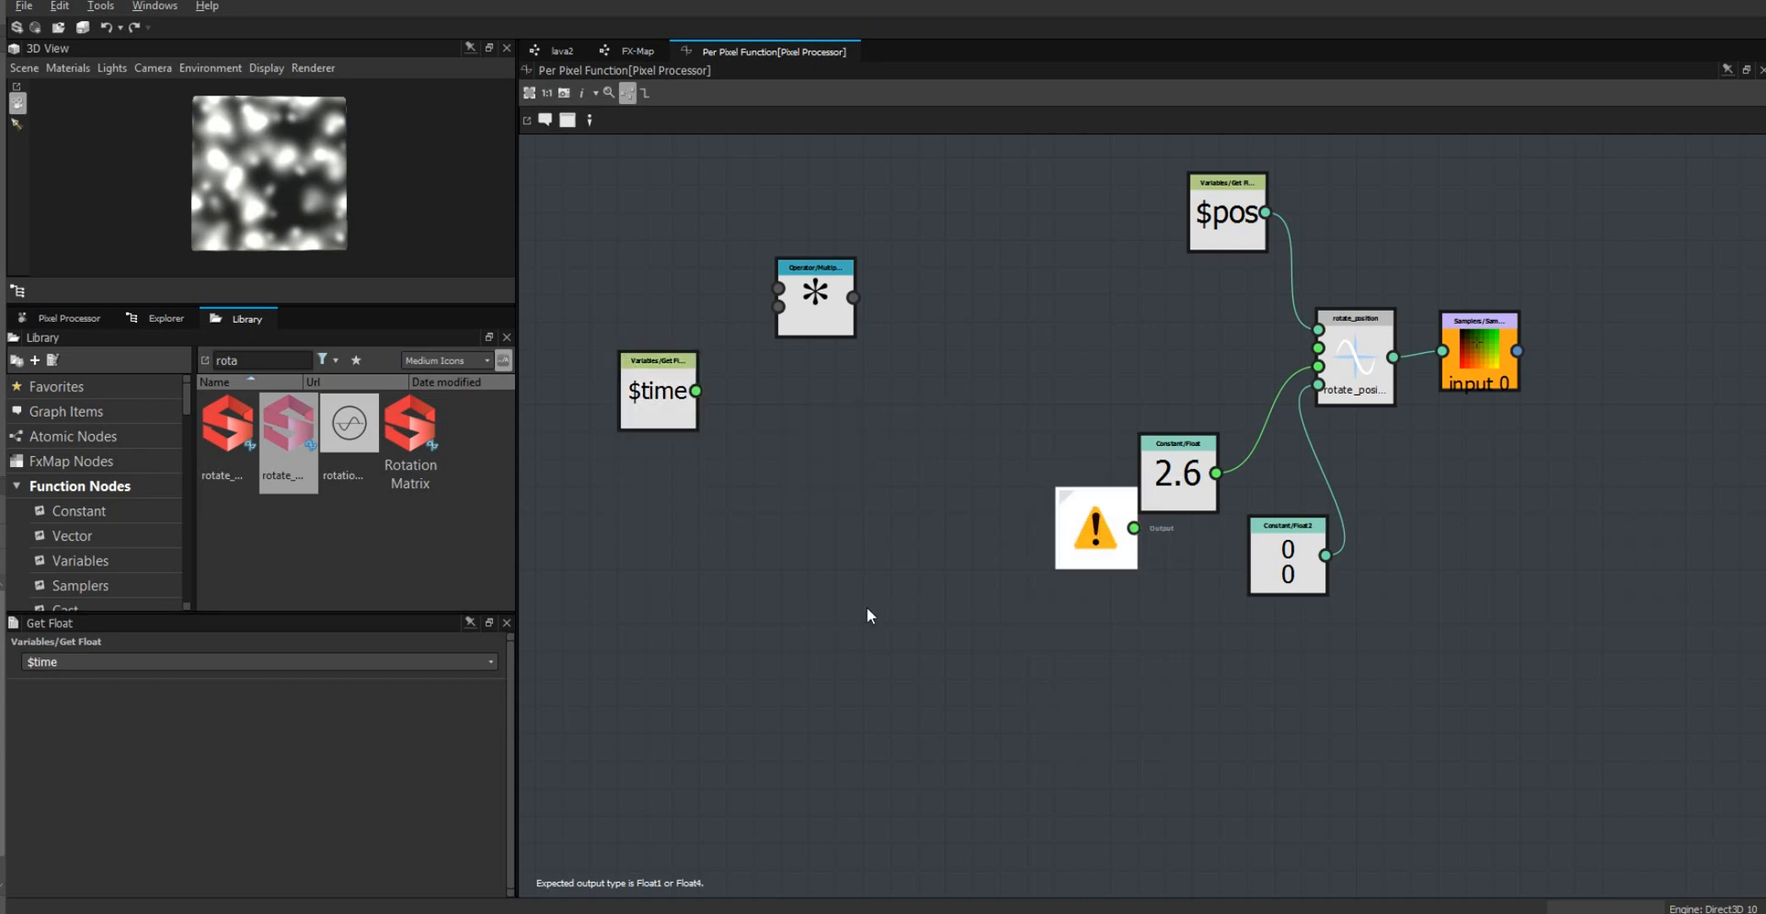
# Step: Set the duplicated Get Float node to magma_speed and place it below the $time node
pyautogui.moveTo(1112, 544); pyautogui.dragTo(812, 572)
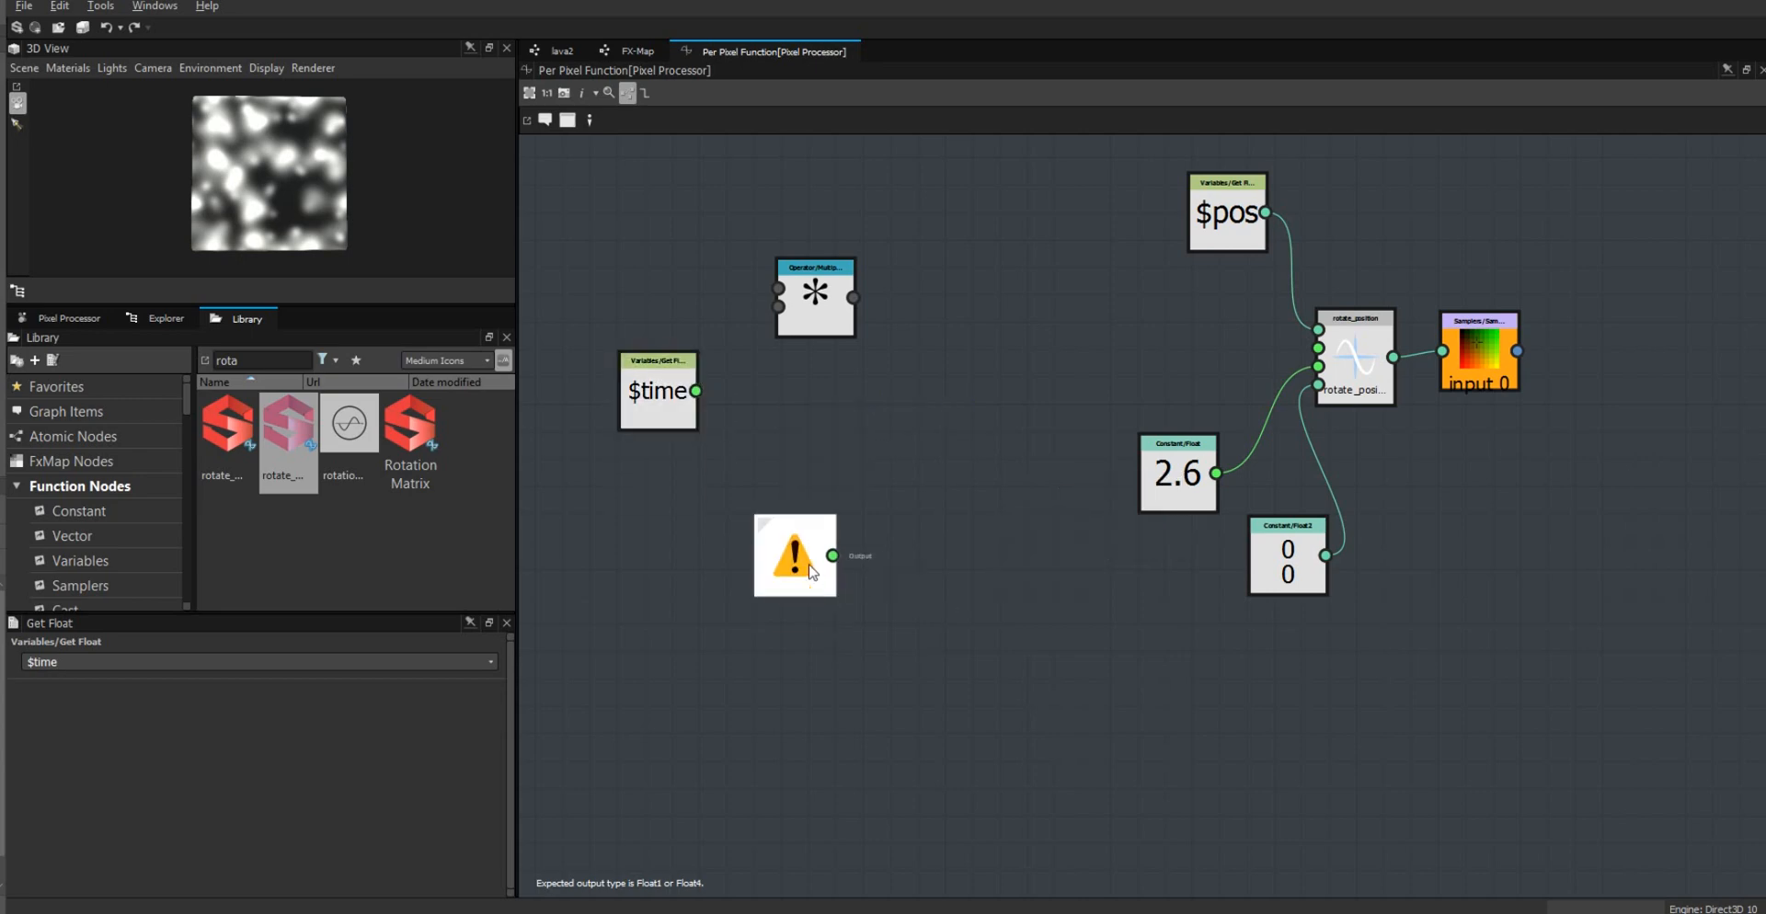
pyautogui.click(489, 661)
pyautogui.click(410, 711)
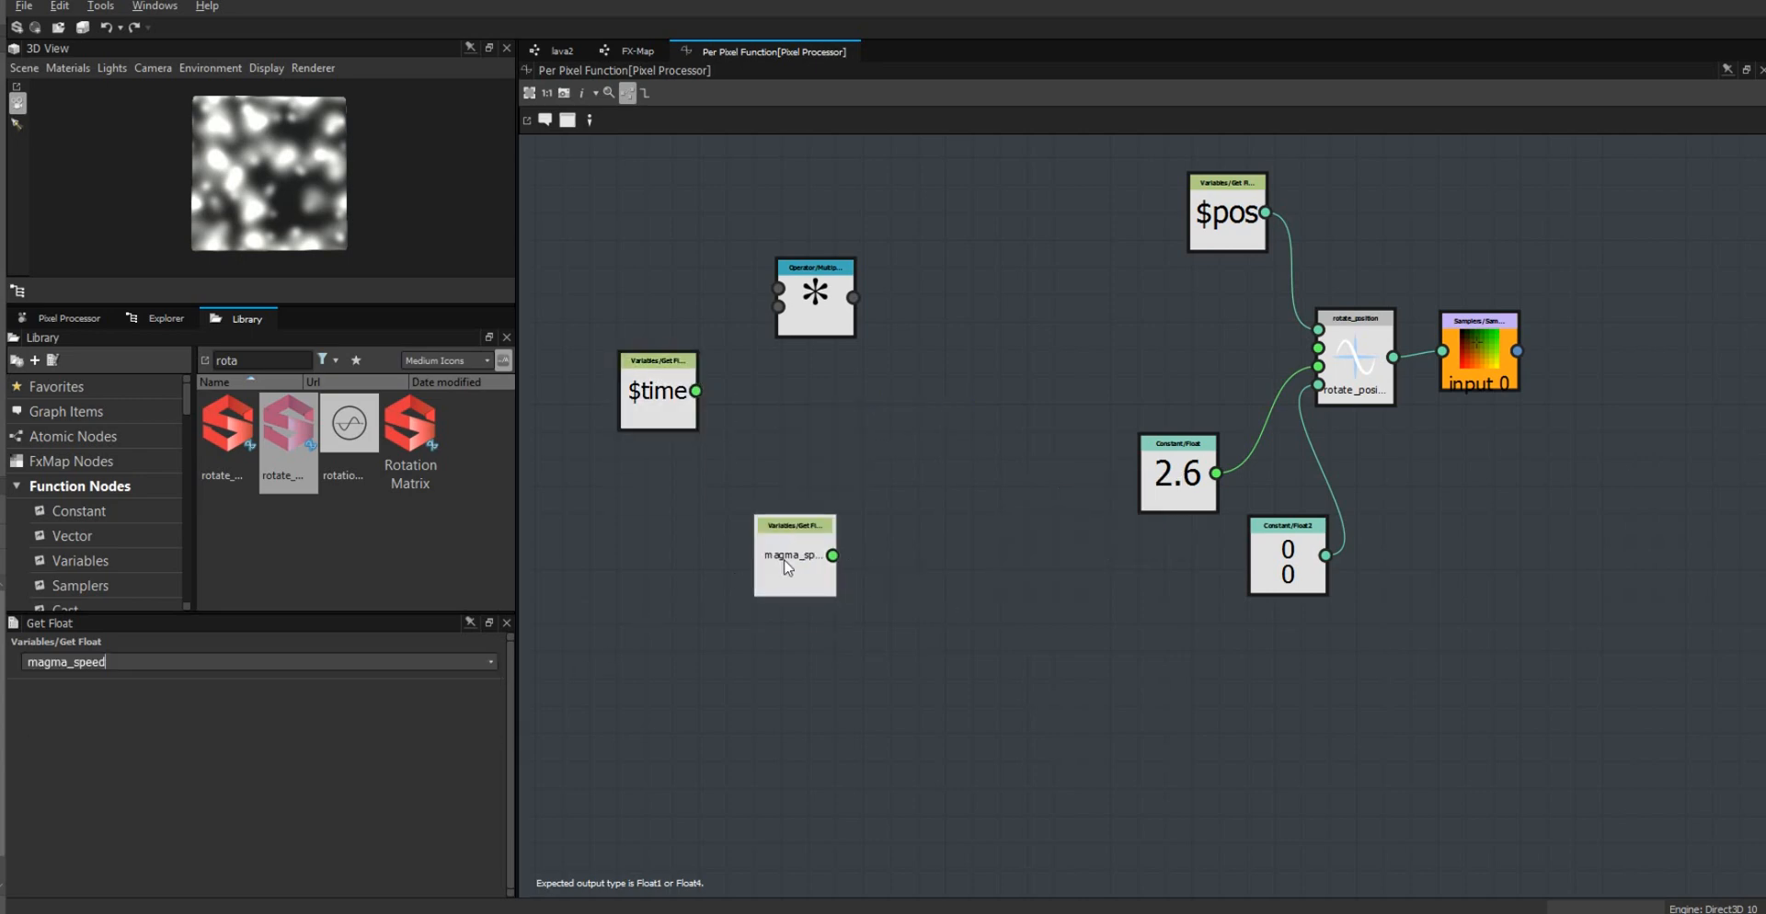
pyautogui.moveTo(811, 568); pyautogui.dragTo(676, 596)
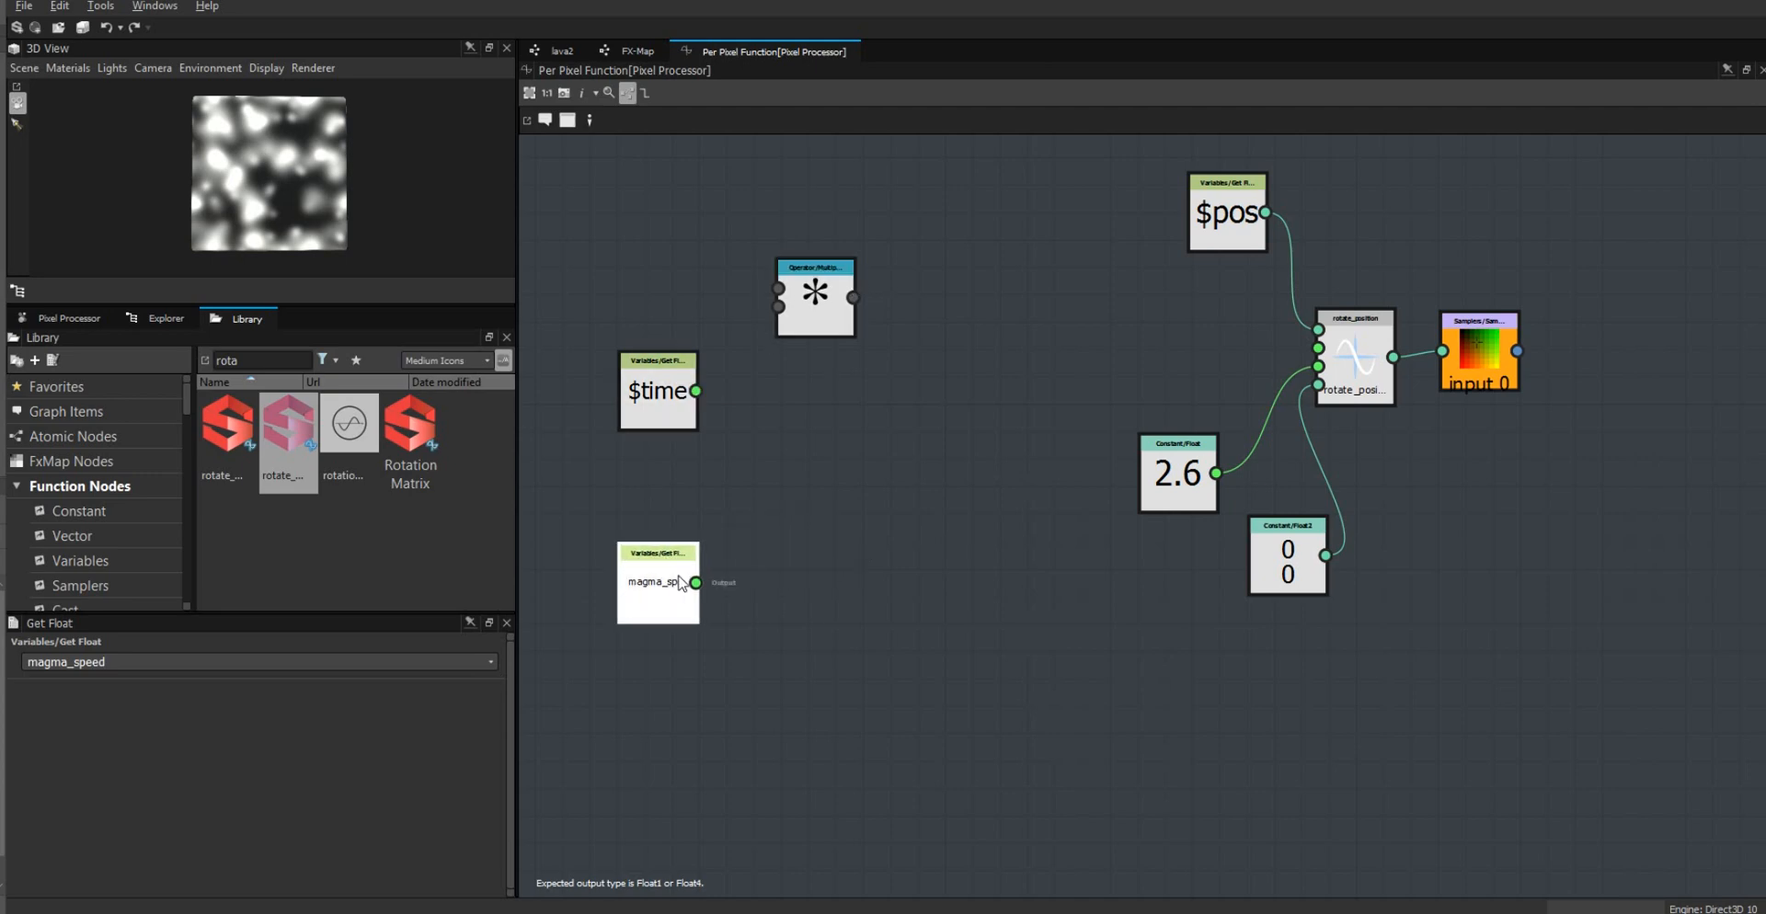
pyautogui.rightClick(803, 600)
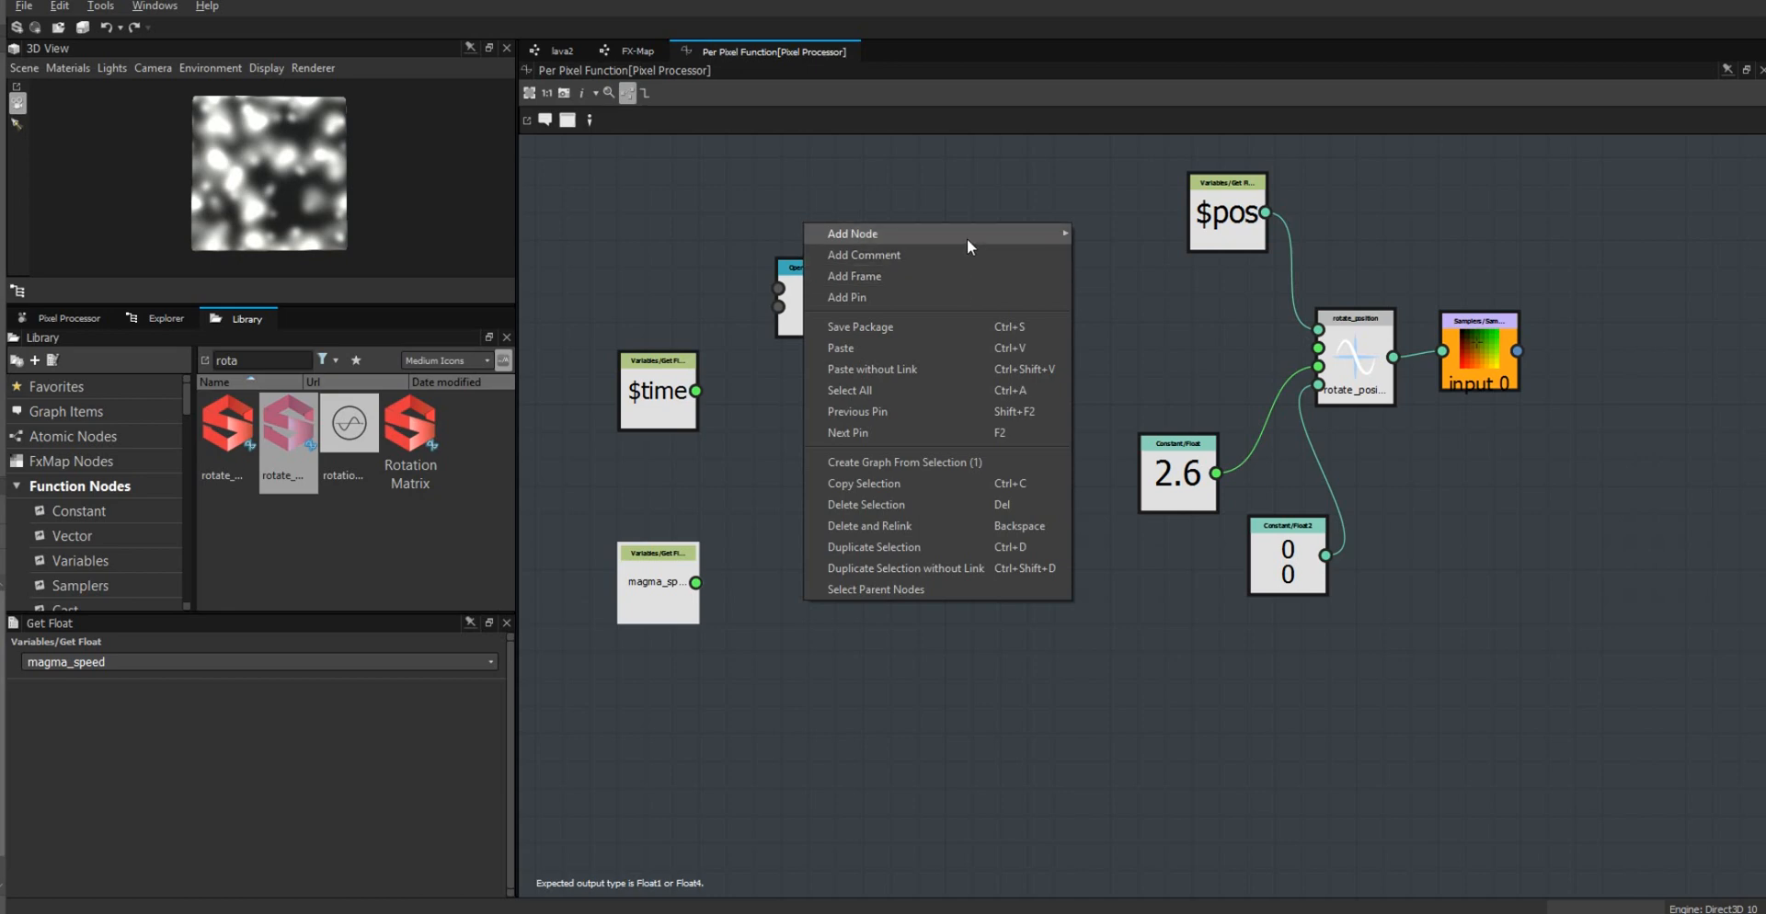
pyautogui.moveTo(969, 237)
pyautogui.click(793, 482)
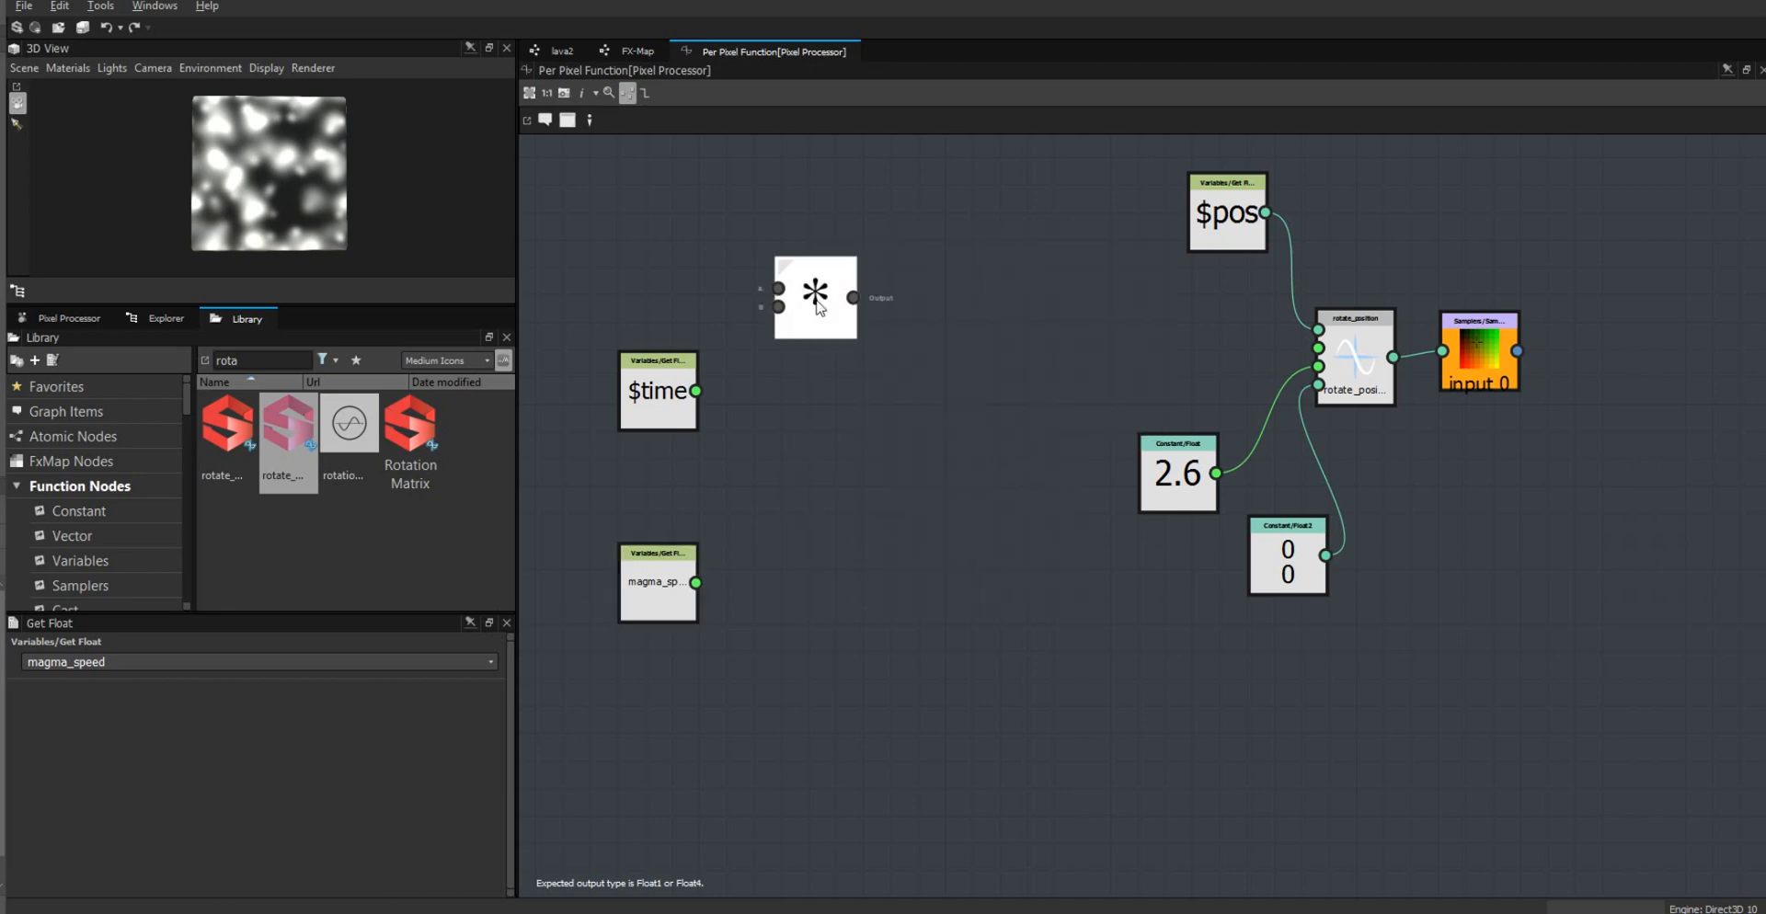
# Step: Make a copy of the Multiplication node and place it beside the magma_speed node
pyautogui.click(817, 303)
pyautogui.hotkey('ctrl', 'c')
pyautogui.hotkey('ctrl', 'v')
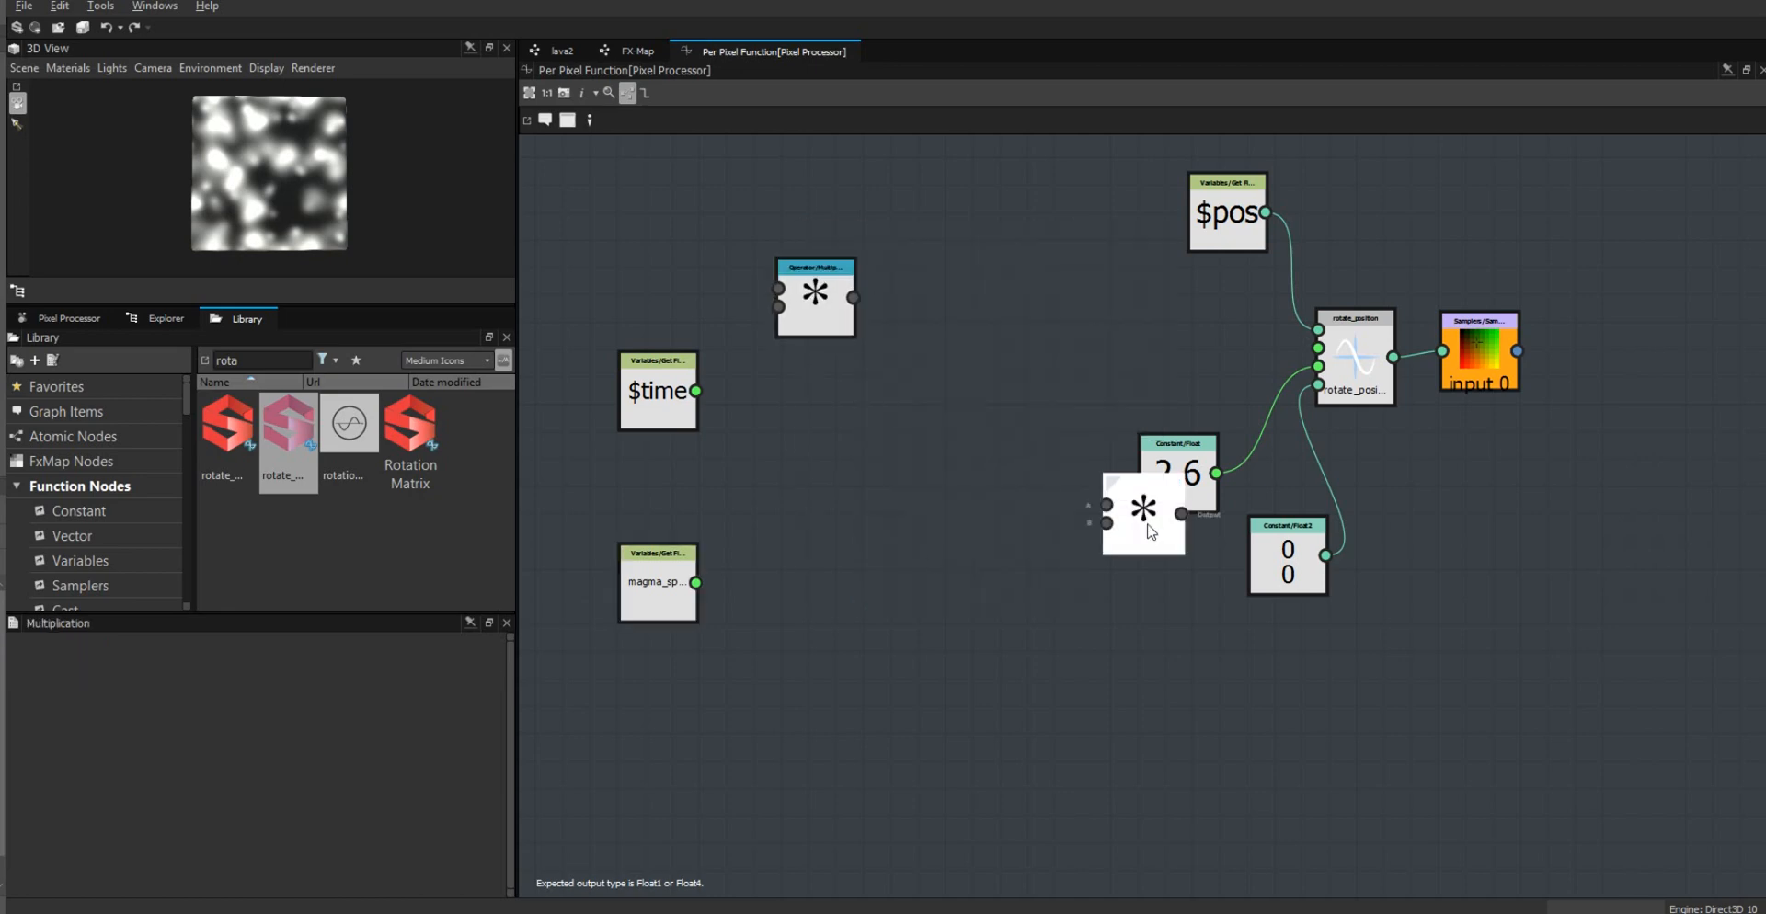
pyautogui.moveTo(1147, 523); pyautogui.dragTo(813, 635)
# Step: Add a Float constant near the copied Multiplication node and set its value to 0.01
pyautogui.rightClick(924, 505)
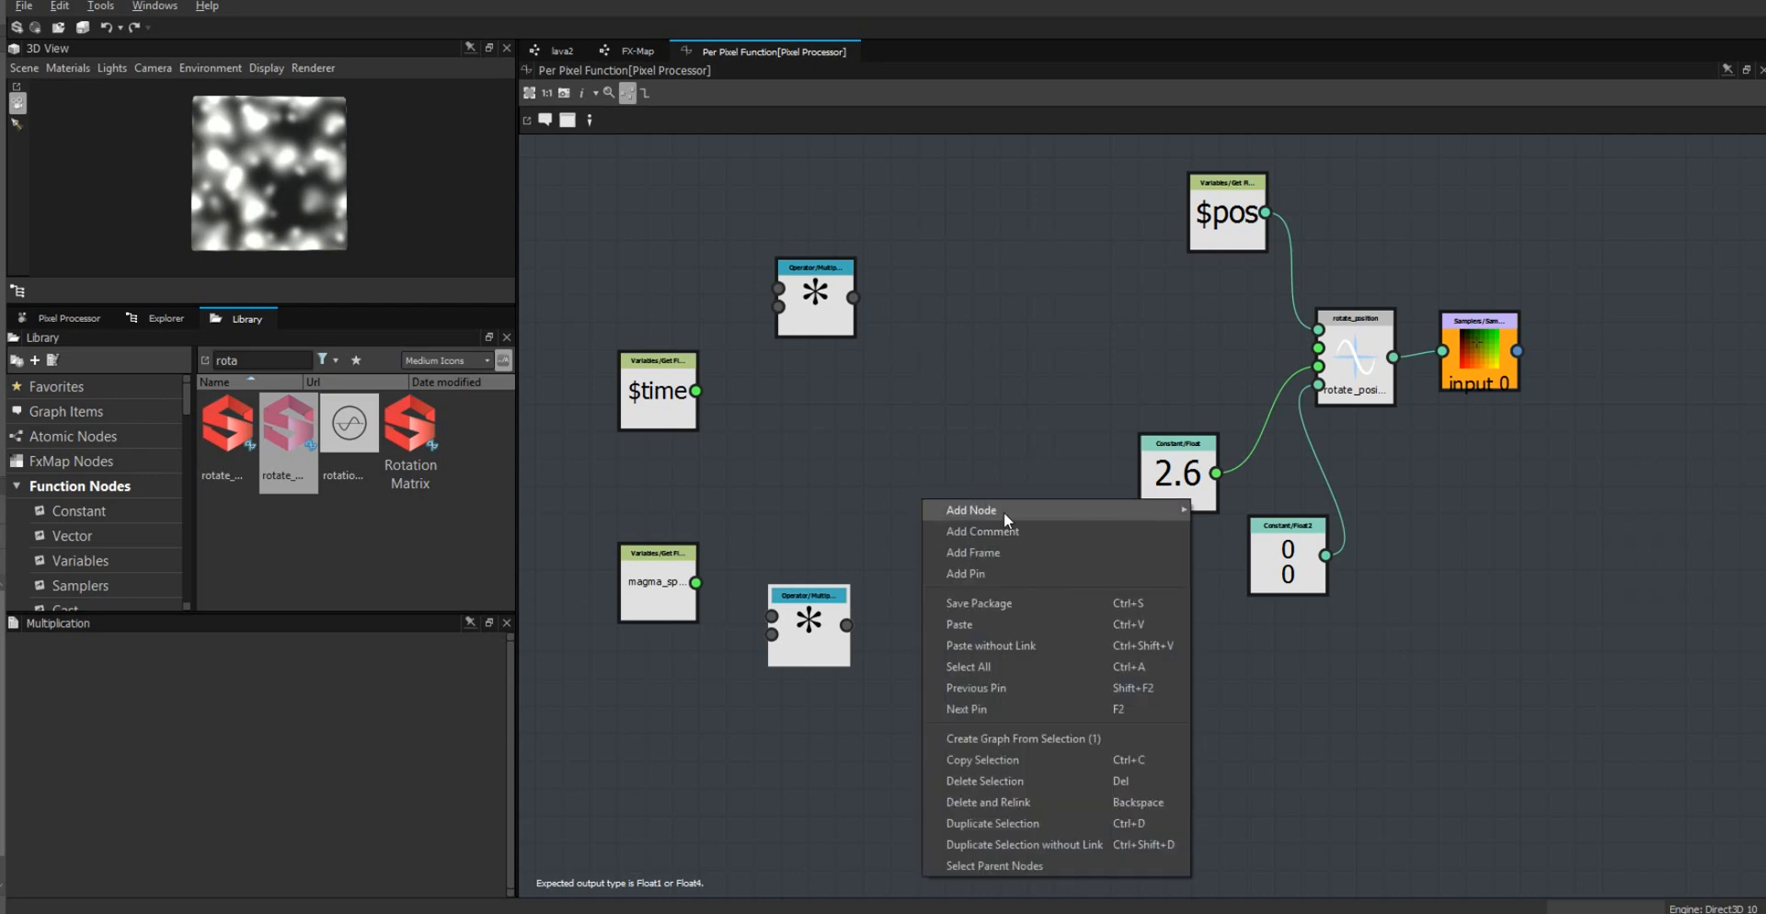
pyautogui.moveTo(1063, 508)
pyautogui.moveTo(1234, 510)
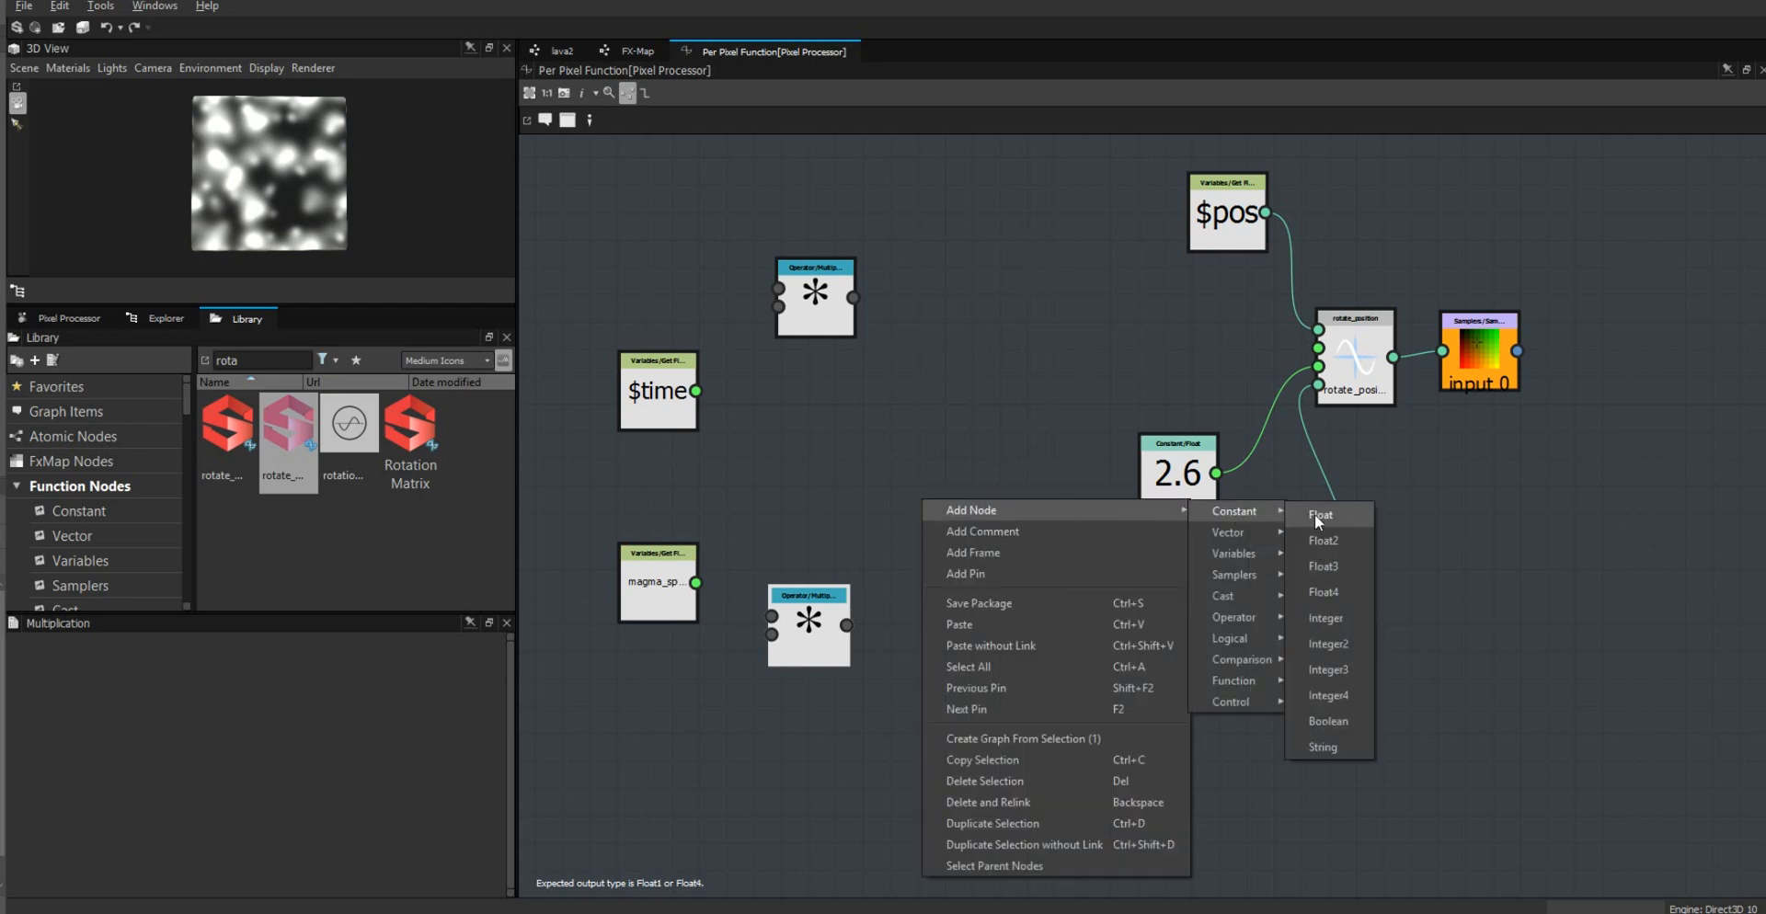
pyautogui.click(1315, 515)
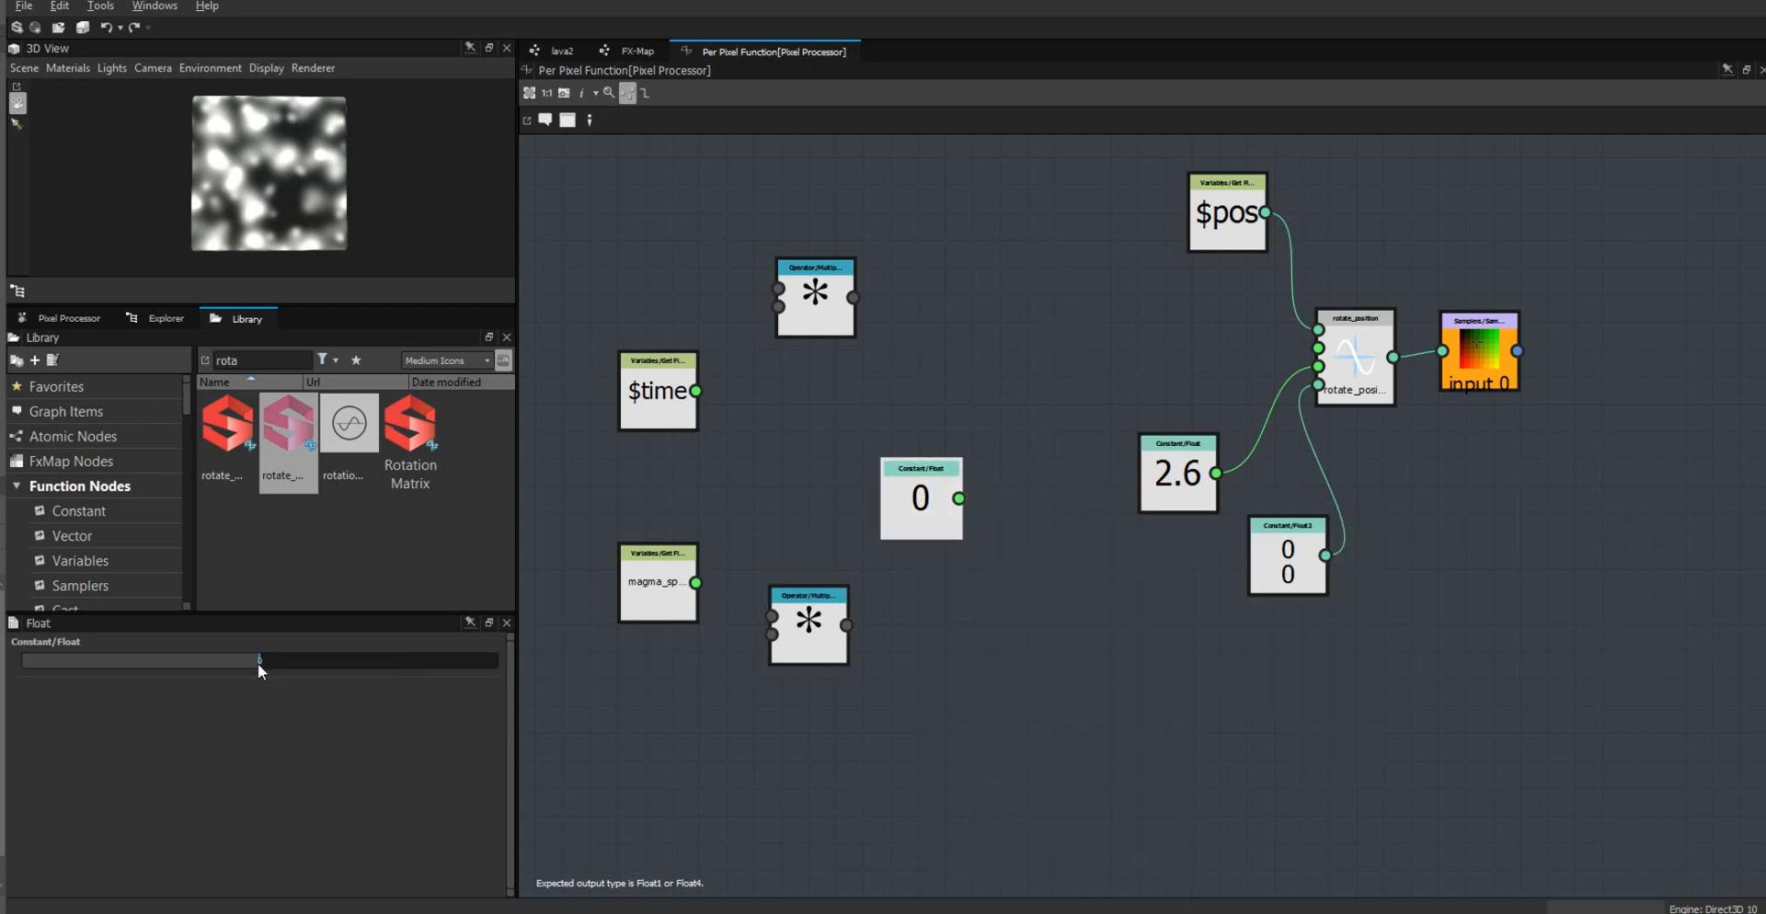
pyautogui.doubleClick(258, 661)
pyautogui.write('.01')
pyautogui.press('Return')
# Step: Connect magma_speed and the 0.01 constant to the lower Multiplication, and align $time with the upper Multiplication
pyautogui.moveTo(788, 630); pyautogui.dragTo(757, 698)
pyautogui.moveTo(962, 493); pyautogui.dragTo(697, 587)
pyautogui.moveTo(815, 303); pyautogui.dragTo(959, 481)
pyautogui.moveTo(675, 393); pyautogui.dragTo(773, 472)
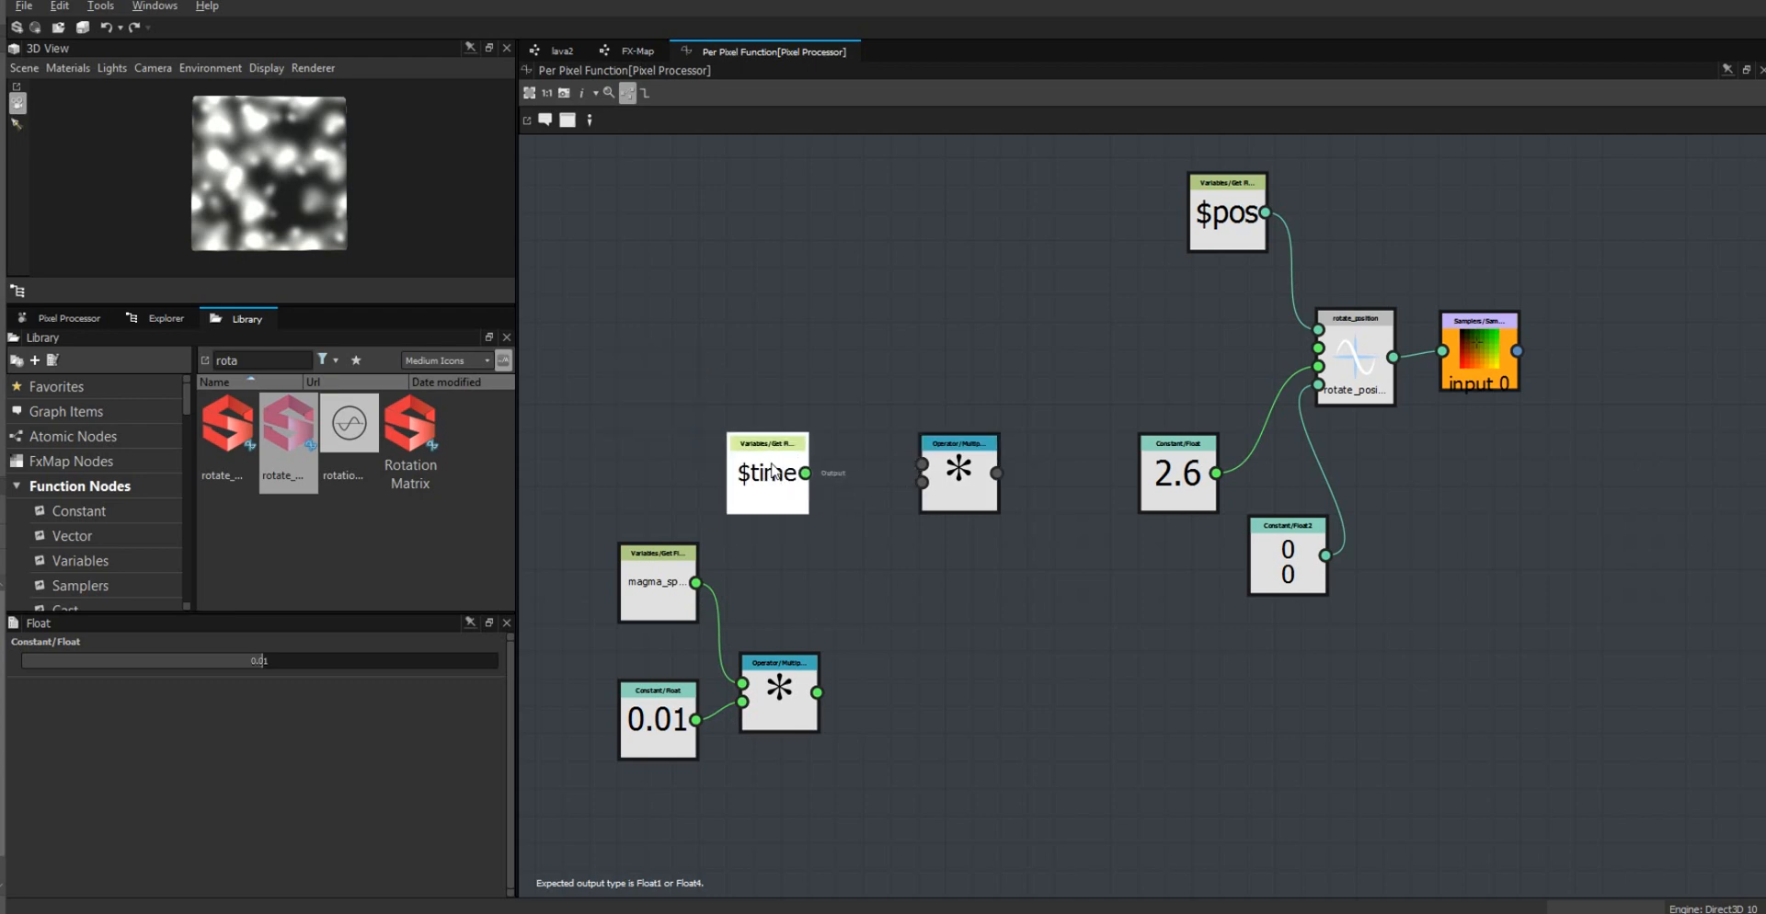
# Step: Connect $time and the lower Multiplication's output to the upper Multiplication, and feed its result into rotate_position's angle input
pyautogui.moveTo(916, 471); pyautogui.dragTo(921, 466)
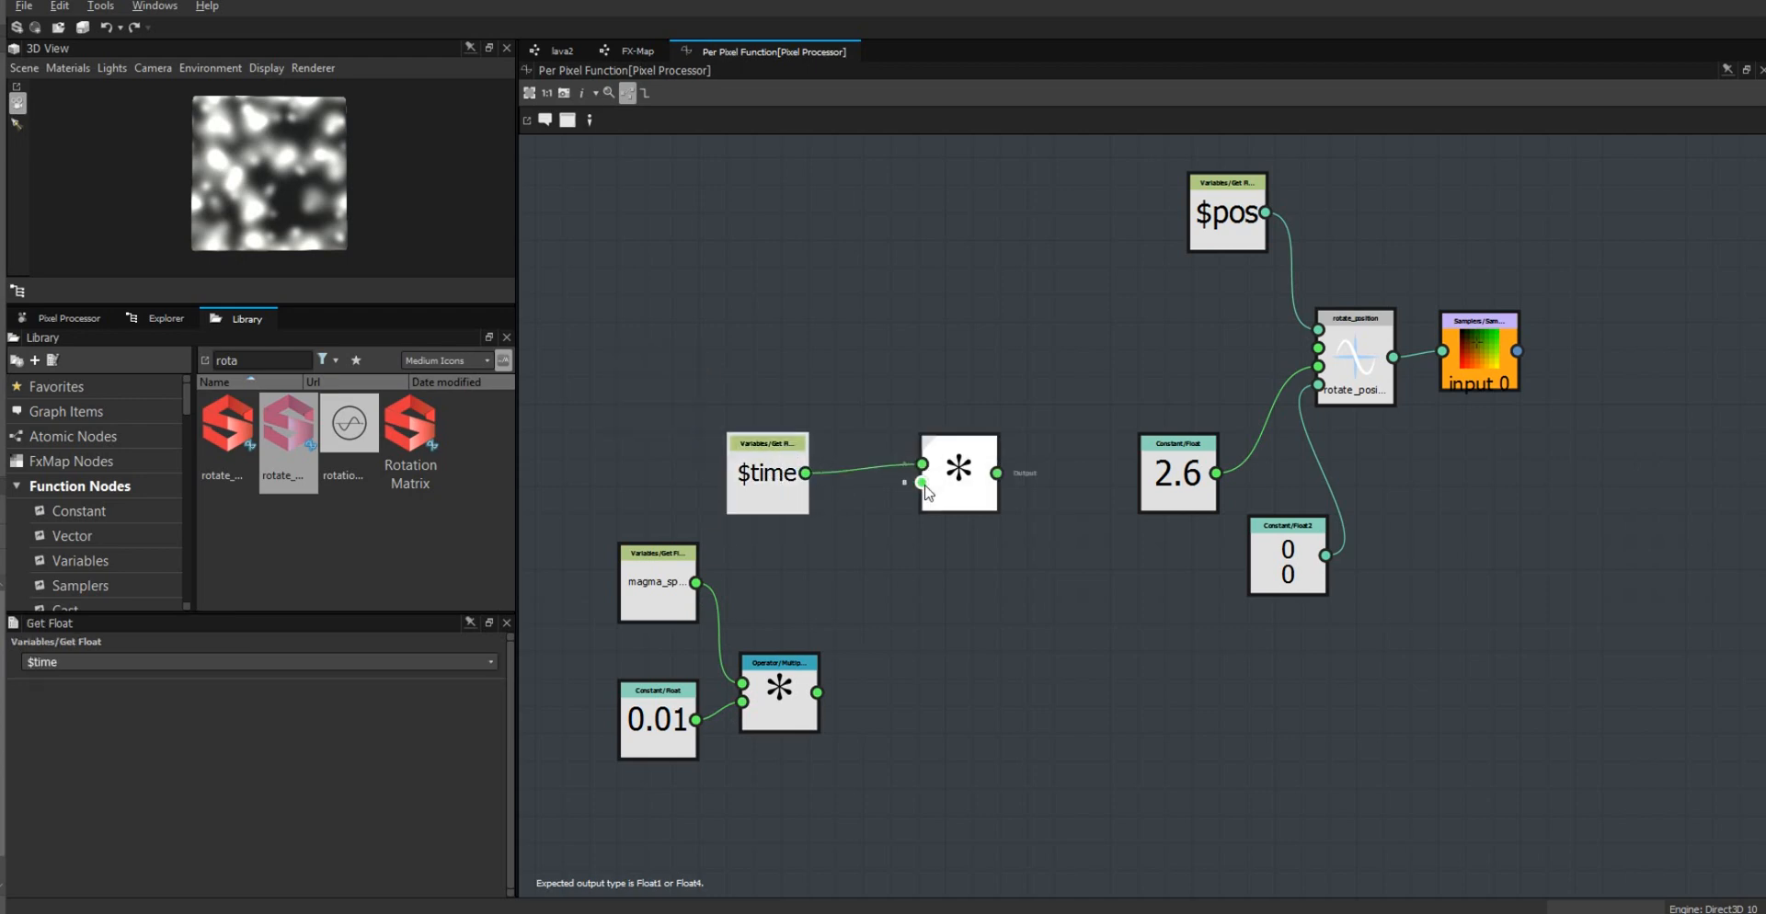
pyautogui.moveTo(803, 689); pyautogui.dragTo(817, 691)
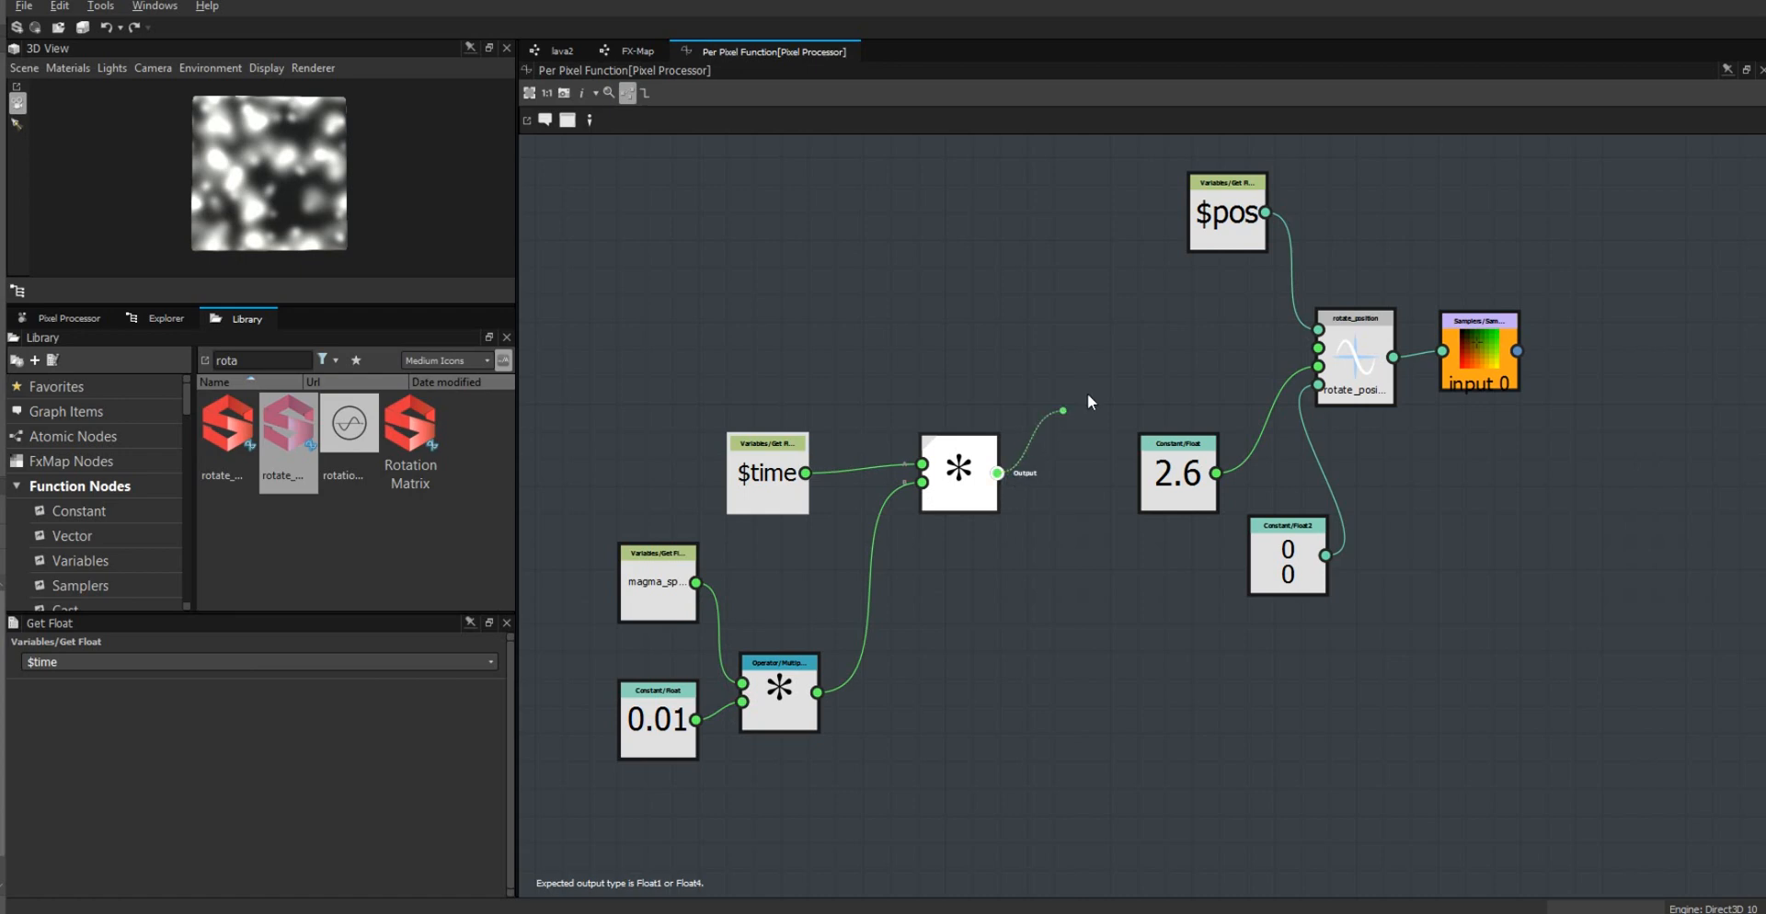
pyautogui.moveTo(1087, 402); pyautogui.dragTo(1318, 349)
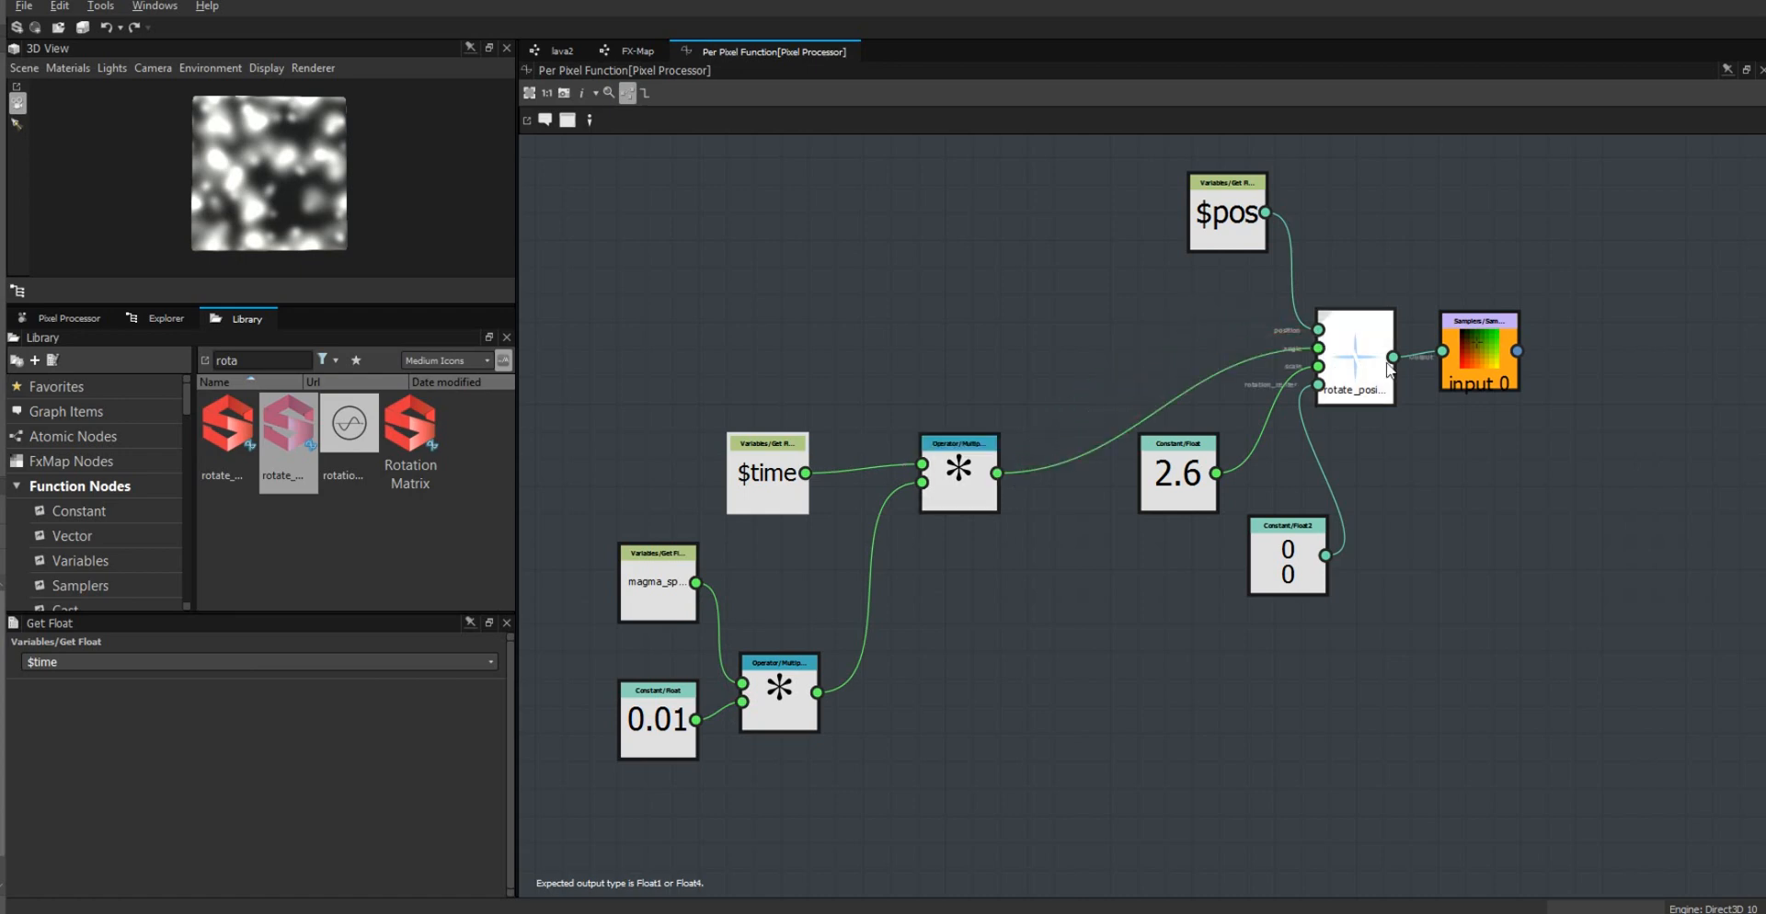
# Step: Return to the lava2 graph and reposition the Pixel Processor node beside the Blur node
pyautogui.click(564, 52)
pyautogui.moveTo(1349, 274); pyautogui.dragTo(1267, 246)
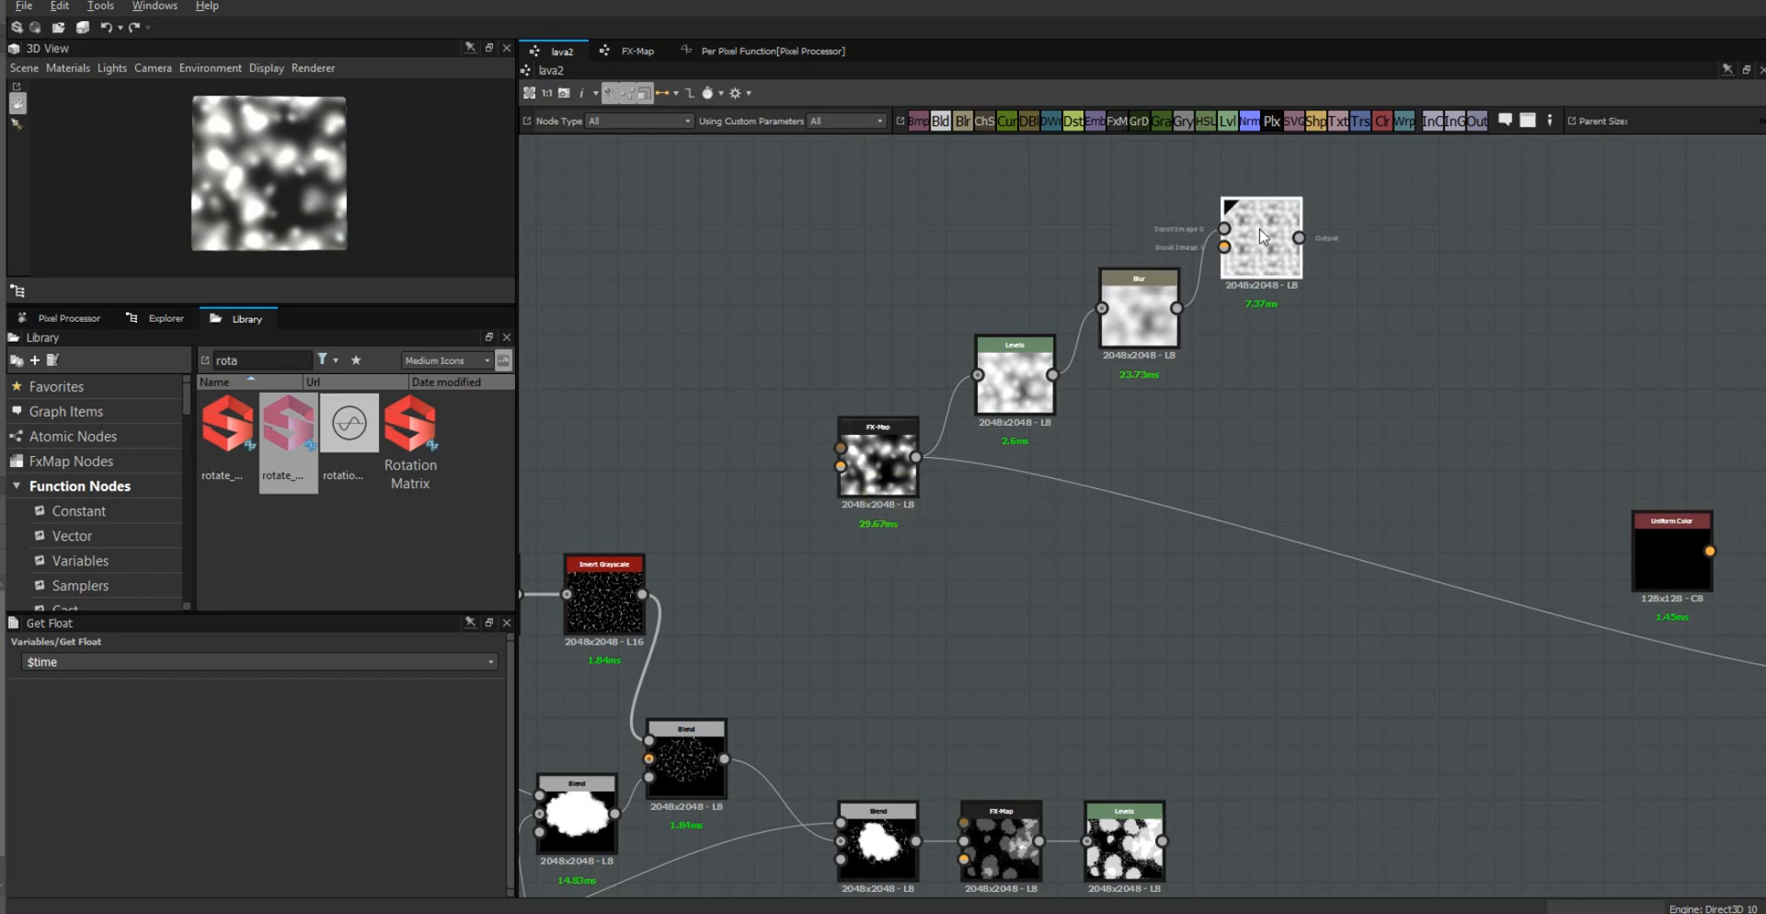
pyautogui.moveTo(1285, 222); pyautogui.dragTo(1297, 209)
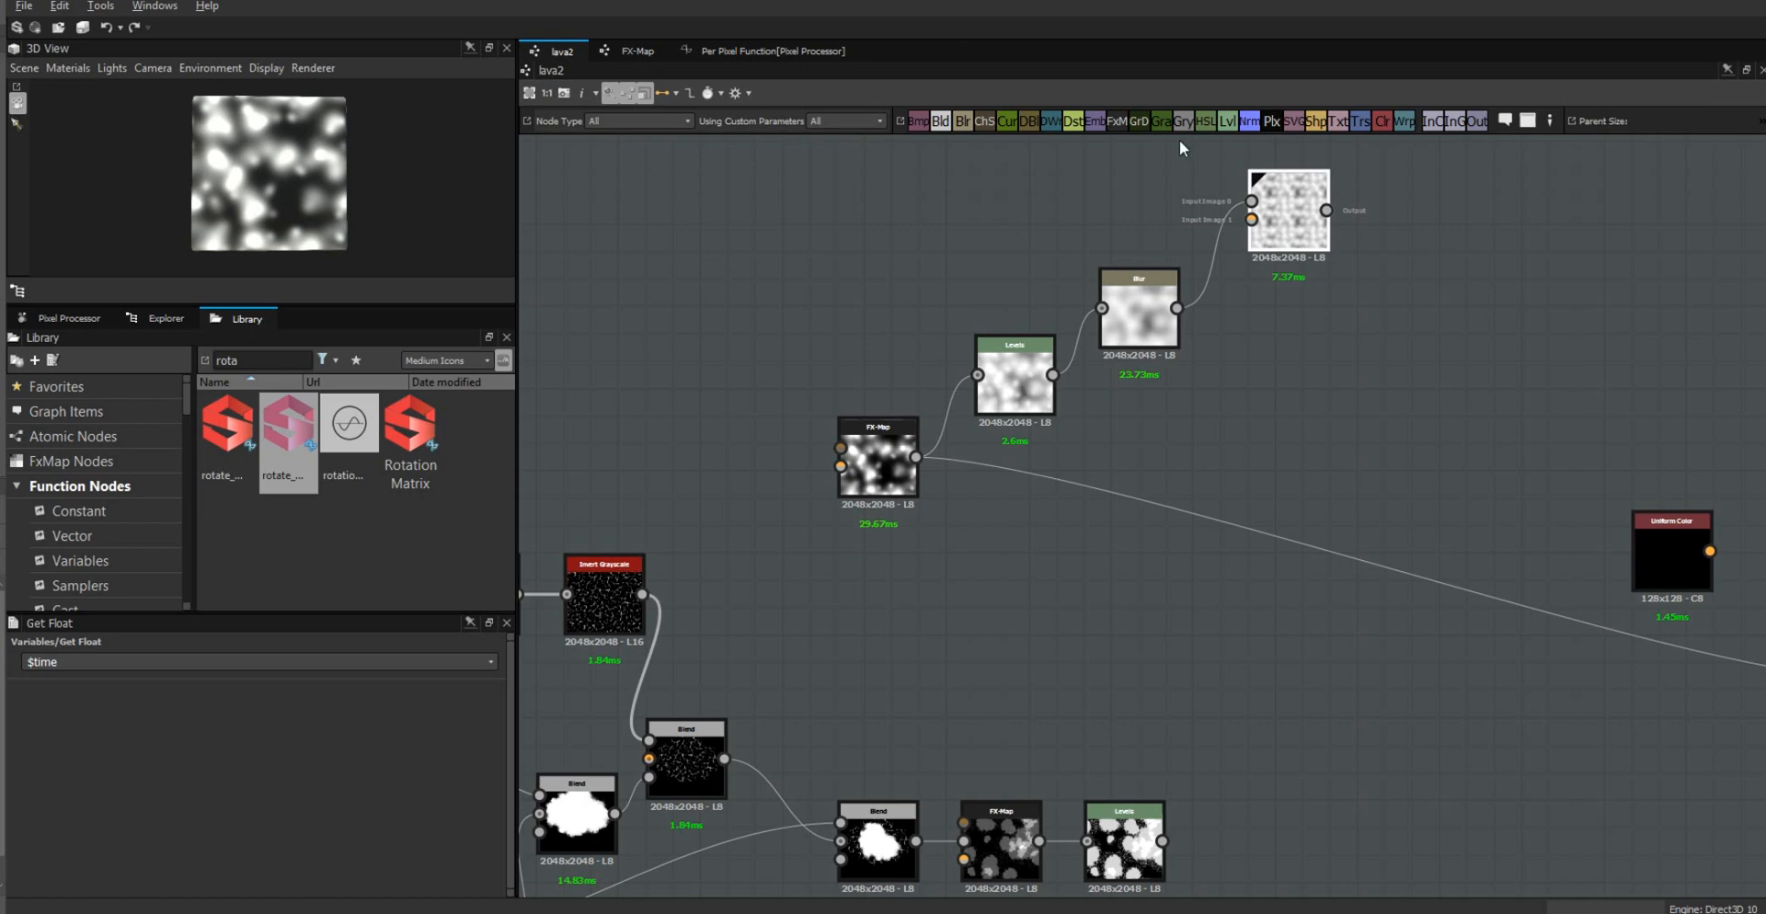
pyautogui.click(768, 50)
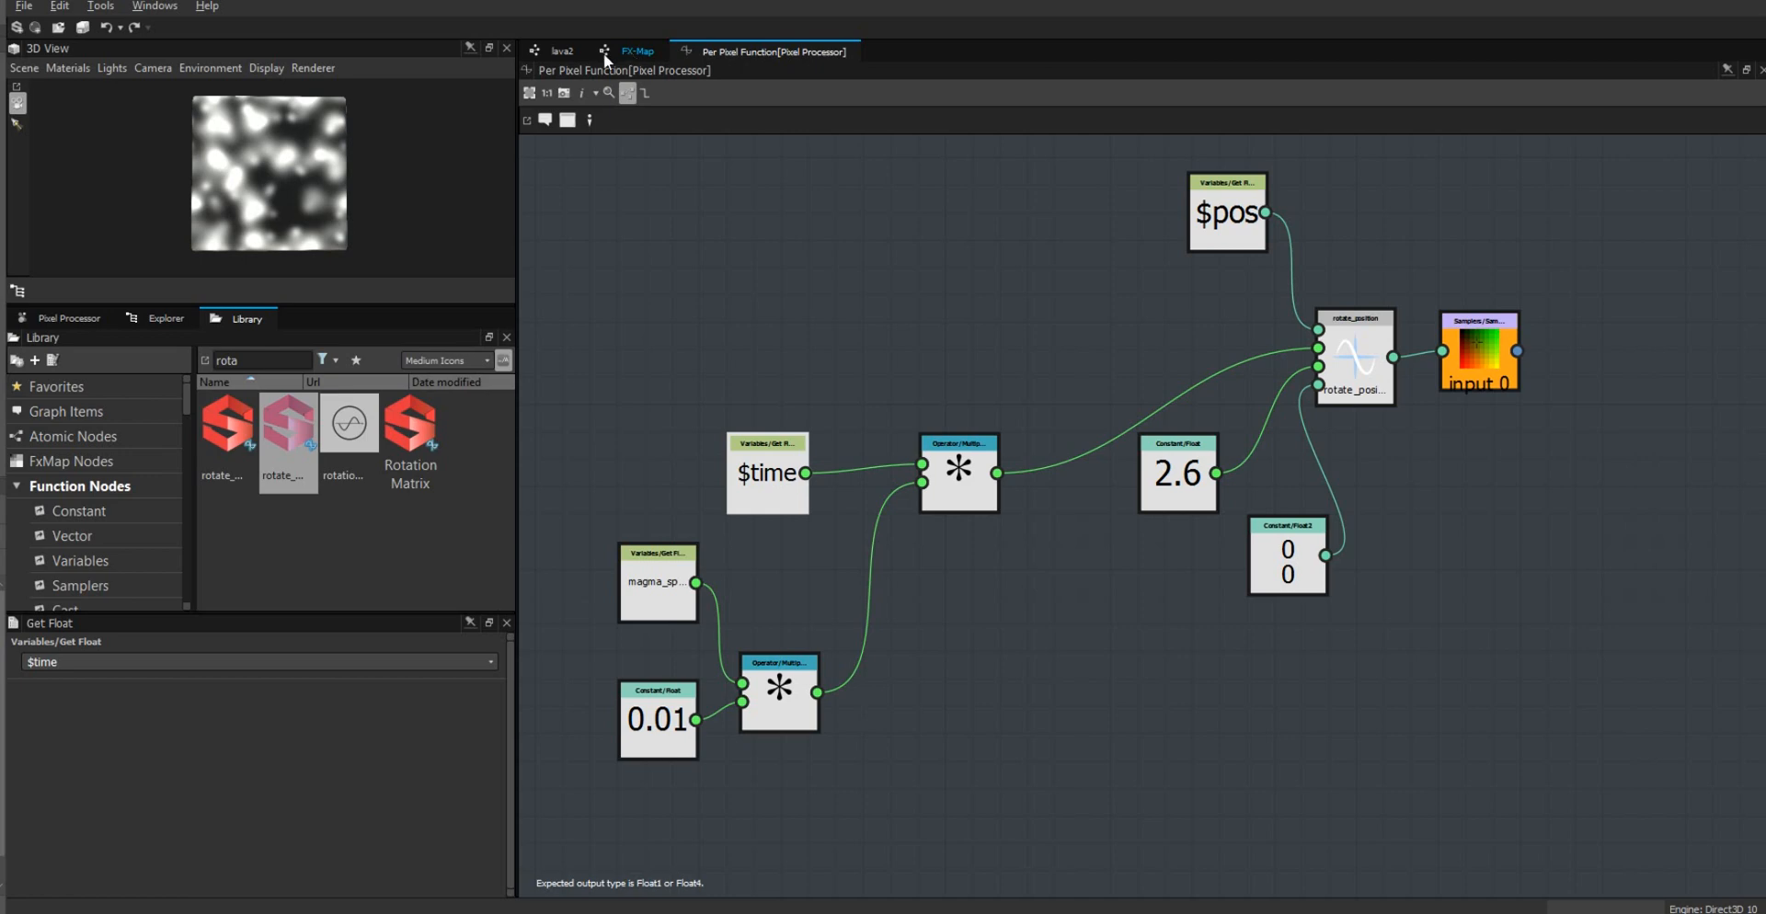
pyautogui.click(561, 52)
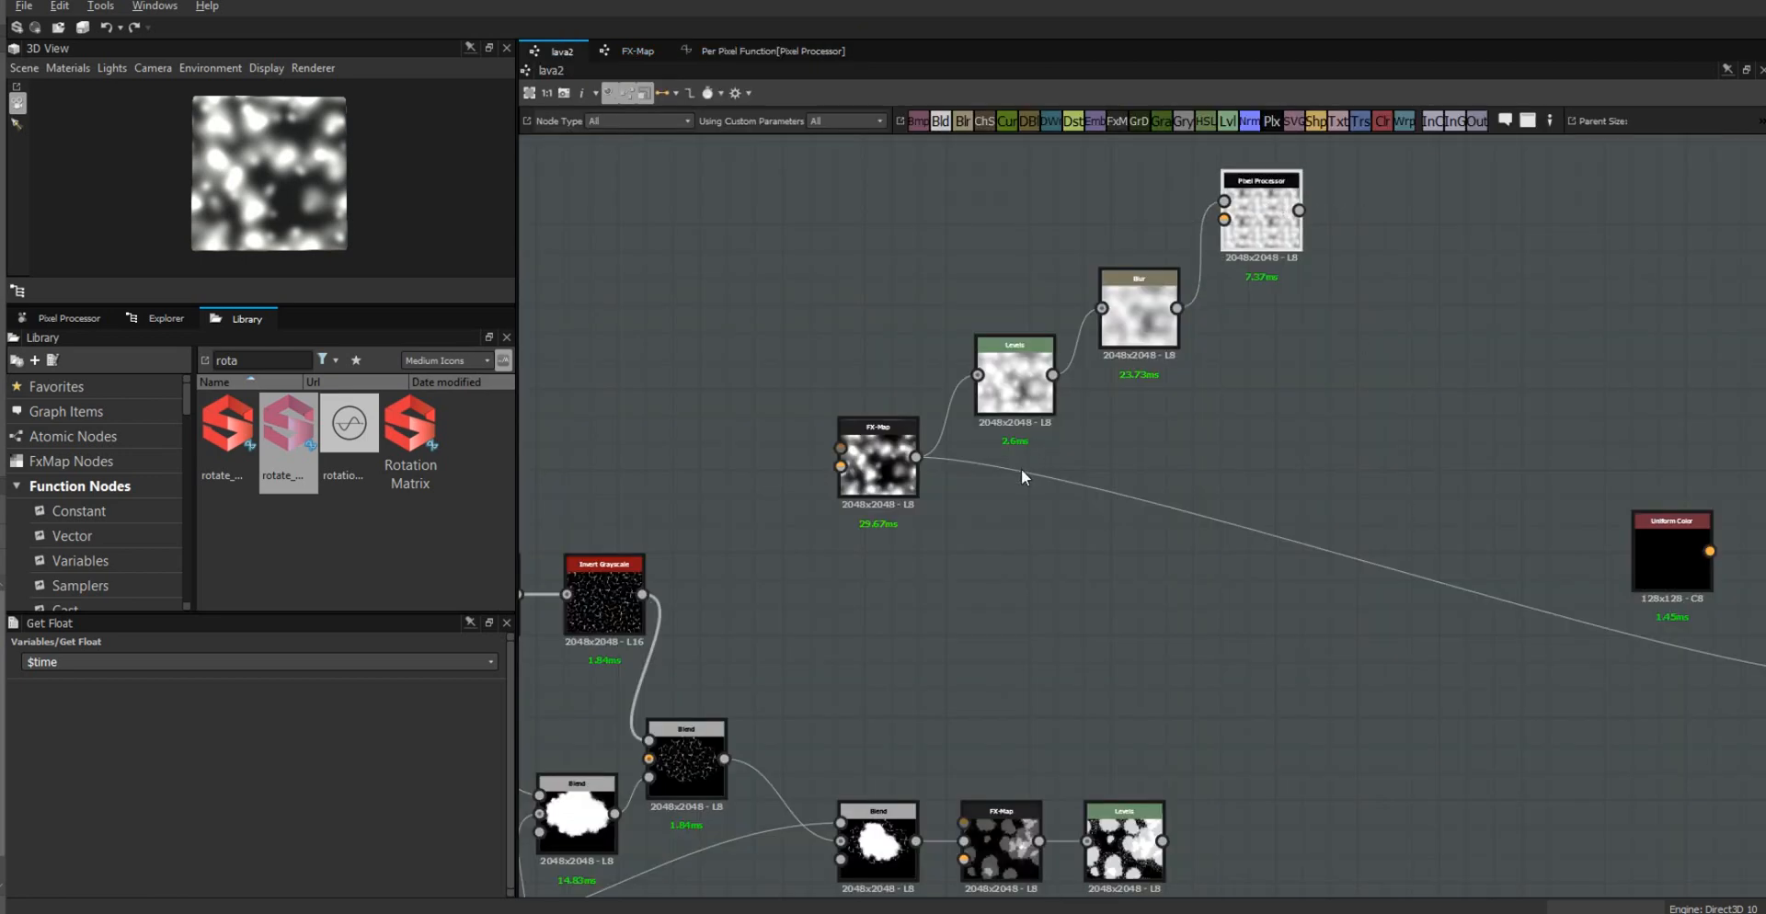
pyautogui.scroll(-3, 1023, 467)
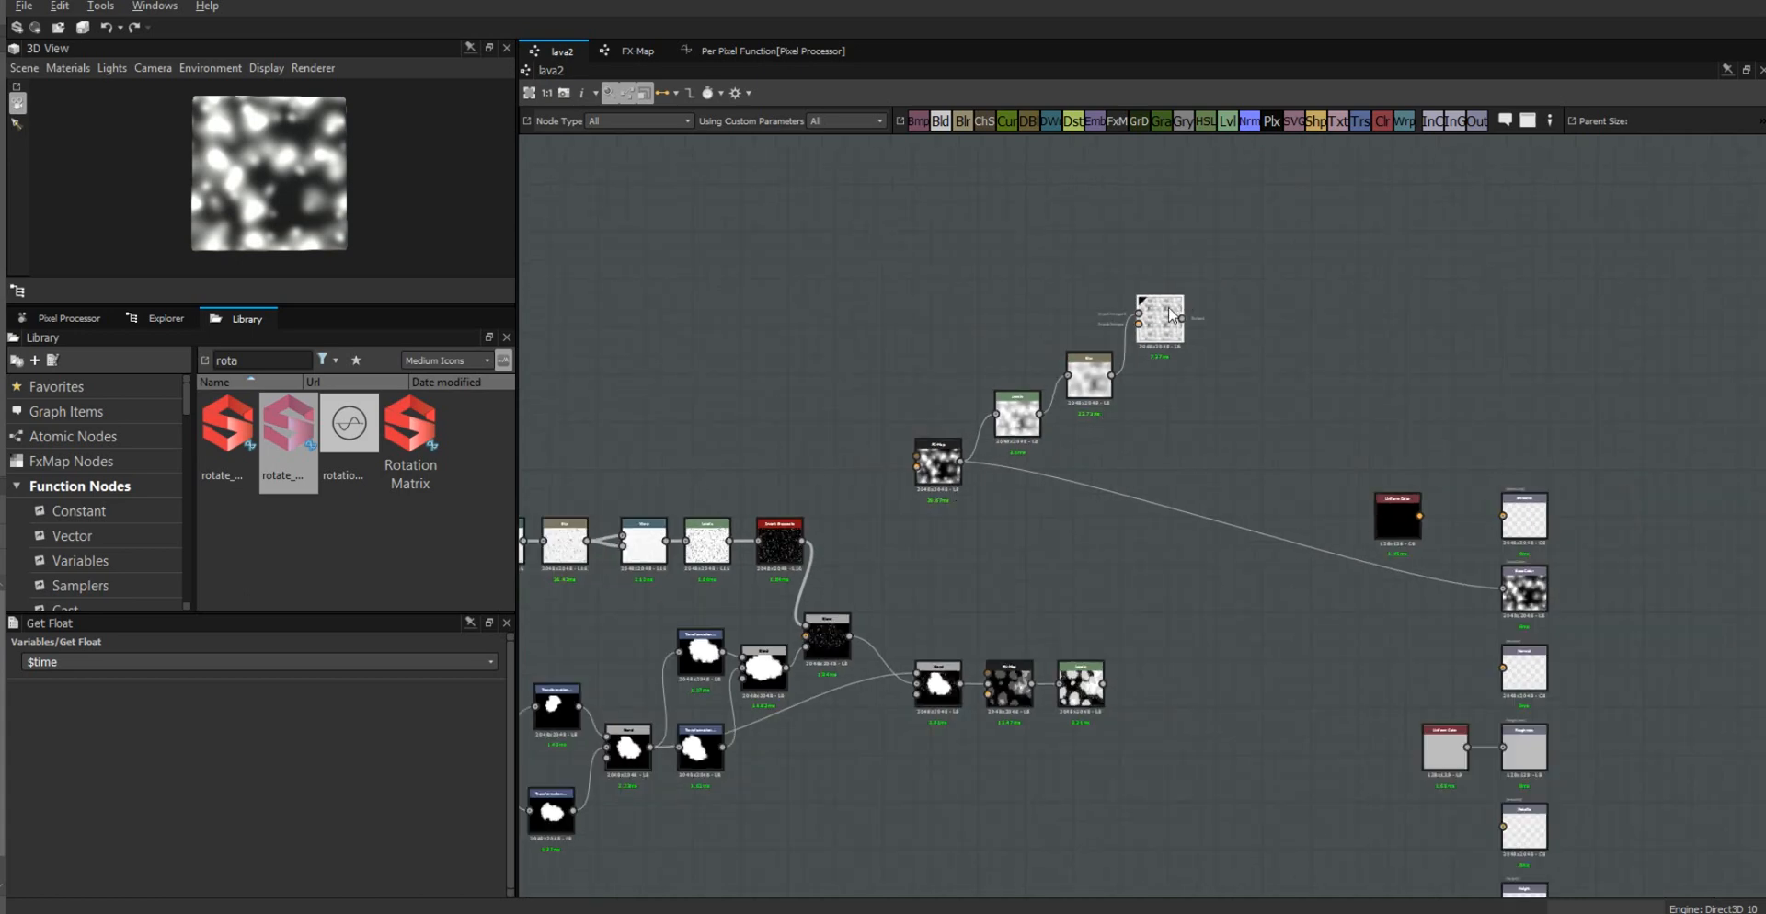
pyautogui.moveTo(1172, 315); pyautogui.dragTo(1147, 310)
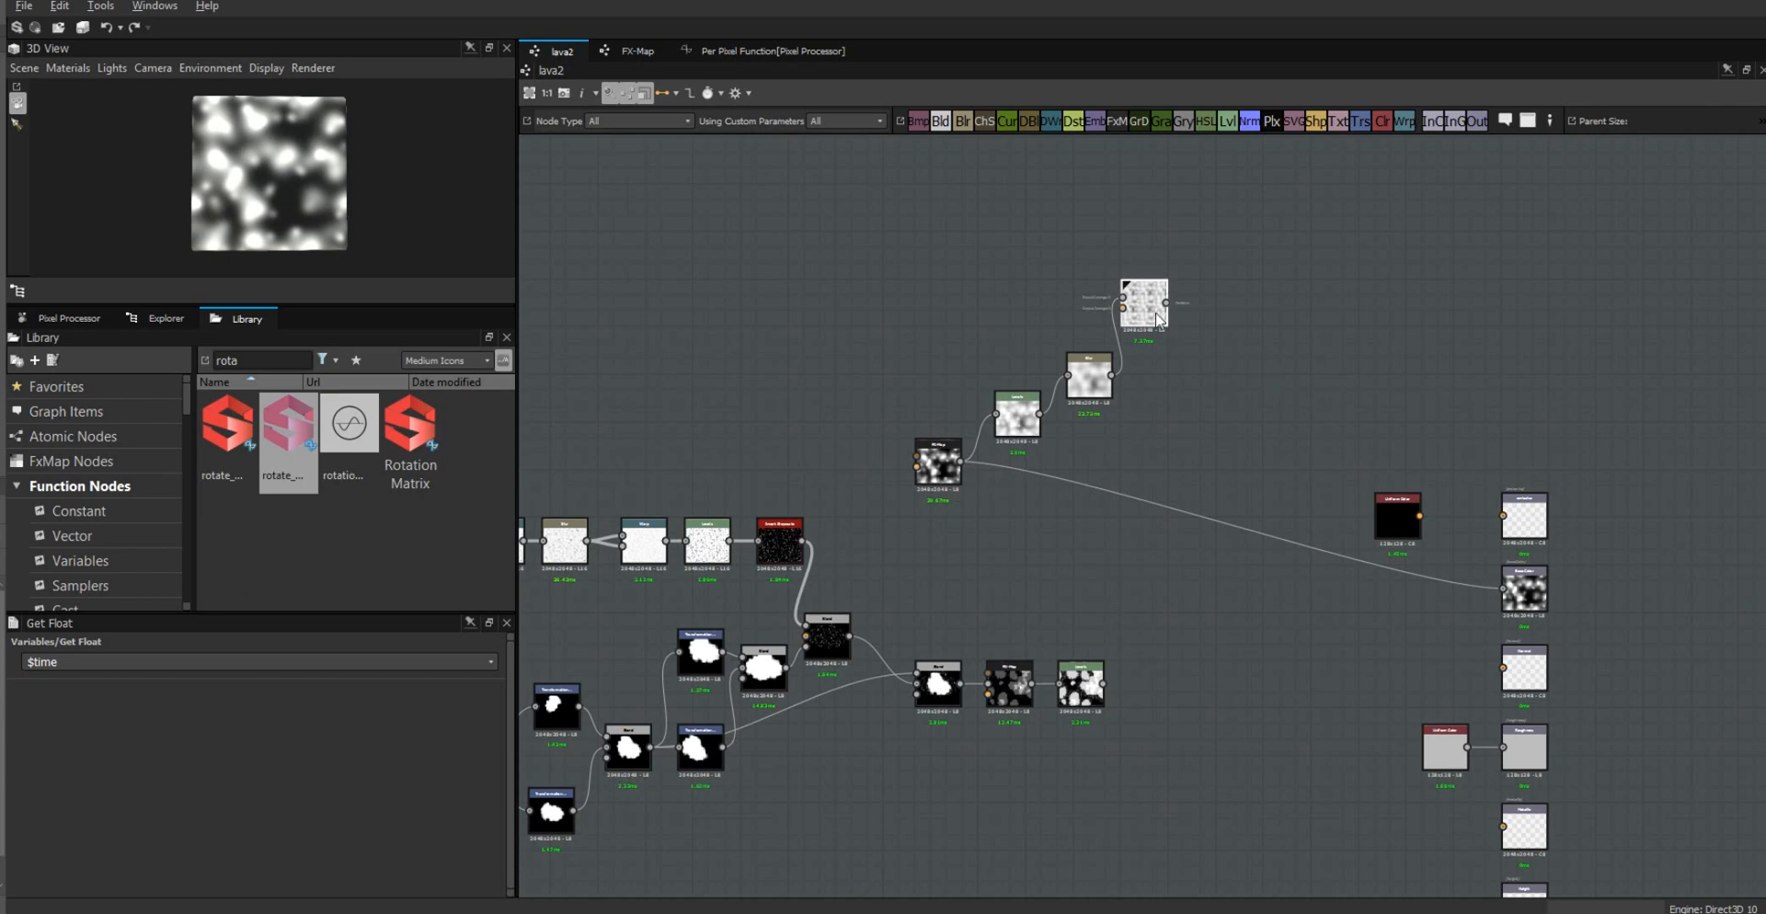
pyautogui.moveTo(1152, 300); pyautogui.dragTo(1184, 355)
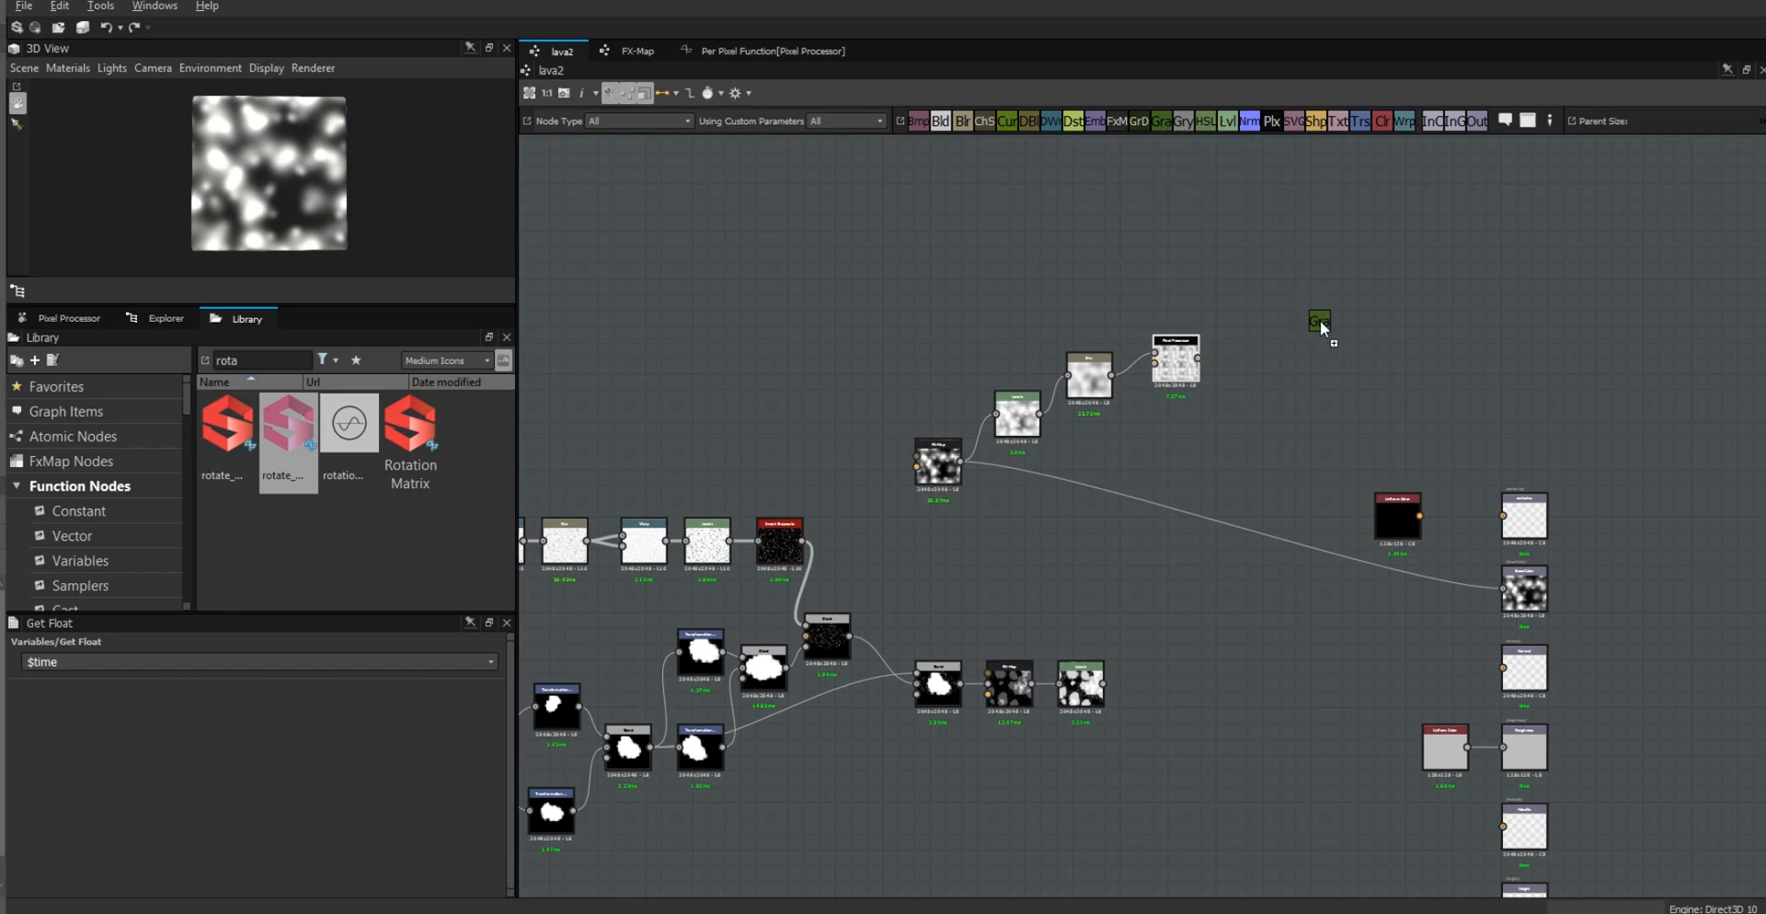
# Step: Add a Gradient Map node to the lava2 graph and position it just beyond the Pixel Processor
pyautogui.click(1332, 358)
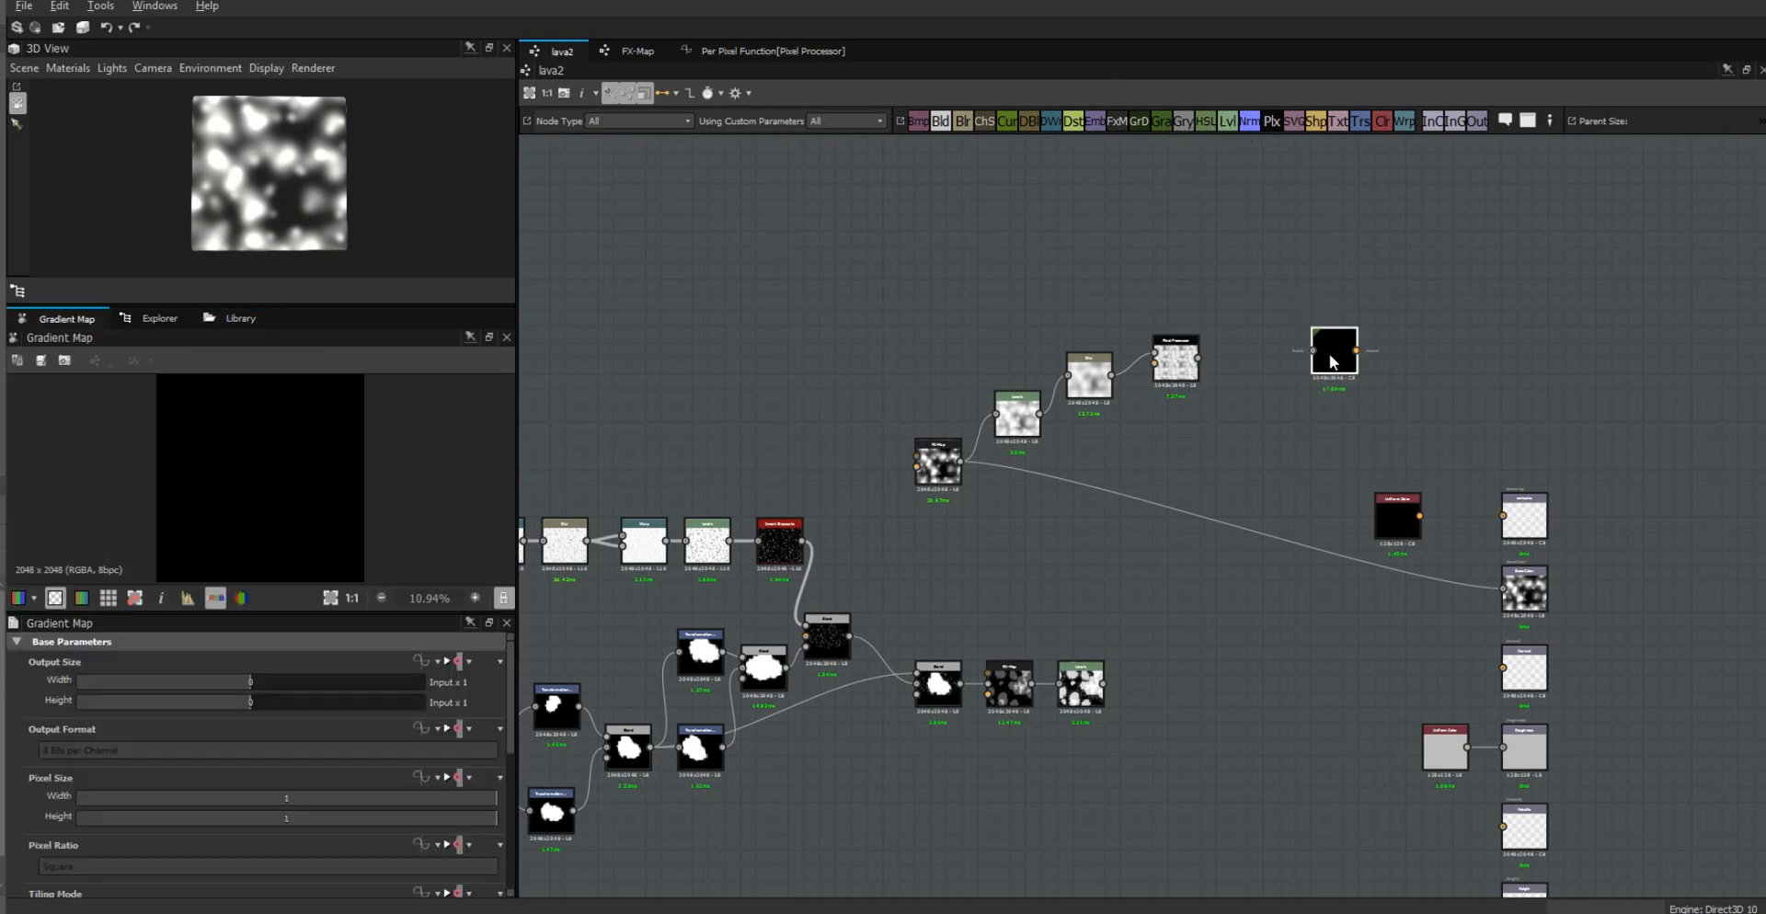
pyautogui.scroll(3, 1317, 375)
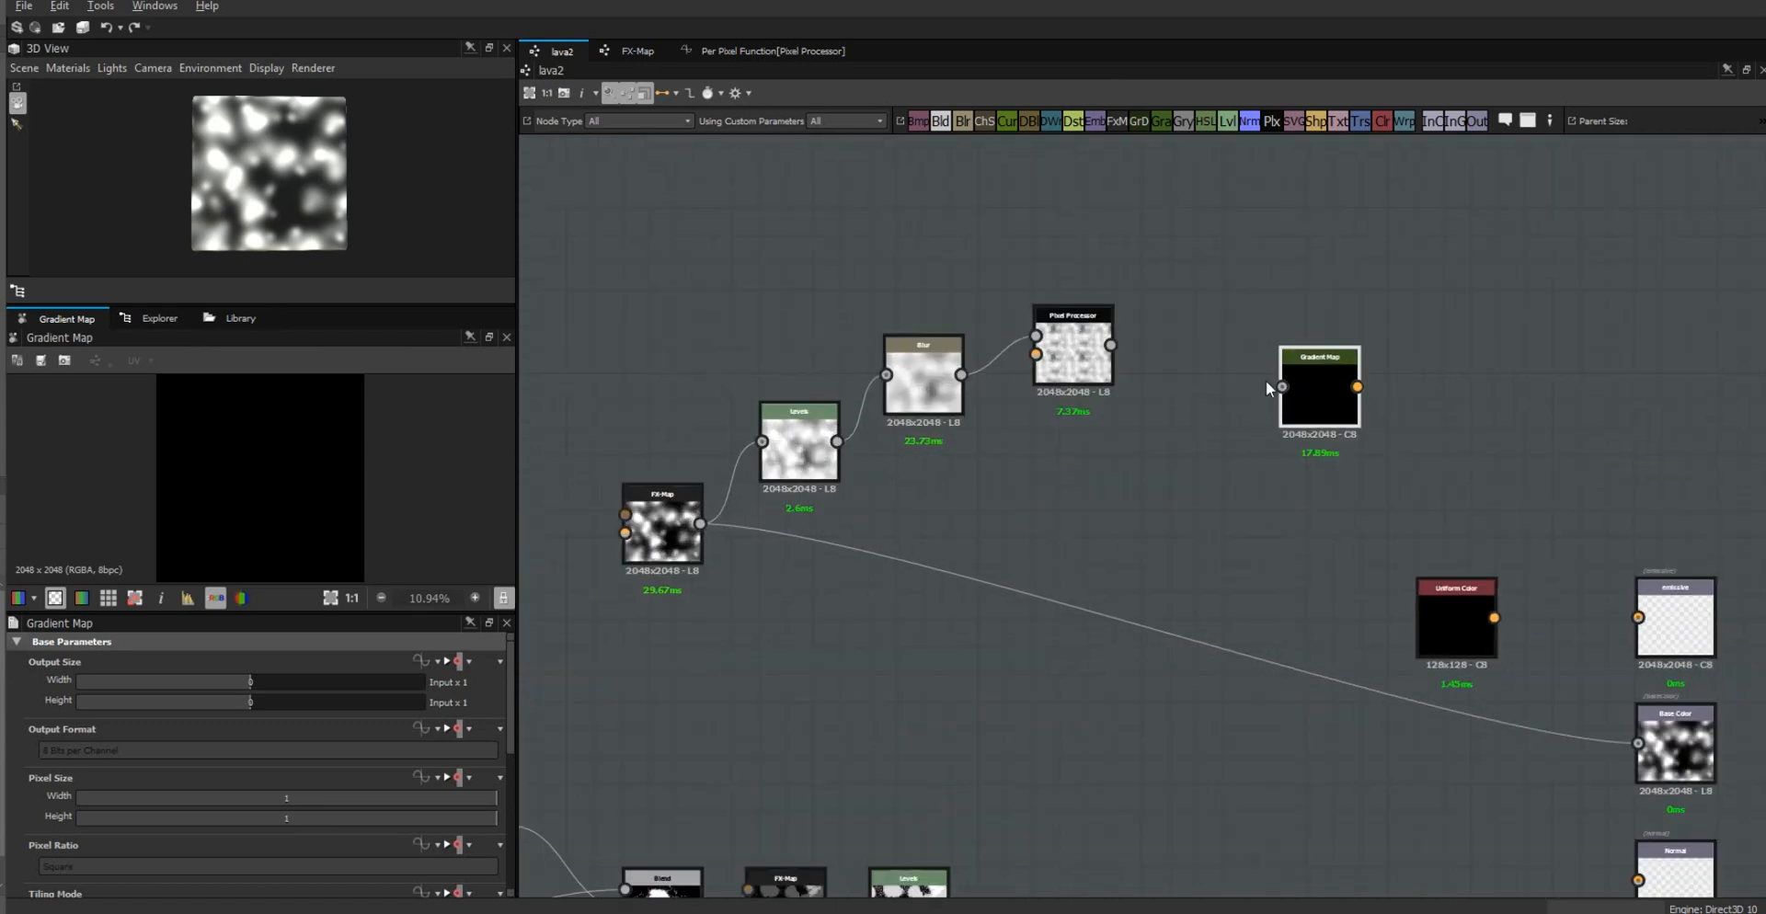
pyautogui.moveTo(1326, 382); pyautogui.dragTo(1284, 335)
pyautogui.moveTo(1258, 521); pyautogui.dragTo(1274, 474, button='middle')
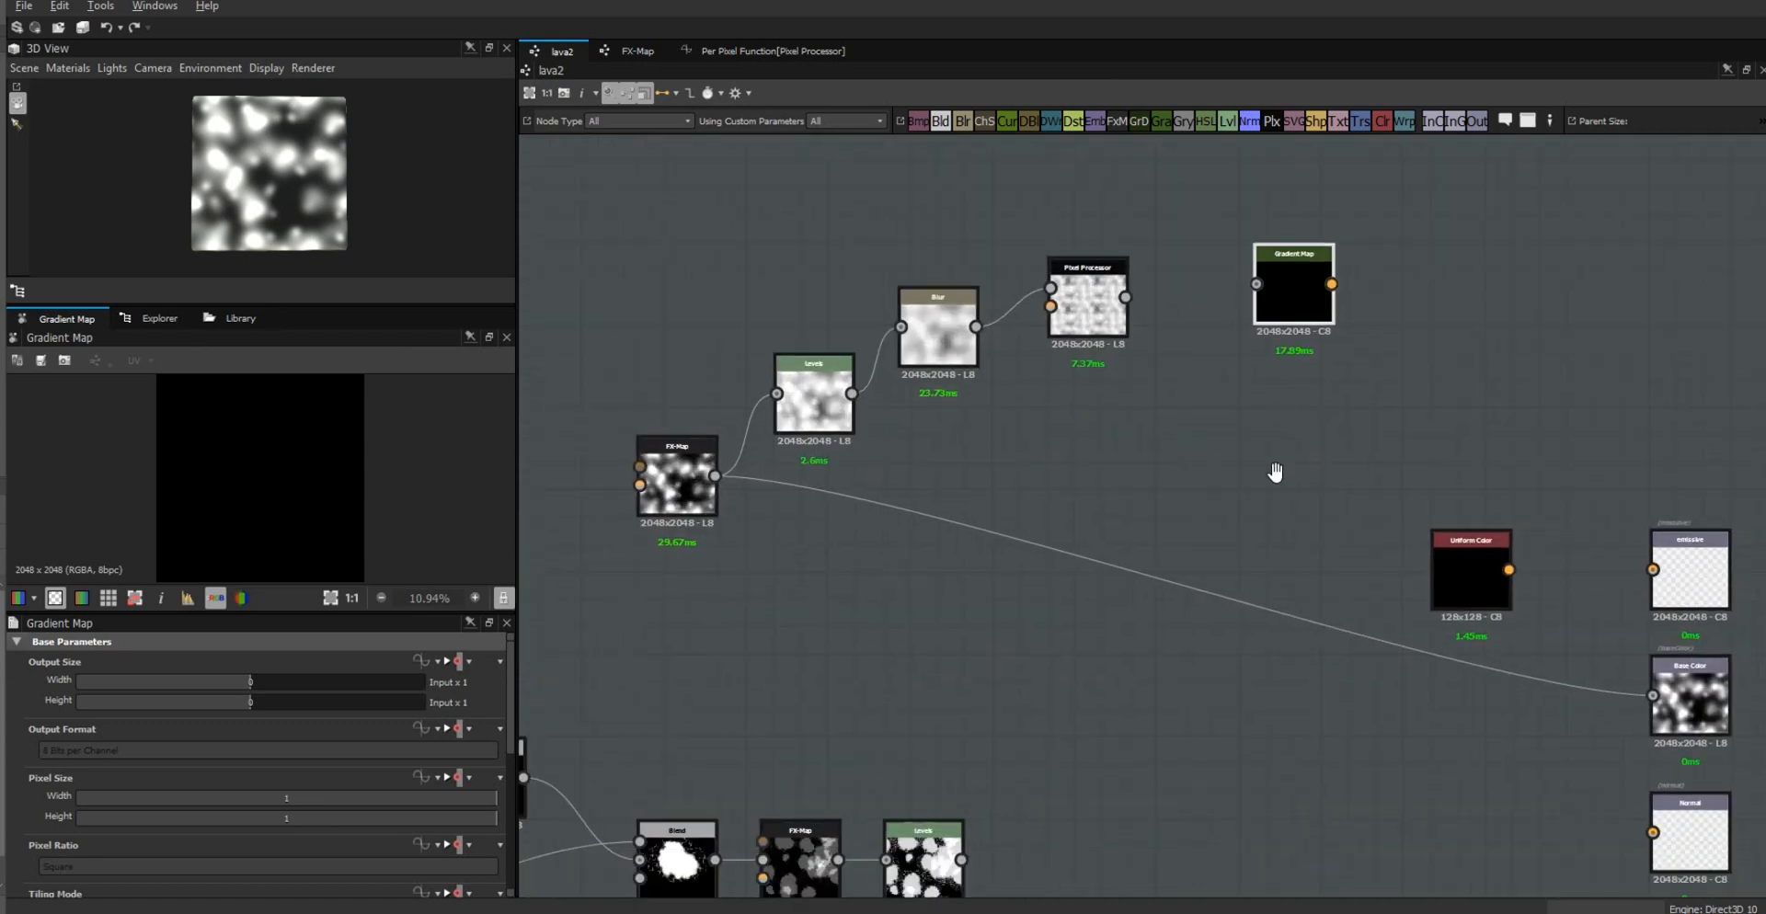
pyautogui.scroll(2, 1026, 749)
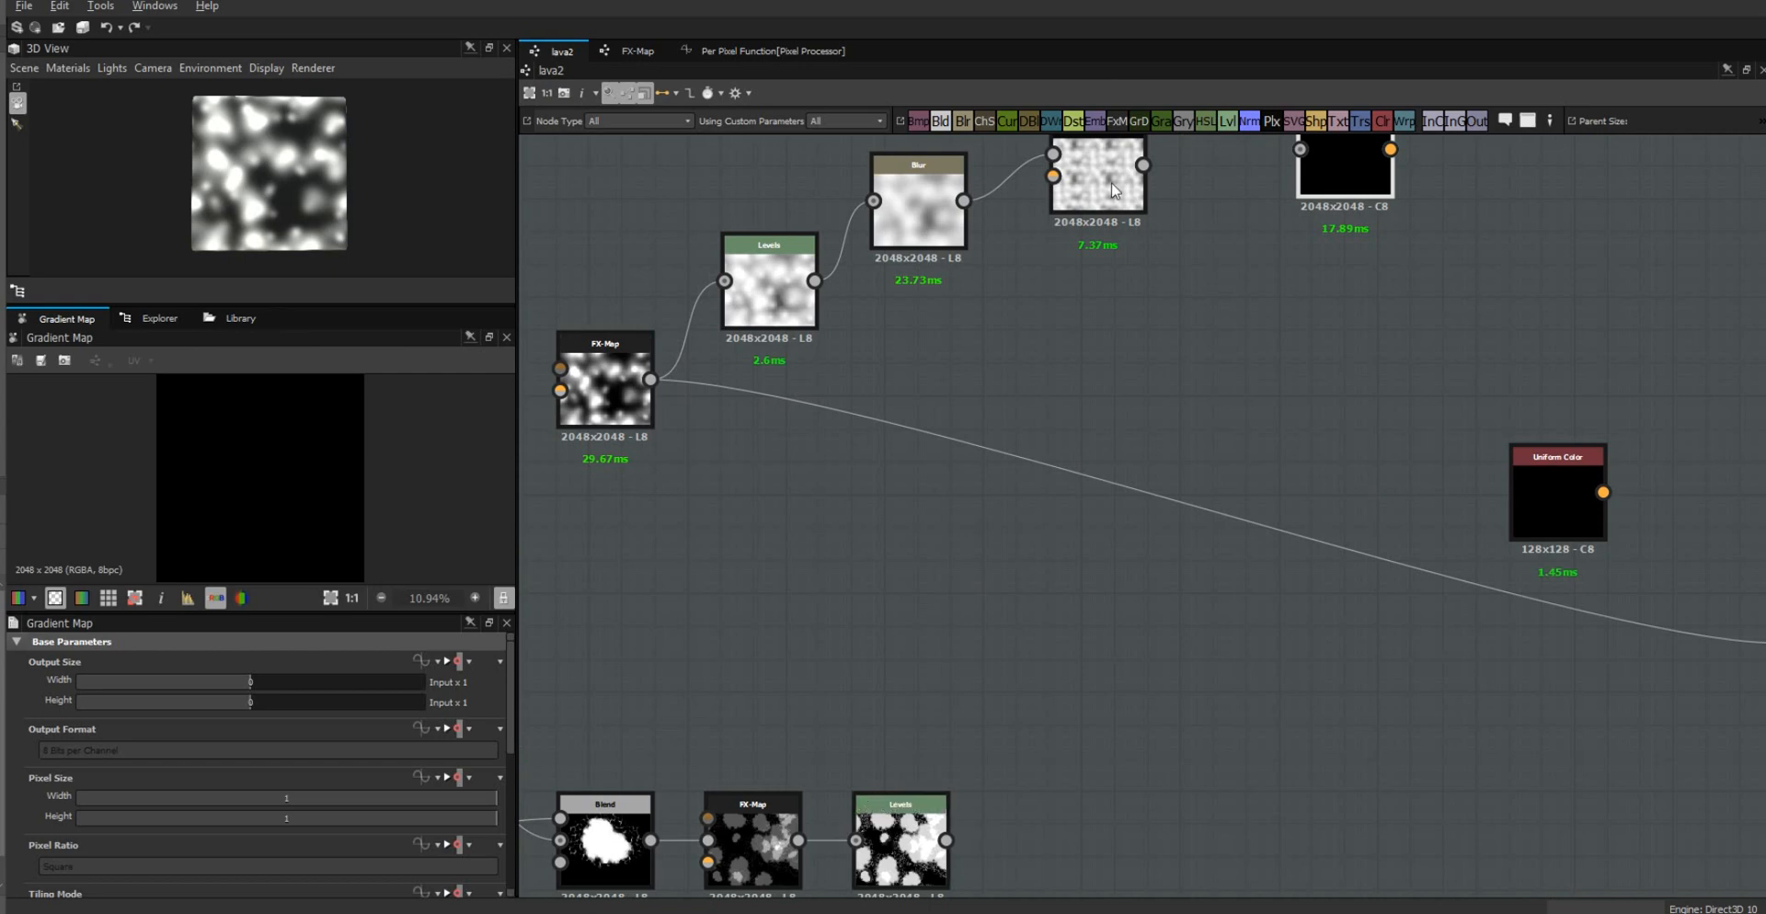
pyautogui.moveTo(1268, 430); pyautogui.dragTo(1259, 605, button='middle')
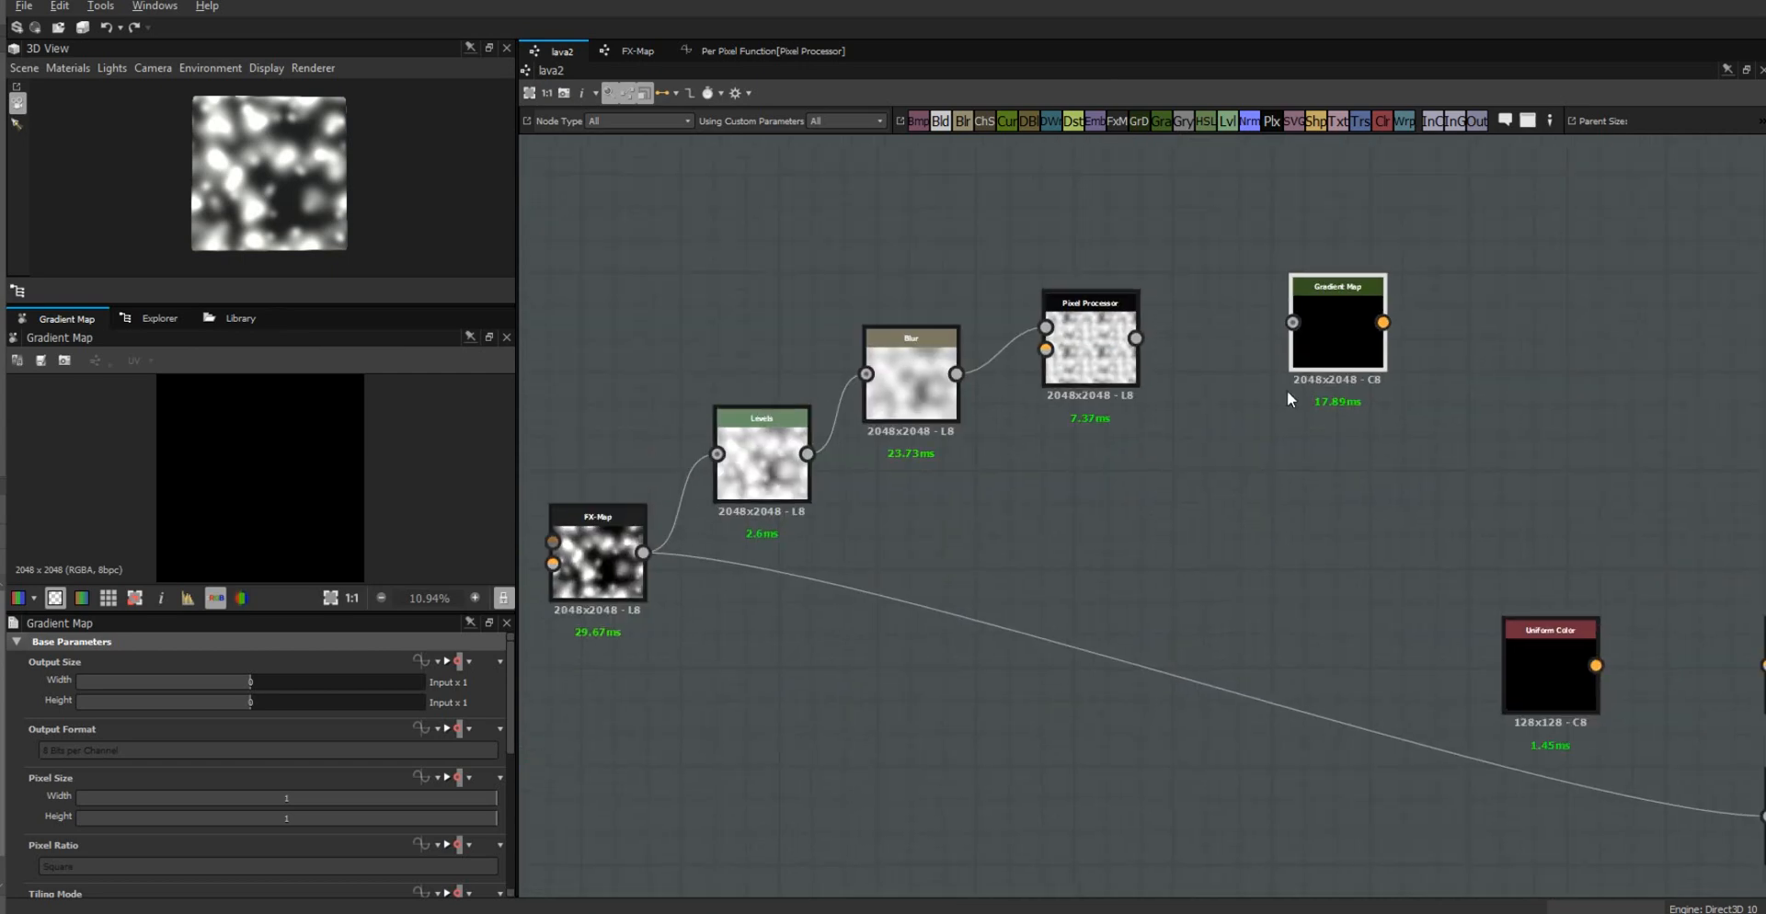
pyautogui.moveTo(1338, 321); pyautogui.dragTo(1313, 407)
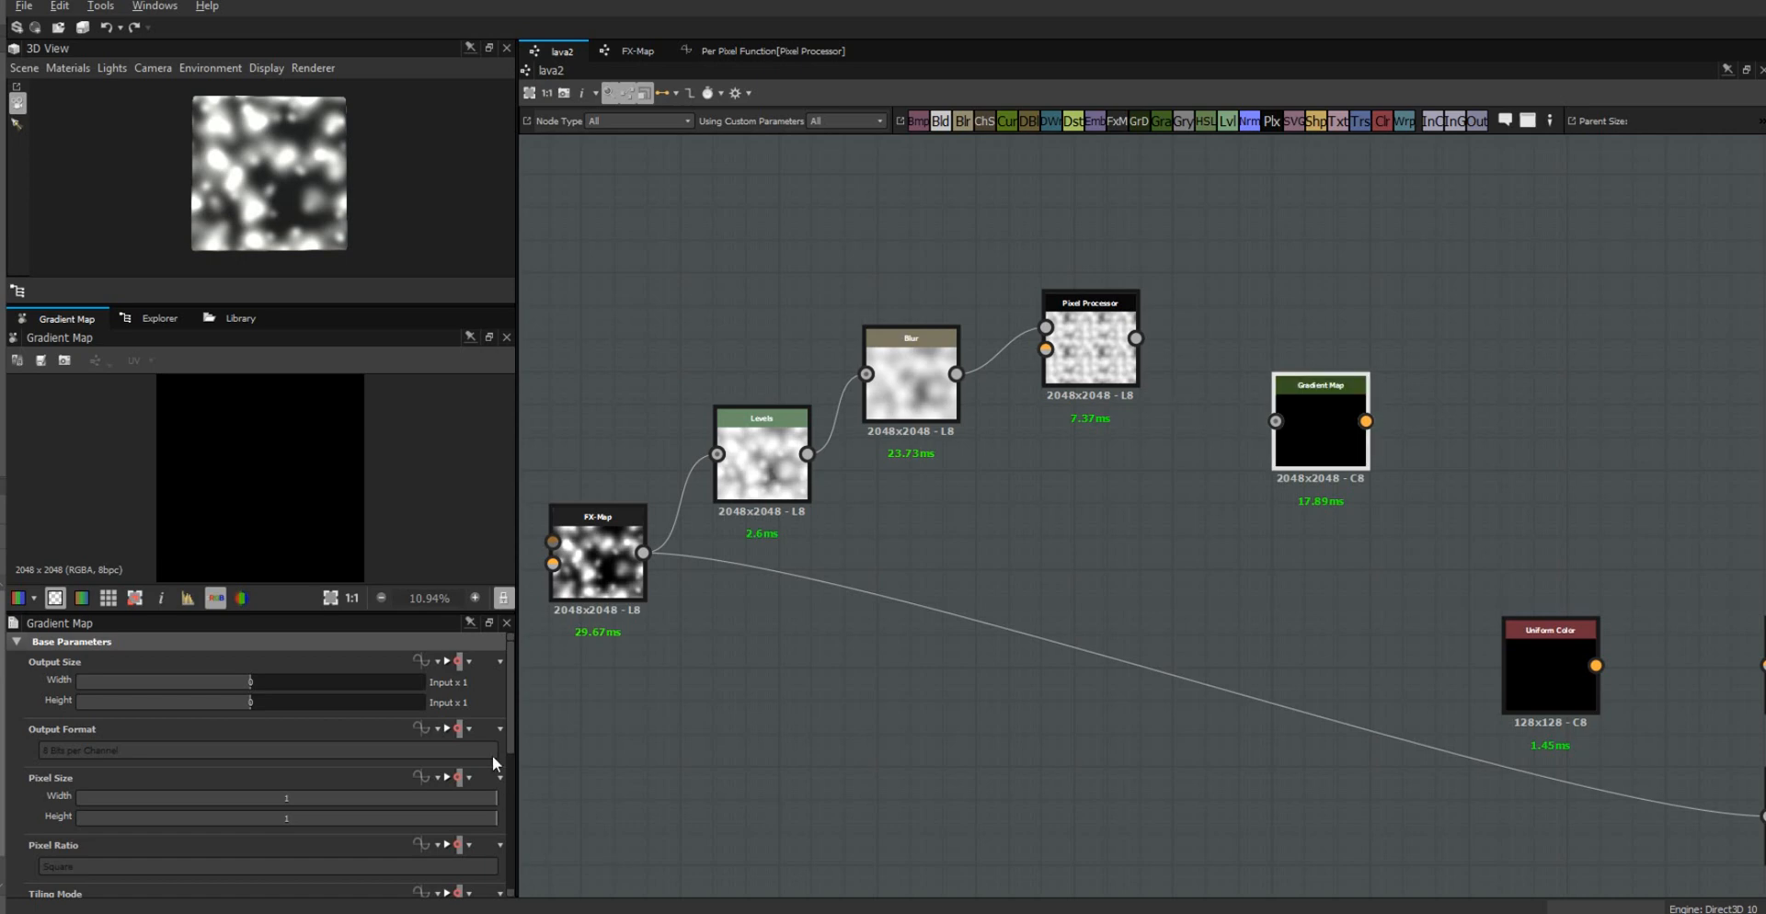
# Step: Open the Gradient Map's gradient editor and create the black start key and white end key
pyautogui.moveTo(512, 729); pyautogui.dragTo(514, 897)
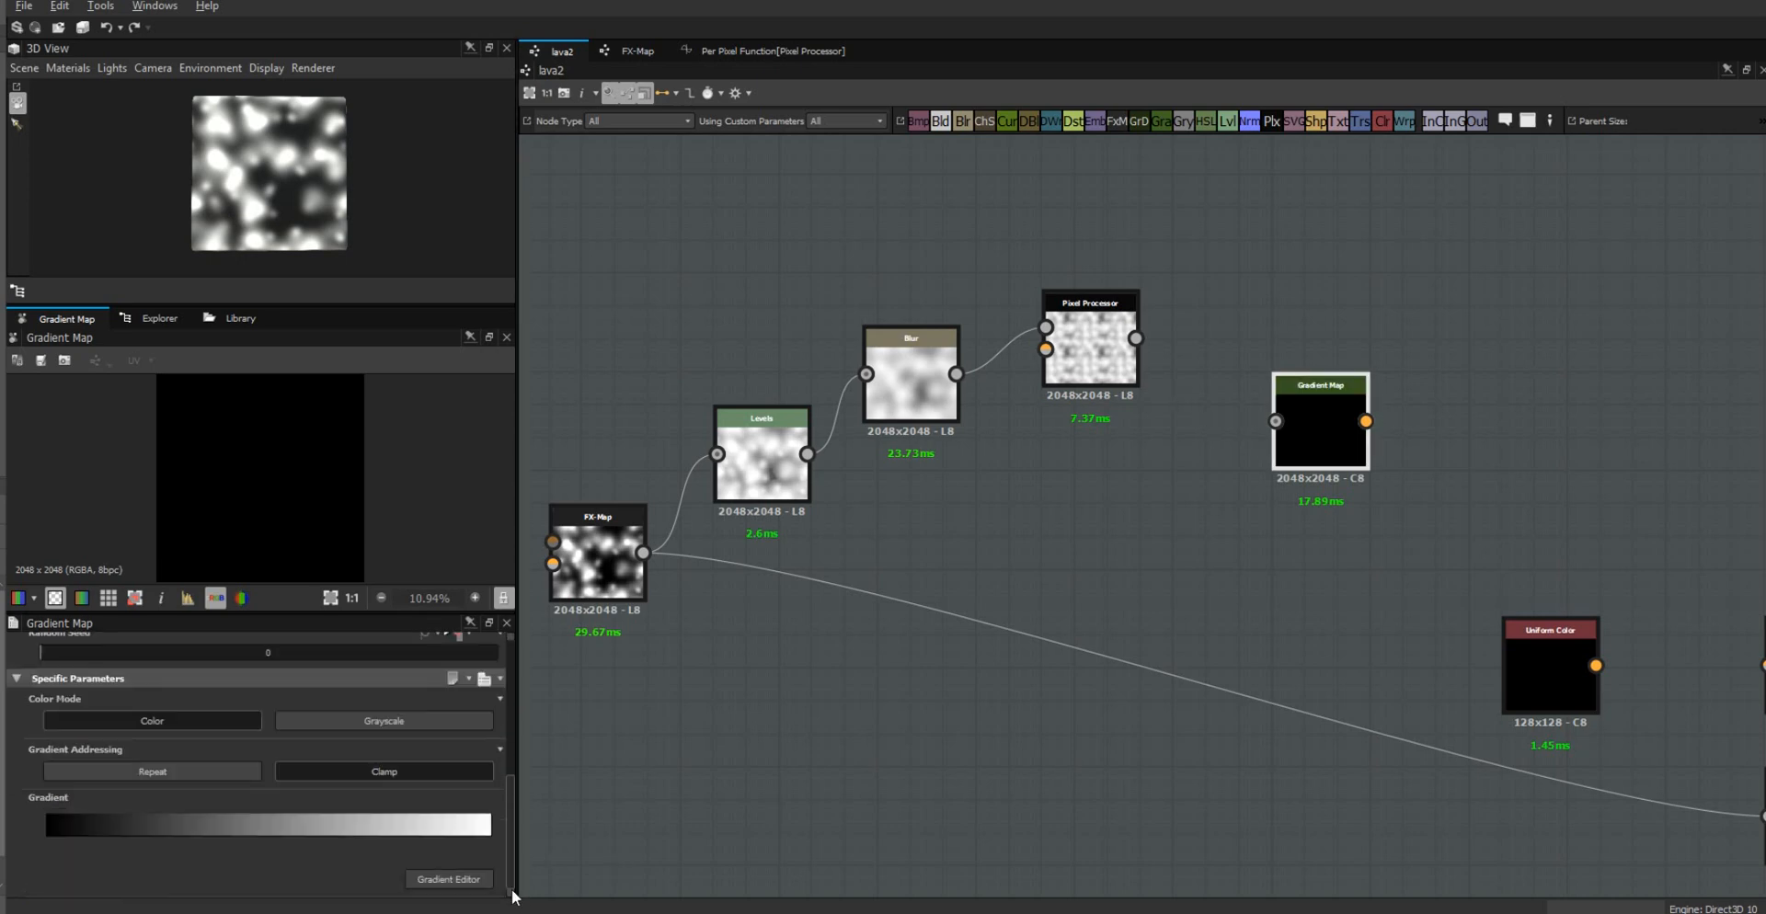
pyautogui.click(467, 880)
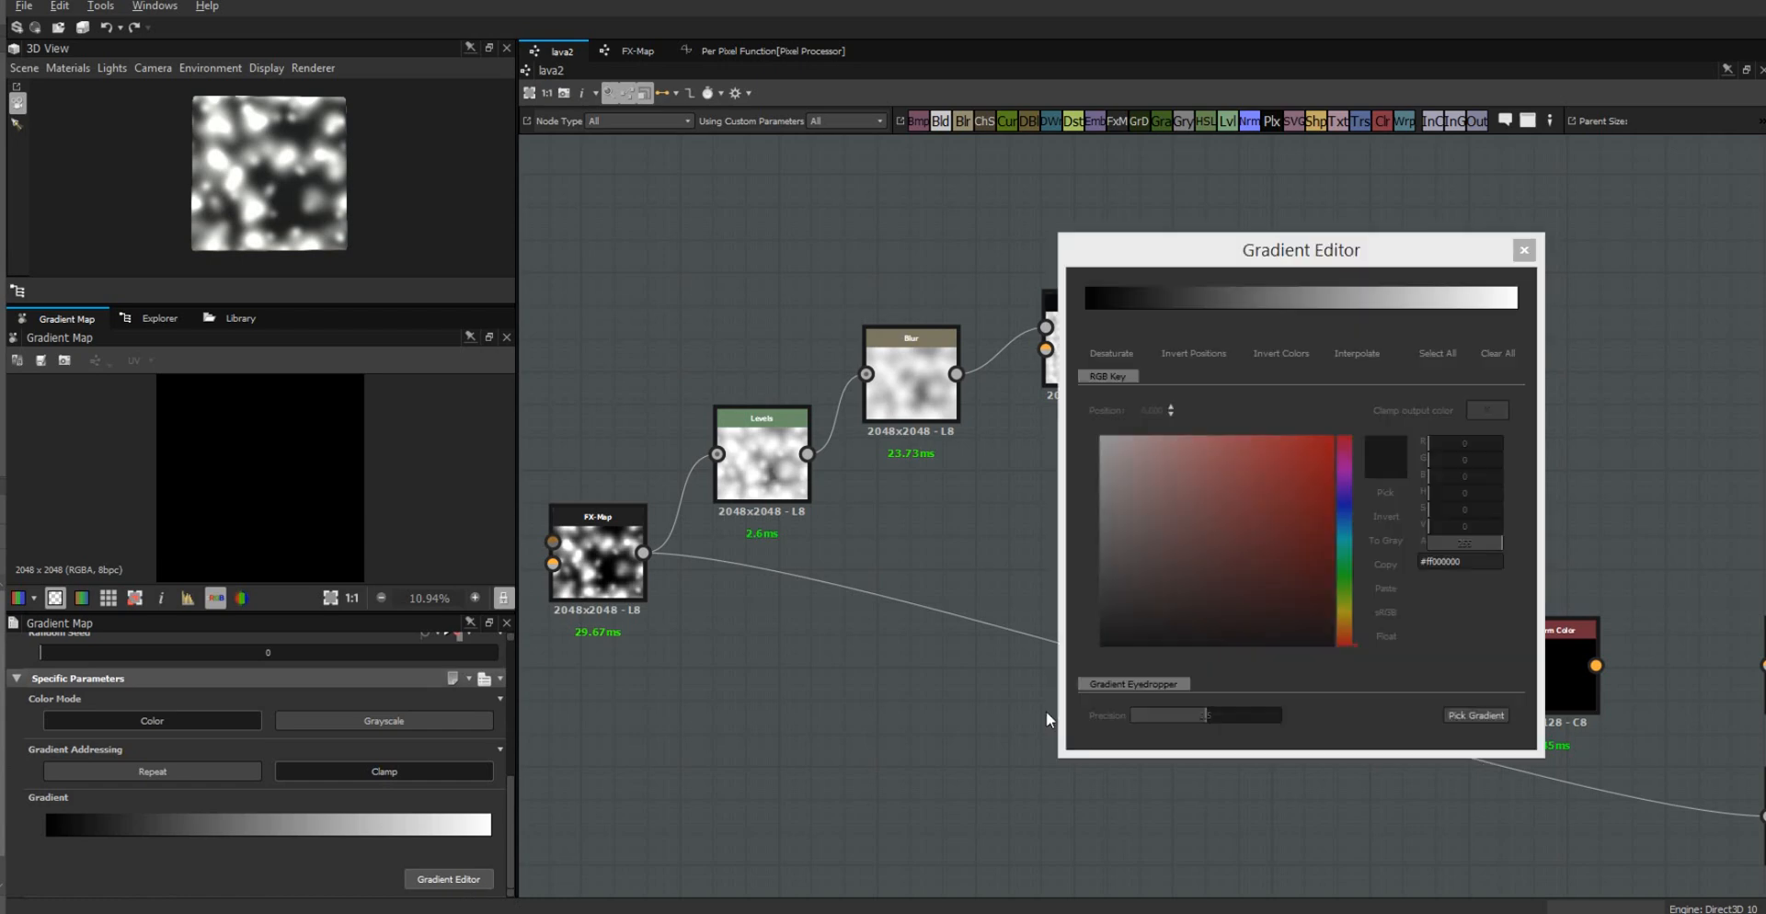
pyautogui.moveTo(1251, 254); pyautogui.dragTo(1476, 198)
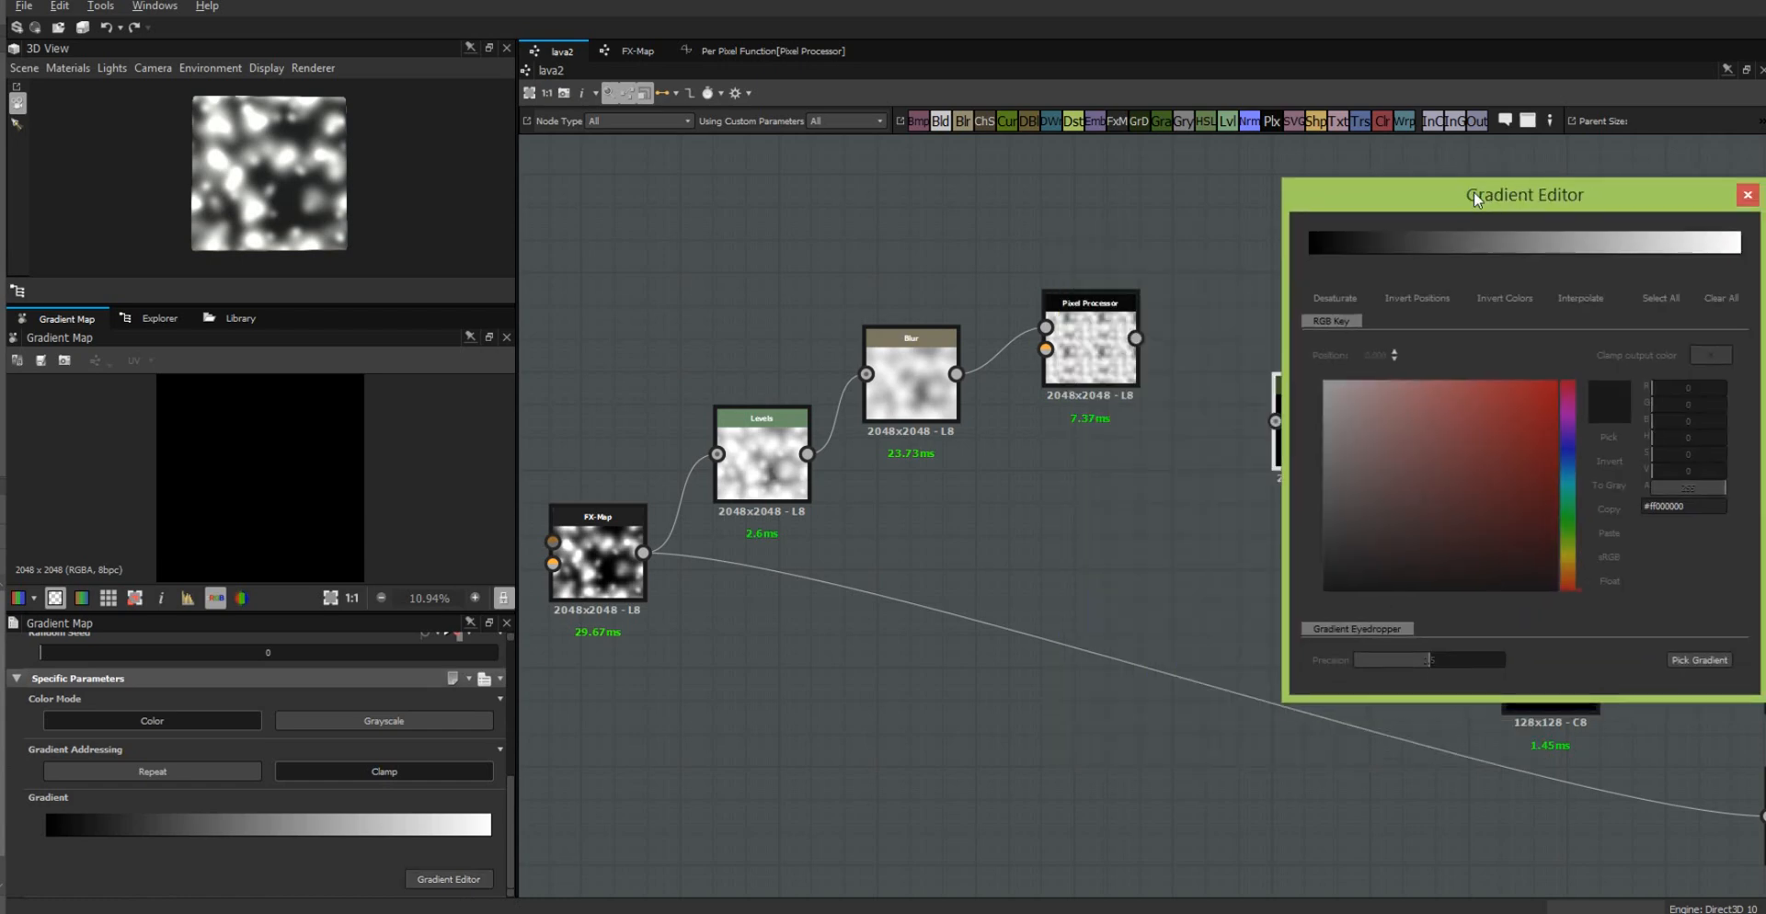
pyautogui.click(1327, 255)
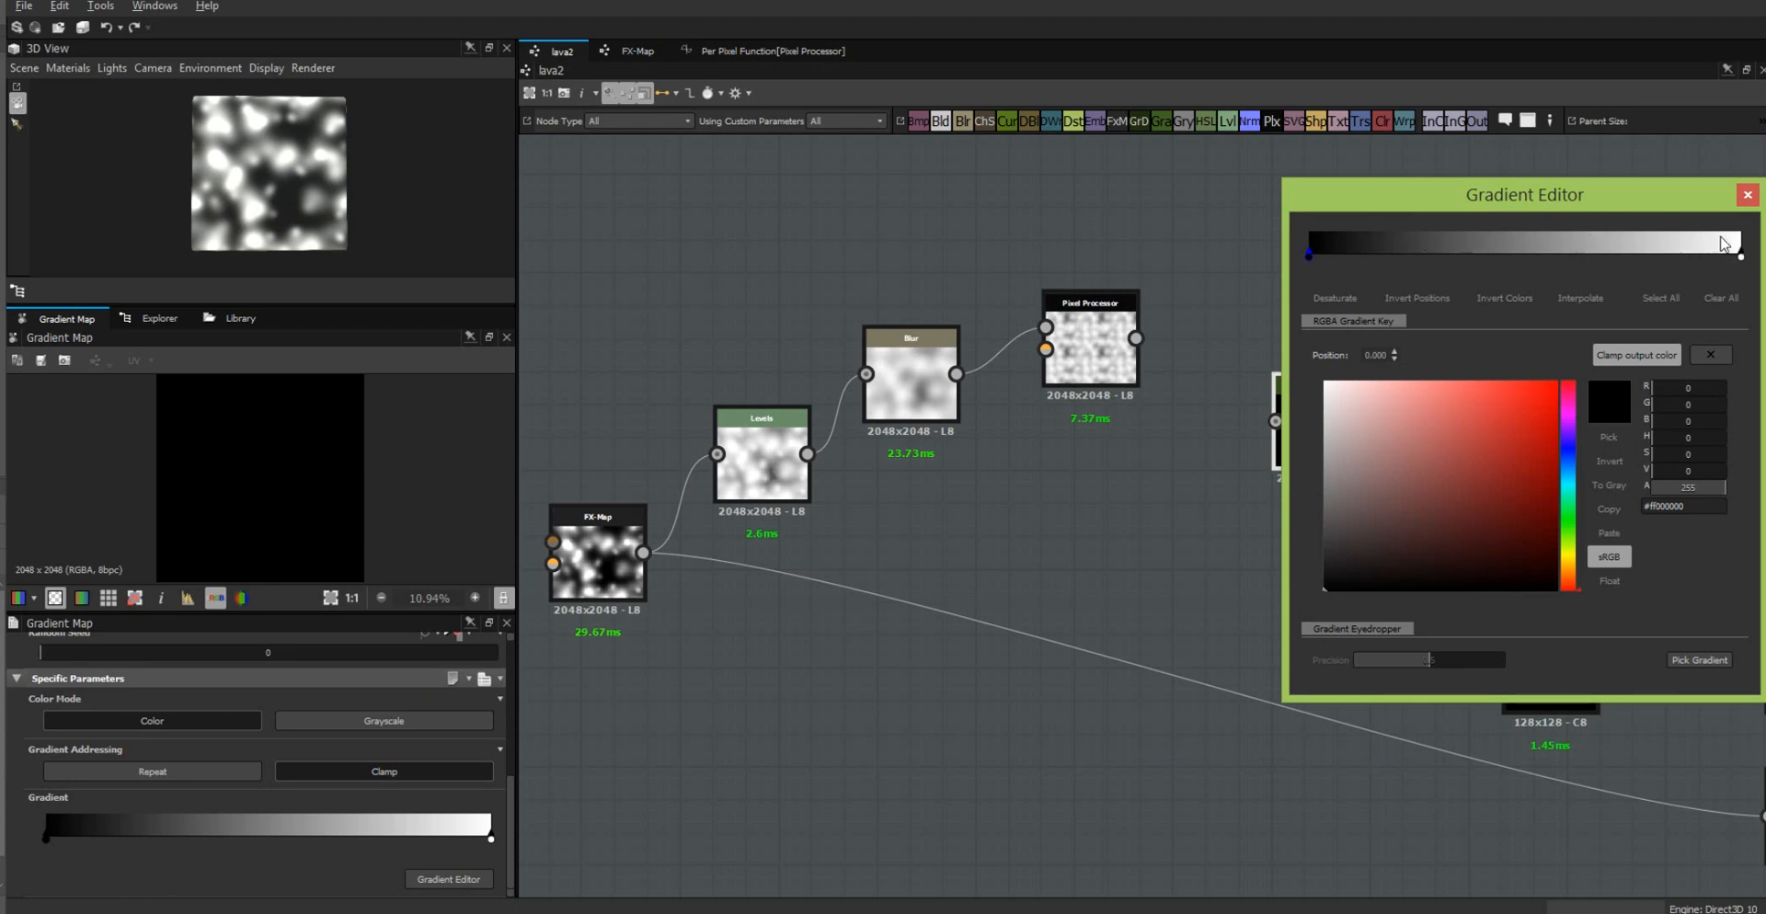
pyautogui.moveTo(1688, 200); pyautogui.dragTo(1633, 305)
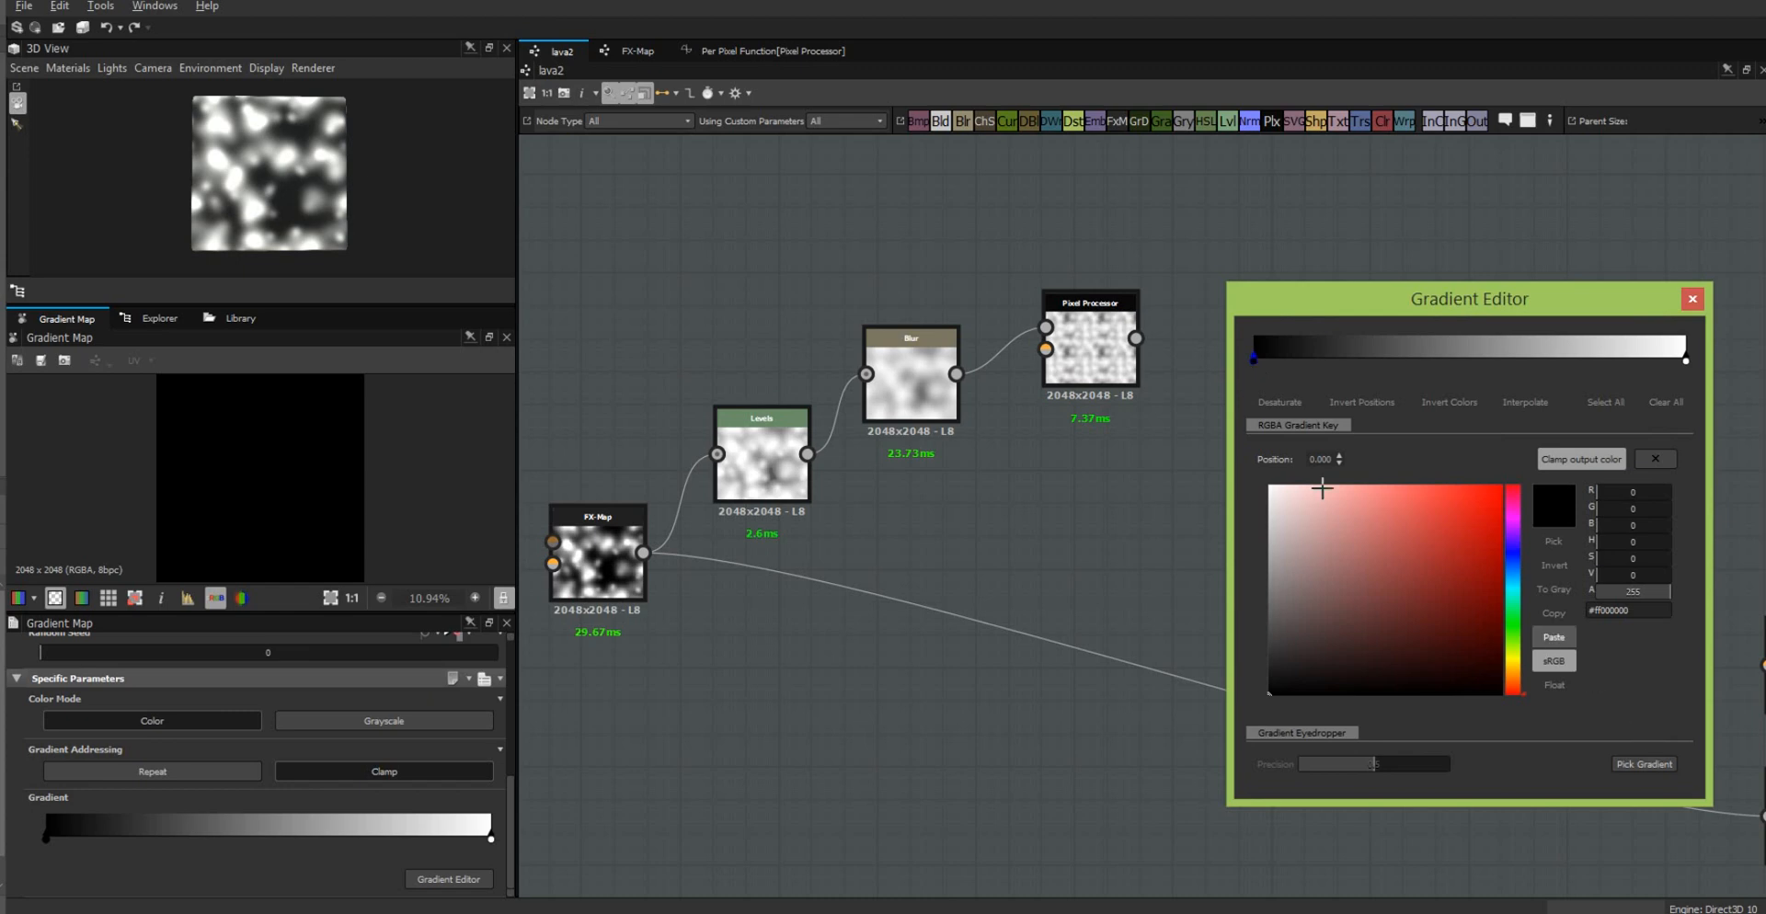
pyautogui.click(1513, 683)
pyautogui.click(1501, 485)
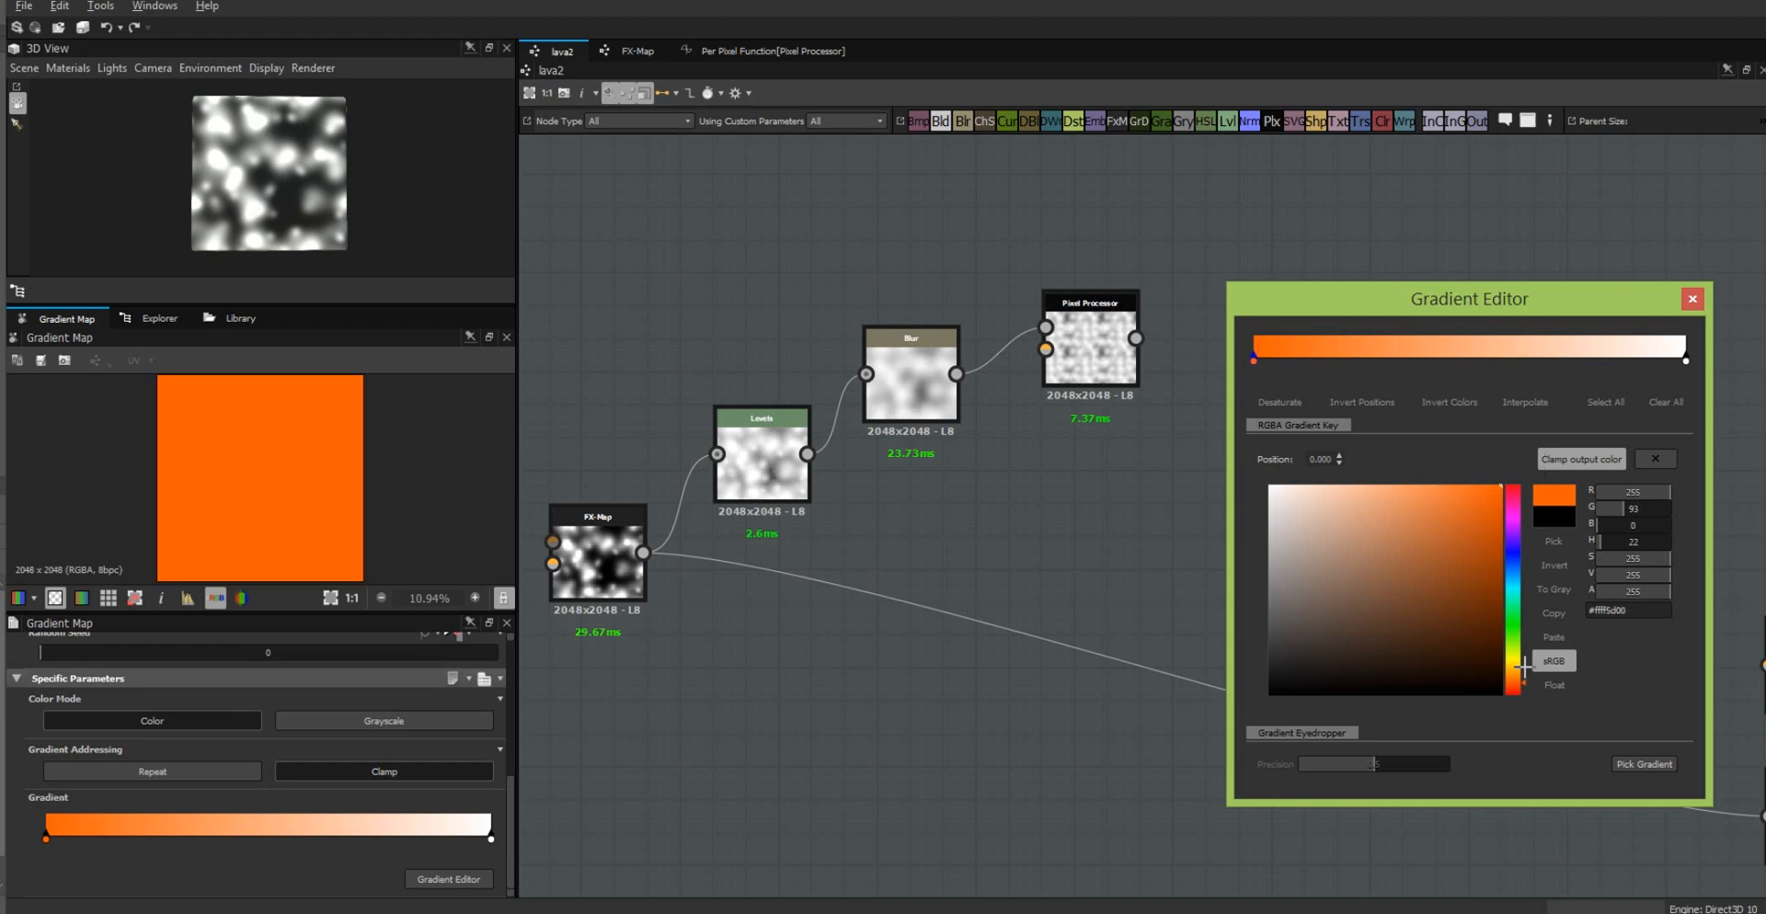
pyautogui.click(1517, 487)
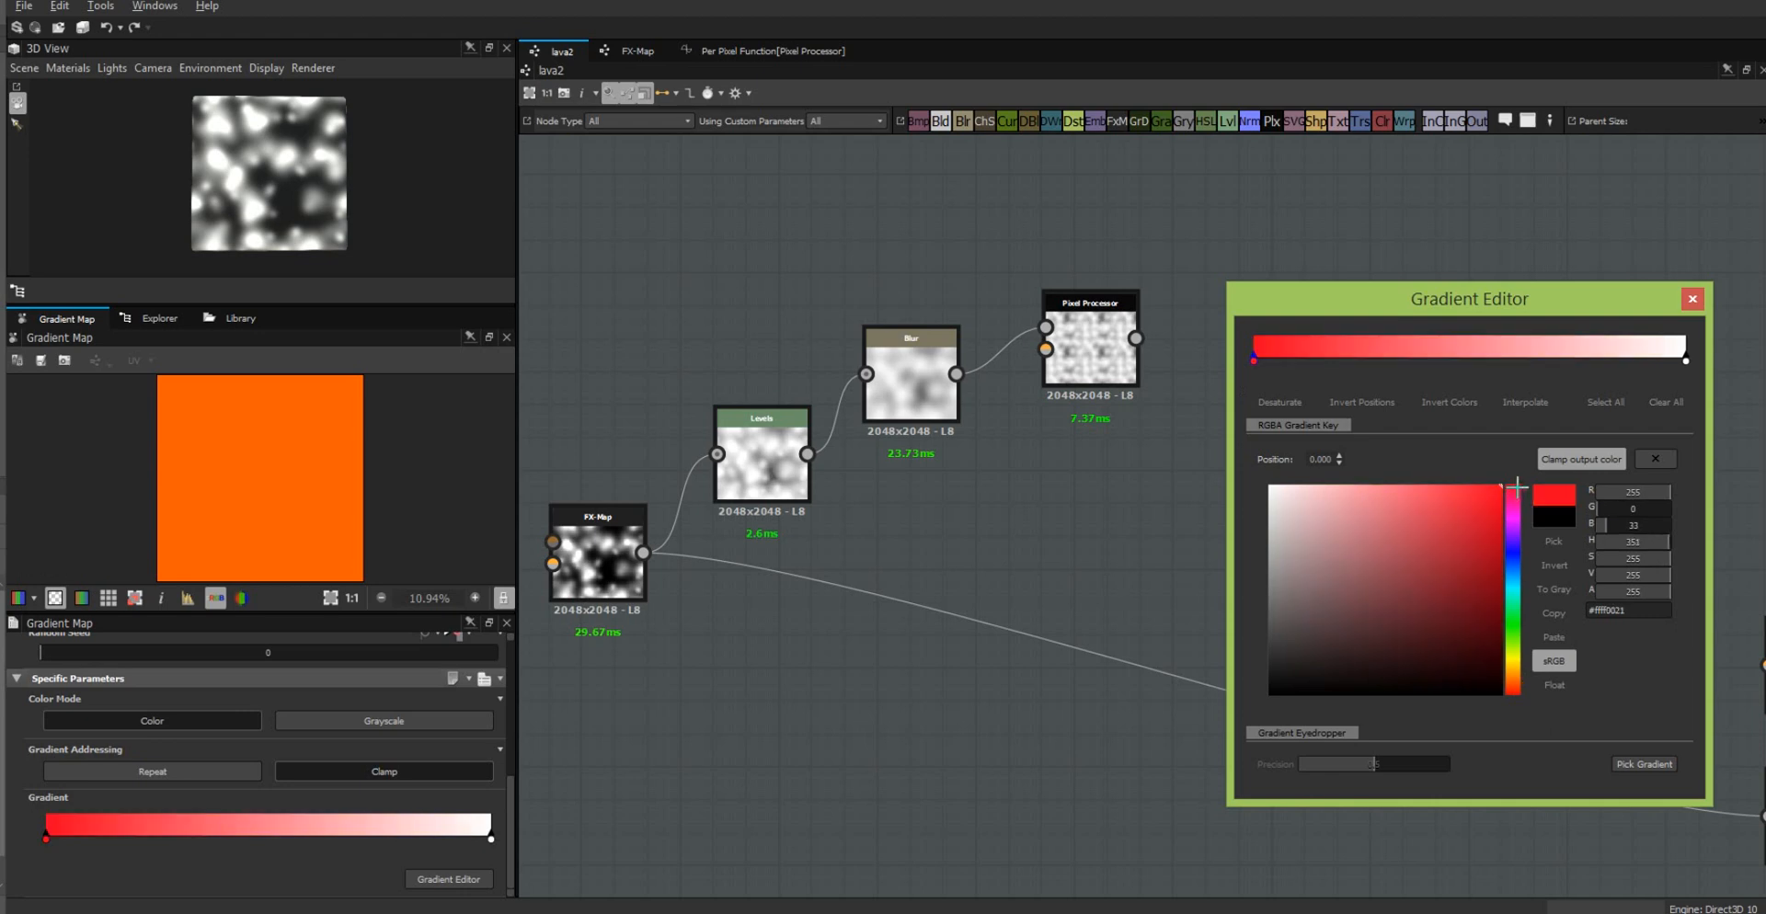
pyautogui.moveTo(1499, 584); pyautogui.dragTo(1519, 730)
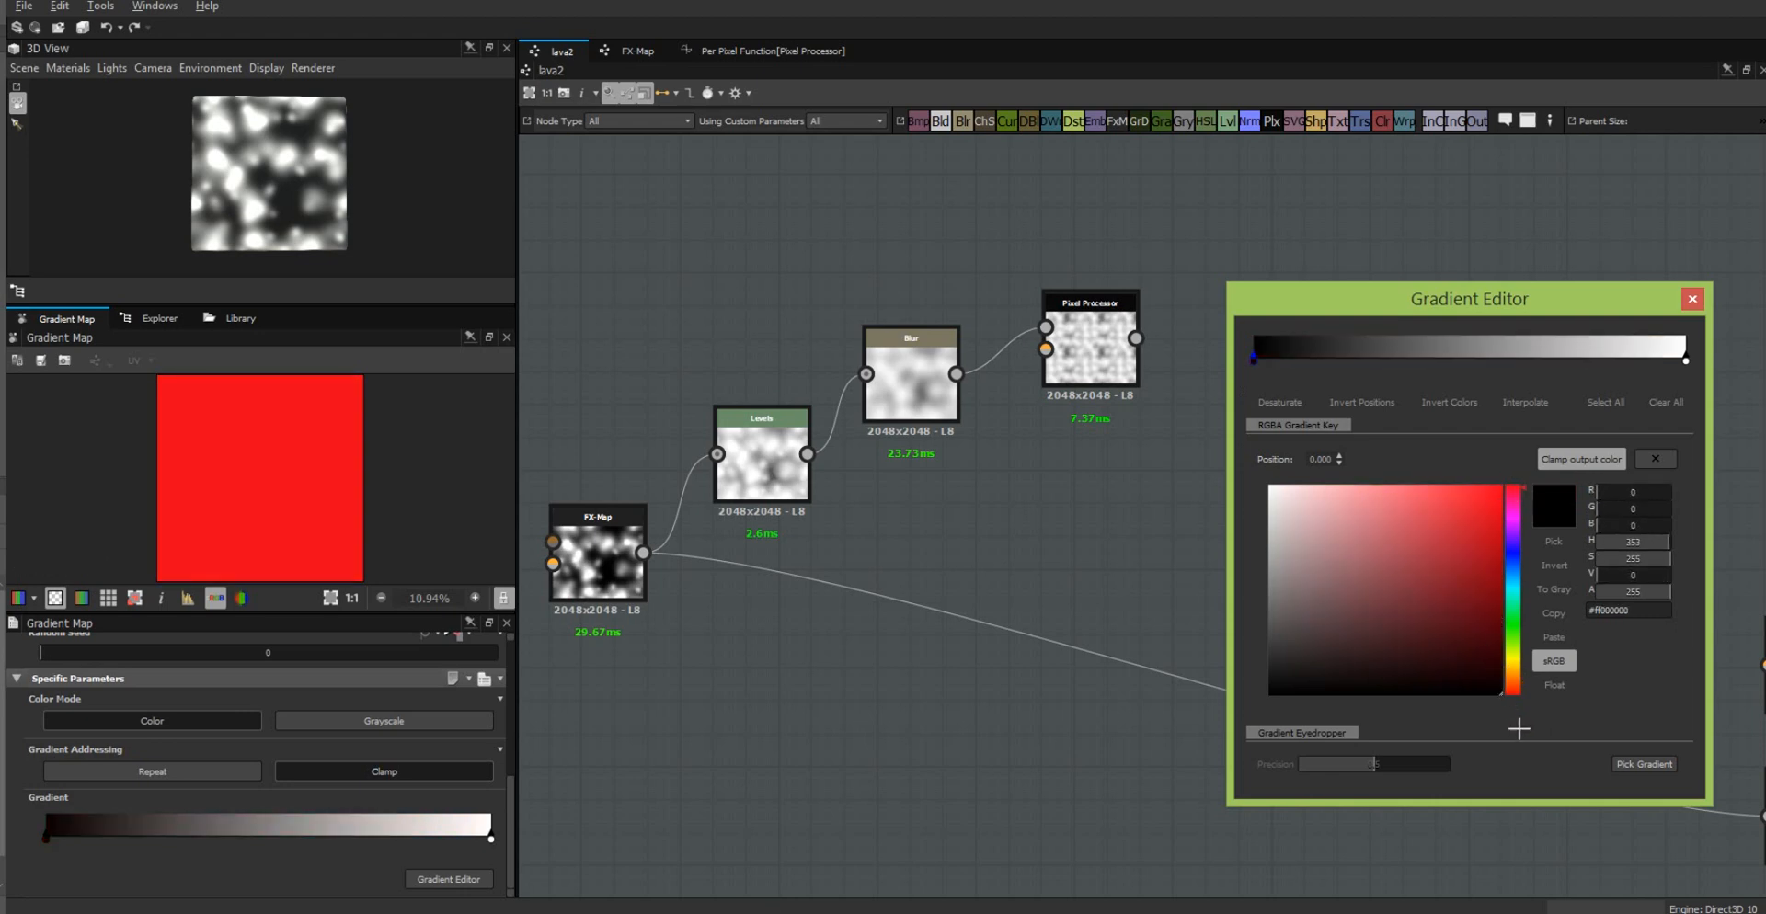
# Step: Add a gradient key at position 0.040, just after the black start key, and color it dark red #670000
pyautogui.click(1267, 355)
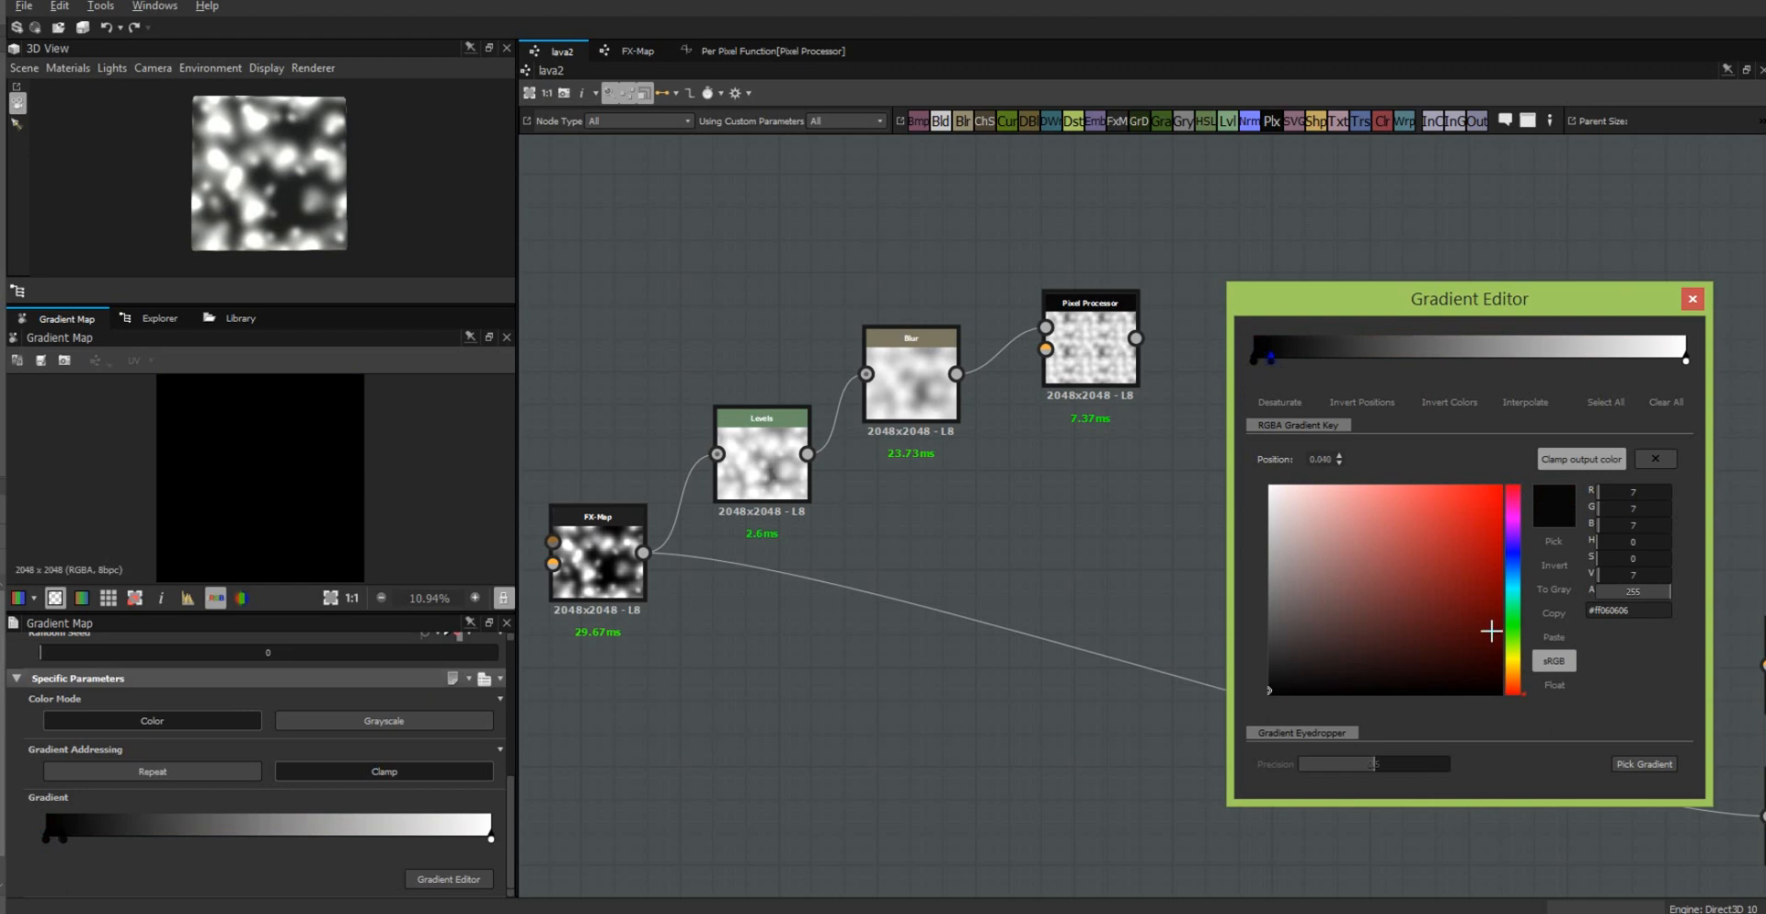
pyautogui.click(1490, 524)
pyautogui.moveTo(1490, 524); pyautogui.dragTo(1511, 613)
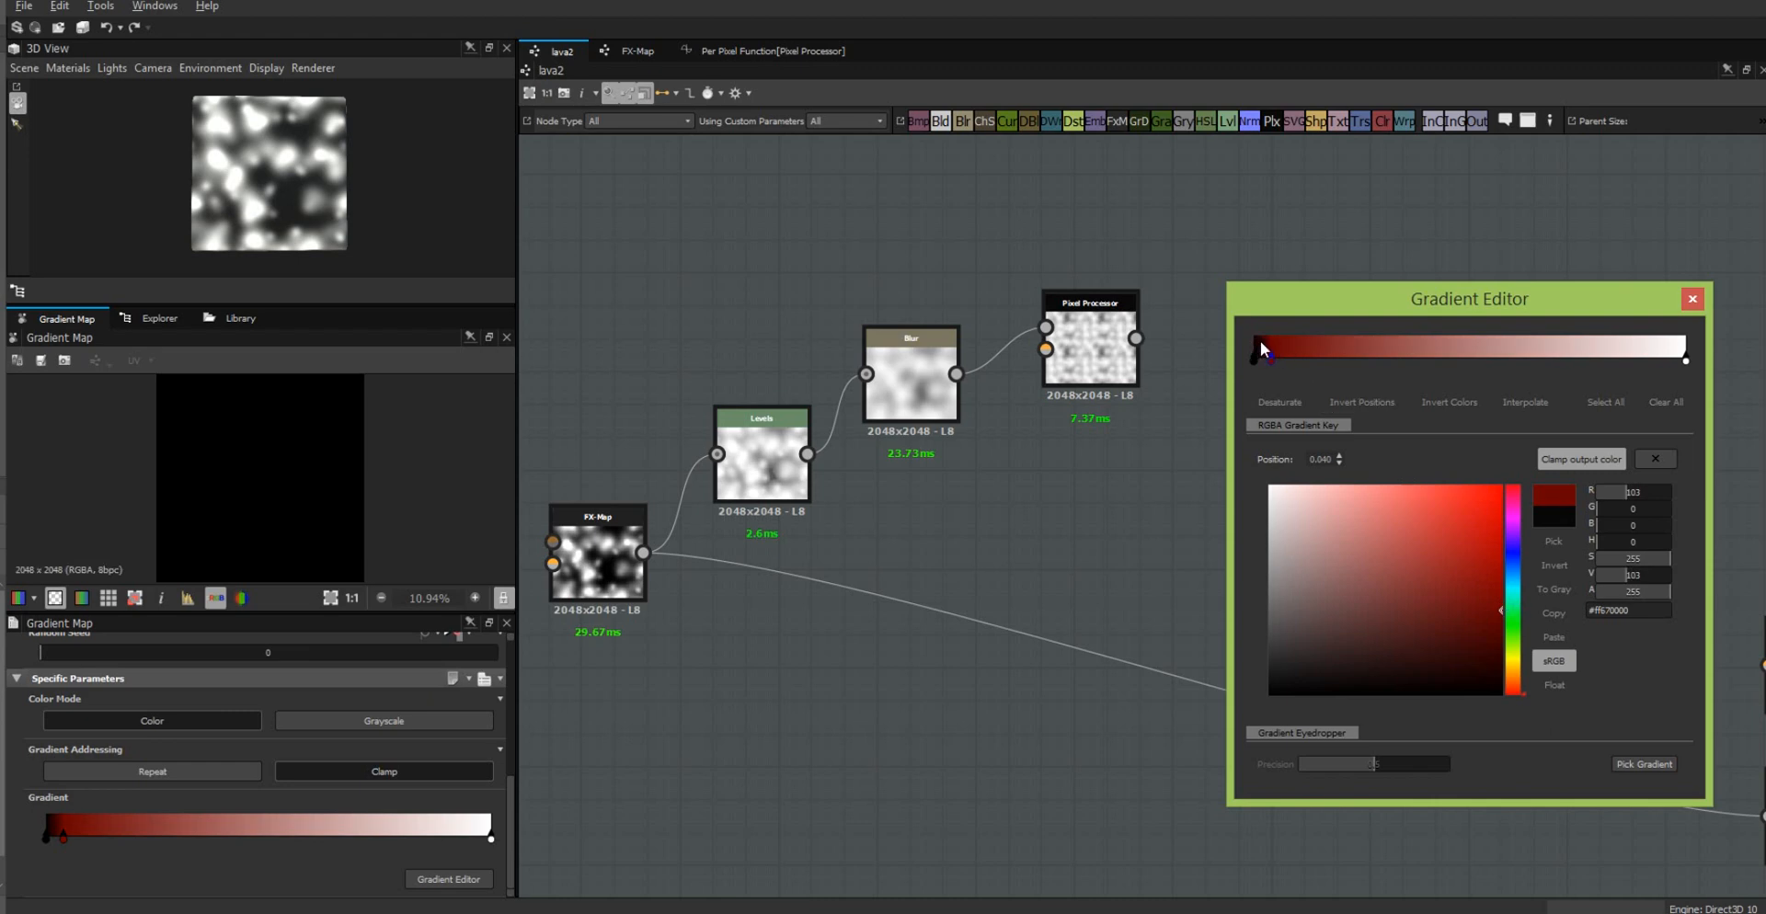
# Step: Add a gradient key at about position 0.085, after the dark red key, and give it a dark orange-brown color
pyautogui.click(1279, 359)
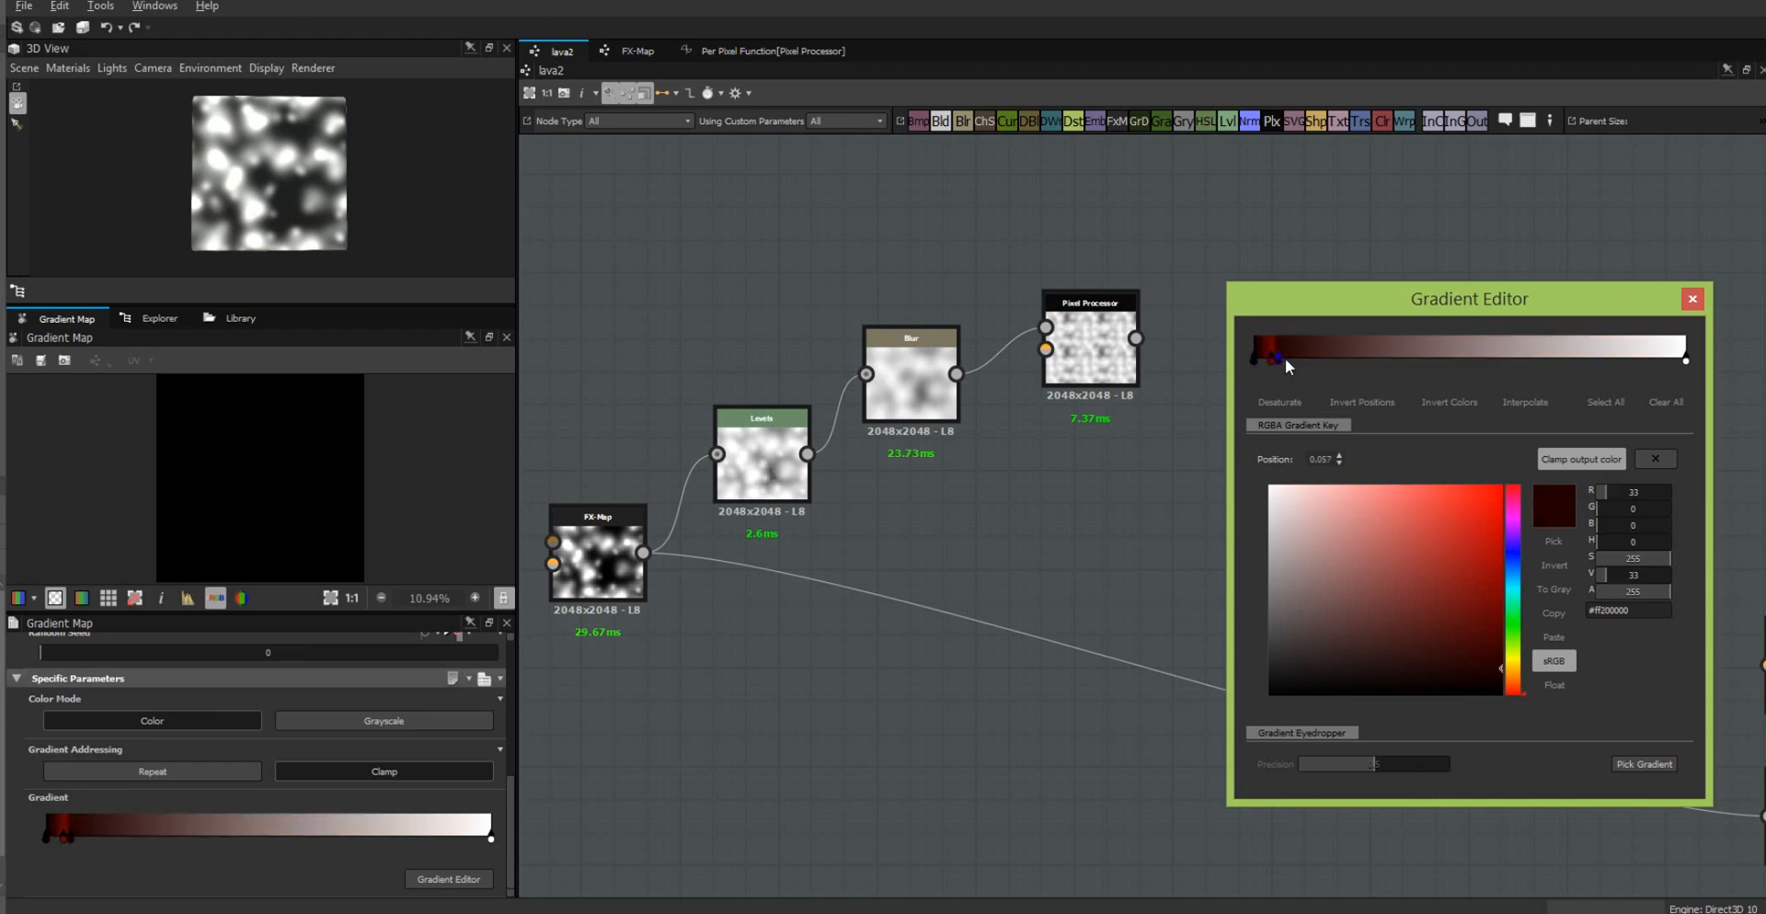
pyautogui.moveTo(1291, 359); pyautogui.dragTo(1294, 359)
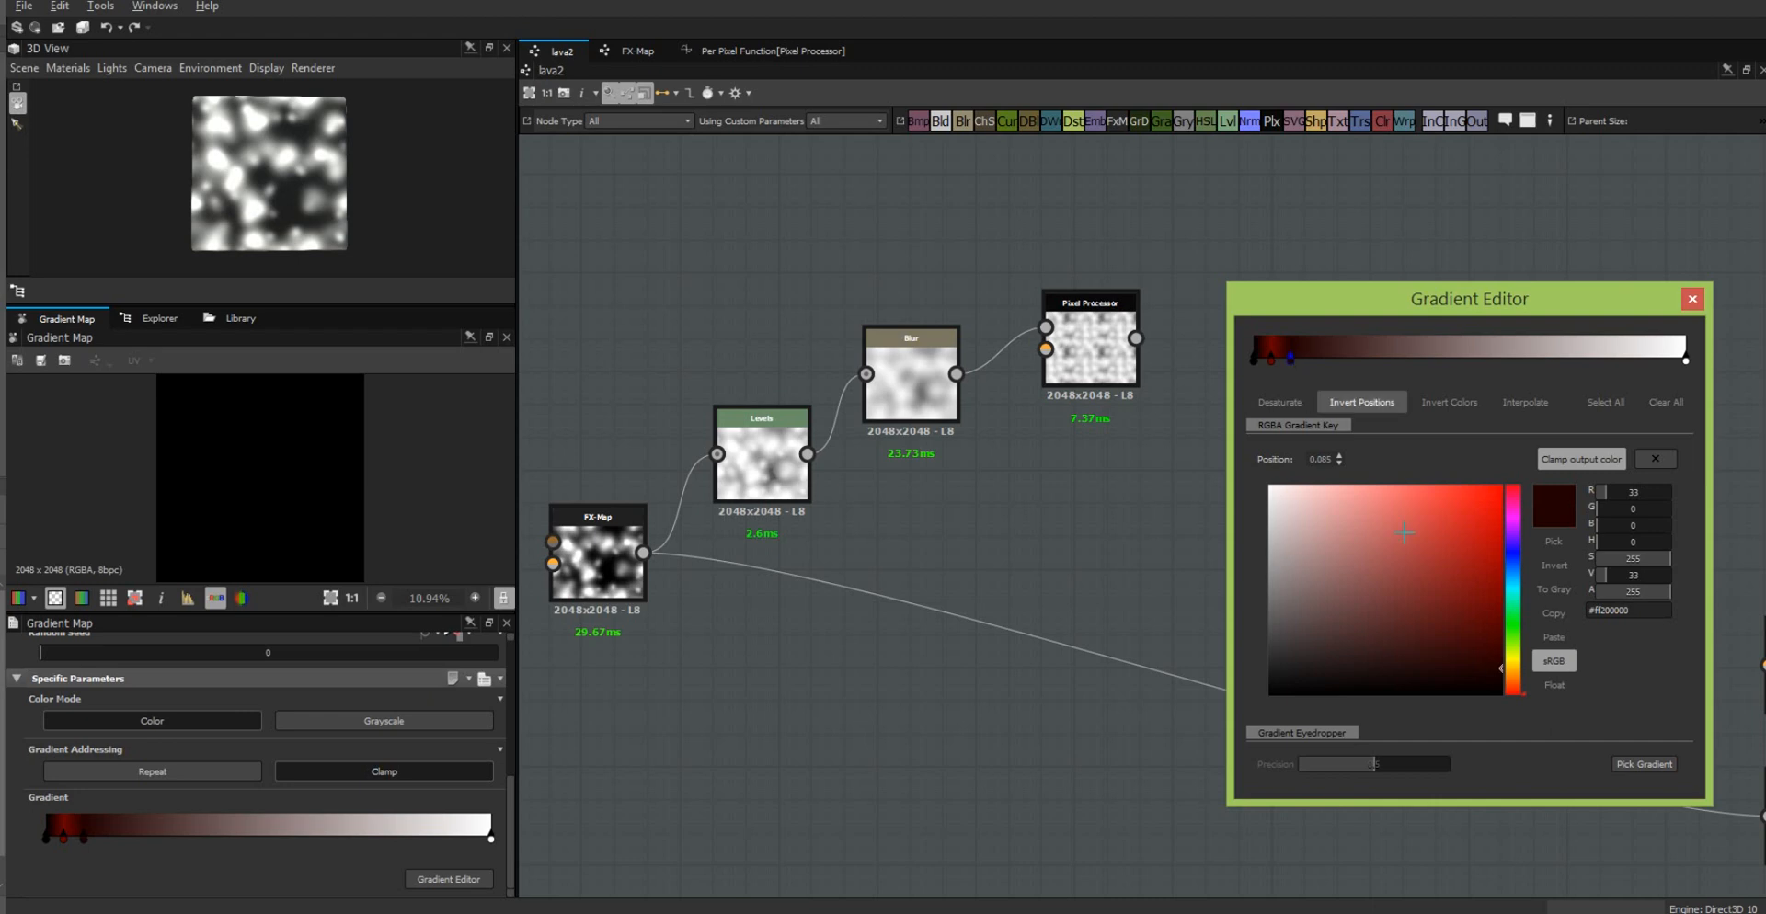
pyautogui.moveTo(1510, 685); pyautogui.dragTo(1511, 683)
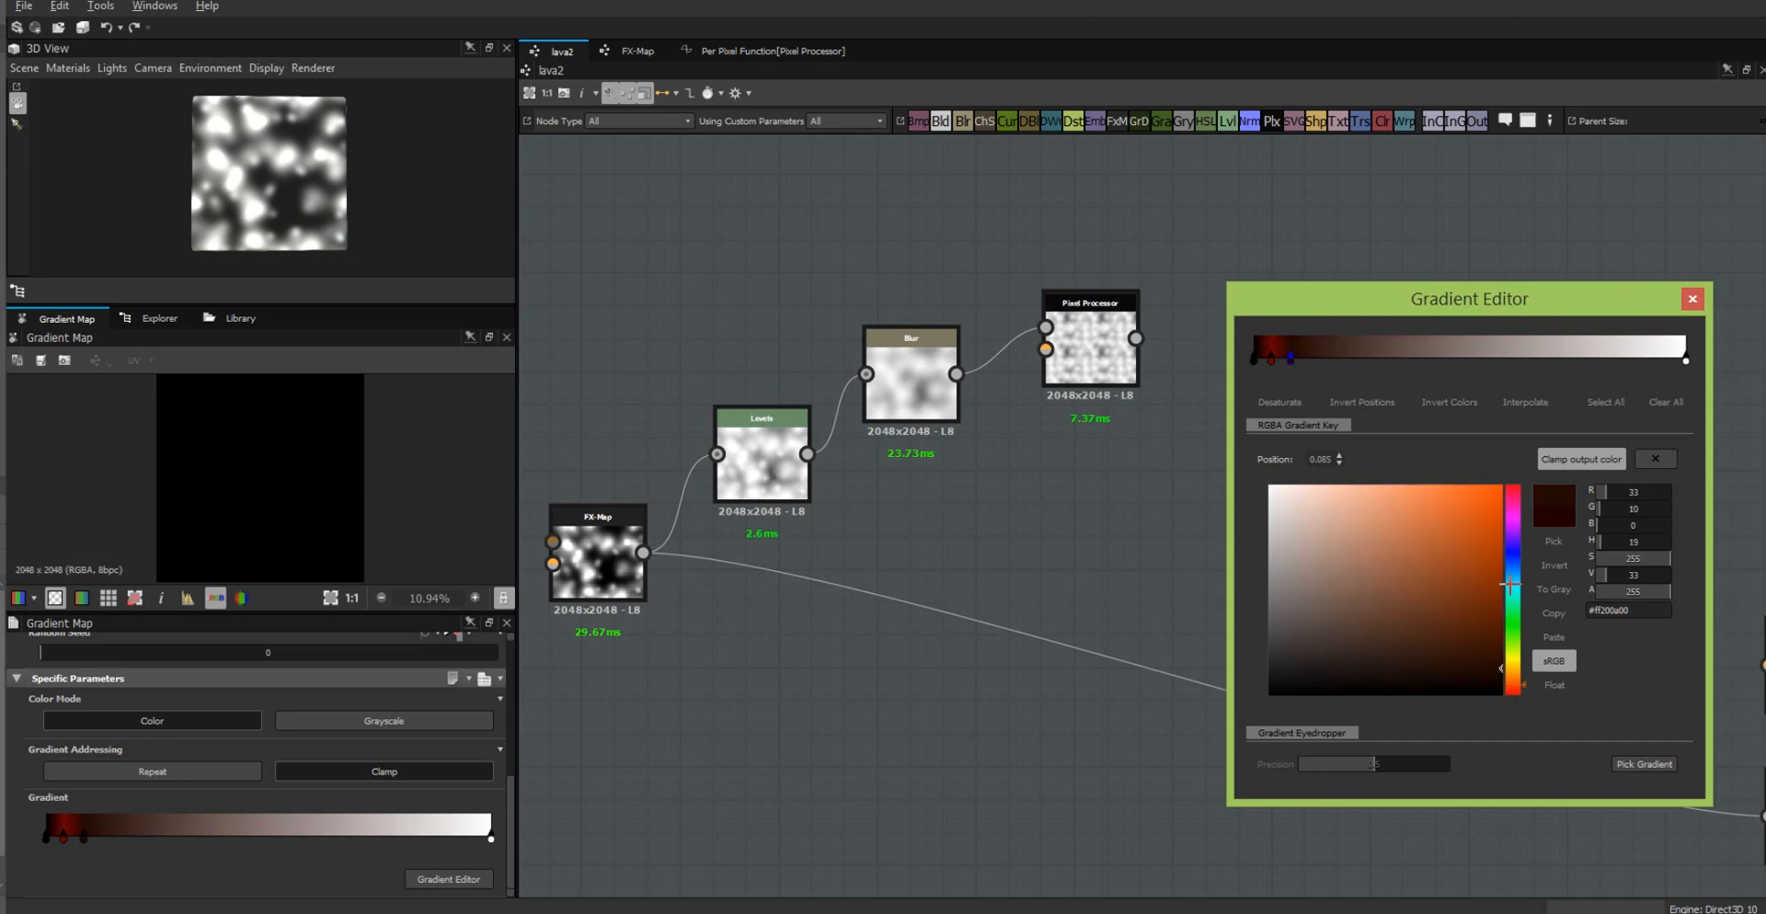
pyautogui.click(1501, 572)
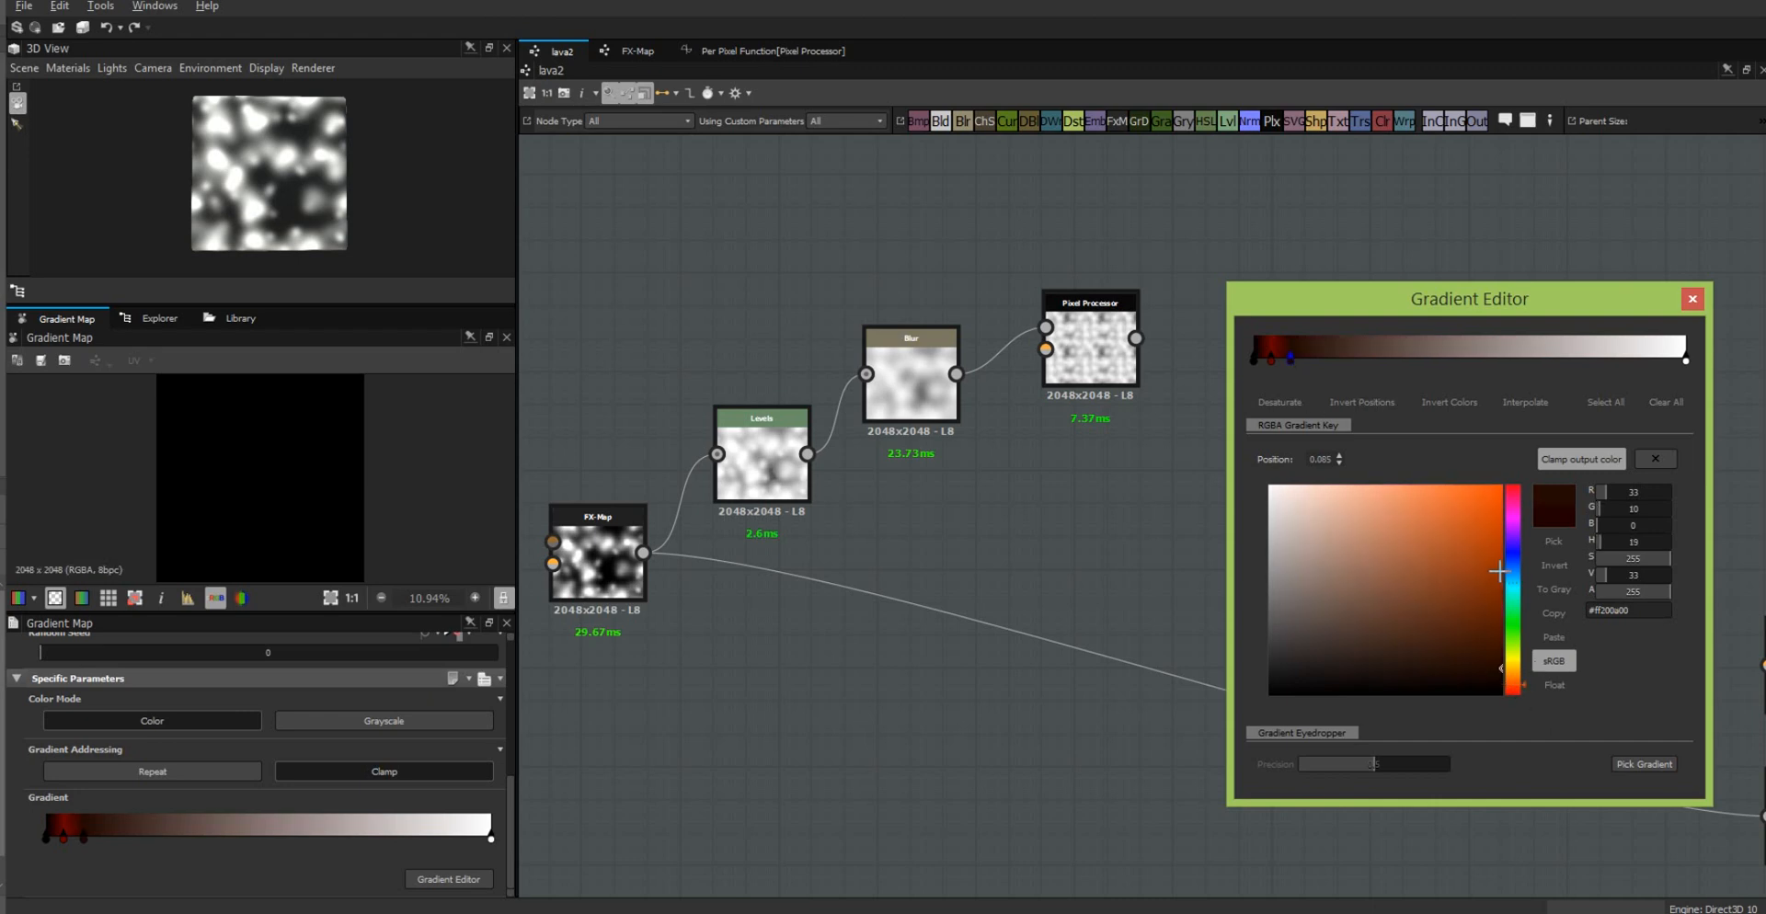
pyautogui.click(1497, 655)
# Step: Add another gradient key at position 0.123 and adjust the preceding key's color to dark brown #411501
pyautogui.click(1298, 346)
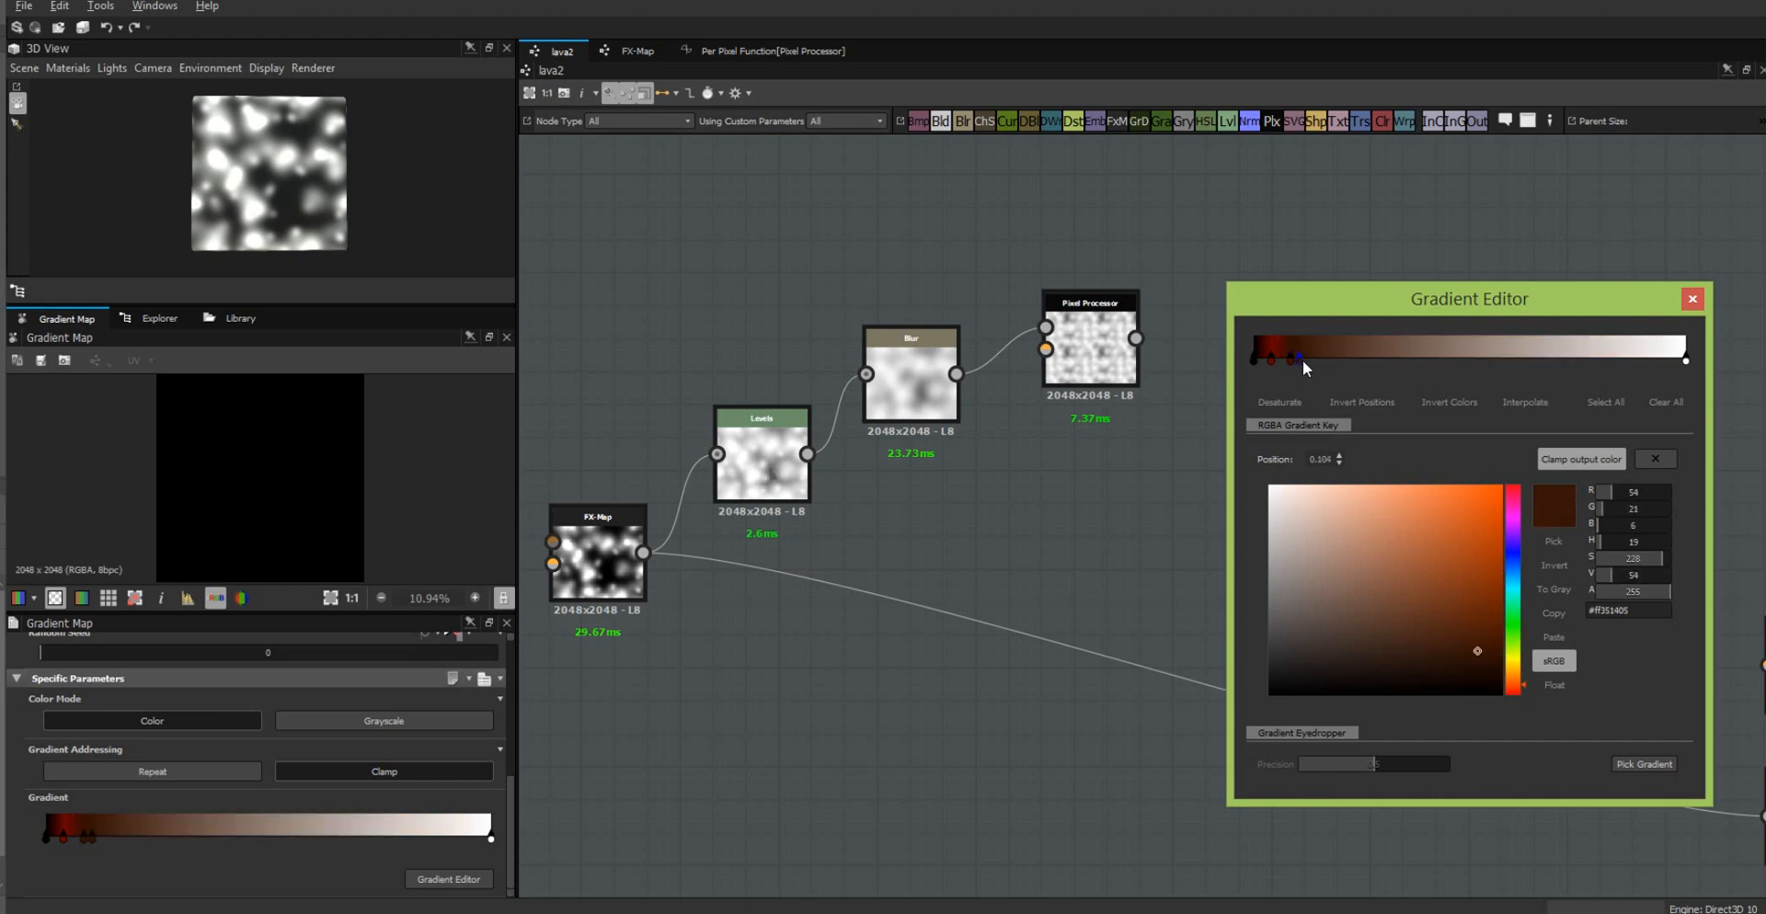
pyautogui.click(1294, 358)
pyautogui.moveTo(1490, 639); pyautogui.dragTo(1502, 641)
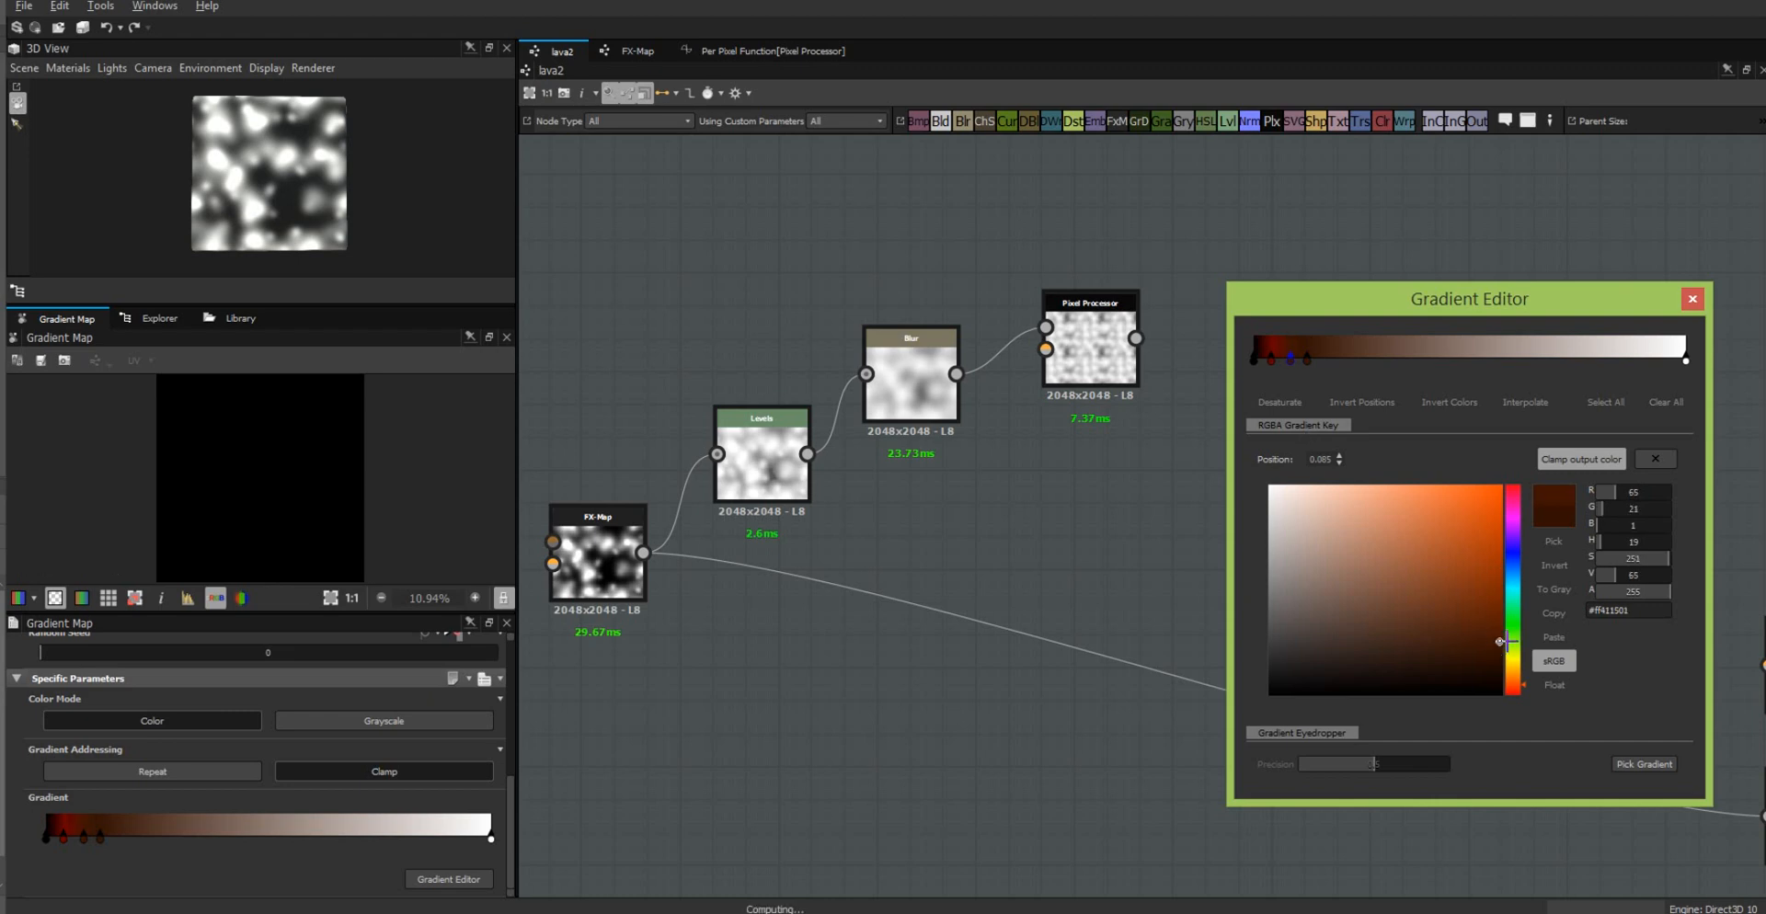
# Step: Color the gradient key at position 0.123 black
pyautogui.click(1307, 359)
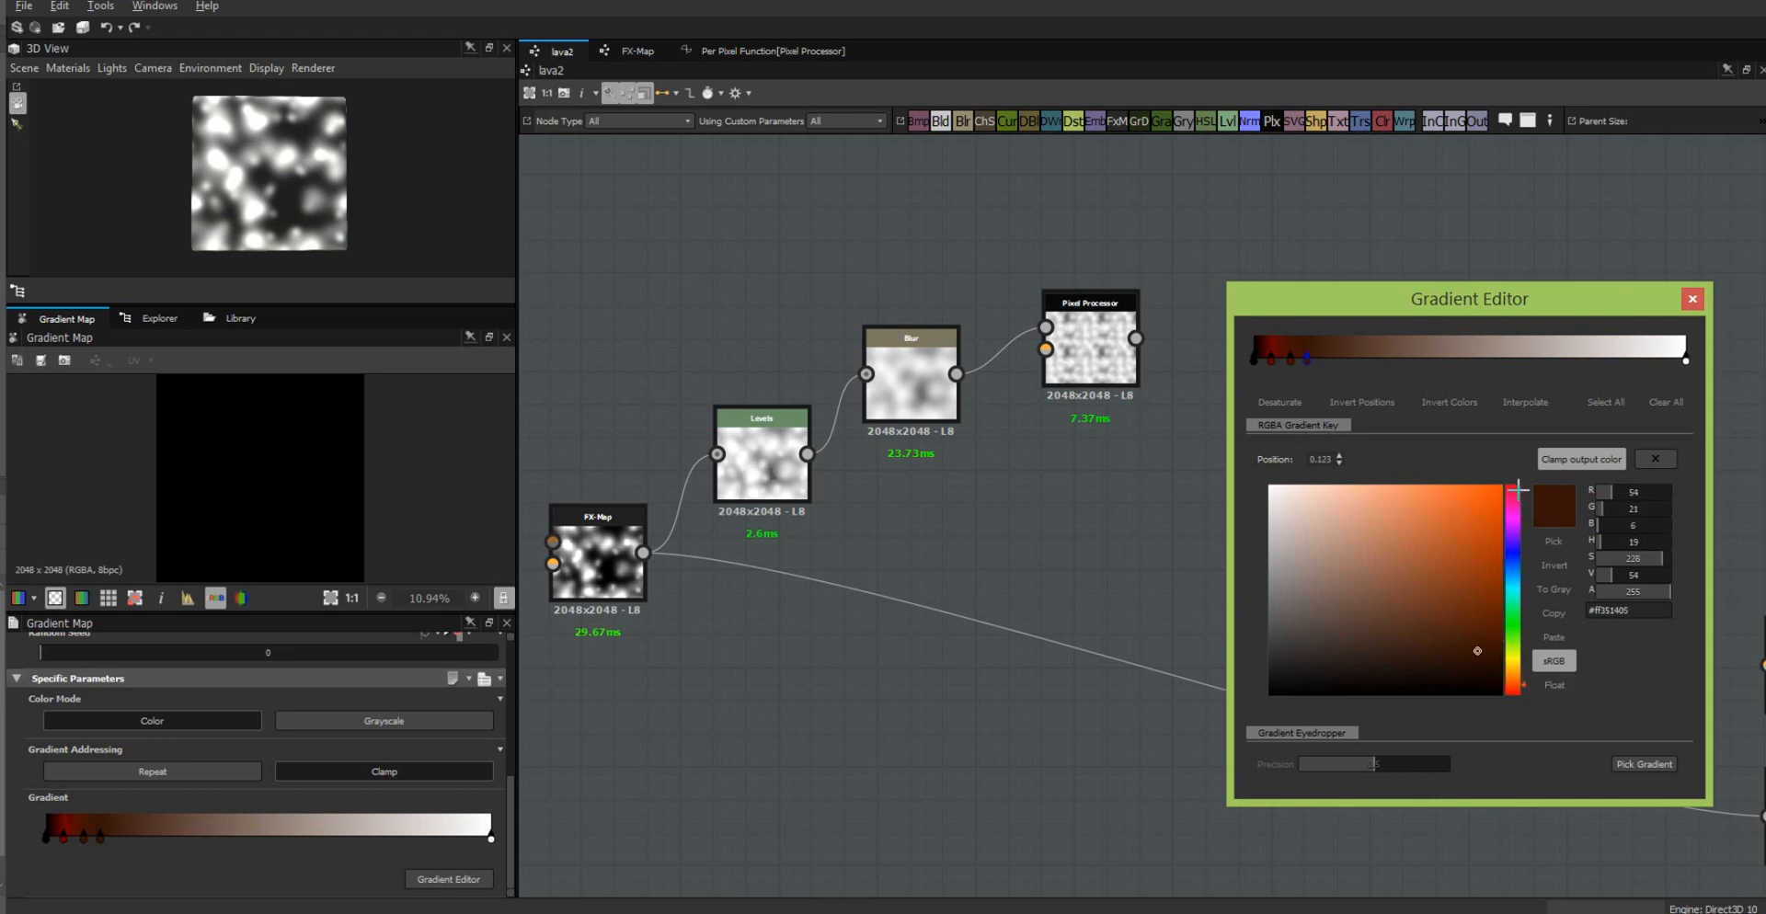
pyautogui.click(1509, 486)
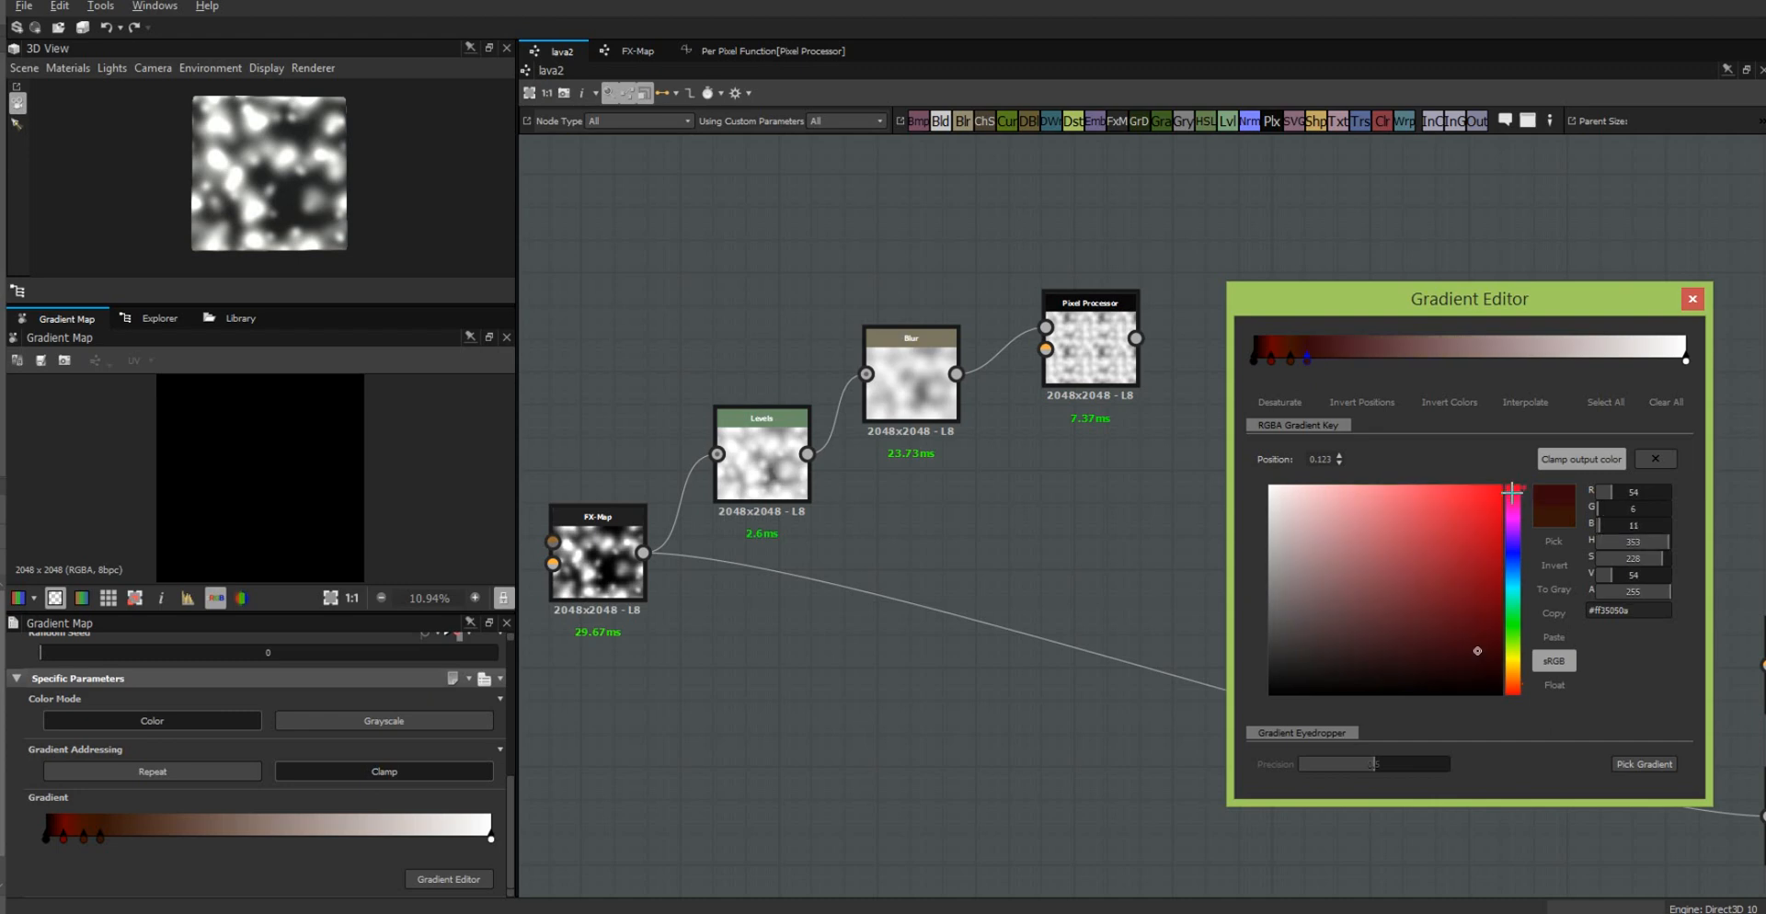
pyautogui.click(1502, 695)
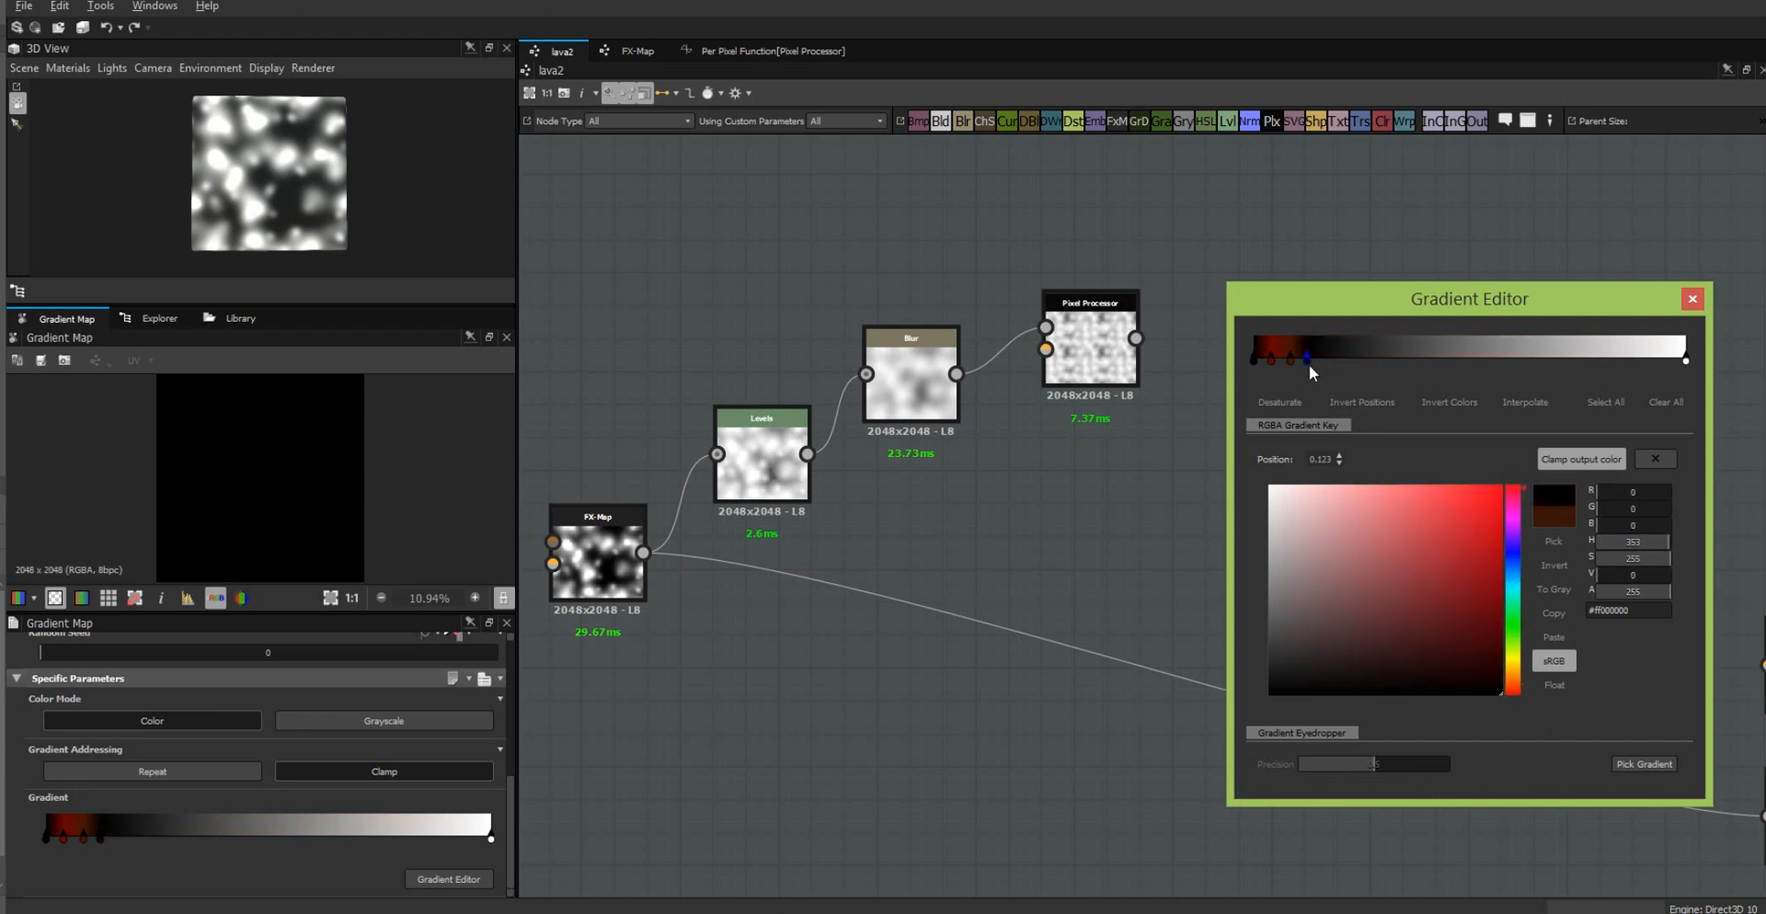
# Step: Change the gradient's white end key to amber #ffc100
pyautogui.click(1687, 359)
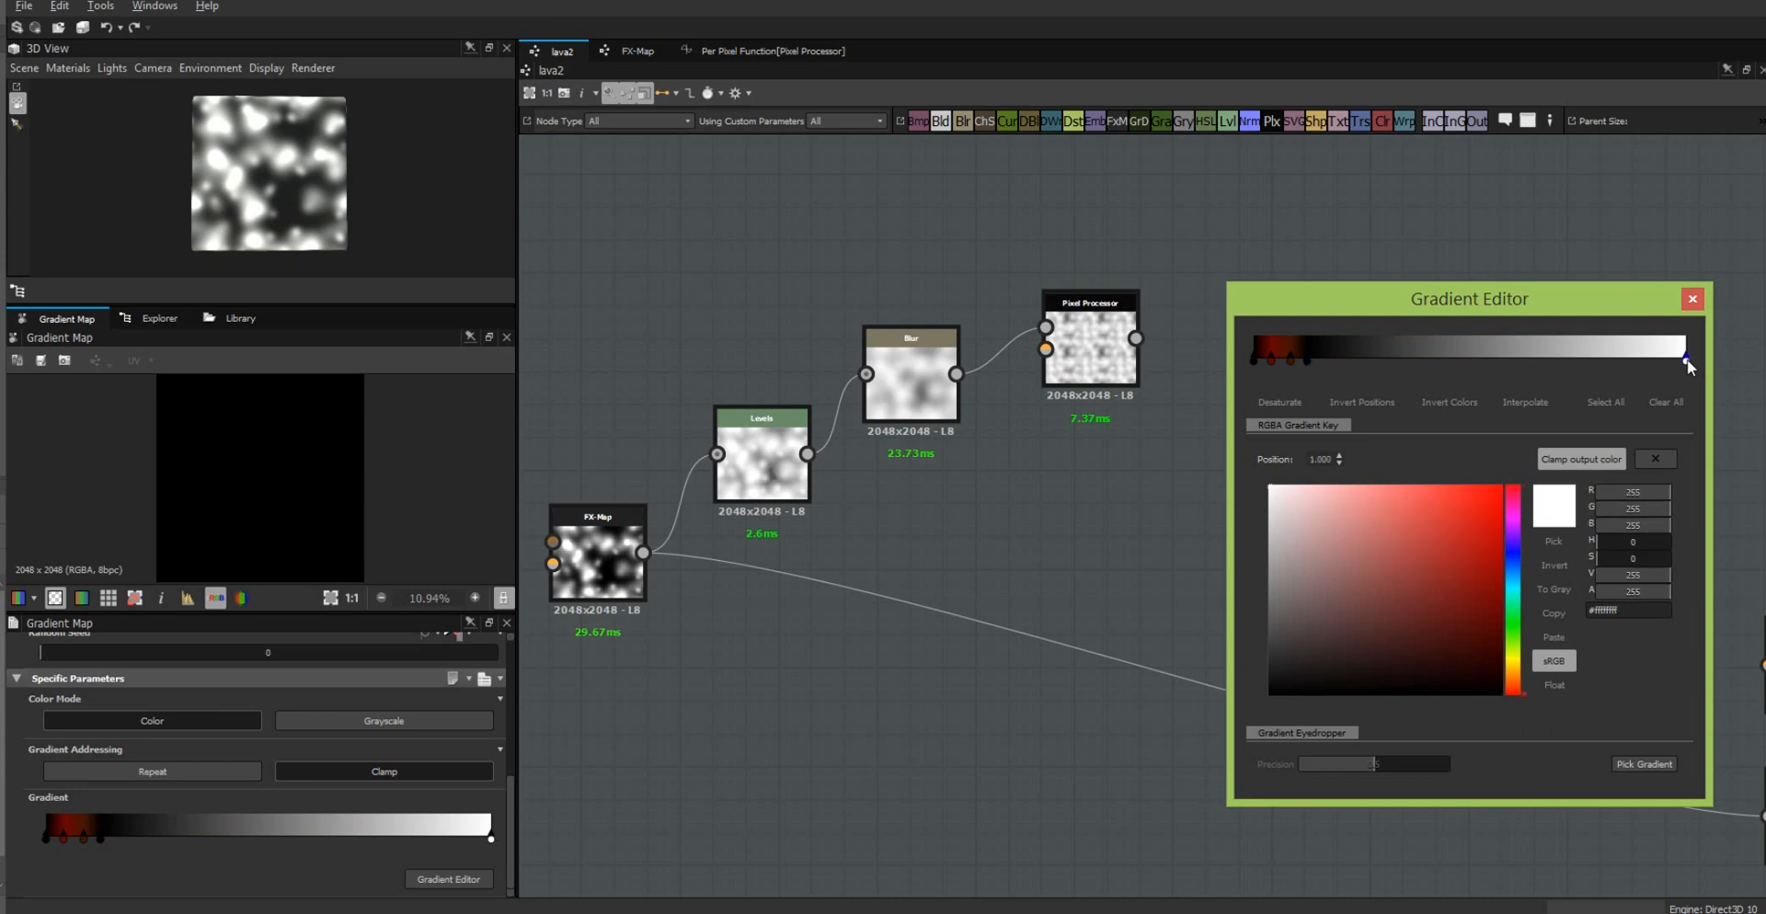
pyautogui.click(1513, 668)
pyautogui.click(1501, 487)
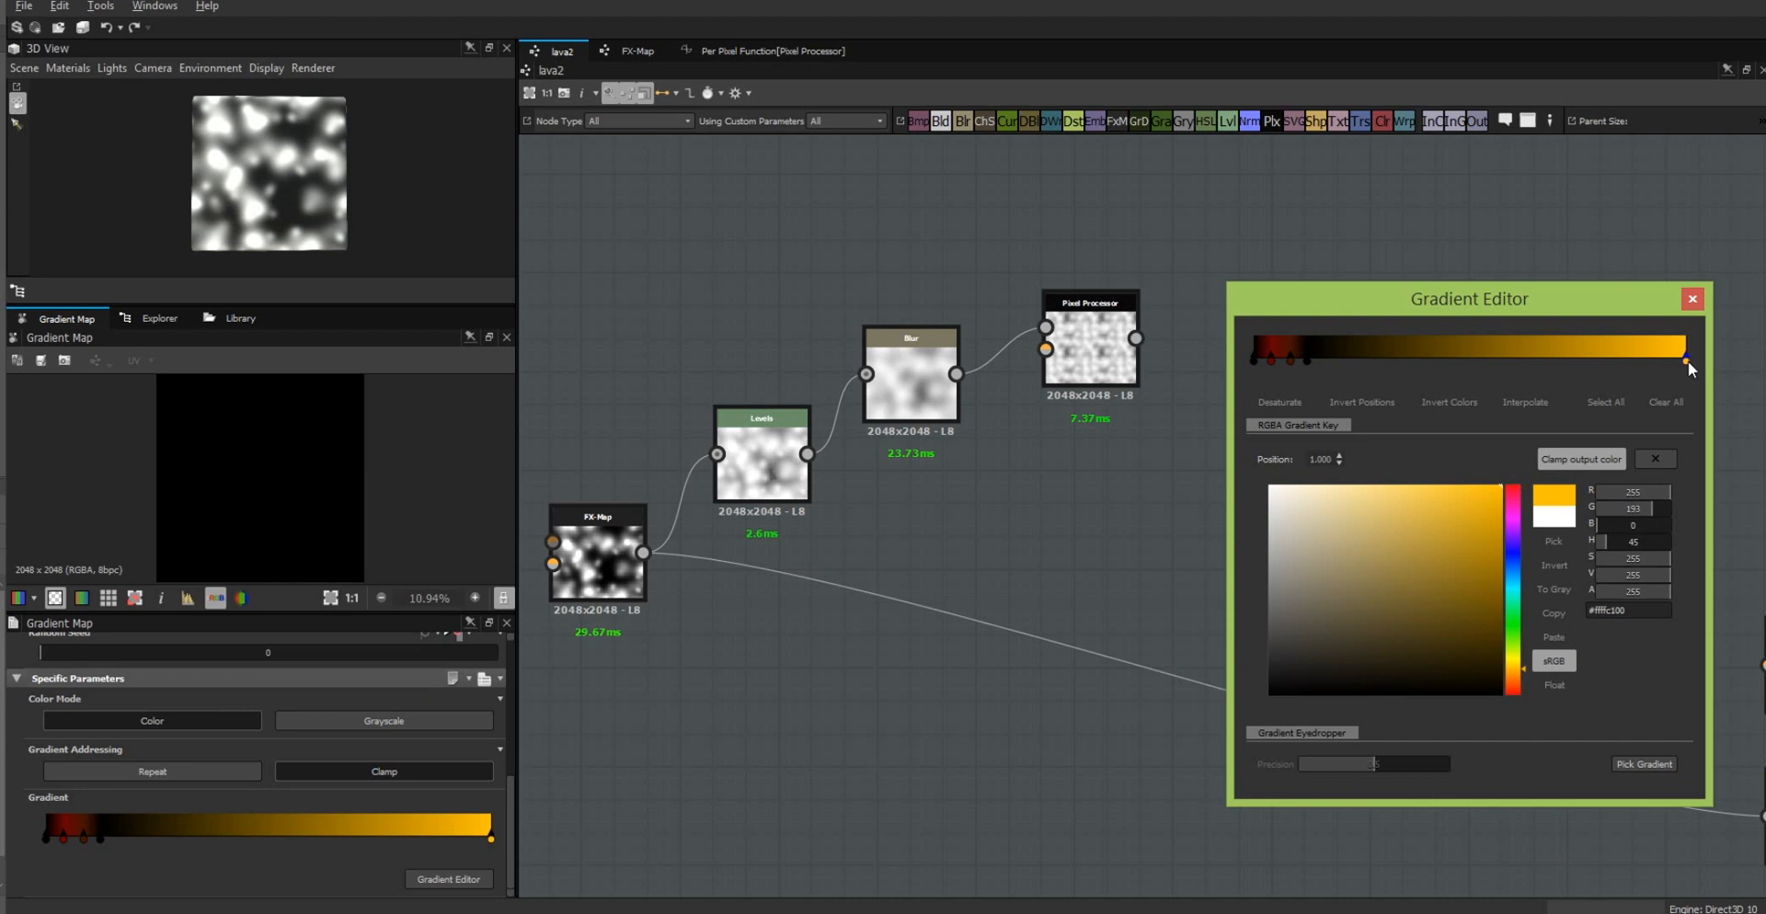
# Step: Add a dark red #94030b gradient key just after the last black key and place it at position 0.166
pyautogui.click(1317, 351)
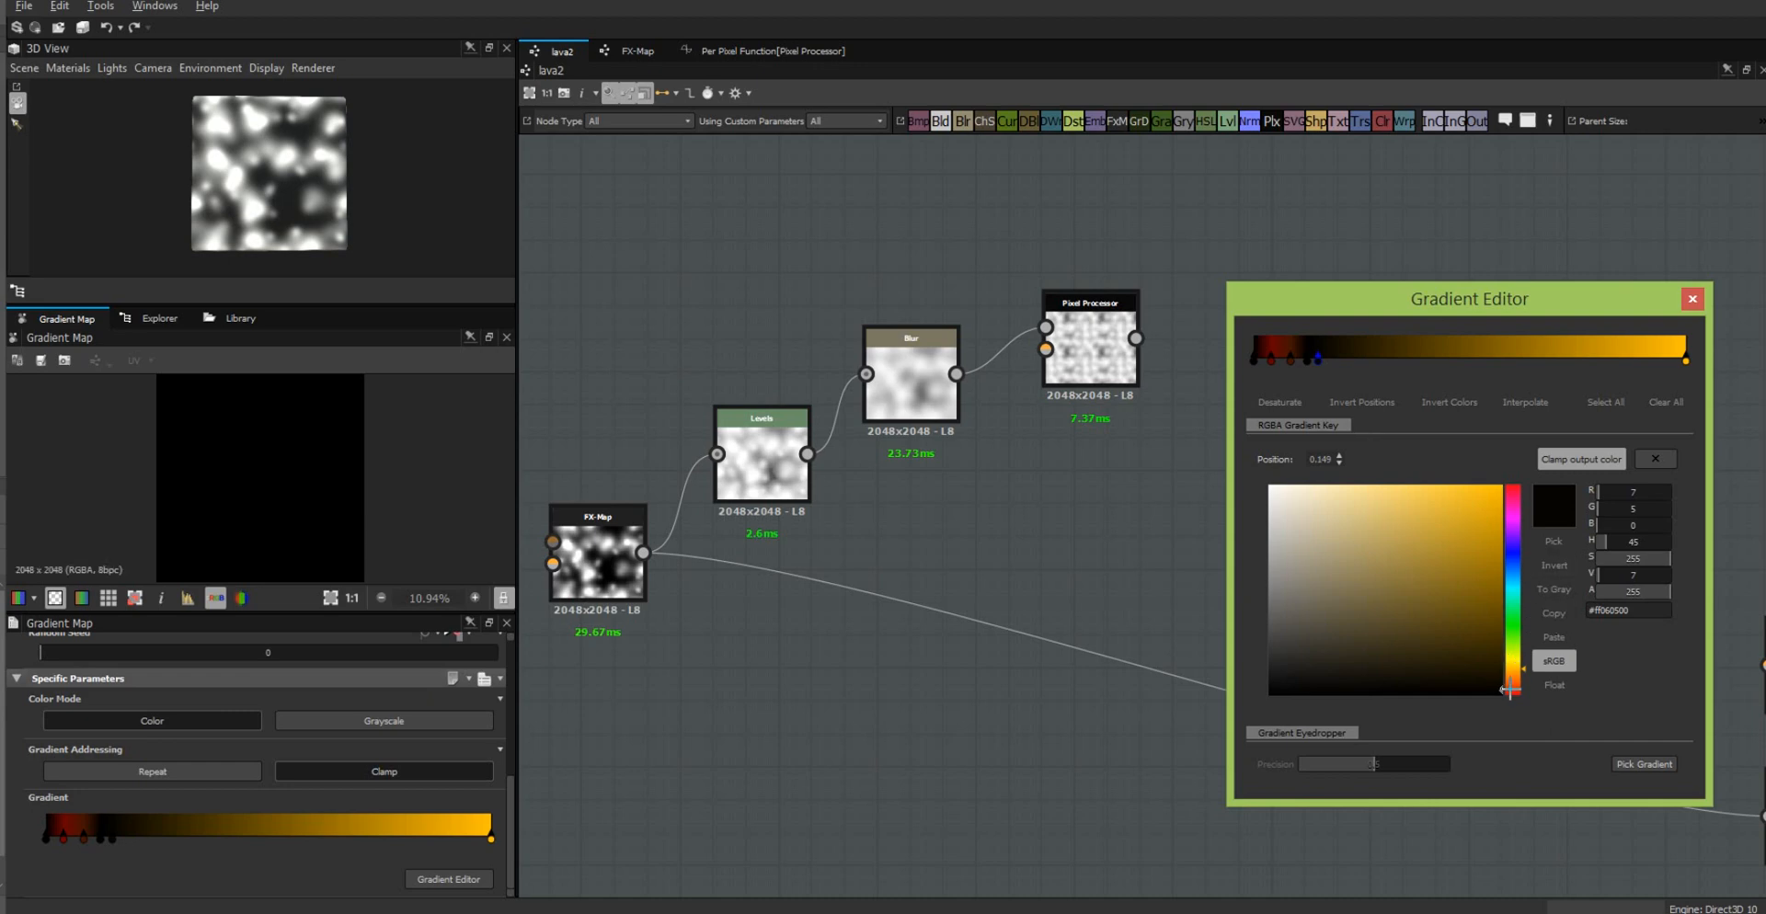
pyautogui.click(1512, 688)
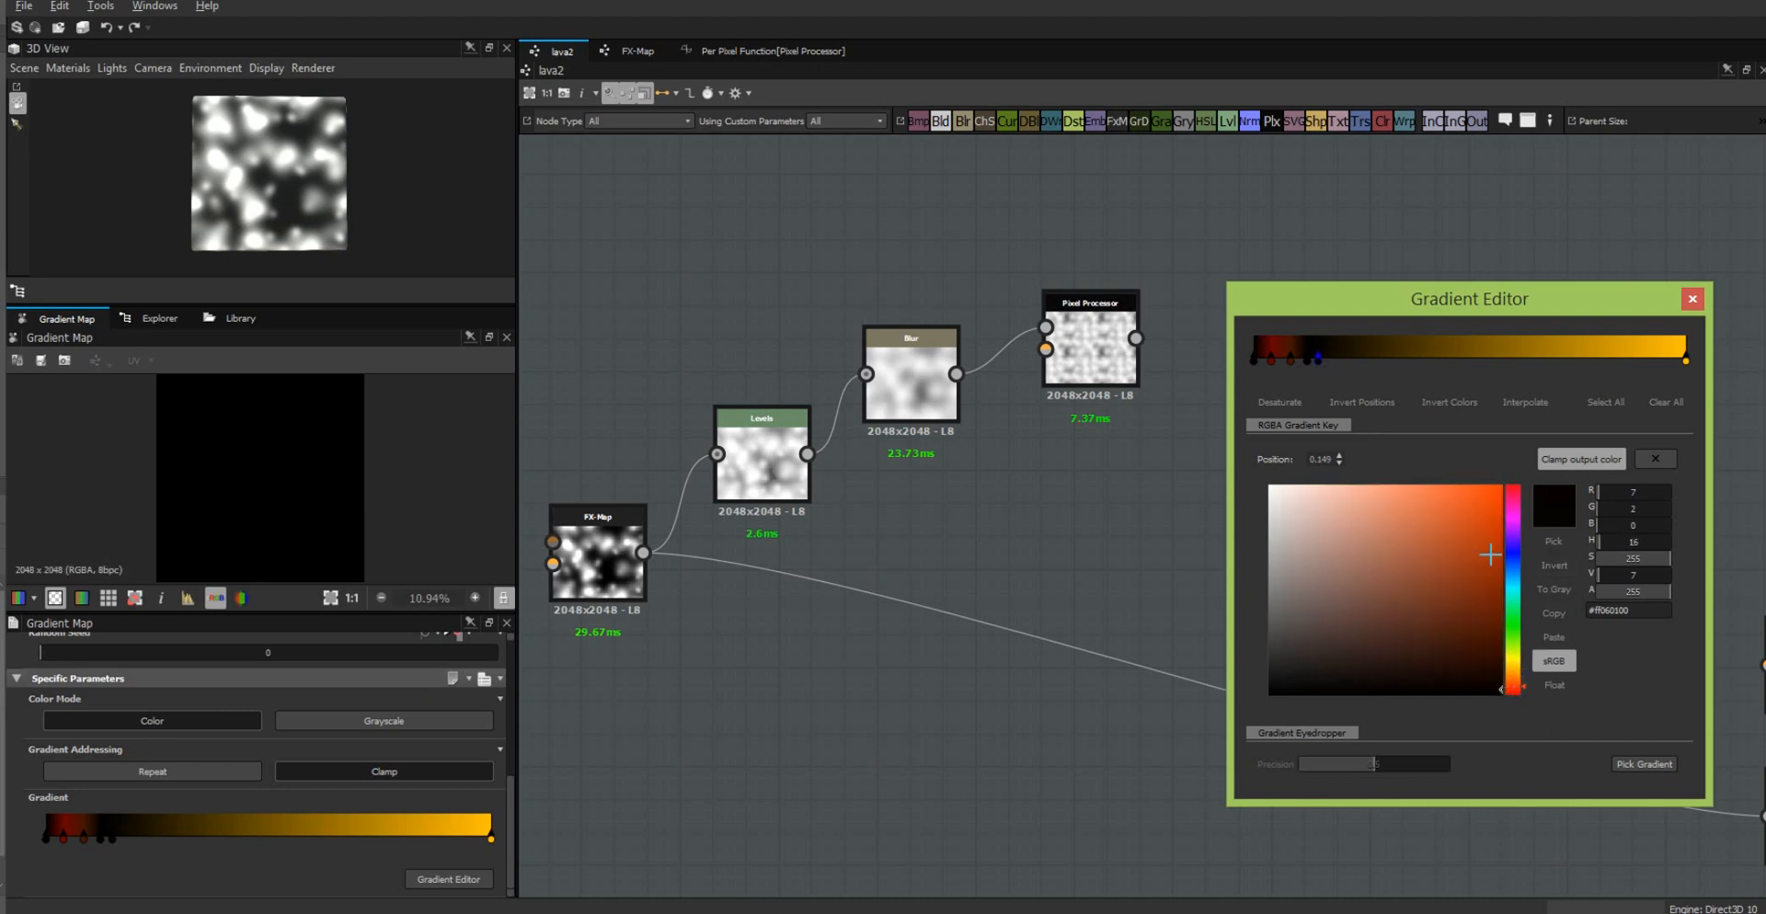
pyautogui.moveTo(1491, 550); pyautogui.dragTo(1529, 441)
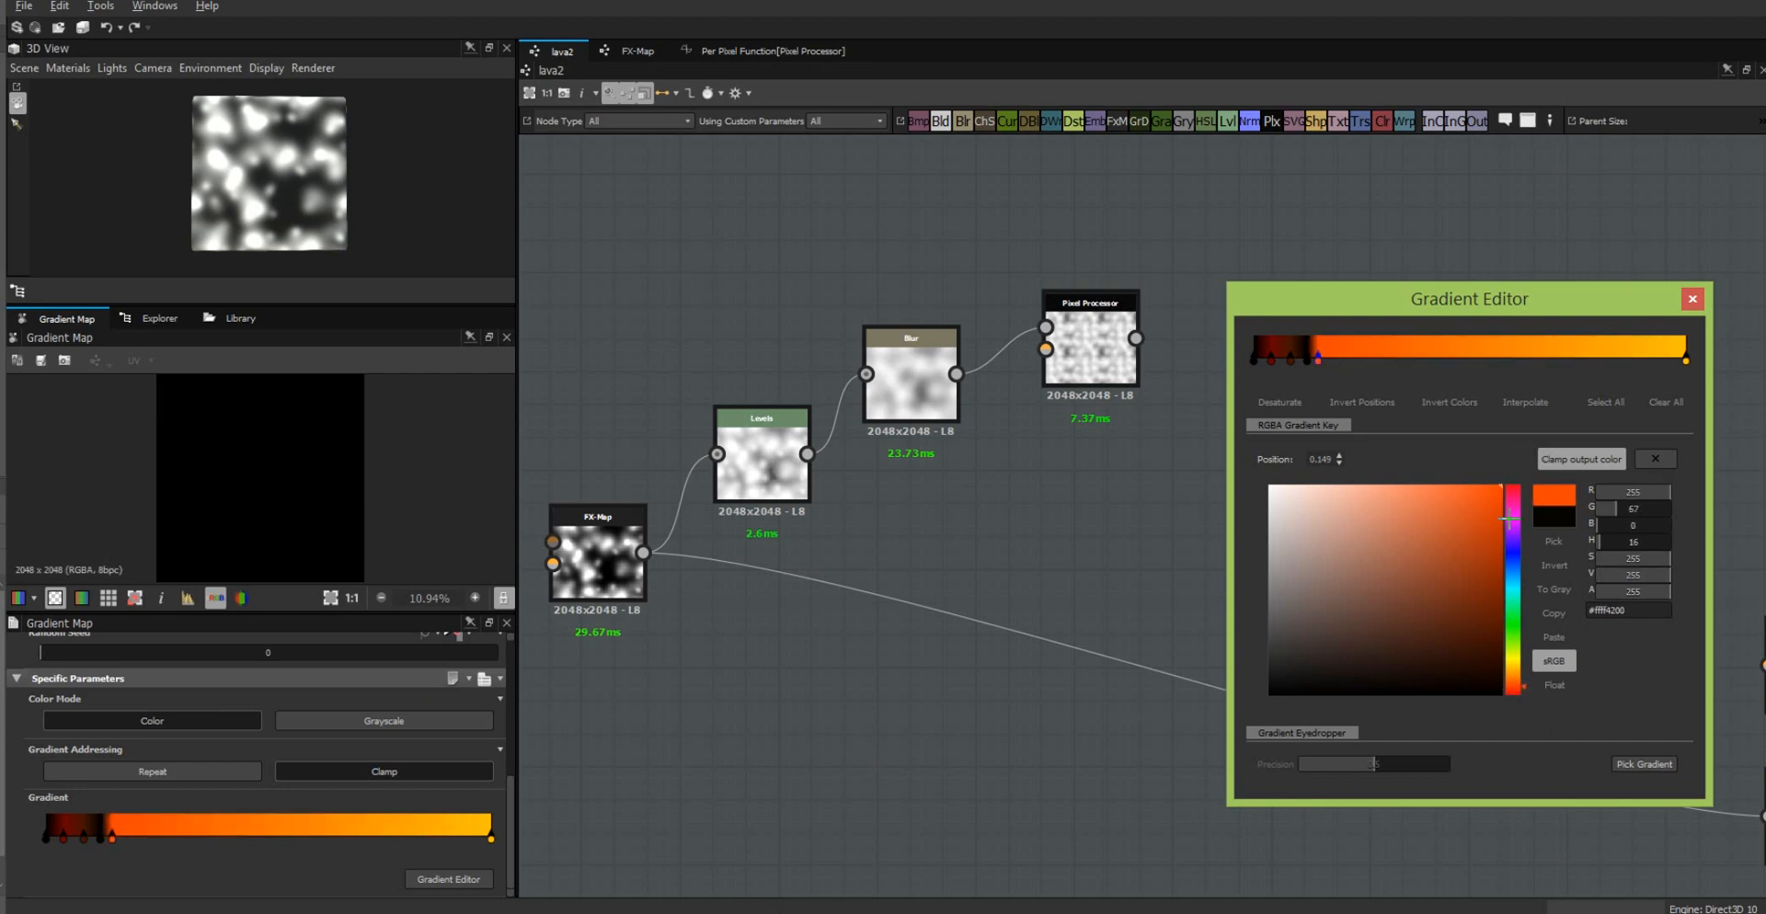
pyautogui.click(1513, 488)
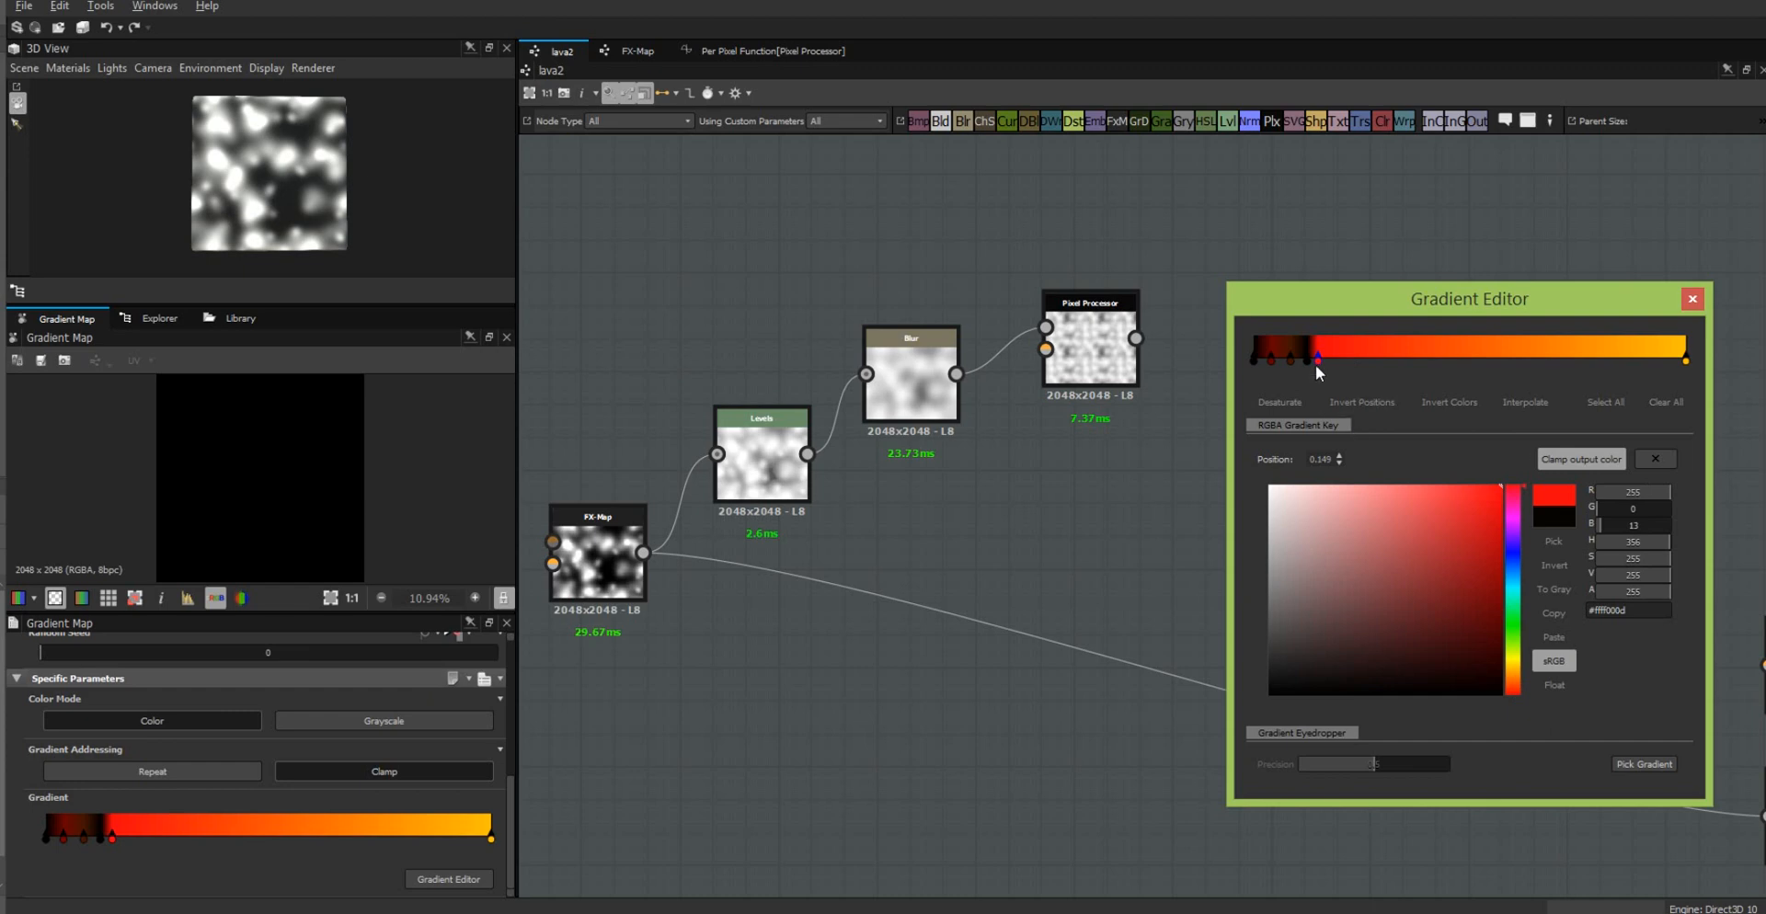
pyautogui.click(1497, 573)
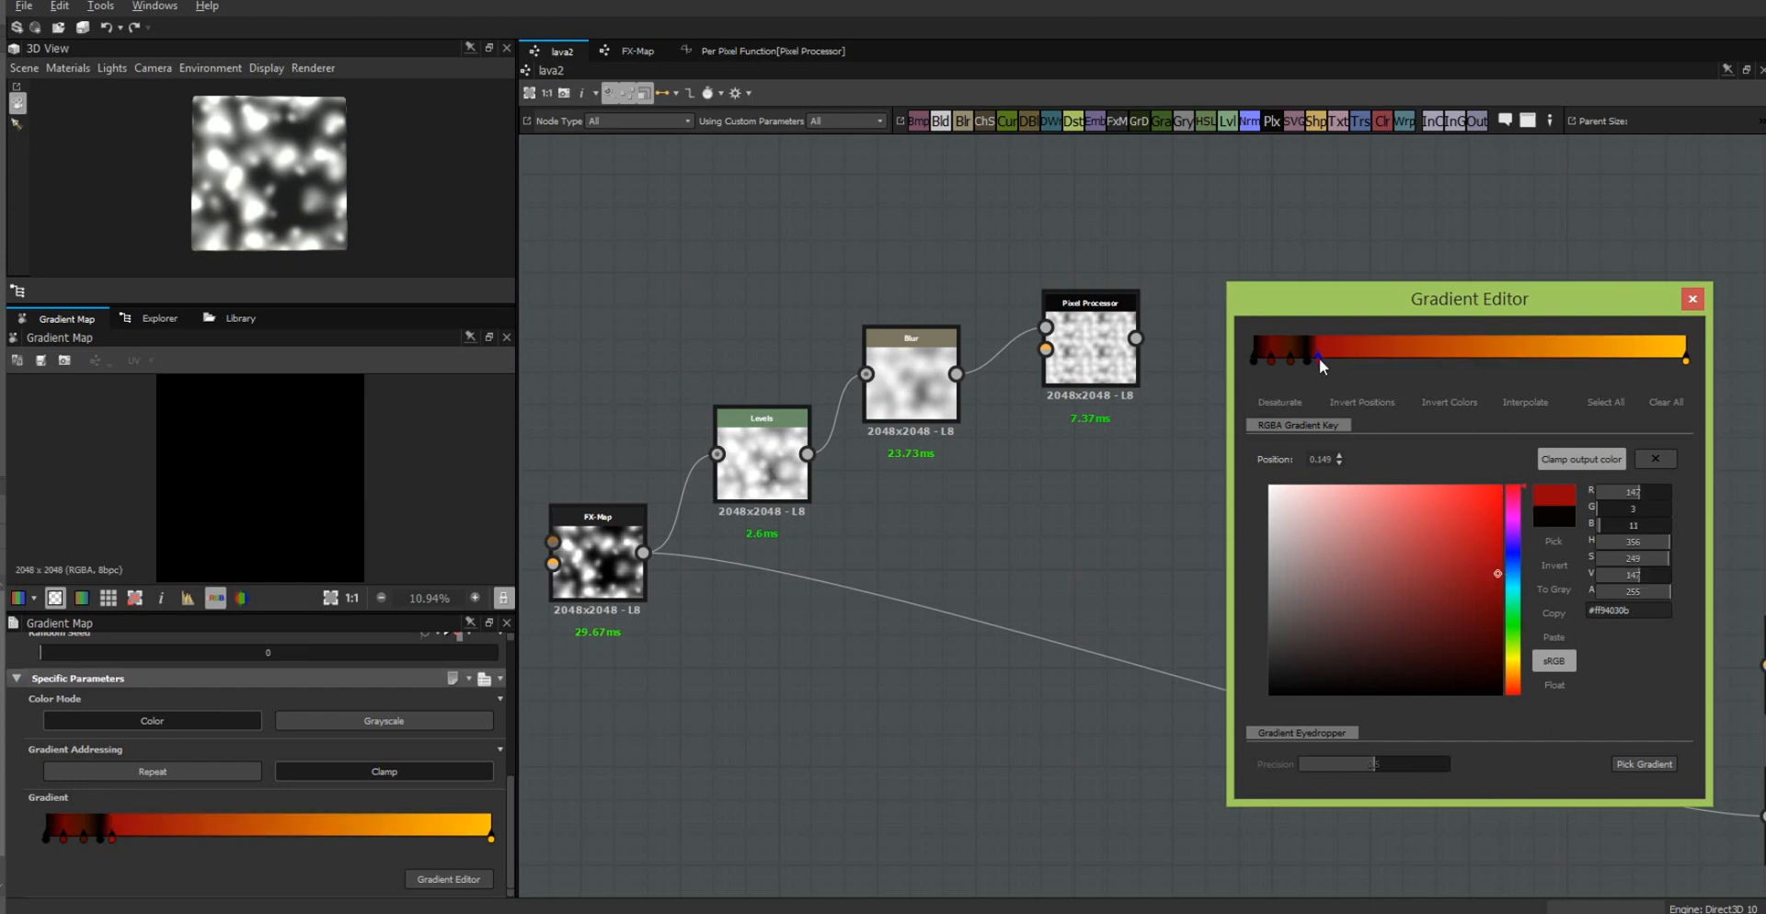
pyautogui.moveTo(1325, 360); pyautogui.dragTo(1492, 364)
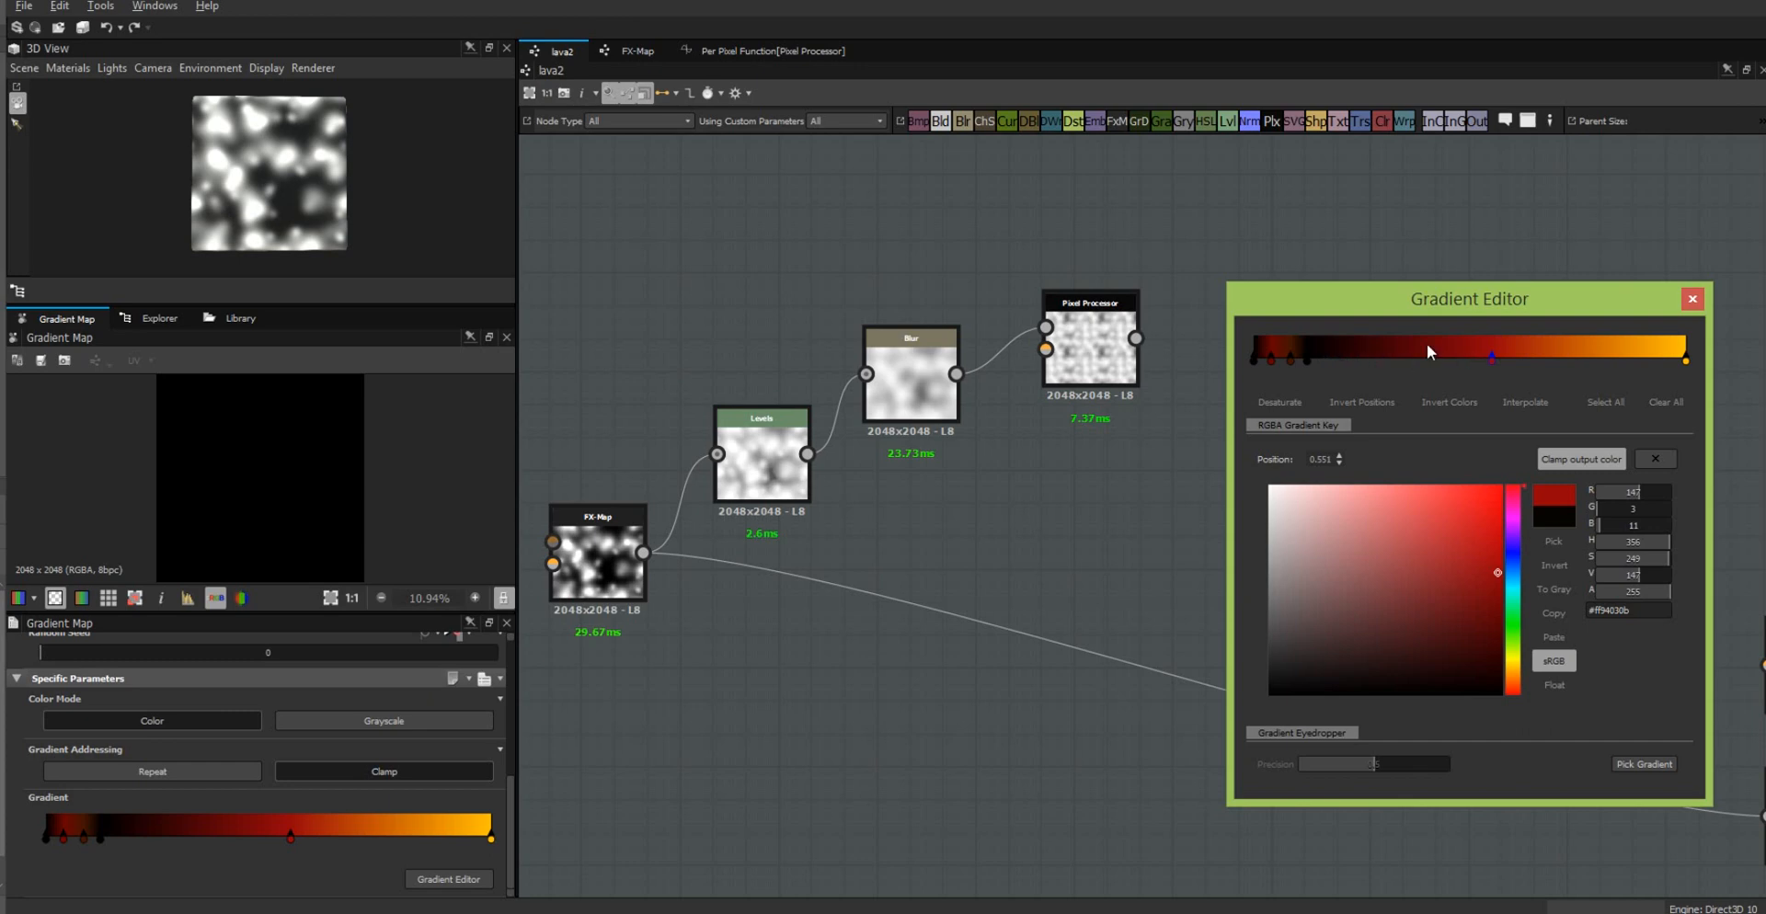
pyautogui.moveTo(1491, 361); pyautogui.dragTo(1324, 384)
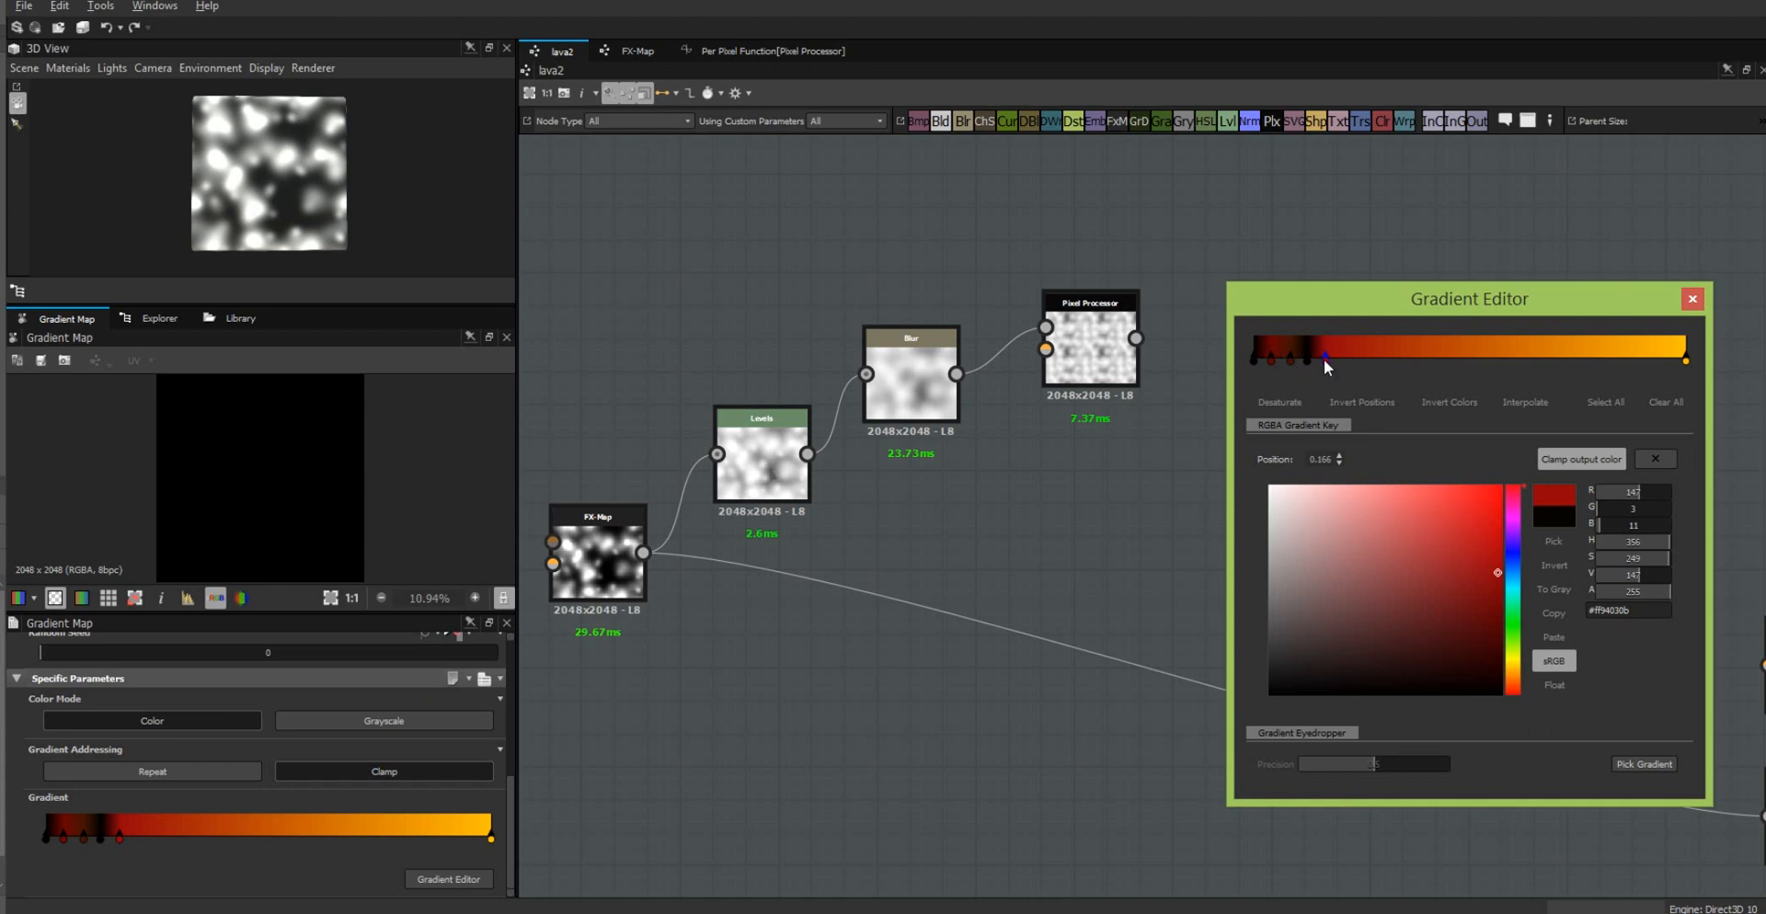
# Step: Add an orange #dd6200 gradient key, place it at position 0.340, and close the gradient editor
pyautogui.click(1420, 359)
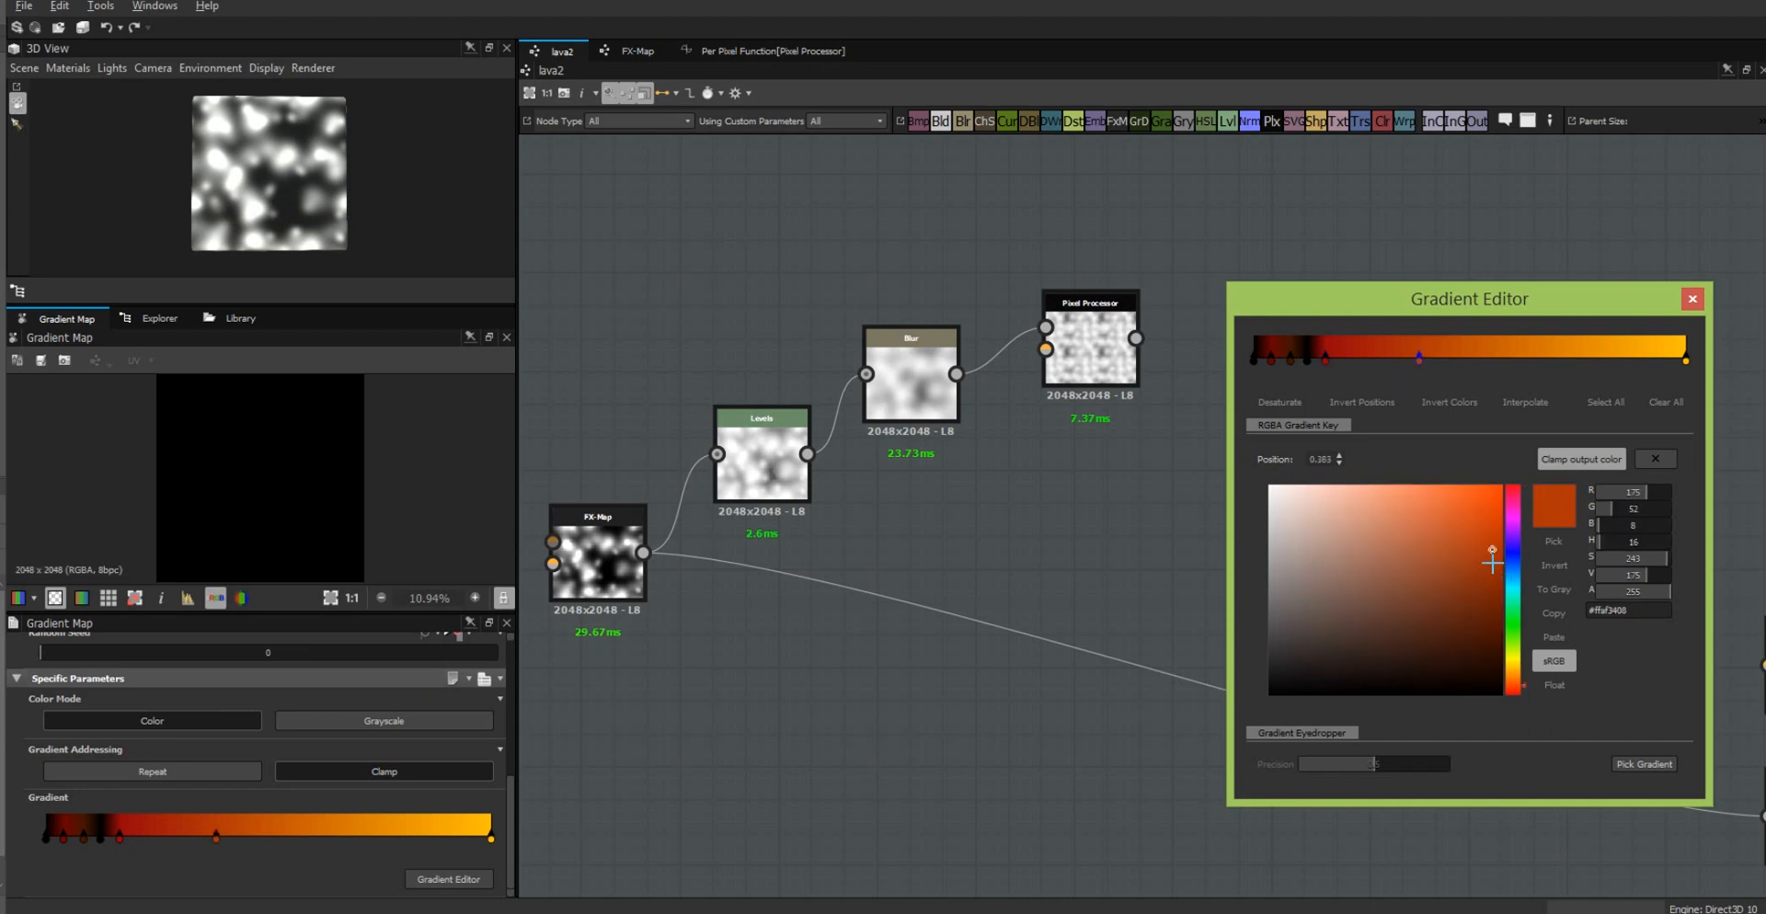
pyautogui.click(1514, 673)
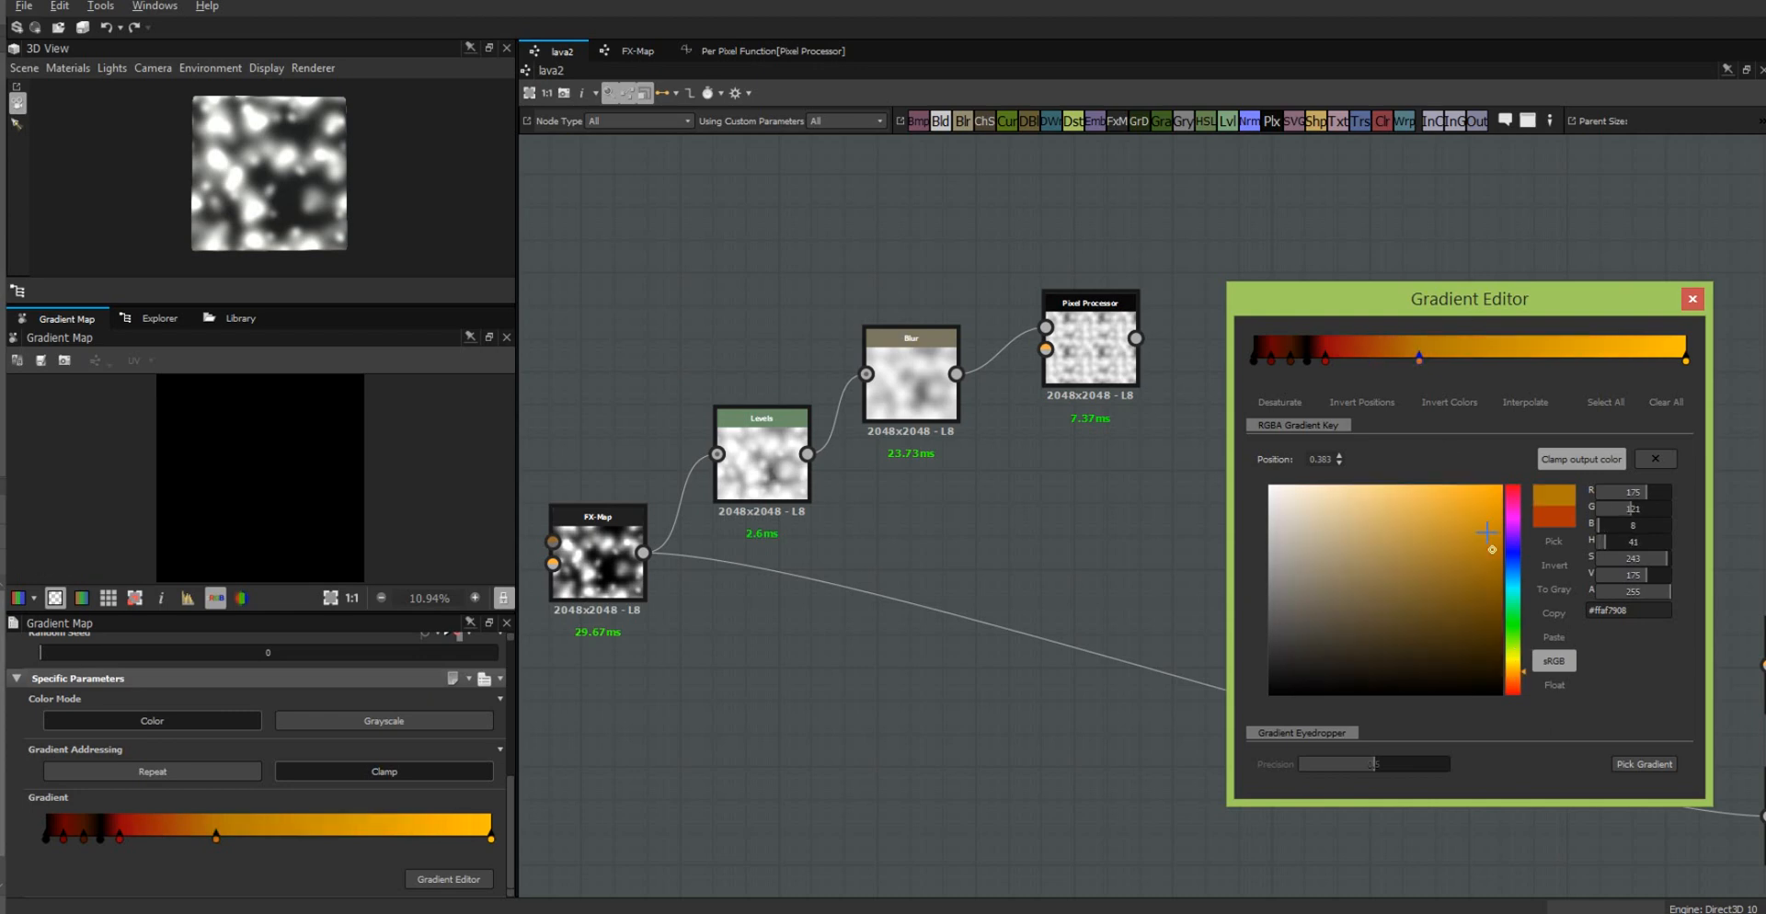
pyautogui.click(1516, 682)
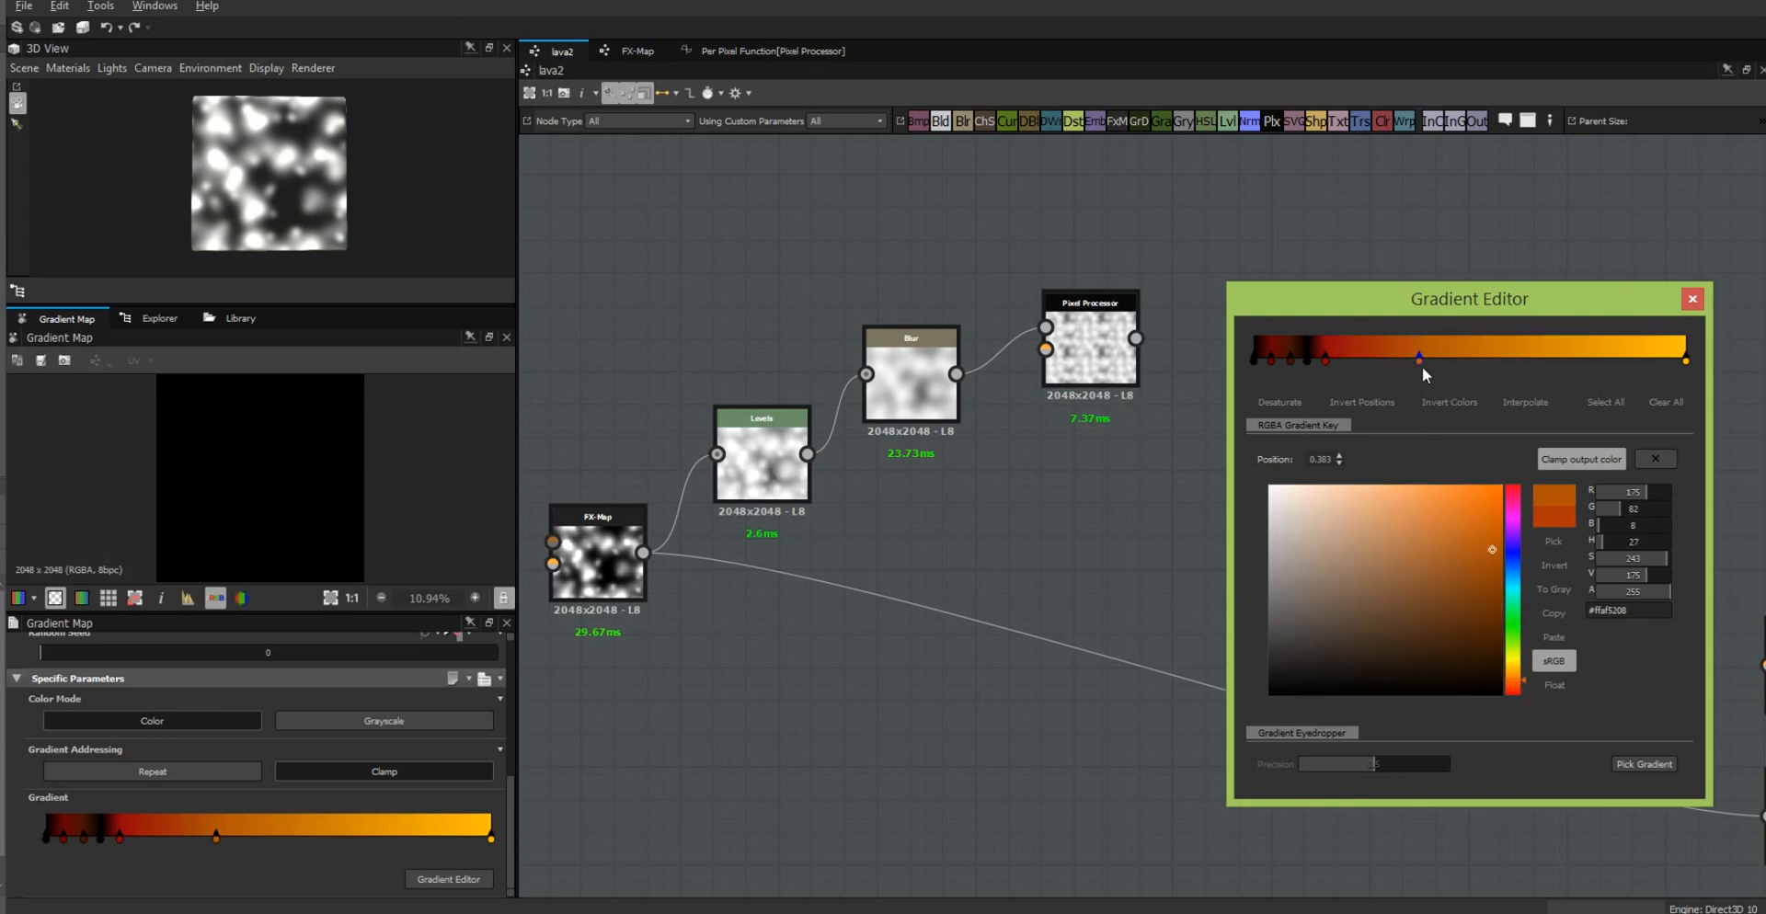
pyautogui.click(1497, 512)
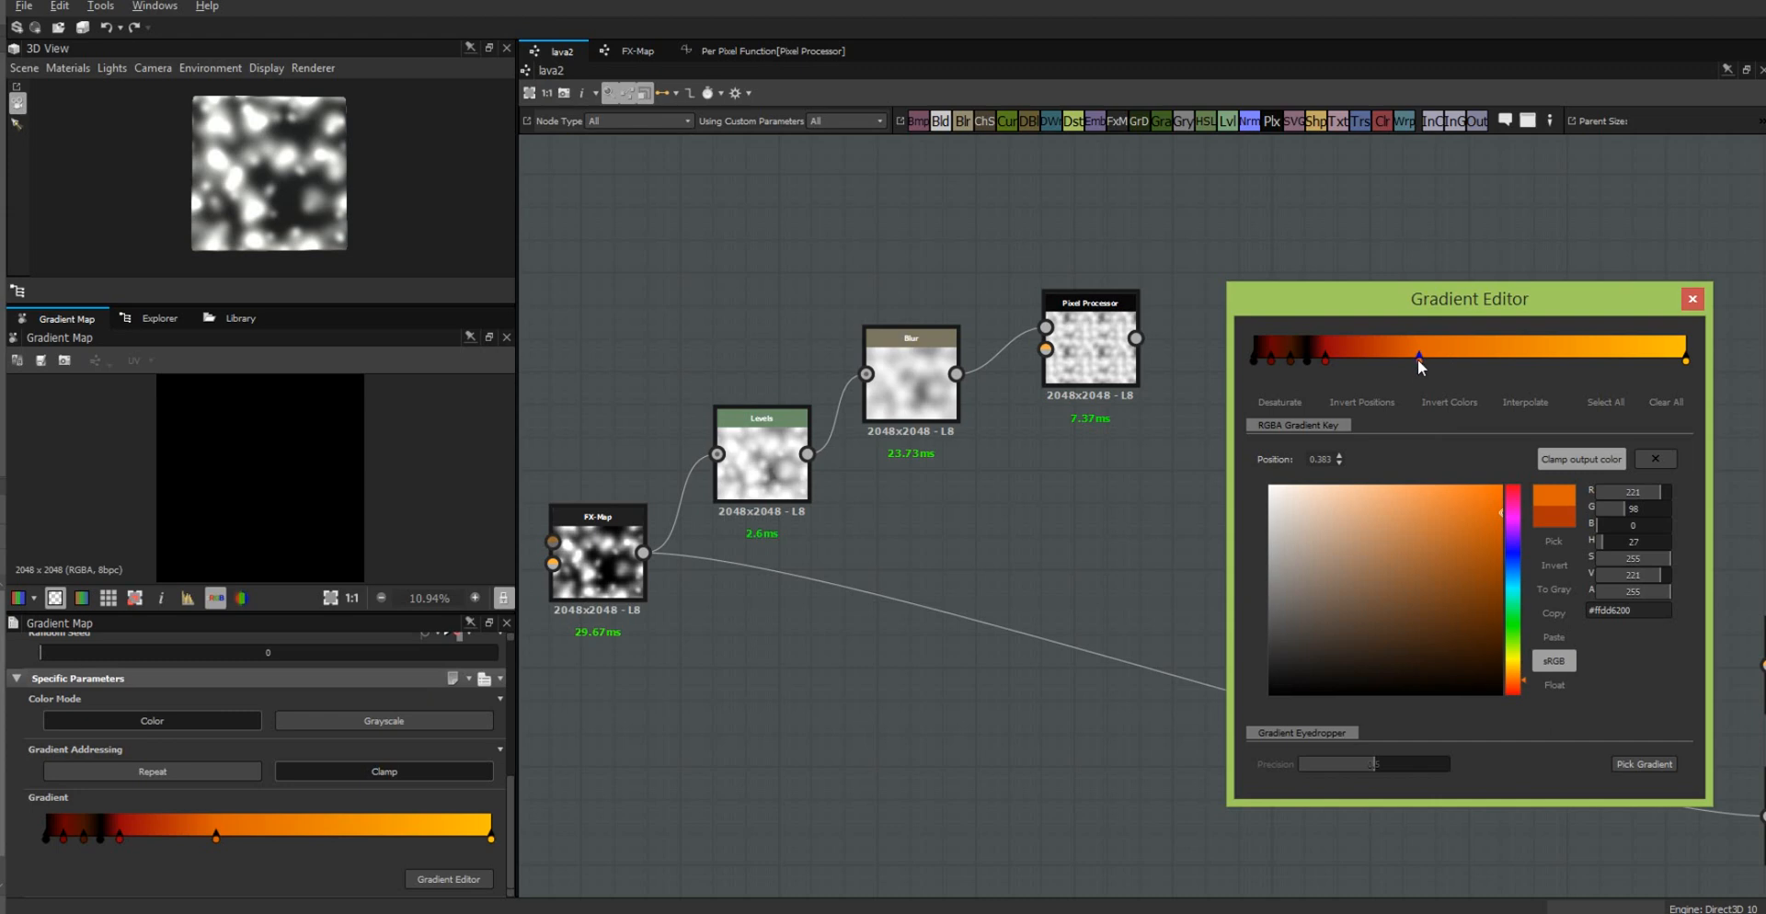
pyautogui.moveTo(1418, 362); pyautogui.dragTo(1399, 364)
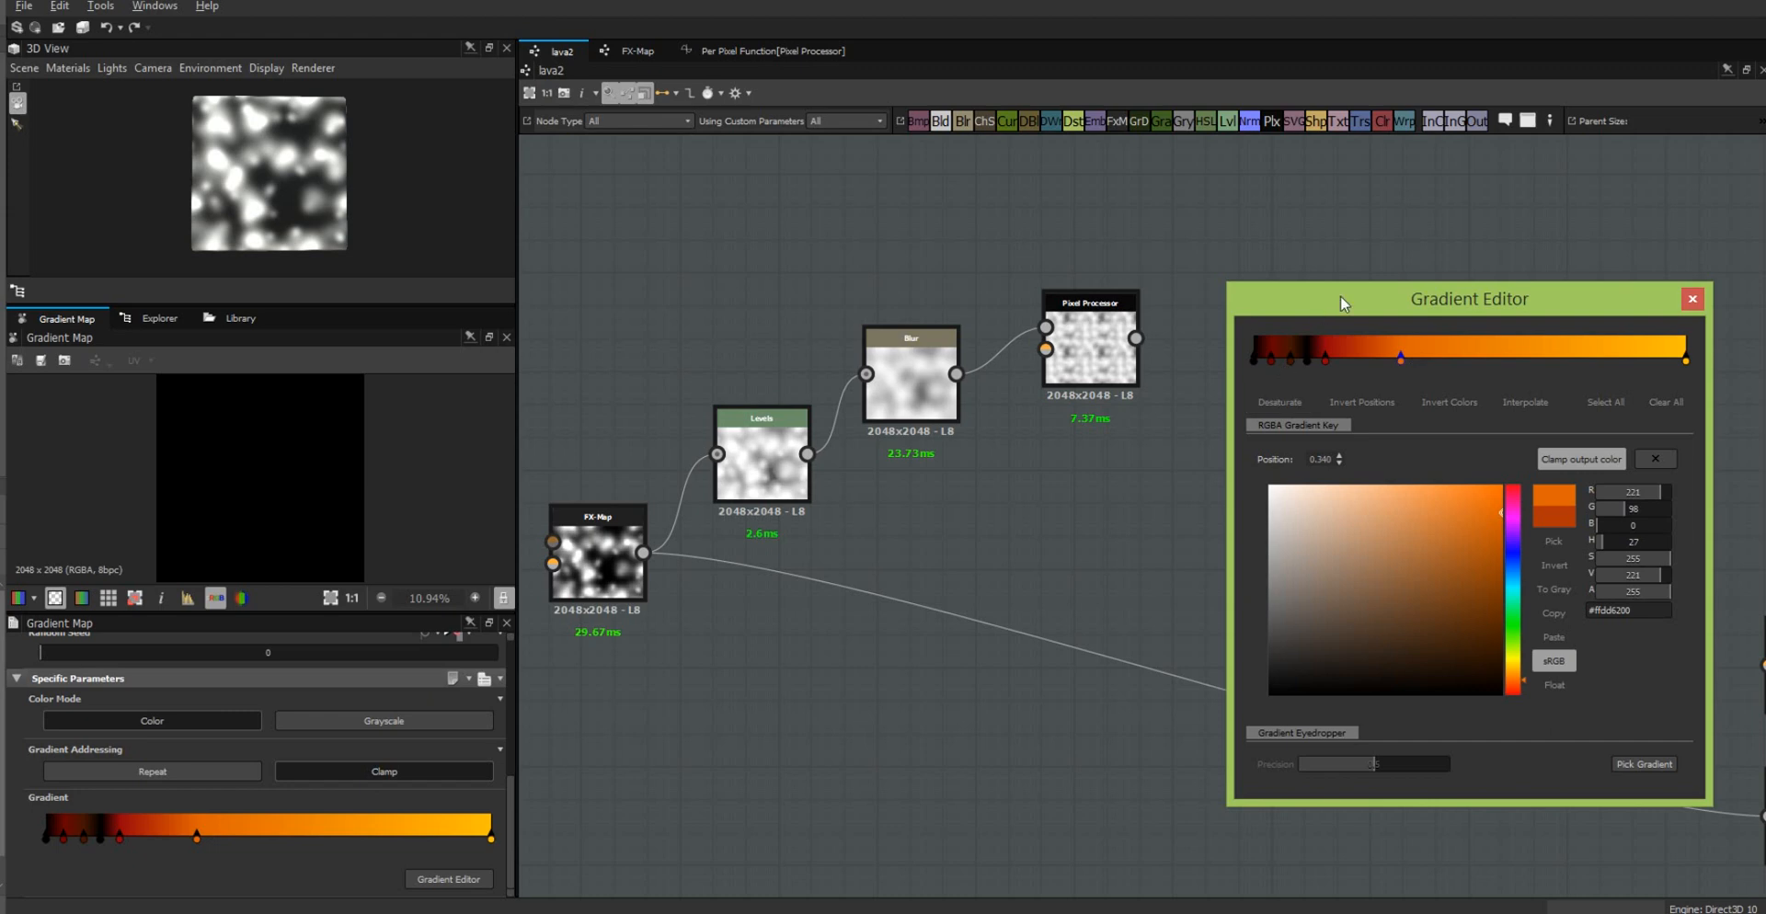
pyautogui.click(1692, 300)
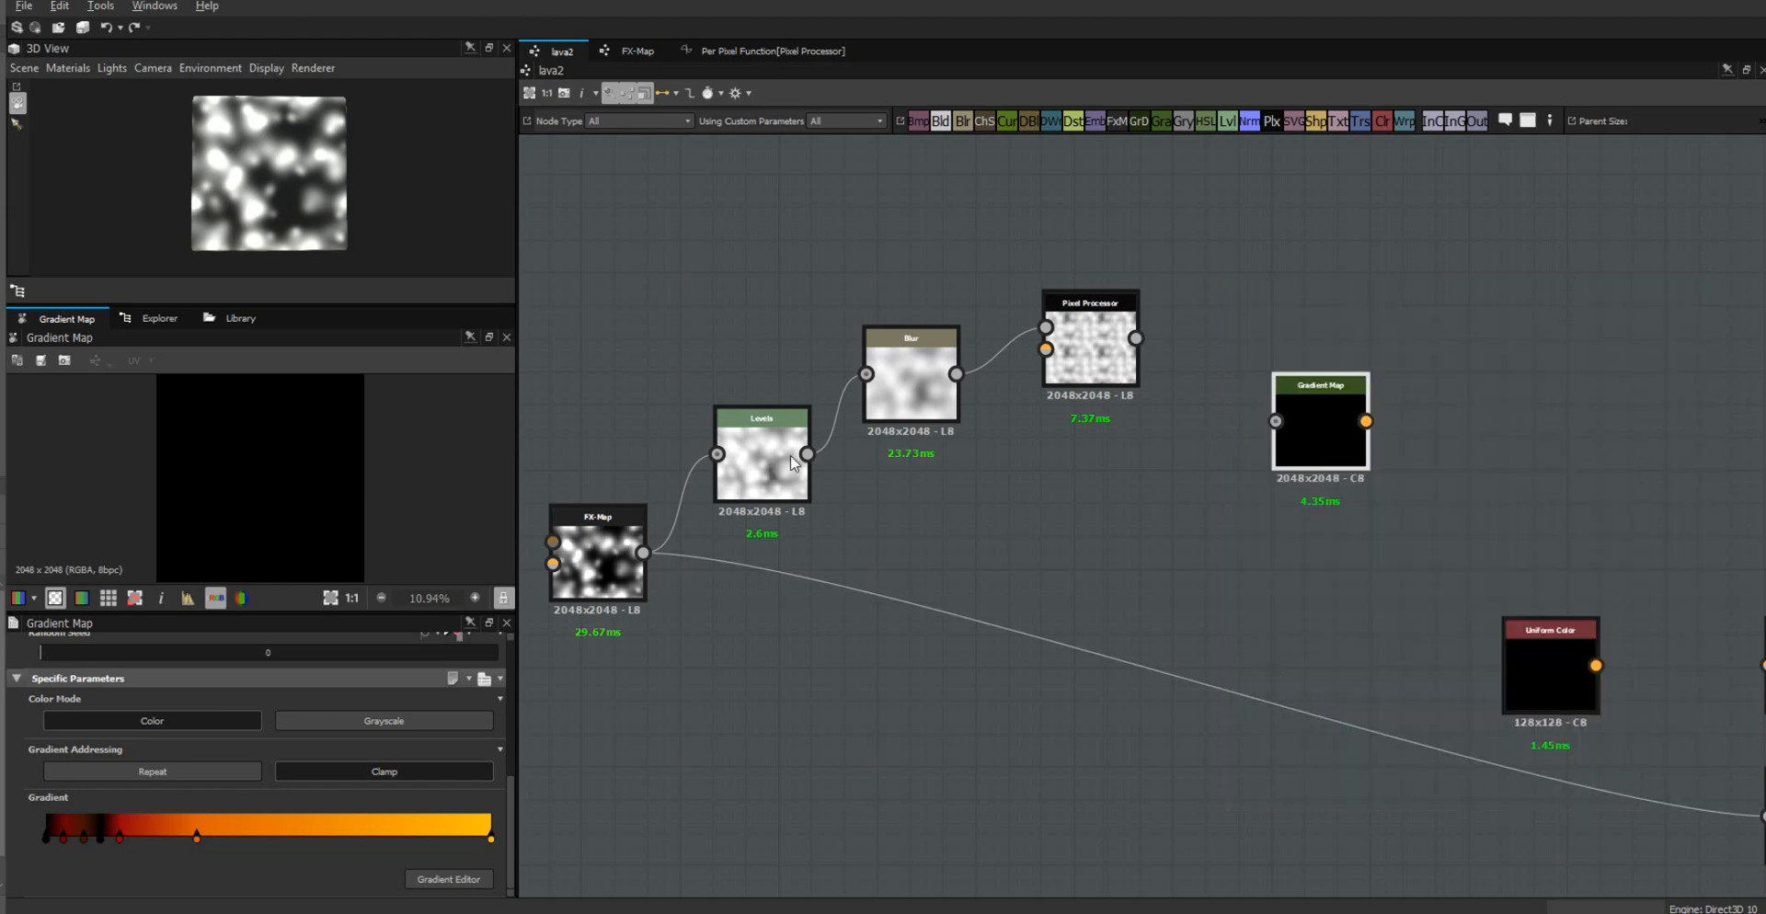
# Step: Connect the Pixel Processor output to the Gradient Map input and inspect the colored result
pyautogui.moveTo(1136, 339); pyautogui.dragTo(1276, 421)
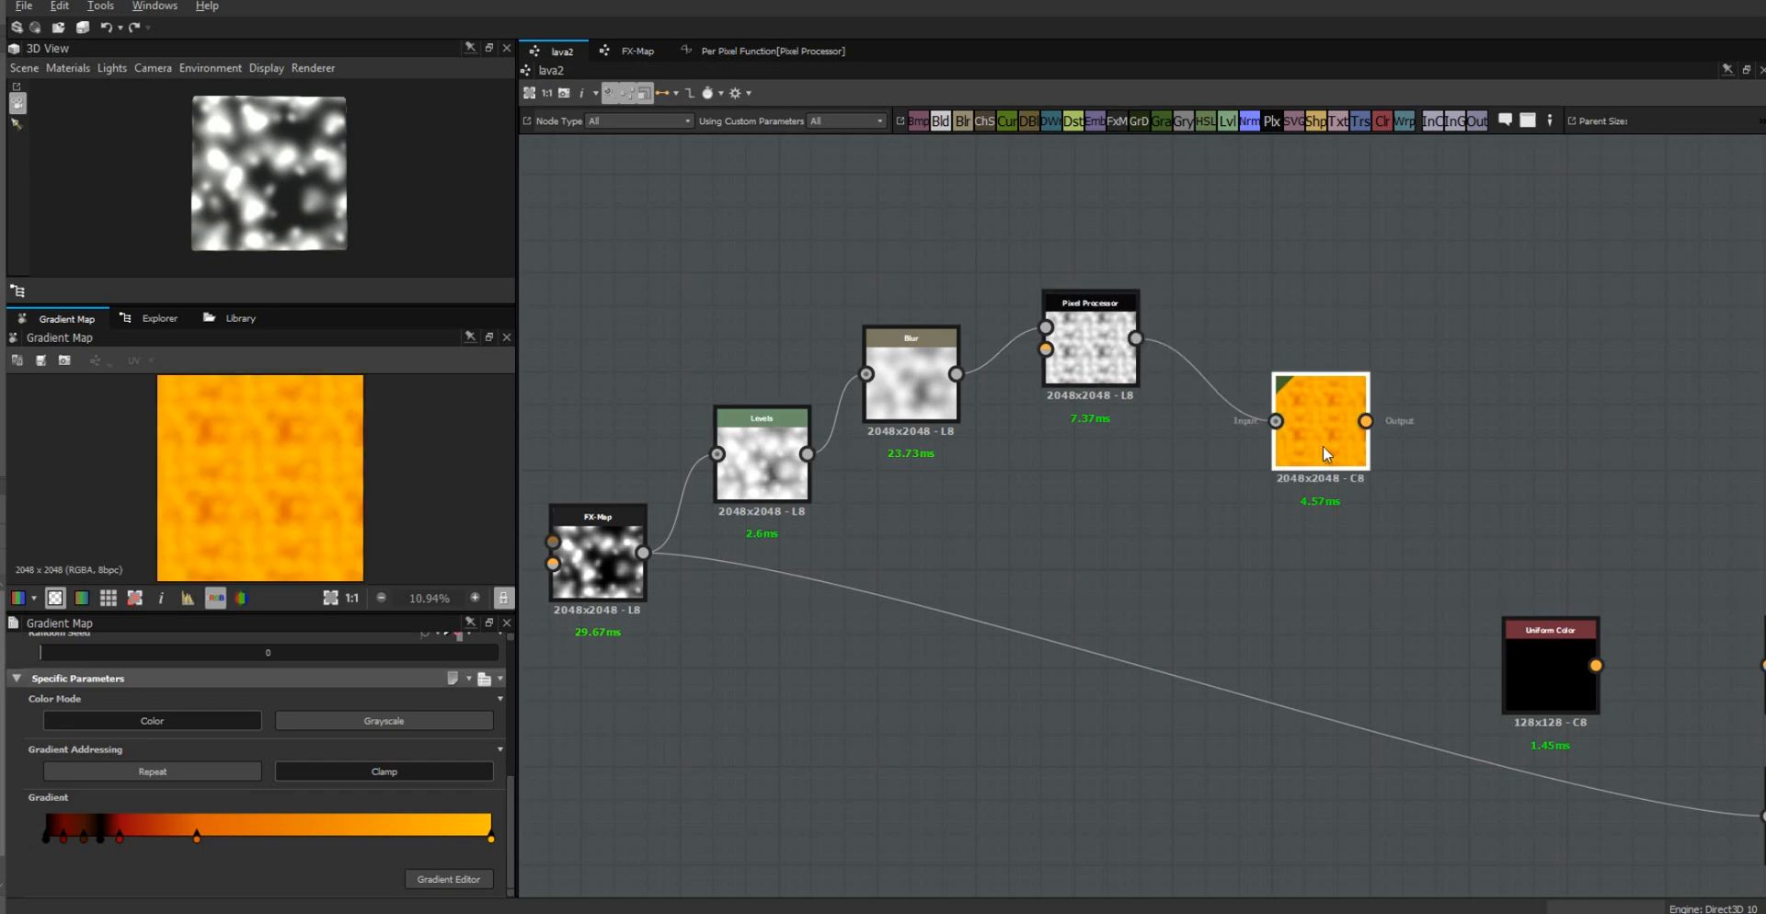
pyautogui.scroll(-3, 263, 472)
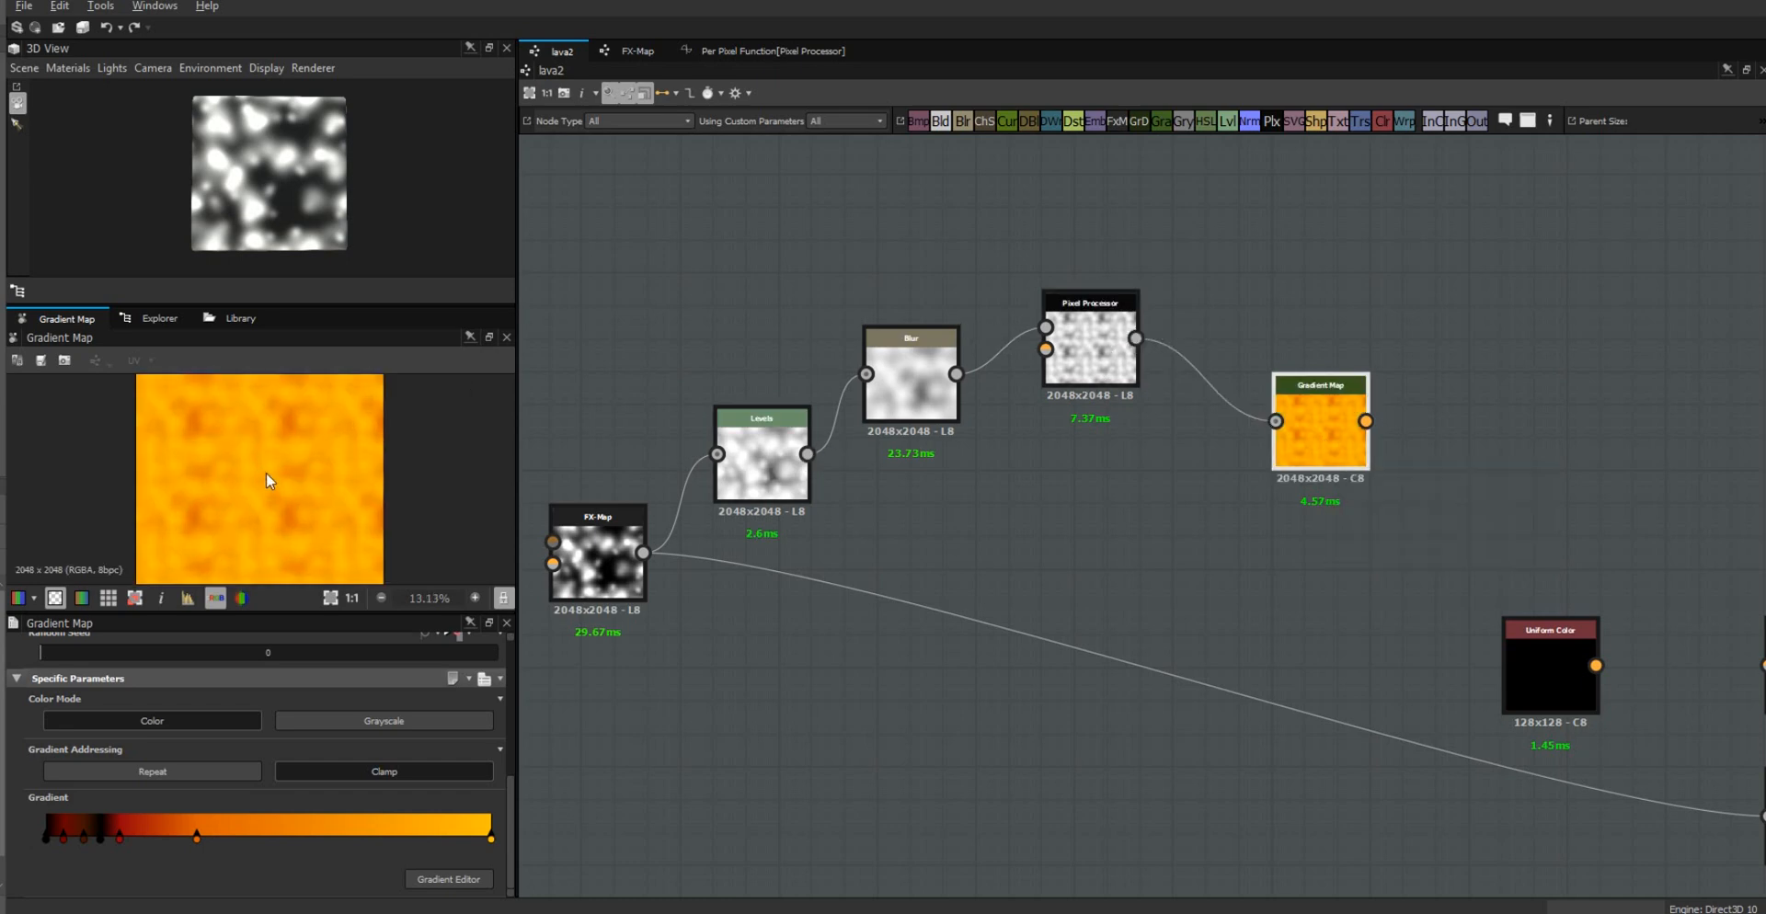
pyautogui.scroll(5, 270, 449)
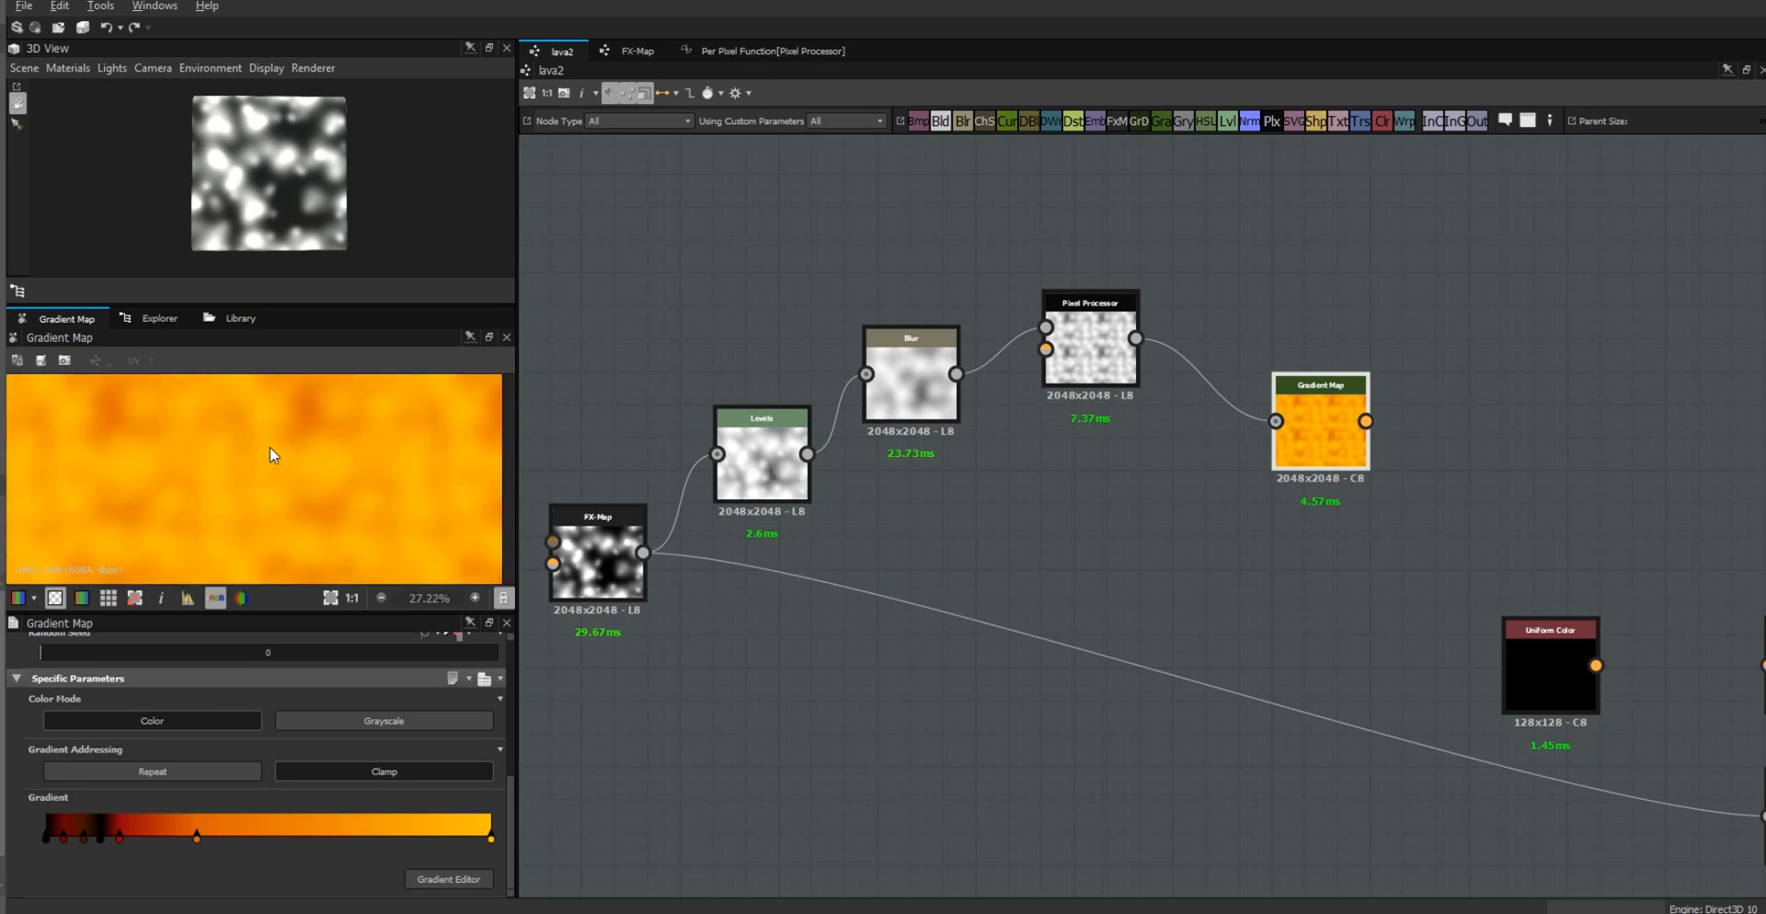
pyautogui.scroll(-2, 272, 471)
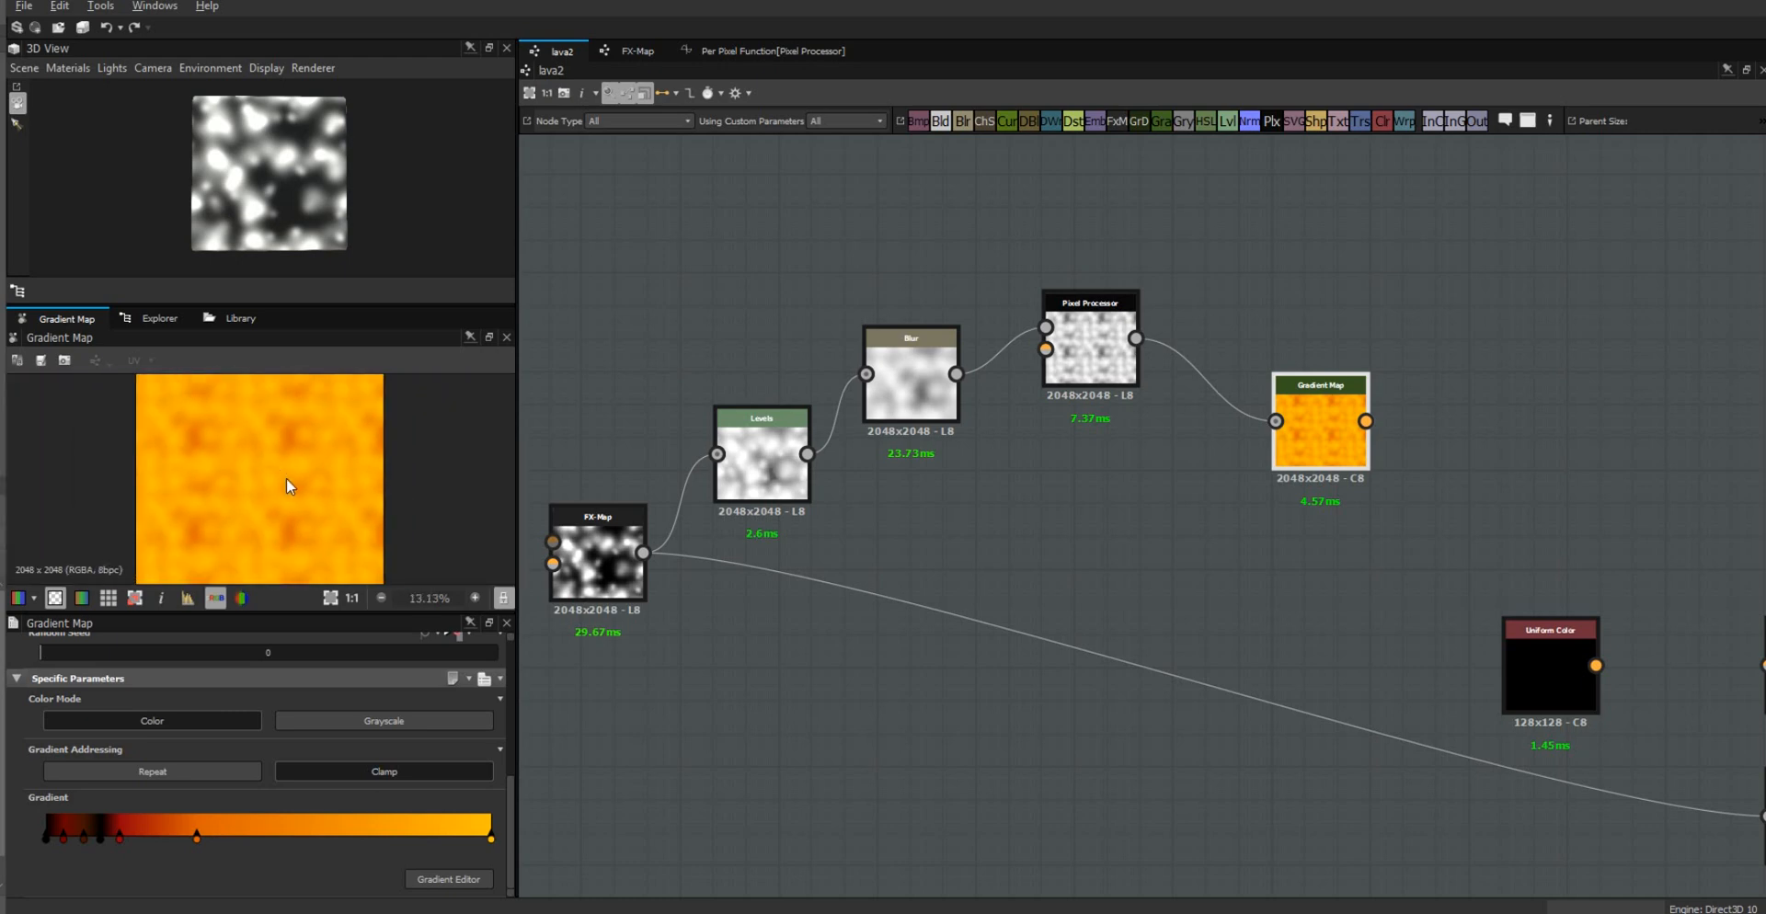
pyautogui.moveTo(286, 477); pyautogui.dragTo(295, 430, button='middle')
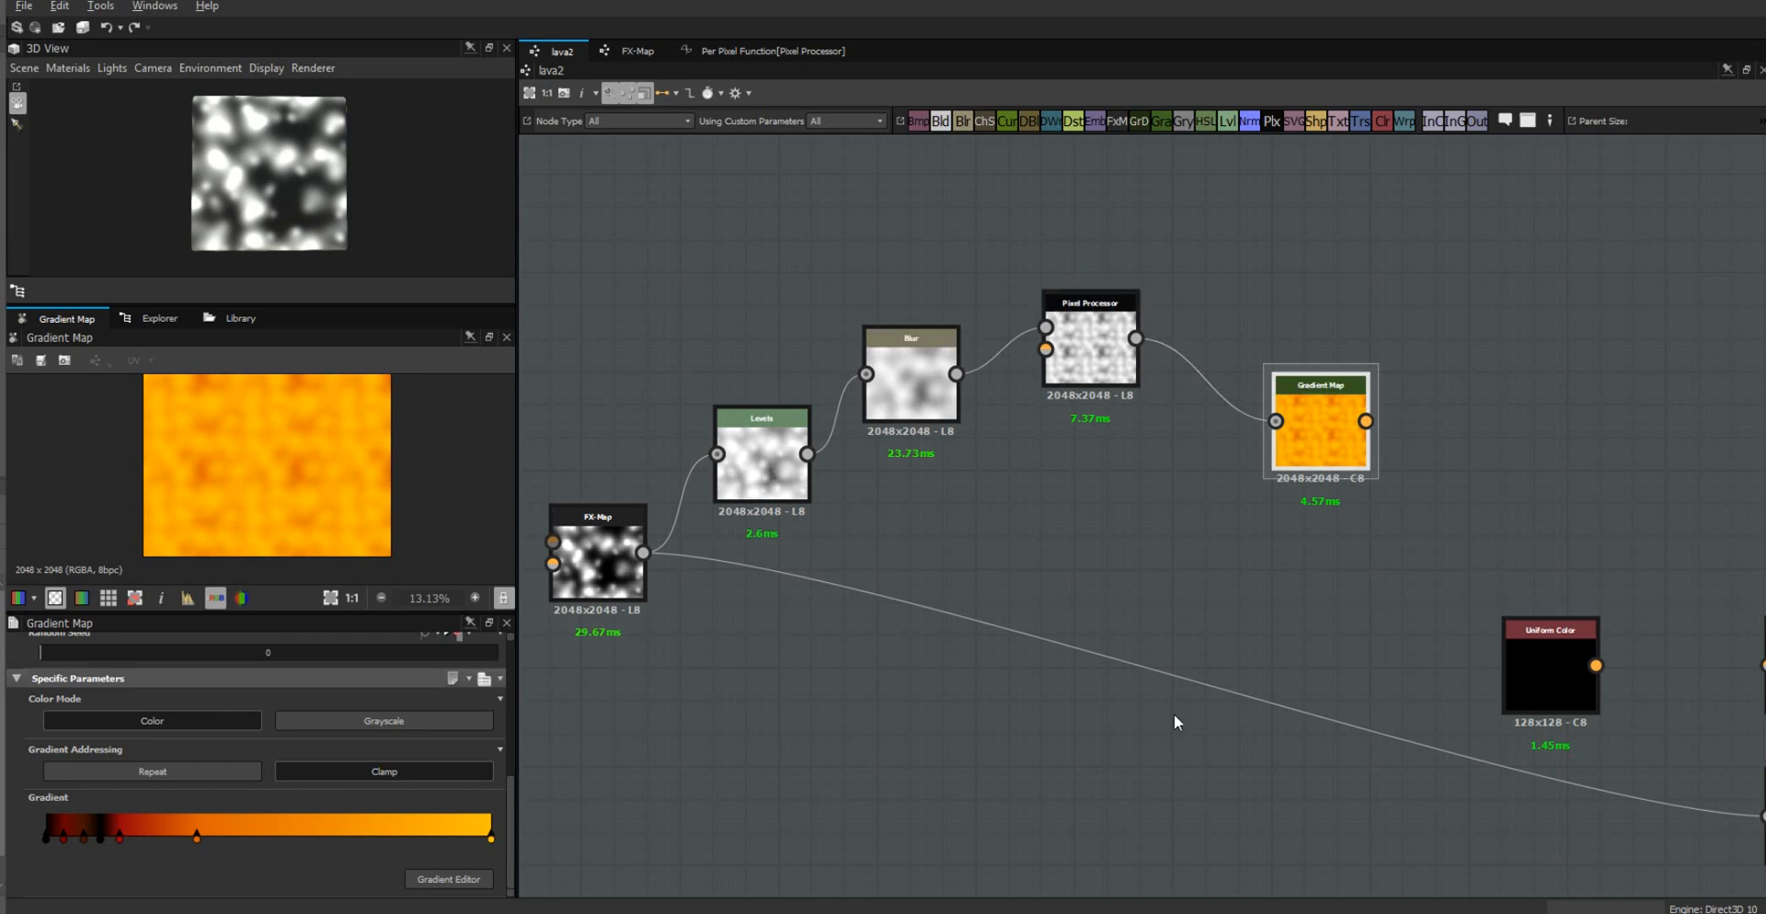
# Step: Feed the Gradient Map from the Levels node that follows the lower FX-Map
pyautogui.moveTo(1132, 450); pyautogui.dragTo(1075, 98, button='middle')
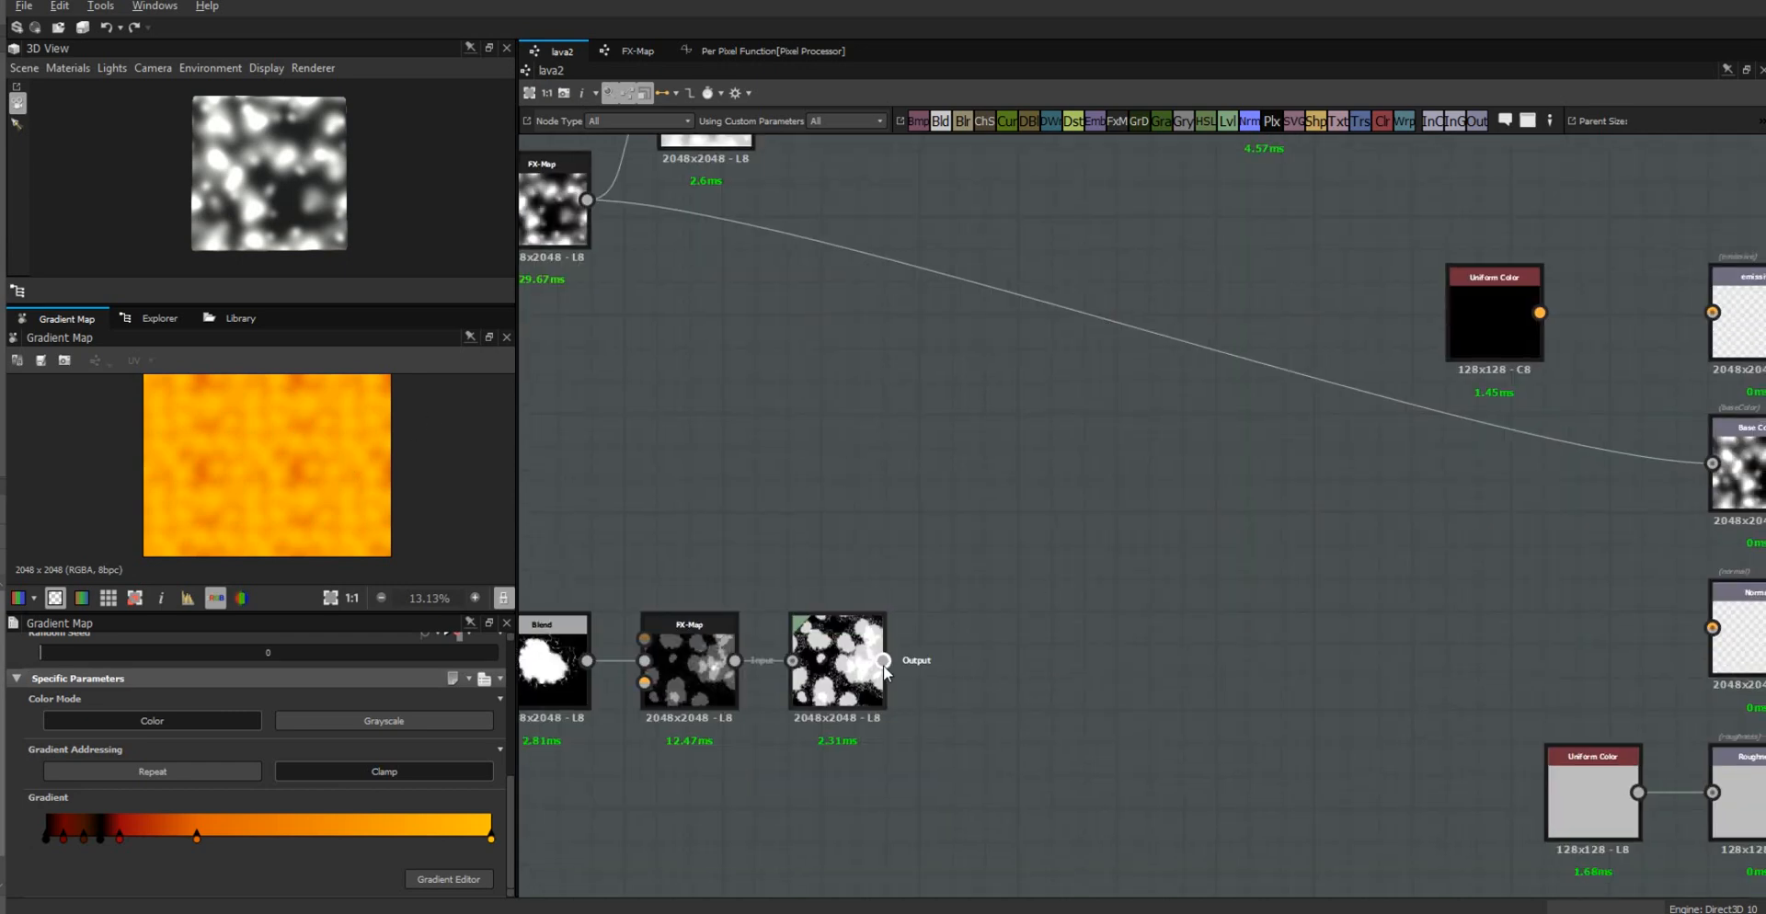
pyautogui.moveTo(883, 661); pyautogui.dragTo(1135, 412)
pyautogui.moveTo(1135, 413); pyautogui.dragTo(1195, 782, button='middle')
pyautogui.moveTo(1195, 782); pyautogui.dragTo(1271, 516)
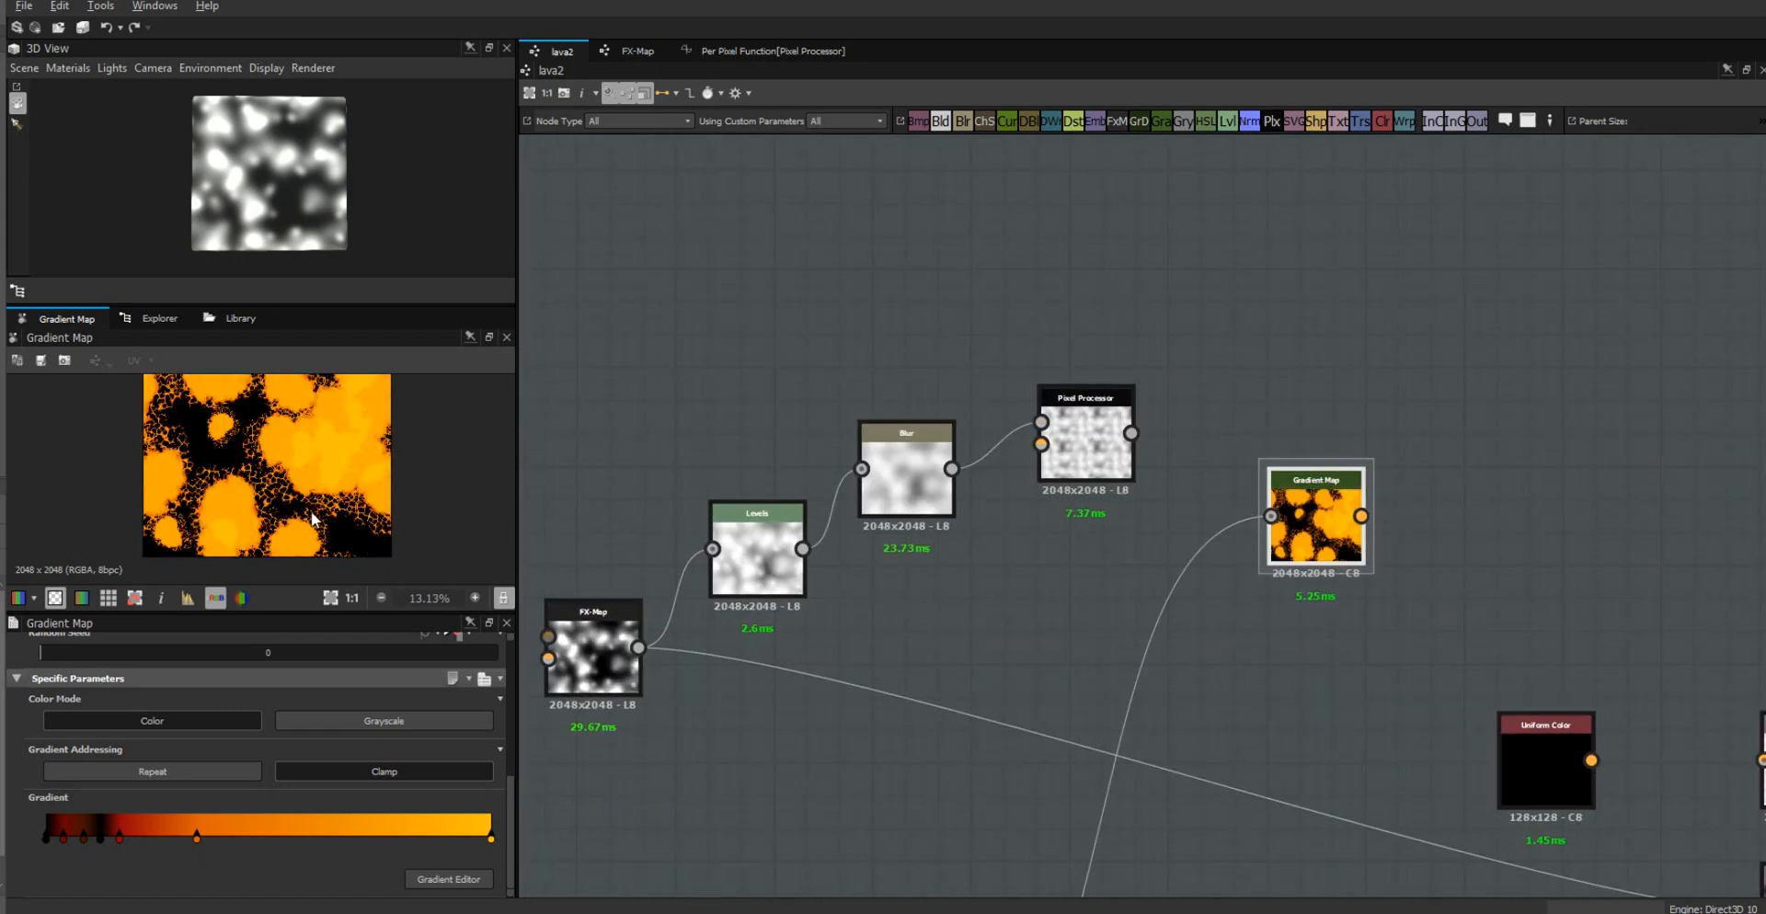
# Step: Examine the Gradient Map preview up close, checking the crack network and the large lava areas
pyautogui.scroll(5, 296, 504)
pyautogui.moveTo(348, 496); pyautogui.dragTo(398, 577, button='middle')
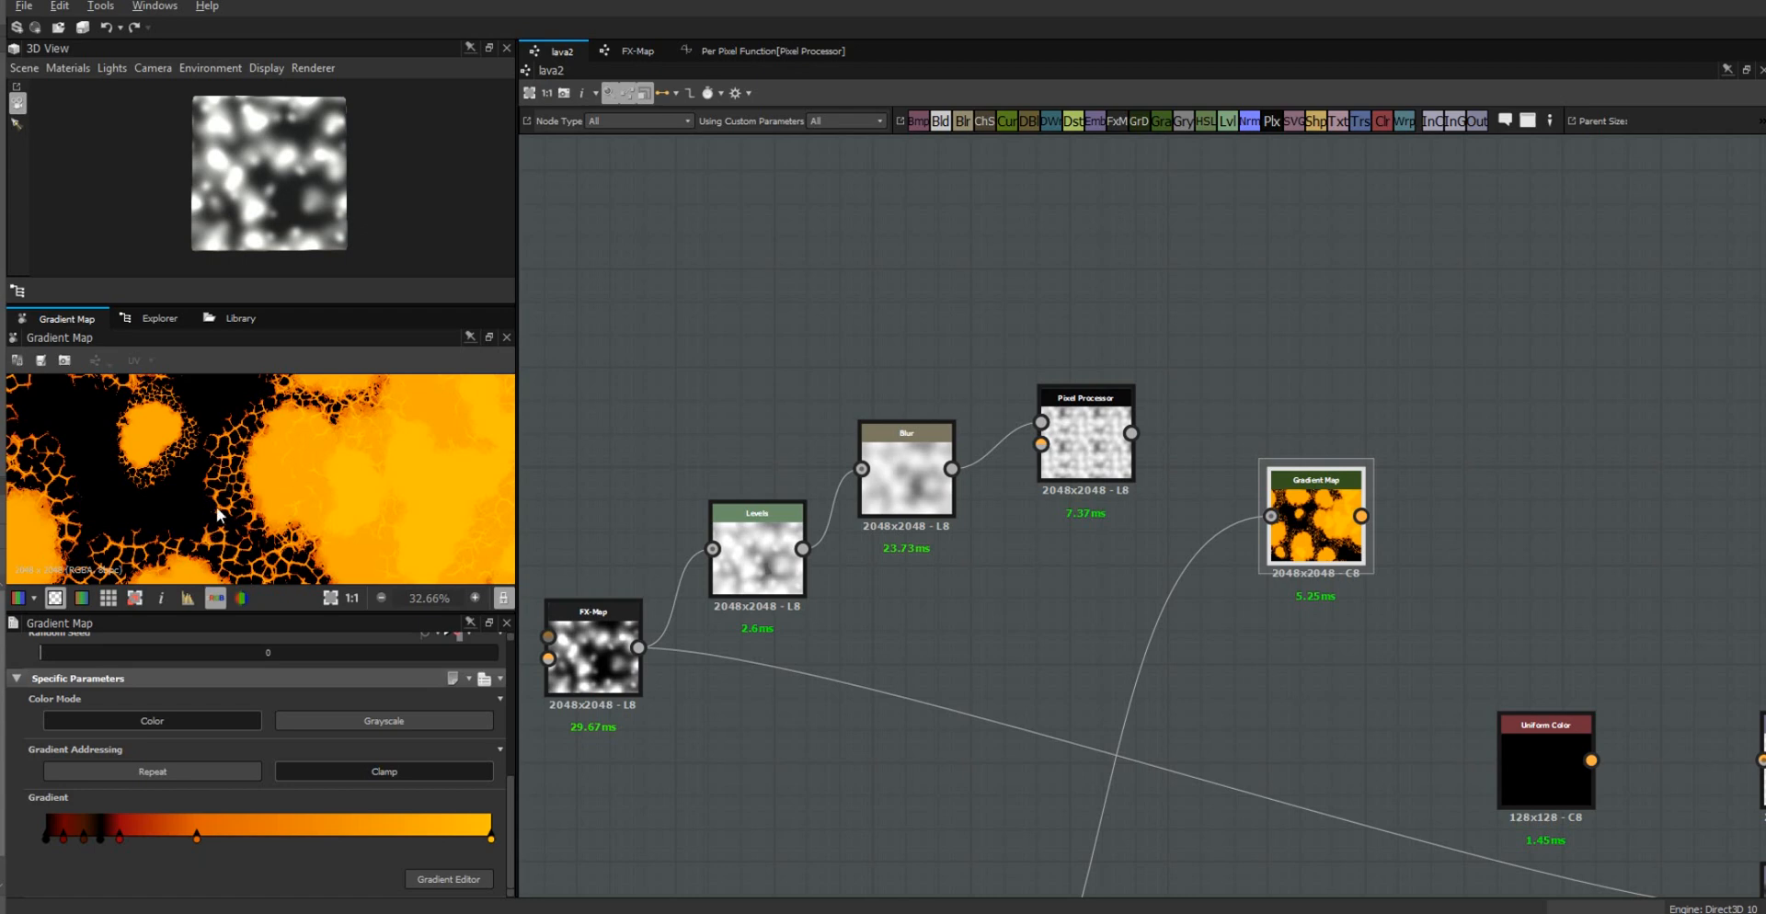
pyautogui.scroll(3, 220, 489)
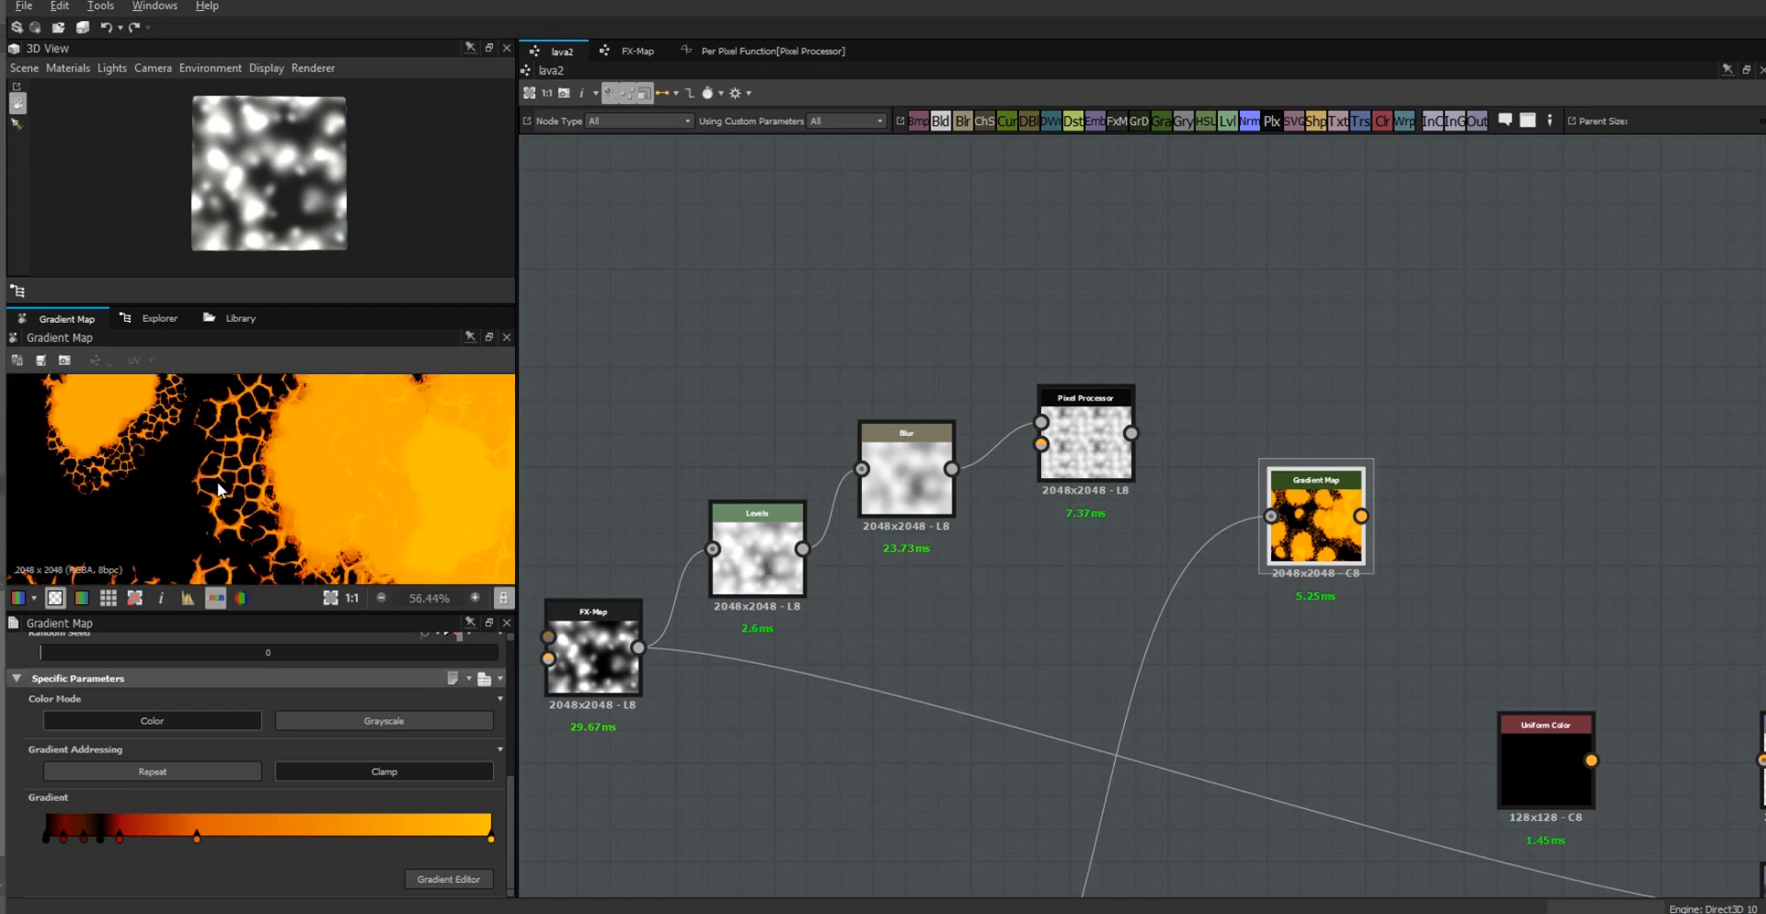
pyautogui.scroll(1, 221, 490)
pyautogui.scroll(1, 219, 449)
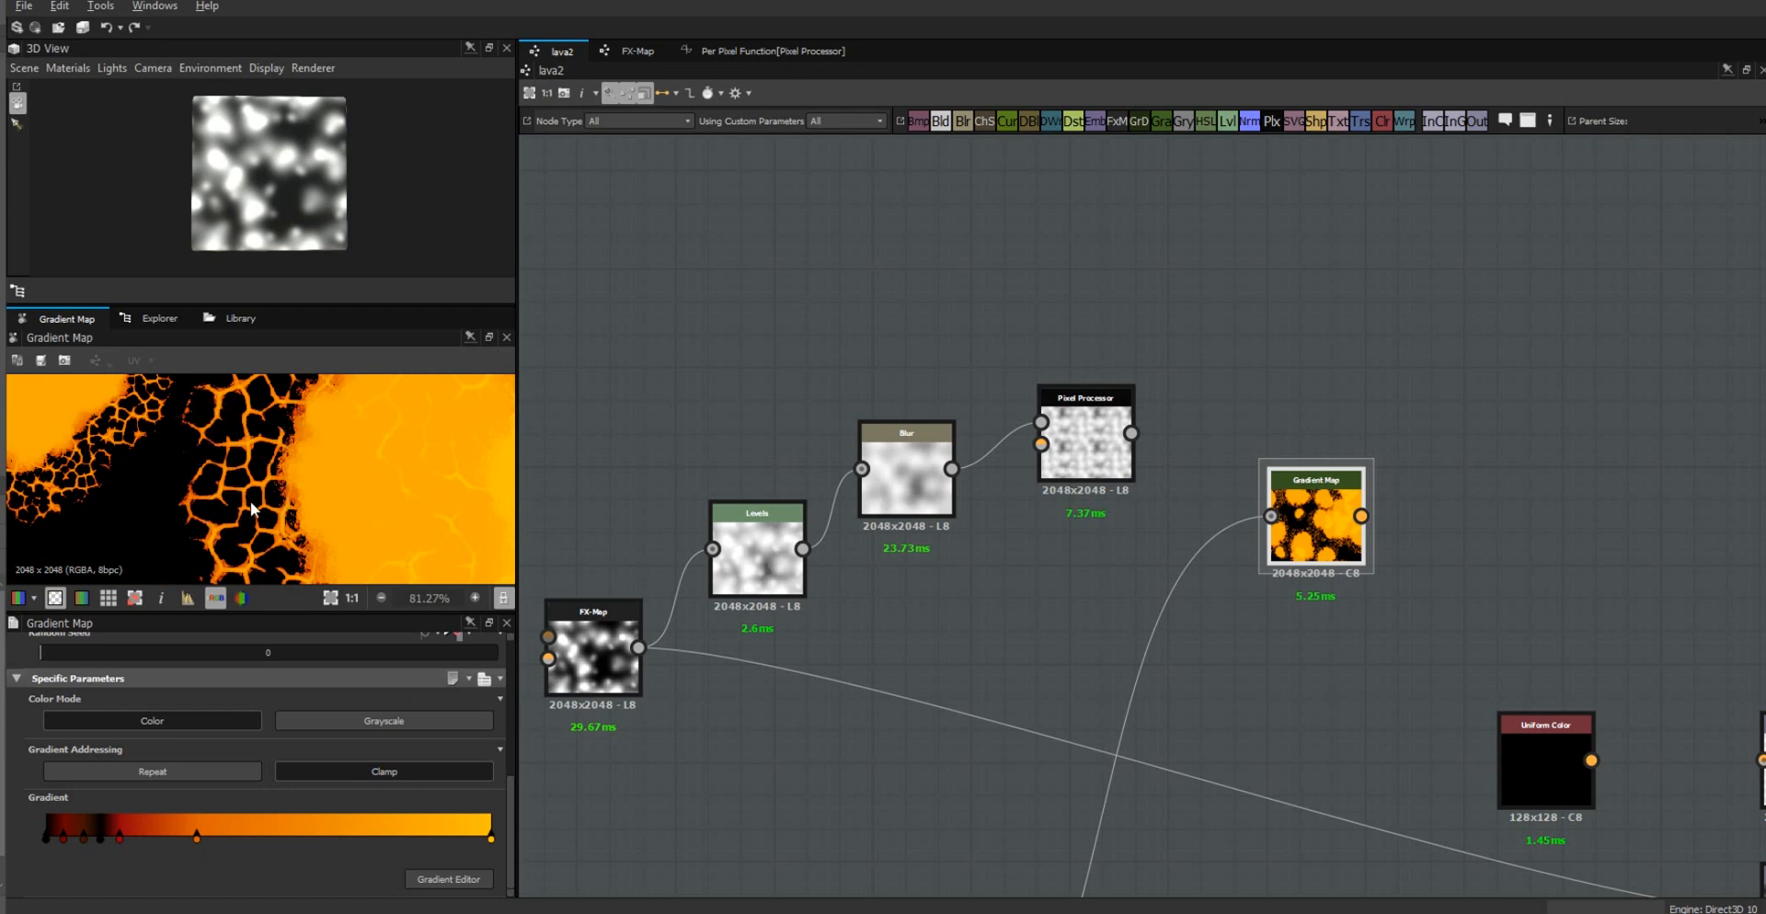
pyautogui.scroll(-3, 235, 474)
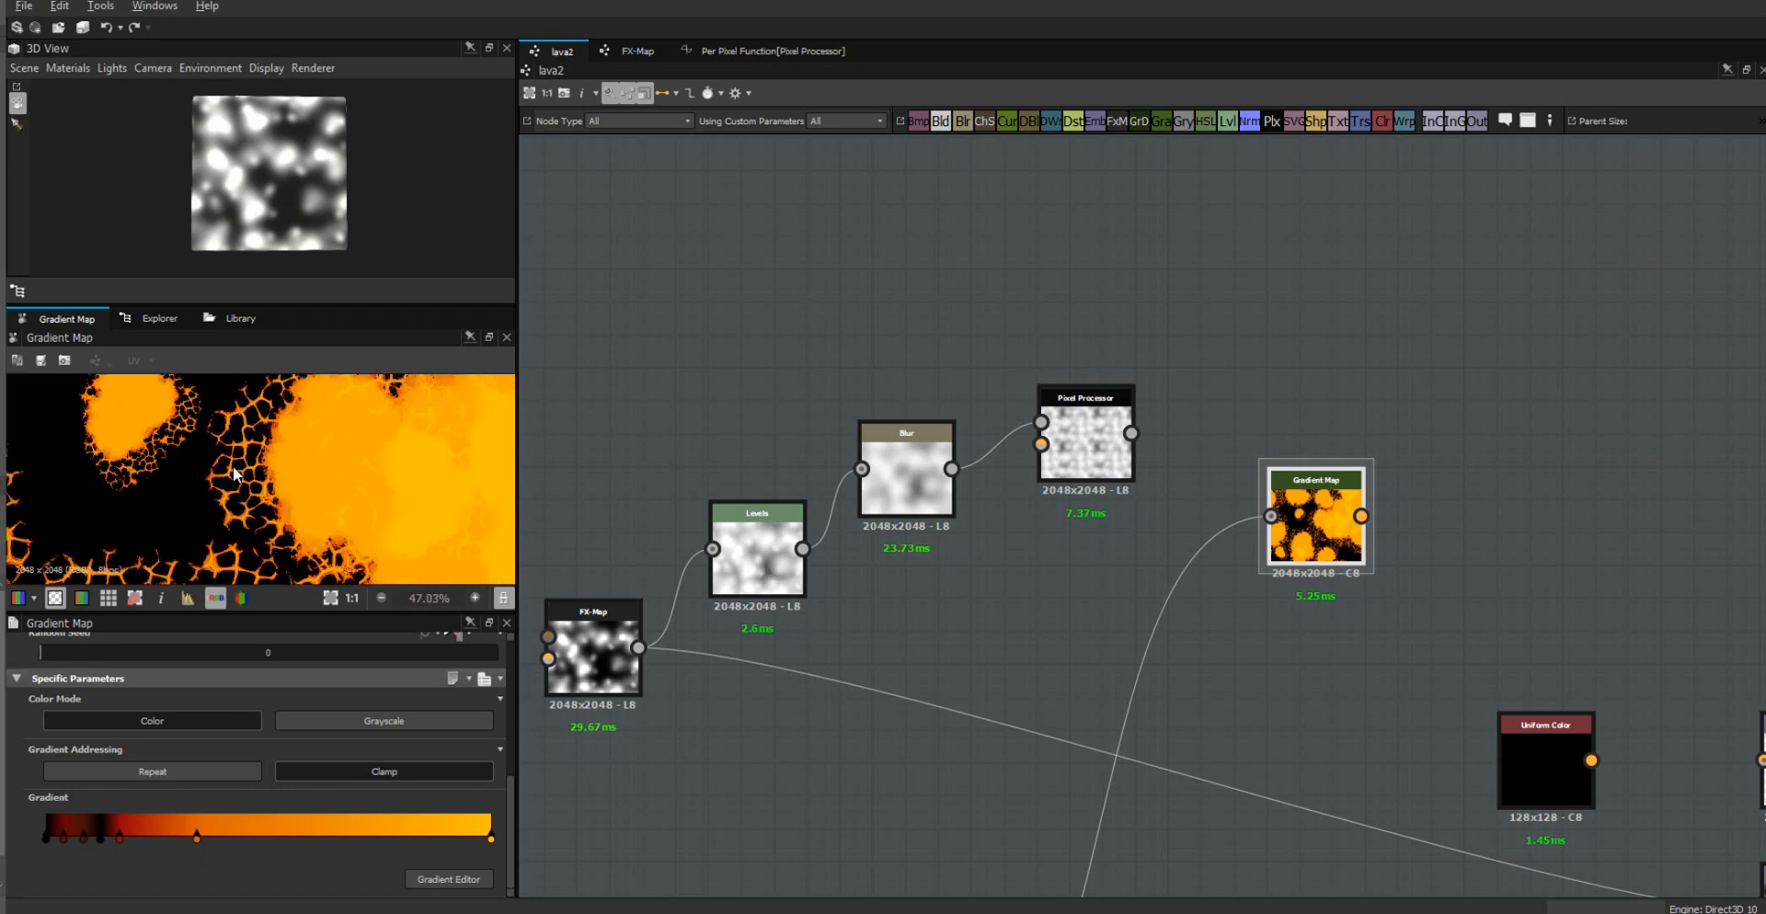
pyautogui.scroll(-1, 235, 473)
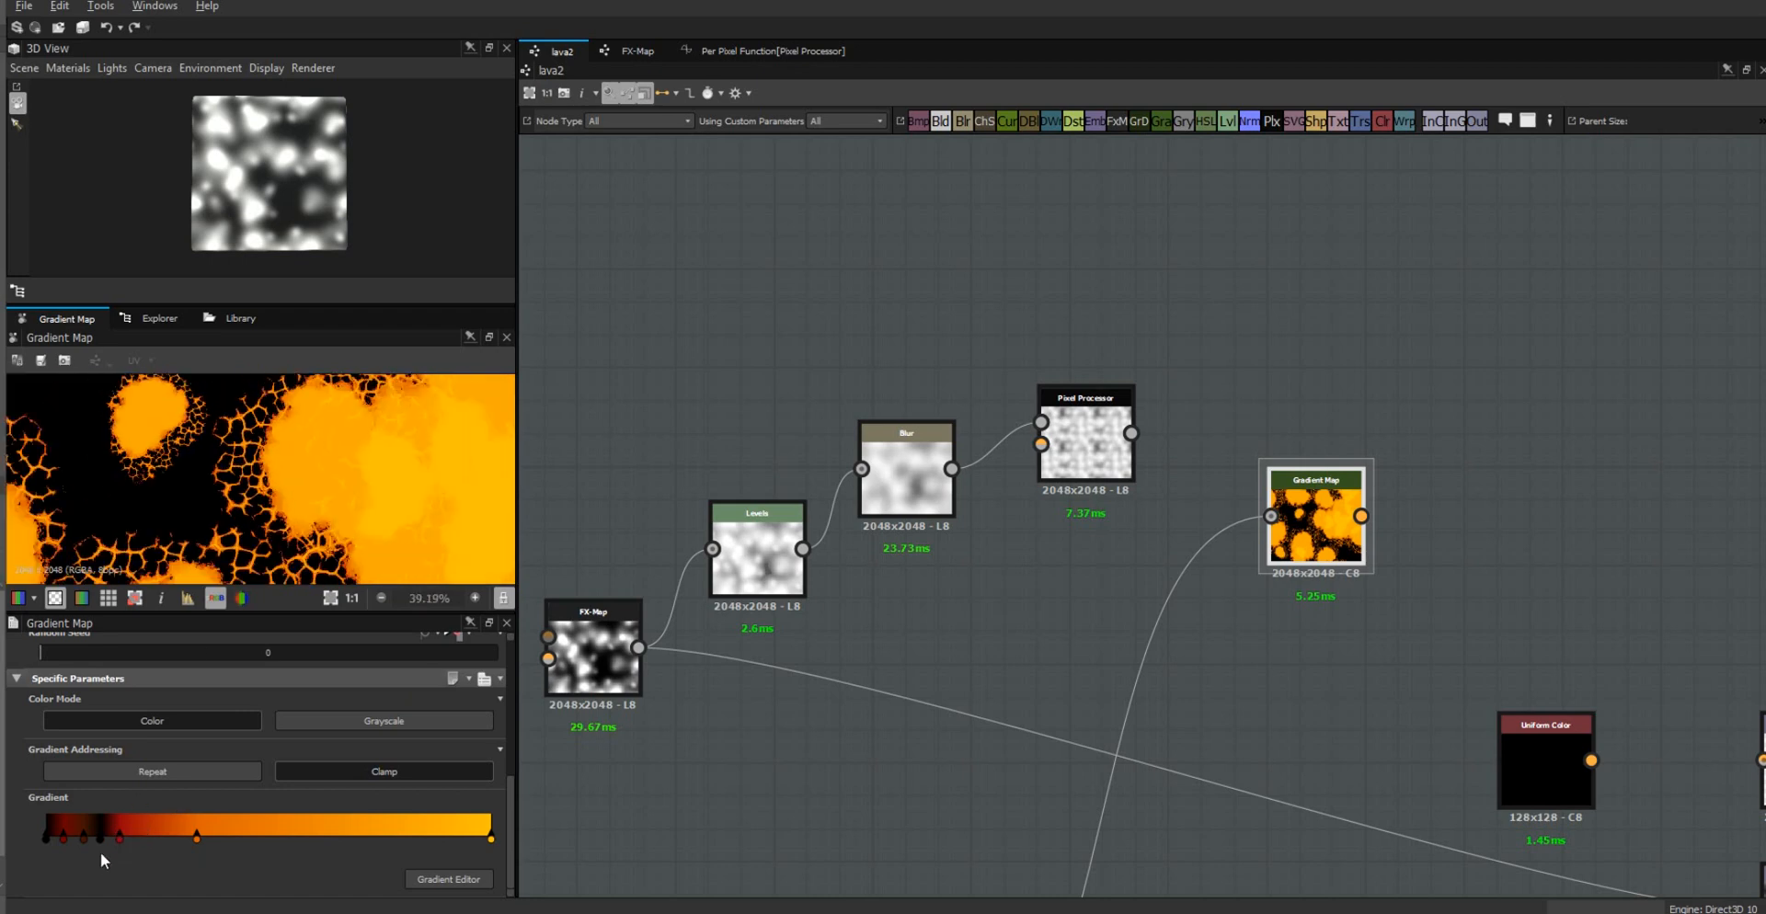
pyautogui.scroll(-2, 311, 483)
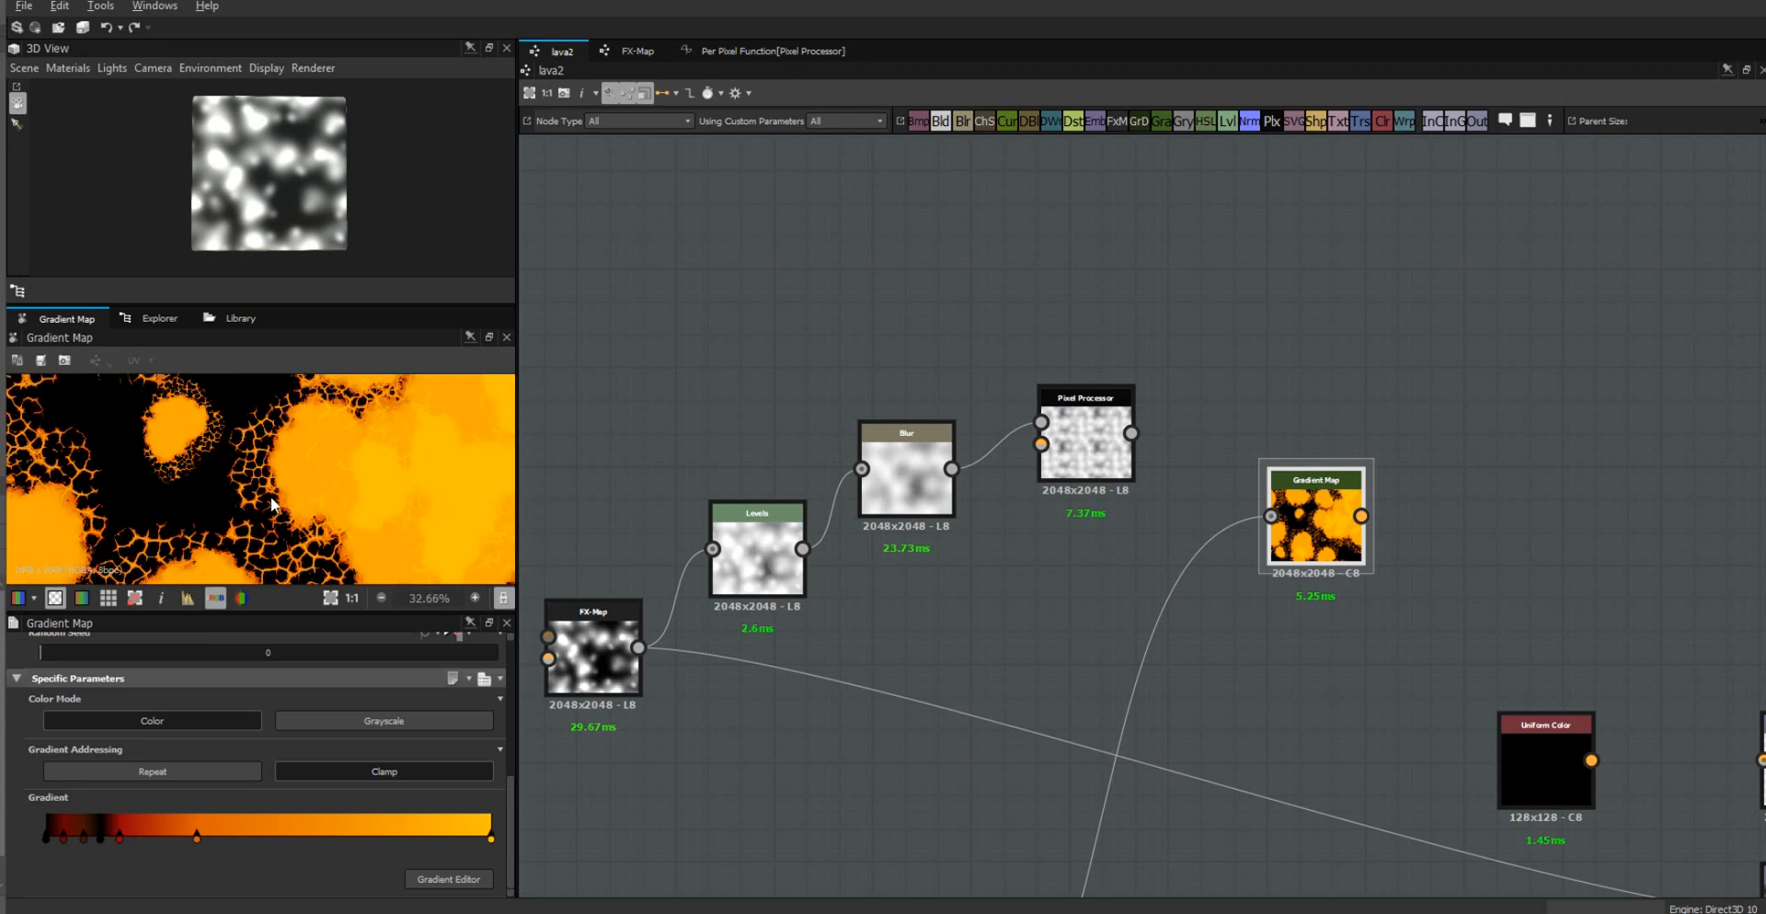
pyautogui.moveTo(210, 527); pyautogui.dragTo(248, 369, button='middle')
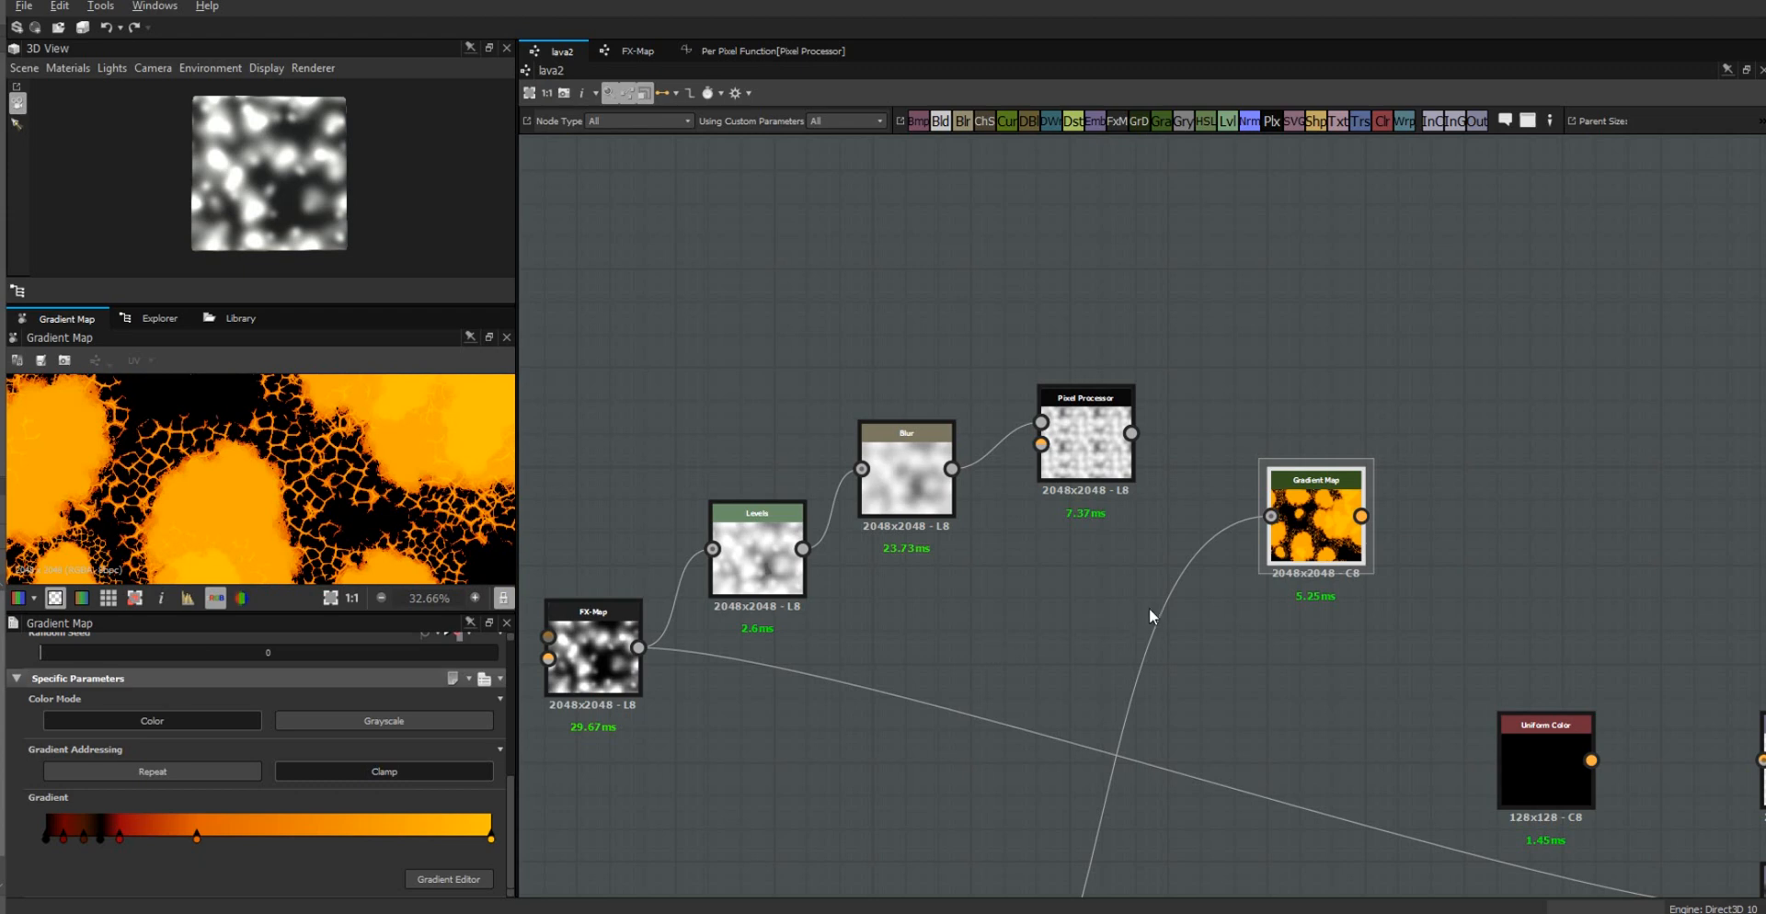
pyautogui.scroll(-2, 1151, 615)
pyautogui.moveTo(1201, 545); pyautogui.dragTo(1198, 268, button='middle')
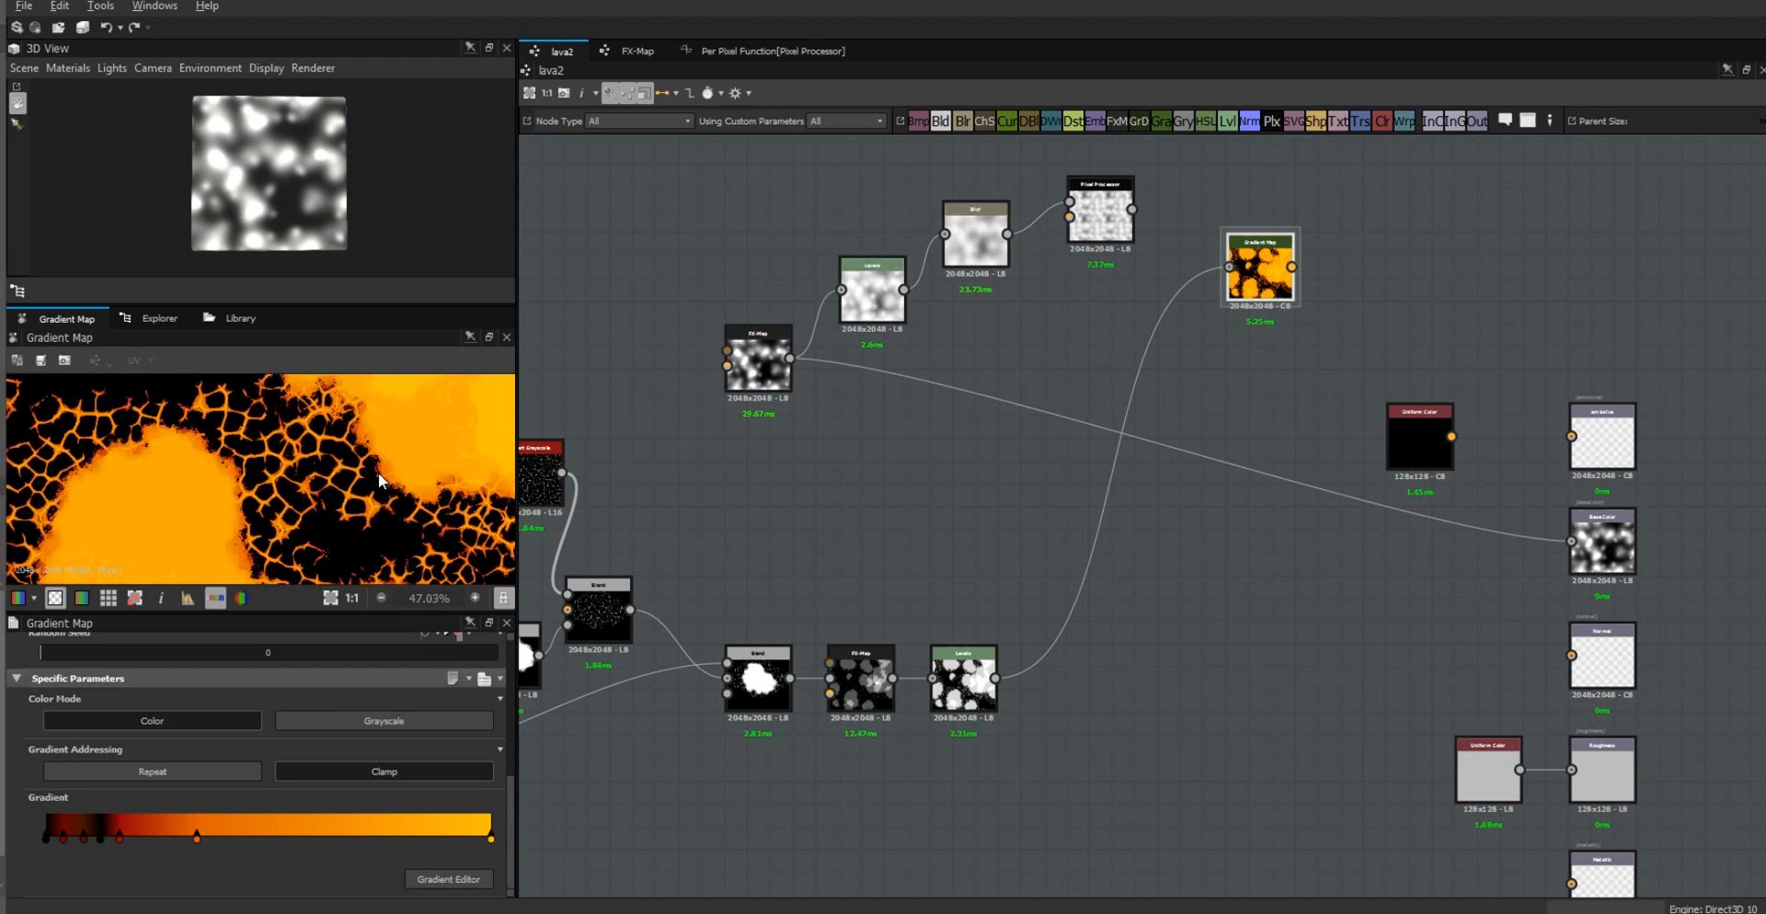
pyautogui.scroll(2, 433, 429)
pyautogui.moveTo(433, 429); pyautogui.dragTo(401, 572, button='middle')
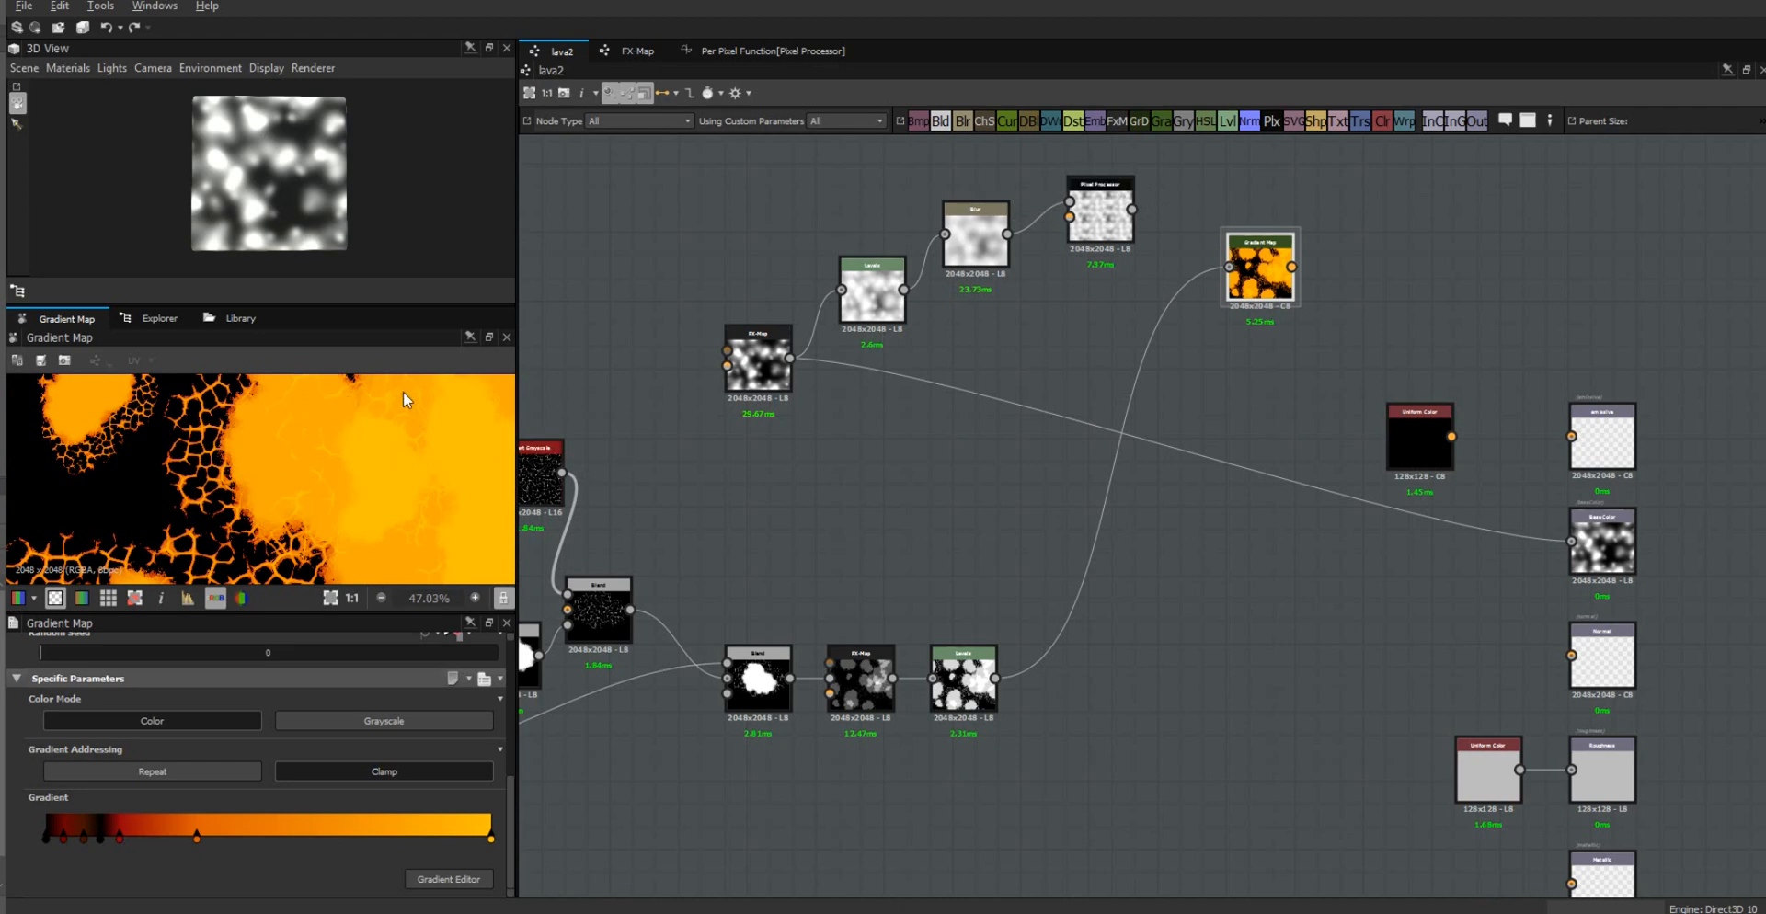
pyautogui.moveTo(397, 474); pyautogui.dragTo(387, 528, button='middle')
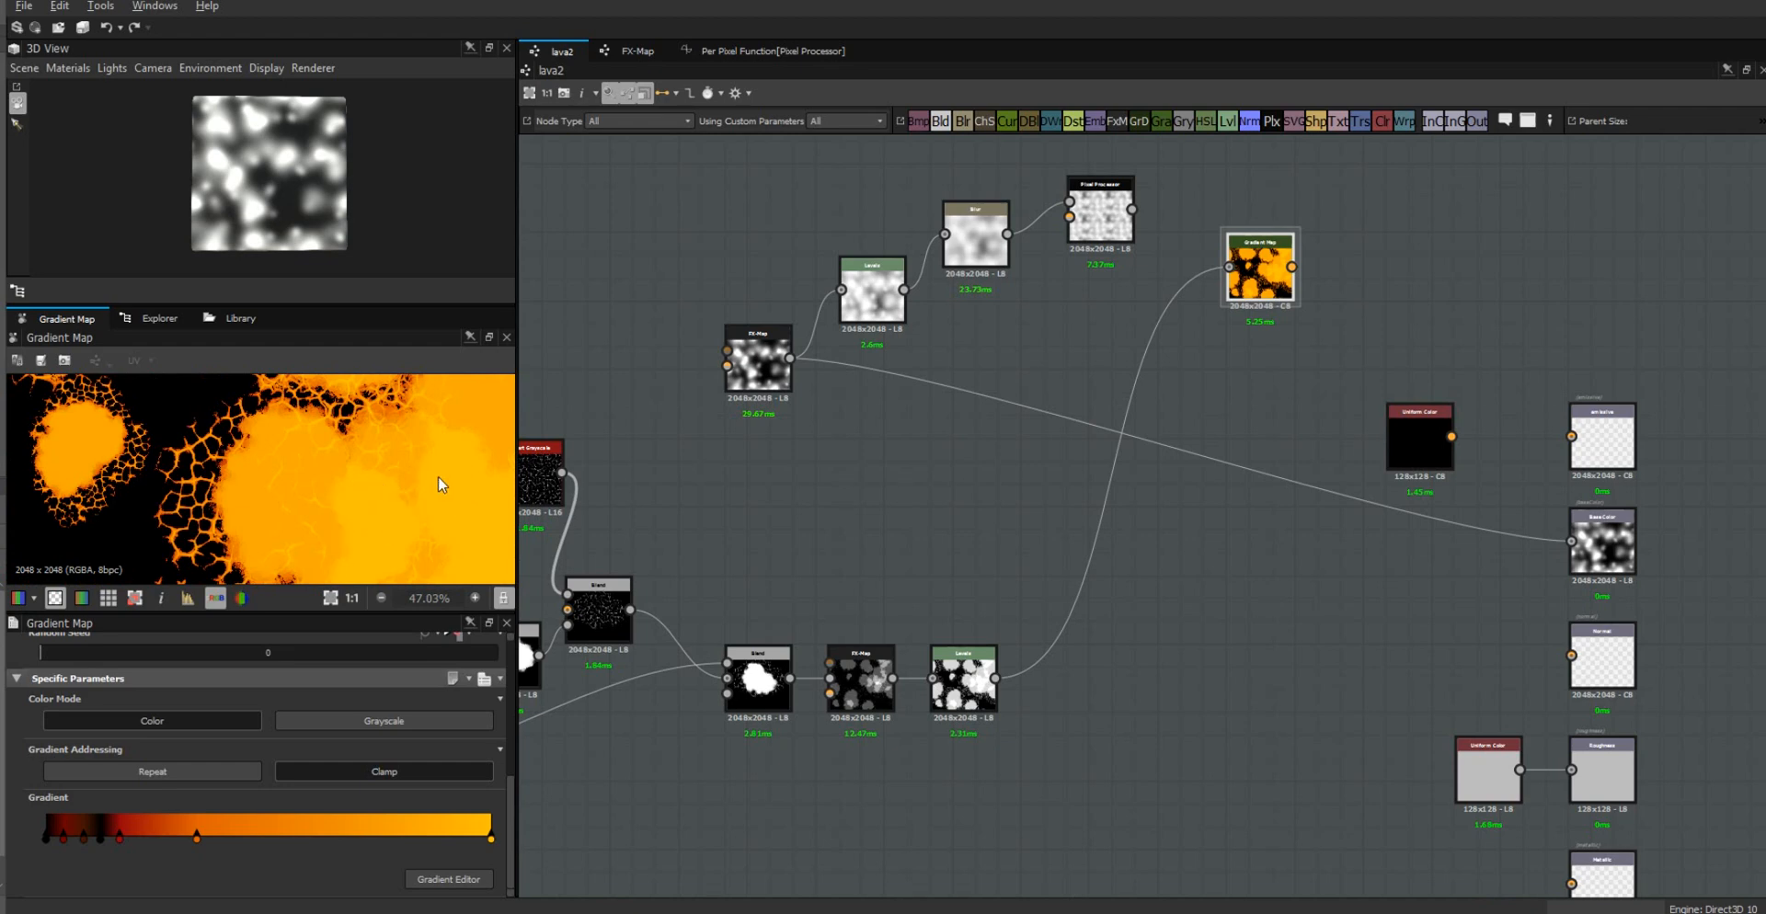
# Step: Add a second Levels node beside the lower Levels node and feed it from that node's output
pyautogui.moveTo(1156, 699); pyautogui.dragTo(1097, 606, button='middle')
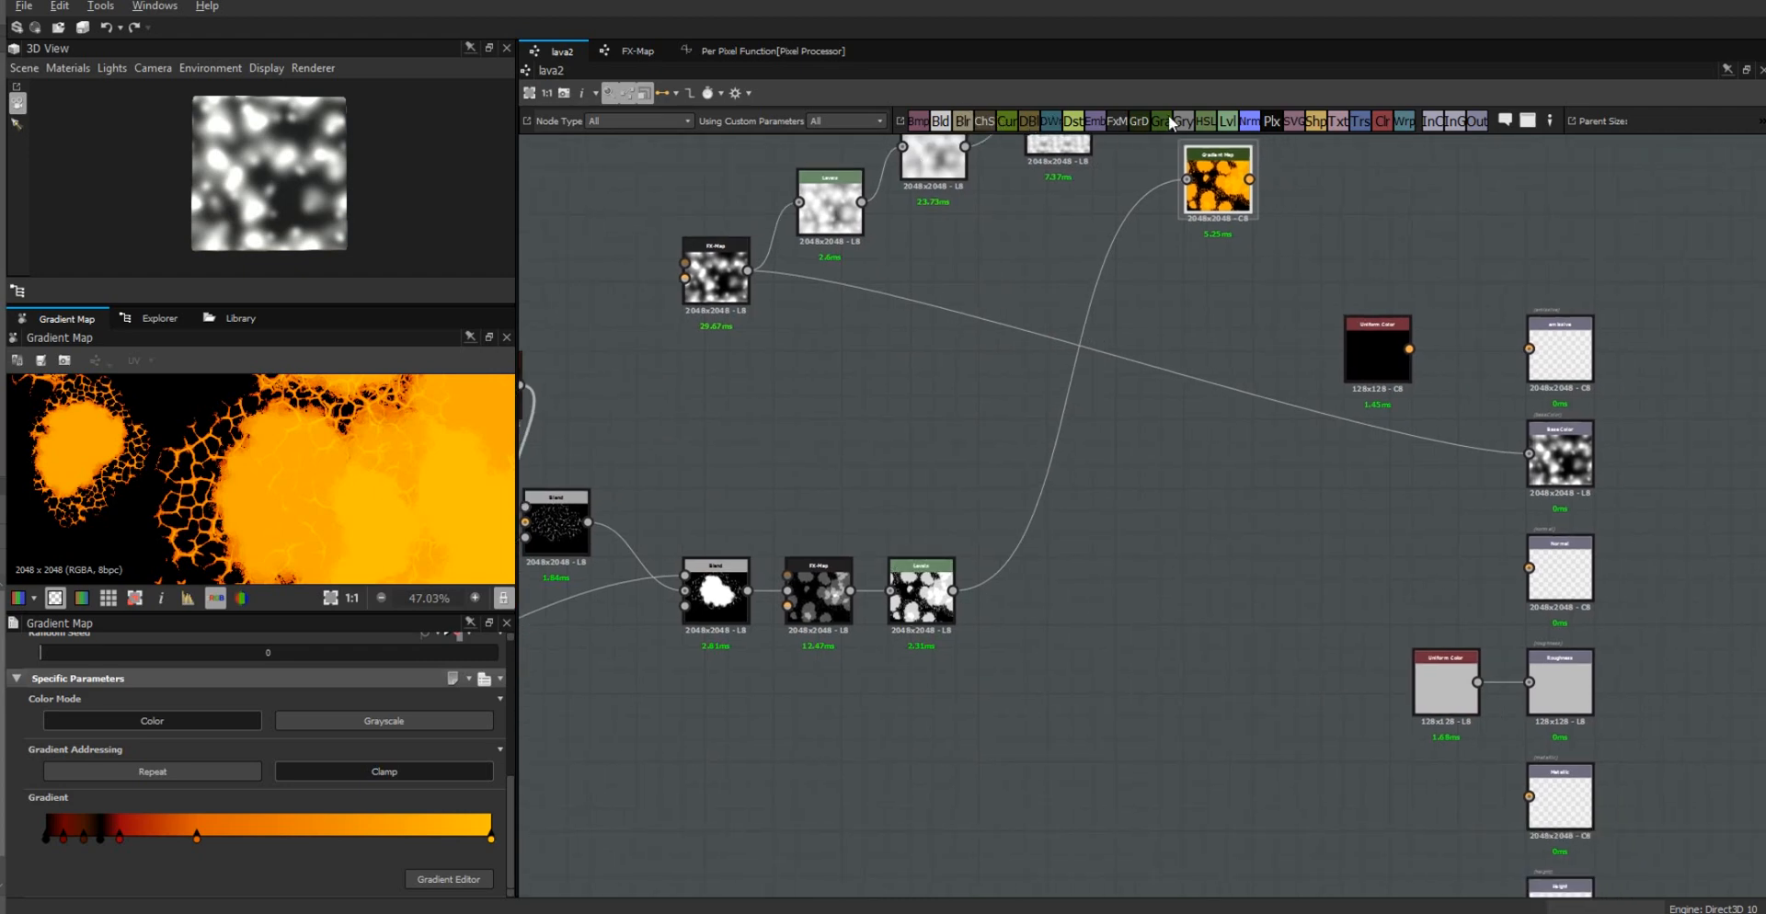
pyautogui.moveTo(1232, 125); pyautogui.dragTo(1126, 670)
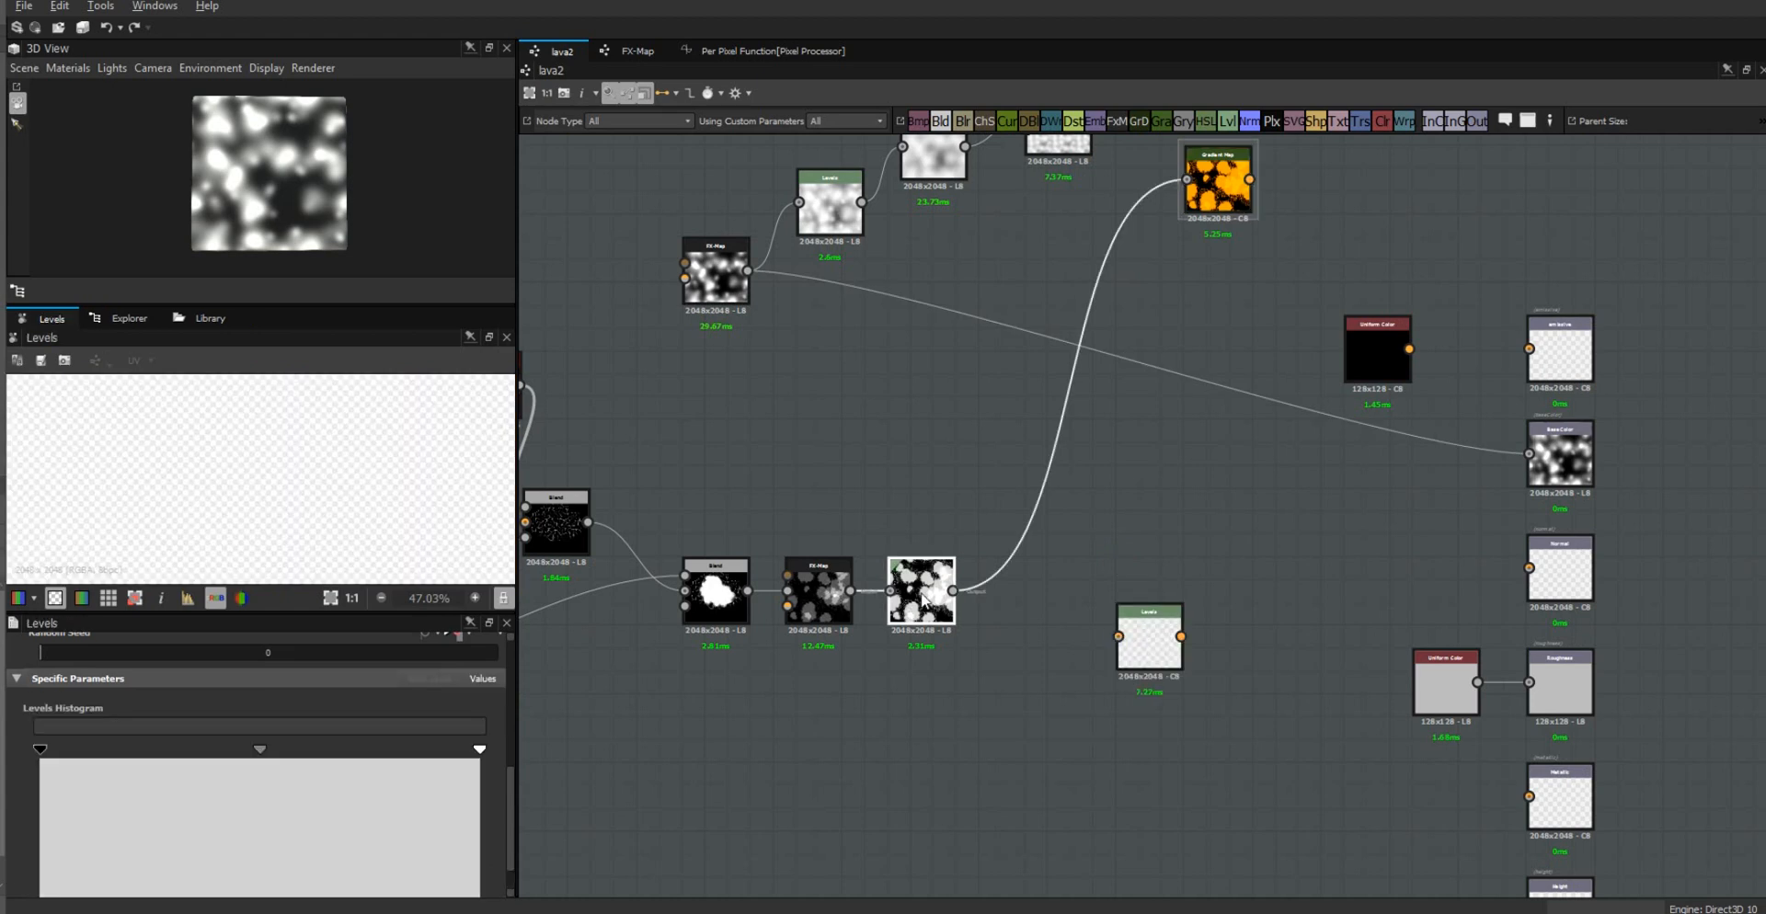
pyautogui.moveTo(954, 593); pyautogui.dragTo(1118, 635)
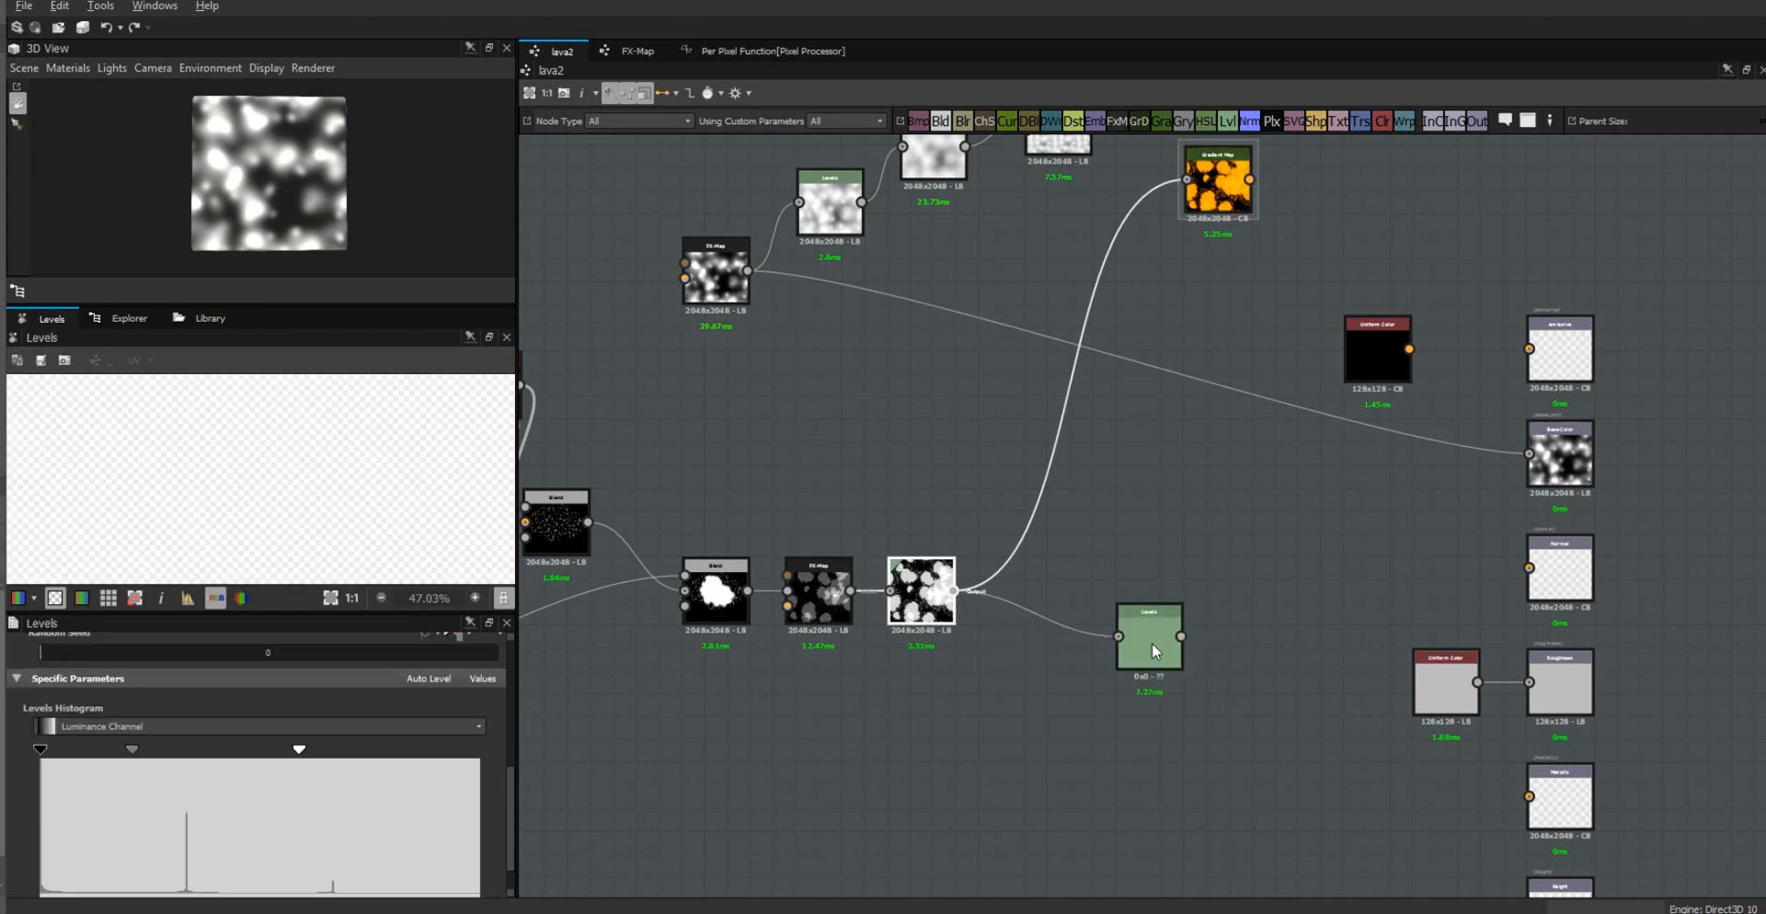
pyautogui.click(1151, 643)
pyautogui.click(329, 598)
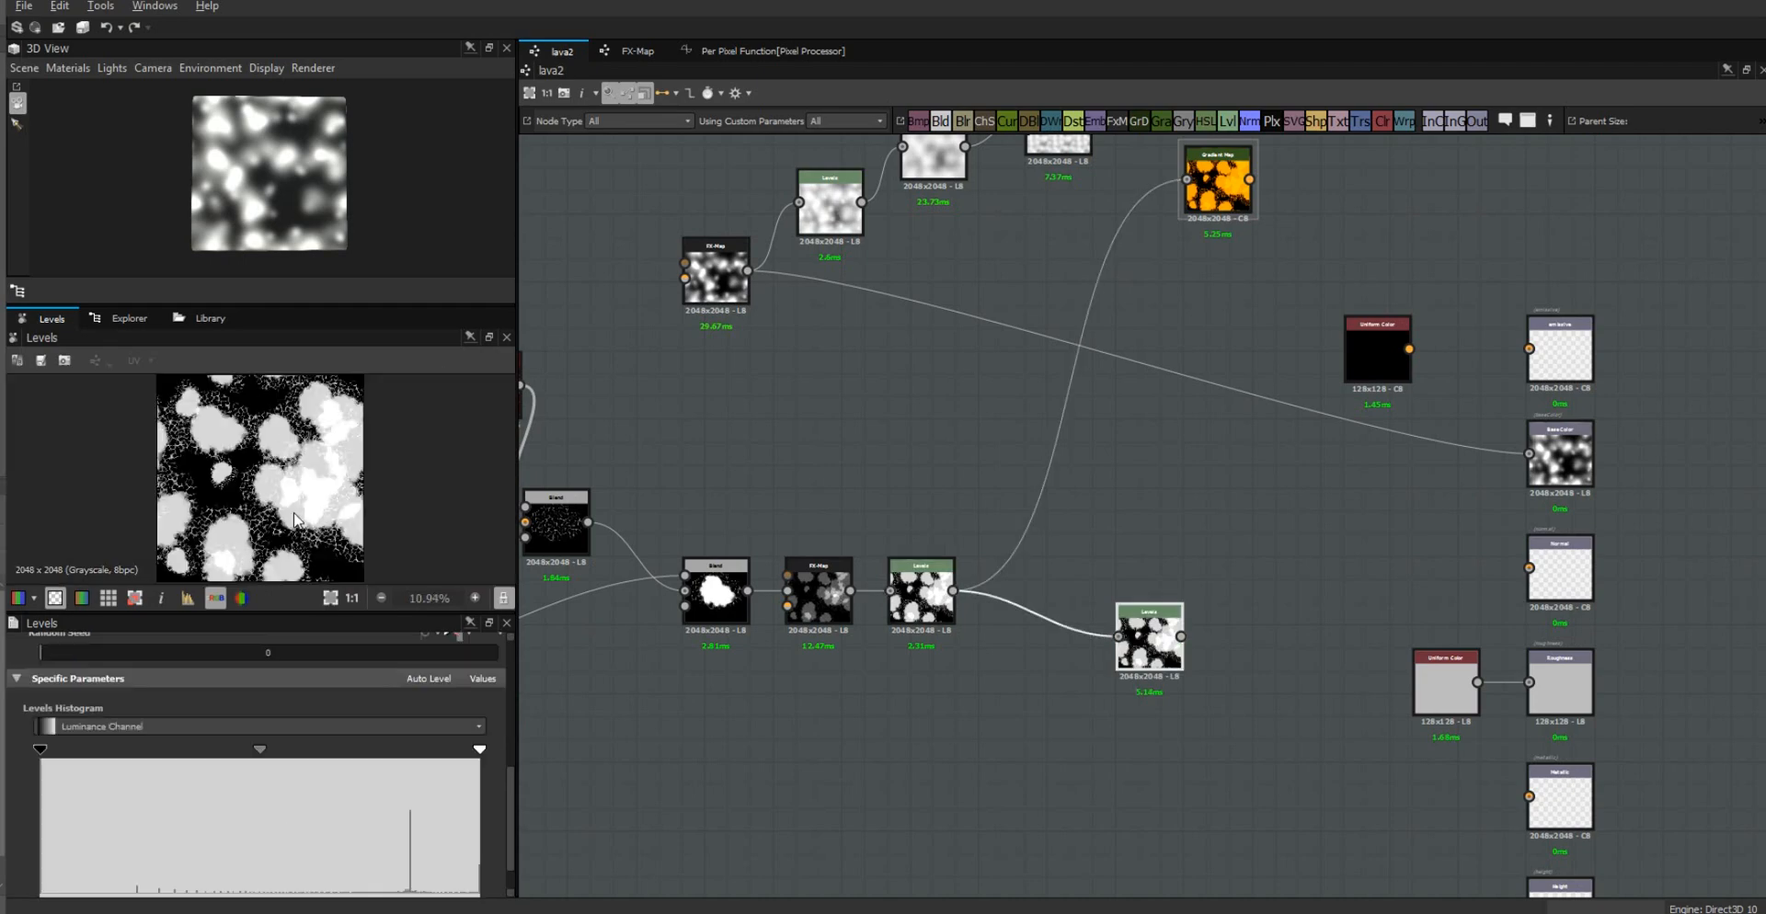
pyautogui.scroll(5, 313, 481)
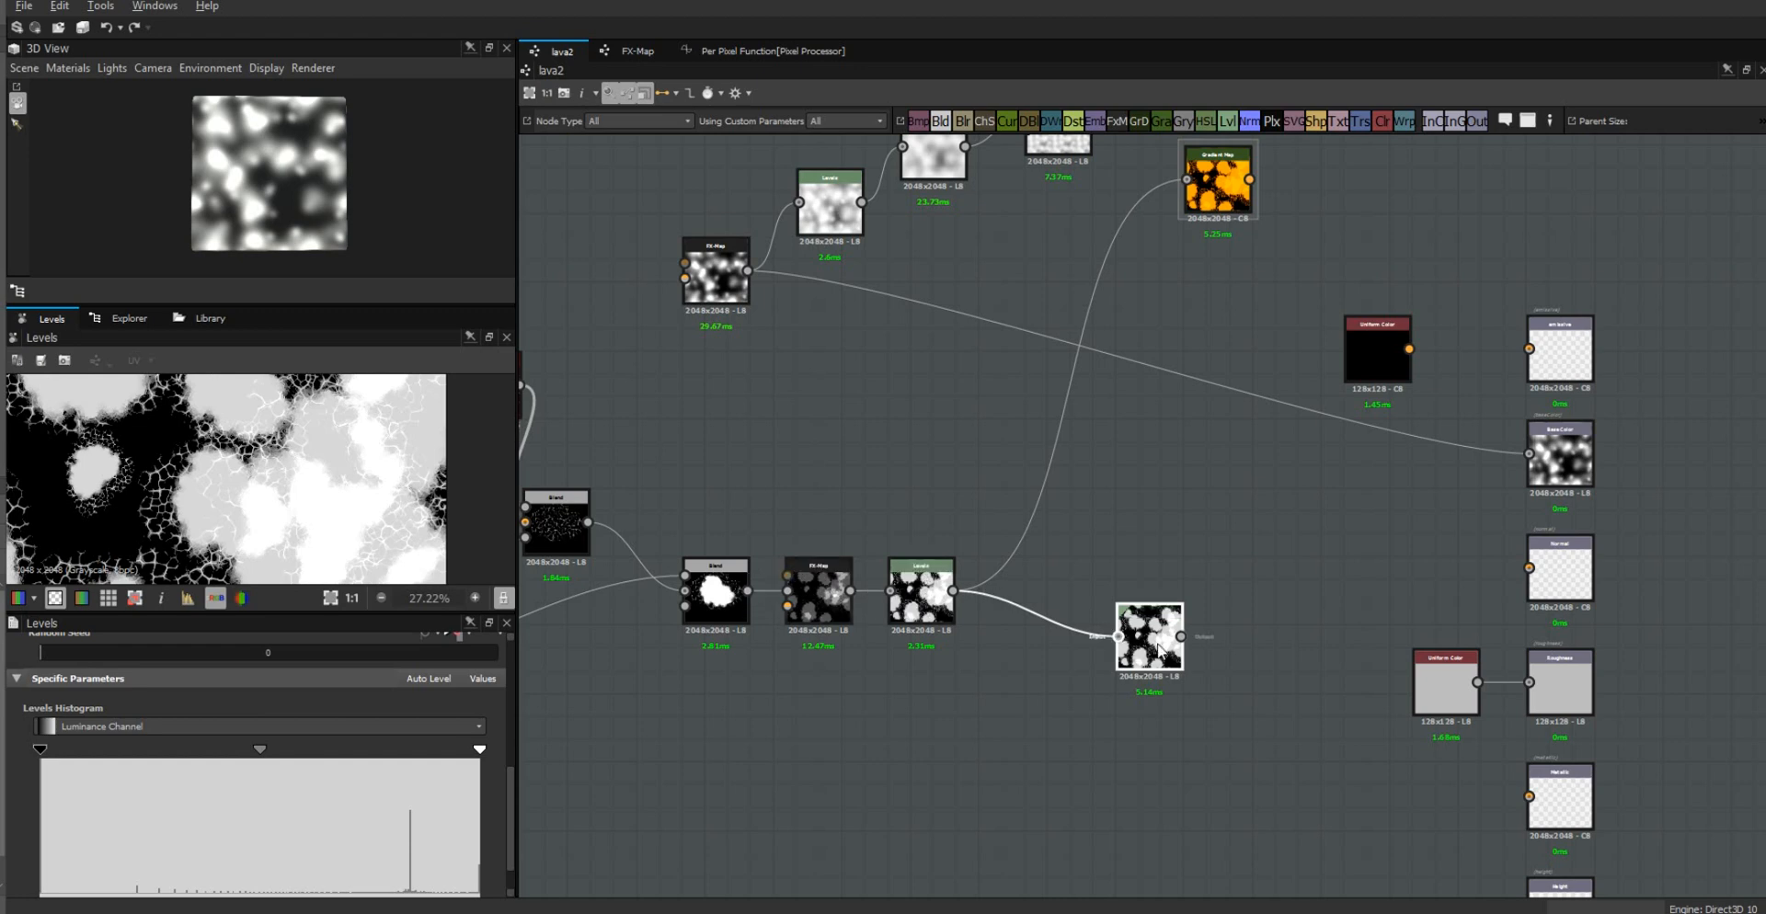
pyautogui.moveTo(1139, 635); pyautogui.dragTo(1048, 635)
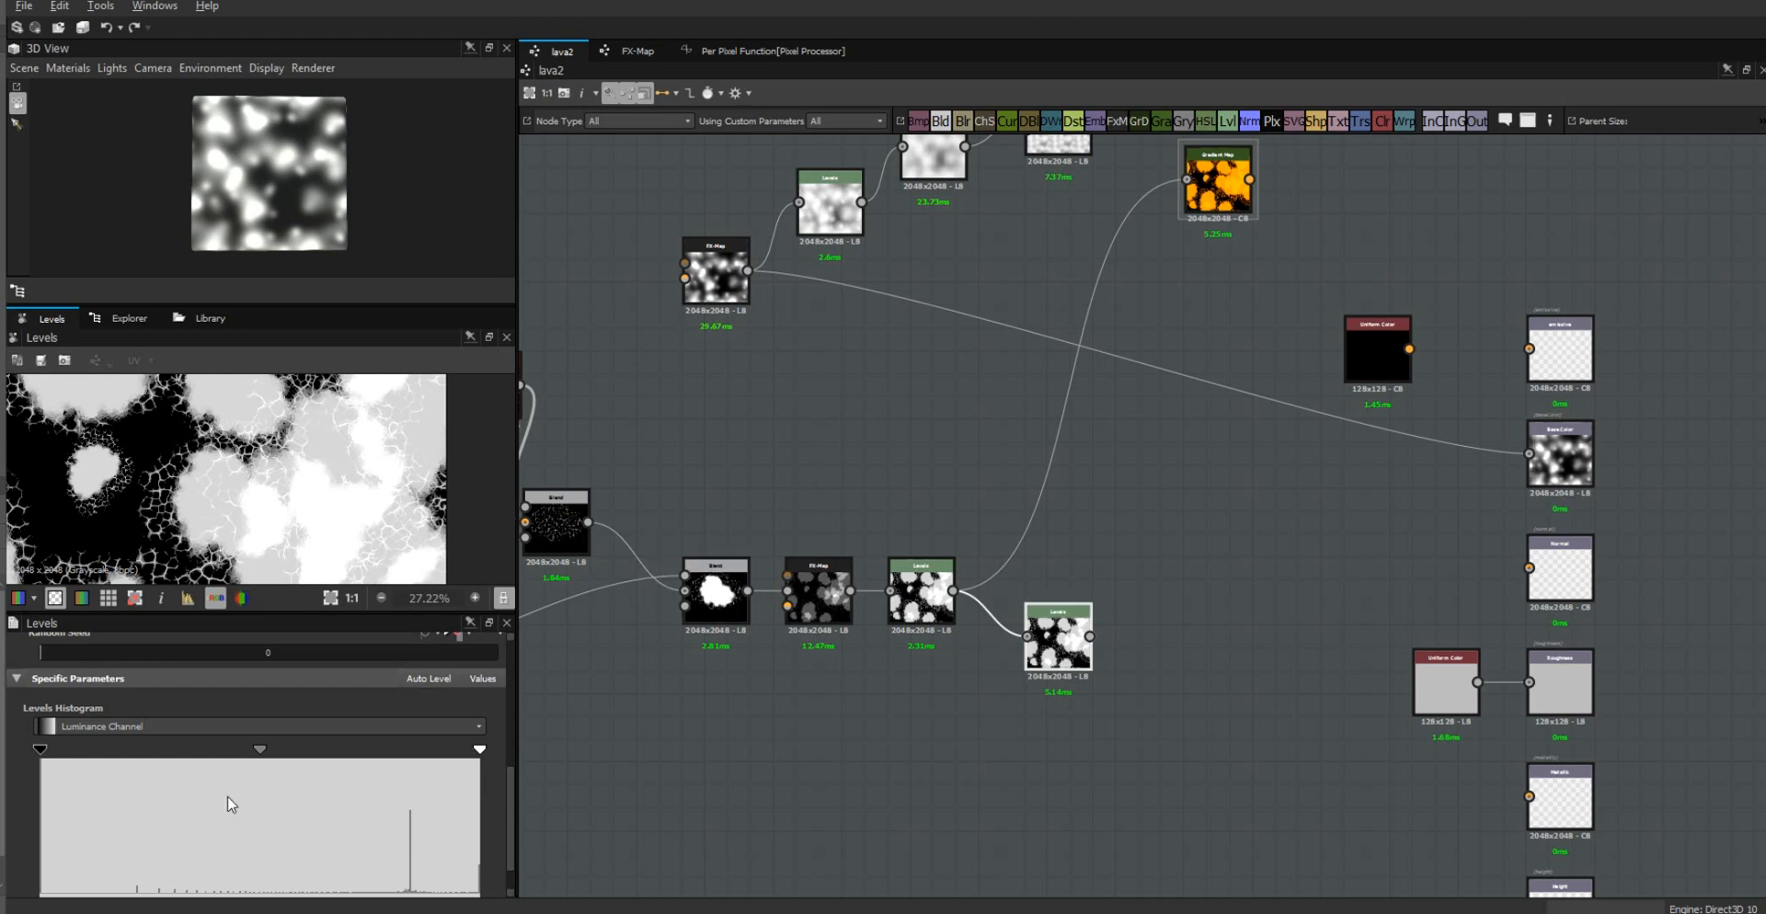
# Step: Raise the new Levels node's black point close to white and its midtone to the white end, isolating the brightest areas
pyautogui.moveTo(39, 749); pyautogui.dragTo(147, 743)
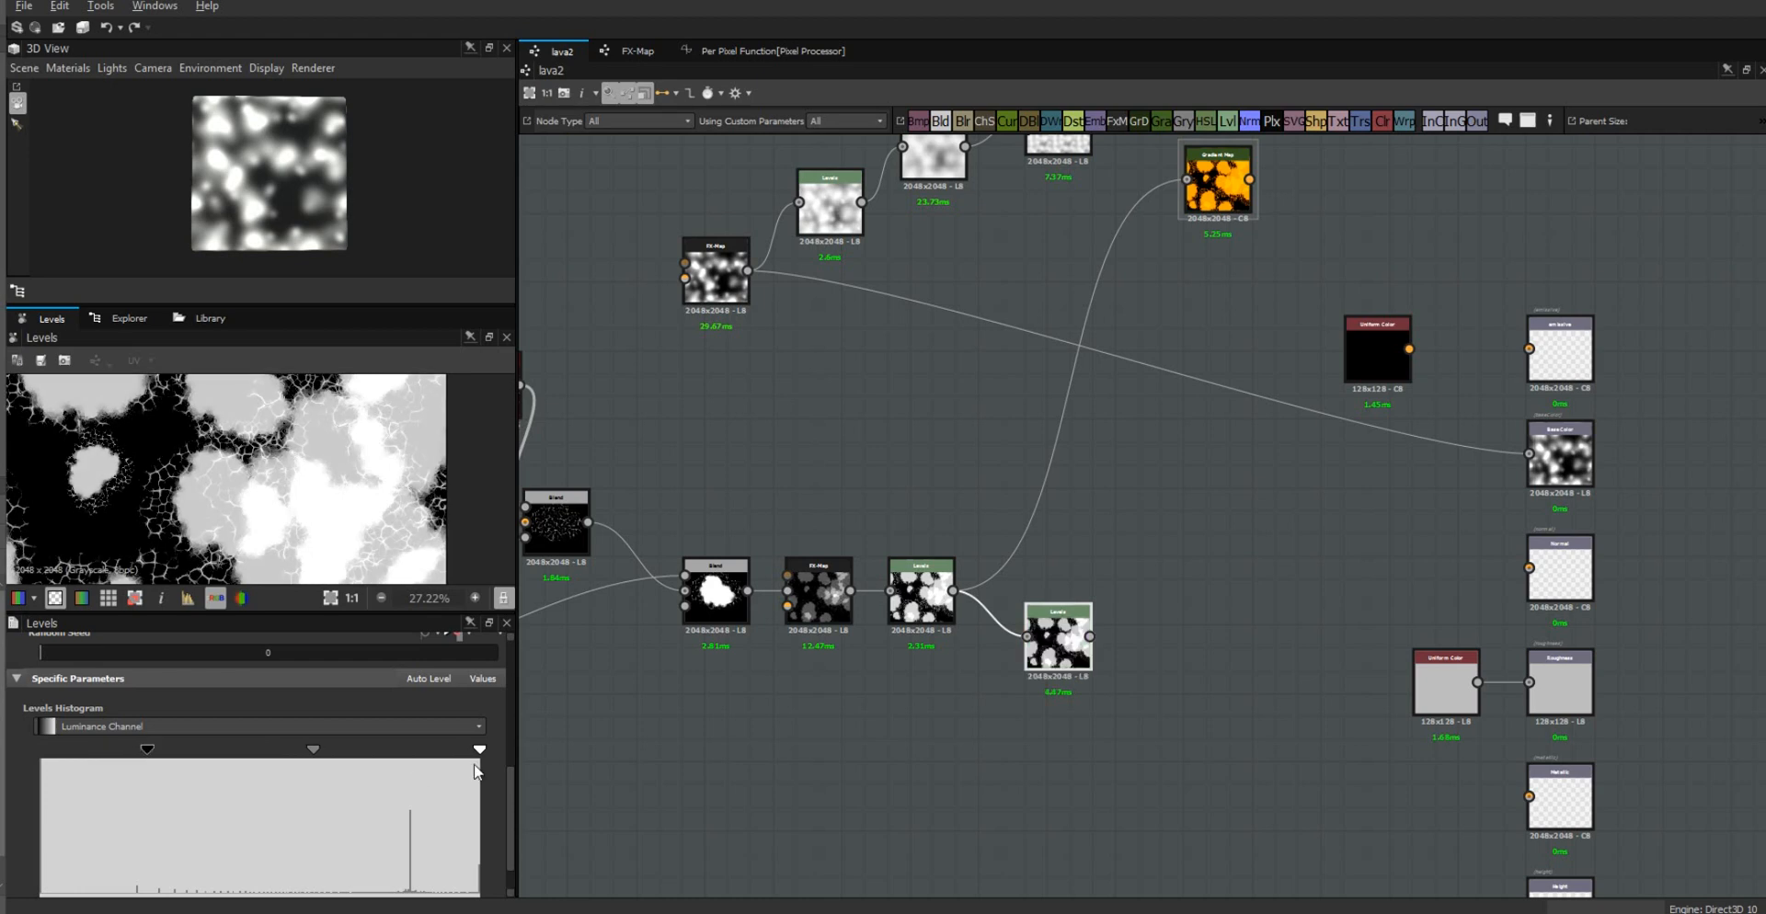
pyautogui.moveTo(479, 750)
pyautogui.mouseDown()
pyautogui.moveTo(453, 750)
pyautogui.moveTo(499, 754)
pyautogui.mouseUp()
pyautogui.moveTo(149, 752)
pyautogui.mouseDown()
pyautogui.moveTo(331, 767)
pyautogui.moveTo(477, 753)
pyautogui.mouseUp()
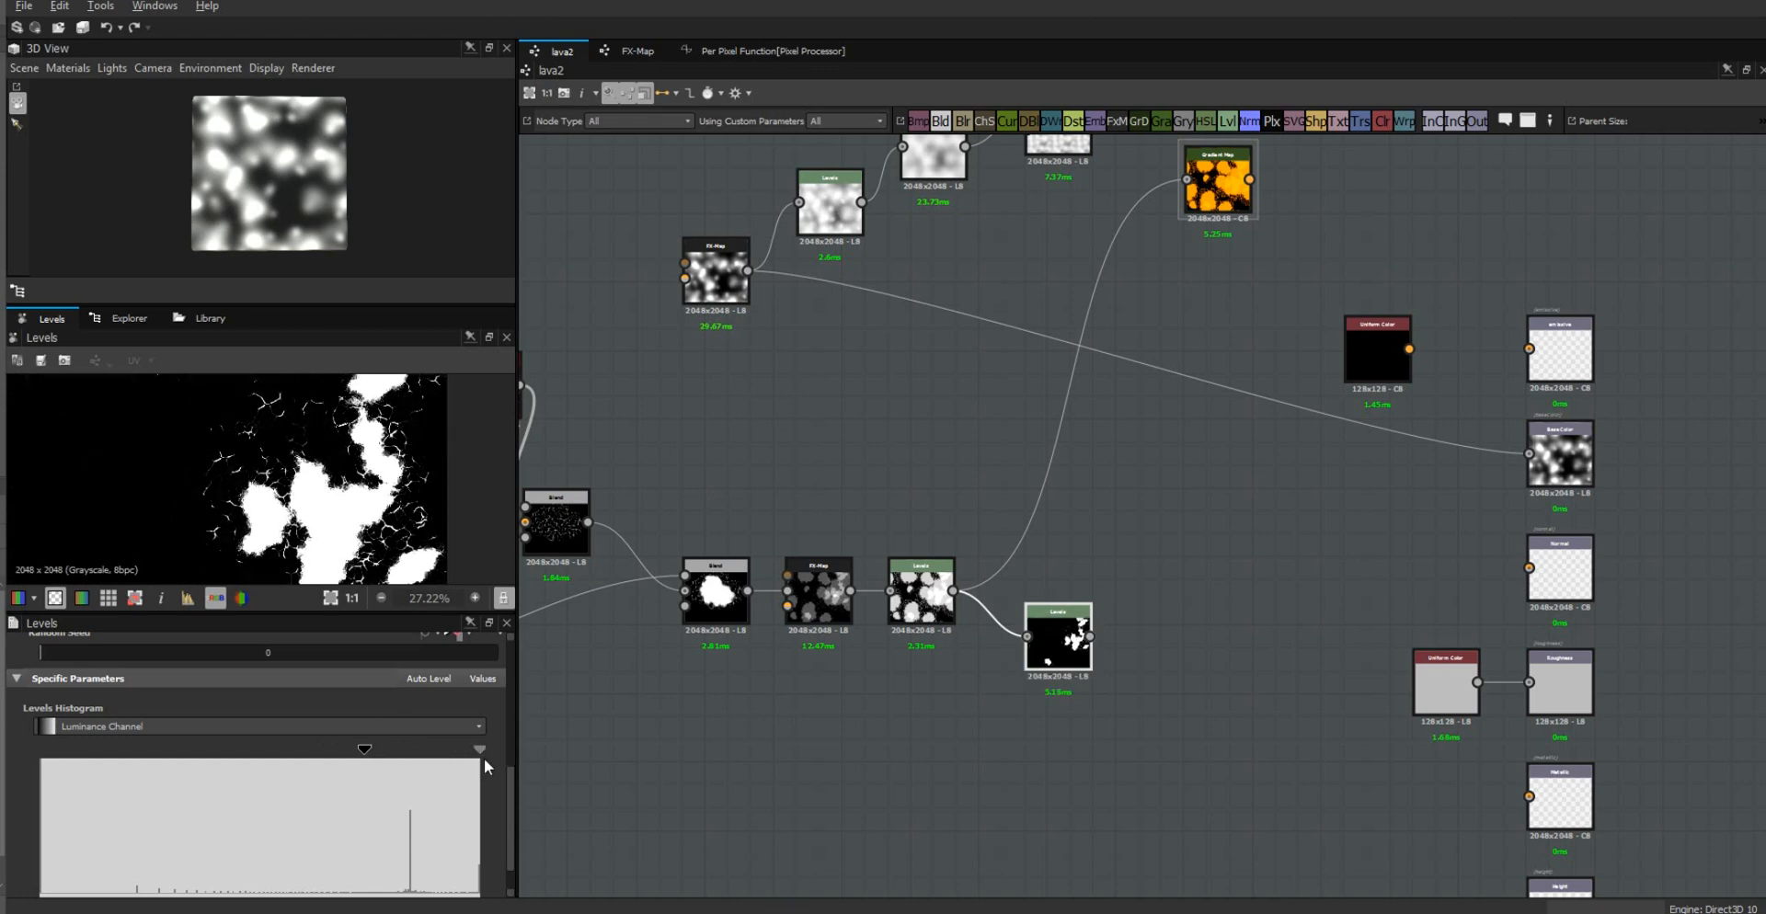
pyautogui.moveTo(365, 749); pyautogui.dragTo(434, 761)
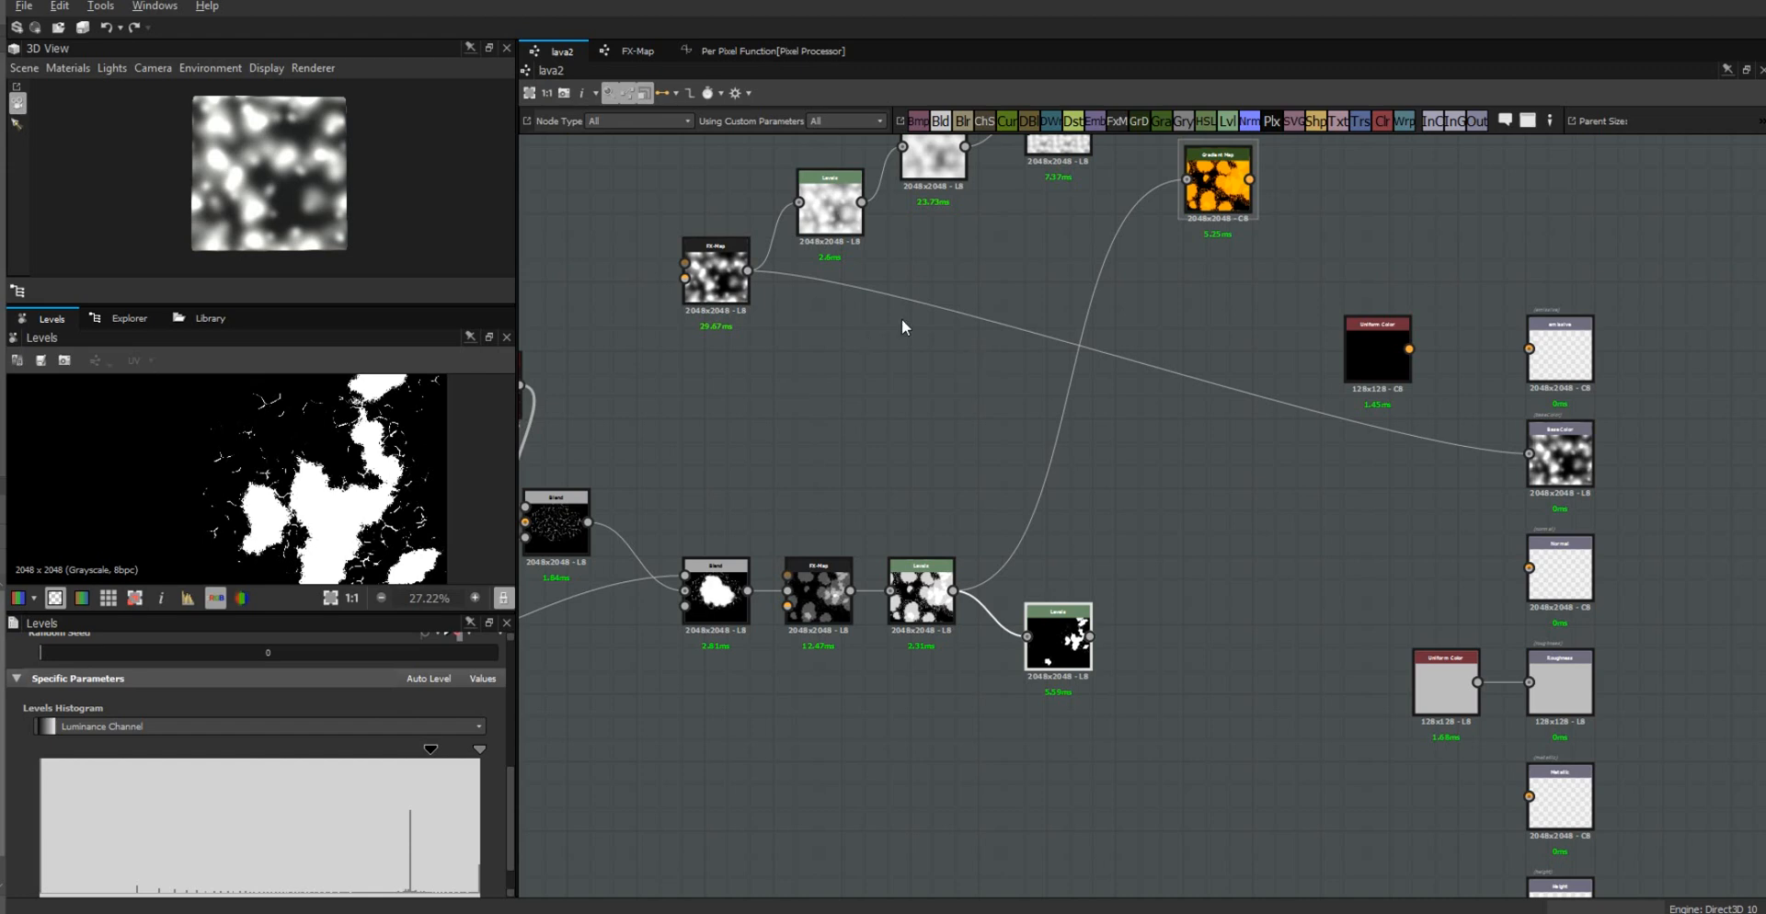
# Step: Add a Blend node with the Pixel Processor as foreground, the first lower Levels node as background and the second lower Levels node as opacity mask
pyautogui.moveTo(901, 327); pyautogui.dragTo(874, 457, button='middle')
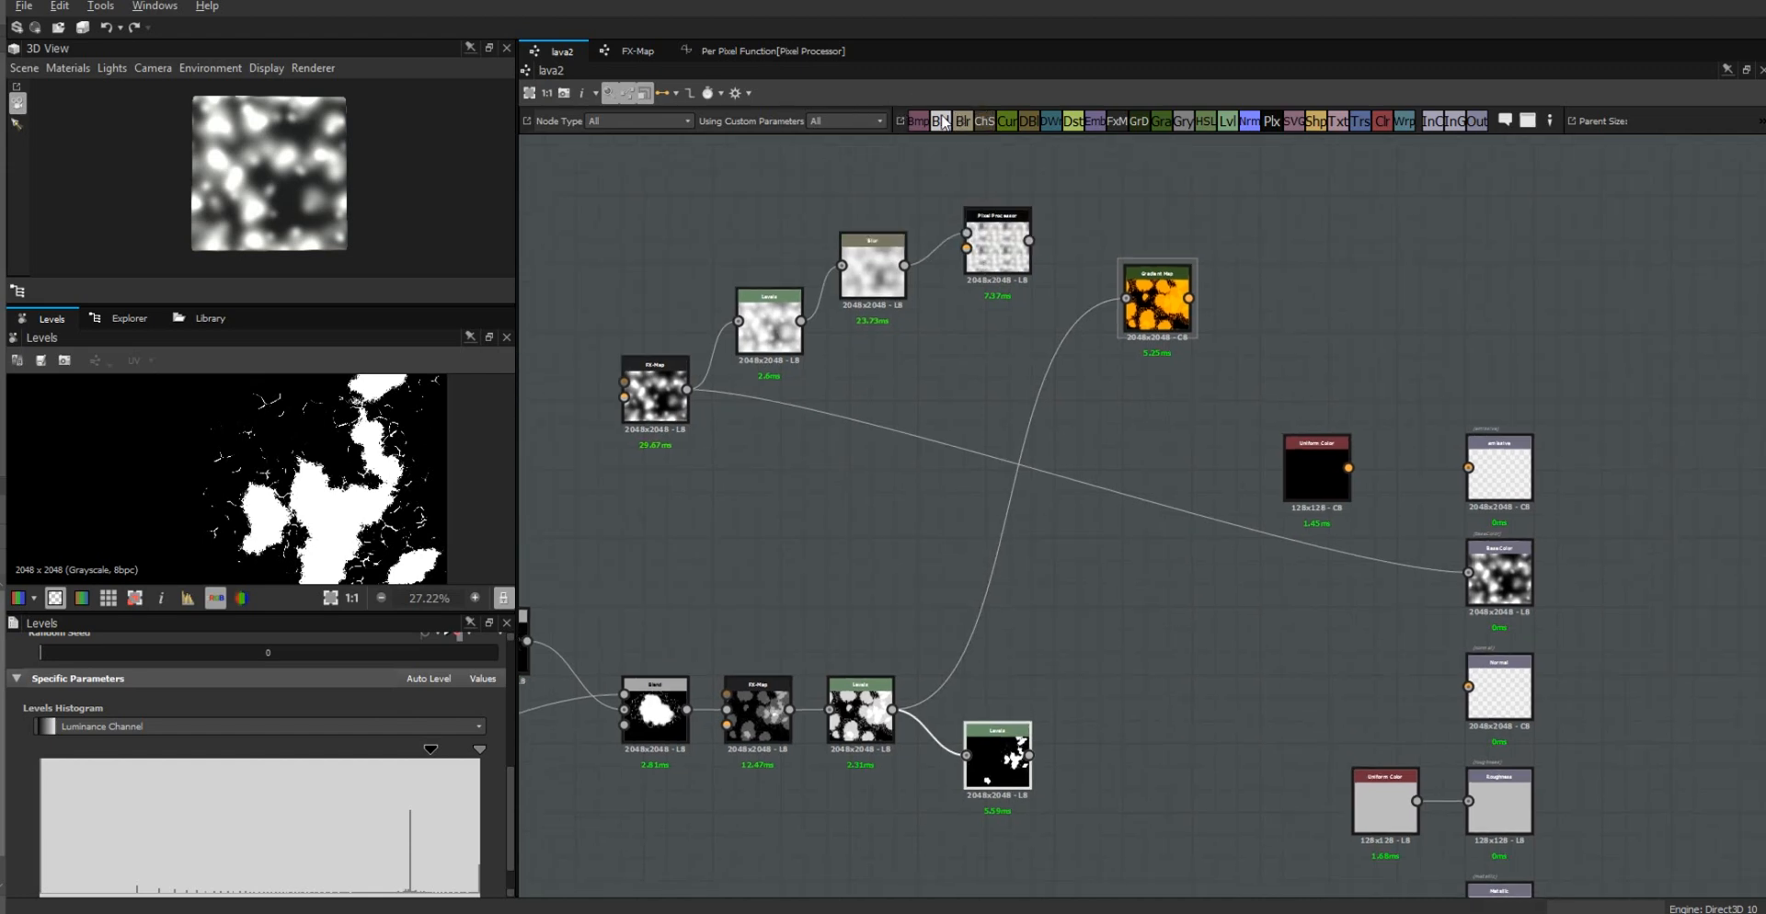
pyautogui.moveTo(1141, 466); pyautogui.dragTo(1141, 465)
pyautogui.moveTo(1029, 241); pyautogui.dragTo(1103, 443)
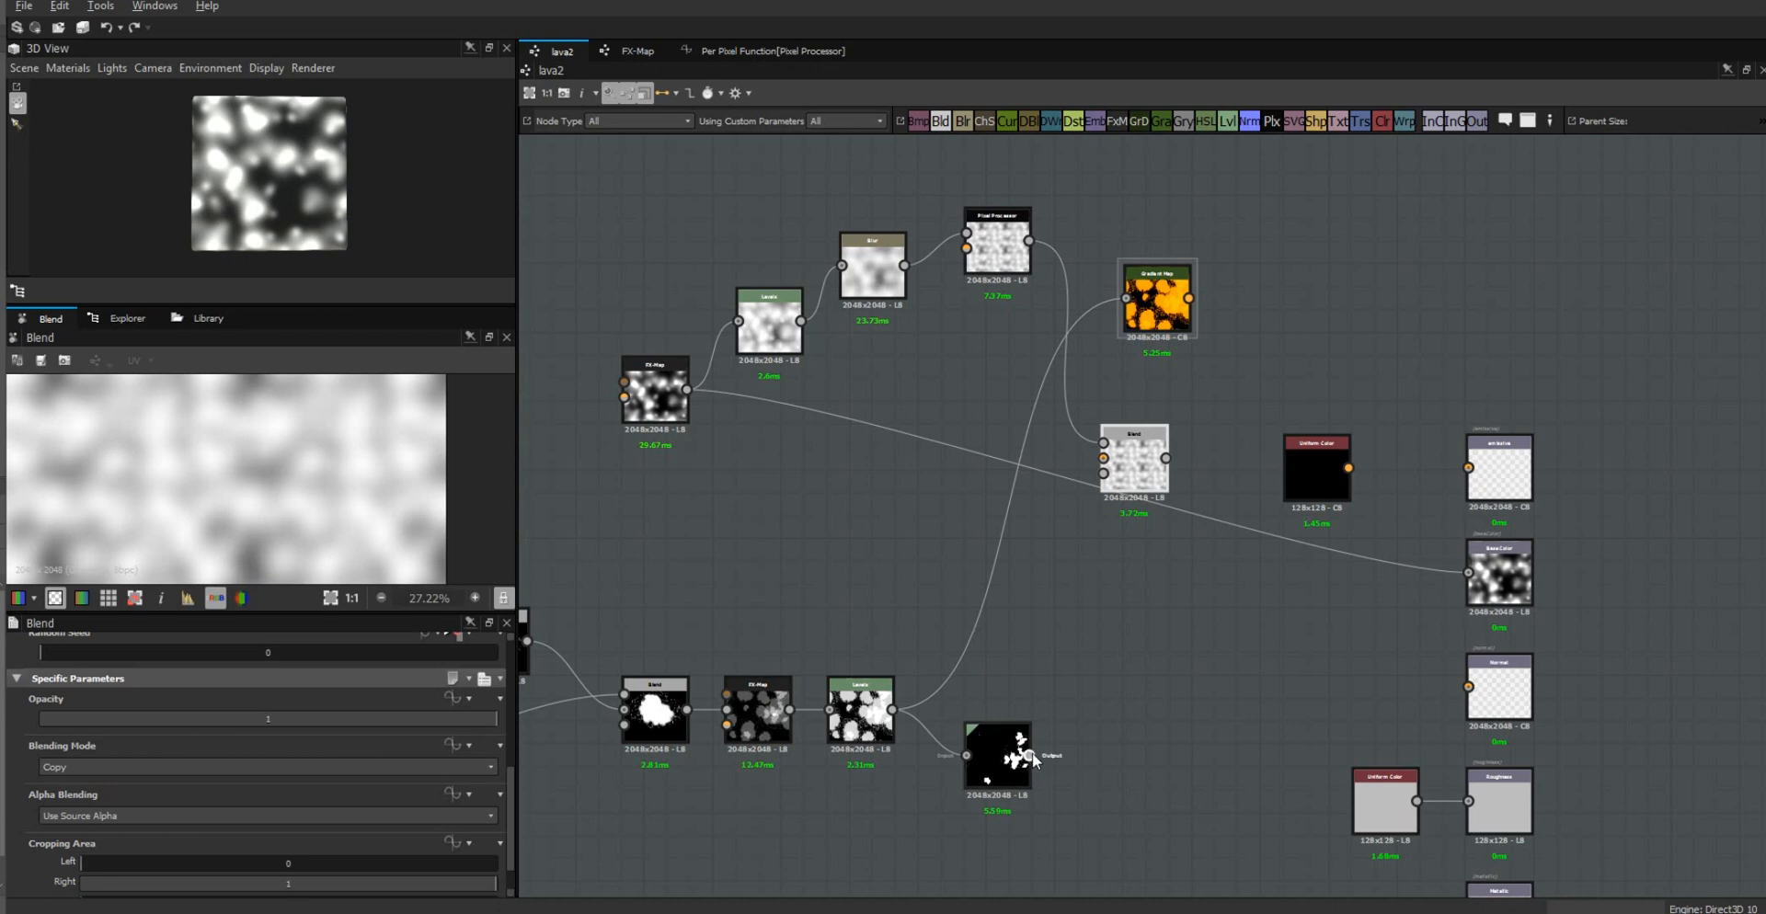
pyautogui.moveTo(1030, 755); pyautogui.dragTo(1104, 474)
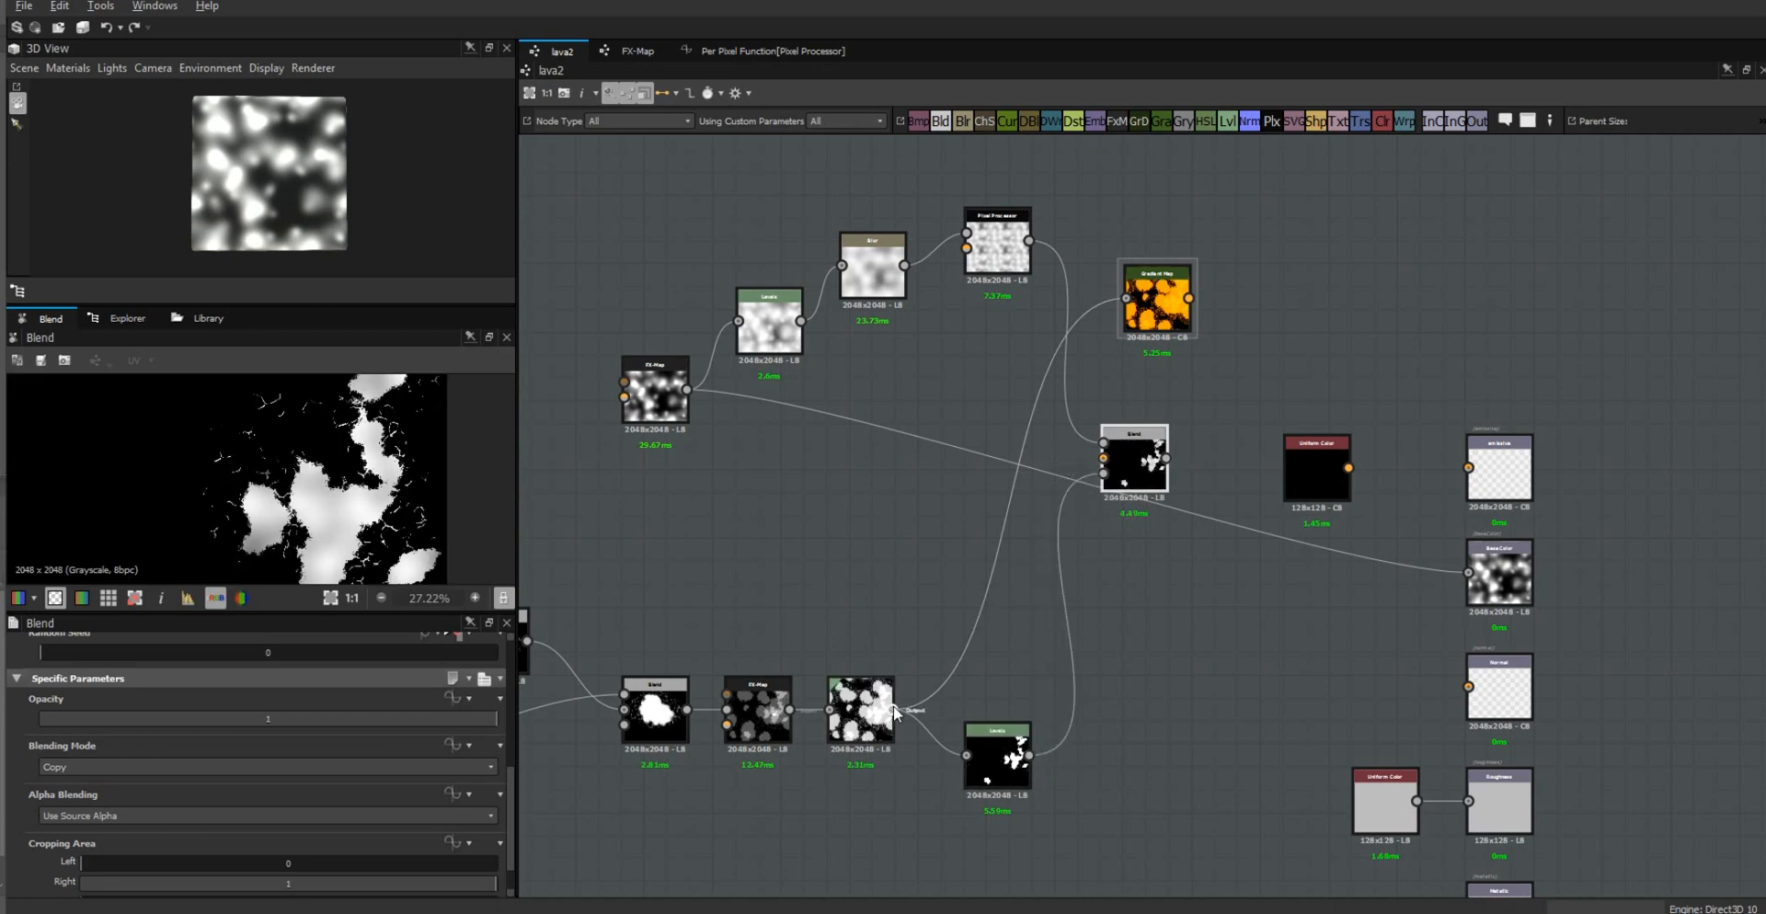
pyautogui.moveTo(892, 710); pyautogui.dragTo(1104, 458)
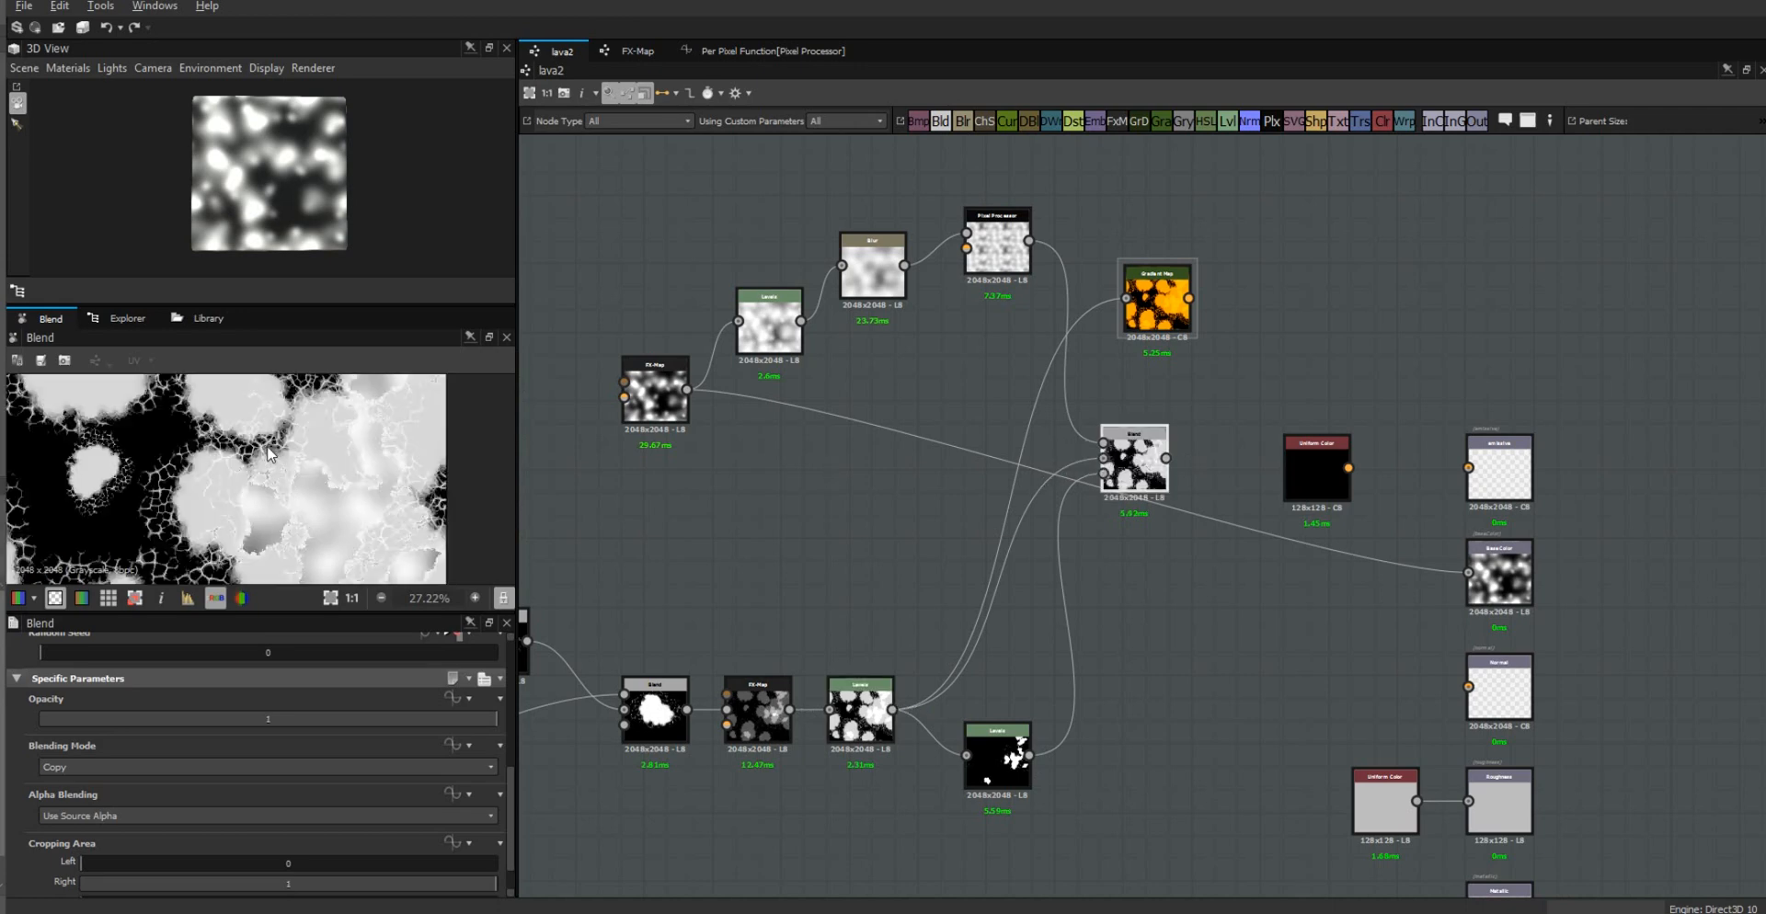
pyautogui.scroll(3, 269, 453)
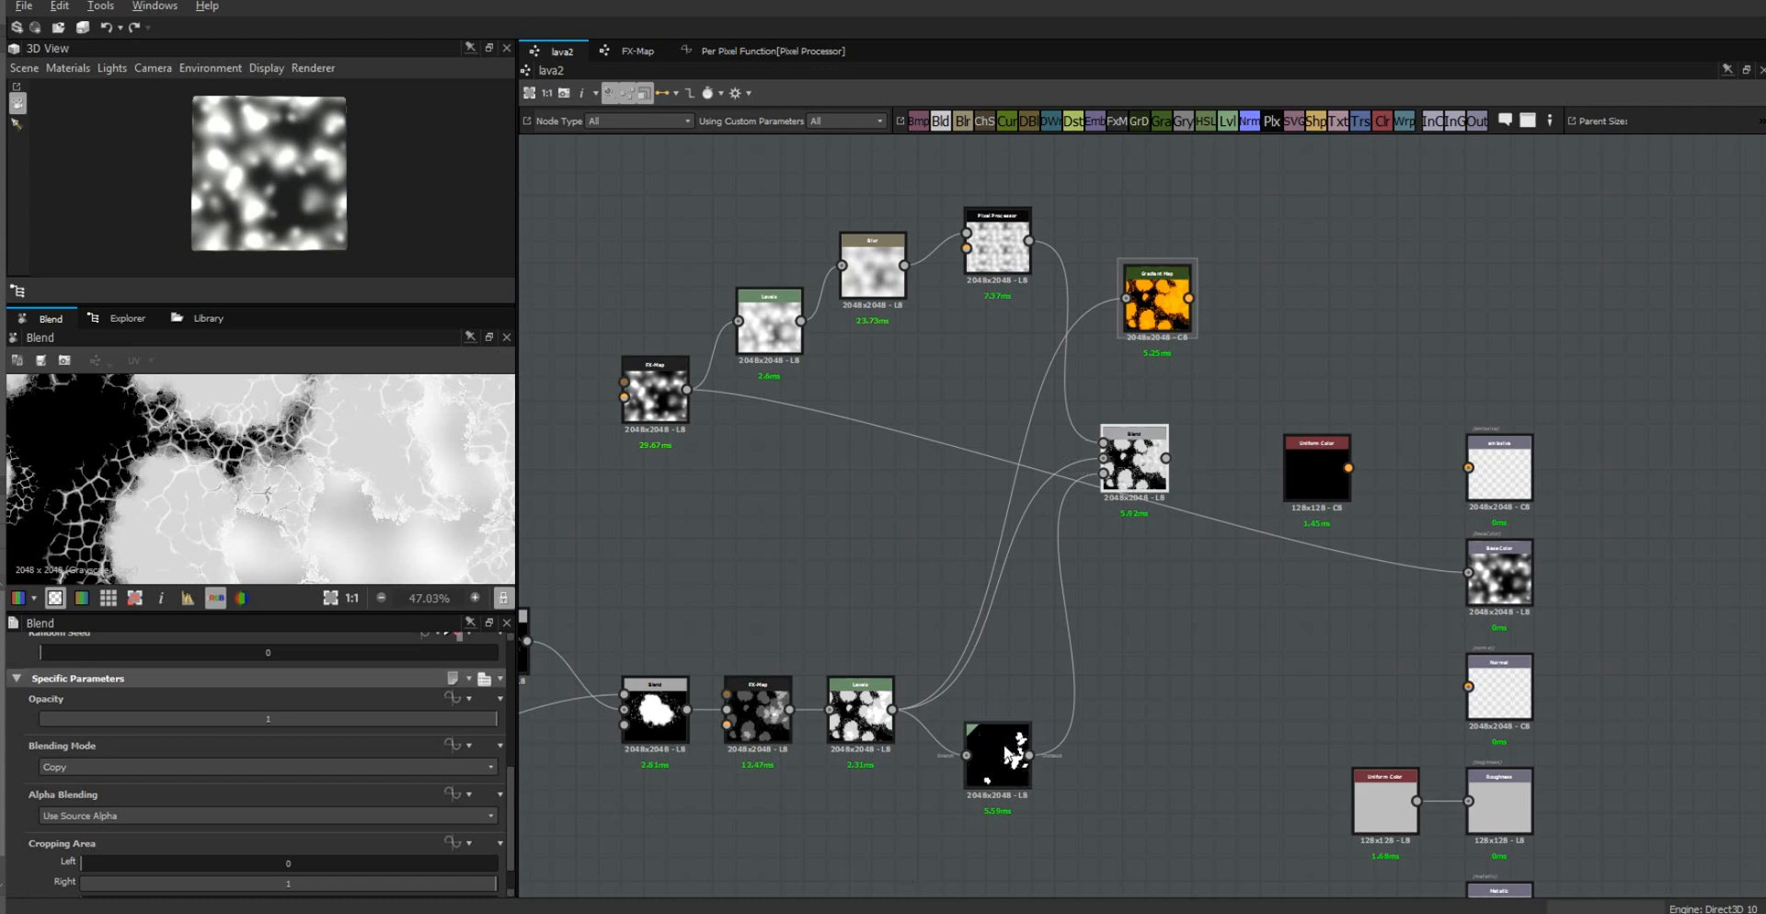
# Step: Lower the second lower Levels node's black point to slightly above mid-range and its white point slightly below maximum to soften the mask
pyautogui.click(971, 734)
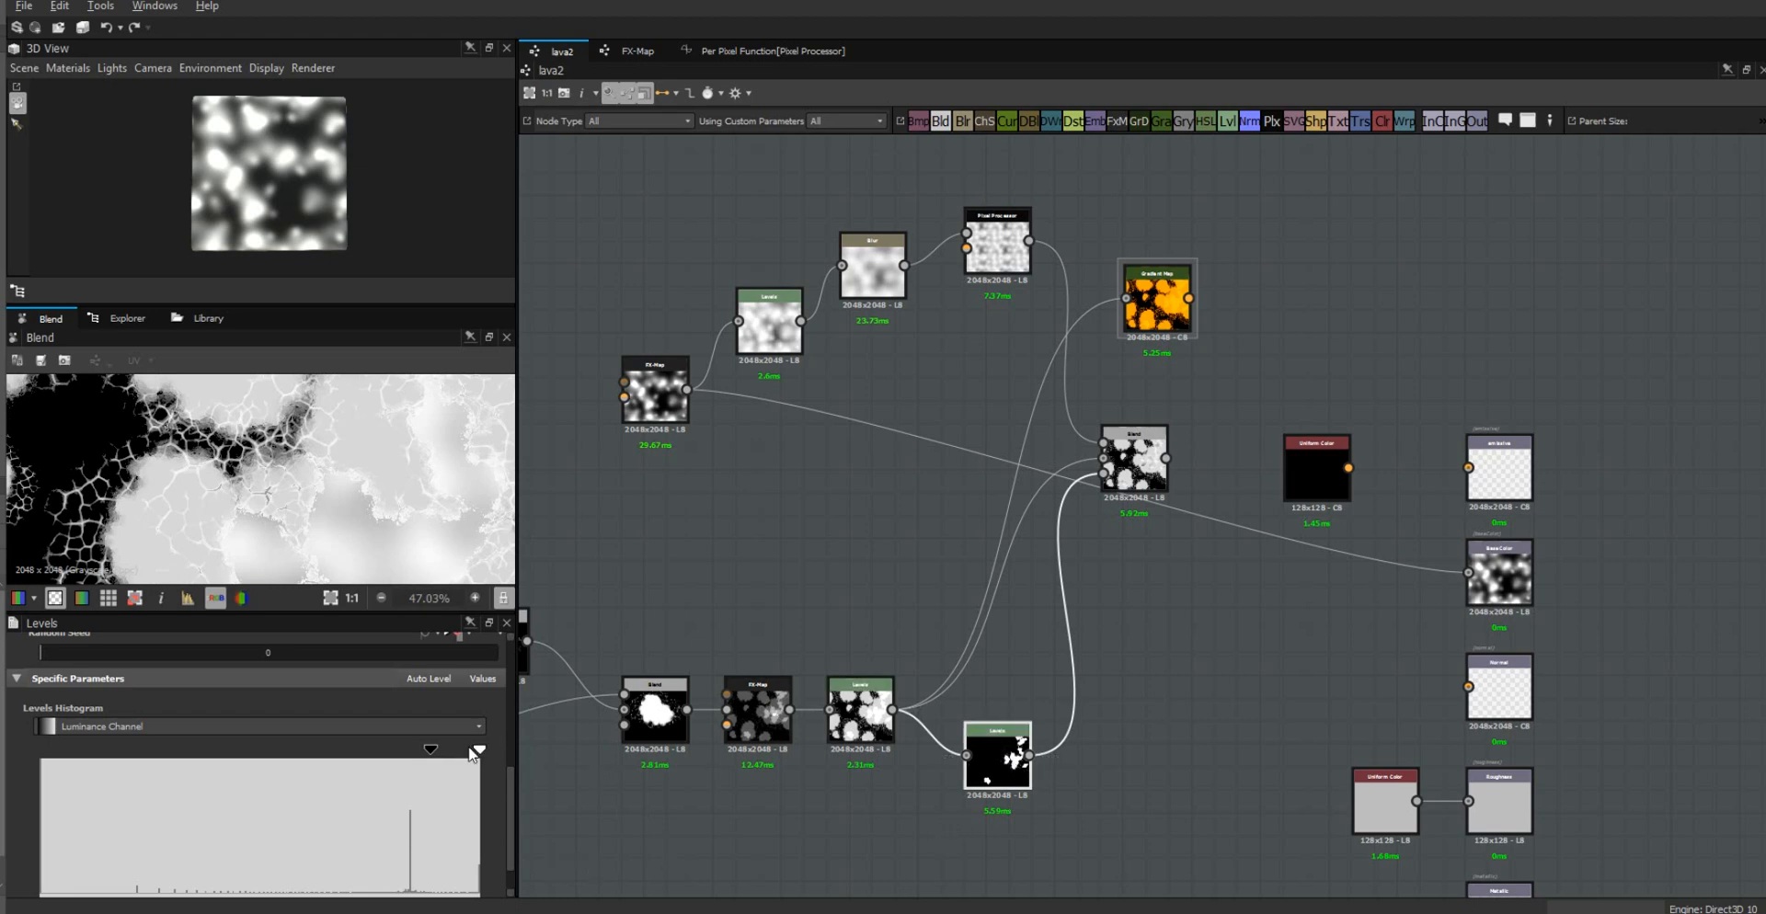
pyautogui.moveTo(482, 747); pyautogui.dragTo(495, 747)
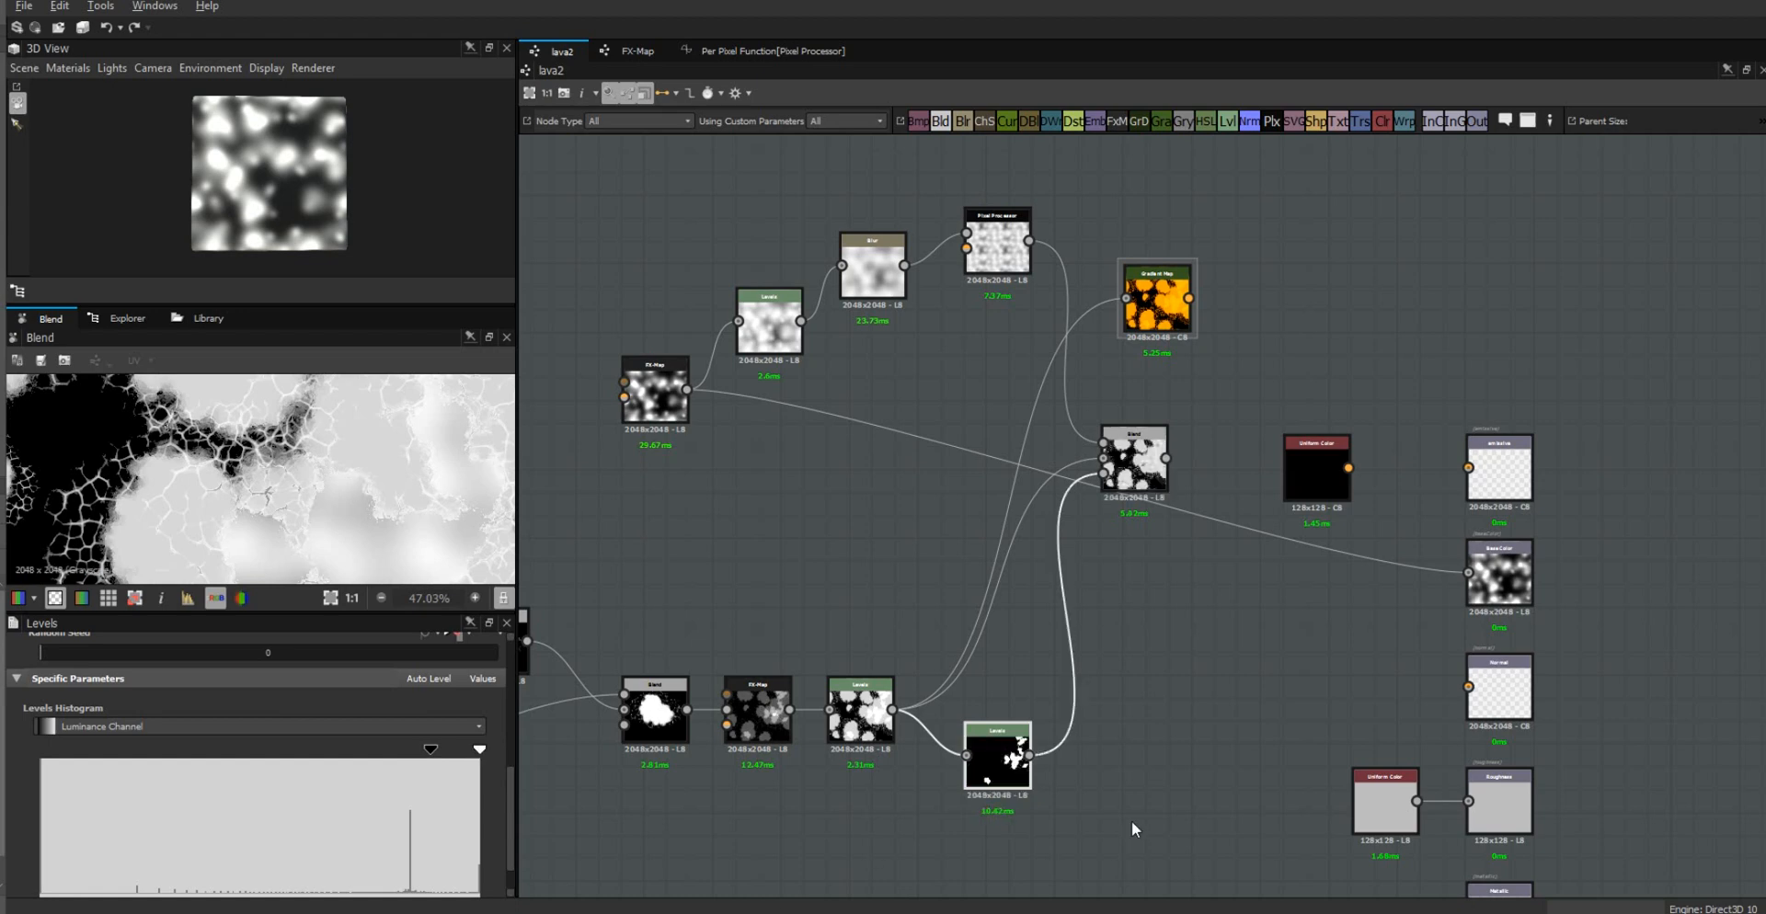
pyautogui.doubleClick(993, 754)
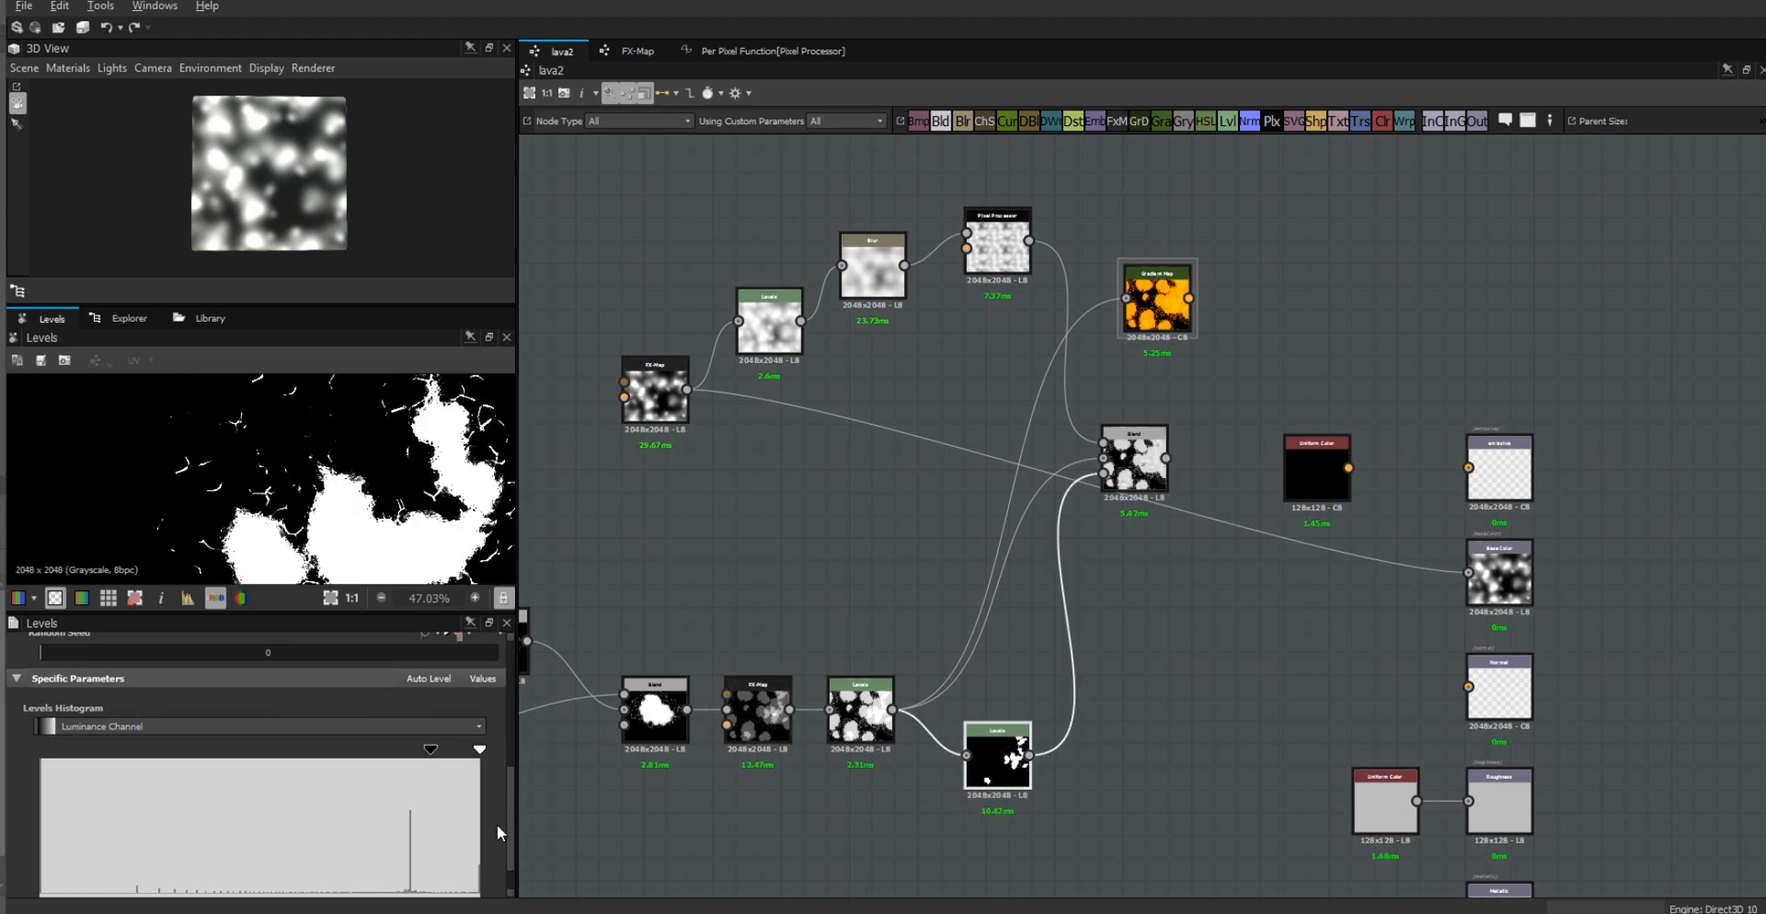
pyautogui.scroll(-1, 513, 832)
pyautogui.moveTo(479, 705); pyautogui.dragTo(453, 714)
pyautogui.hotkey('ctrl', 'z')
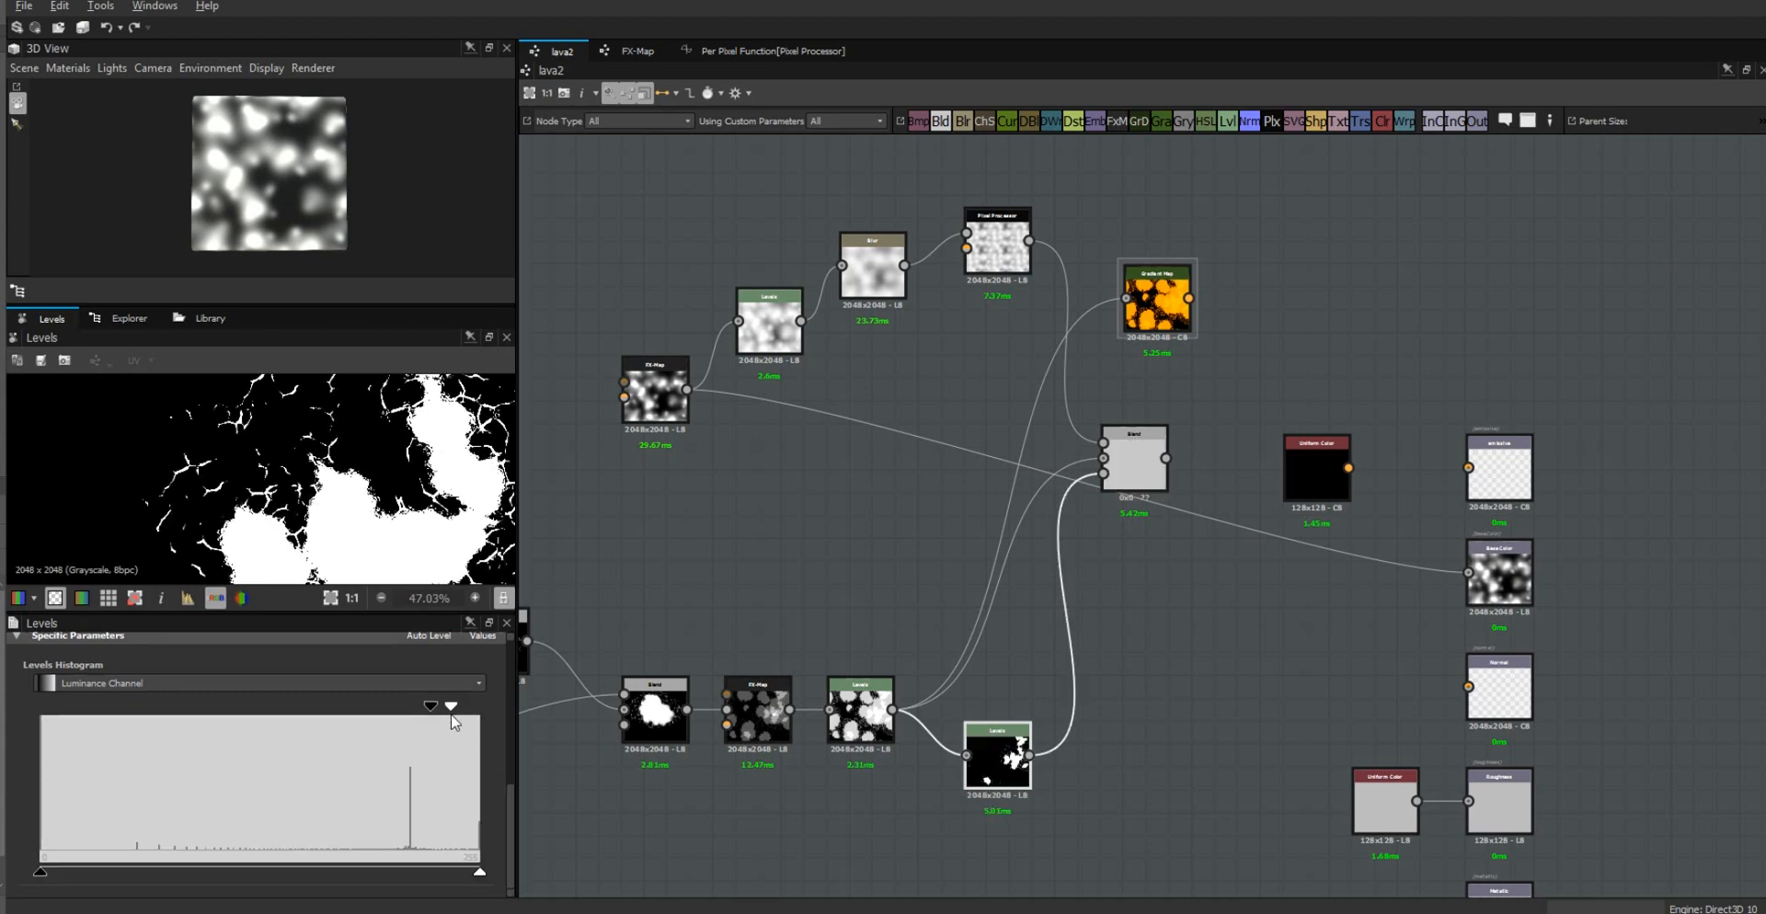
pyautogui.moveTo(434, 708); pyautogui.dragTo(350, 710)
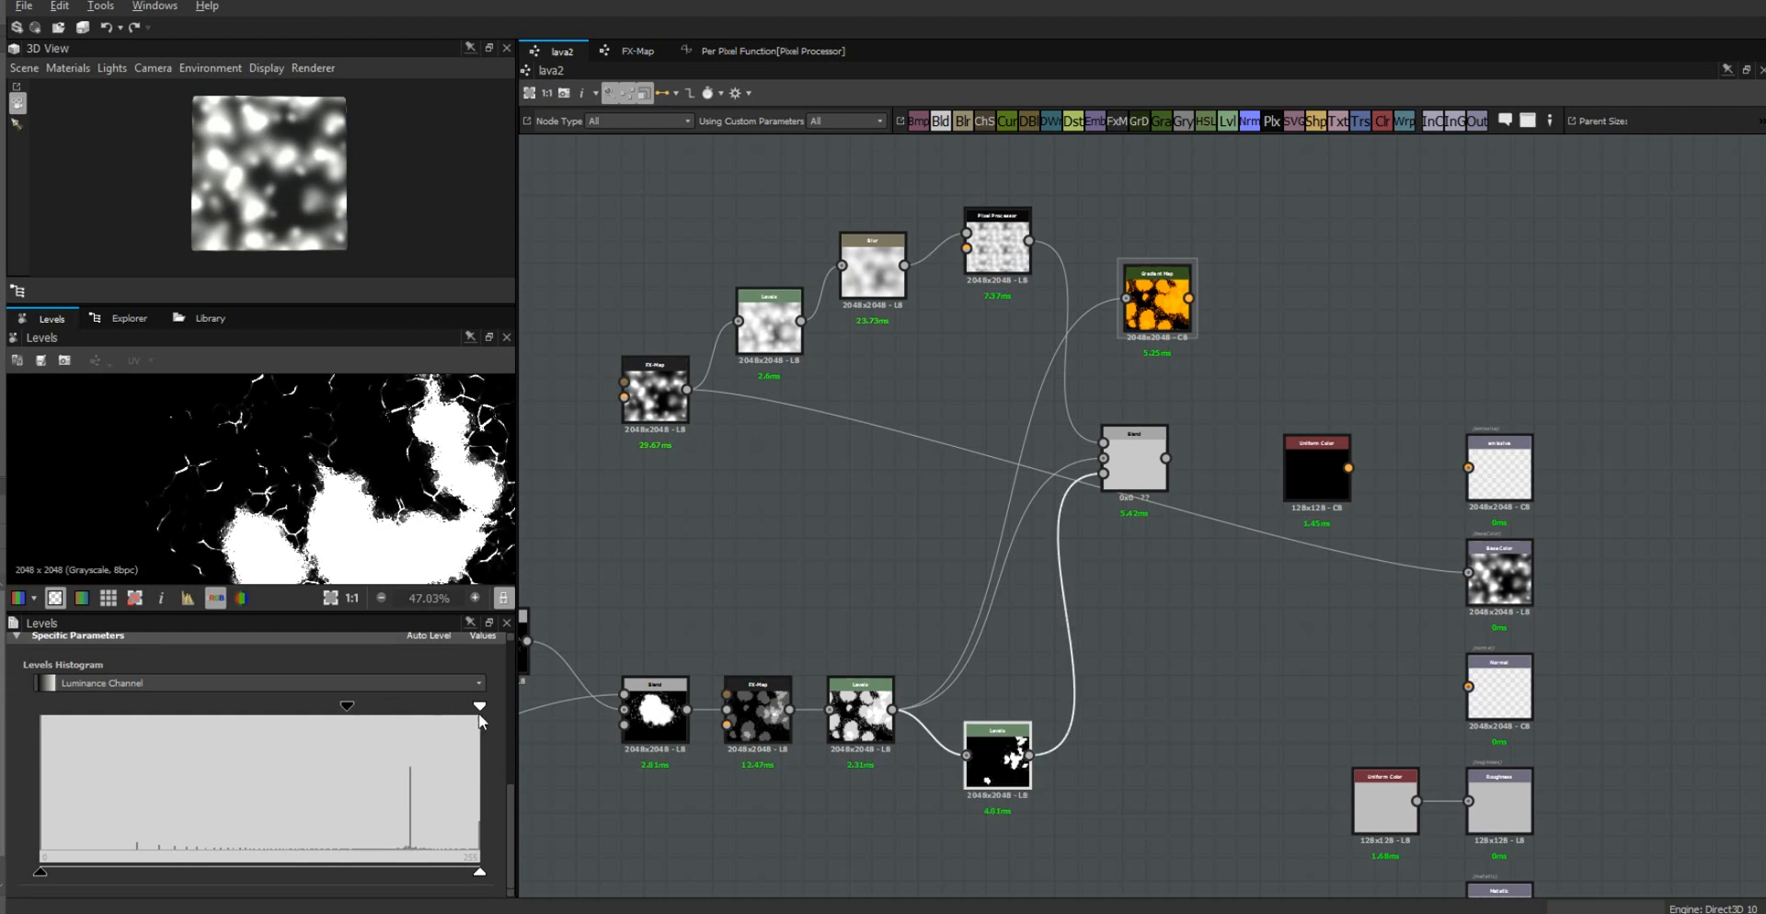
pyautogui.click(348, 707)
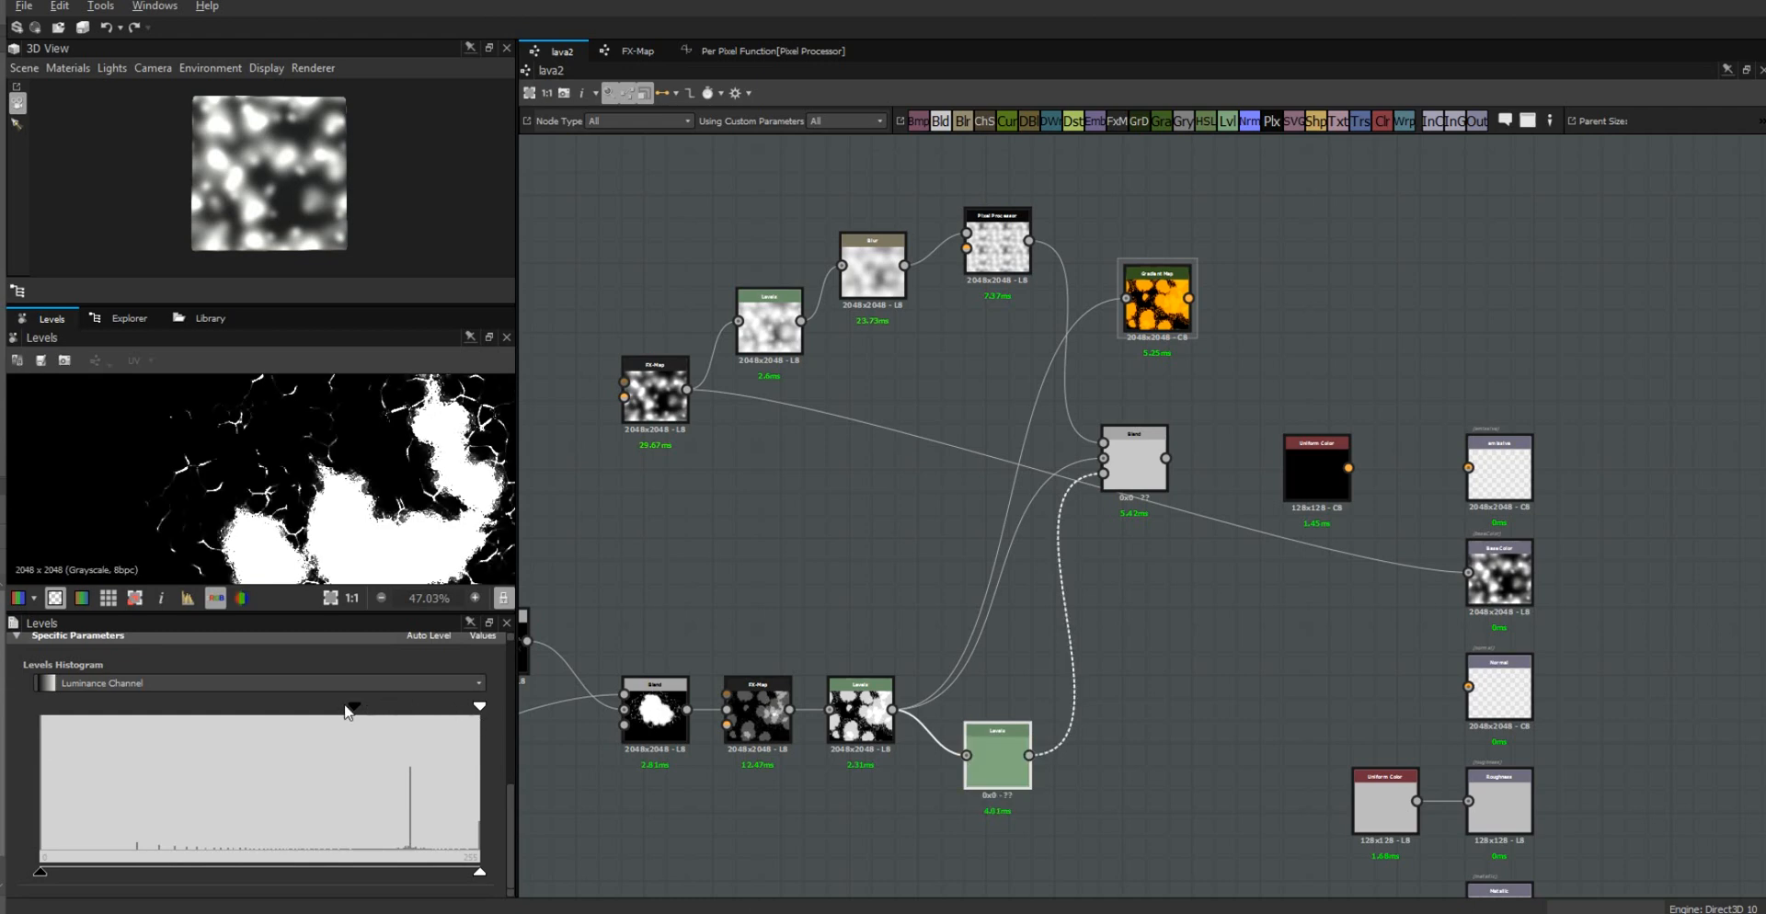
pyautogui.moveTo(347, 709); pyautogui.dragTo(313, 707)
pyautogui.moveTo(479, 706)
pyautogui.mouseDown()
pyautogui.moveTo(543, 710)
pyautogui.moveTo(451, 722)
pyautogui.mouseUp()
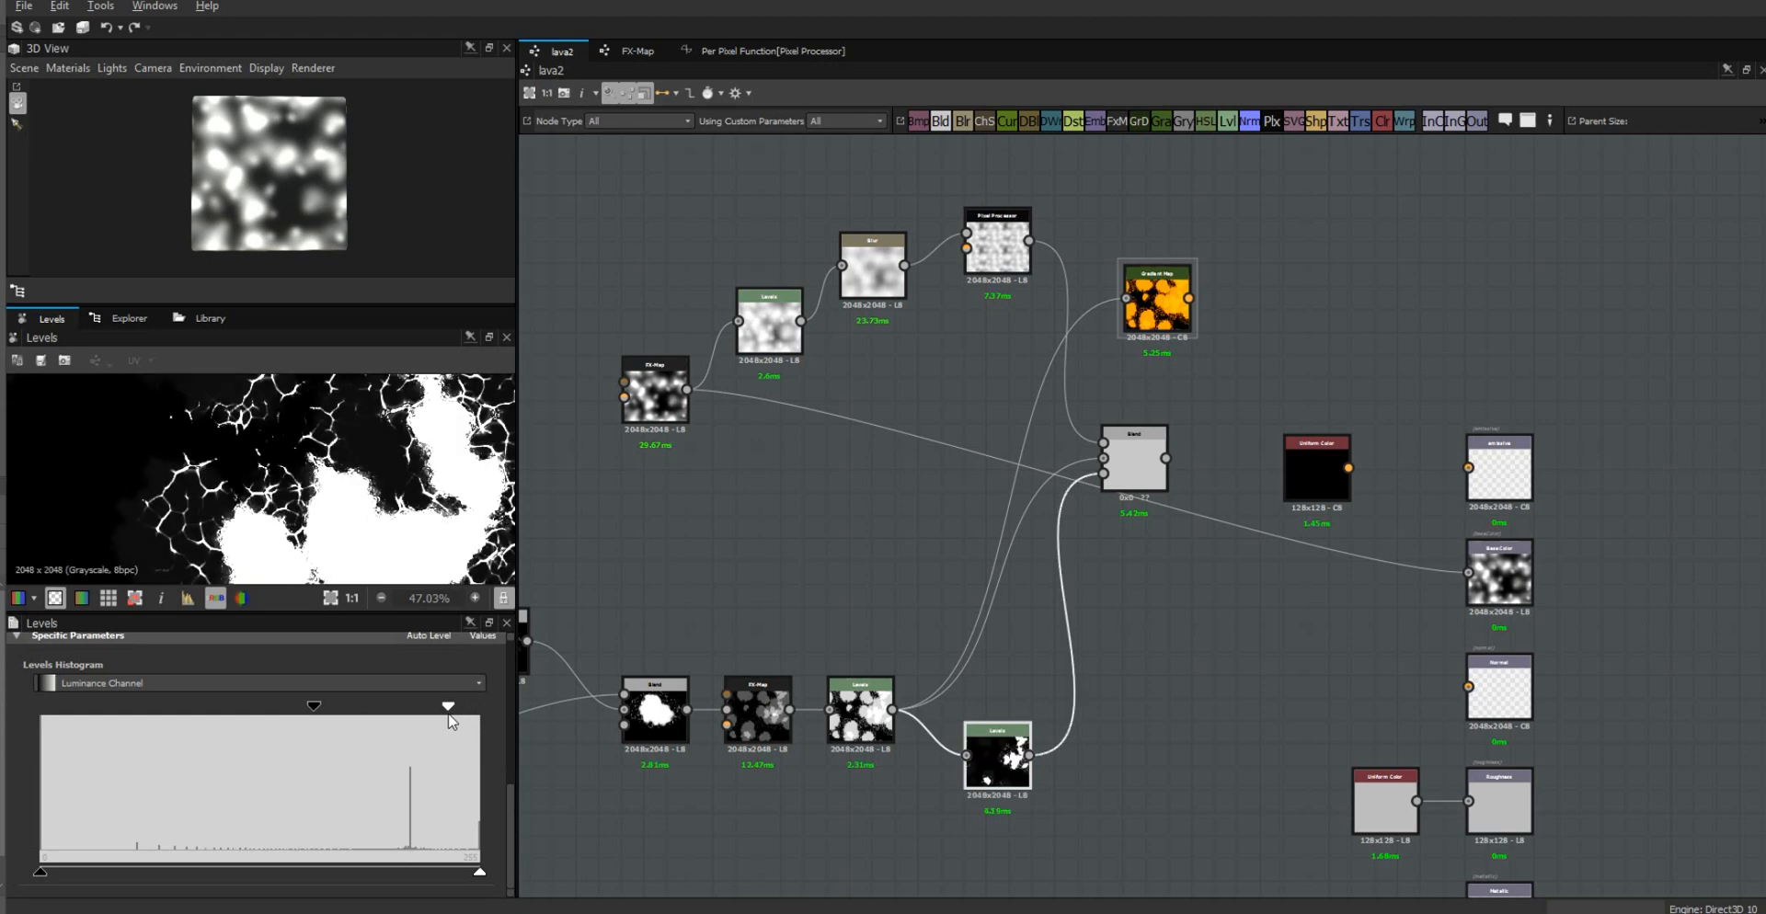
pyautogui.moveTo(313, 708); pyautogui.dragTo(258, 716)
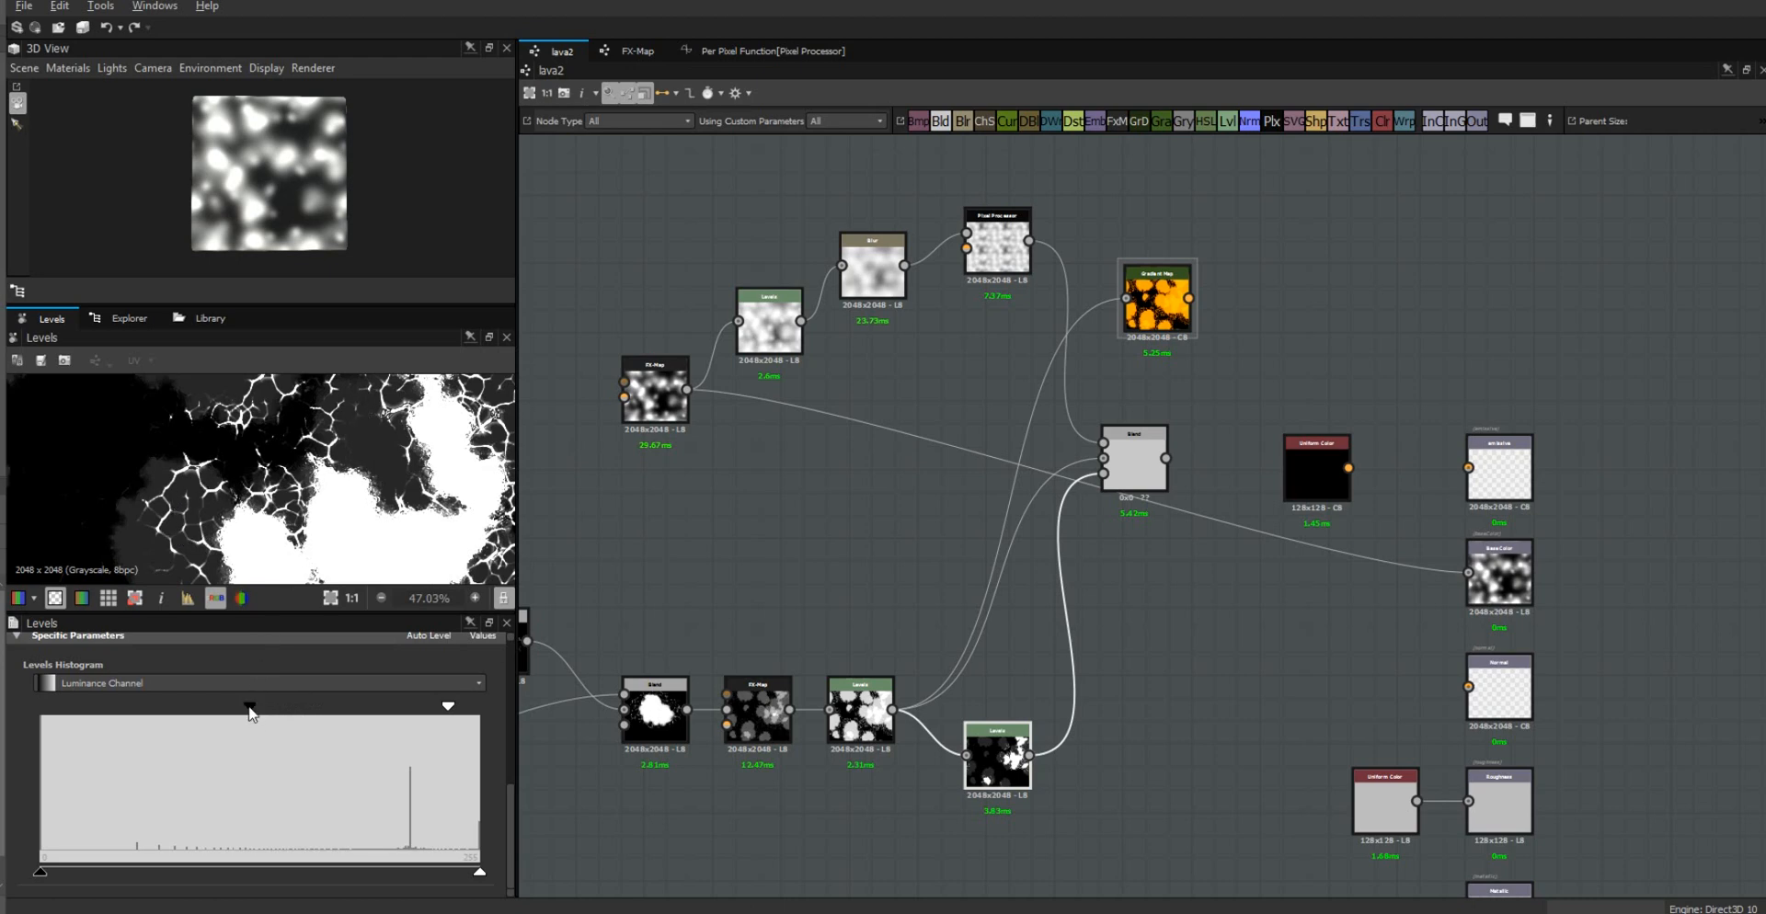
pyautogui.moveTo(252, 713); pyautogui.dragTo(290, 716)
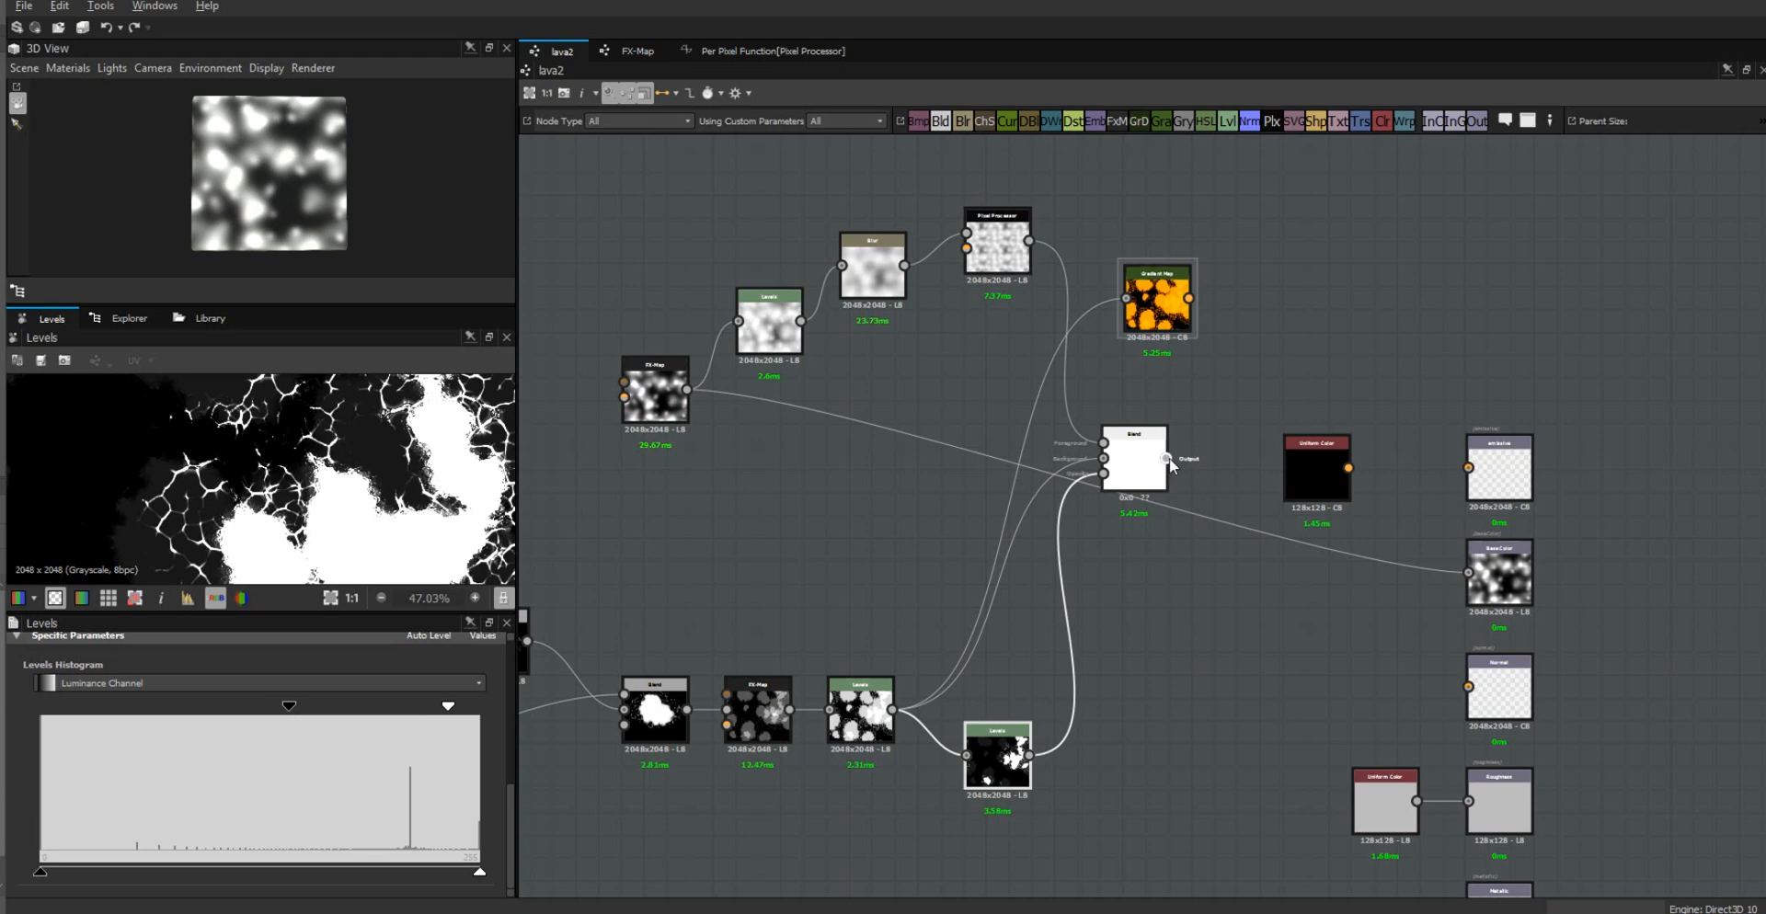
# Step: Feed the Gradient Map from the new Blend node and examine the colored lava preview
pyautogui.moveTo(1166, 458); pyautogui.dragTo(1127, 298)
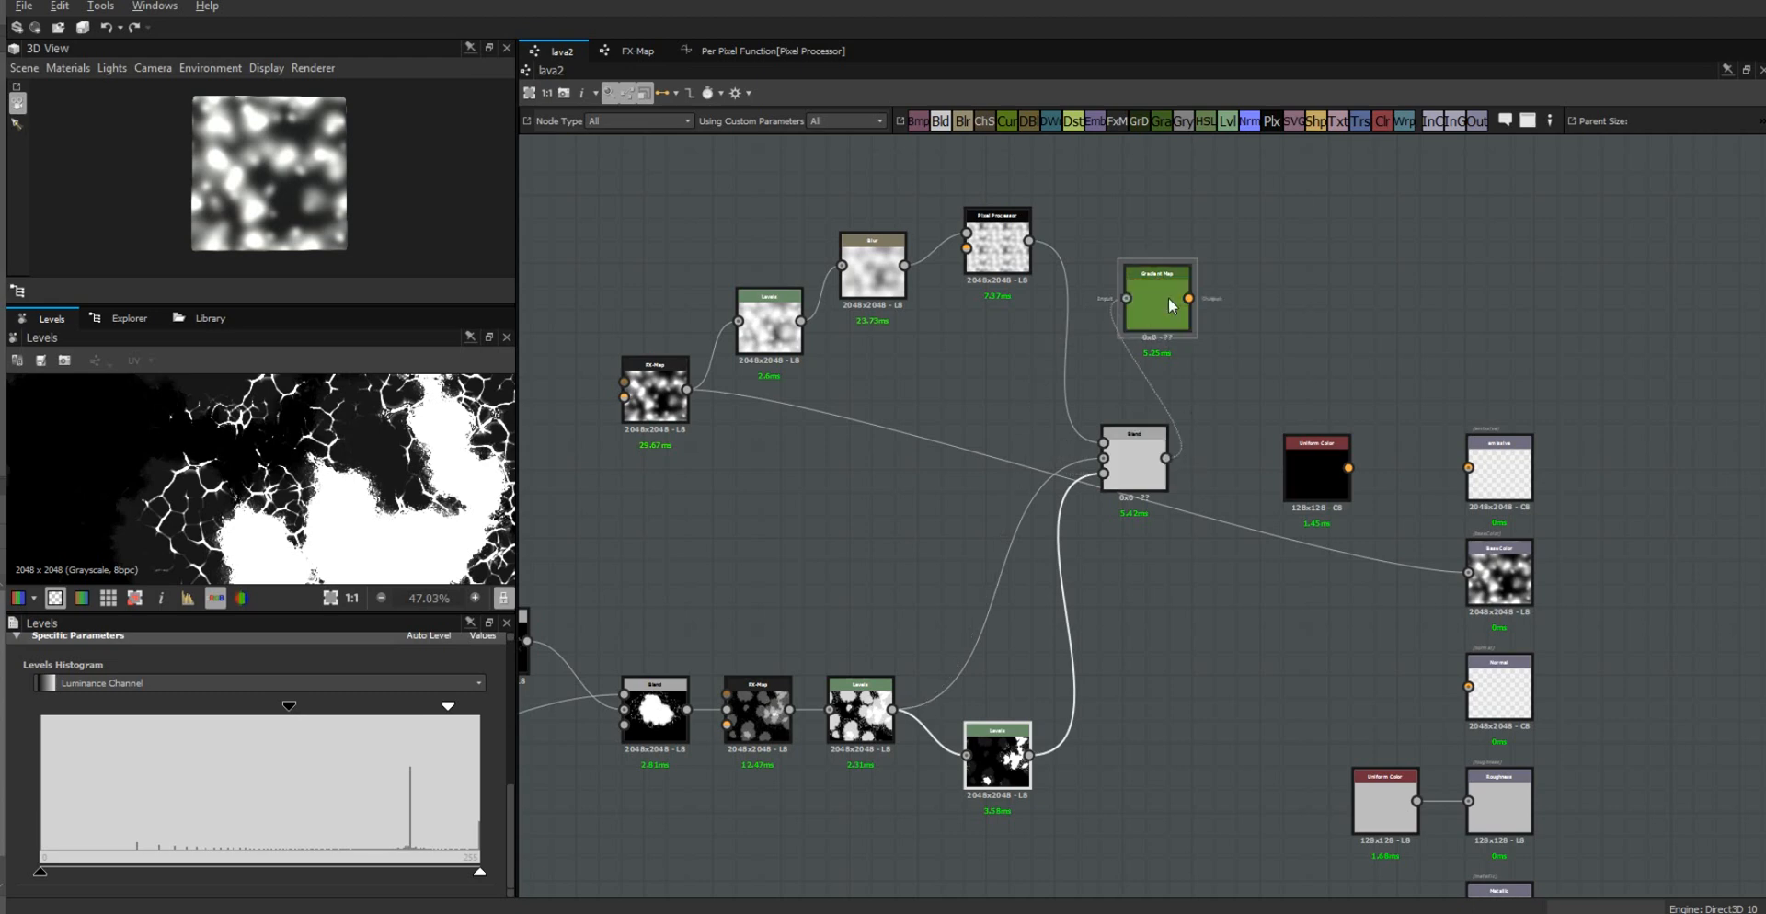
pyautogui.doubleClick(1168, 296)
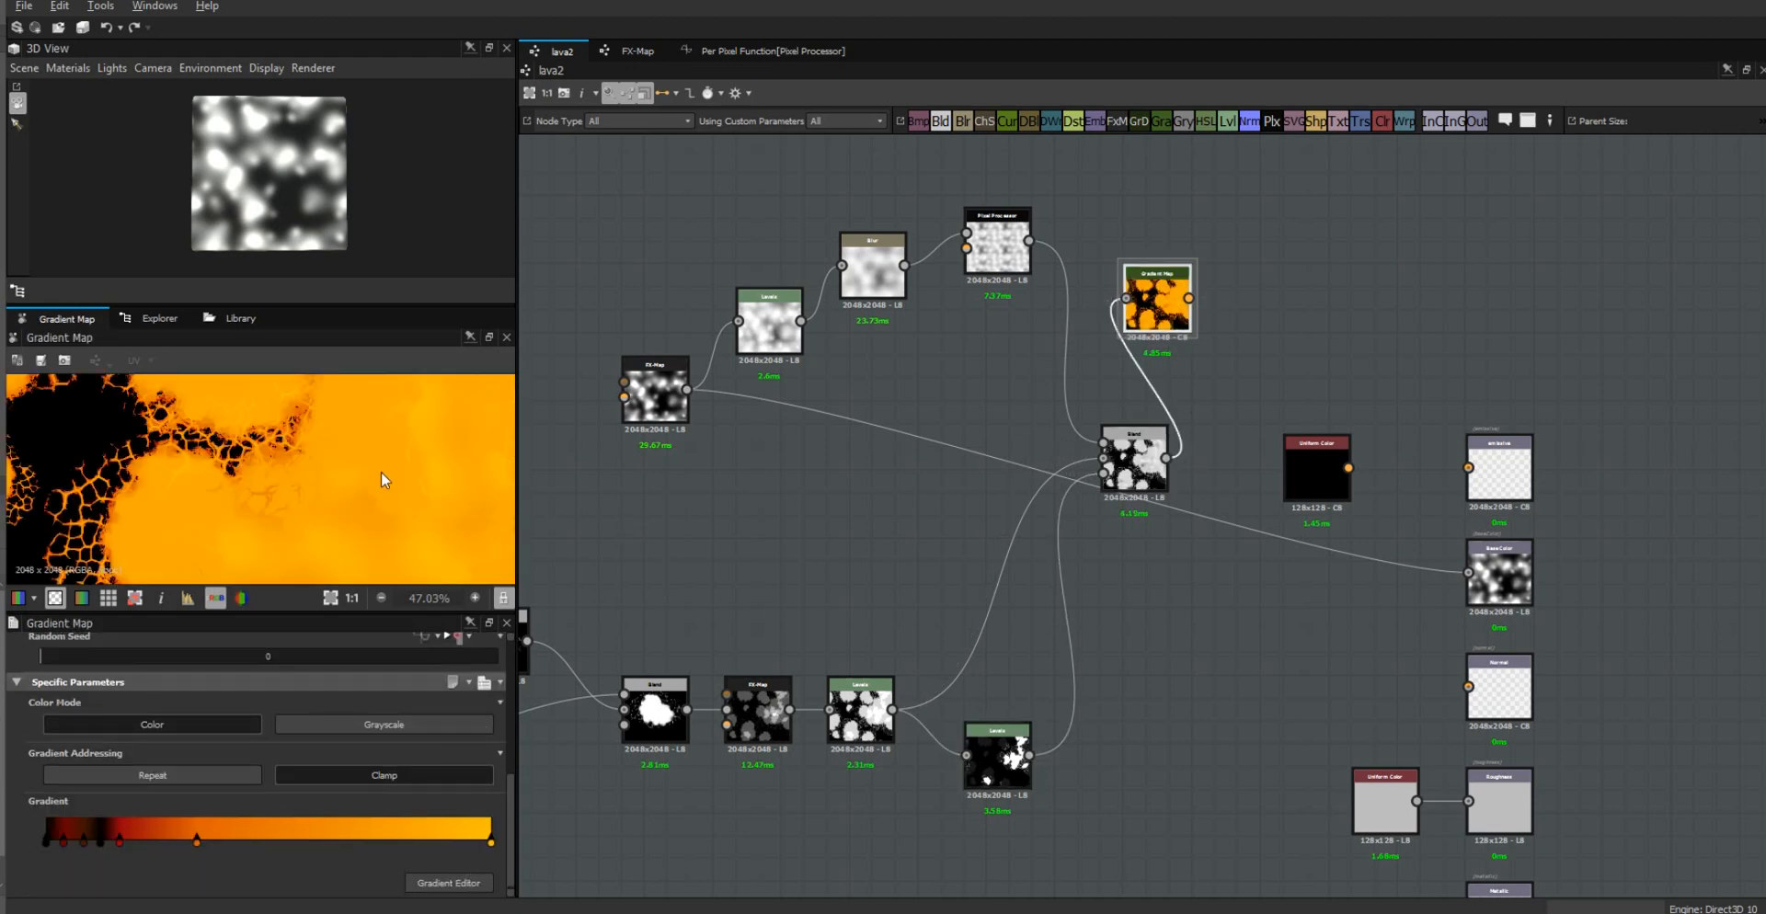
pyautogui.scroll(-5, 363, 471)
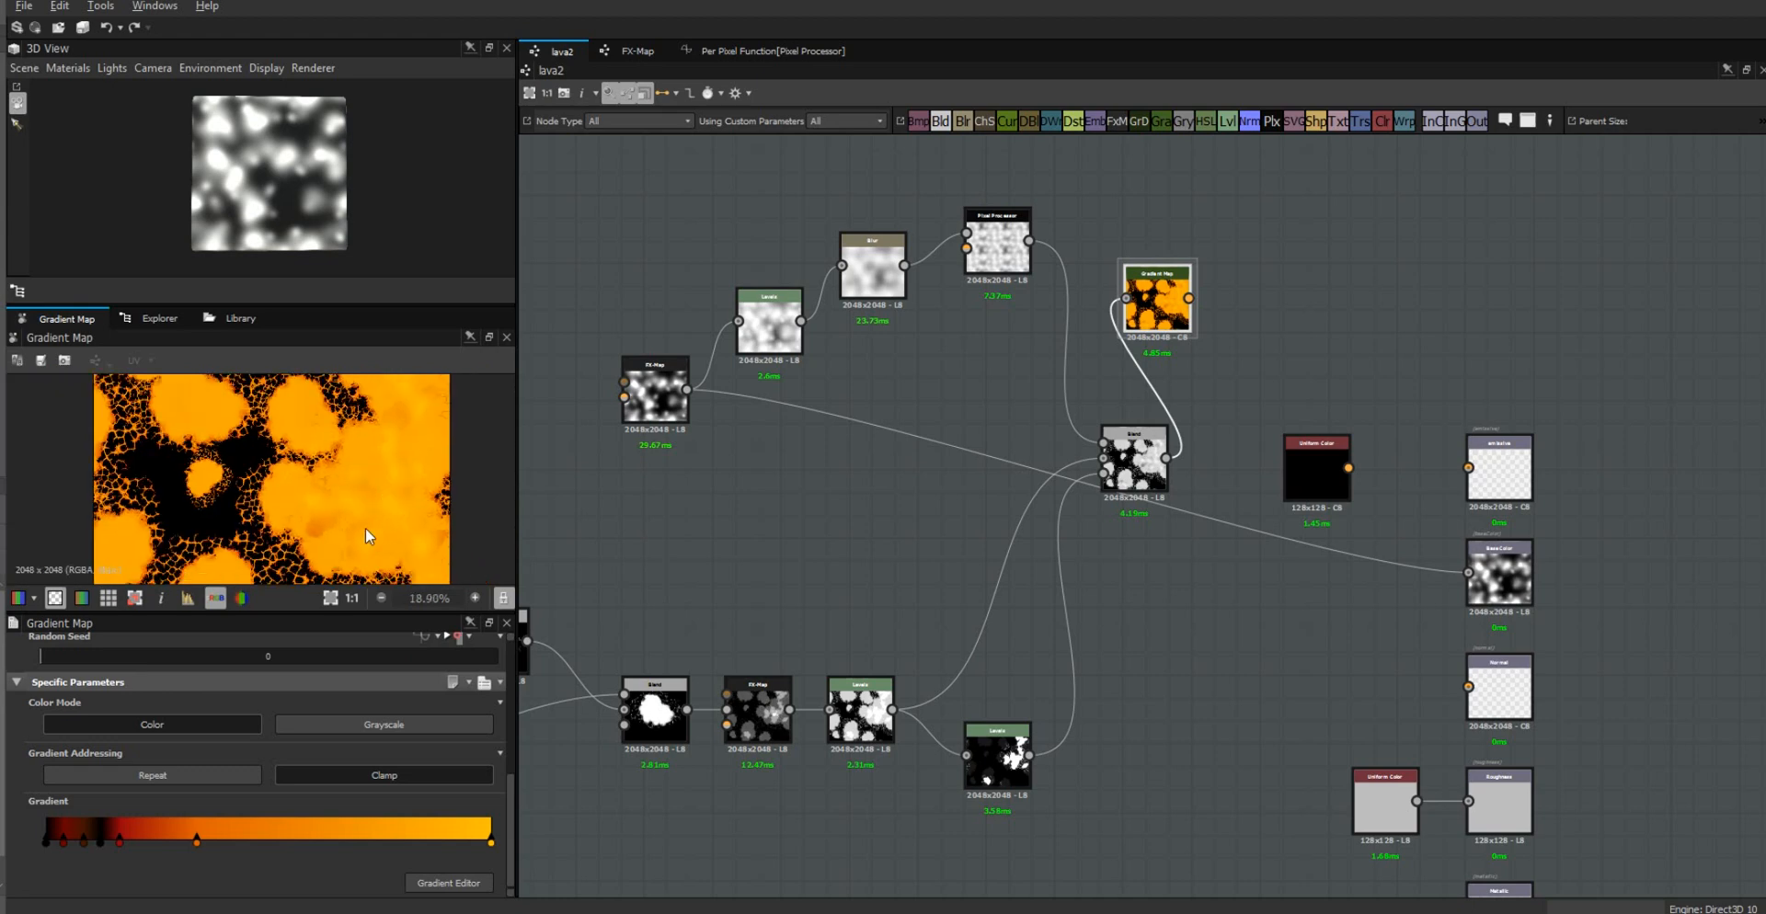
pyautogui.scroll(5, 362, 466)
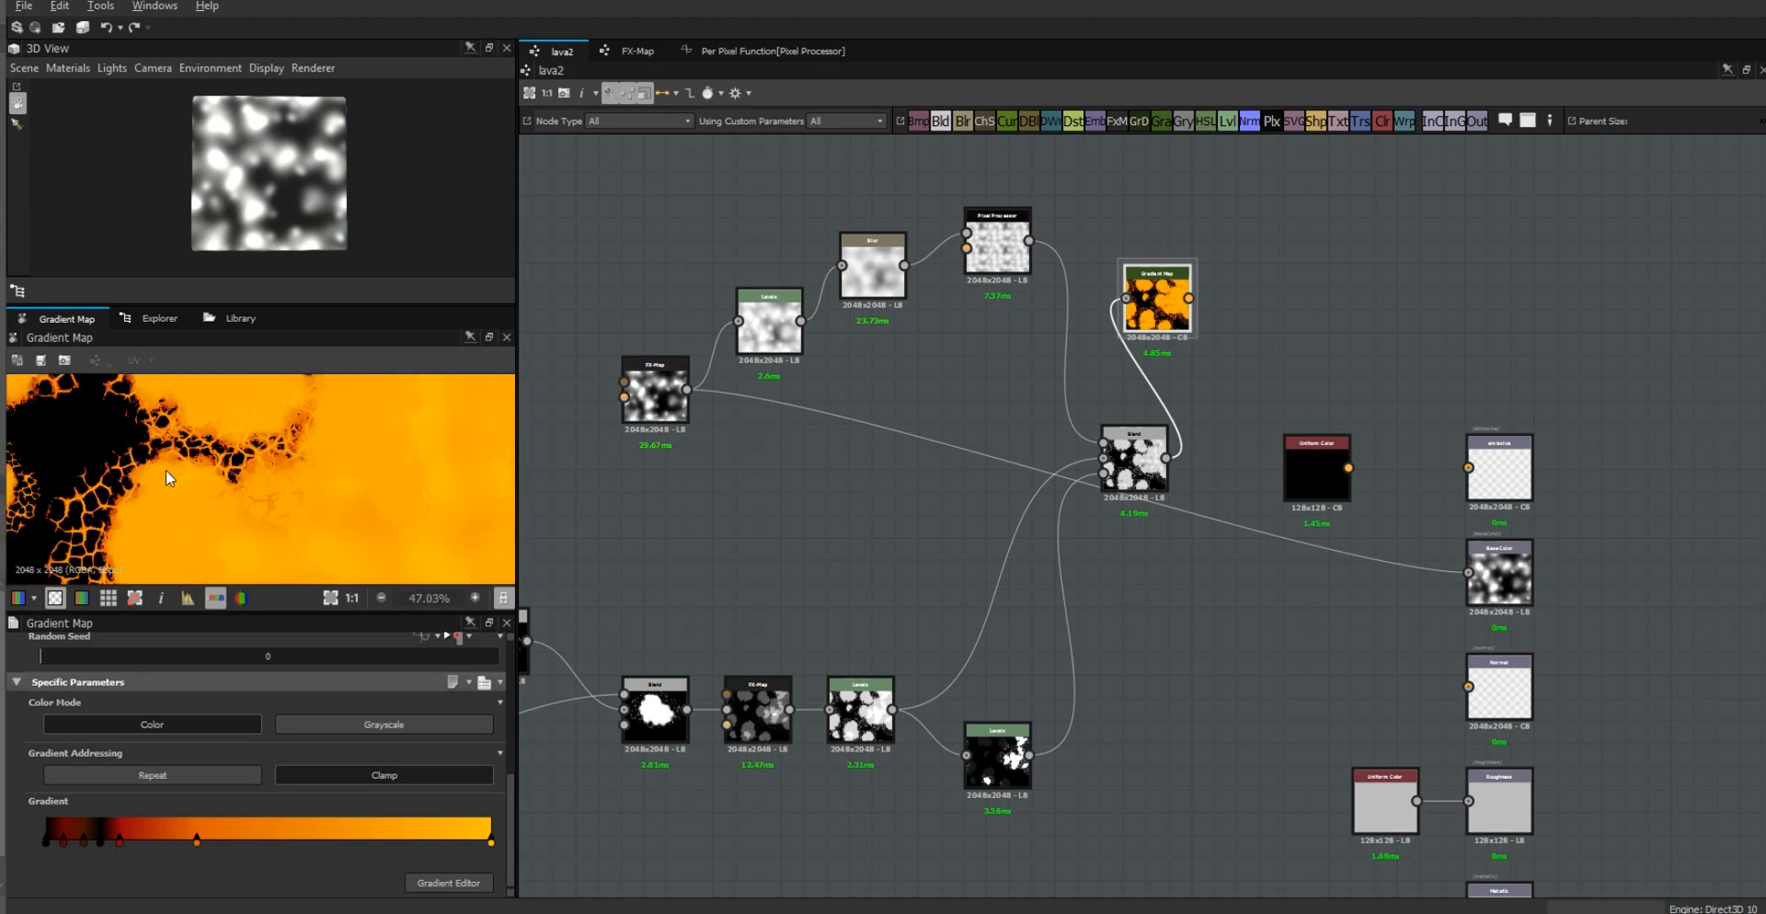
# Step: Connect the Gradient Map to the Base Color output and tidy the Levels, black Uniform Color and Gradient Map nodes
pyautogui.moveTo(986, 769); pyautogui.dragTo(986, 723)
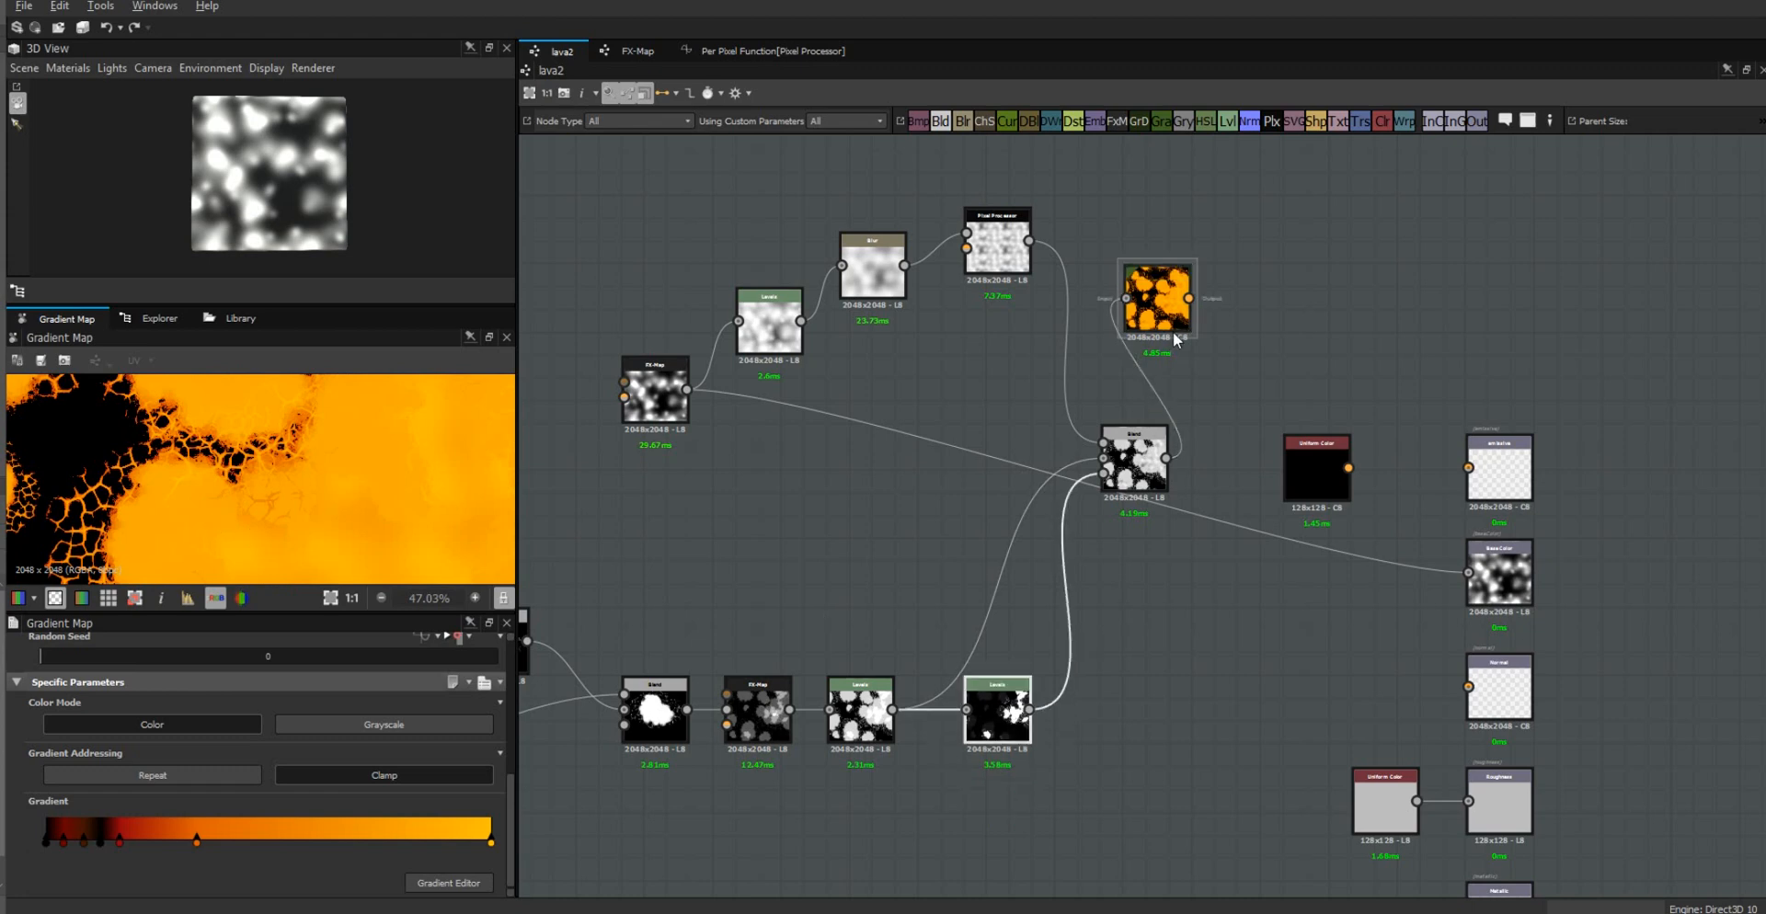
pyautogui.moveTo(1175, 293); pyautogui.dragTo(1469, 572)
pyautogui.moveTo(1321, 474); pyautogui.dragTo(1322, 602)
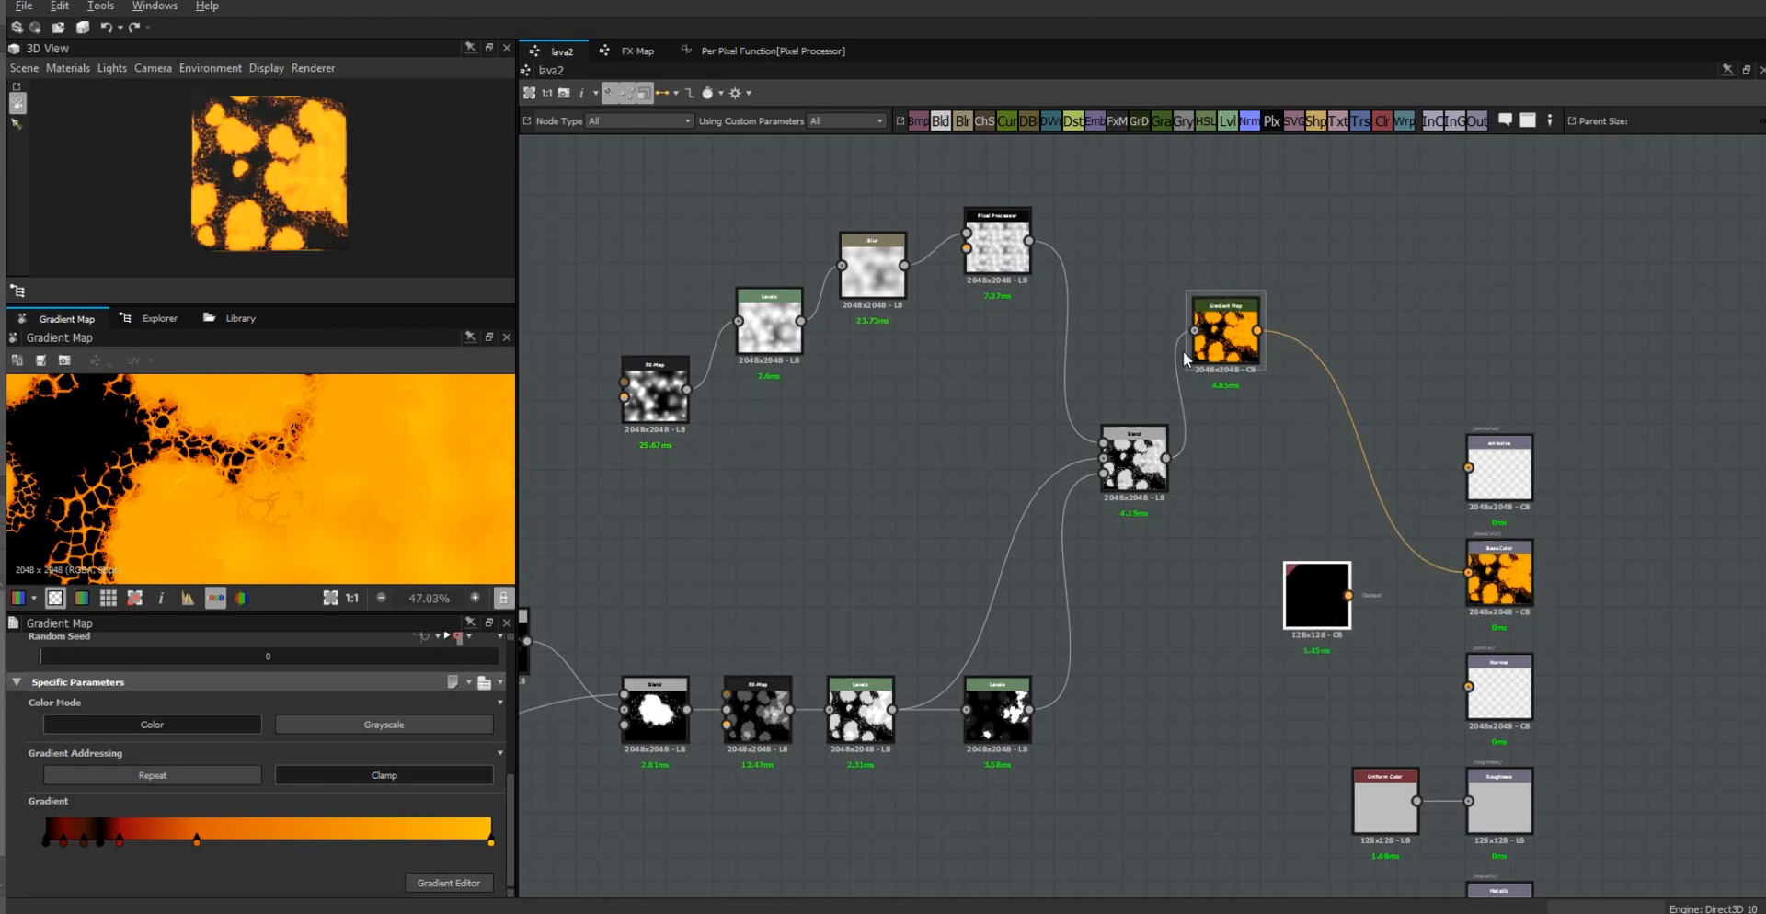
pyautogui.moveTo(1193, 301); pyautogui.dragTo(1237, 452)
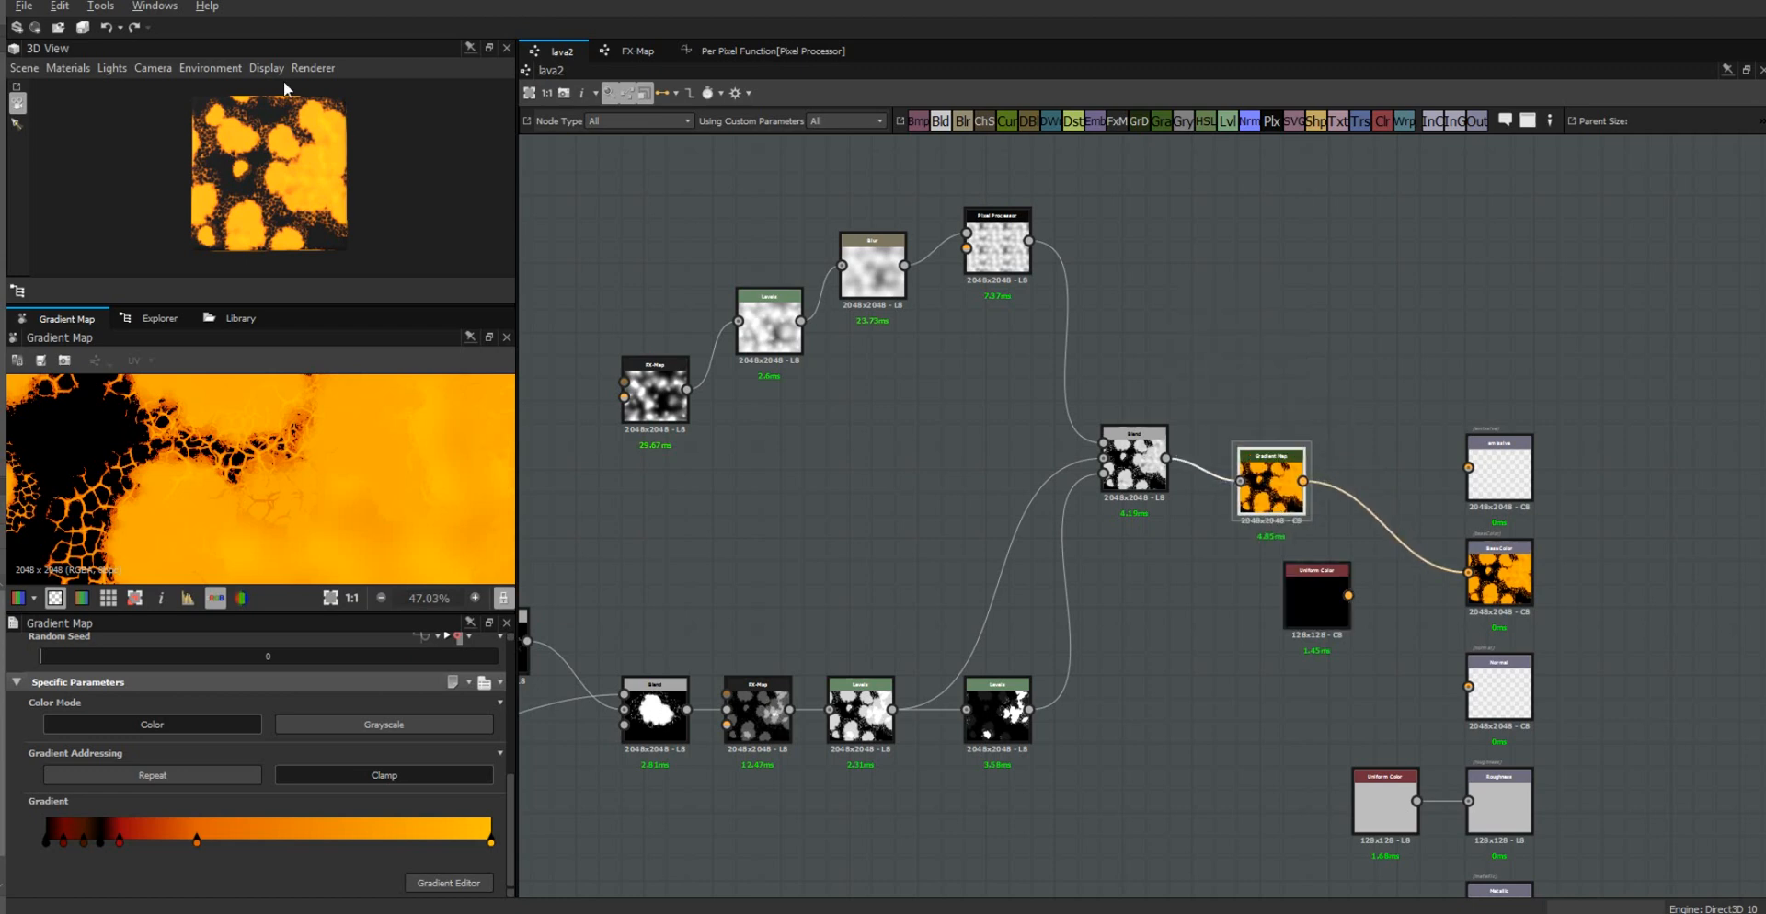
# Step: Publish the lava2 package and reload it in Substance Player
pyautogui.click(159, 318)
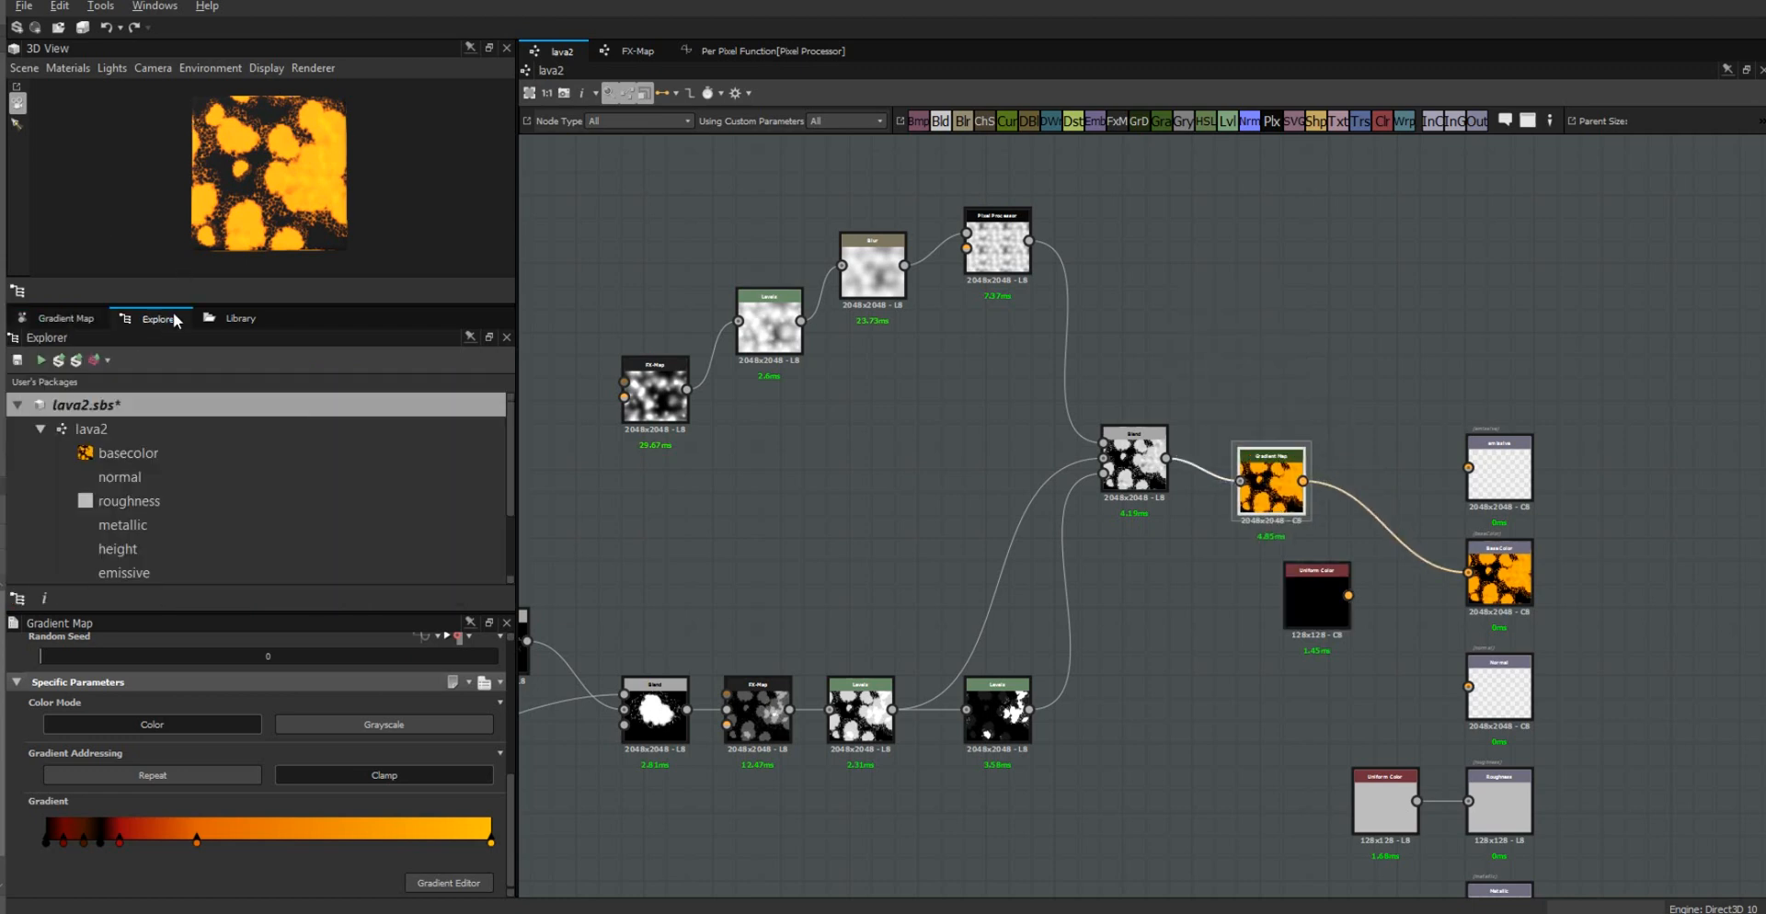
pyautogui.click(76, 360)
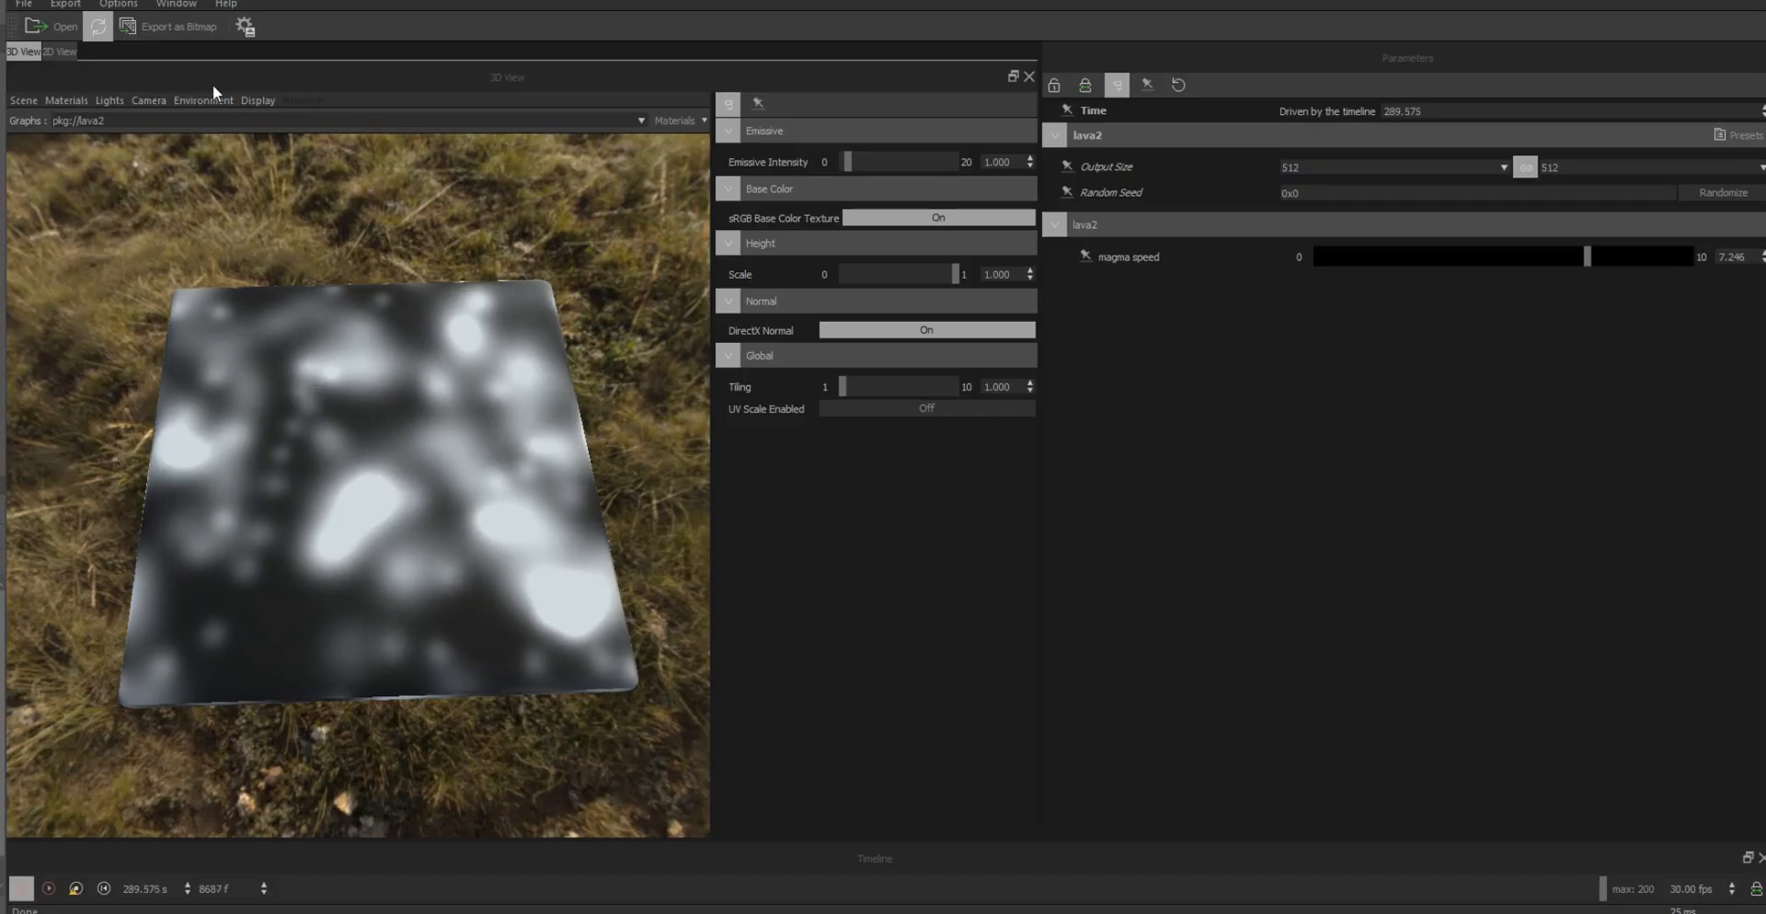
pyautogui.click(99, 30)
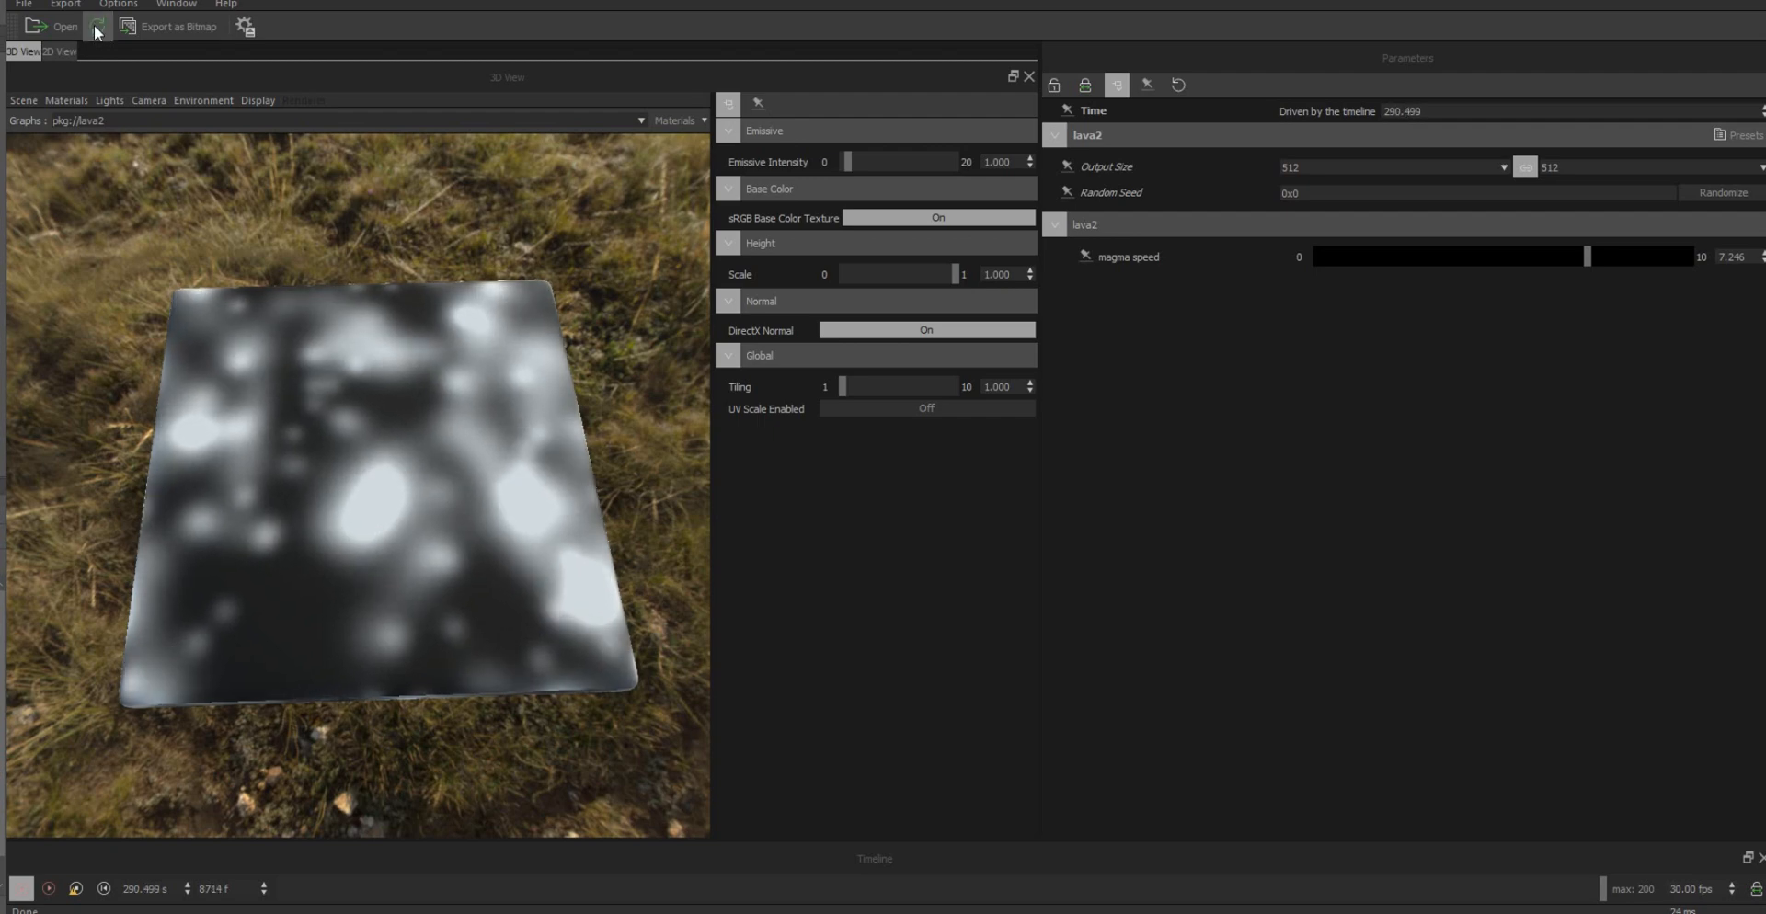
pyautogui.click(97, 27)
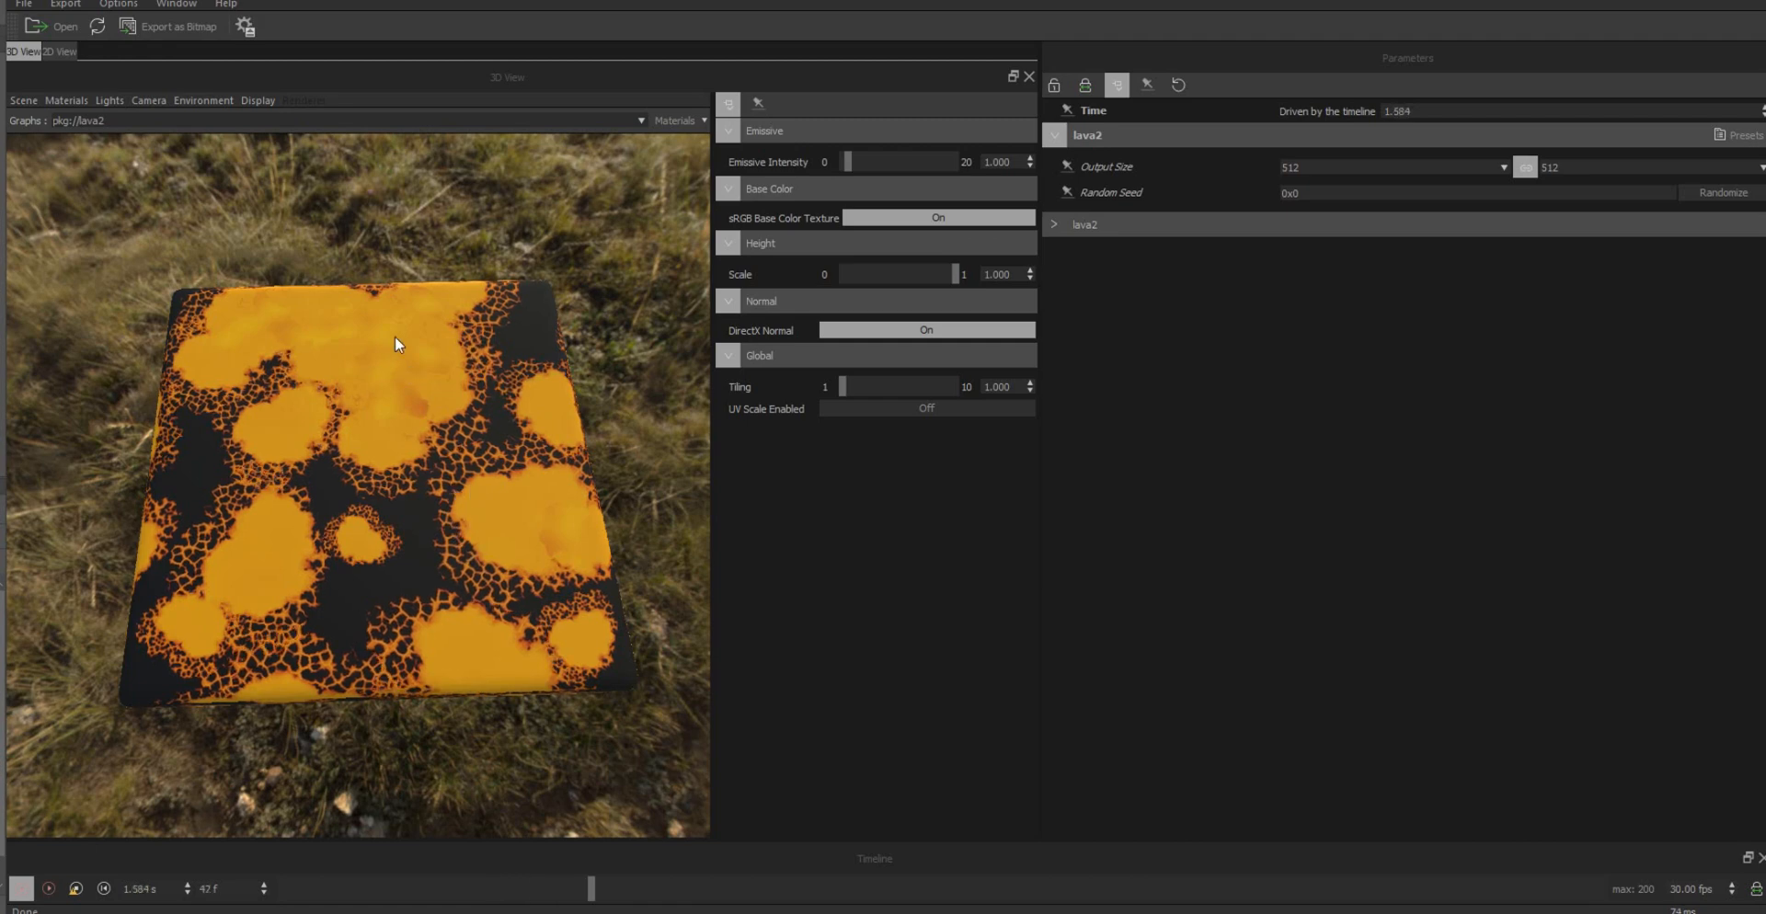
# Step: Try an output size of 1024 and inspect the animated lava up close on the 3D cube
pyautogui.scroll(2, 479, 544)
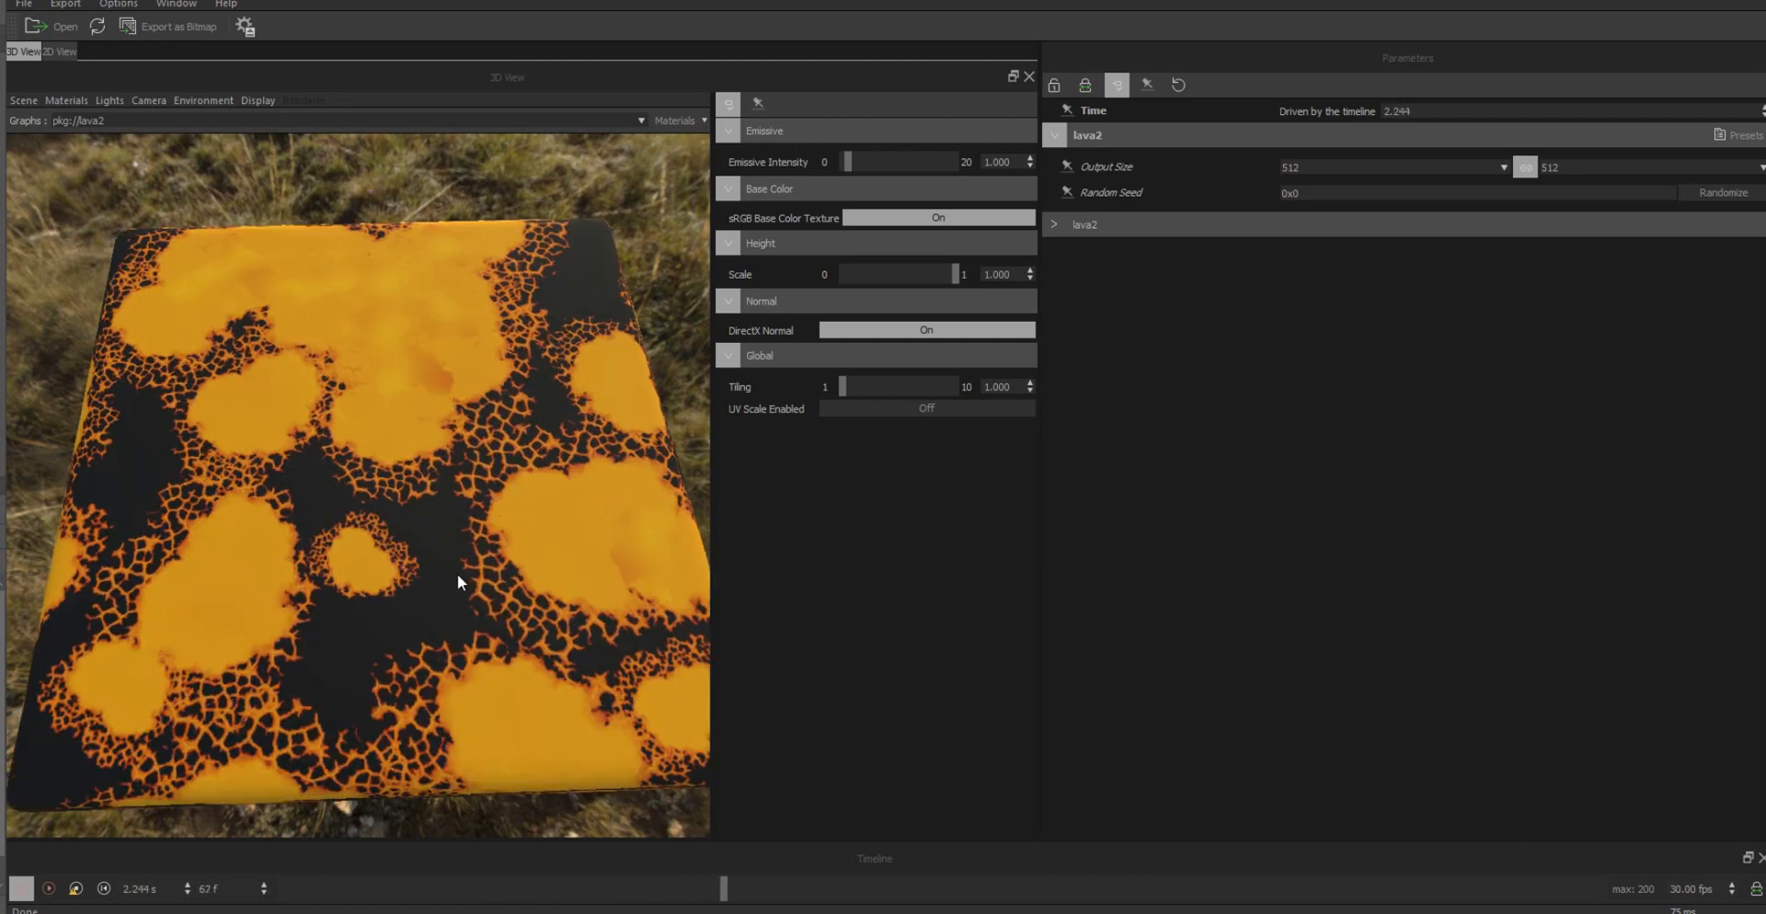
pyautogui.moveTo(428, 672); pyautogui.dragTo(427, 679)
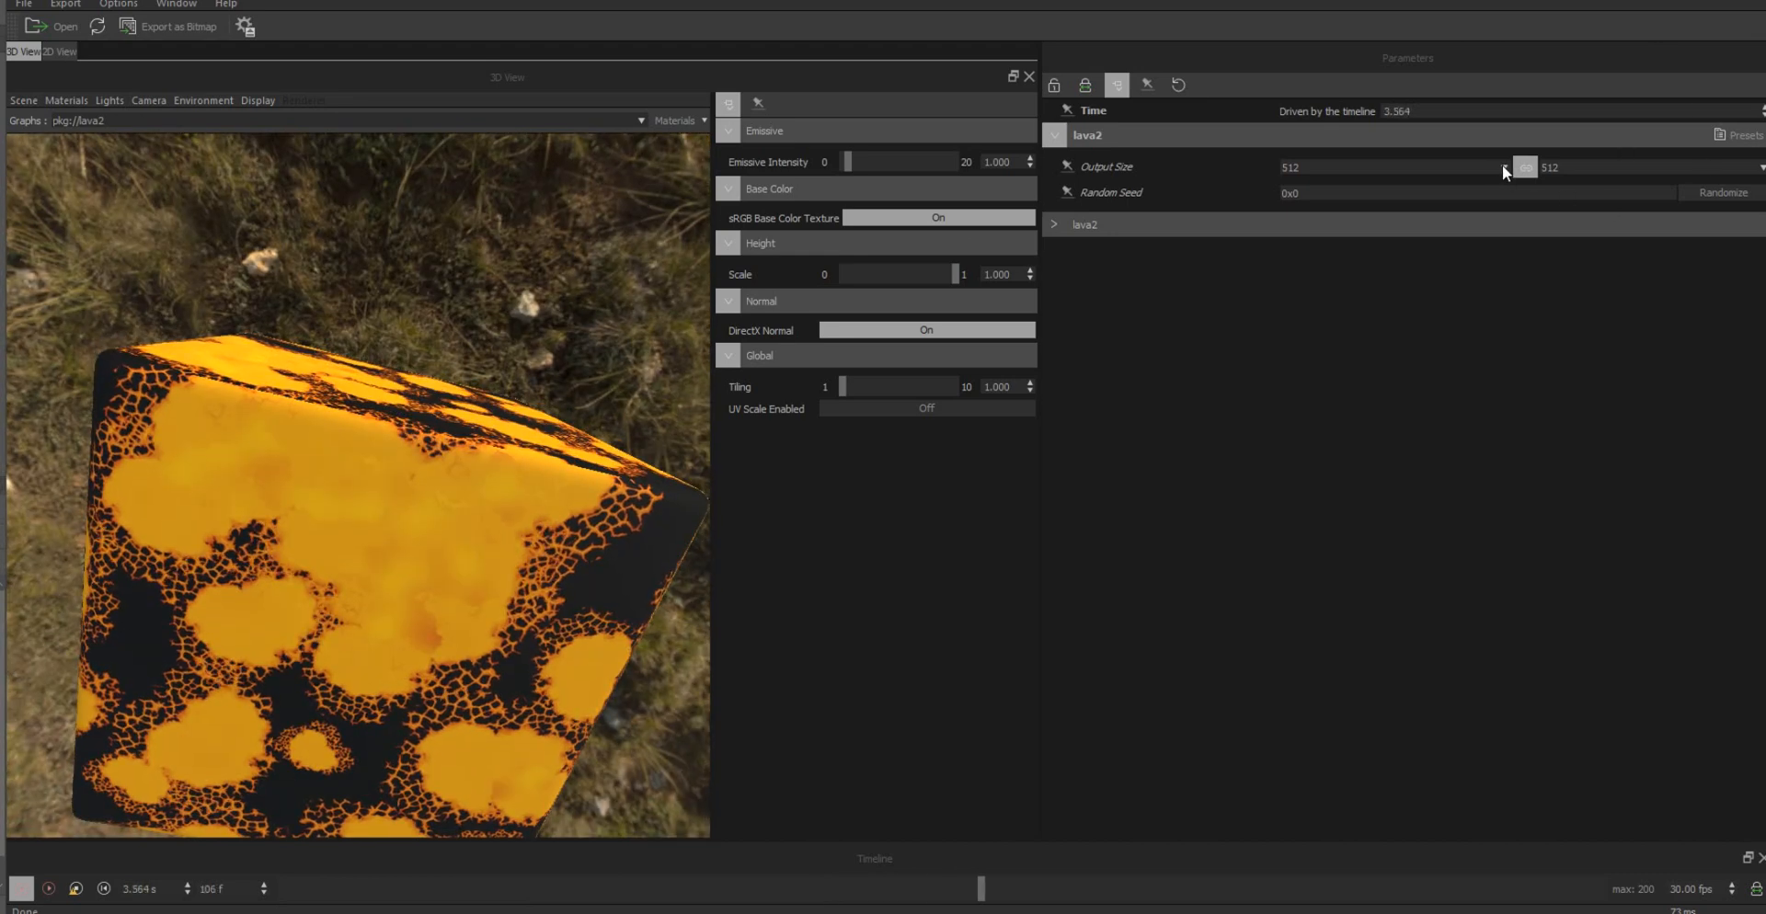
pyautogui.click(1503, 167)
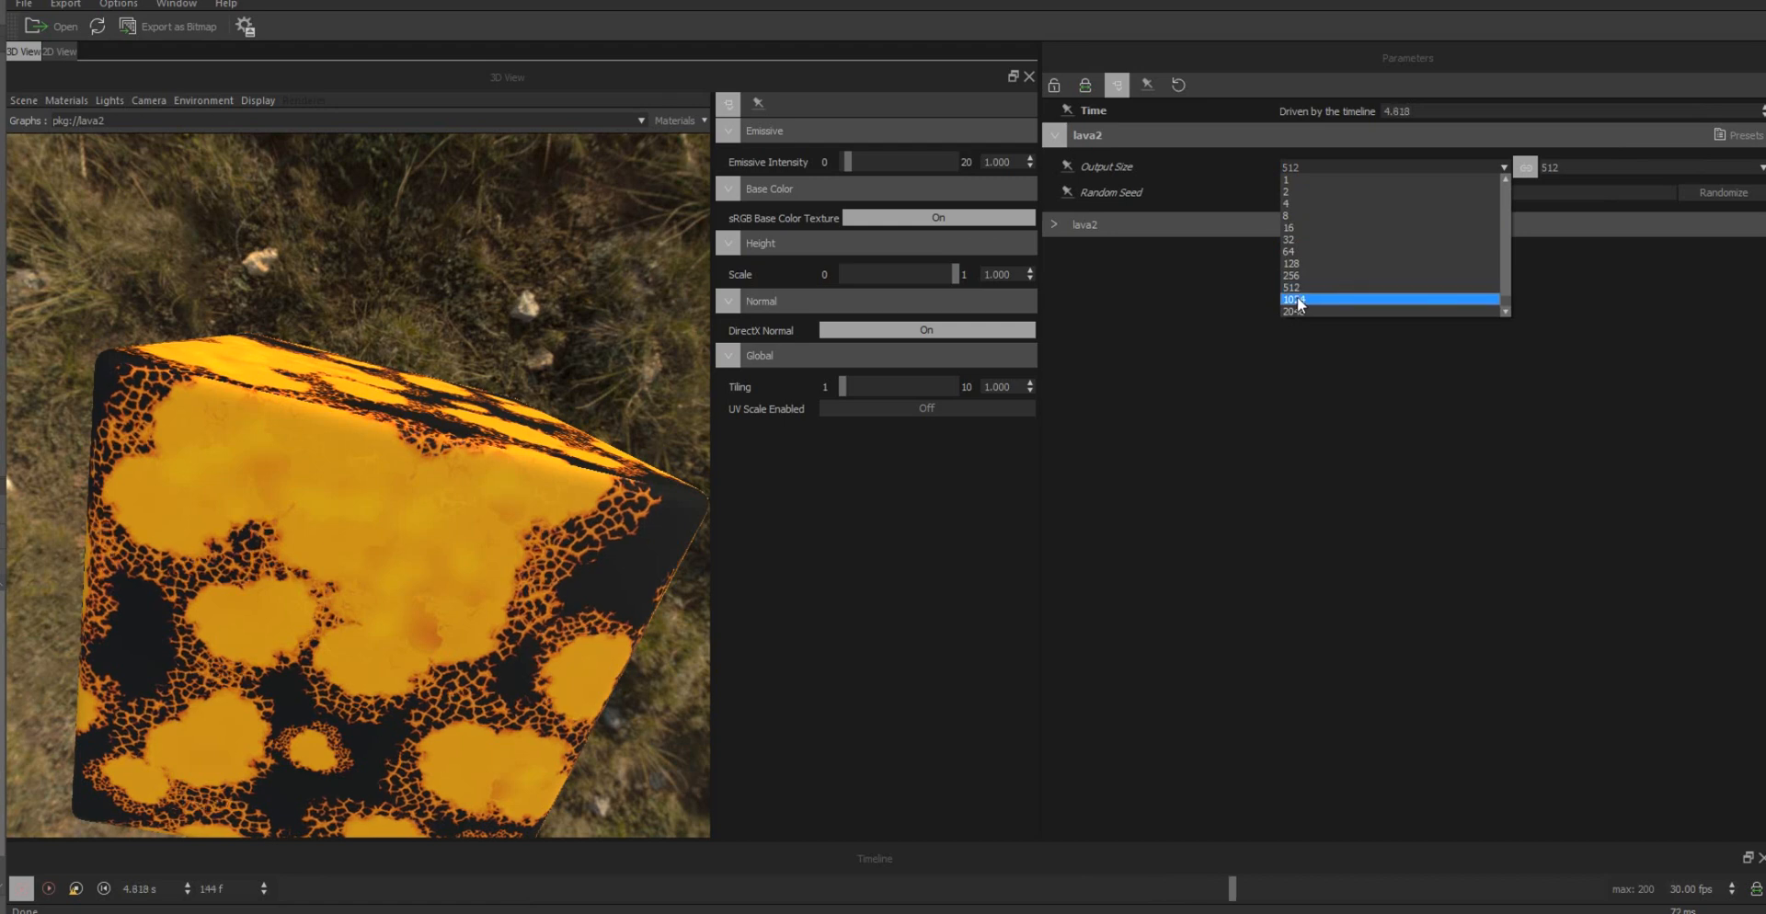
pyautogui.click(511, 478)
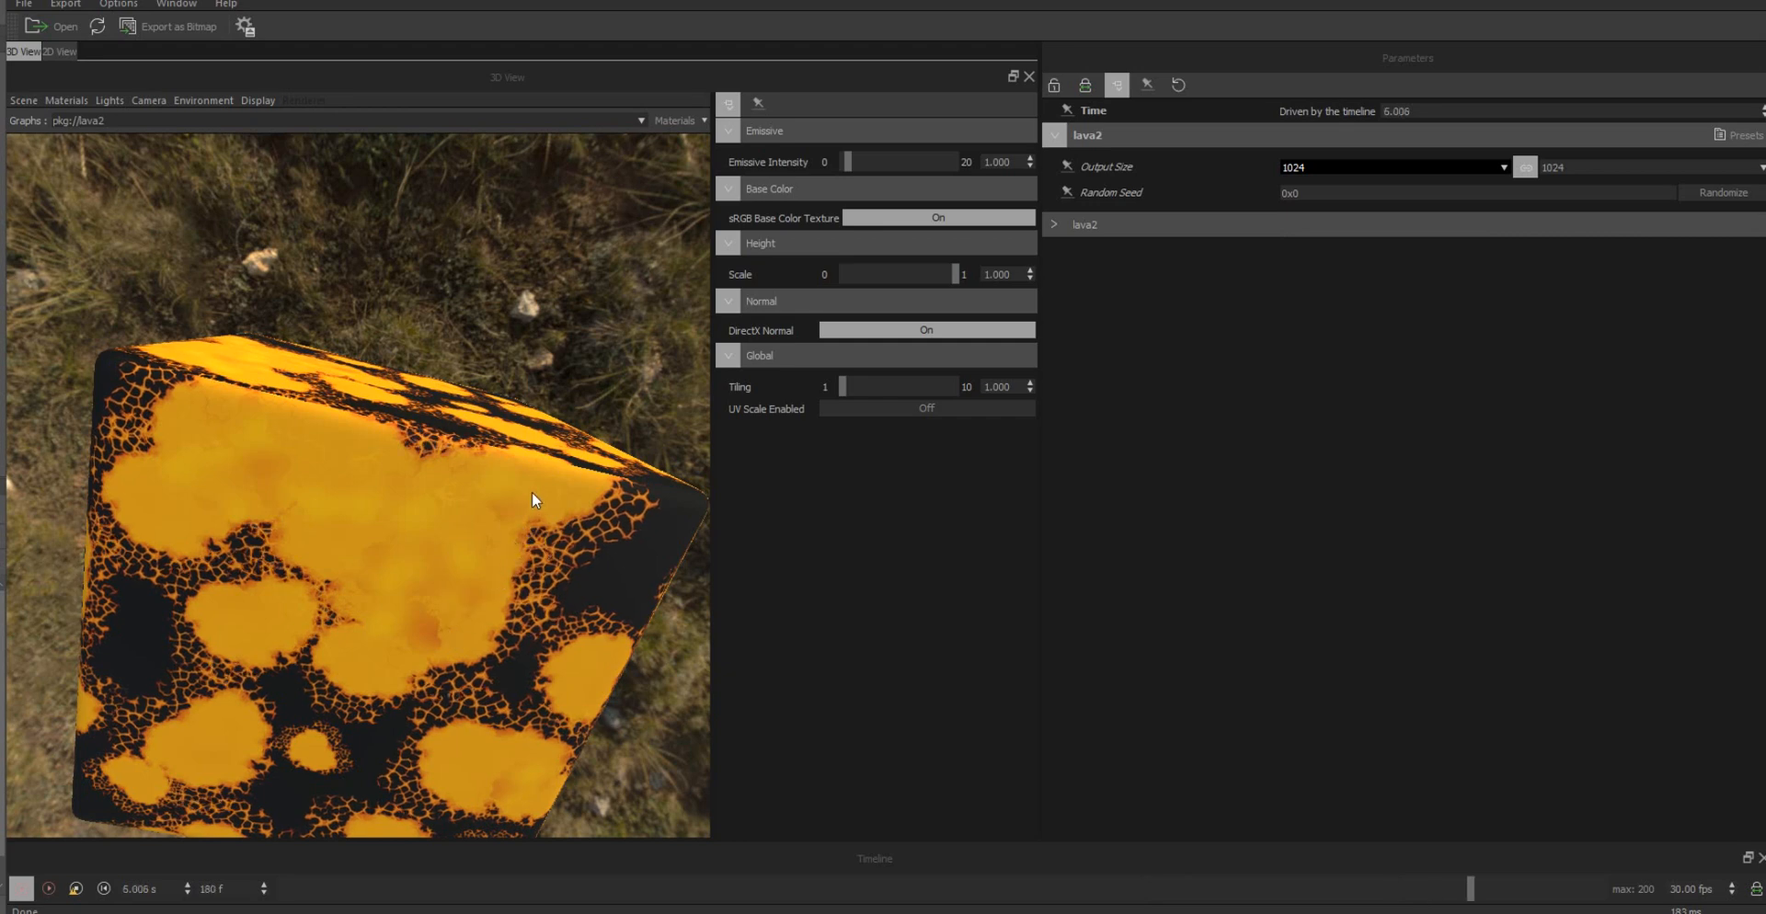
pyautogui.scroll(2, 533, 488)
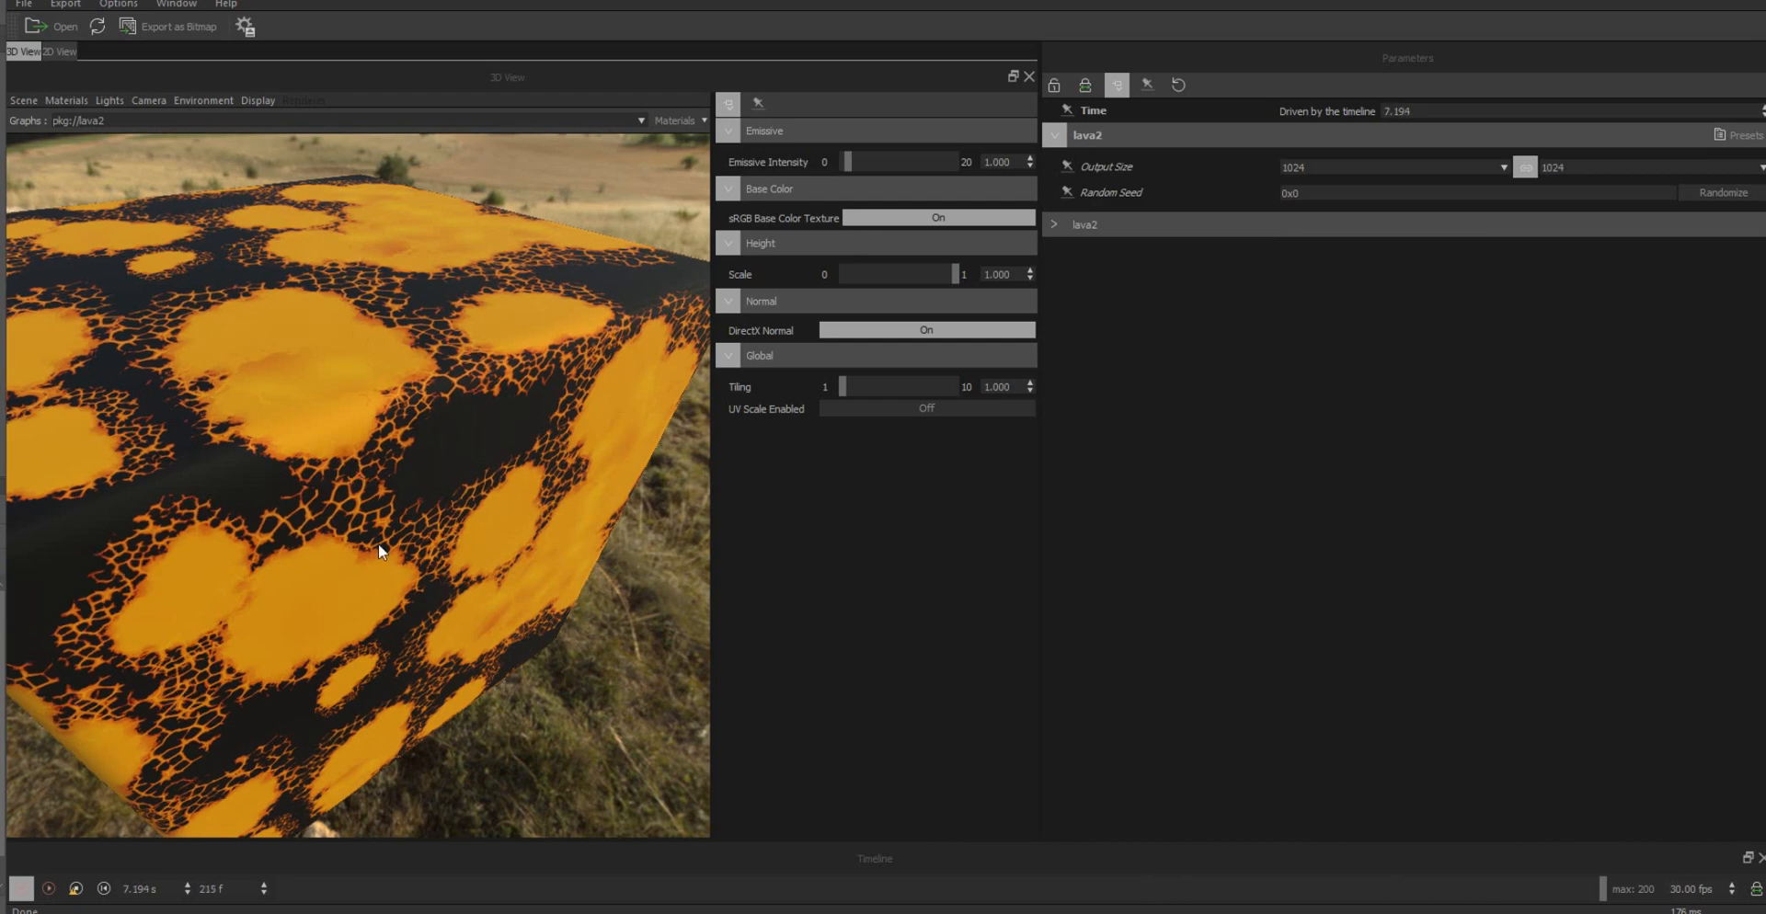
# Step: Set the output size to 512 and raise the magma speed to about 6.2
pyautogui.click(1055, 226)
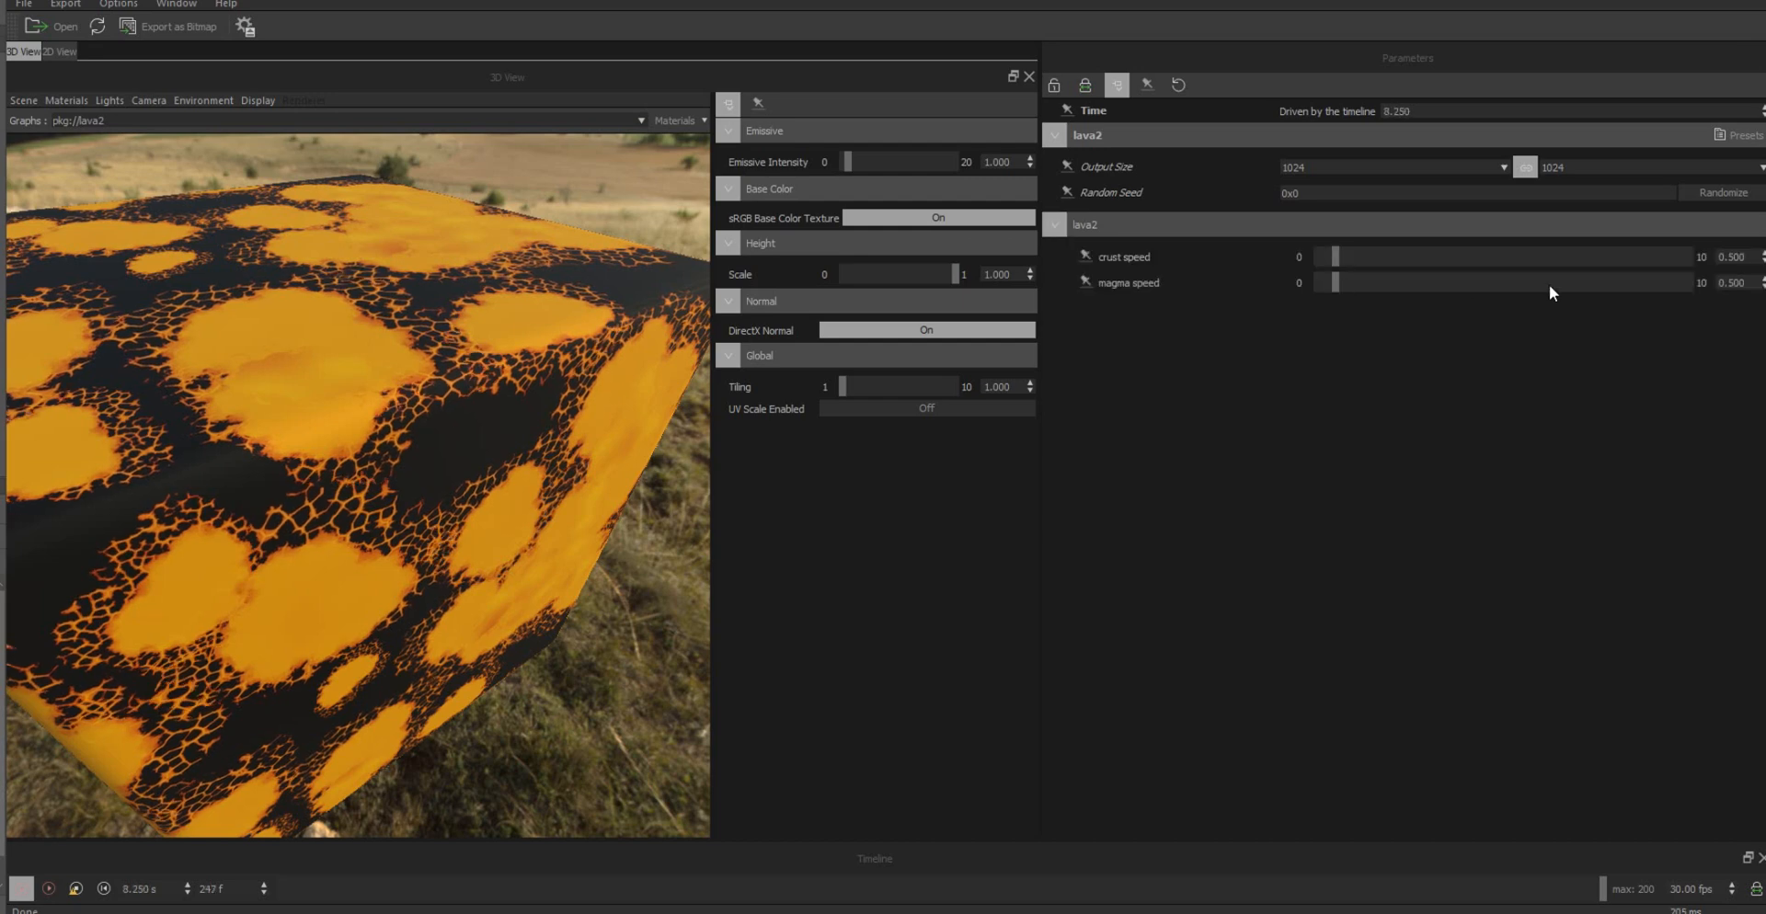
pyautogui.click(1054, 226)
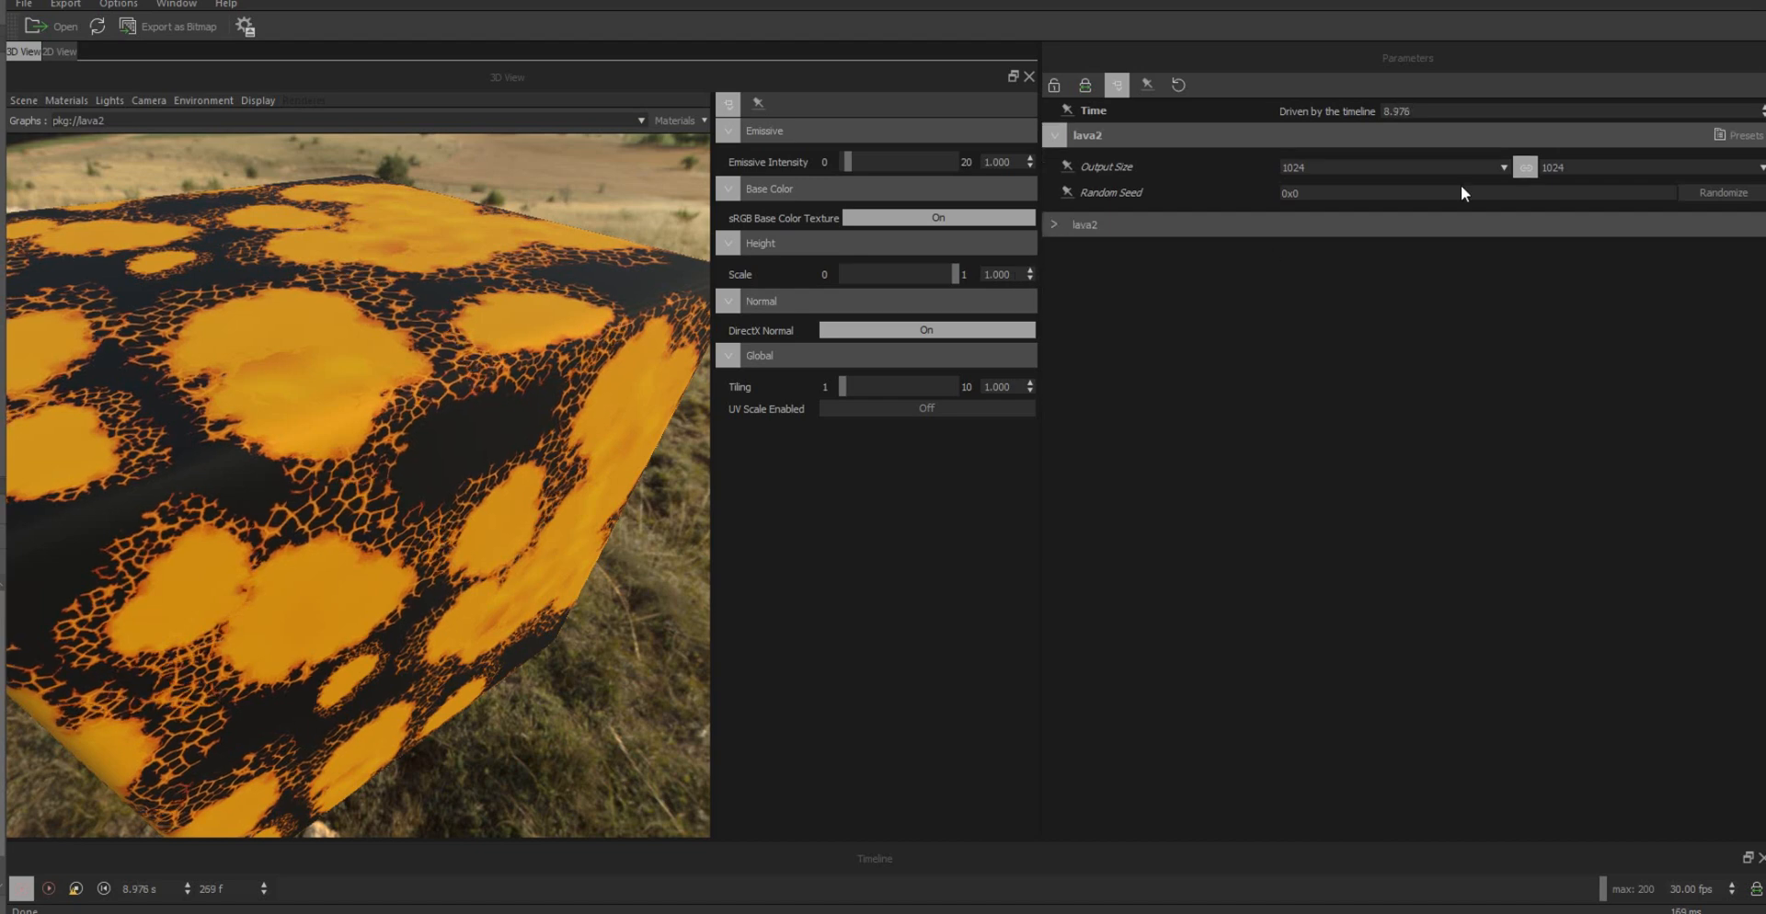
pyautogui.click(1503, 167)
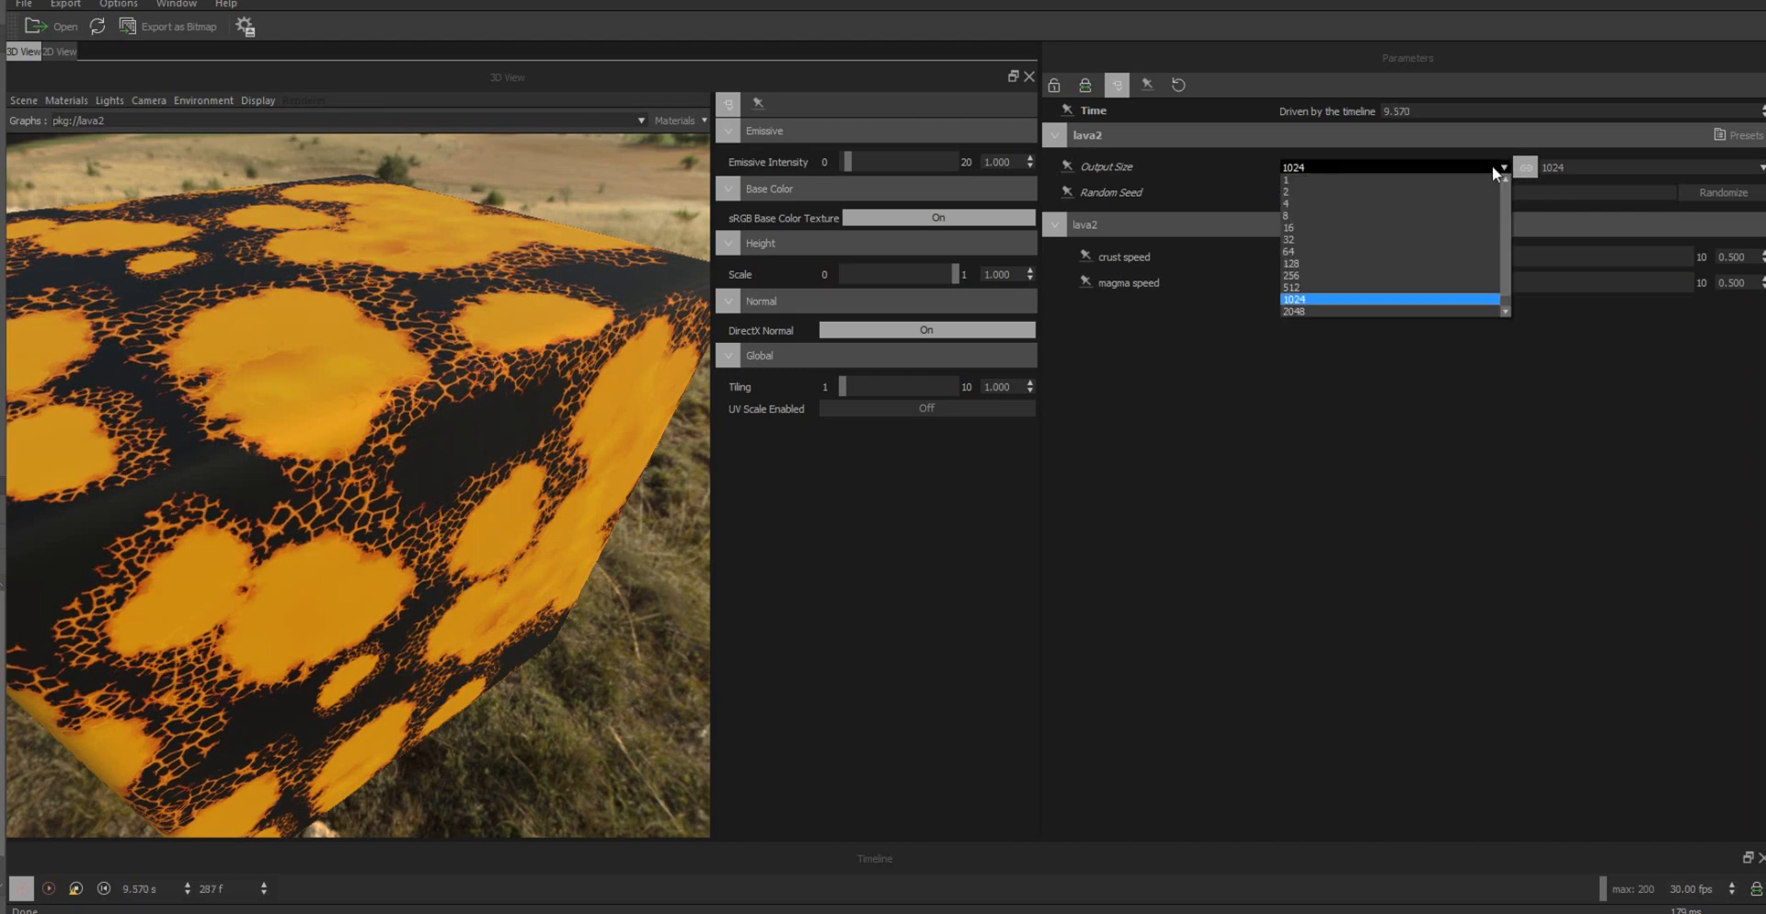
pyautogui.click(1307, 286)
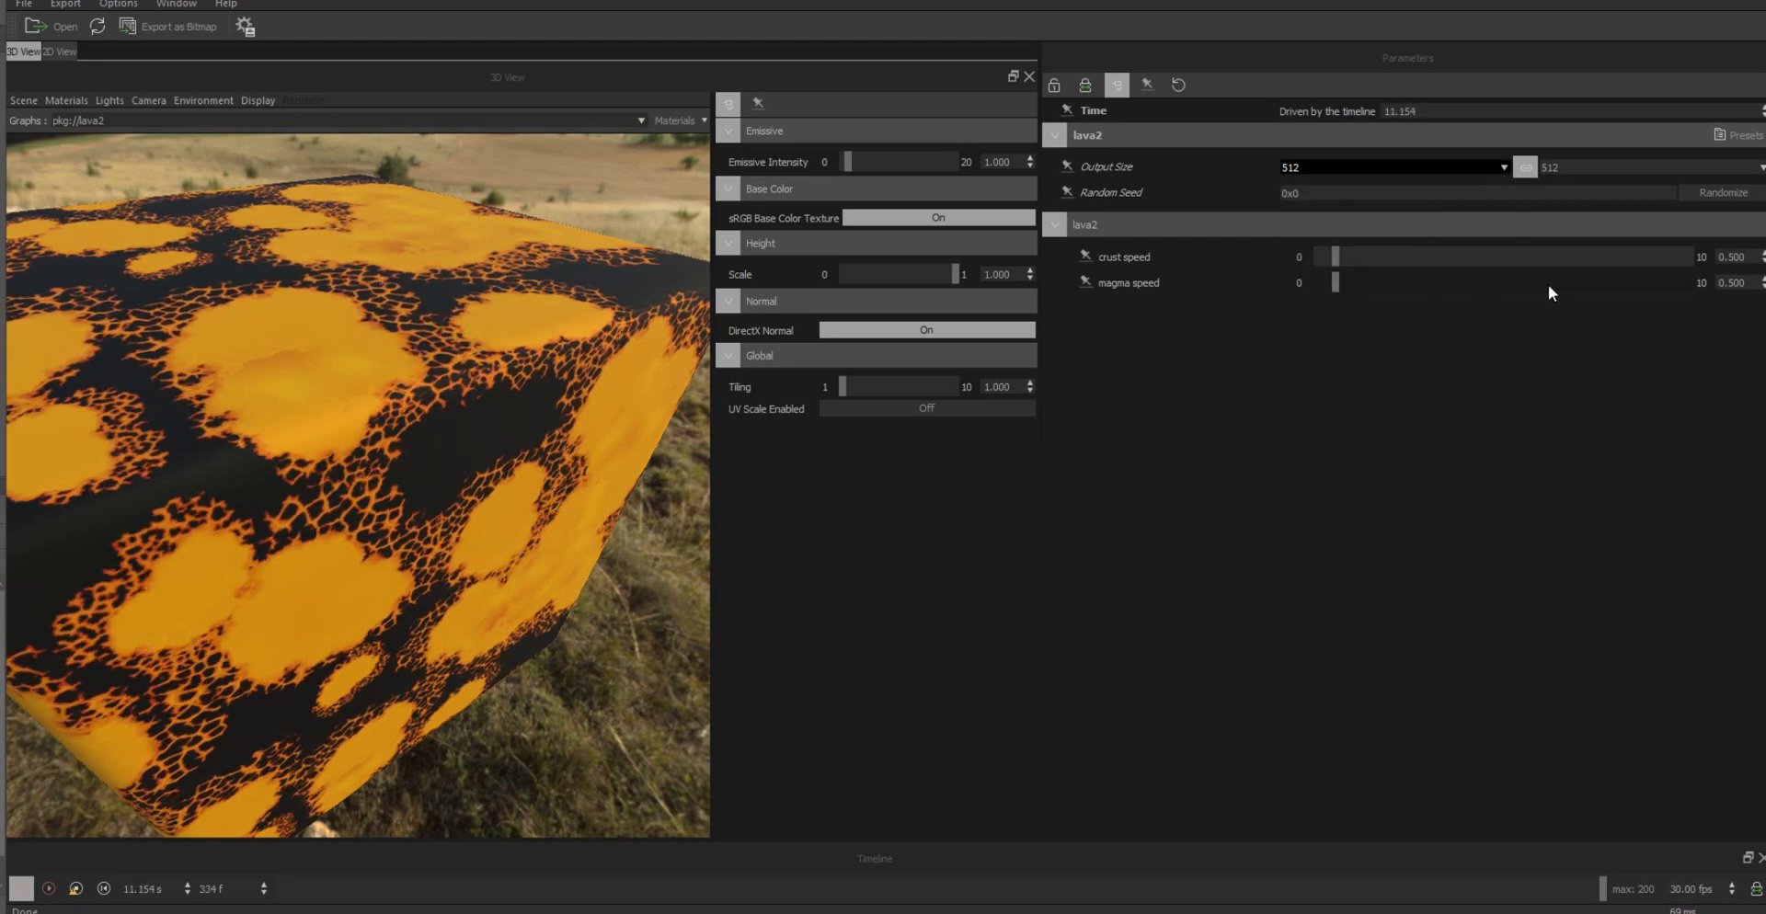
pyautogui.click(1548, 285)
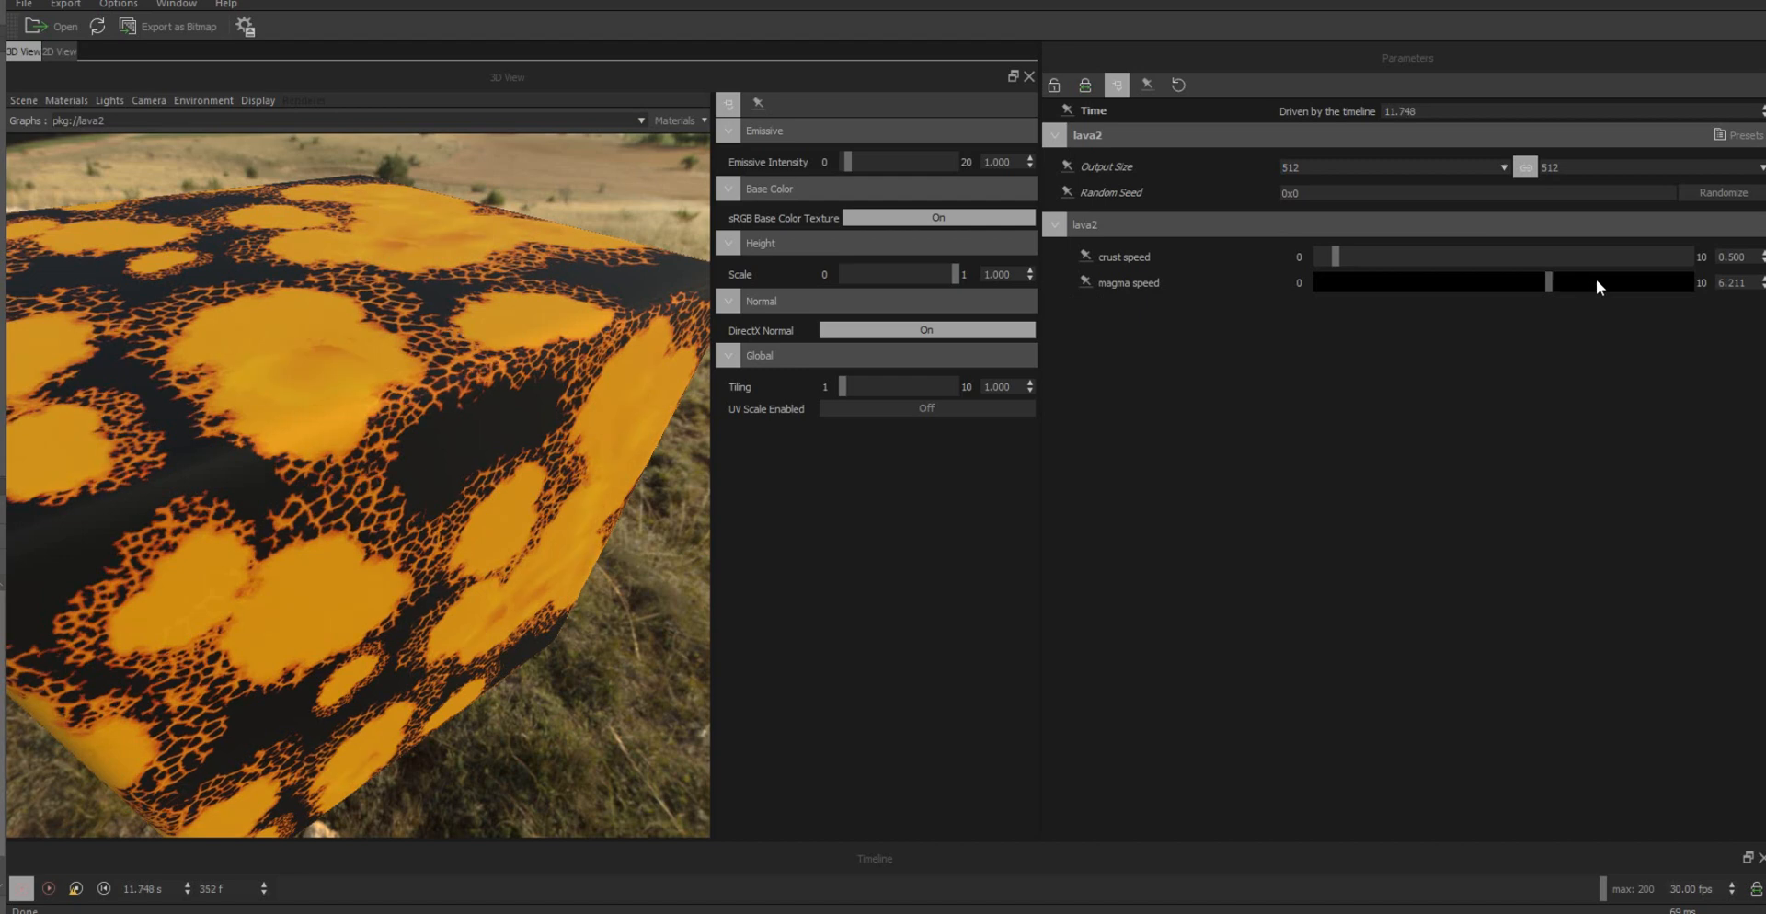
# Step: Set the magma speed to about 6.3, then raise the crust speed to about 3.8 and try a higher value
pyautogui.scroll(1, 1597, 279)
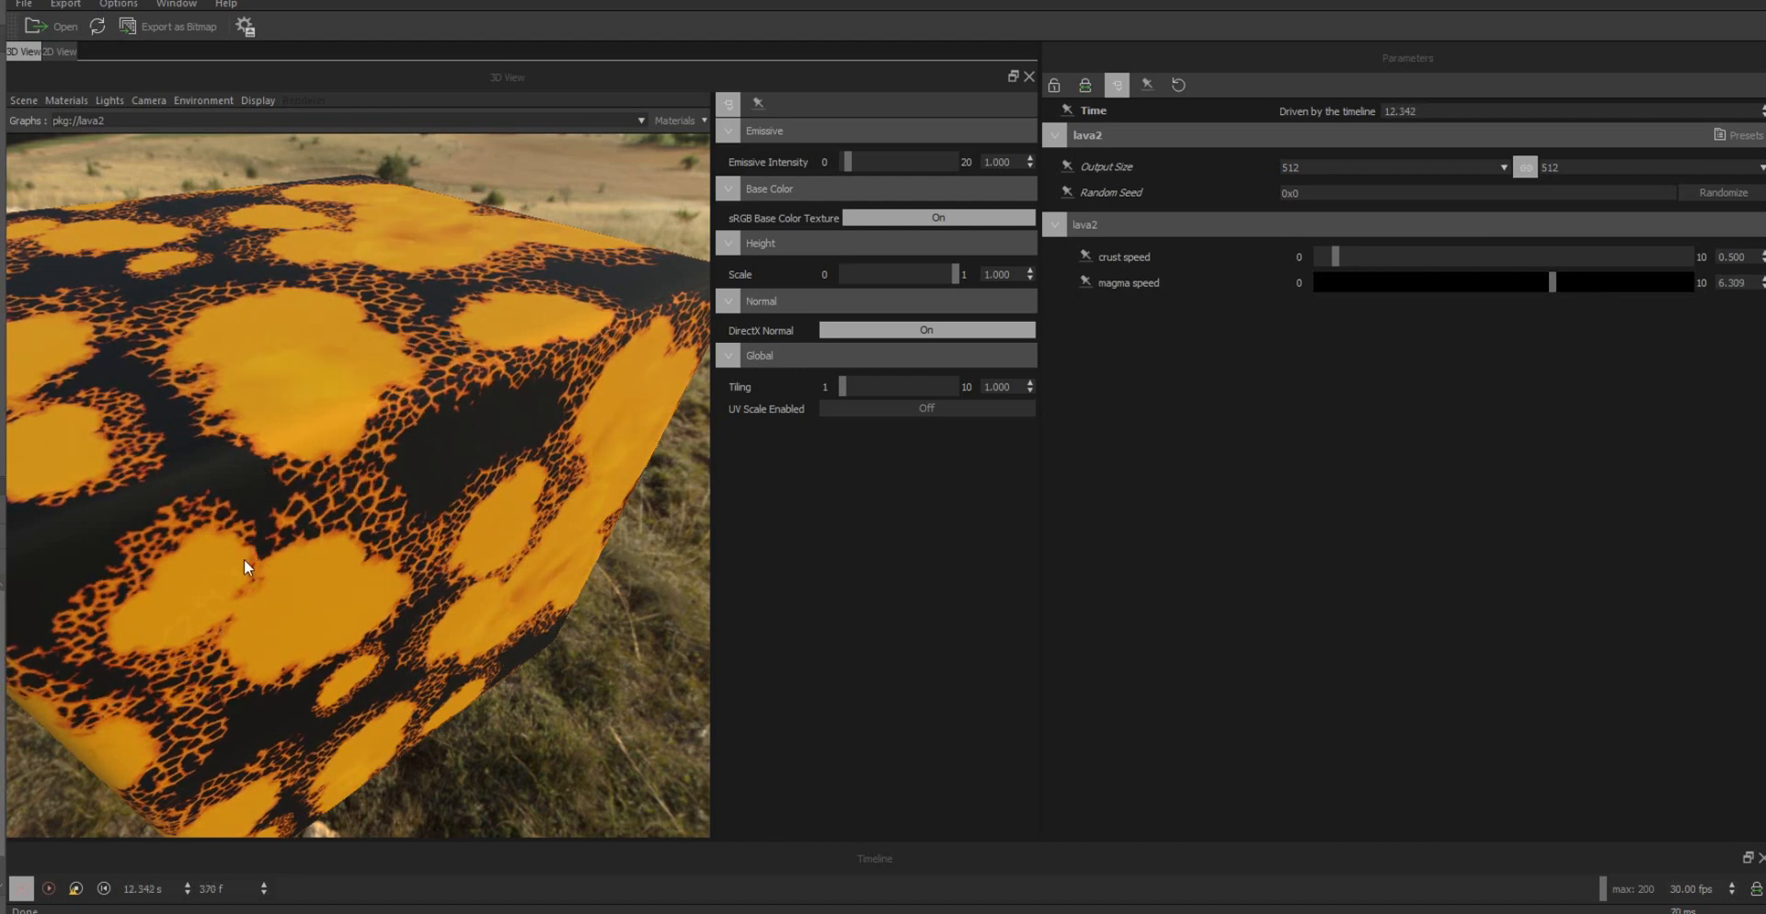
pyautogui.scroll(5, 235, 620)
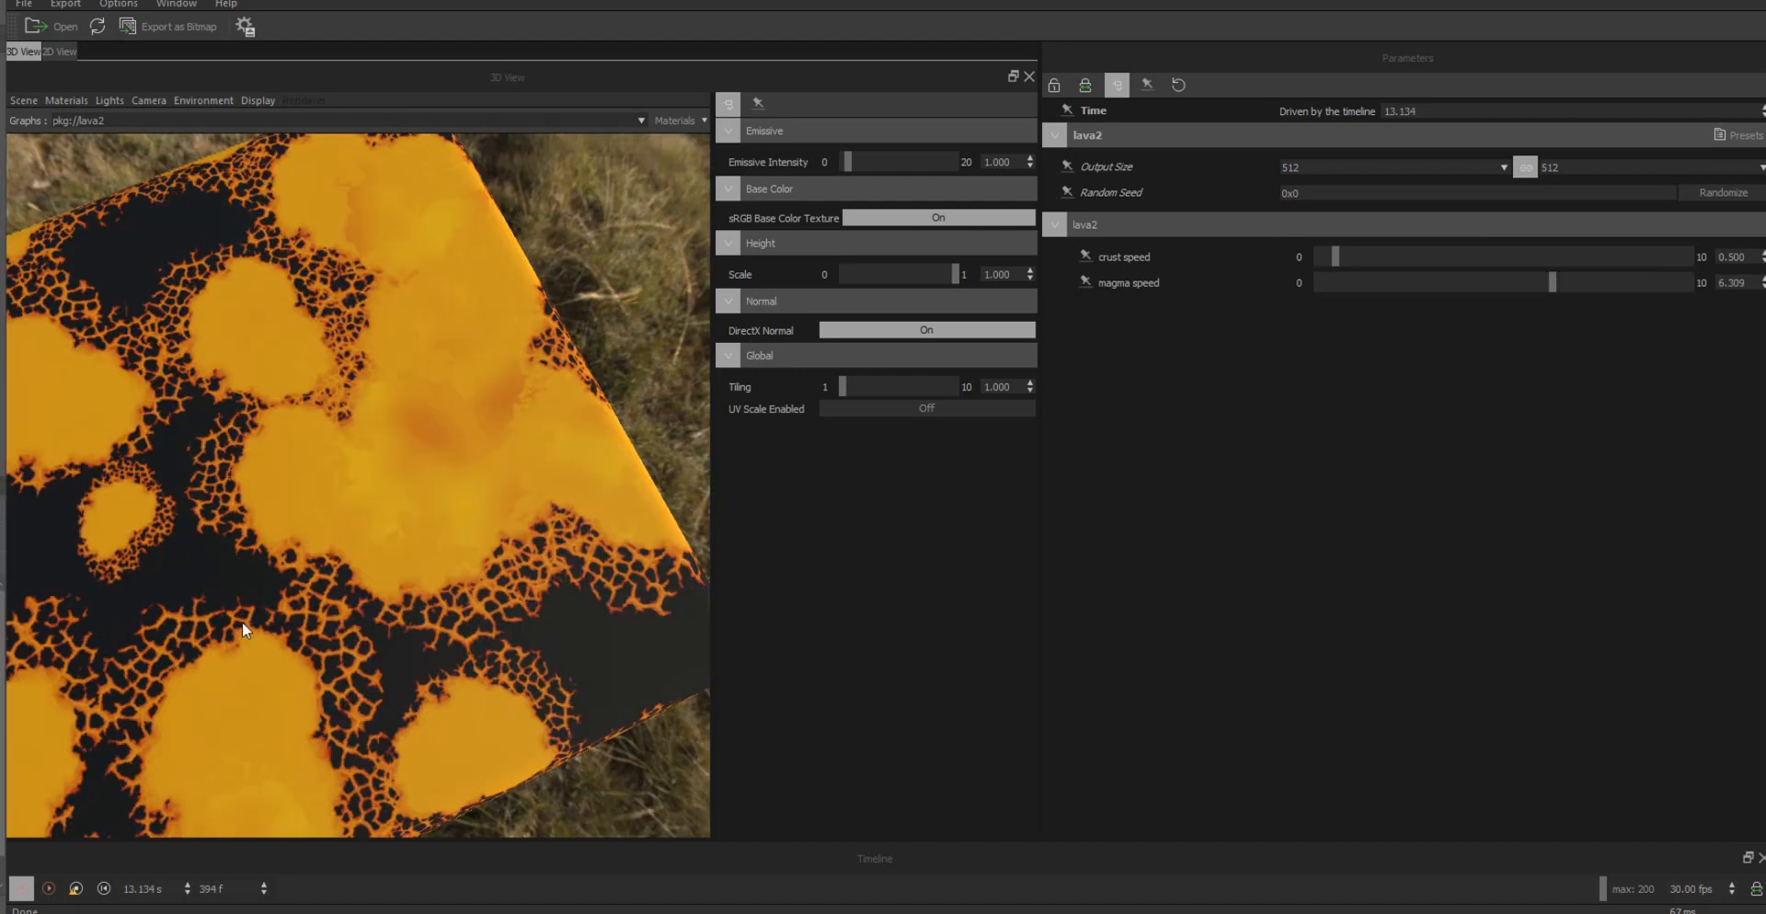
pyautogui.moveTo(241, 622); pyautogui.dragTo(482, 637)
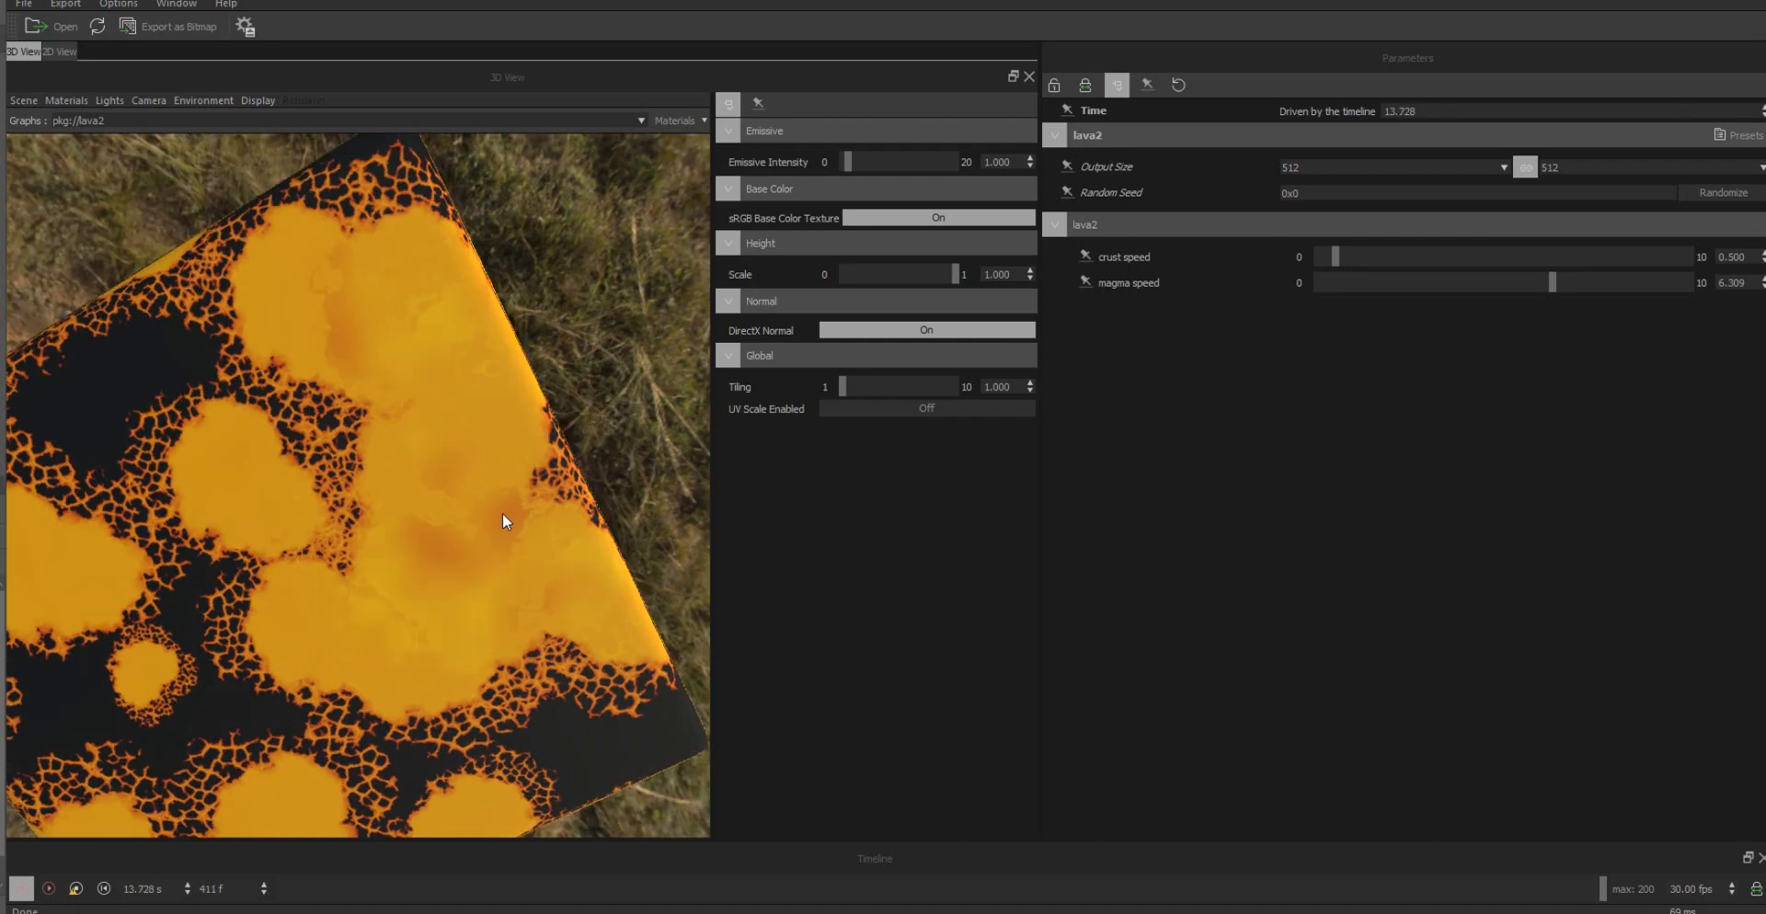
pyautogui.moveTo(503, 521)
pyautogui.mouseDown()
pyautogui.moveTo(470, 430)
pyautogui.moveTo(488, 496)
pyautogui.mouseUp()
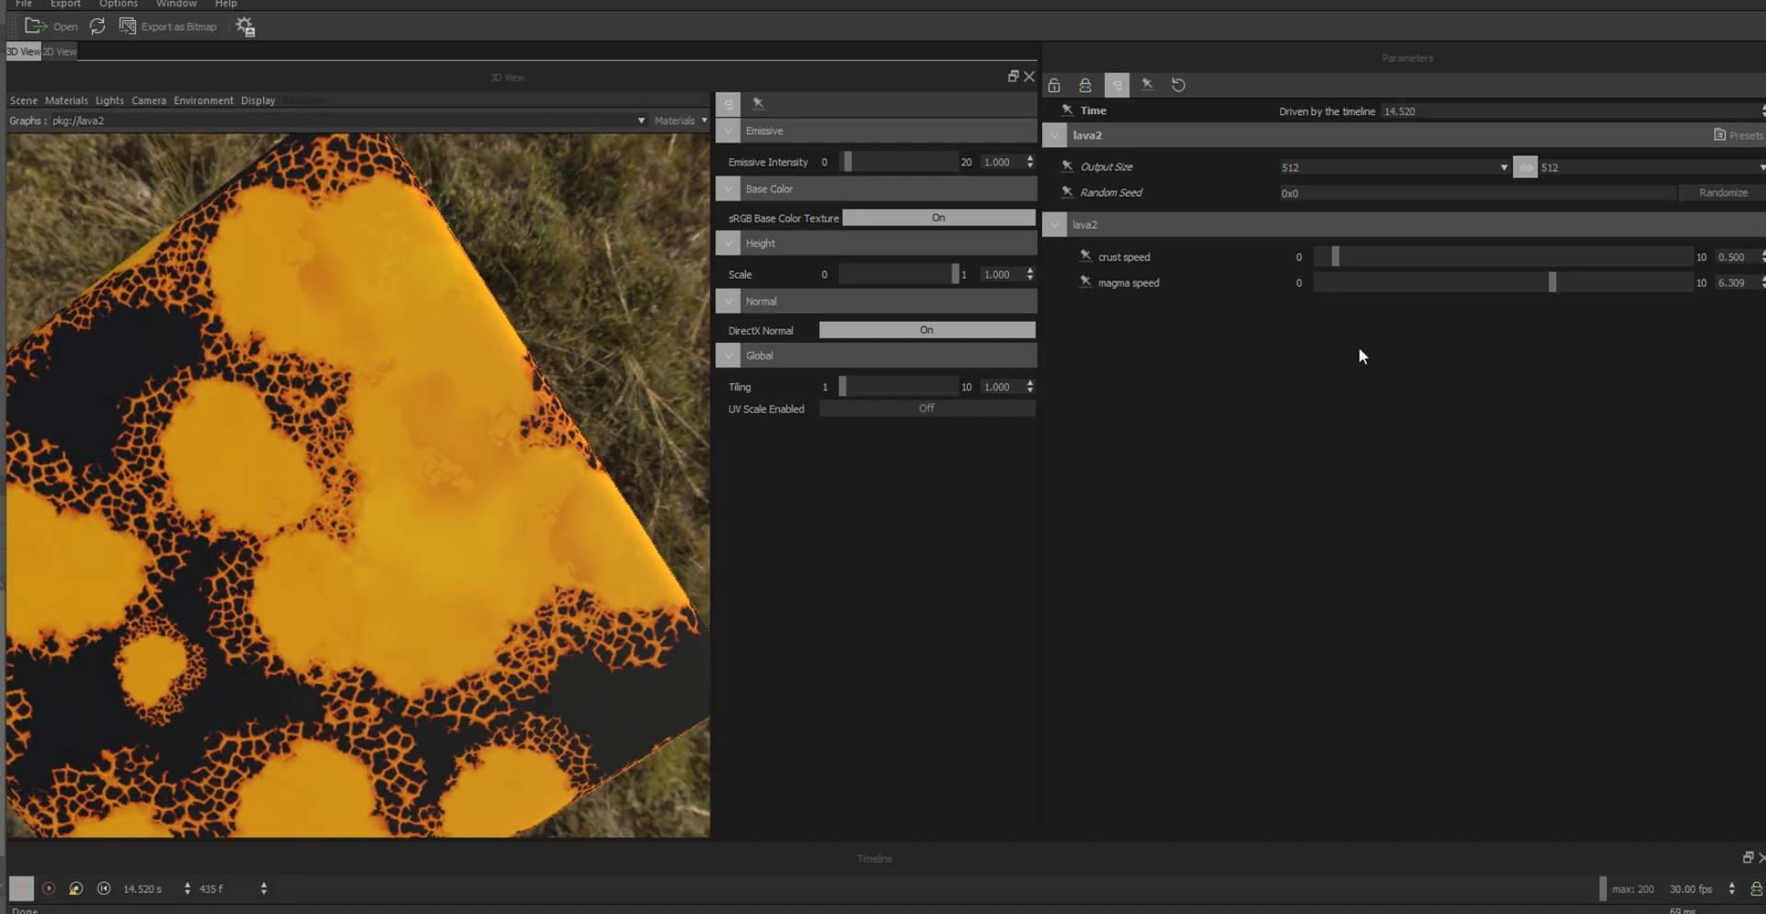
pyautogui.click(1459, 257)
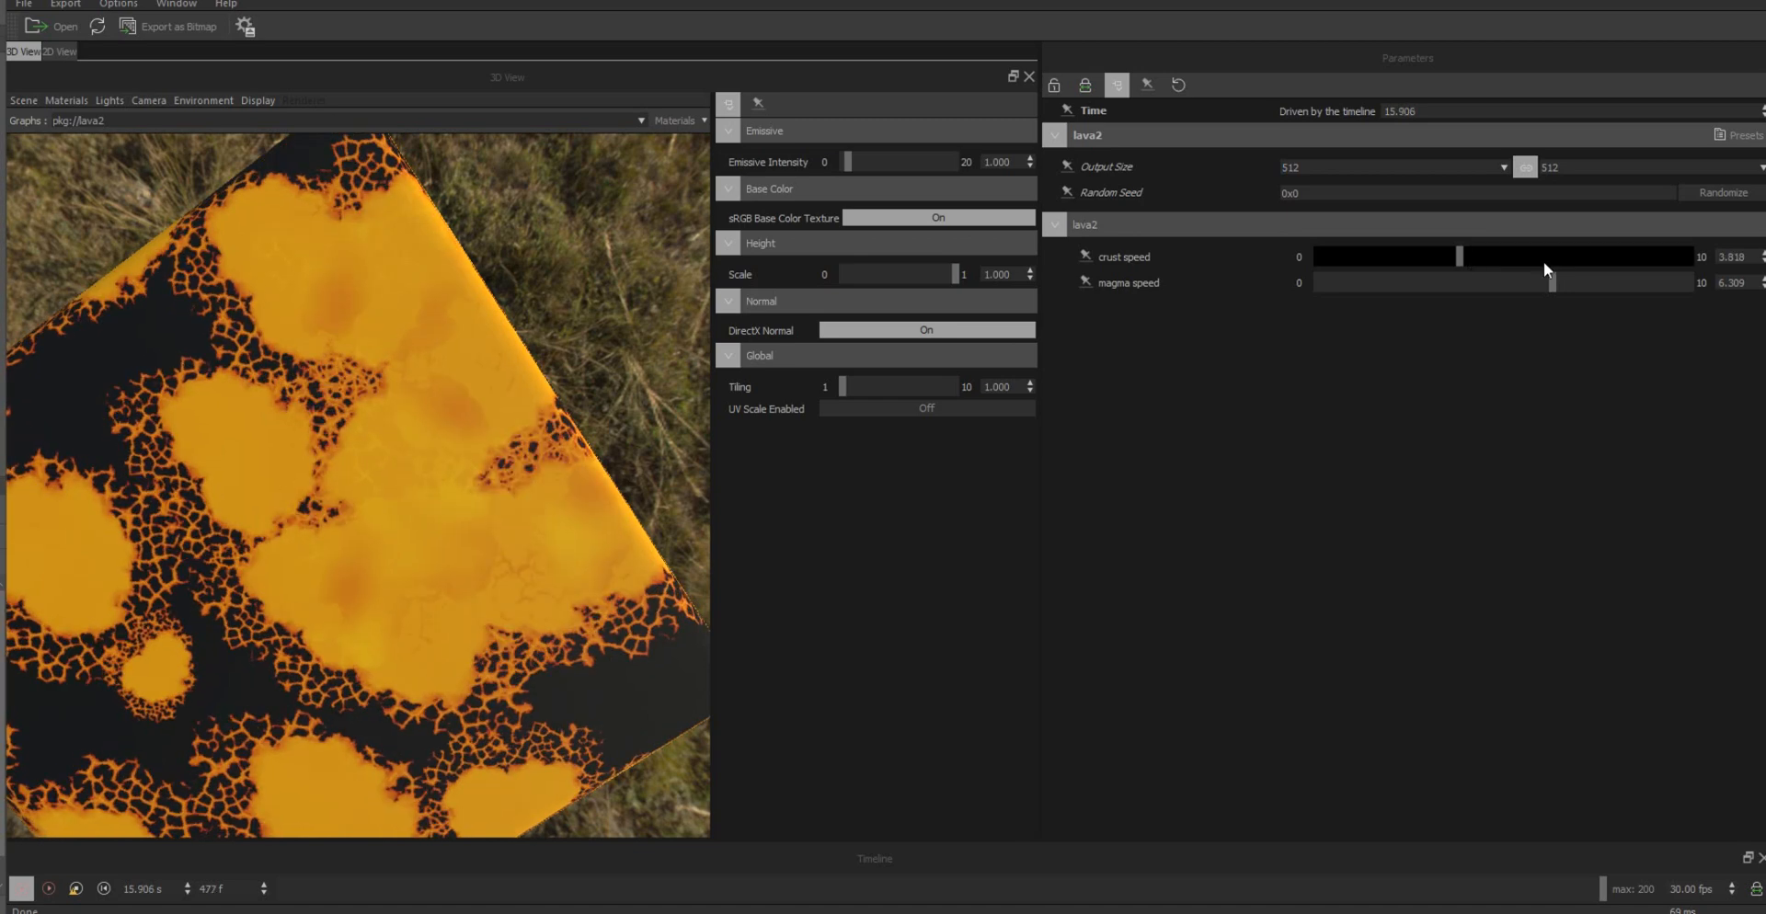
pyautogui.click(1636, 261)
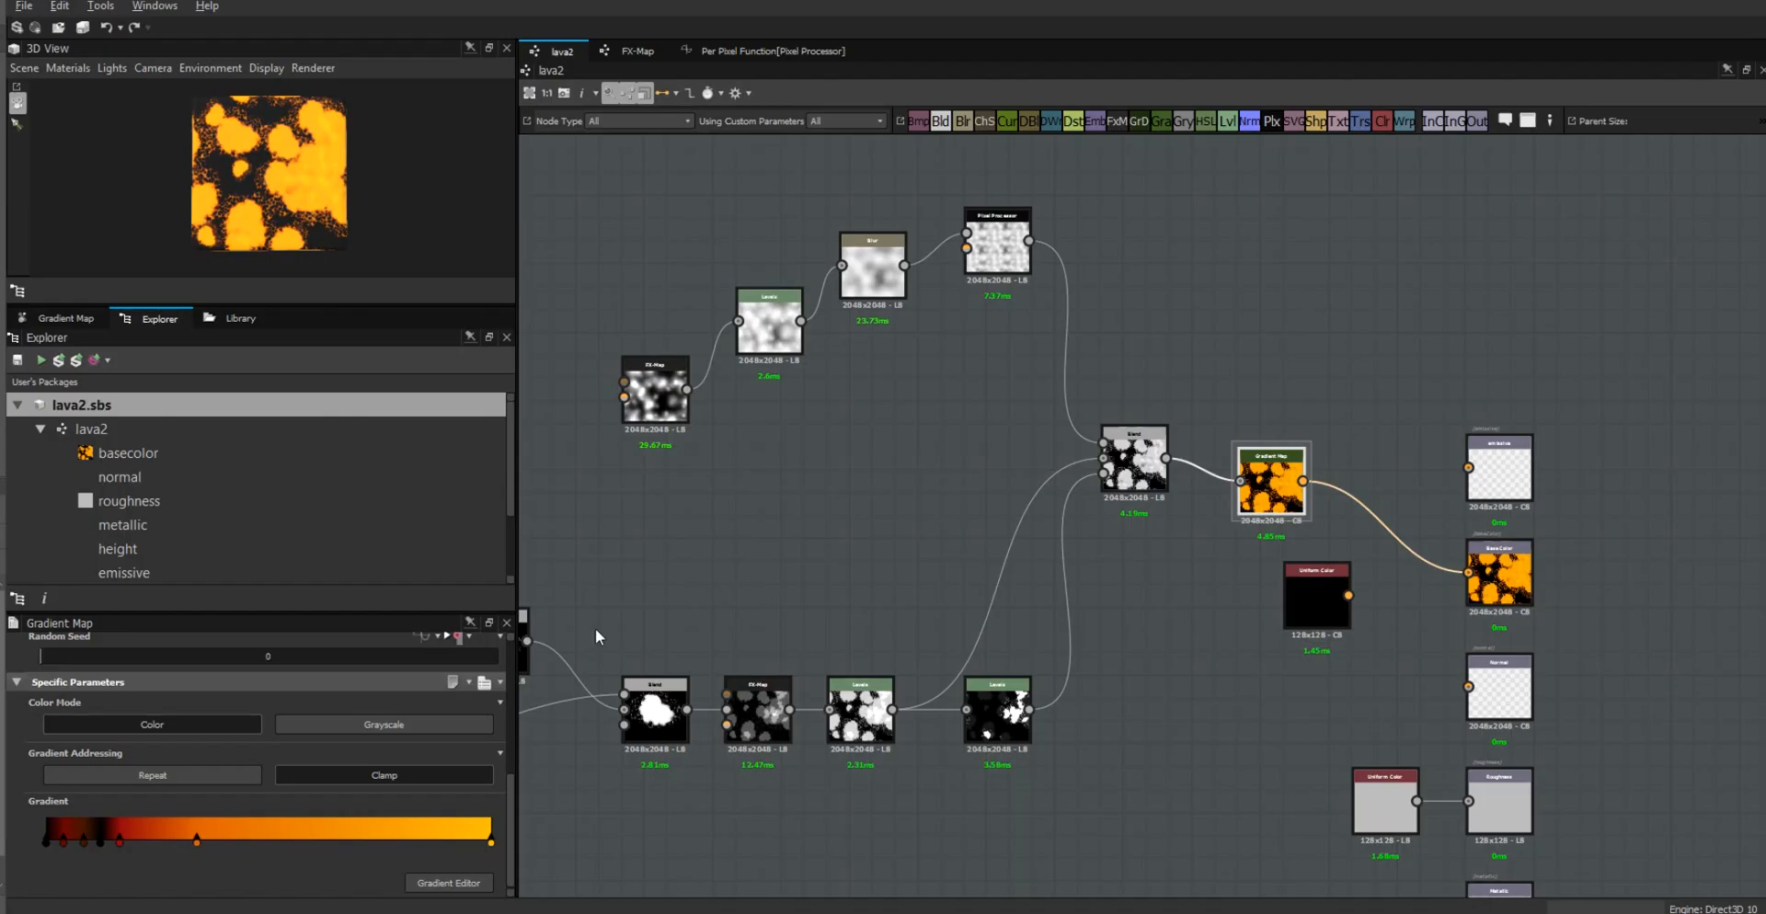
# Step: Switch back to Substance Designer and review the complete lava2 node graph, from the source noises to the outputs
pyautogui.scroll(-5, 1195, 691)
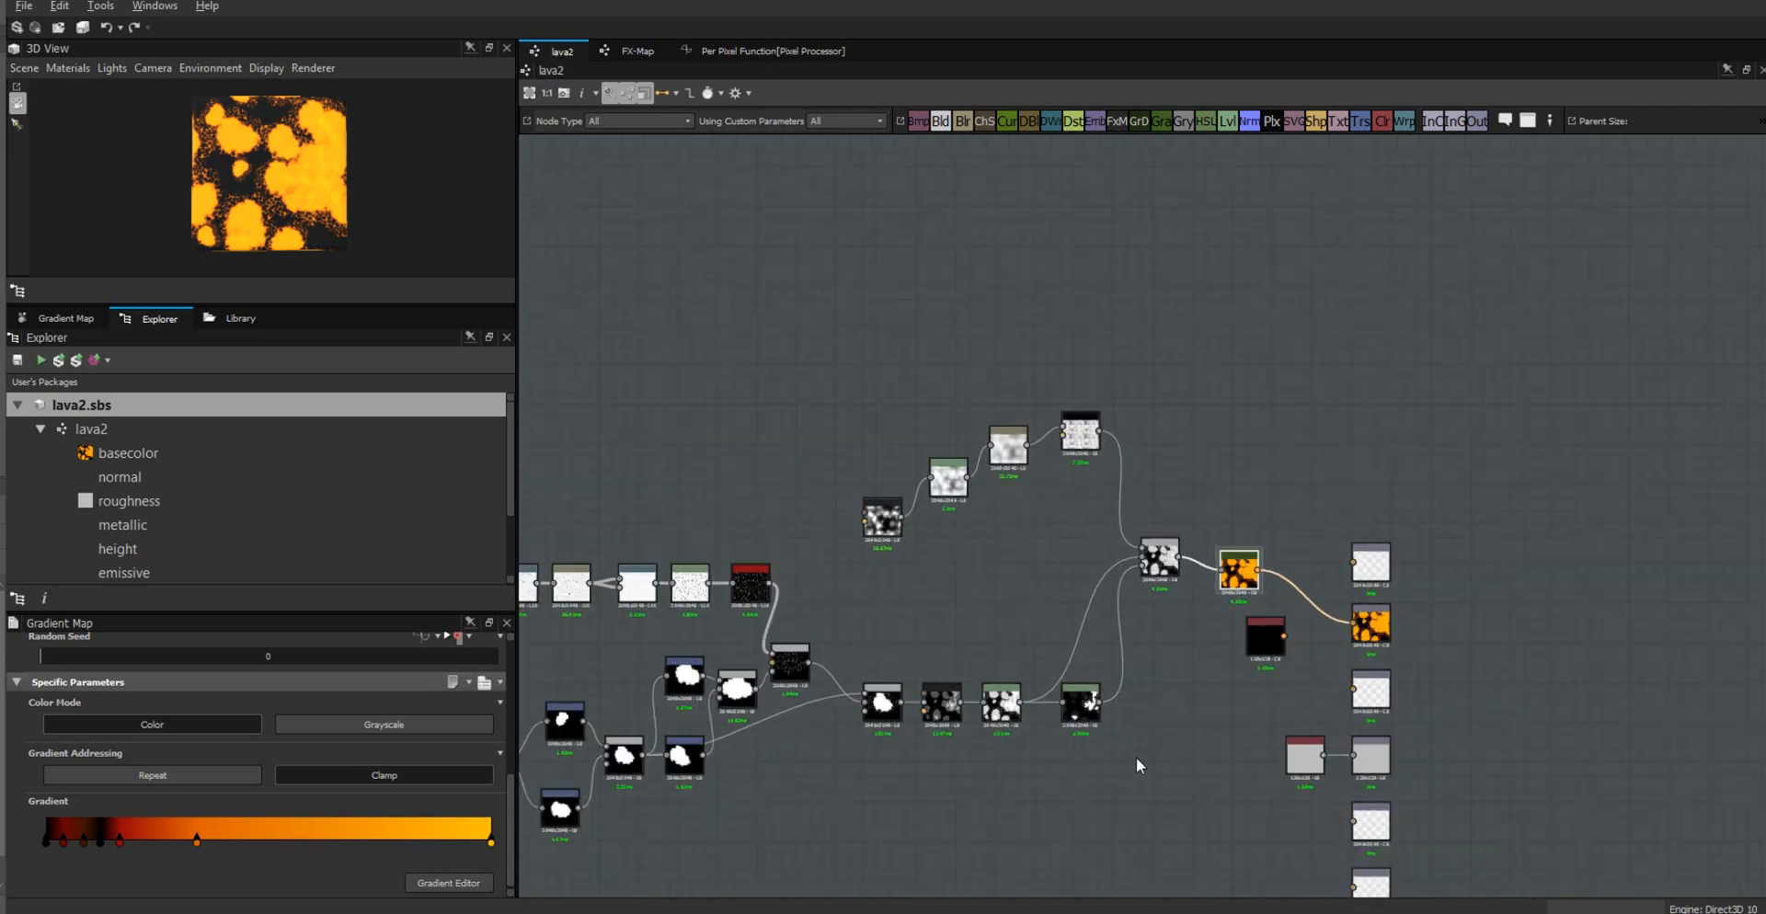
pyautogui.moveTo(1217, 644); pyautogui.dragTo(1399, 599, button='middle')
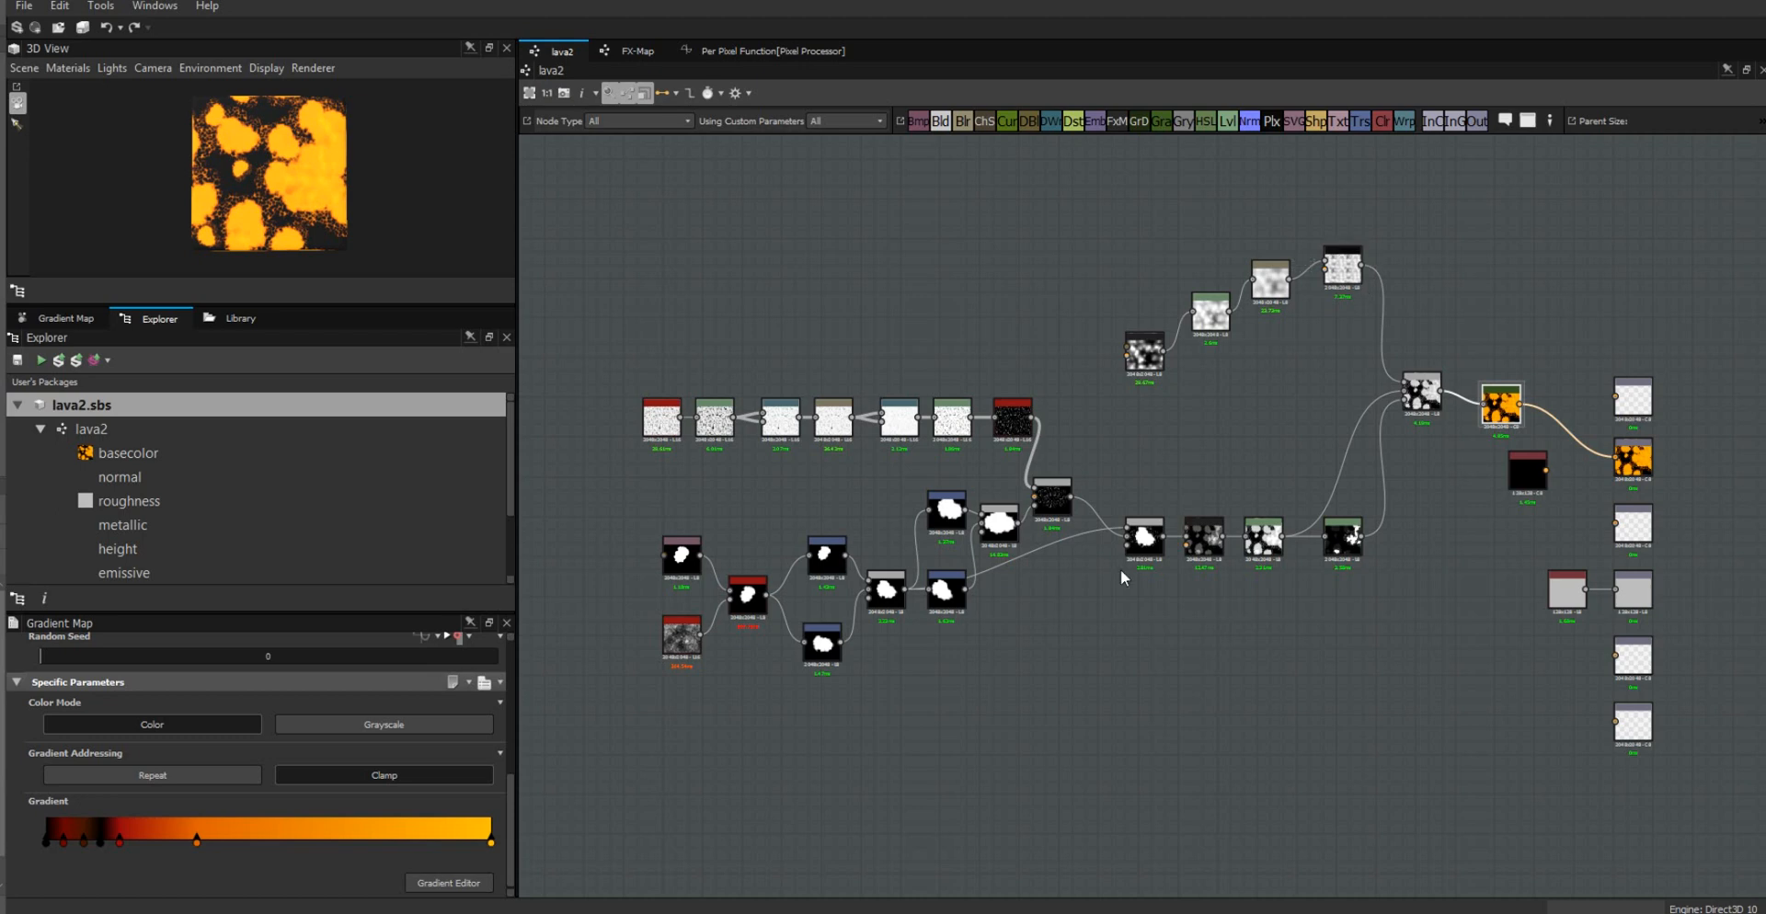